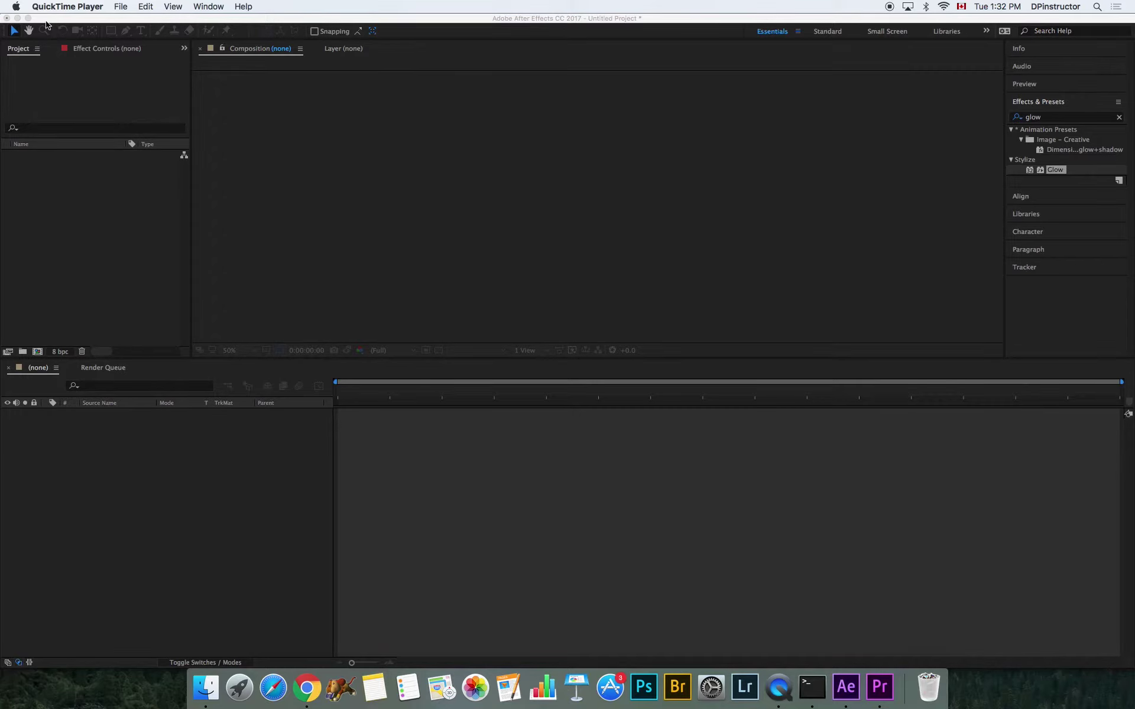
Switch from QuickTime Player to After Effects and show the Composition menu
click(75, 3)
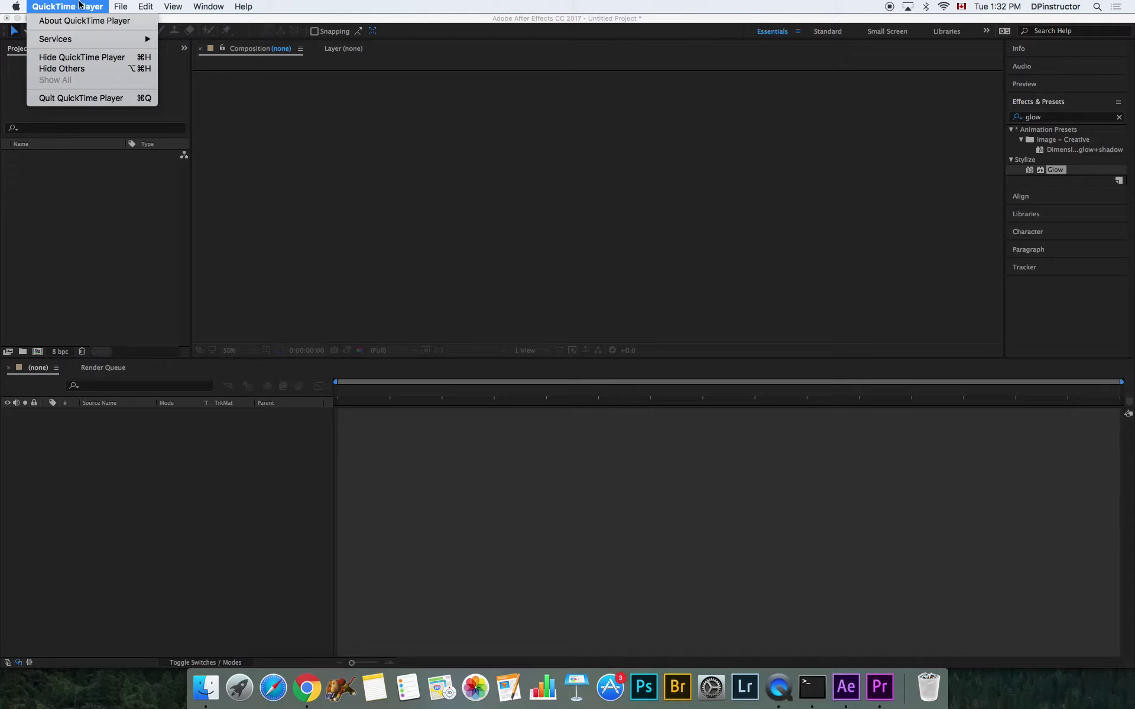
mouse_move(118, 5)
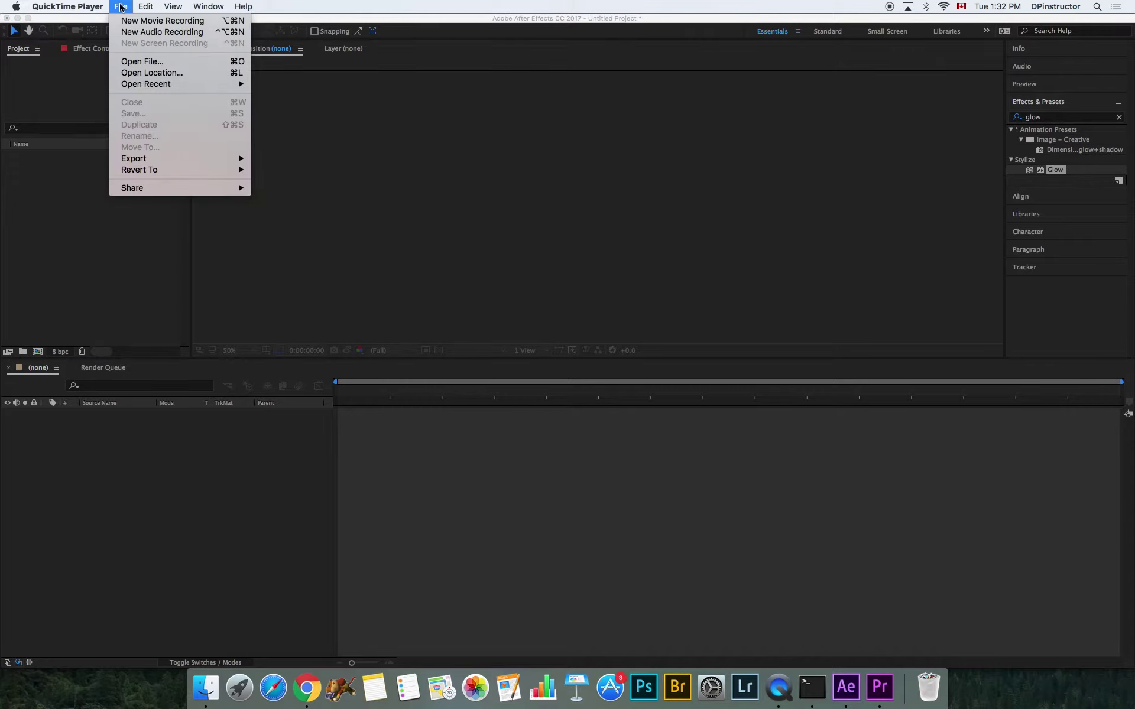
click(63, 217)
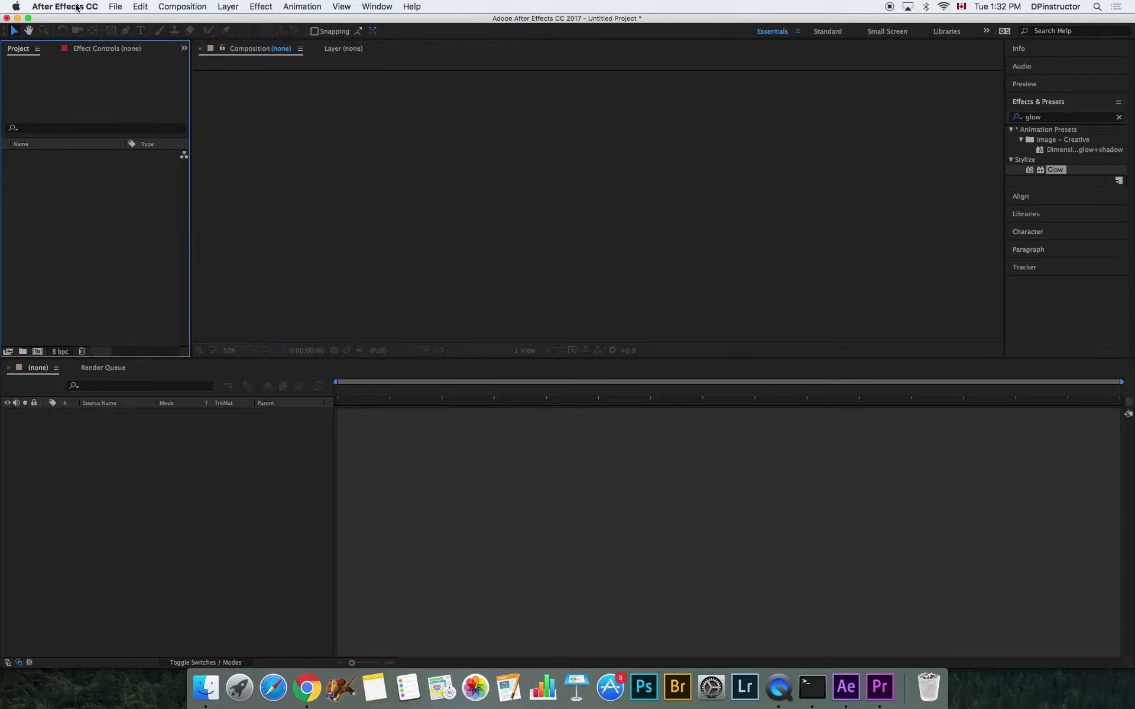
click(171, 10)
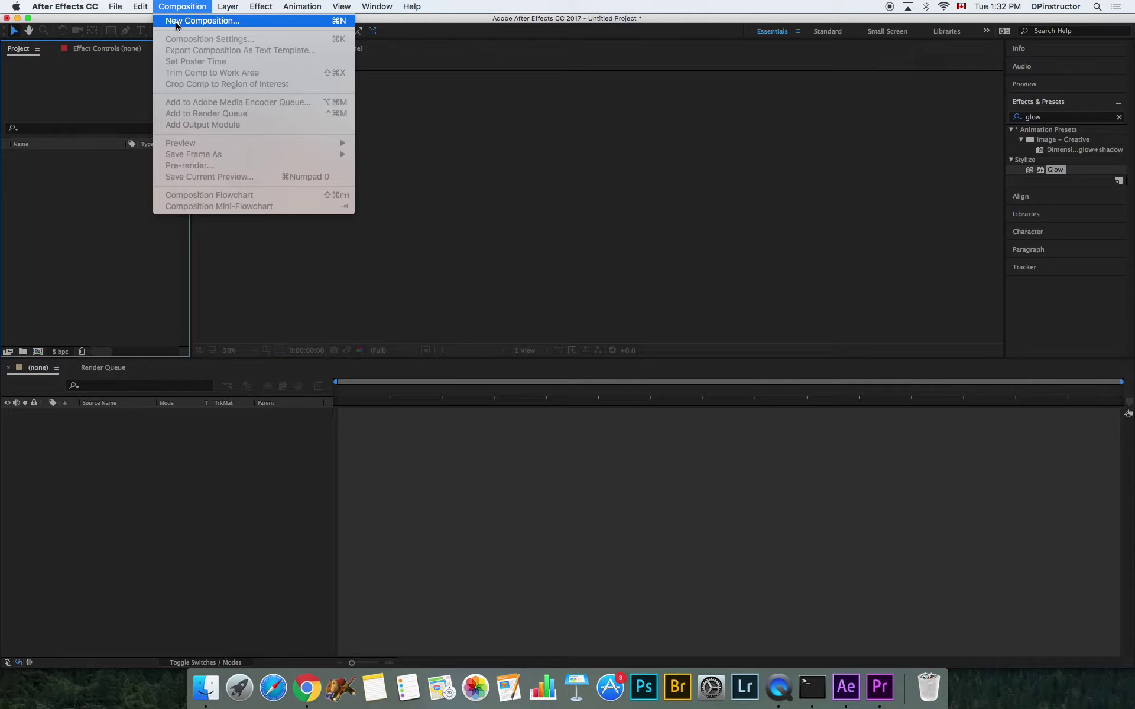
Create Comp 1 as an HDTV 1080 24 fps composition with a 0:02:30:00 duration
click(176, 22)
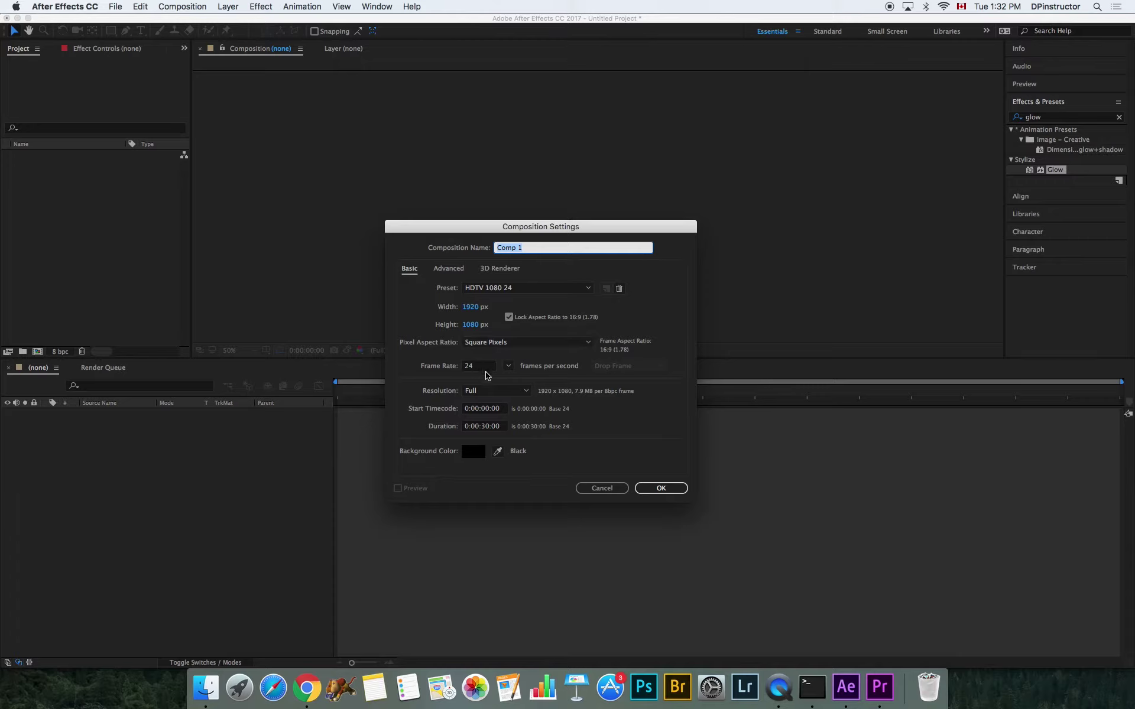
click(475, 427)
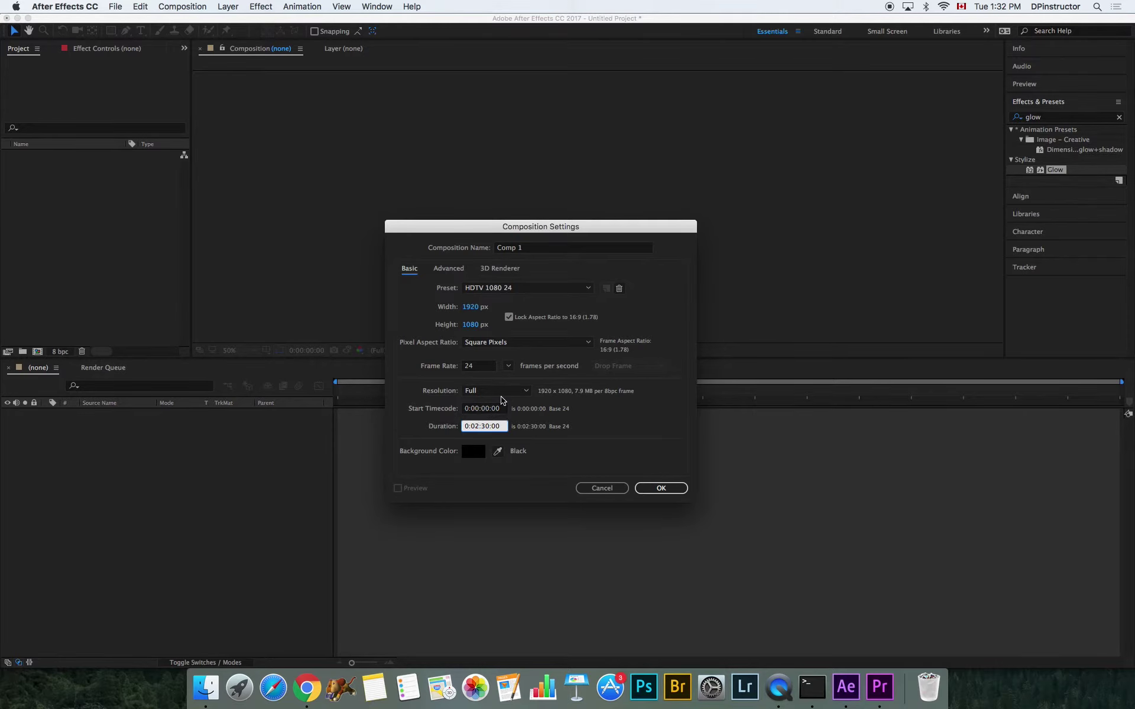
click(659, 487)
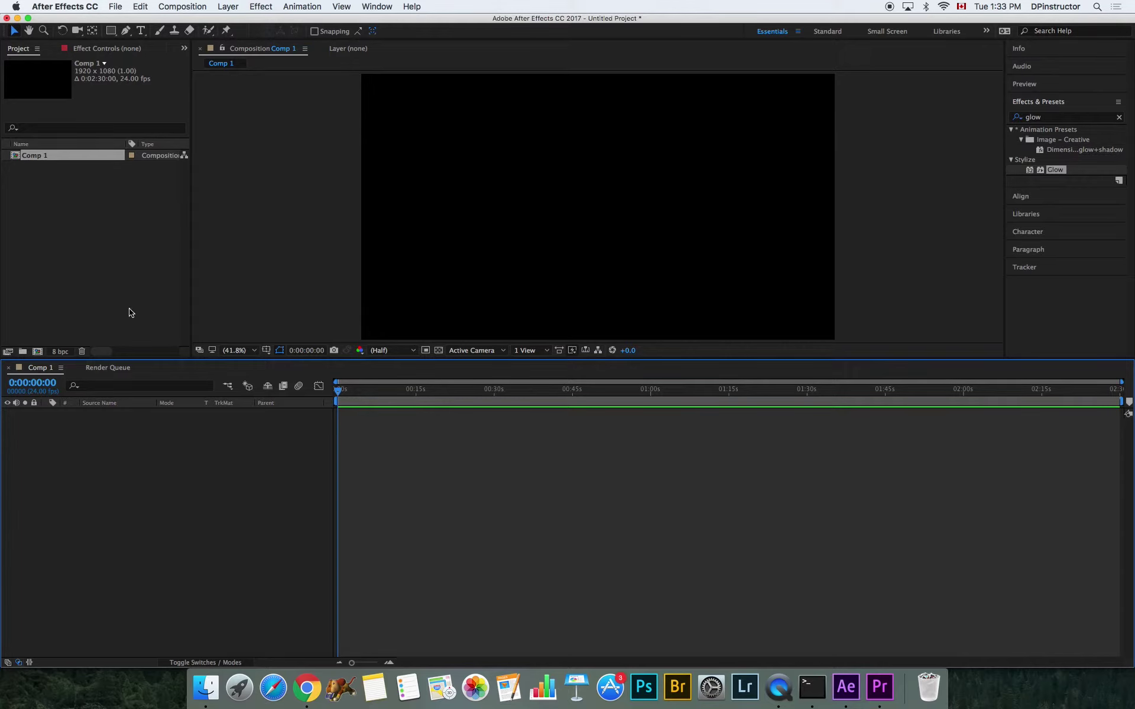
Start File > Import > File and browse the Desktop folders for the photos
click(114, 7)
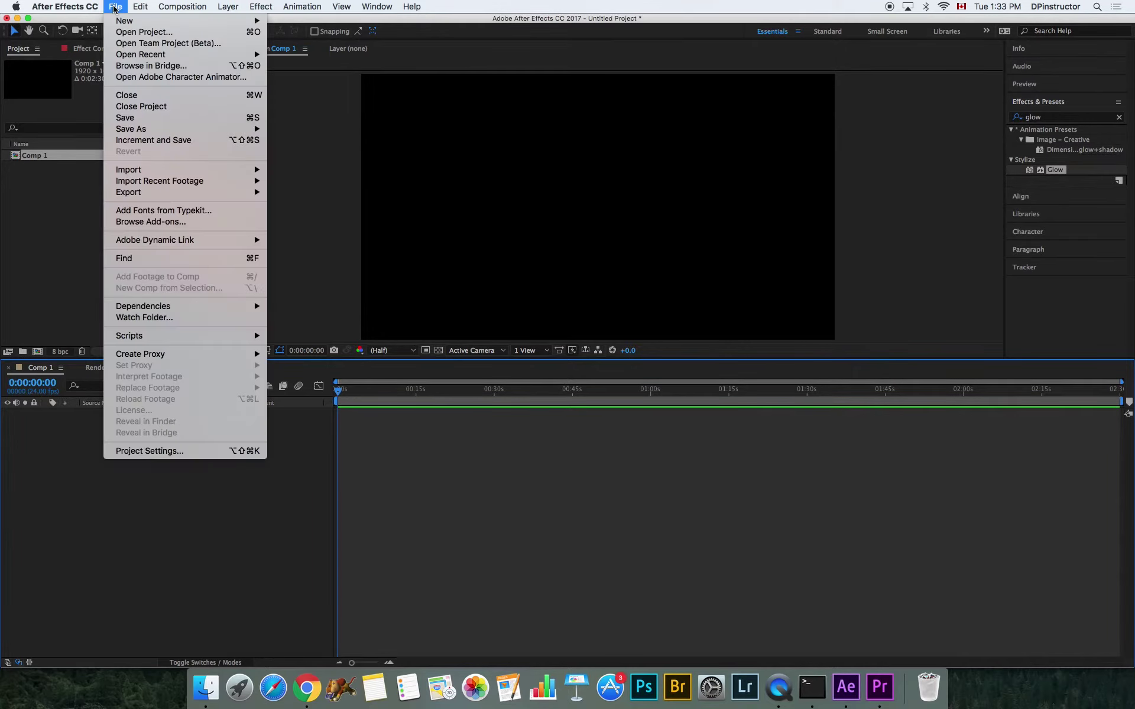
mouse_move(163, 170)
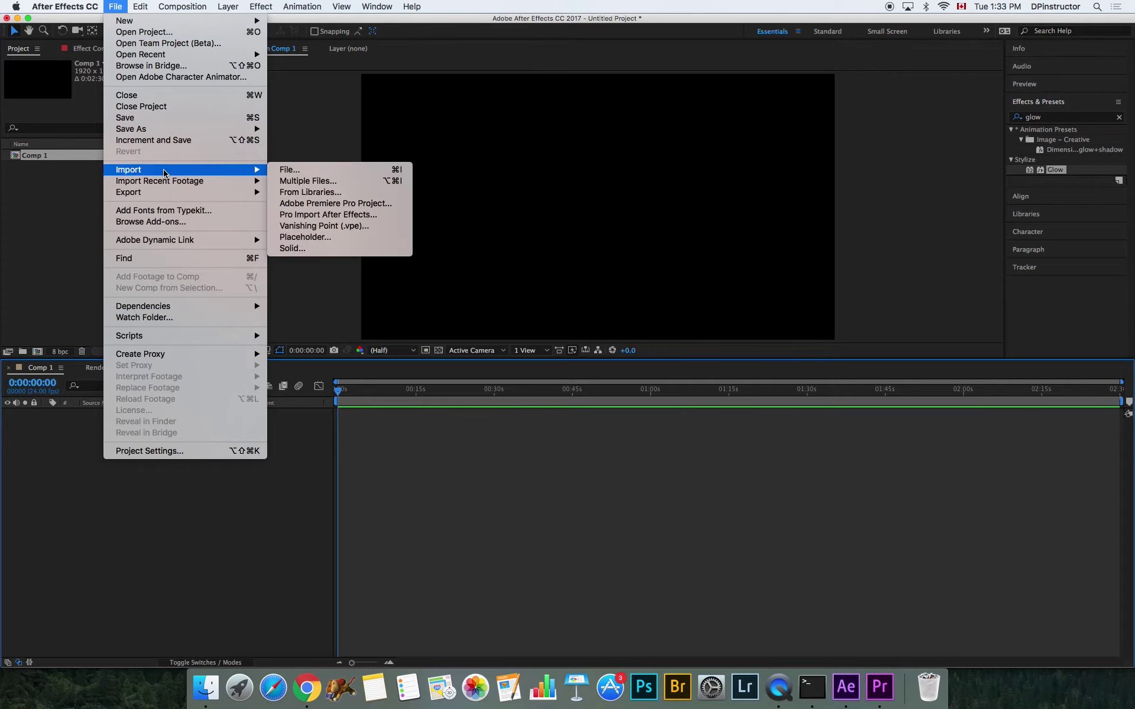
click(323, 171)
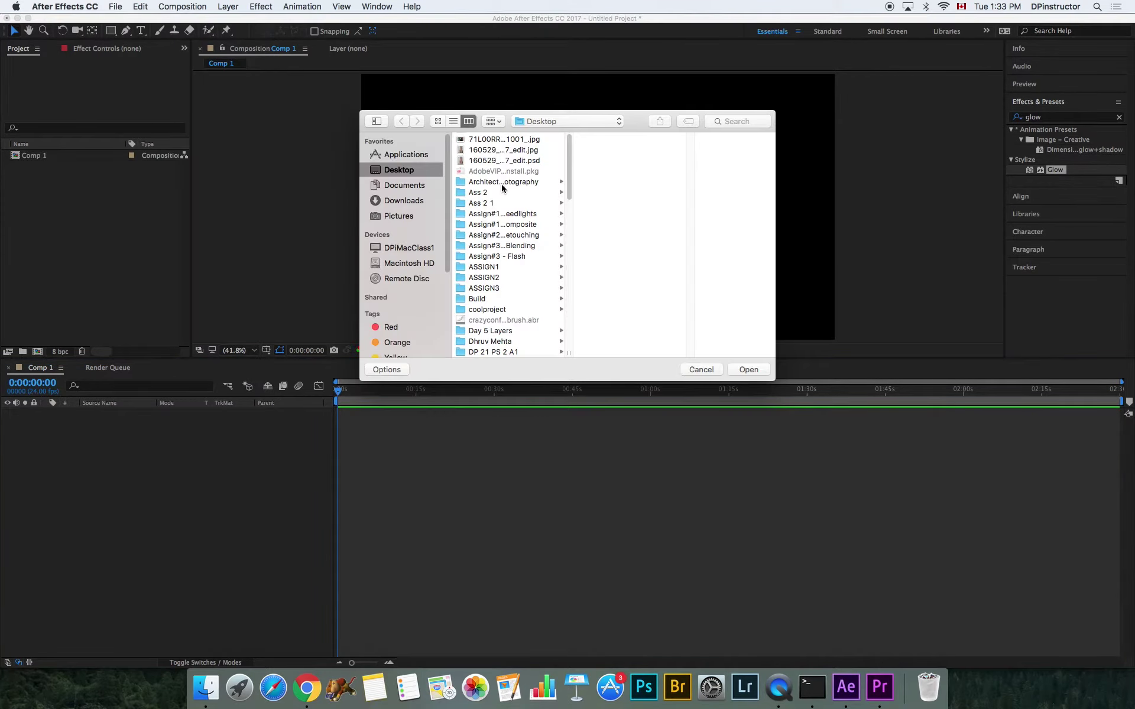
scroll(502, 187, down, 15)
click(503, 184)
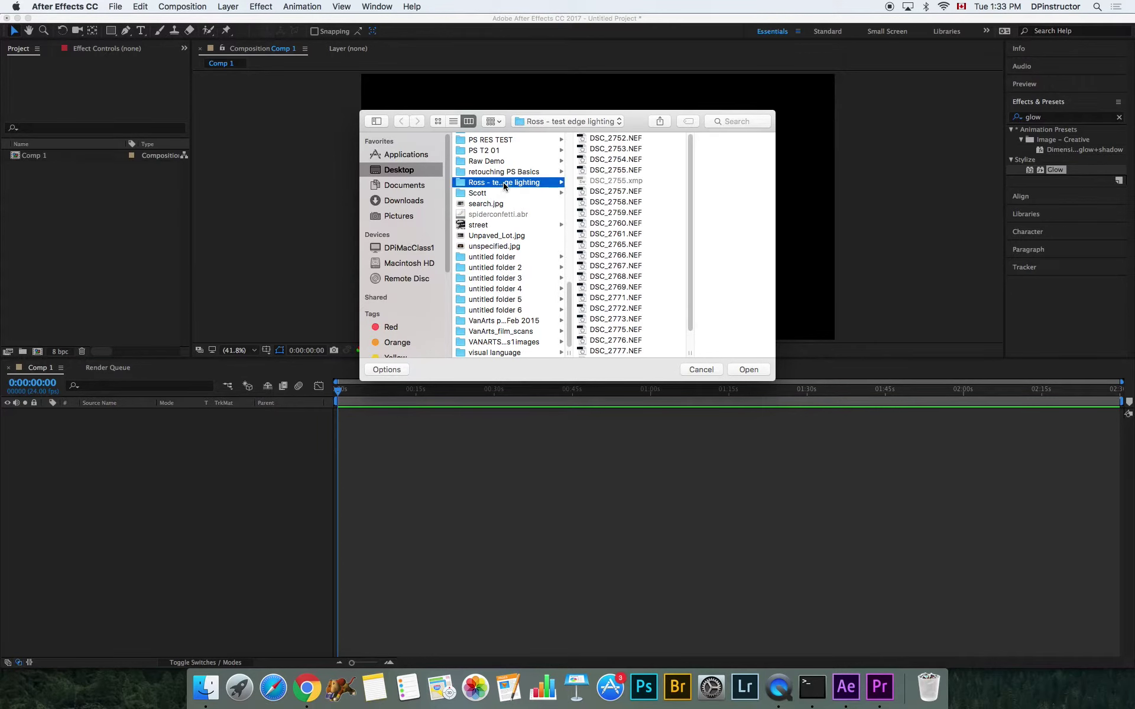
scroll(604, 219, up, 1)
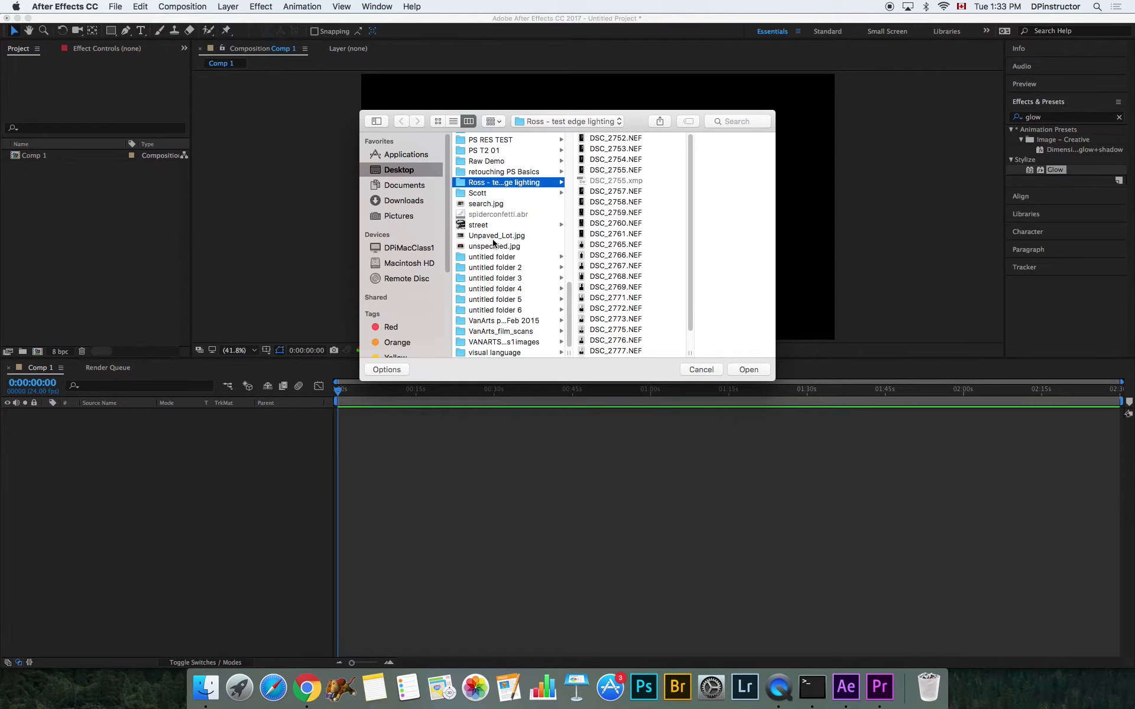
scroll(493, 243, up, 15)
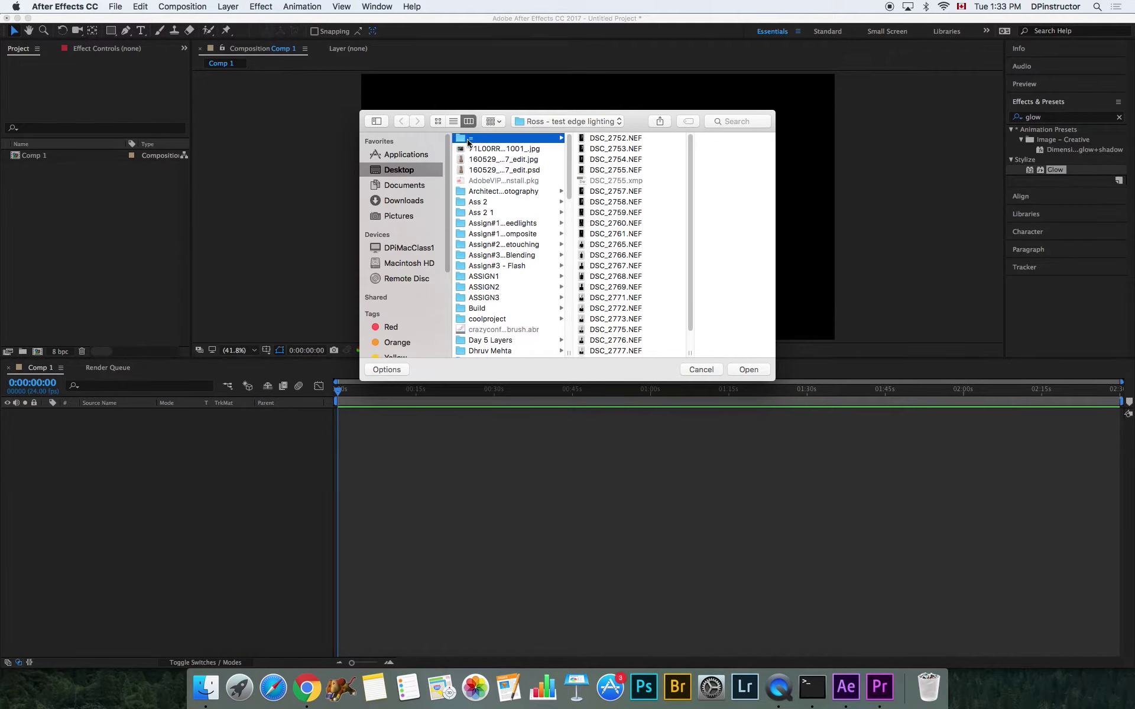
click(468, 141)
click(663, 143)
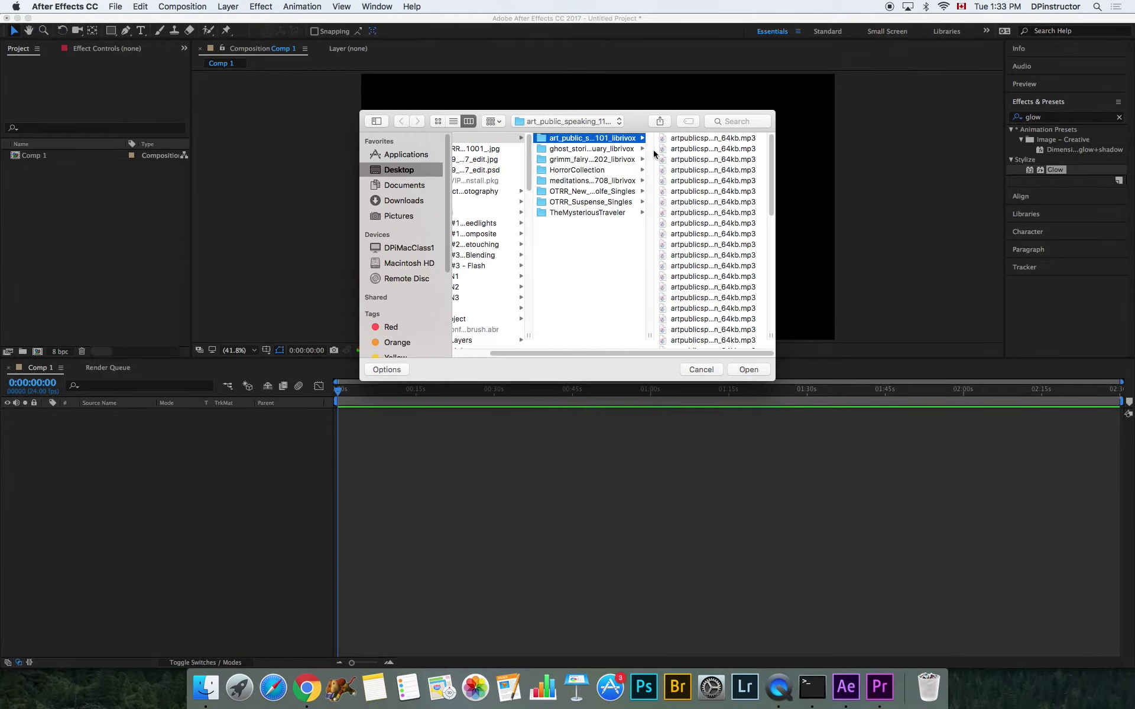
click(582, 159)
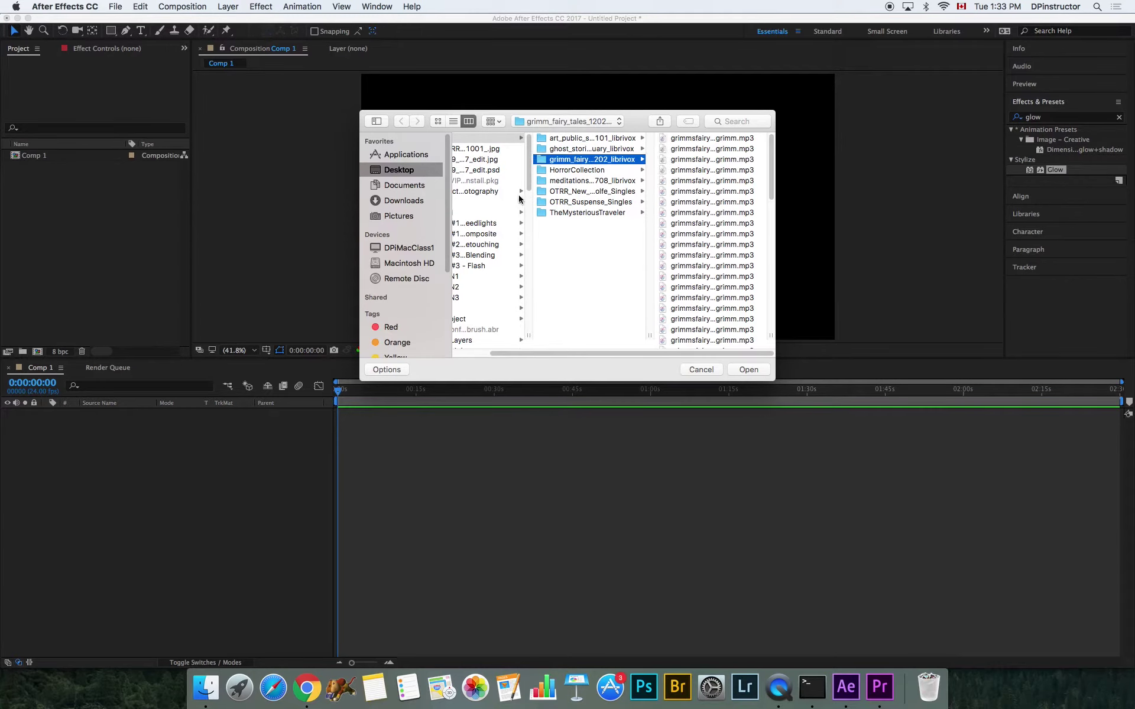
click(487, 170)
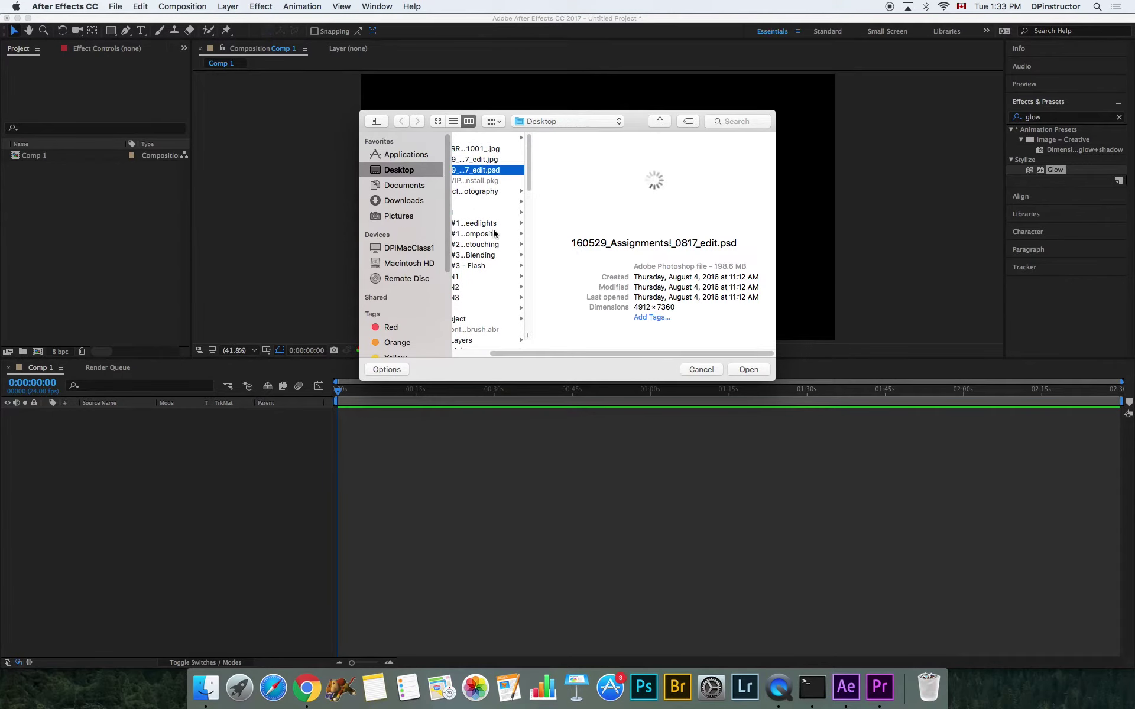
drag(527, 355, 425, 355)
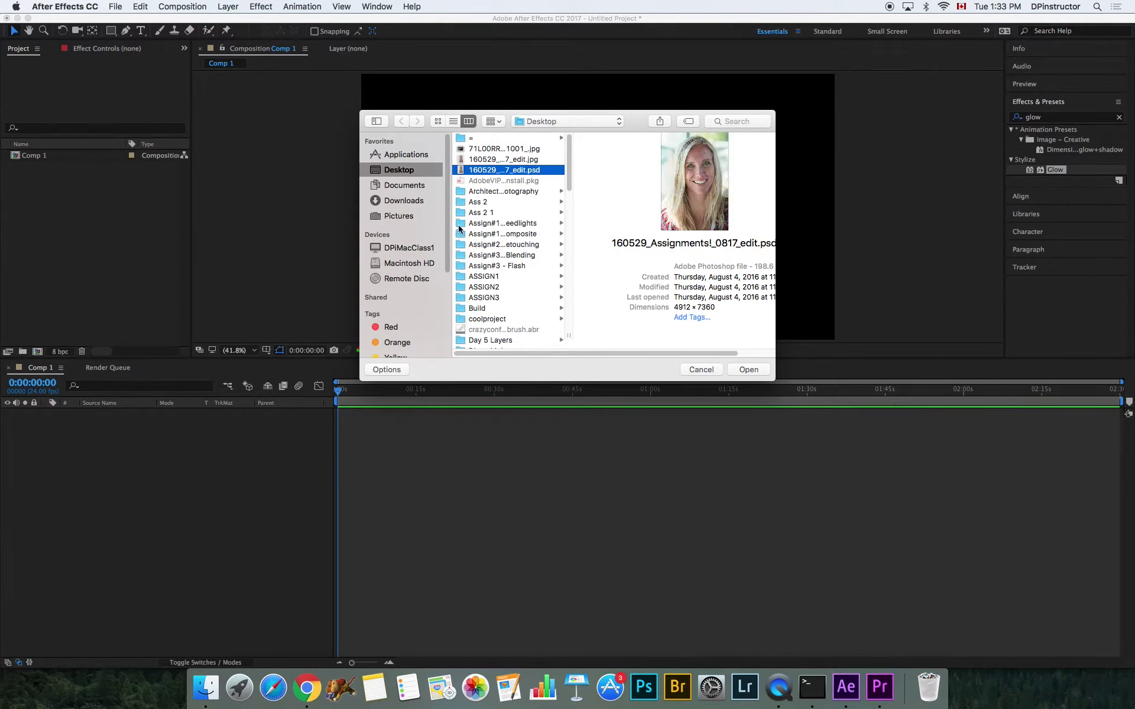
scroll(495, 280, down, 3)
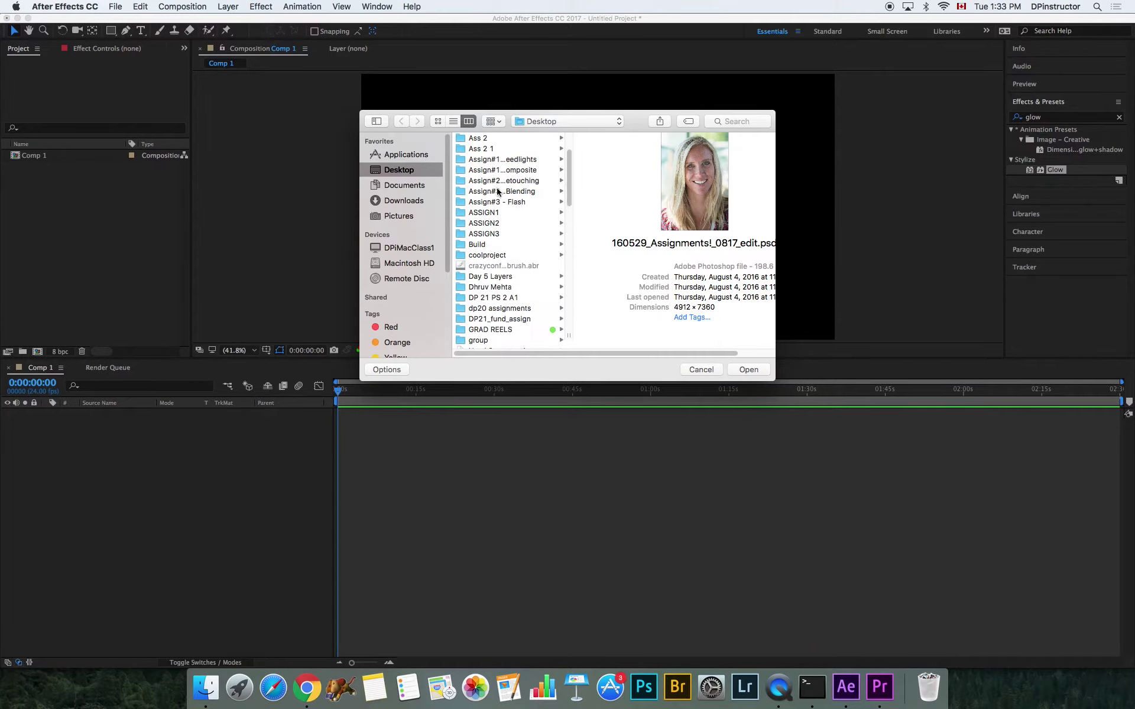
Find the Images folder and import Image01.jpg through Image12.jpg
click(497, 161)
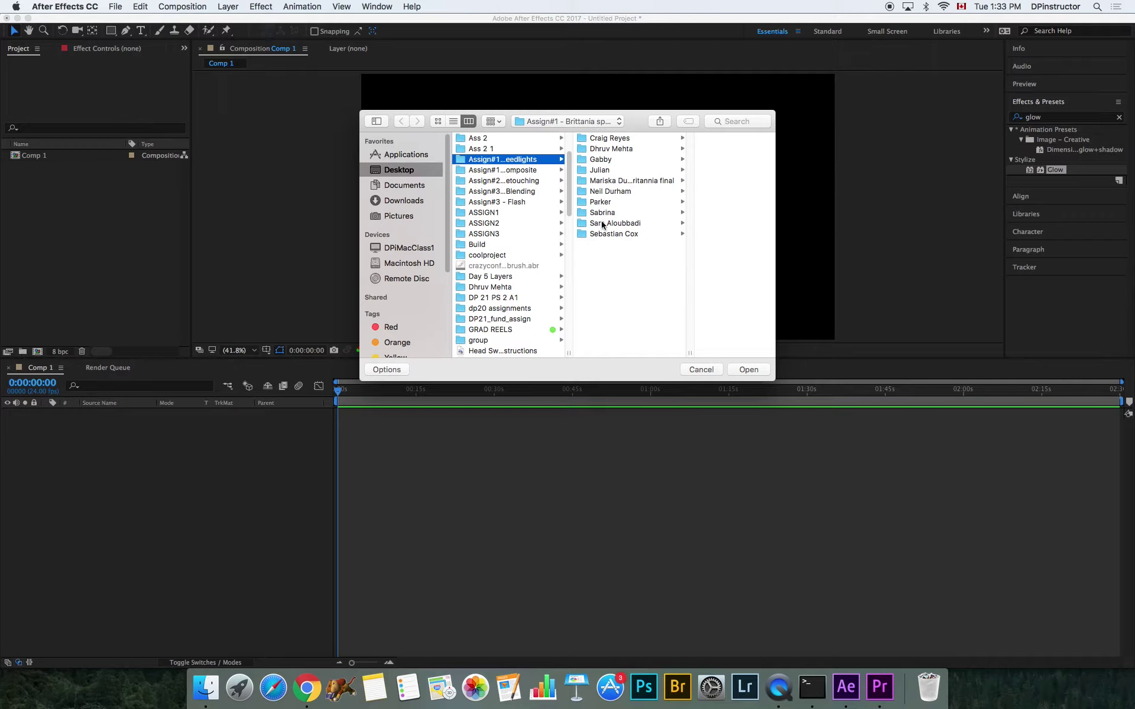
click(603, 148)
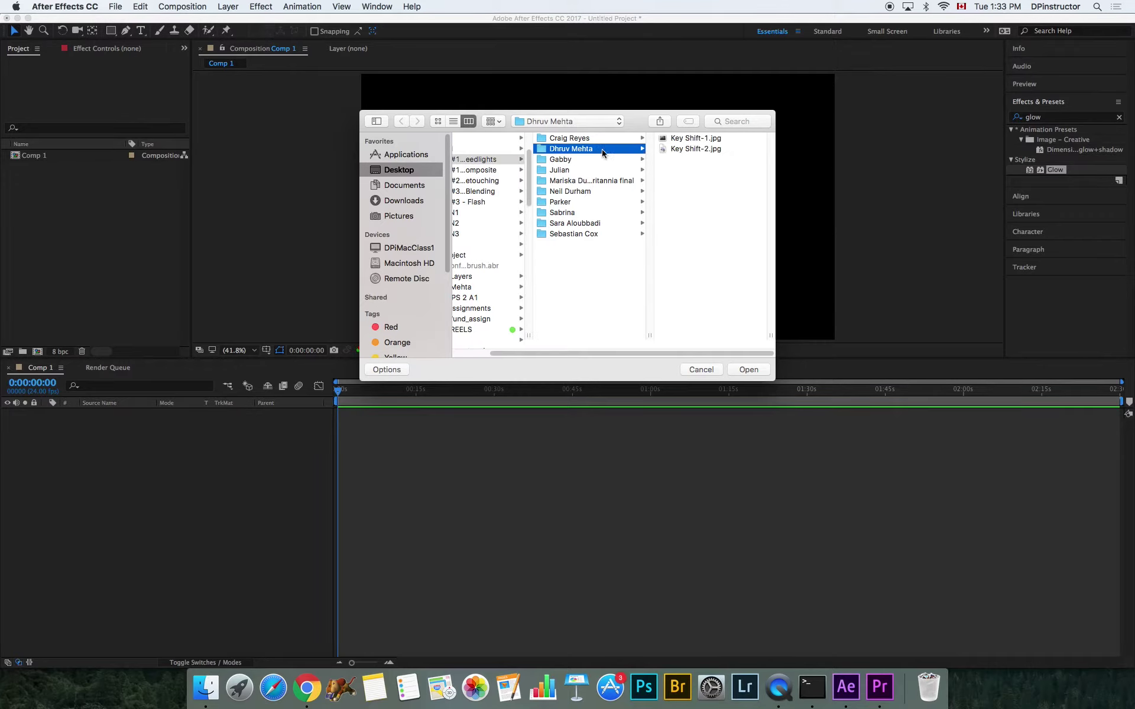
click(489, 171)
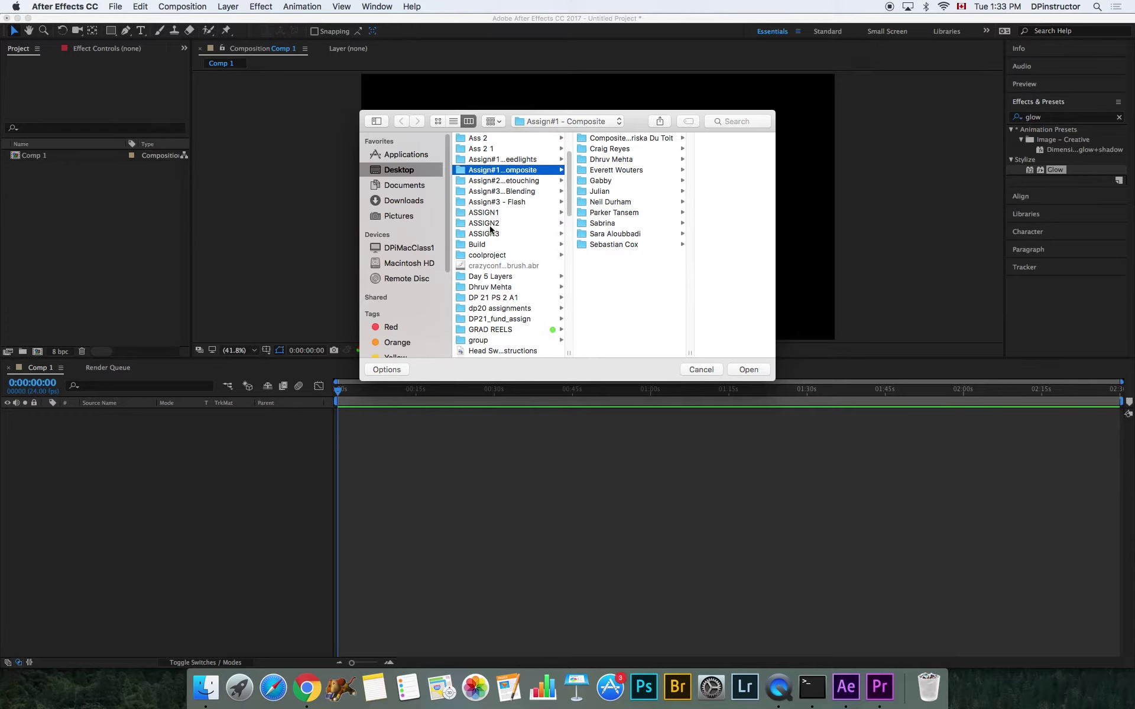
click(501, 278)
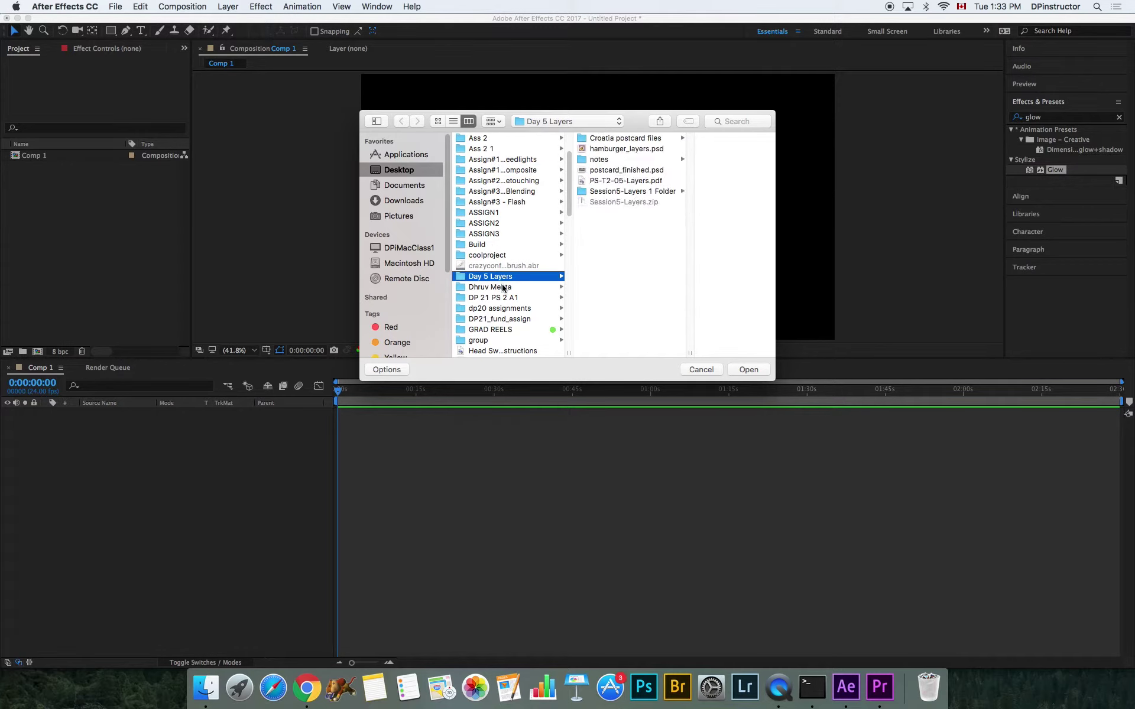
click(502, 288)
click(598, 149)
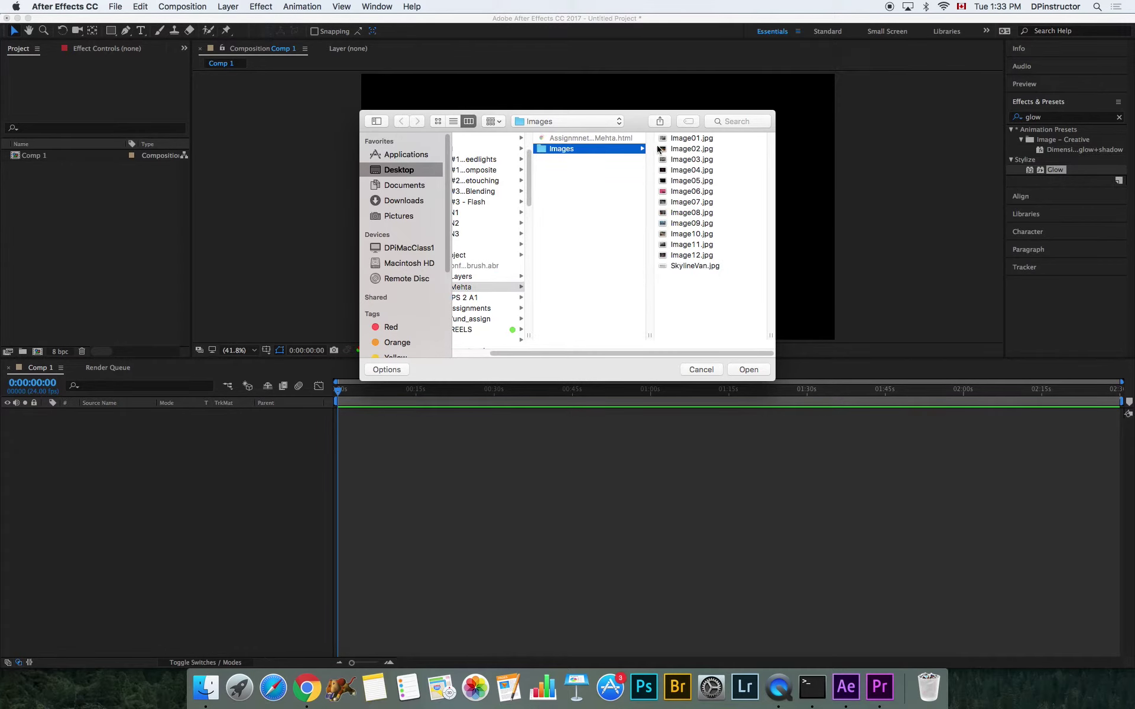
click(678, 140)
shift+click(578, 258)
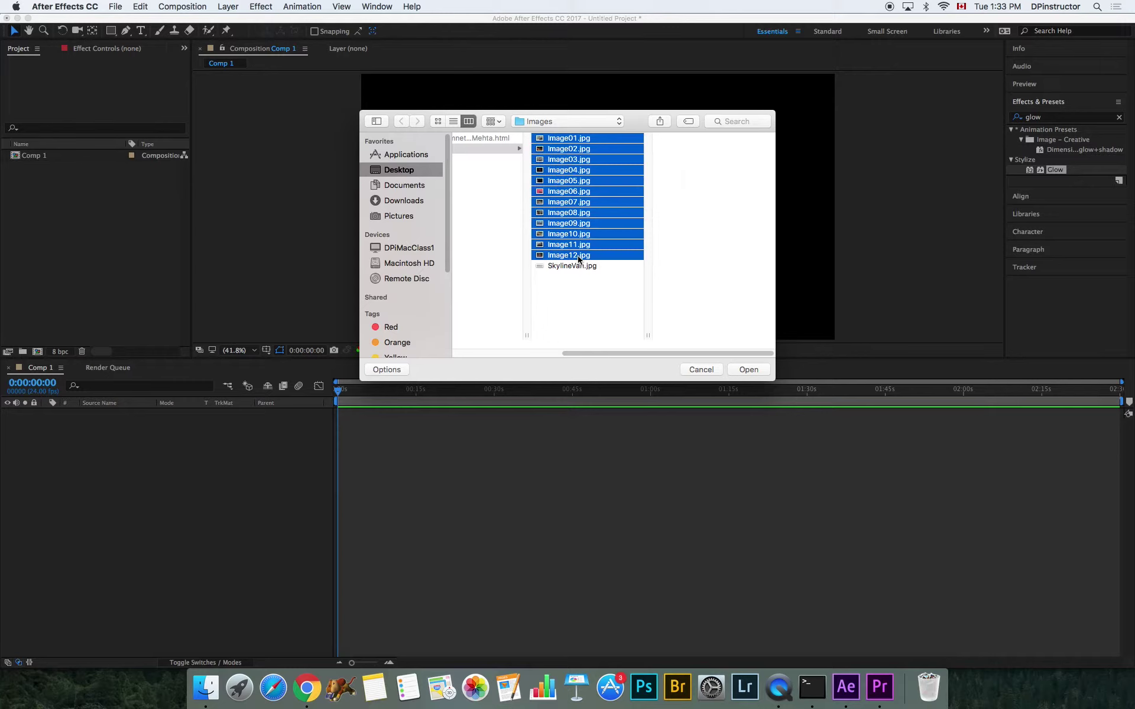
click(748, 369)
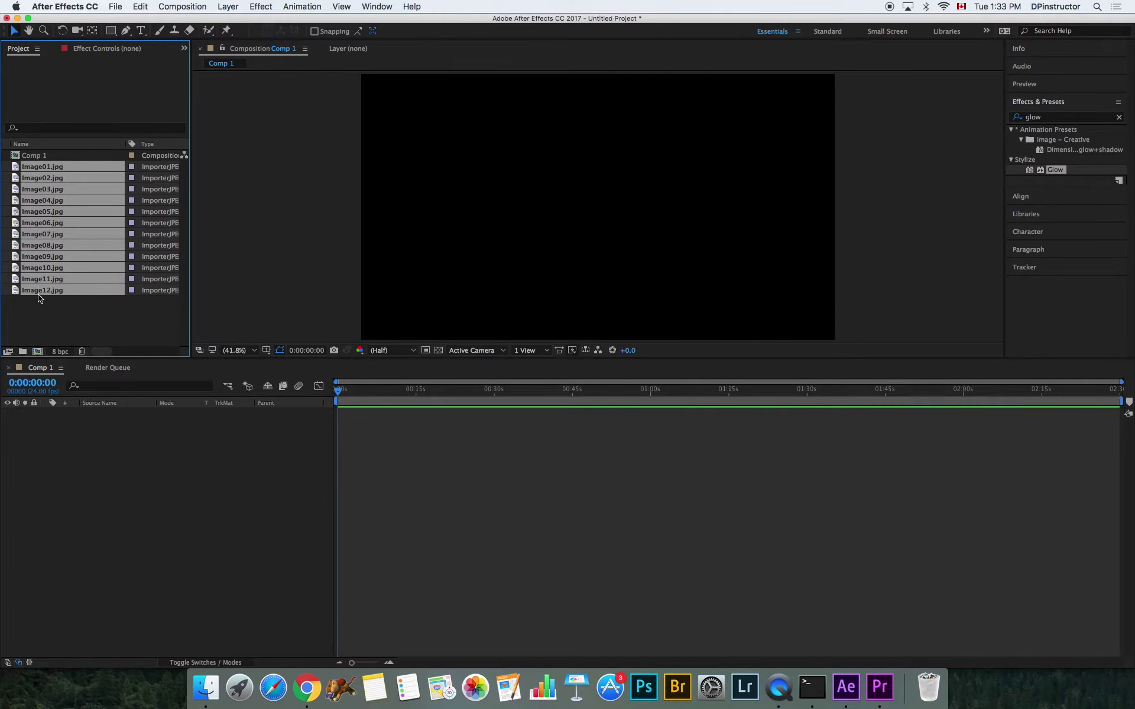
Dismiss the unwanted import dialog that opened from the Project panel
click(85, 321)
double_click(85, 321)
key(Down)
key(Escape)
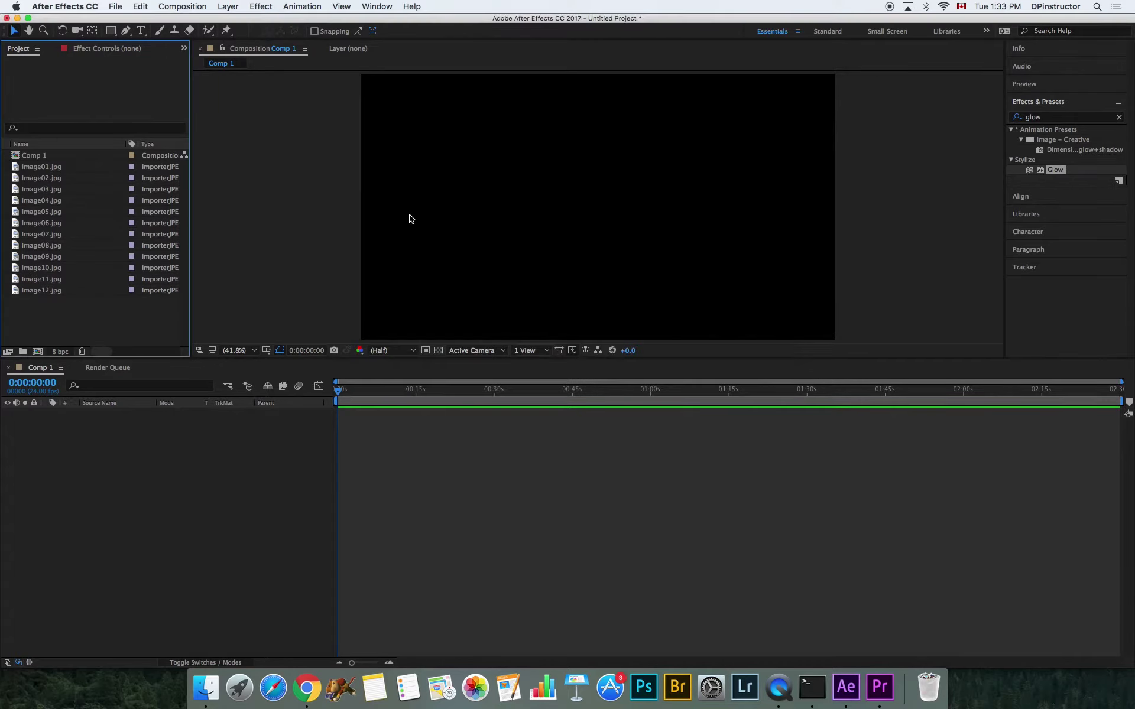
Restore the full workspace and select Image01.jpg through Image12.jpg in the Project panel
key(grave)
key(grave)
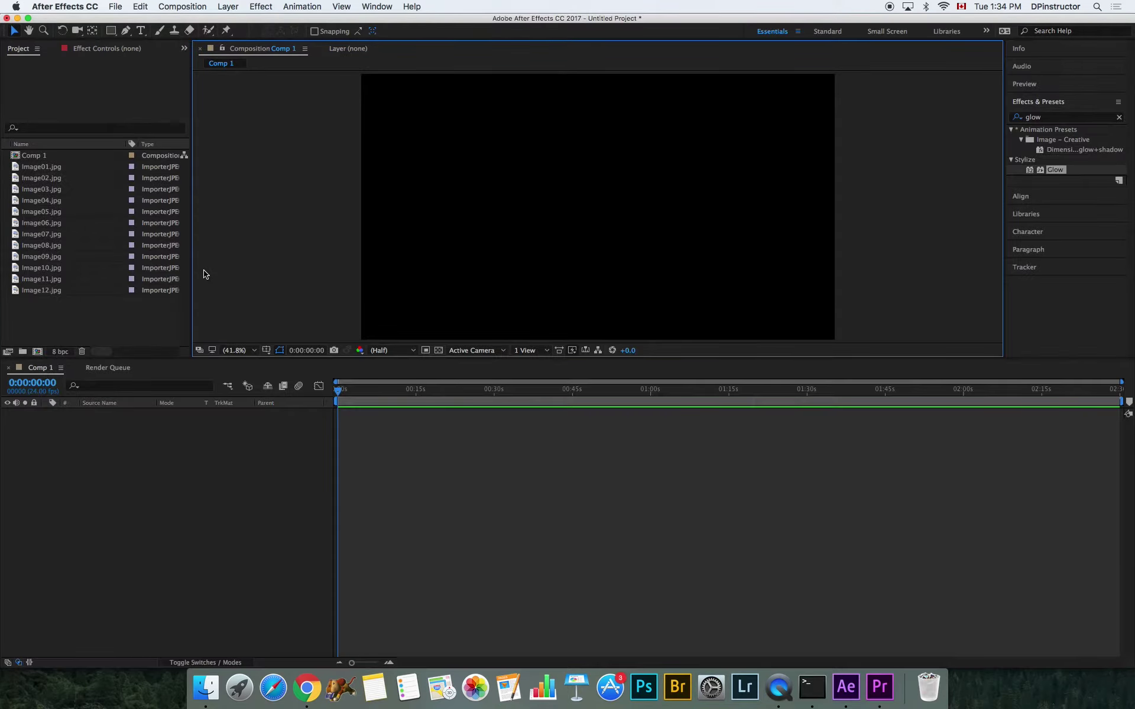
key(grave)
key(grave)
click(86, 348)
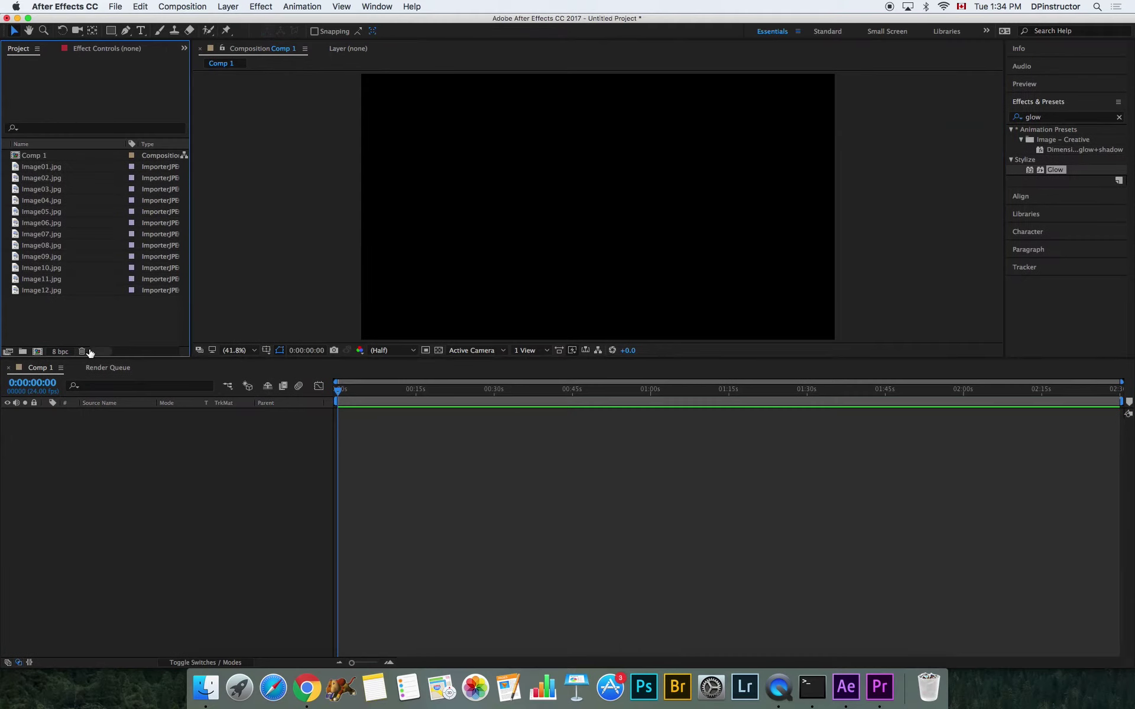
key(grave)
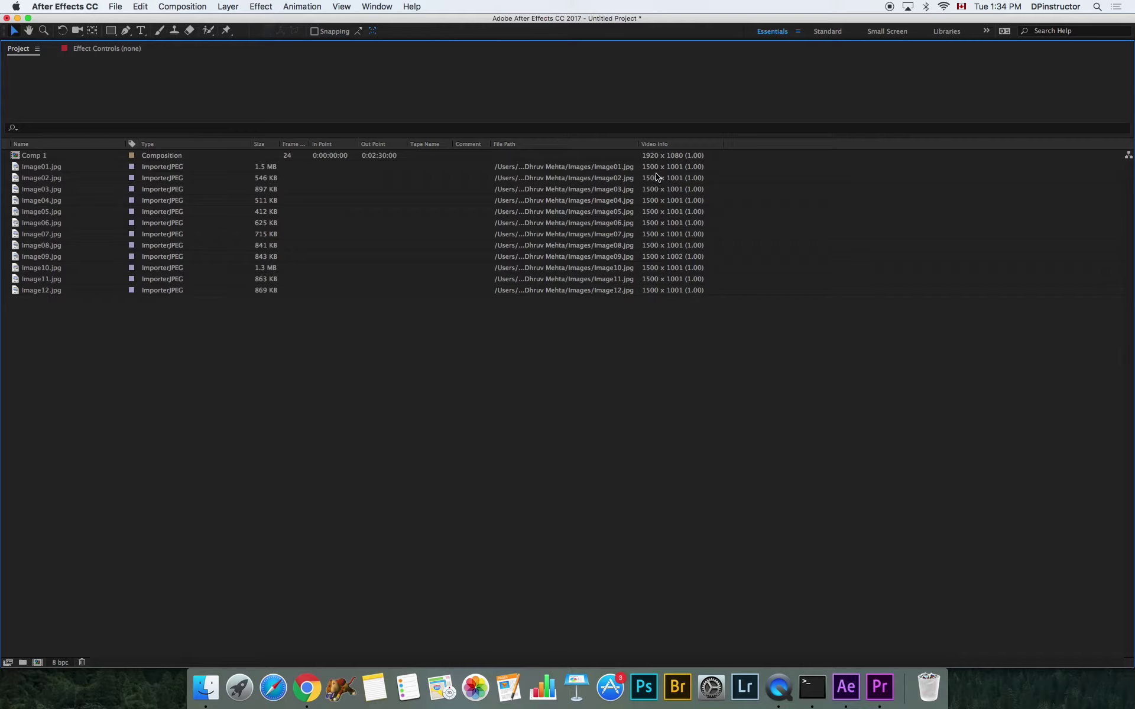
key(grave)
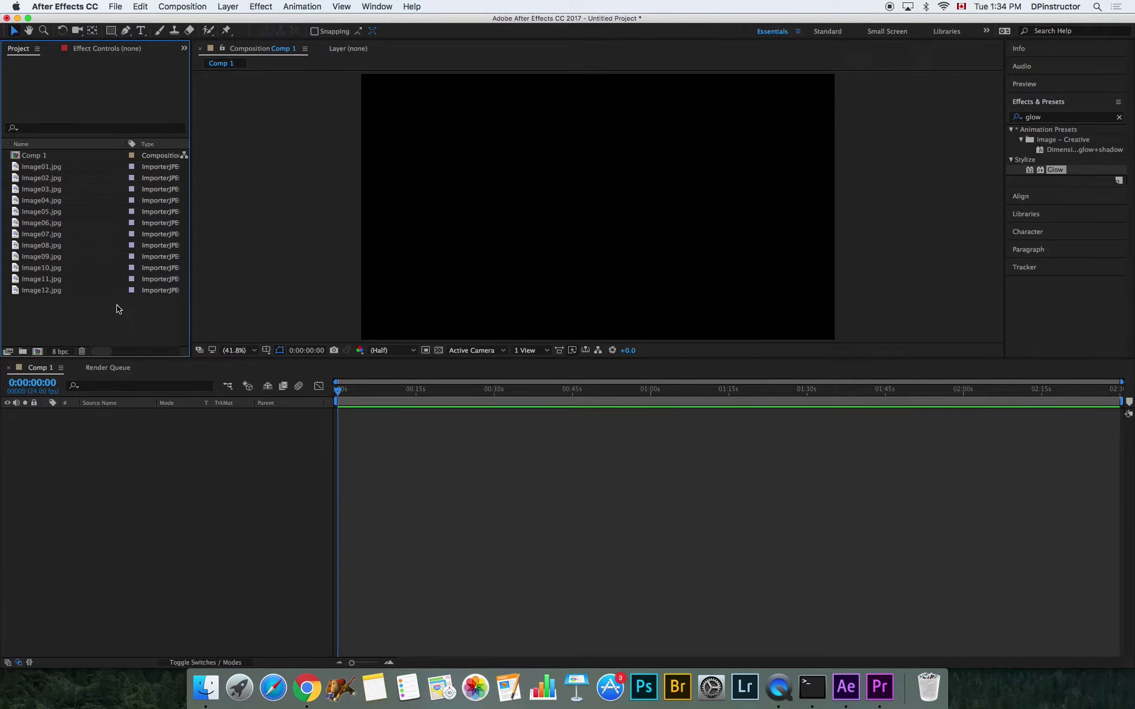
click(38, 168)
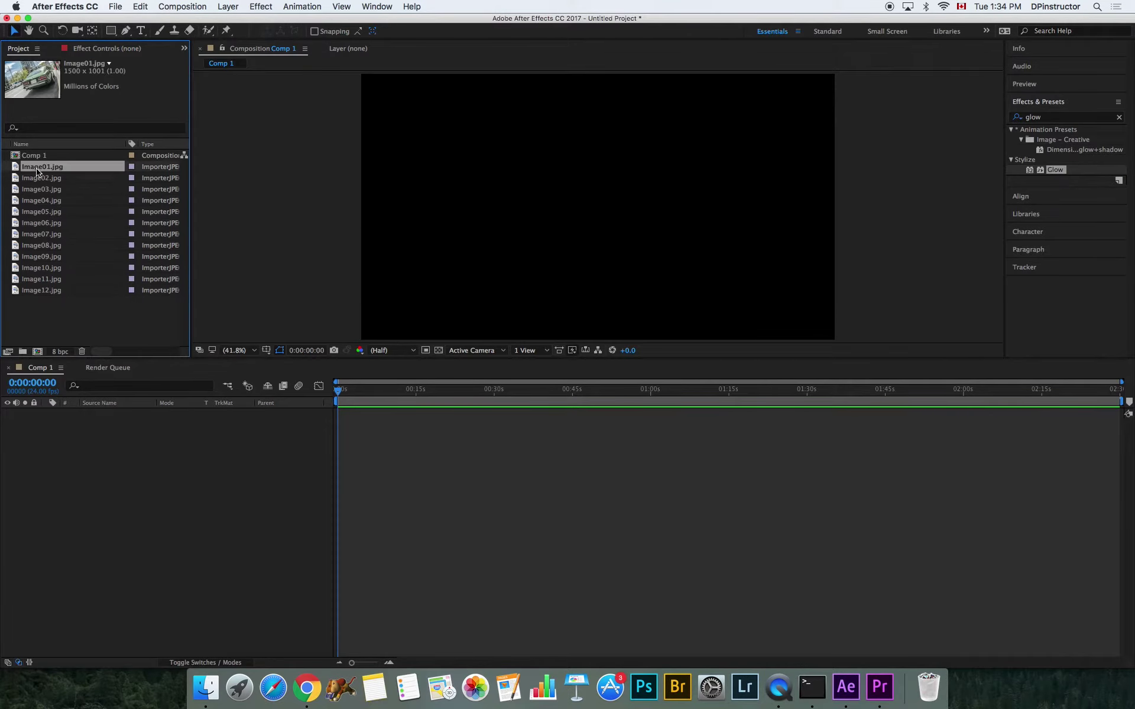
shift+click(36, 290)
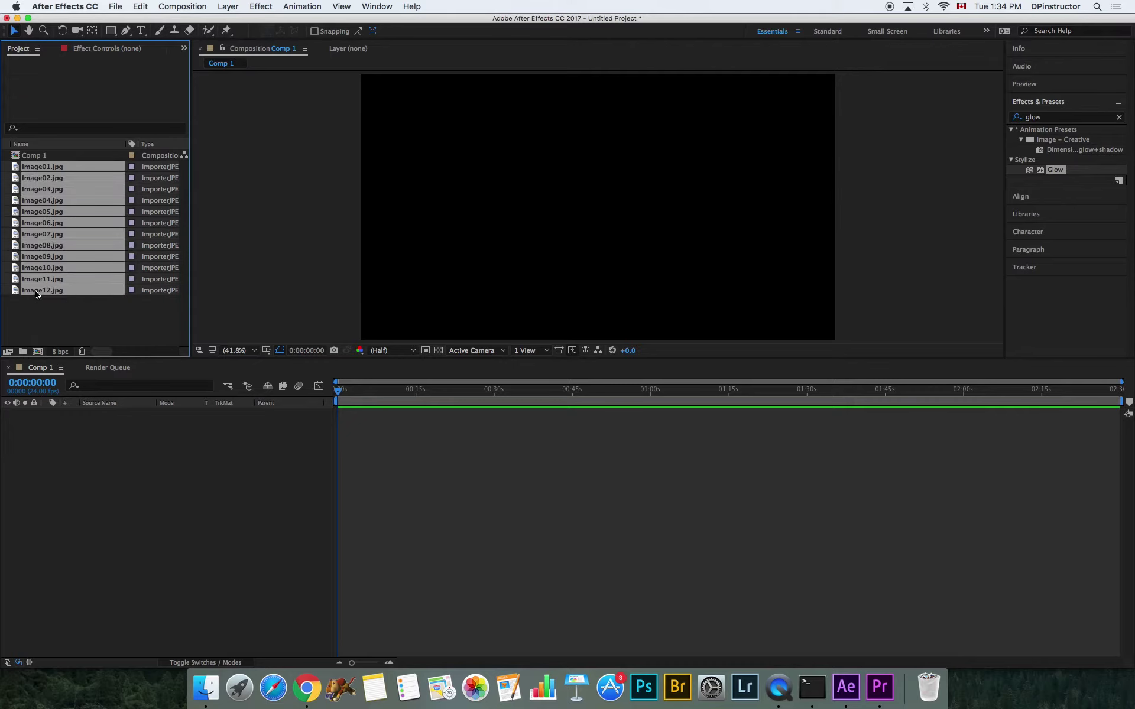
Add Image01–Image12 as layers 1–12 in Comp 1 and select all twelve layers
drag(40, 223, 777, 547)
drag(711, 538, 135, 527)
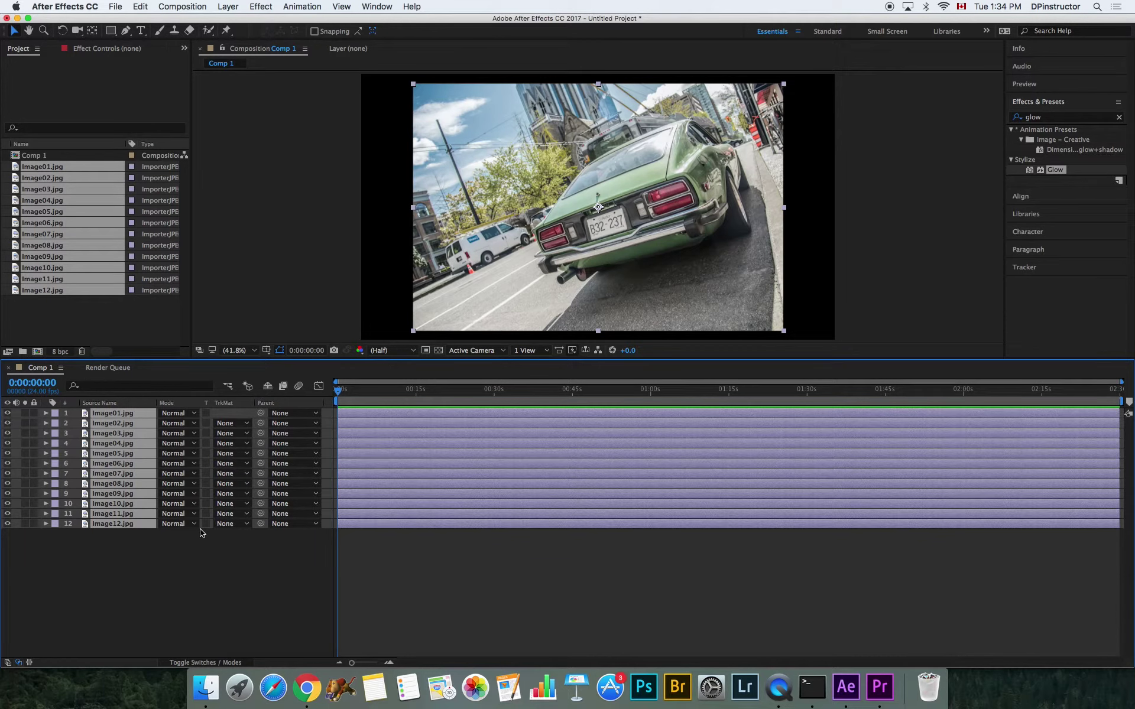
click(202, 578)
click(113, 417)
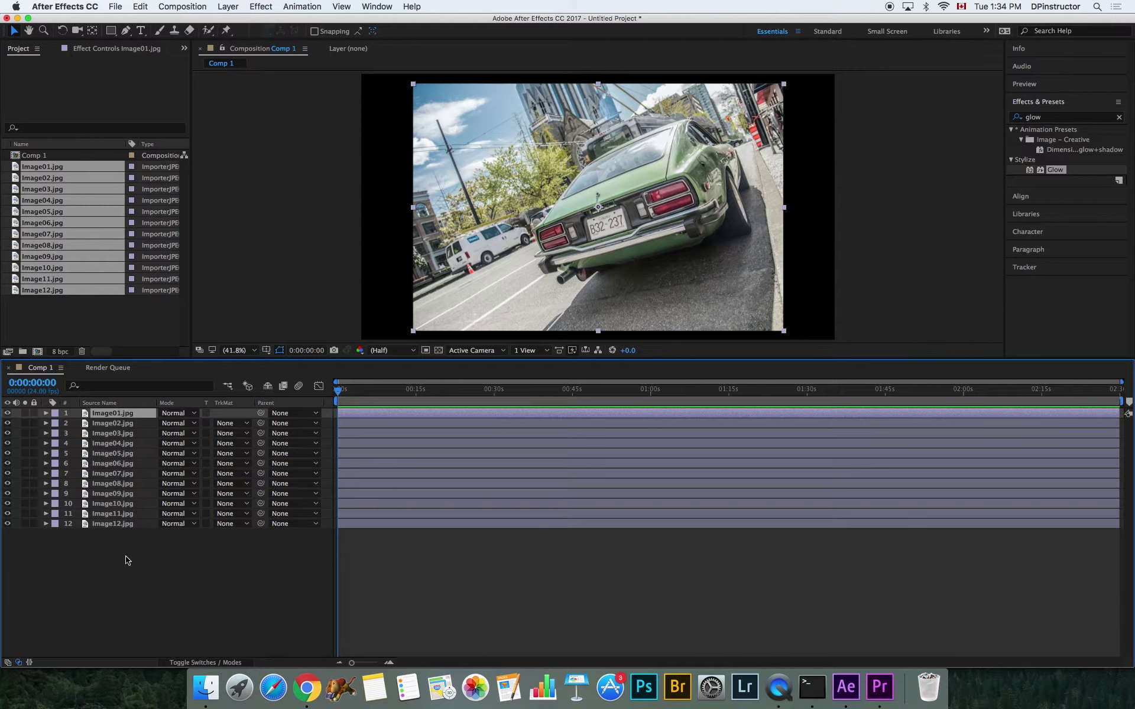
shift+click(122, 526)
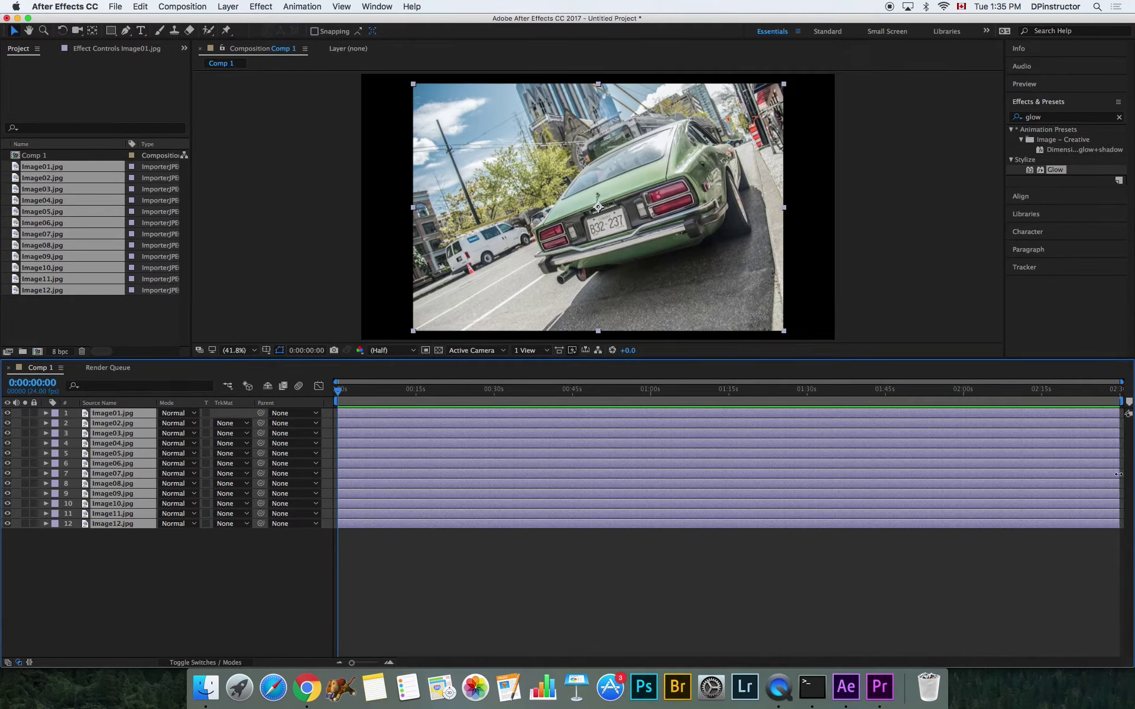
Trim all twelve selected photo layers to end at about 4 seconds
drag(1118, 474, 378, 483)
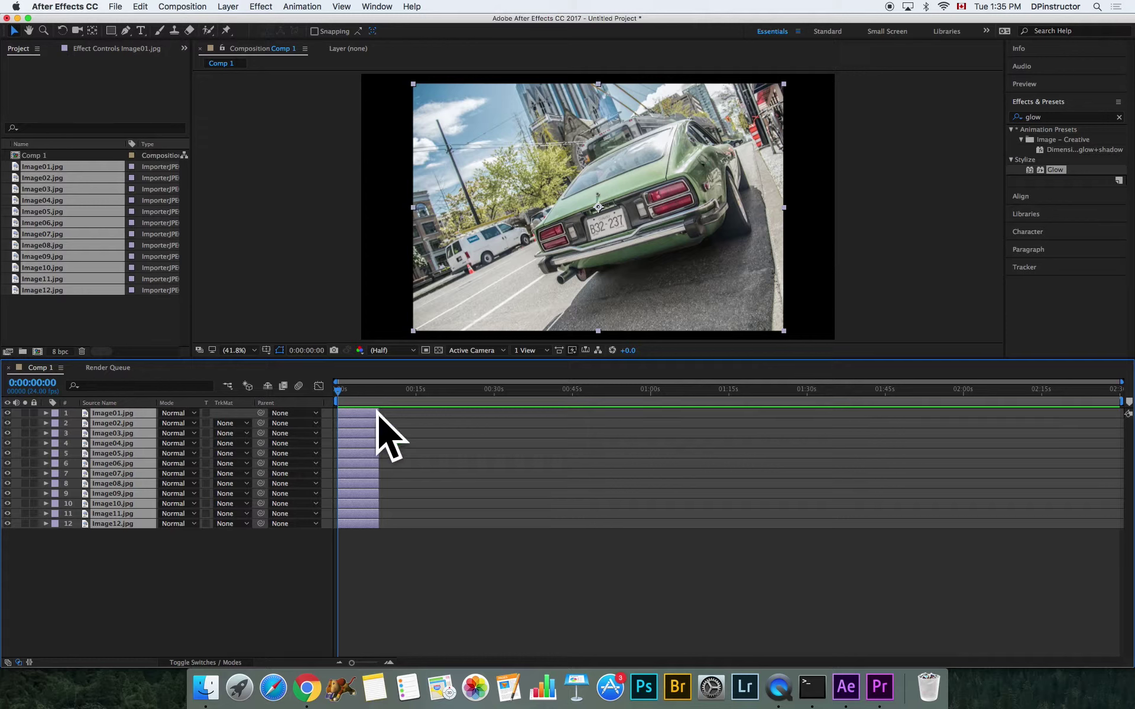
drag(352, 662, 370, 664)
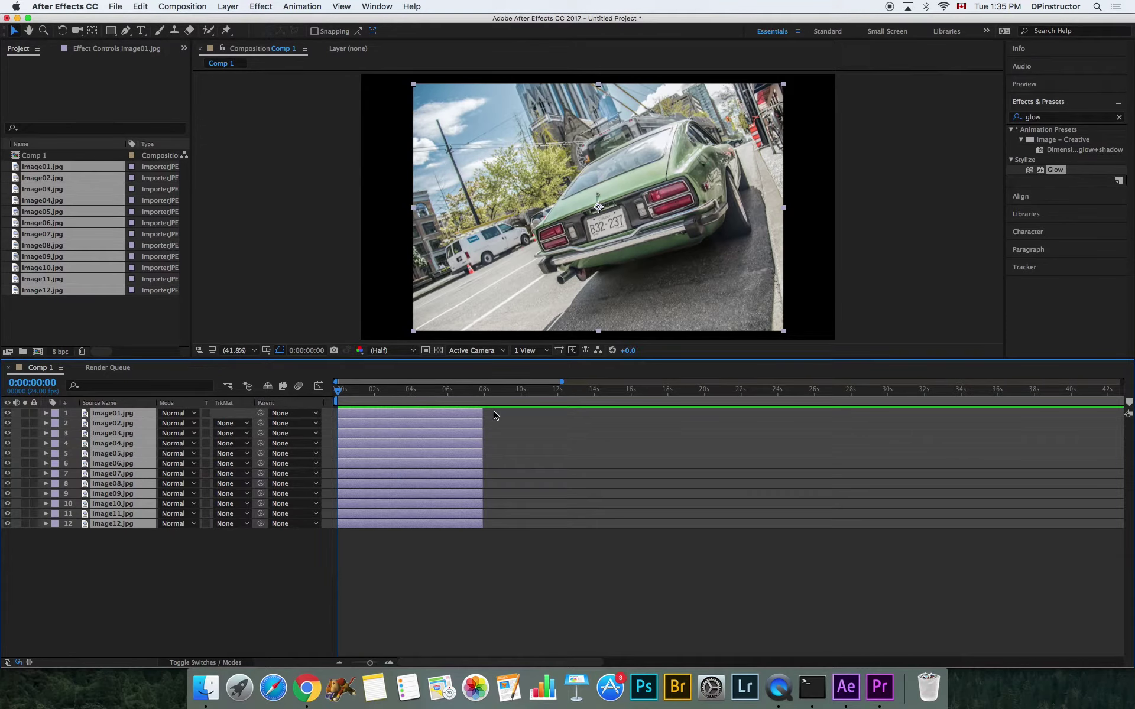
drag(476, 415, 412, 414)
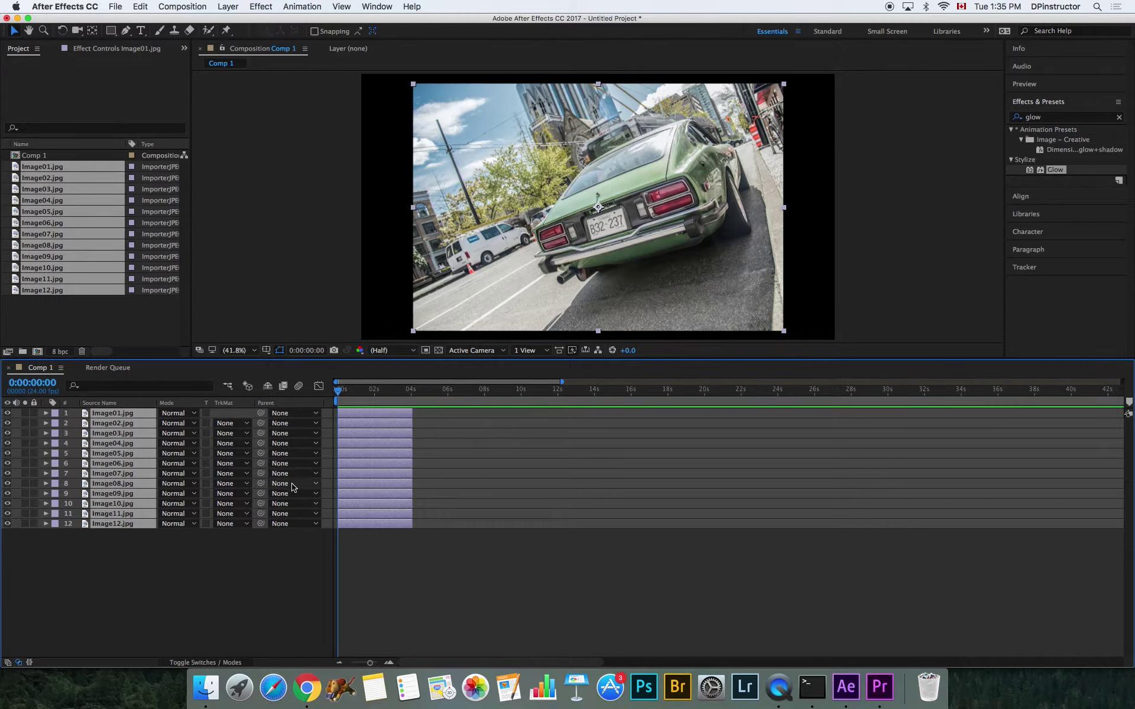
Show only the Scale property, still 100%, on all twelve photo layers
click(47, 415)
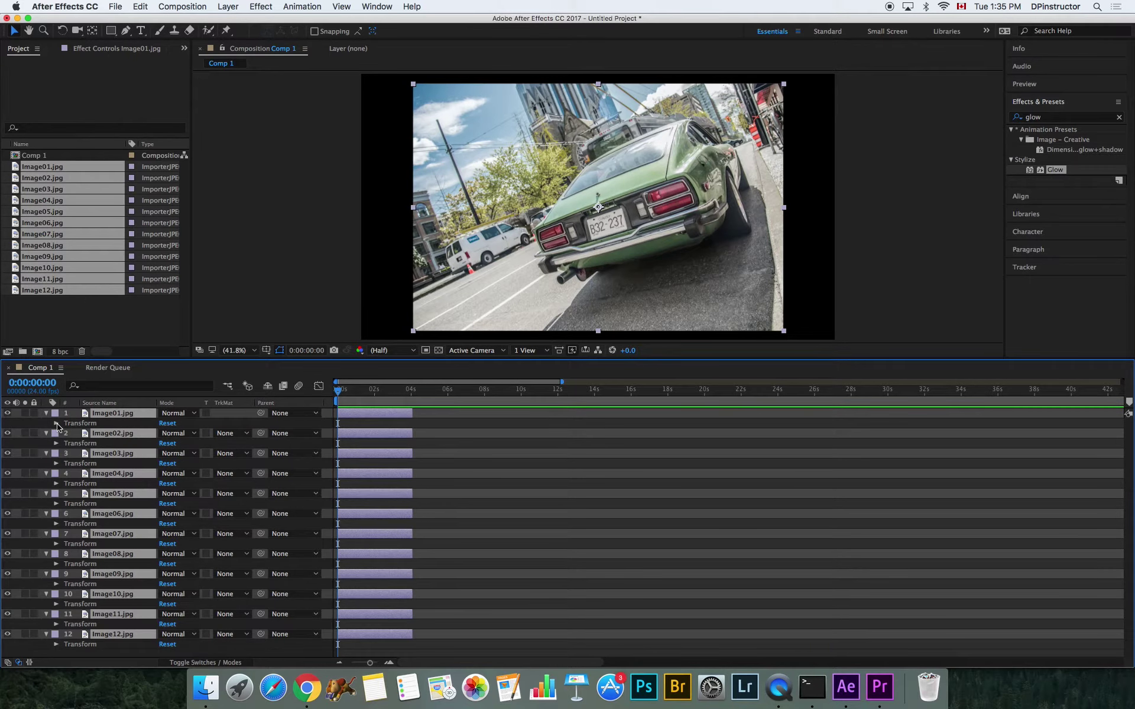
click(56, 424)
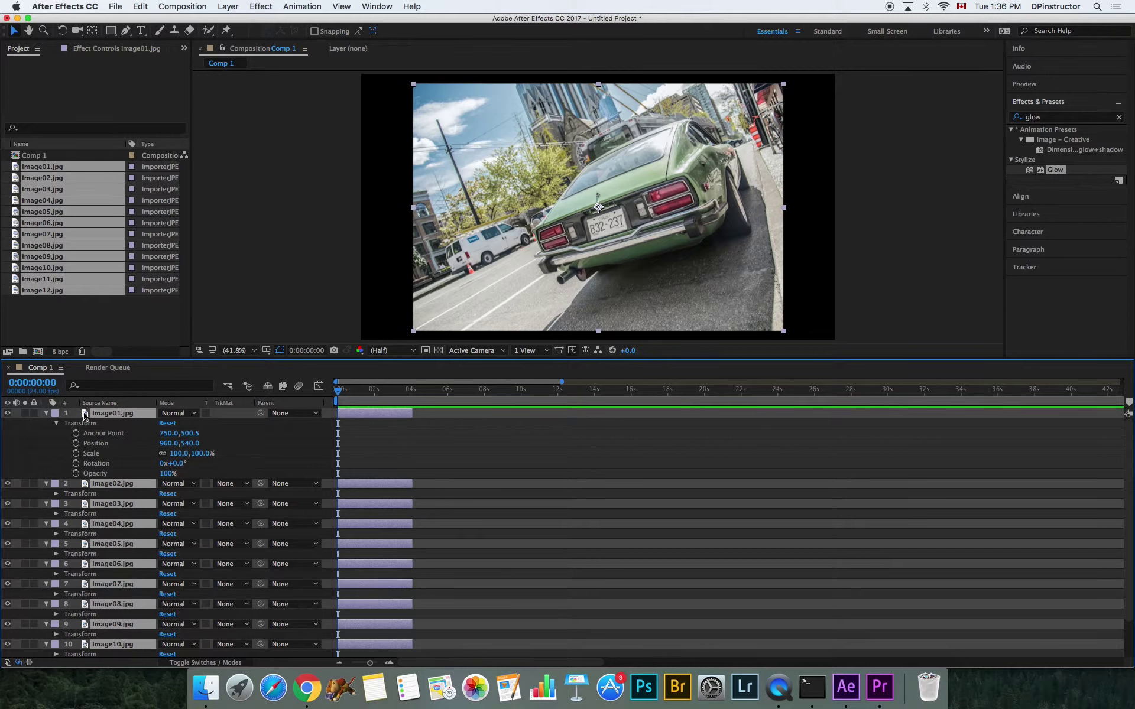
key(s)
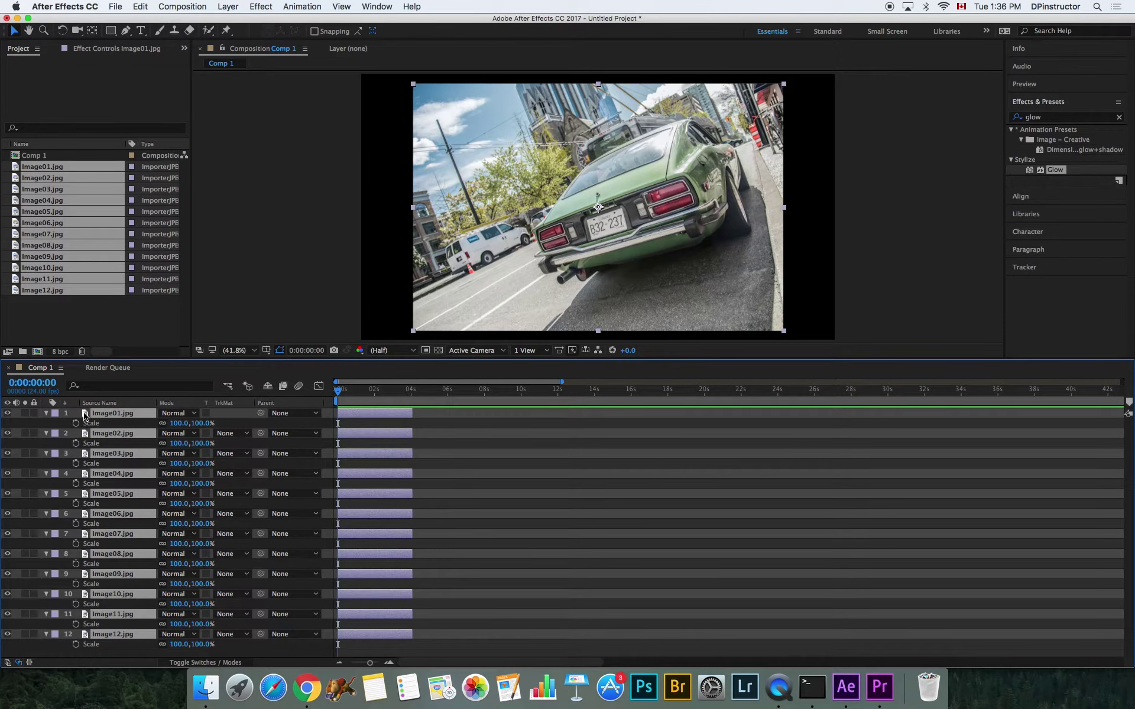
Set Scale to 132% on all twelve layers with a Scale keyframe at 0 seconds
drag(201, 424, 220, 423)
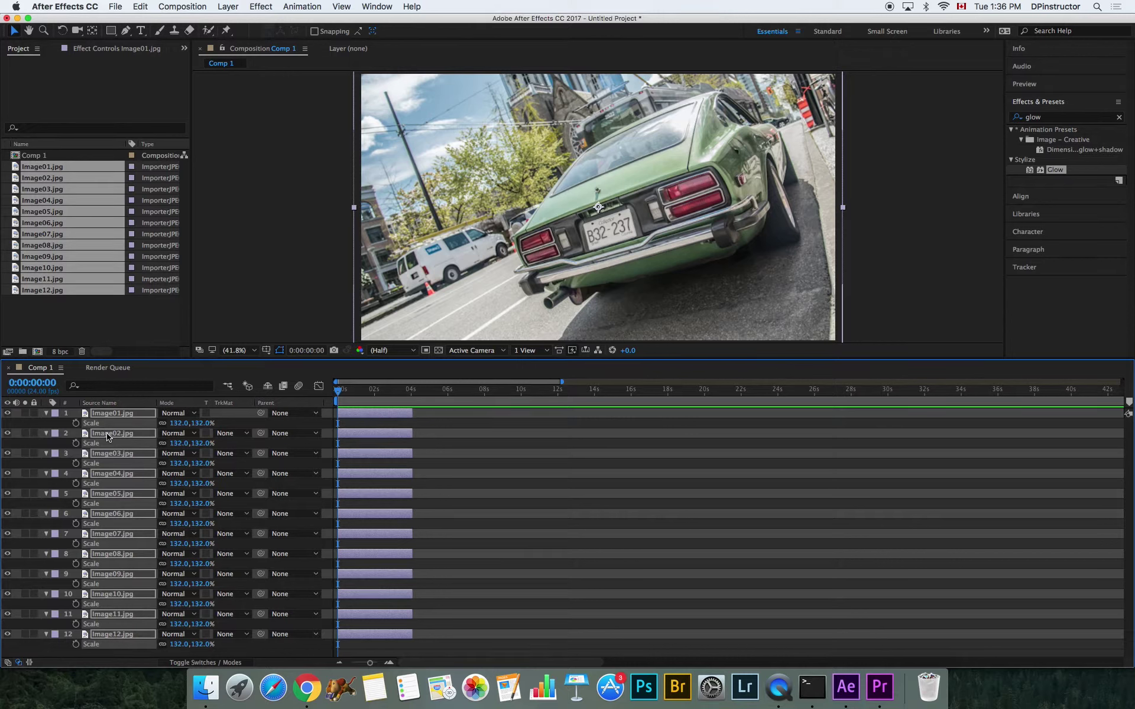
click(76, 423)
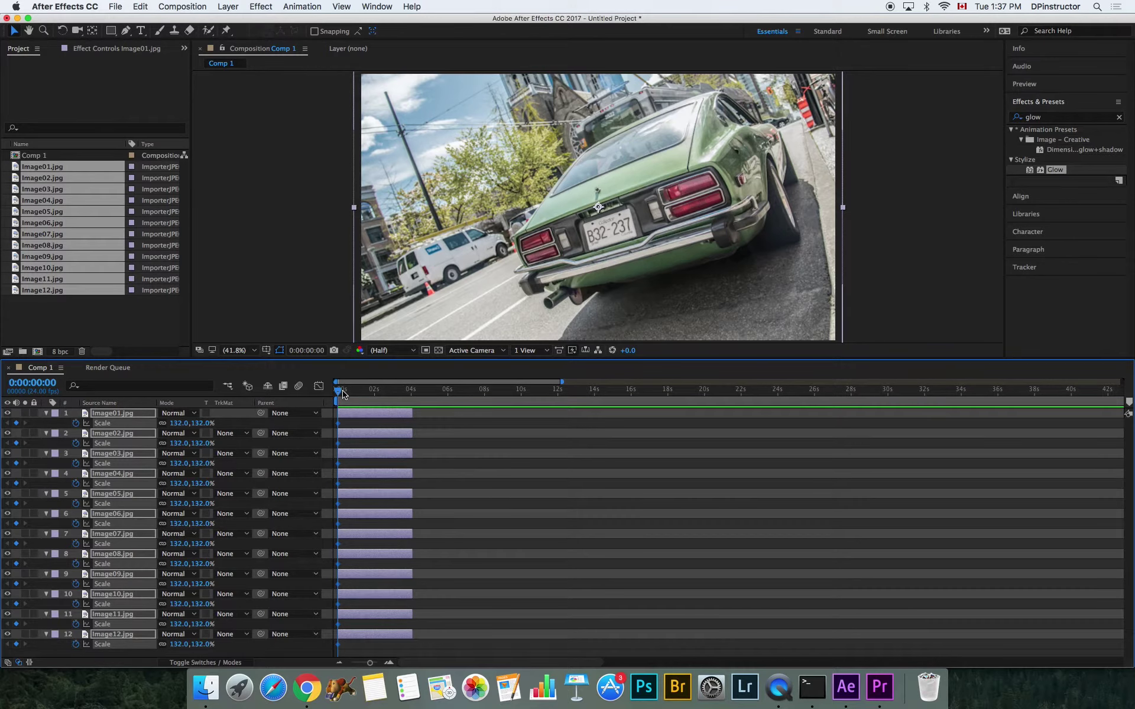
Add a 148% Scale keyframe near 4 seconds on every layer, preview, and return to 0:00
drag(341, 391, 412, 399)
drag(197, 423, 211, 425)
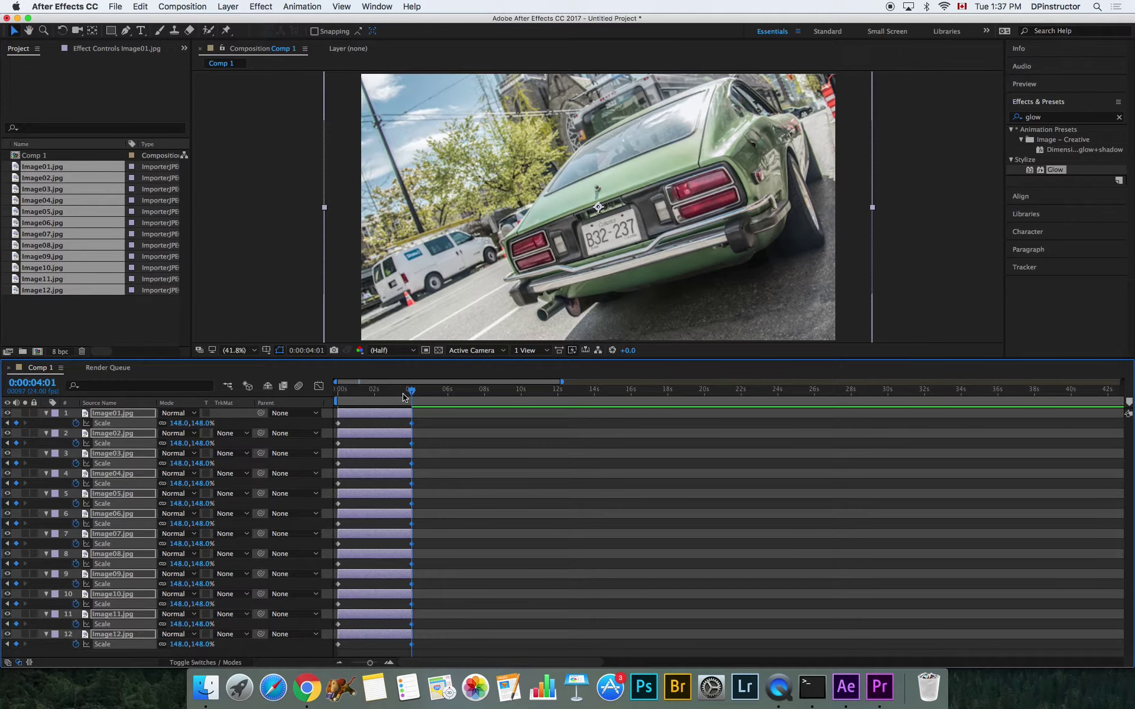
drag(408, 392, 330, 394)
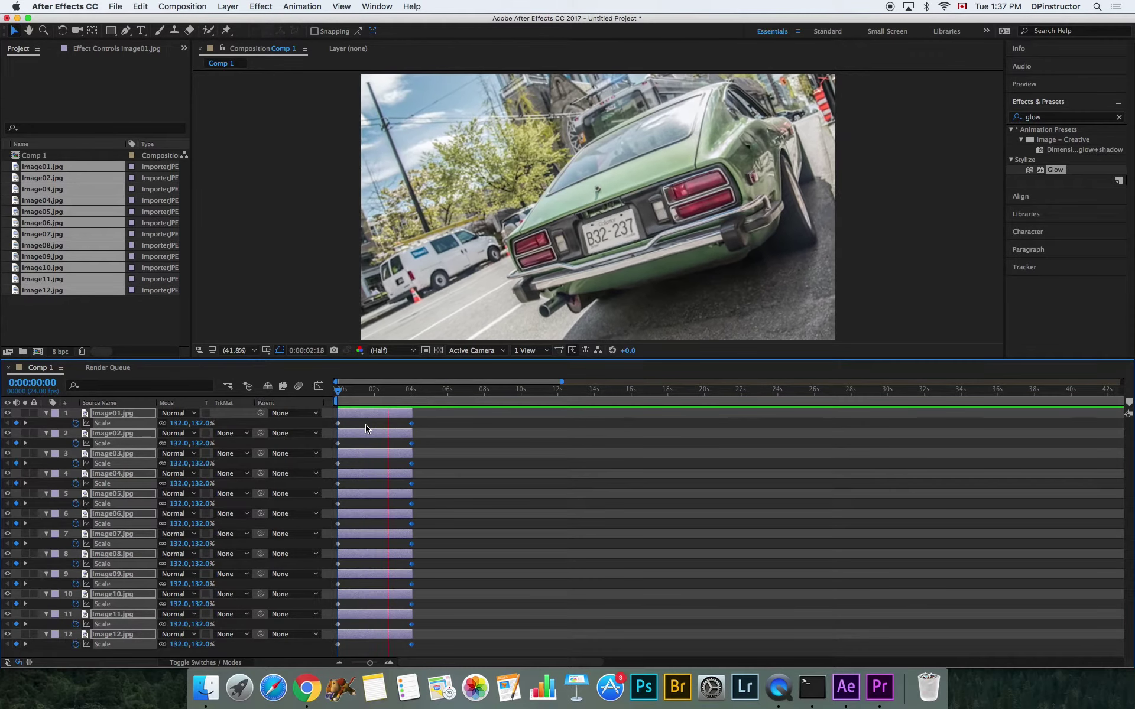
key(space)
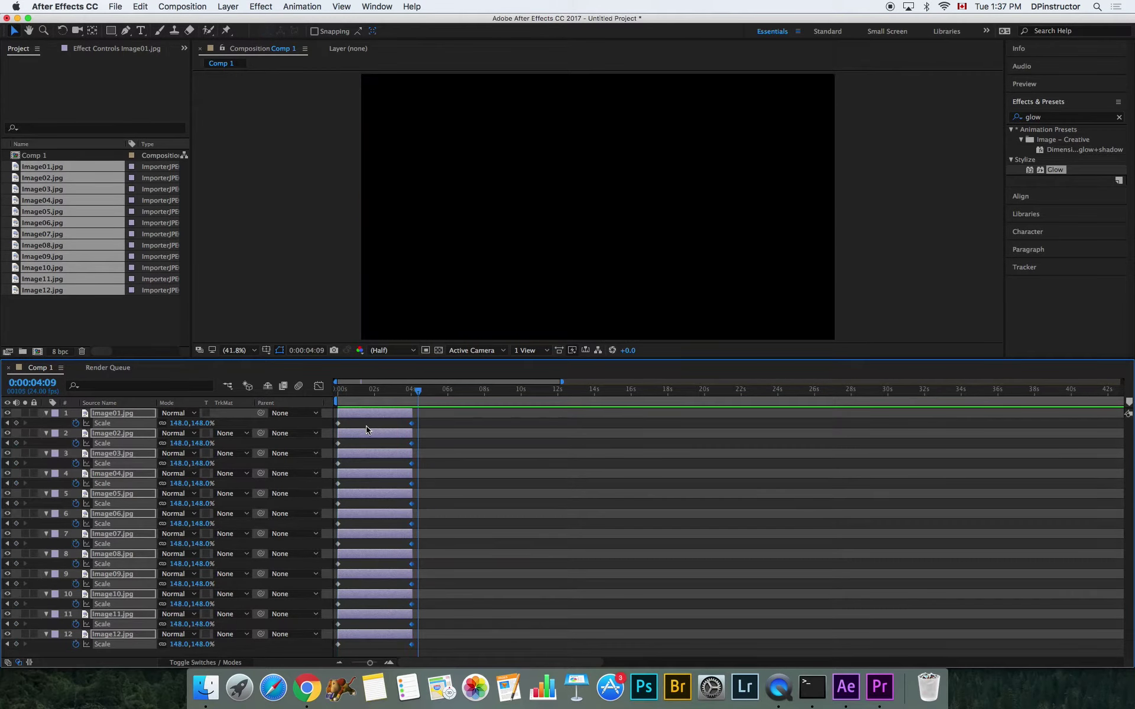
key(Home)
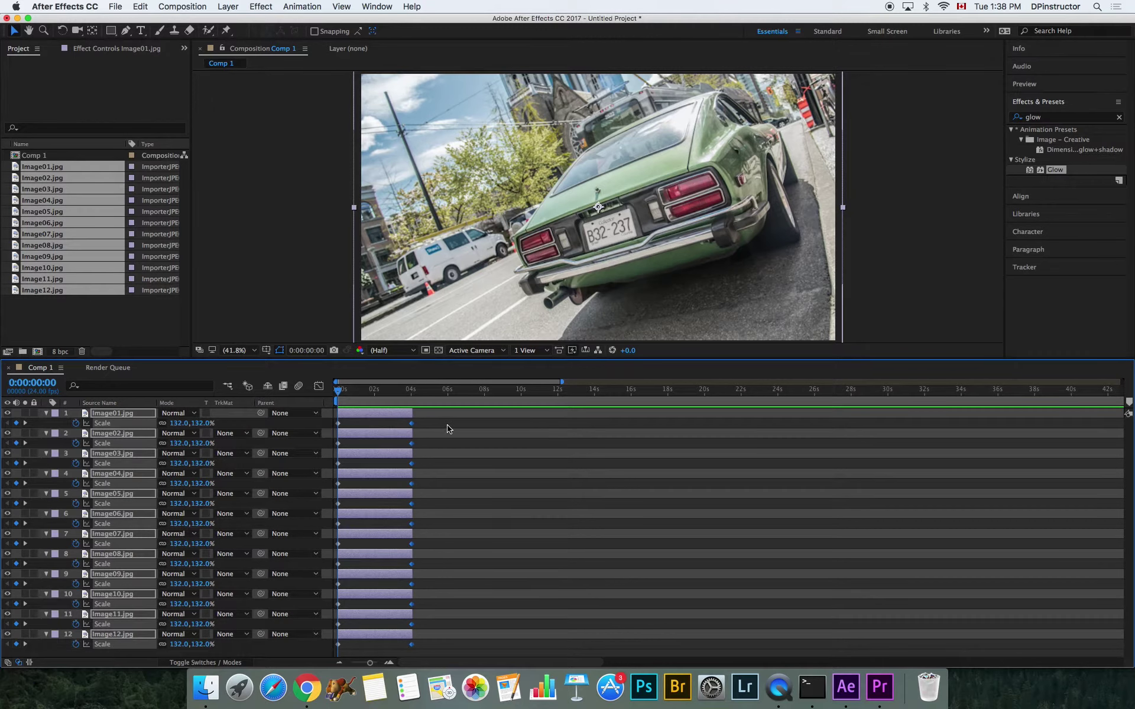
Stagger Image02 through Image06 to start at 4, 8, 12, 16 and 20 seconds
super+click(363, 416)
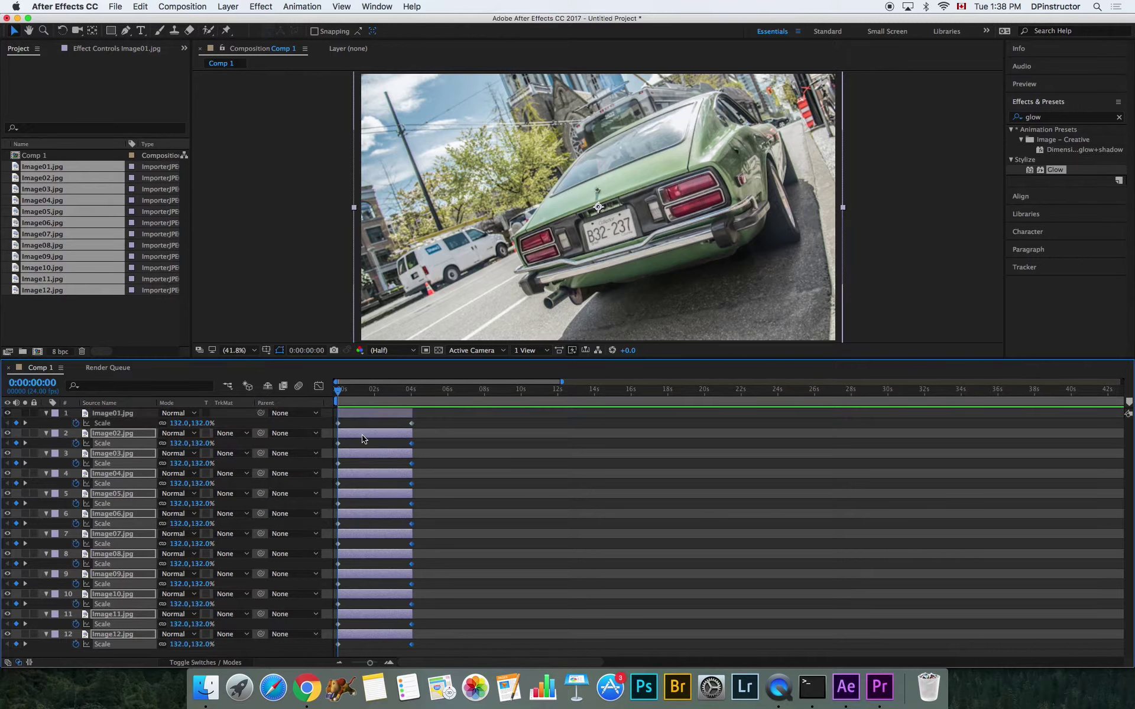
drag(363, 439, 429, 440)
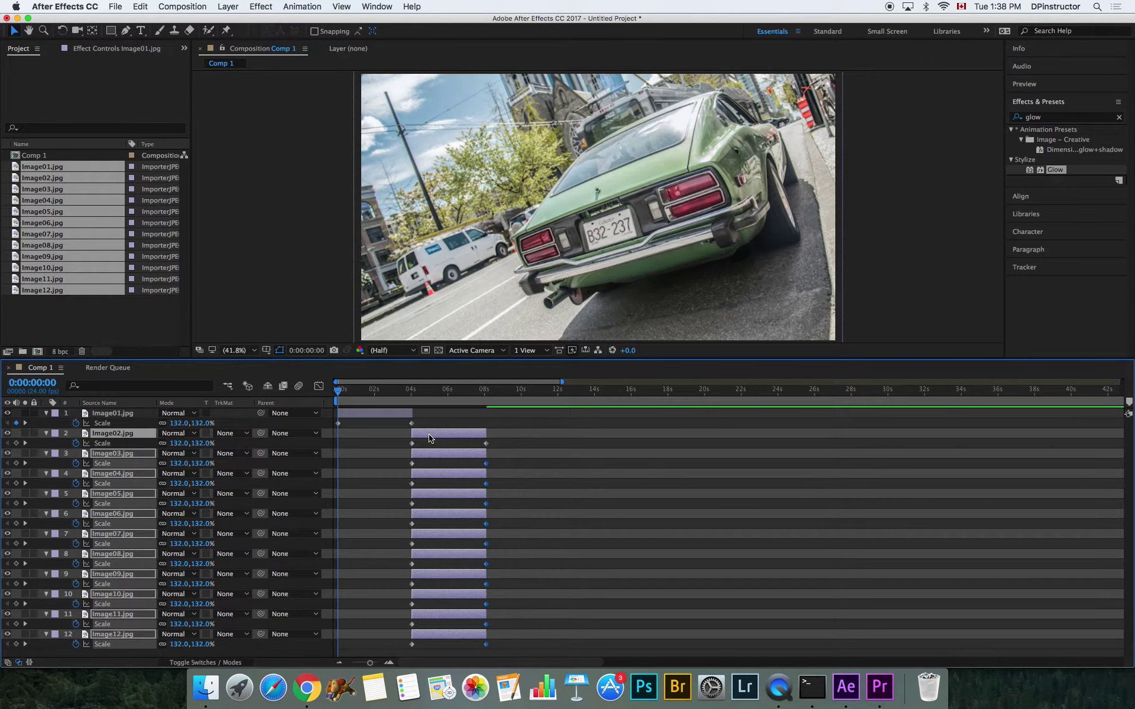
click(439, 443)
click(440, 460)
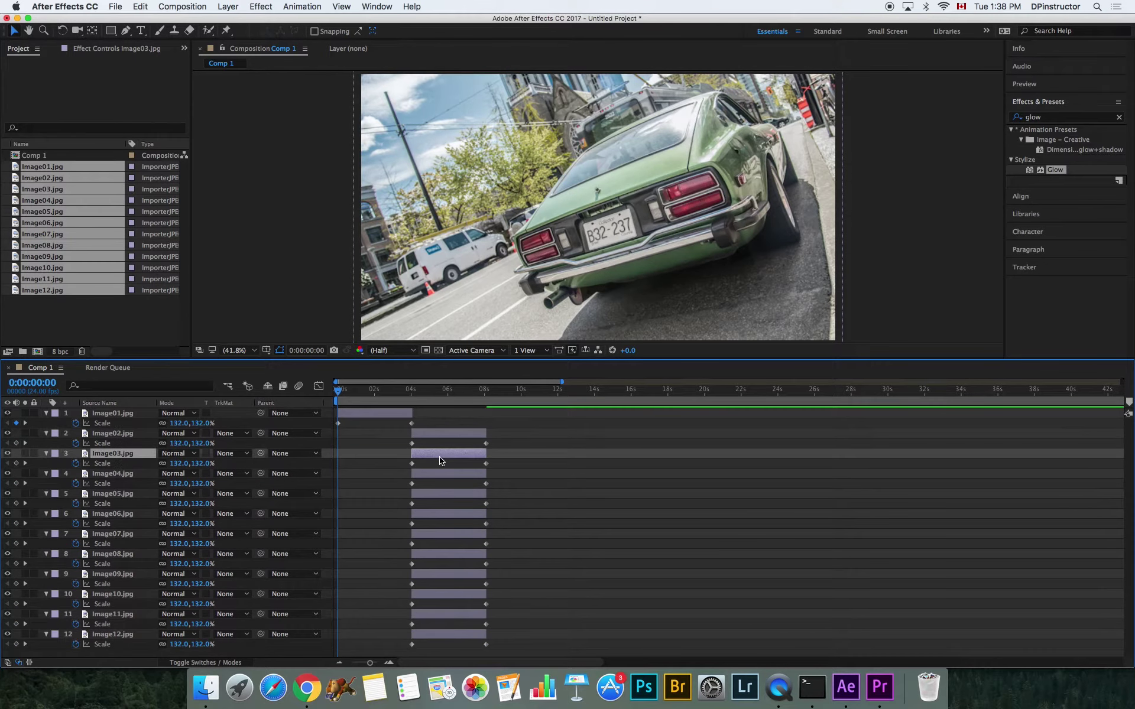
shift+click(448, 636)
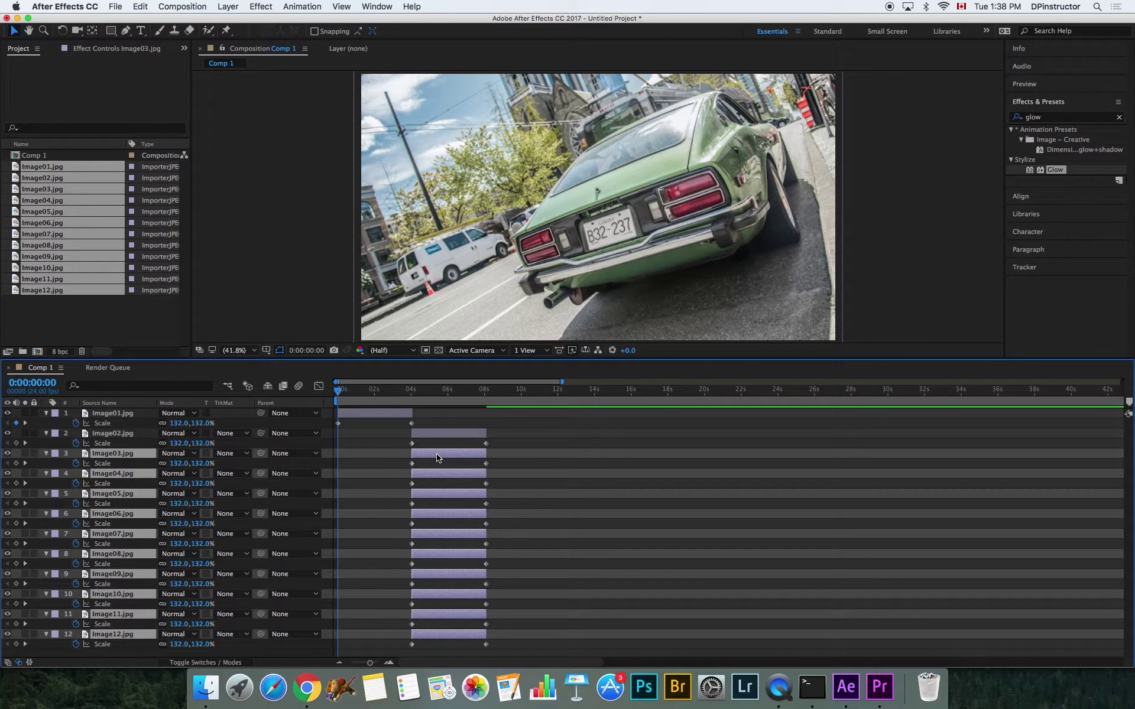
drag(441, 459, 1102, 620)
super+click(508, 458)
super+click(582, 475)
super+click(655, 498)
super+click(723, 520)
Stagger the remaining layers so Image12 plays from 44 to 48 seconds, then scrub through
super+click(801, 539)
super+click(877, 557)
super+click(950, 579)
super+click(1025, 598)
key(minus)
key(minus)
key(minus)
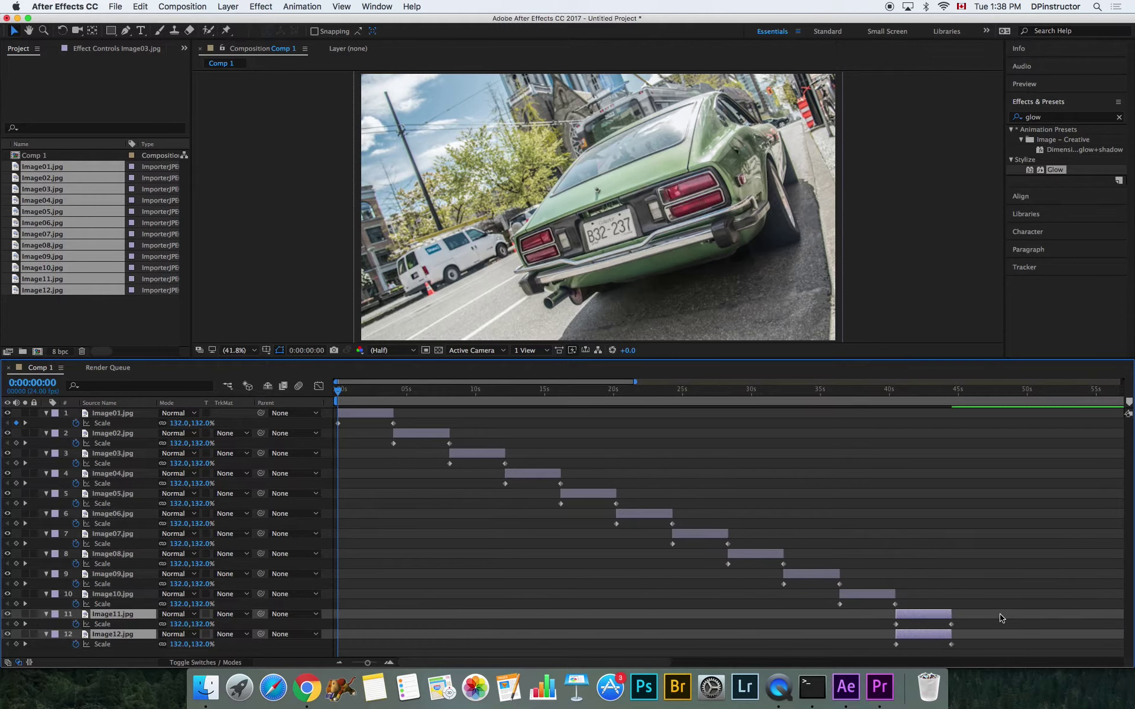
super+click(783, 620)
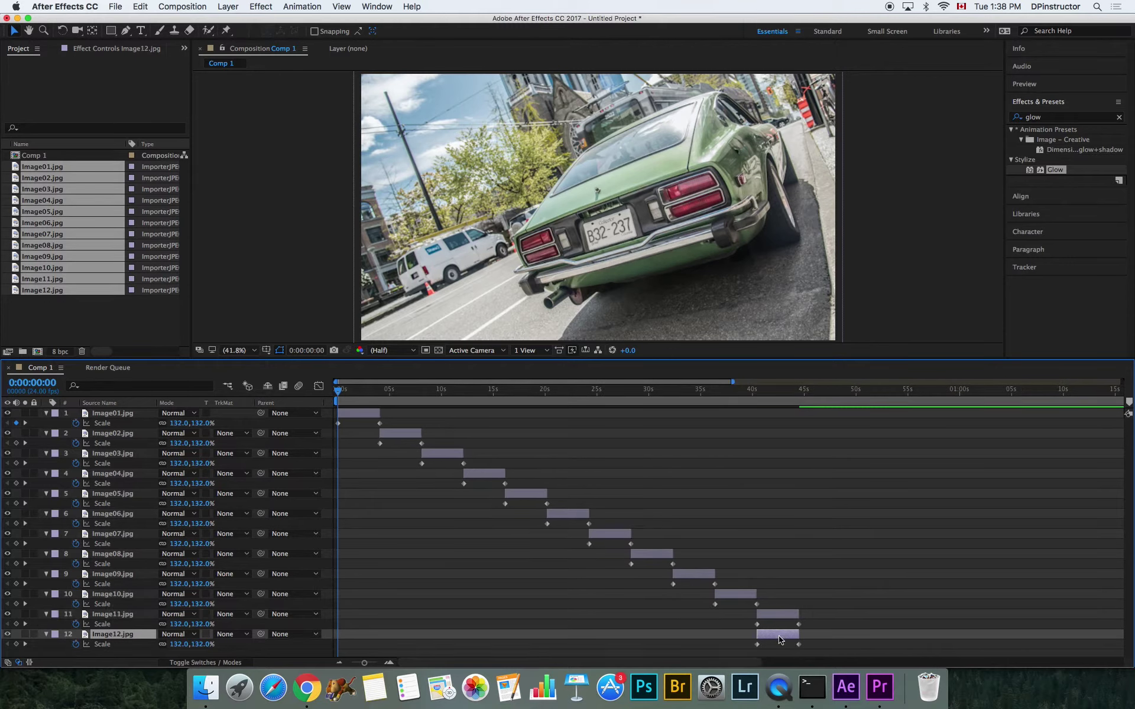
drag(781, 638, 822, 641)
click(871, 631)
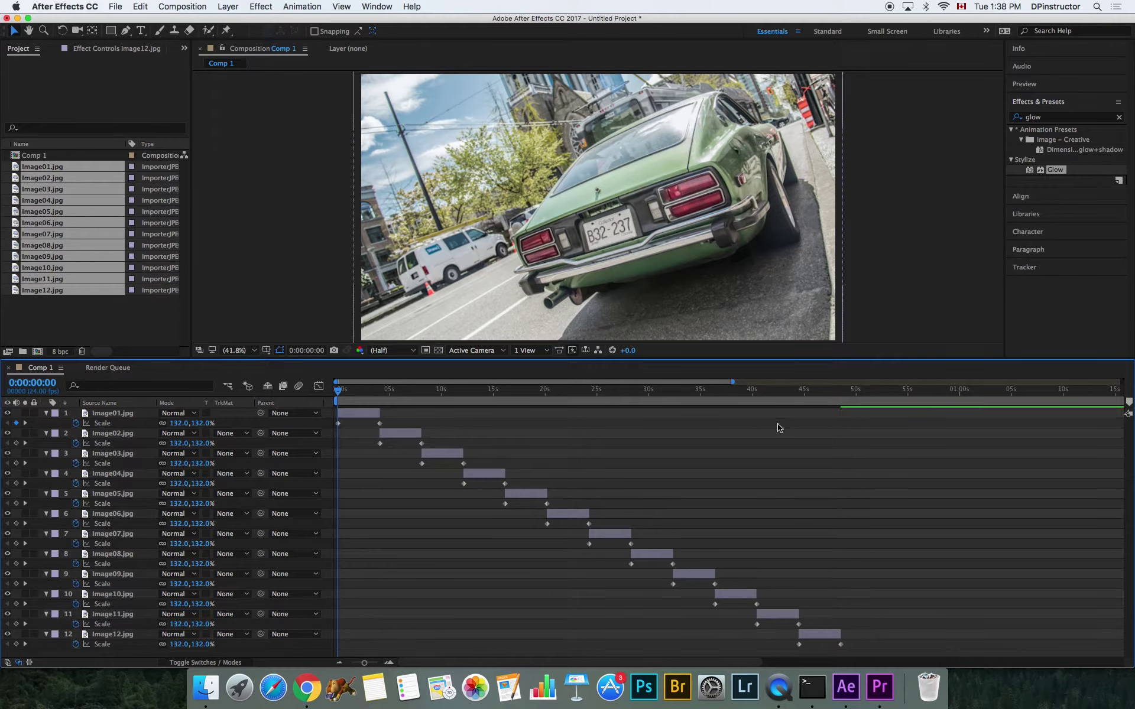
drag(768, 390, 338, 390)
Preview the slideshow, then end the work area at about 48 seconds where Image12 ends
key(space)
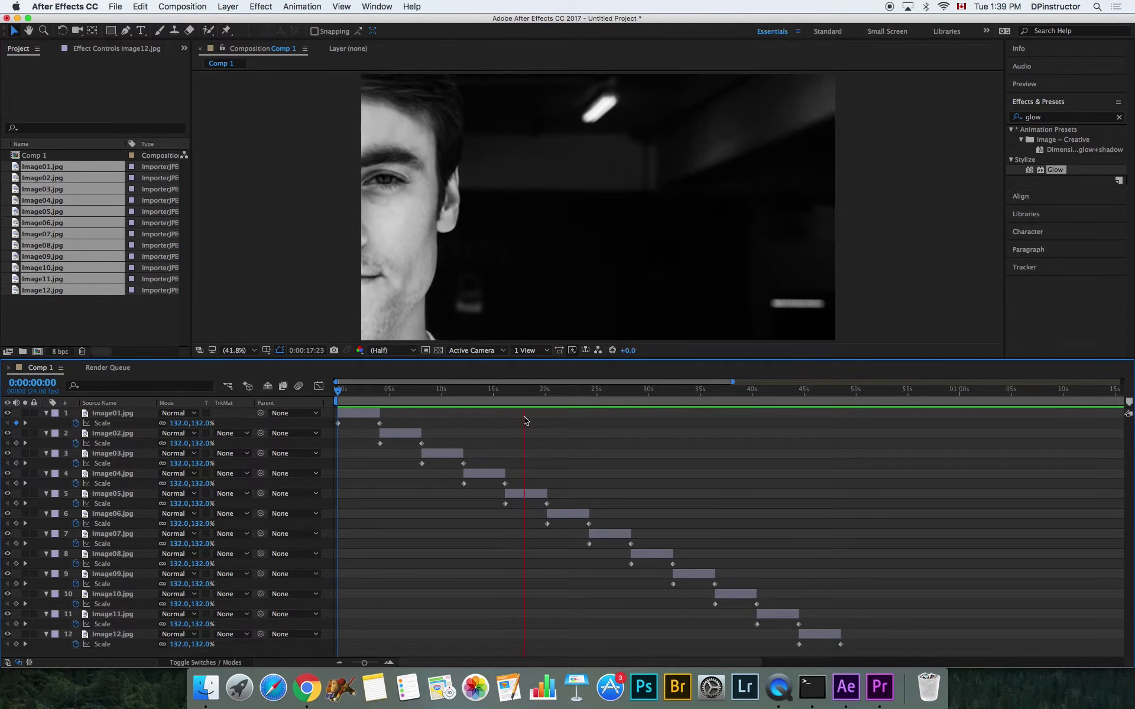
key(space)
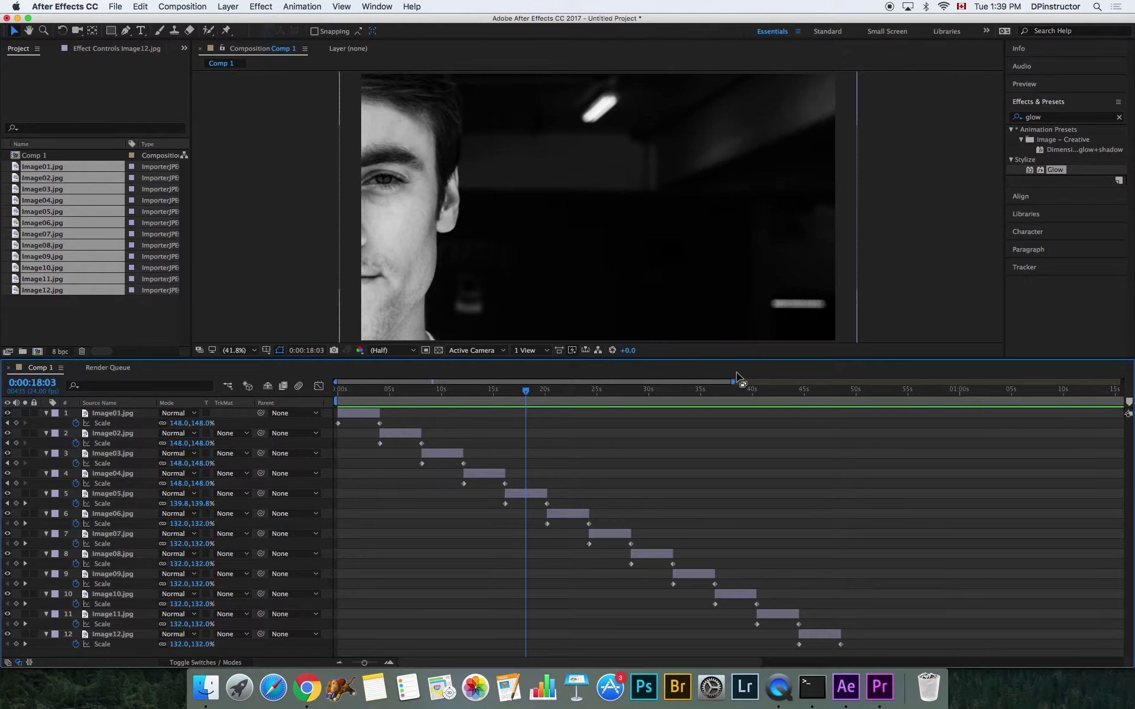
key(minus)
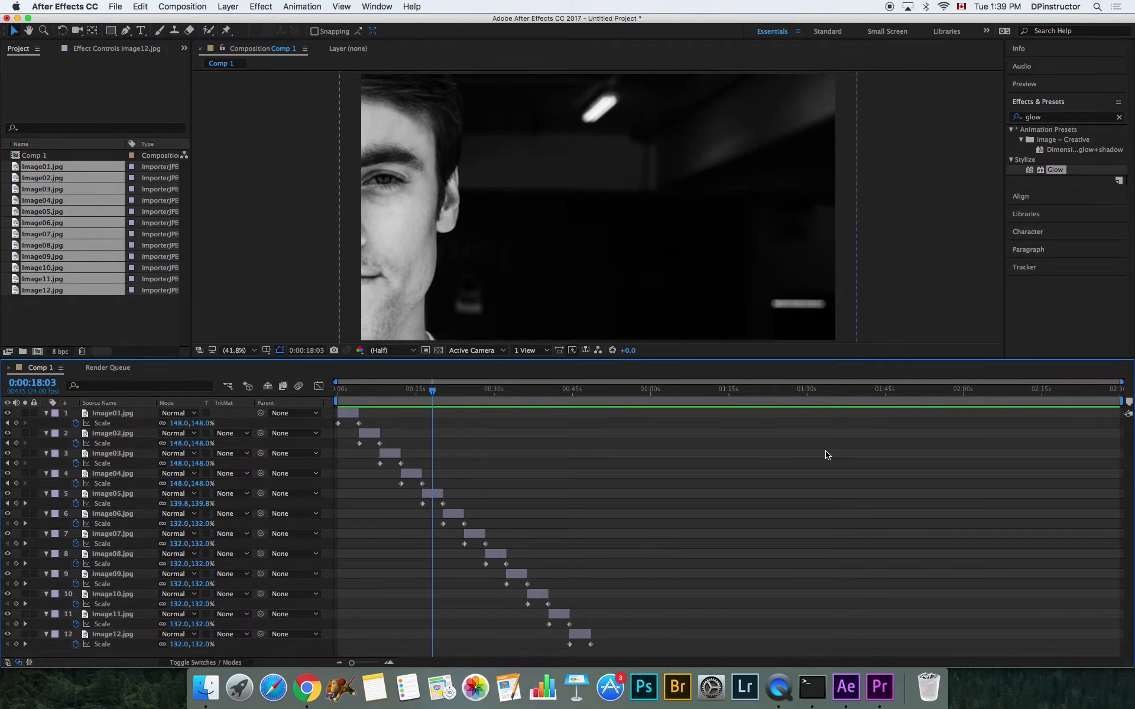
click(1093, 405)
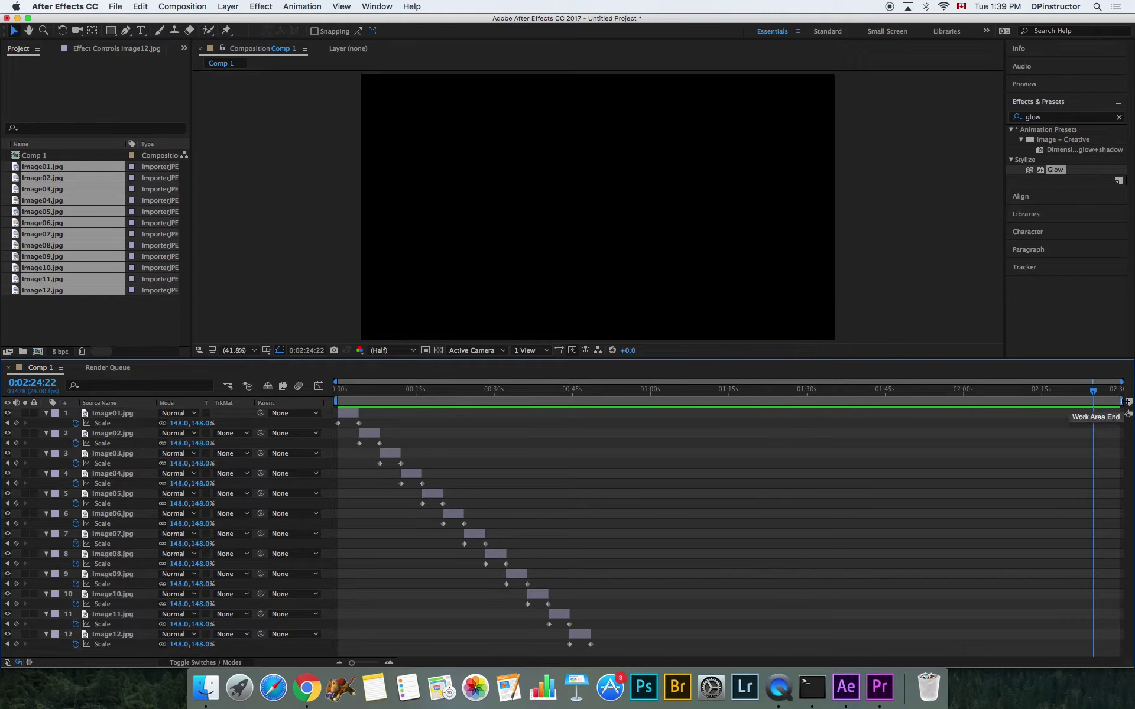
drag(1121, 401, 592, 401)
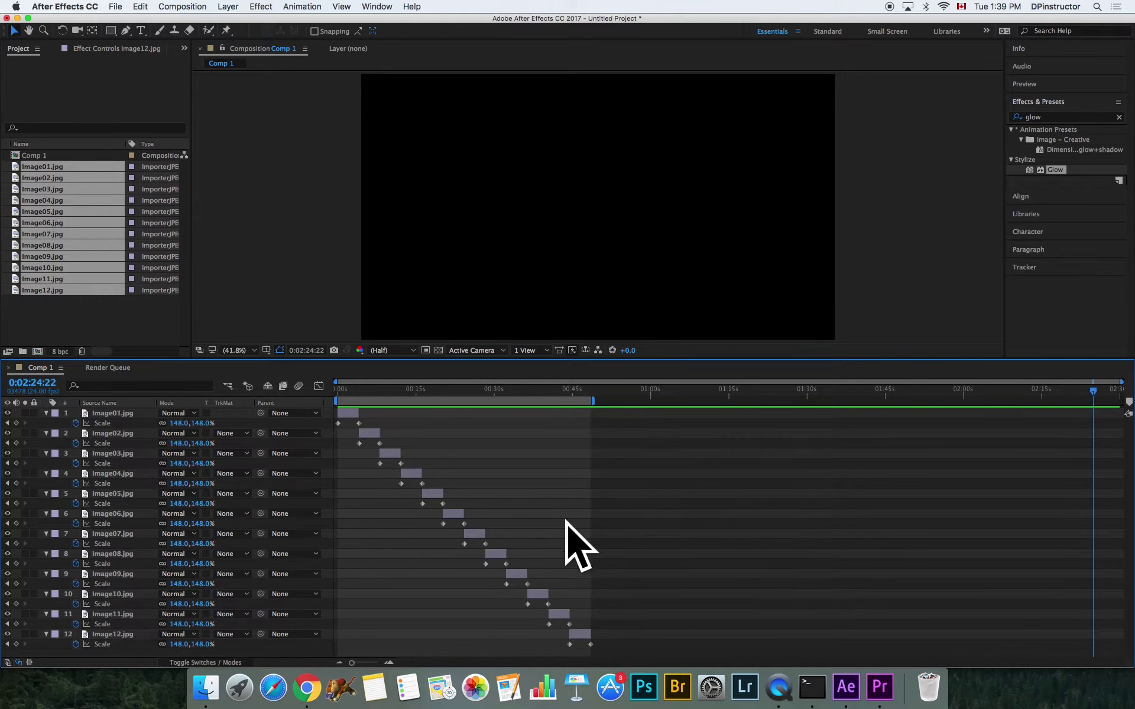
Trim Comp 1 to the 48-second work area and bring up File > Export
right_click(479, 403)
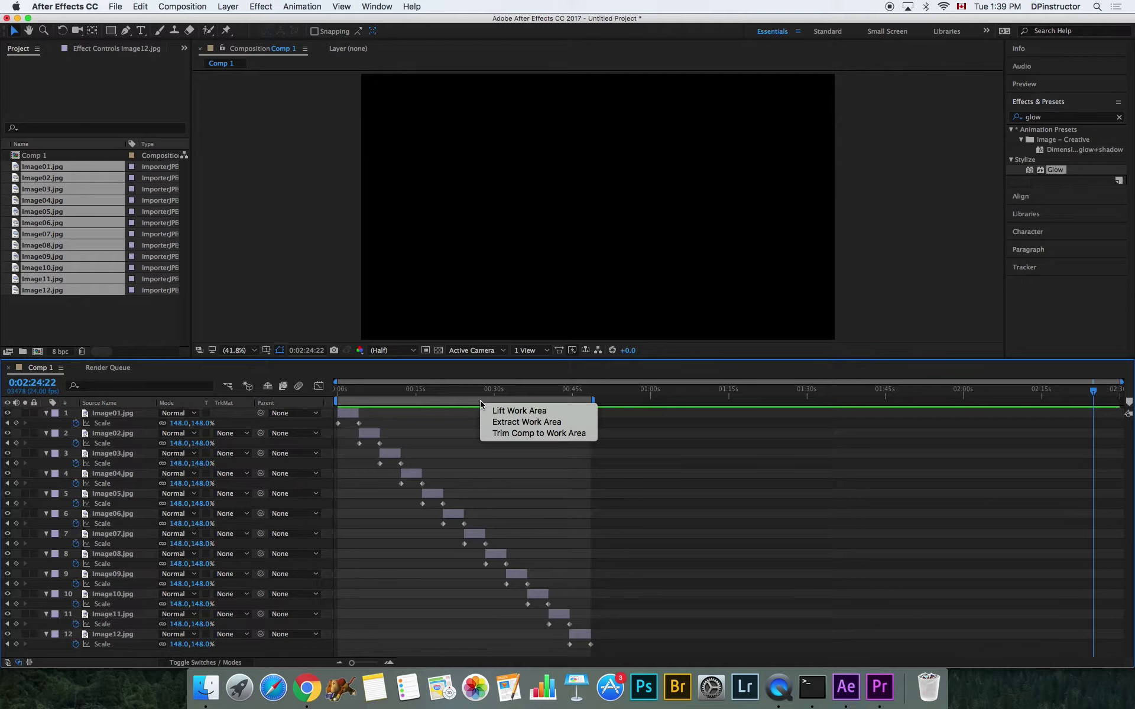
click(535, 434)
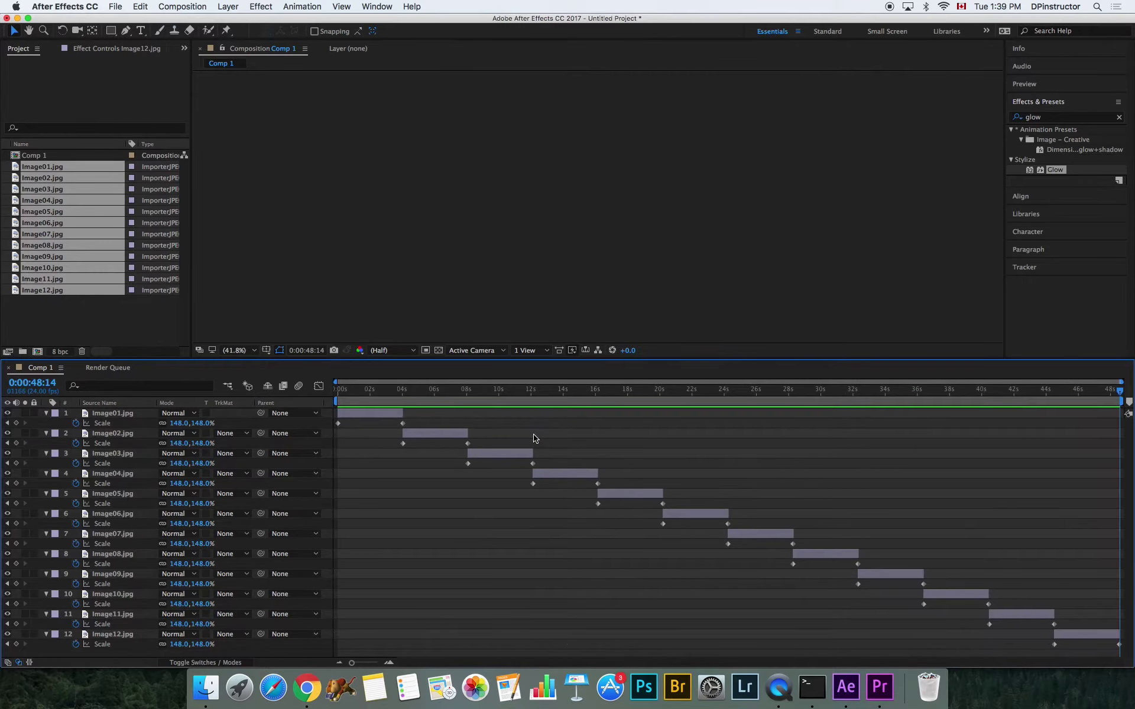
click(1120, 393)
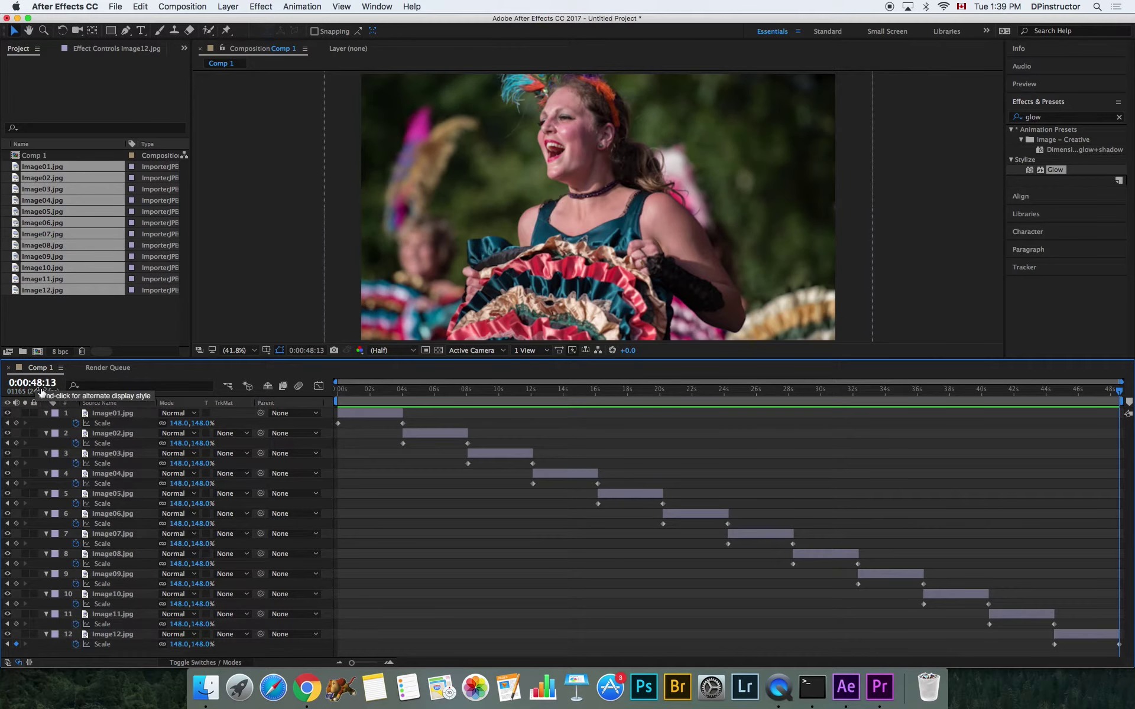
click(115, 7)
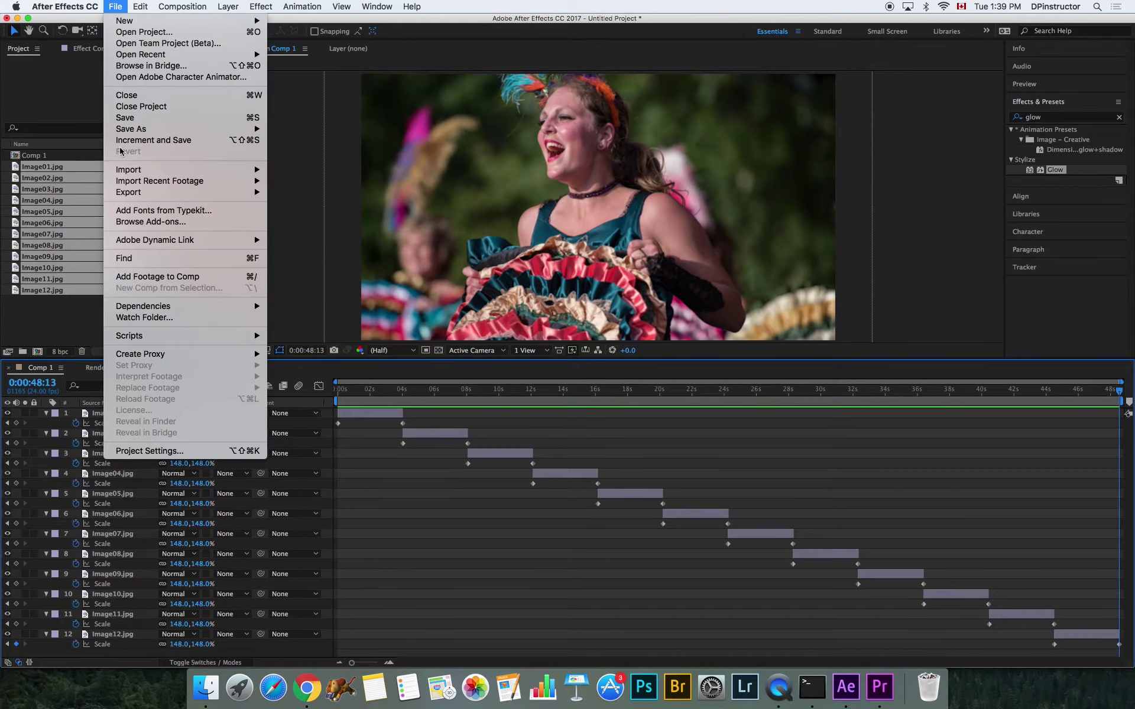
mouse_move(137, 201)
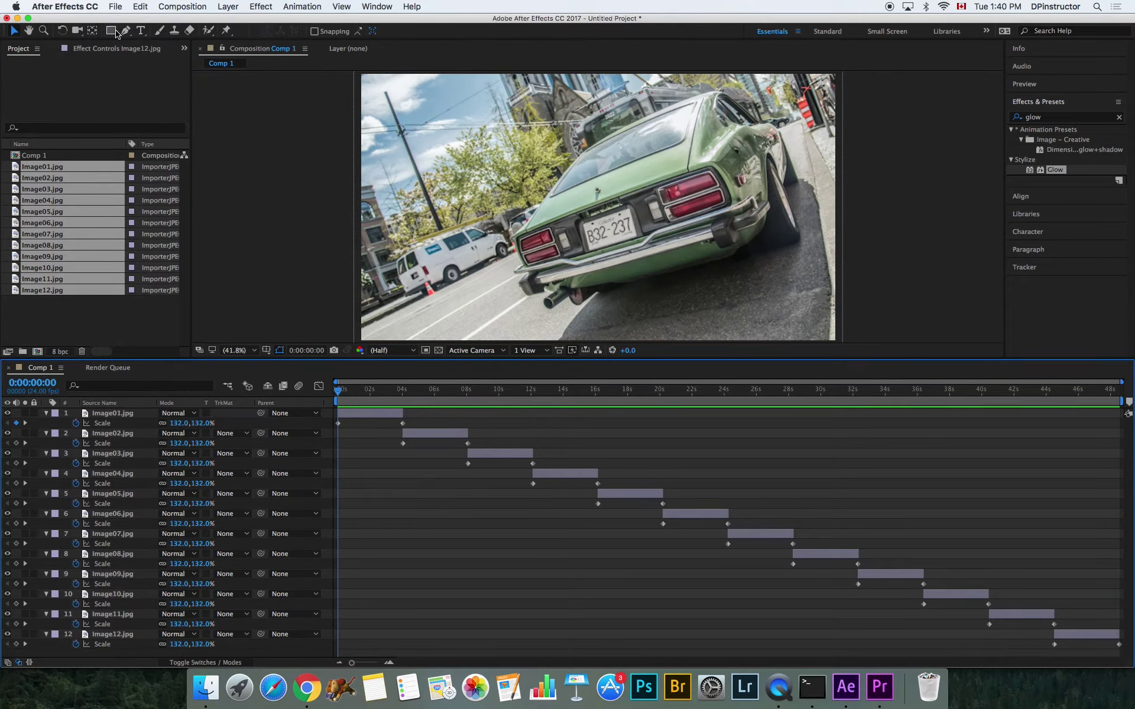
Draw a text box across the middle of the car photo and type 'Hello!'
click(141, 31)
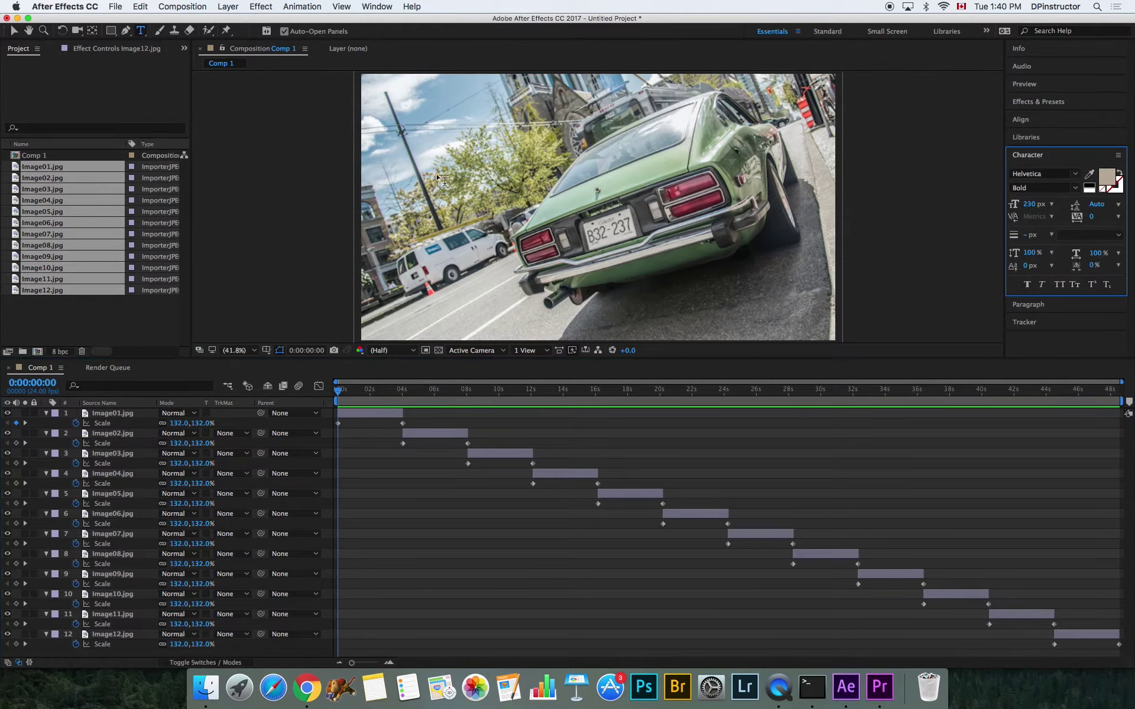
drag(428, 162, 763, 236)
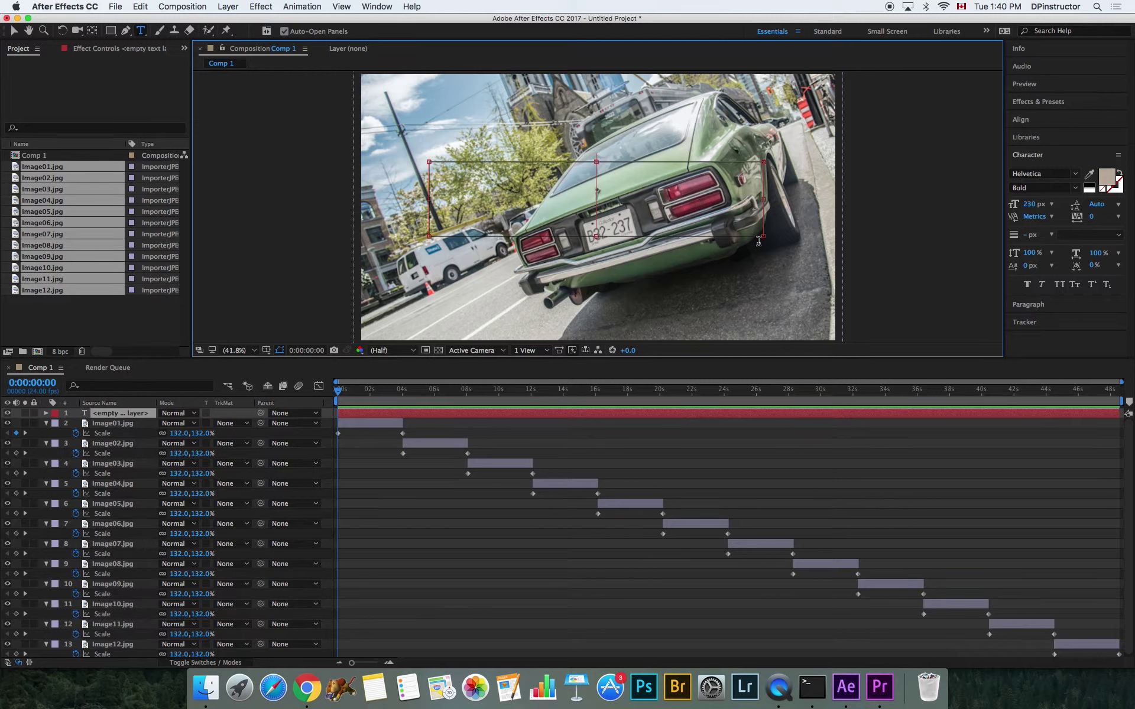
text(Hello!)
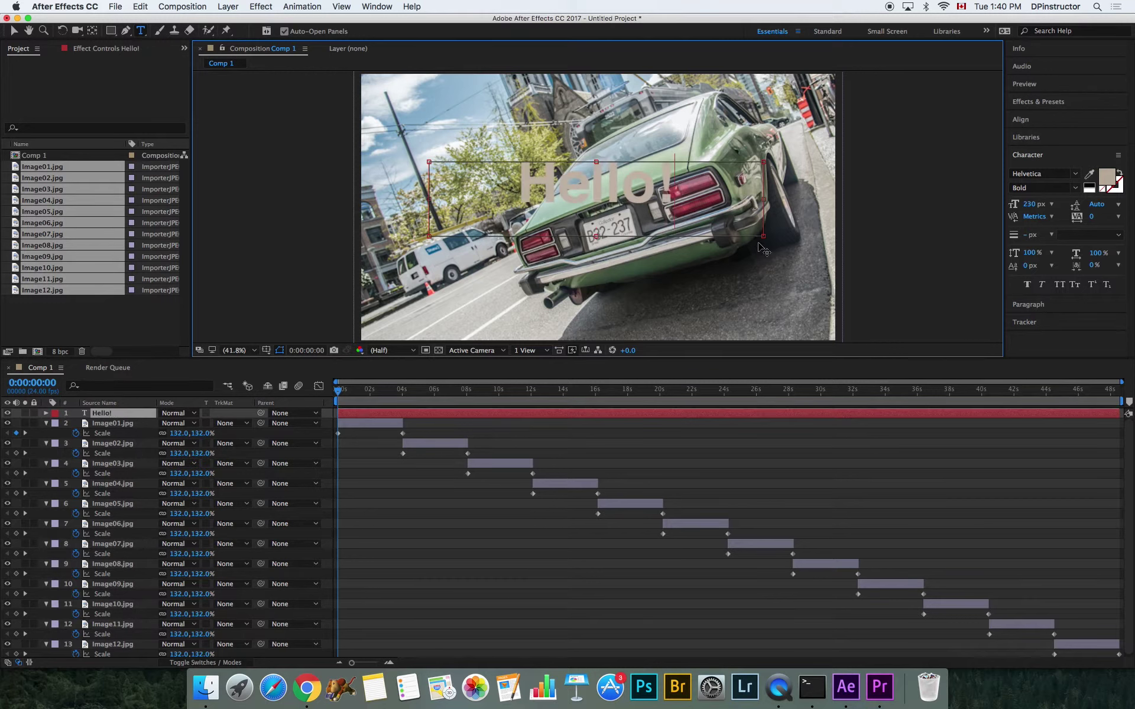
drag(674, 177, 497, 177)
Fill Hello! with a dark colour sampled from the photo and try a 6 px outline
click(1107, 176)
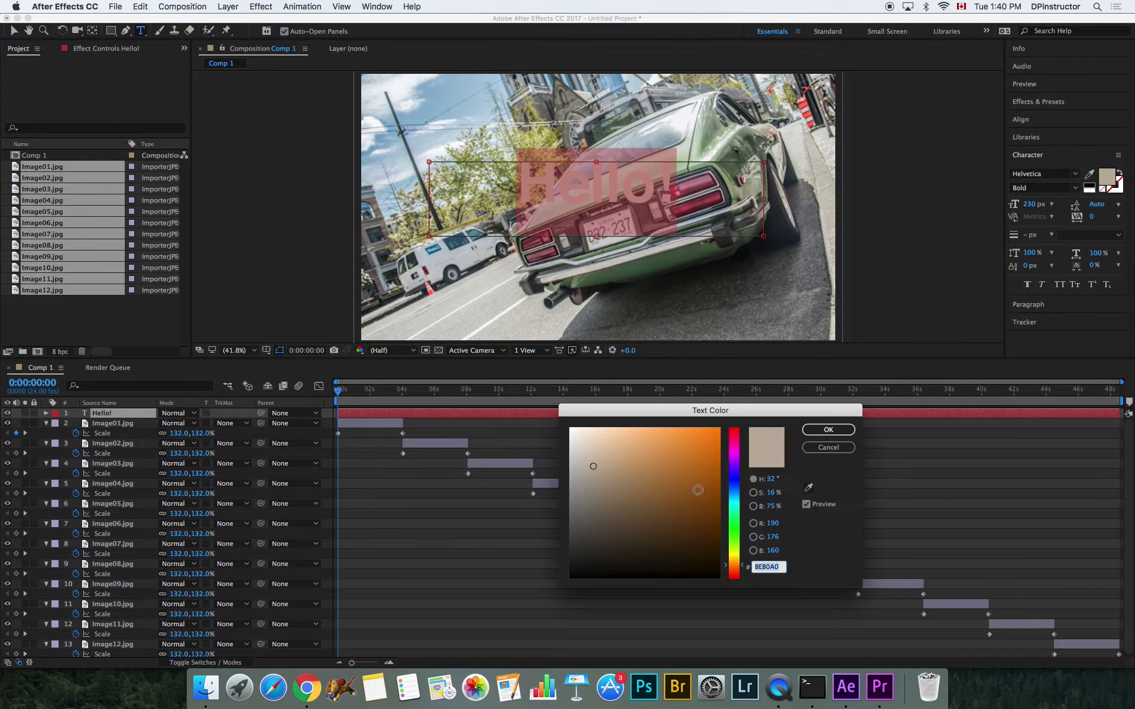
drag(694, 487, 719, 453)
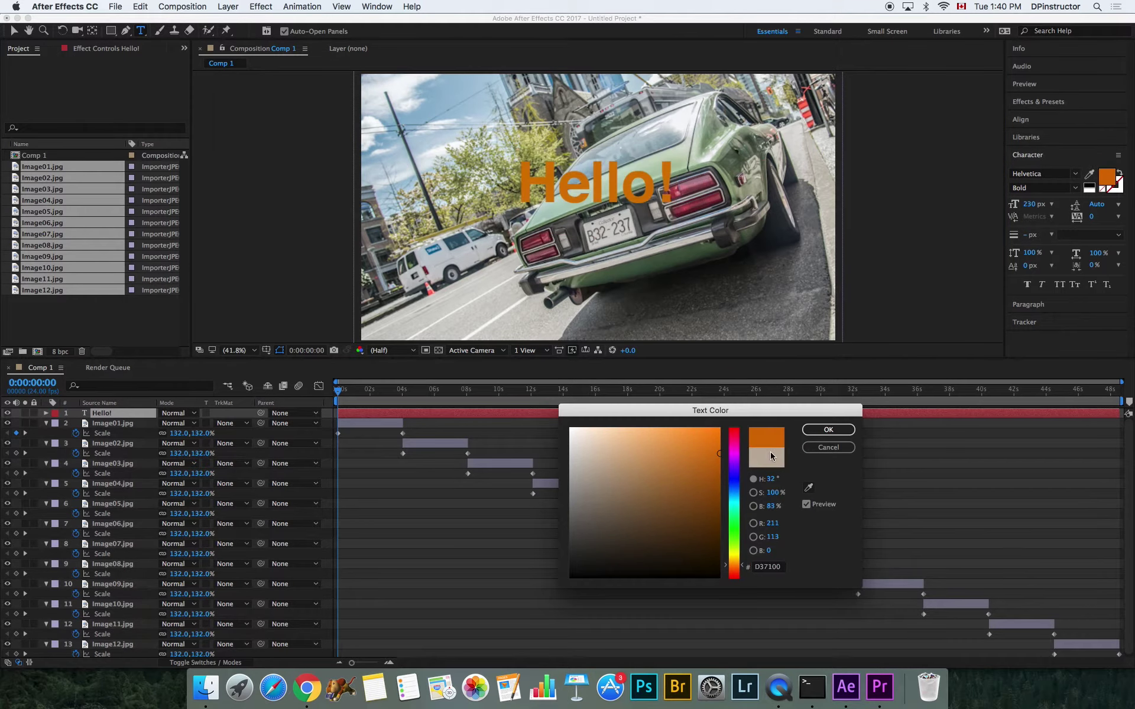
click(808, 486)
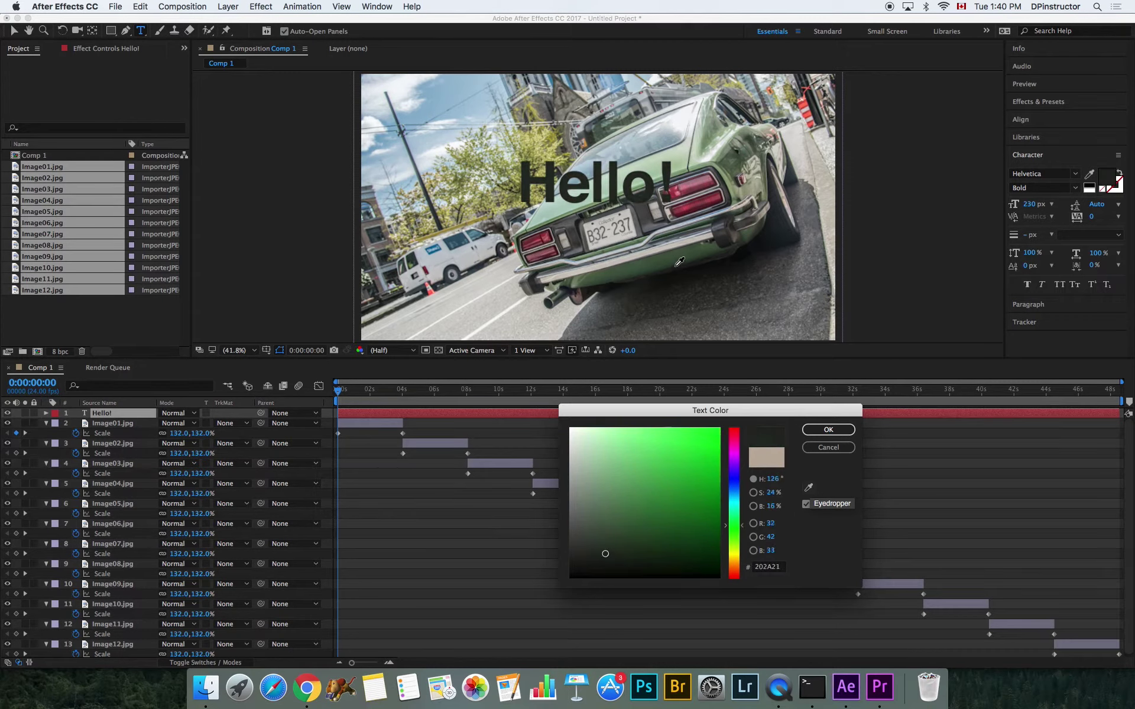
click(676, 266)
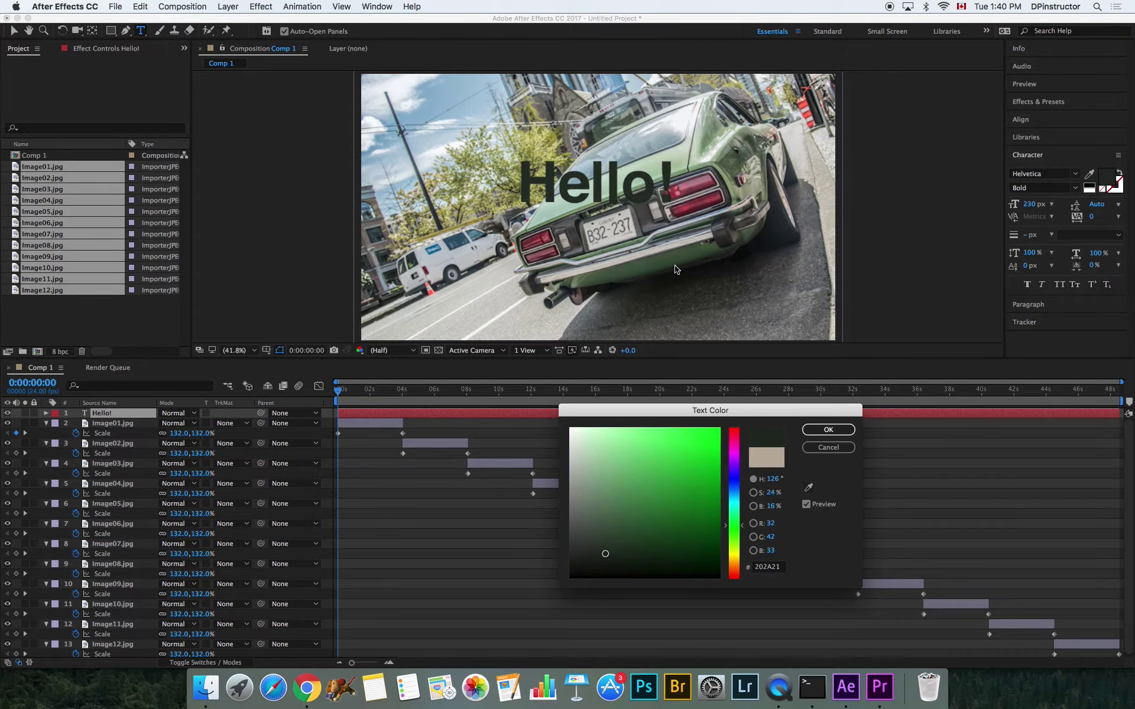
click(810, 429)
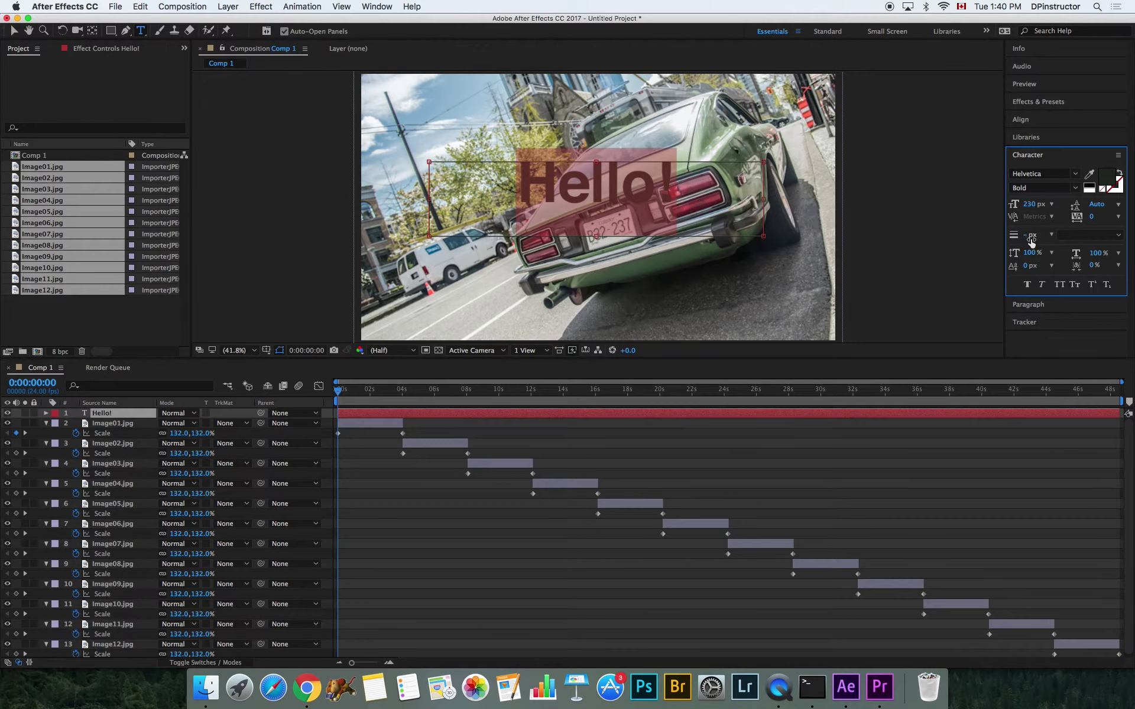
drag(1026, 235, 1027, 236)
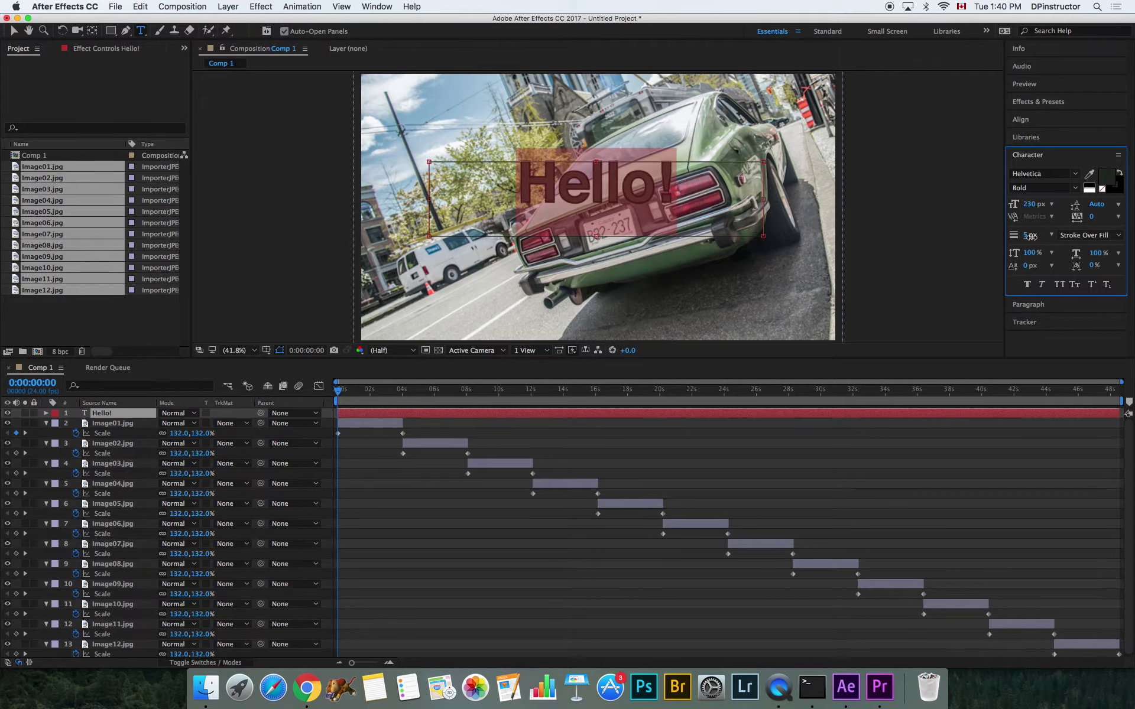
click(1090, 188)
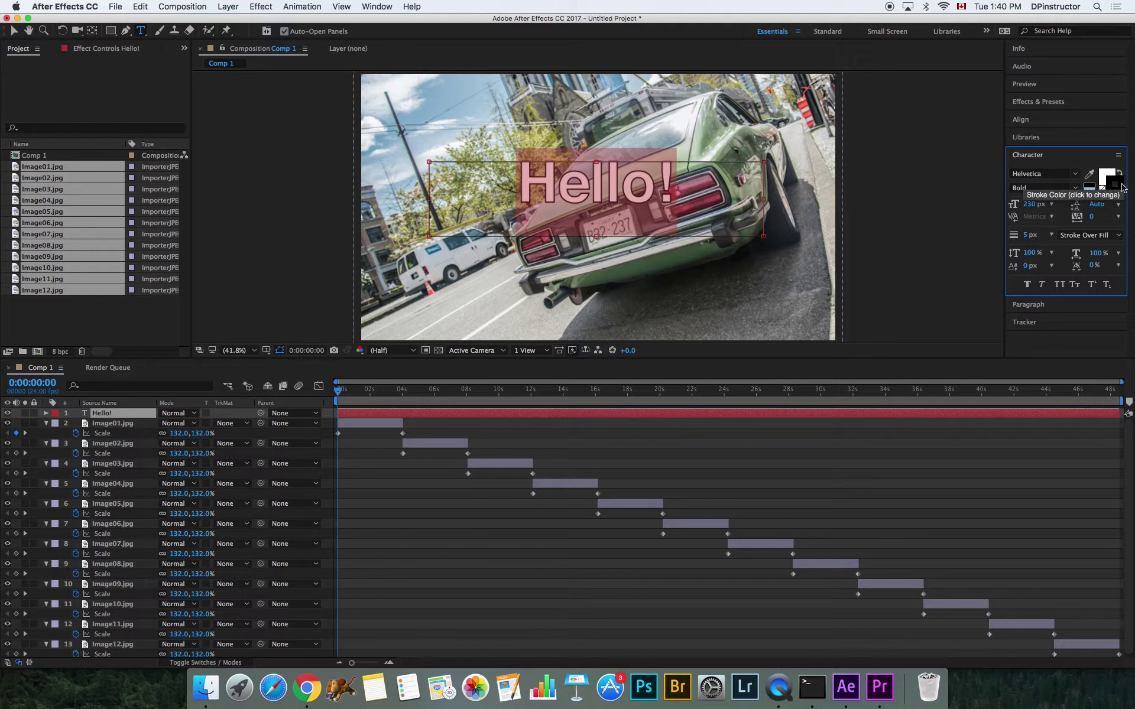
click(1119, 175)
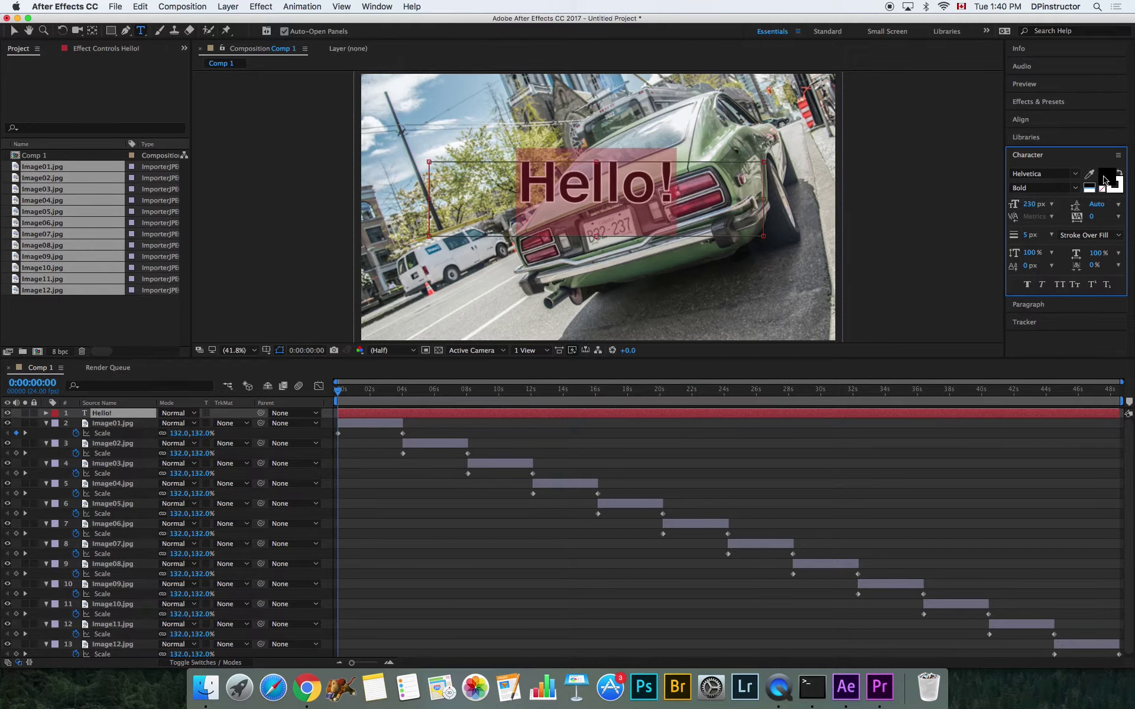
Refill Hello! with dark green 4A5742 sampled from the car and set a 5 px outline
click(1104, 180)
click(808, 487)
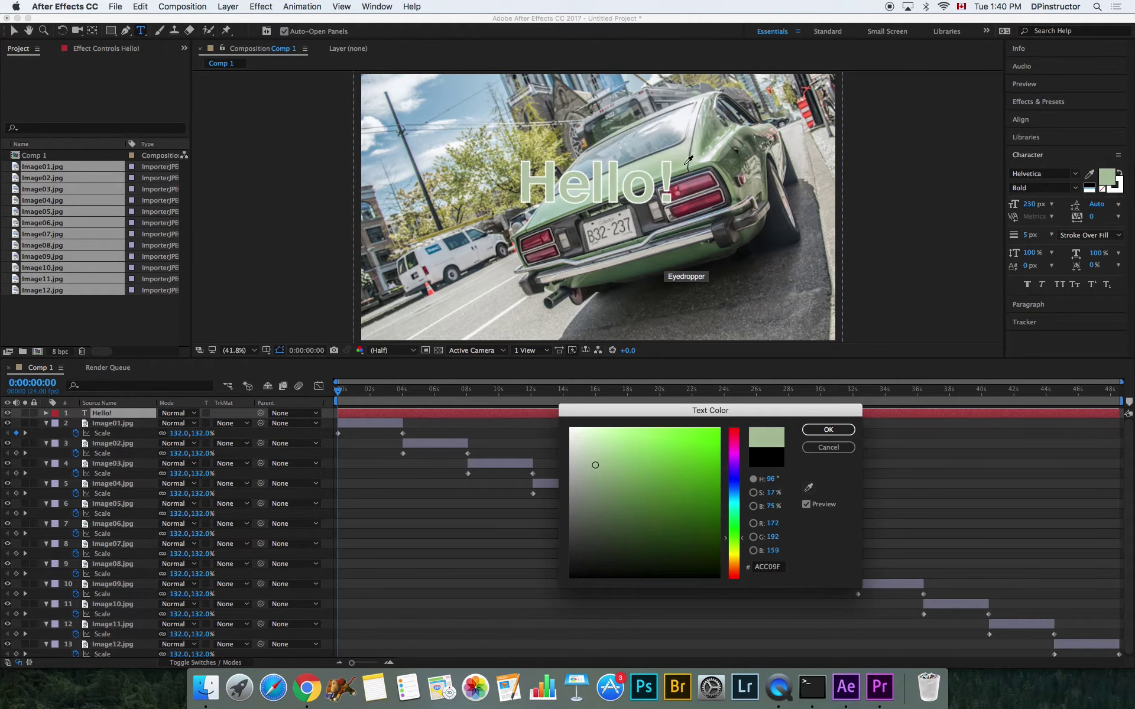
click(728, 167)
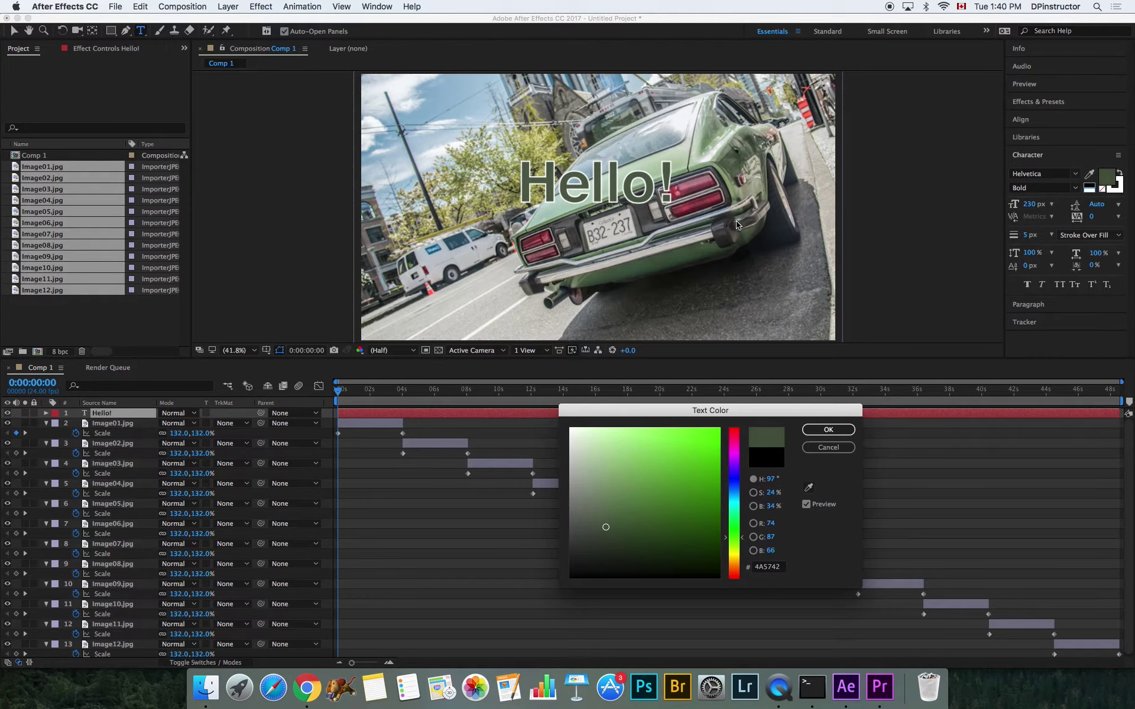
click(827, 430)
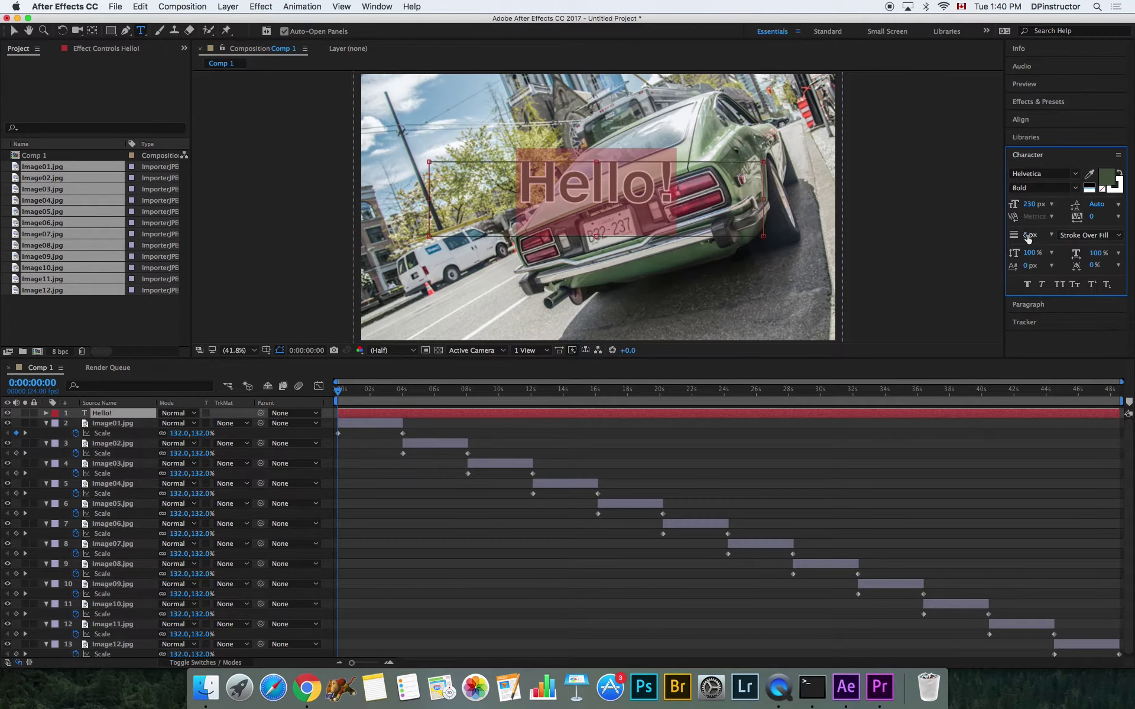
drag(1028, 237, 1033, 238)
Finish editing the title and nudge Hello! slightly down in the frame
click(15, 31)
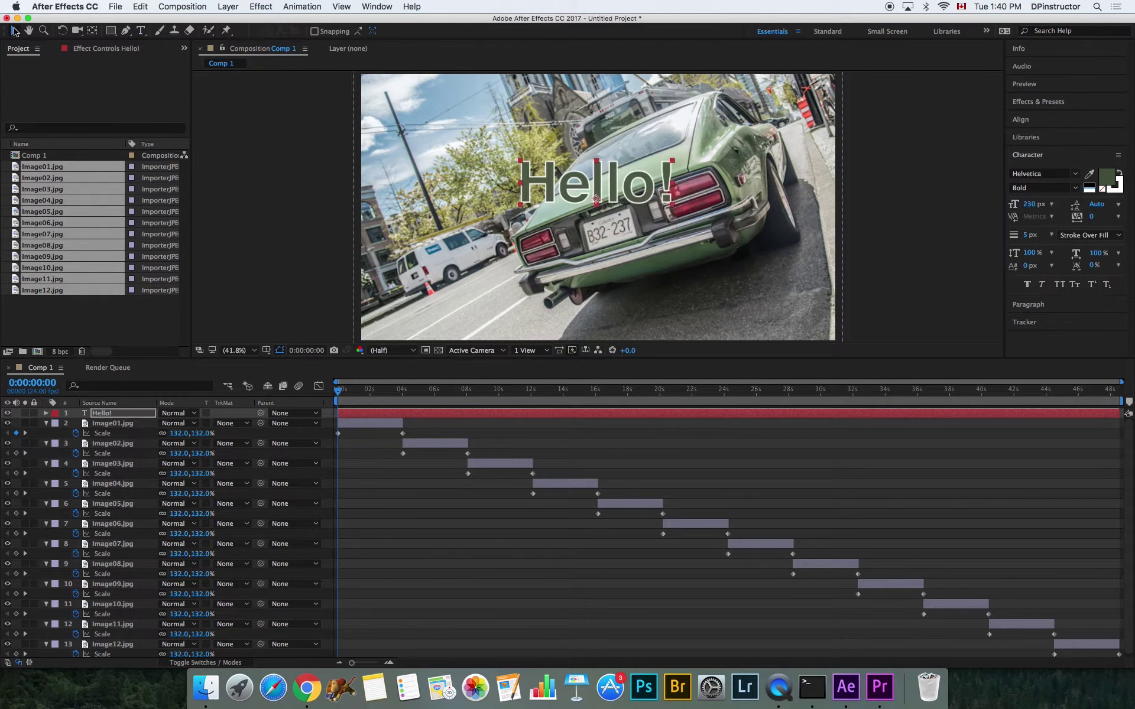
drag(615, 186, 623, 197)
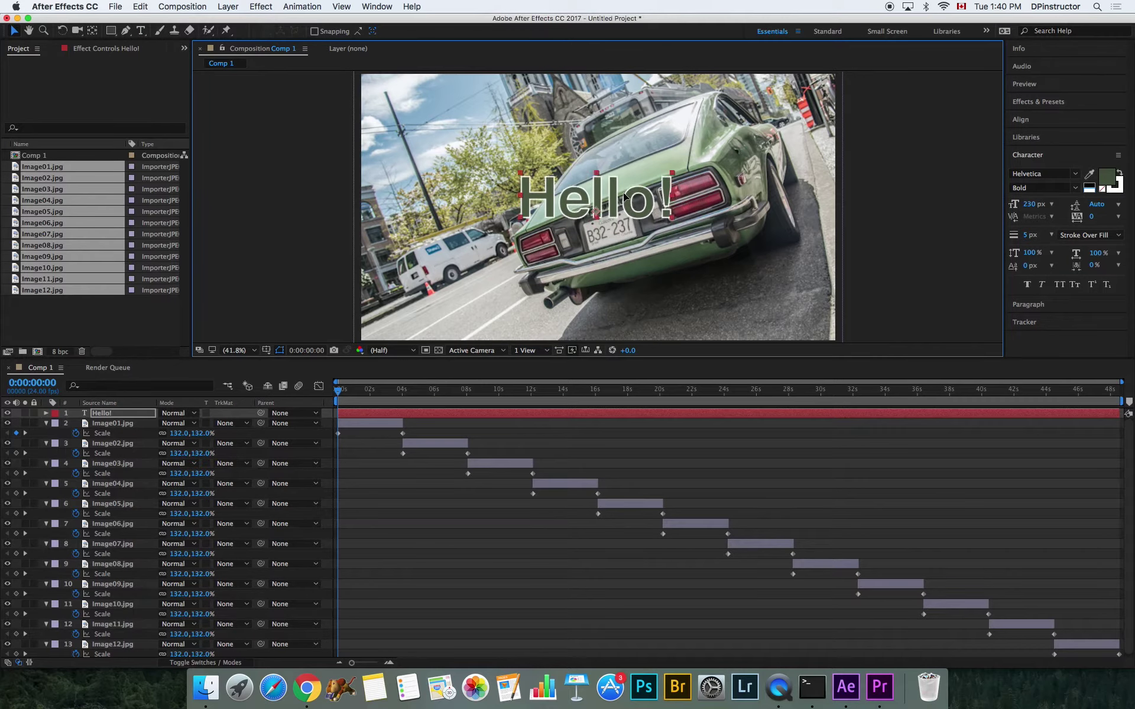
key(shift+Up)
key(shift+Up)
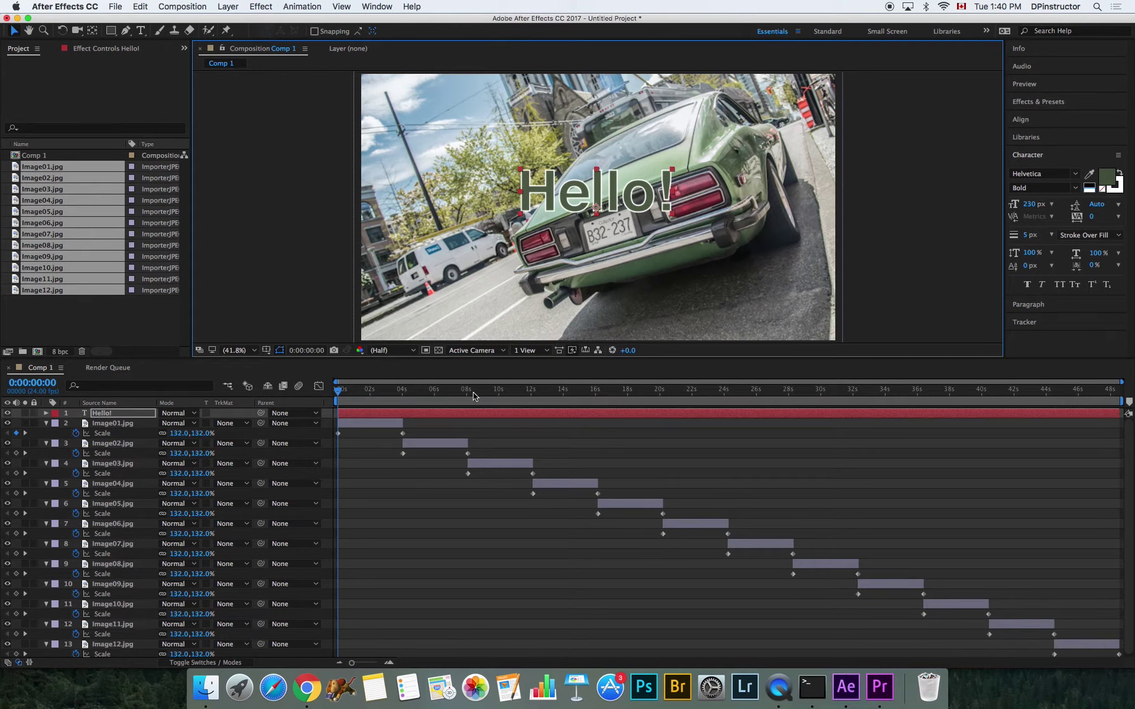
Shorten the Hello! layer to about 3 seconds and move it to Position 1513.4, 989.0
drag(1117, 415, 371, 418)
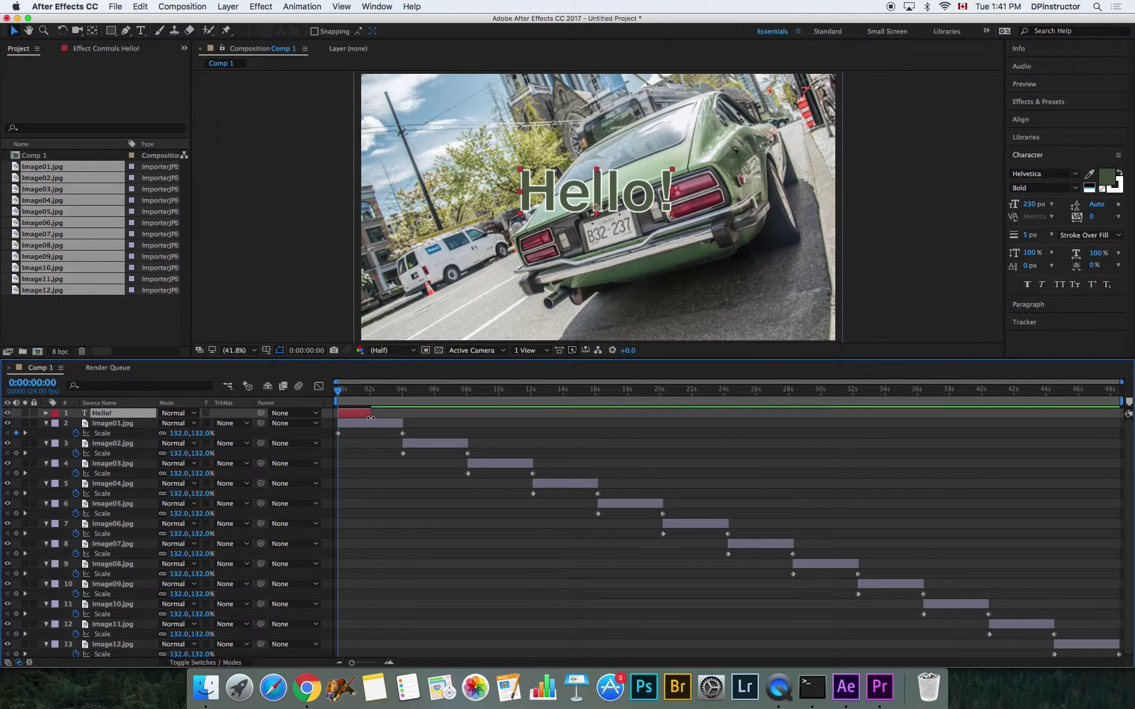
key(p)
click(93, 424)
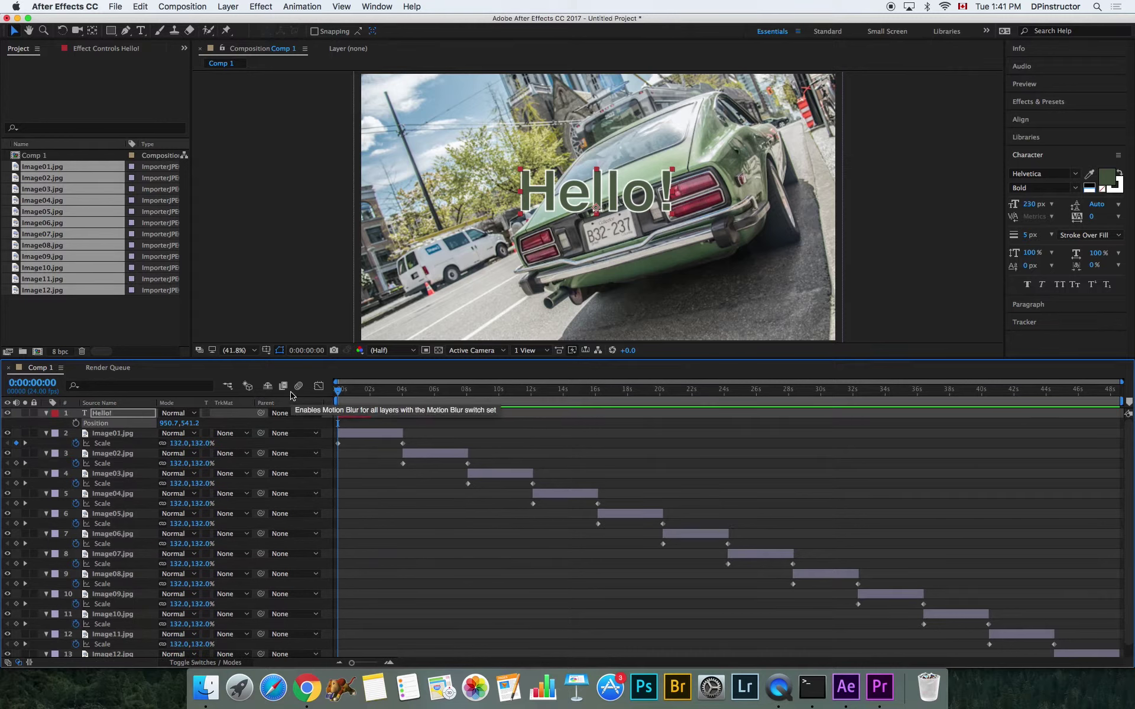
drag(338, 390, 363, 404)
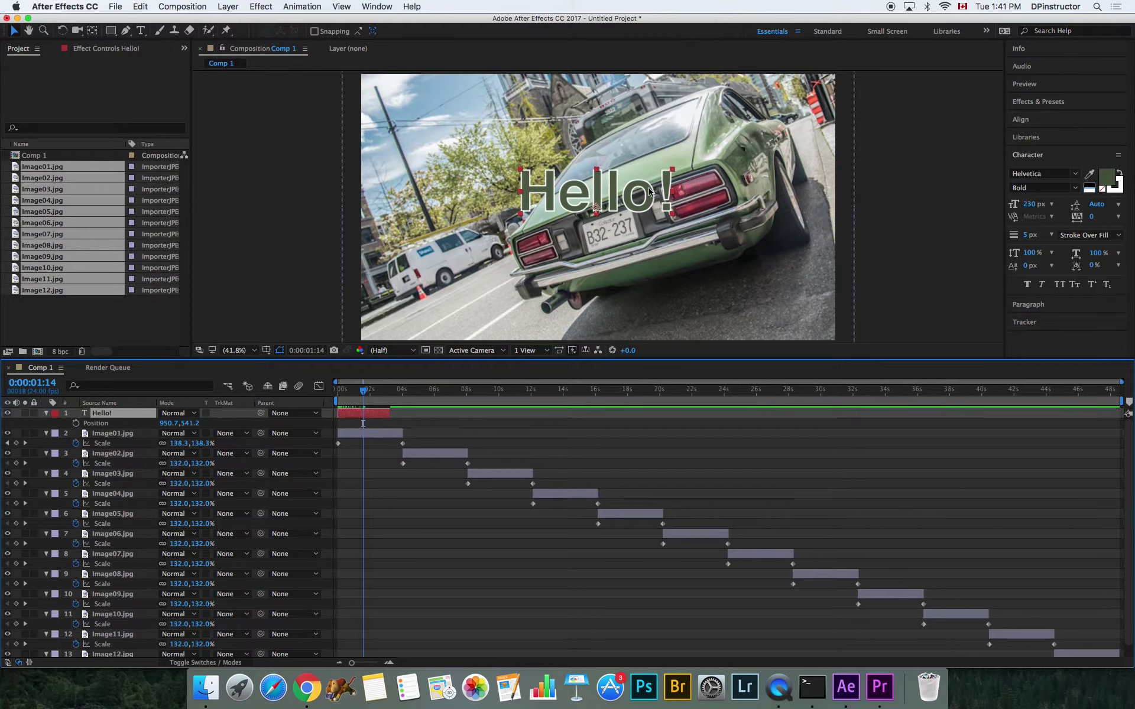
drag(650, 201, 755, 304)
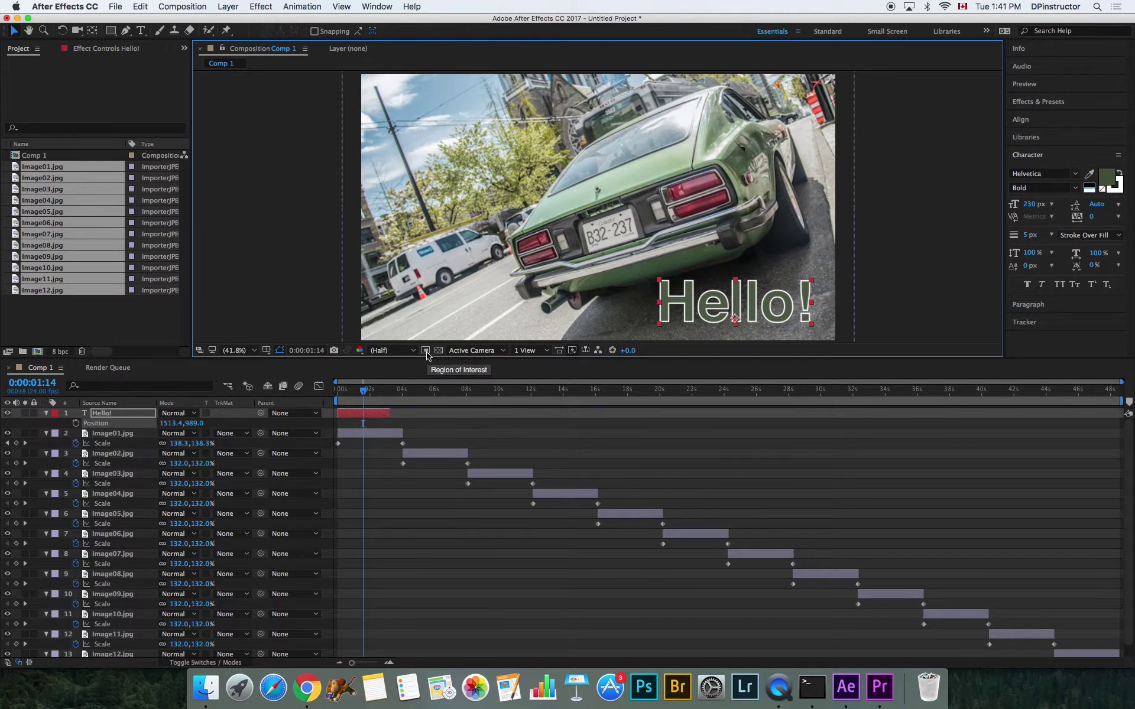
click(266, 349)
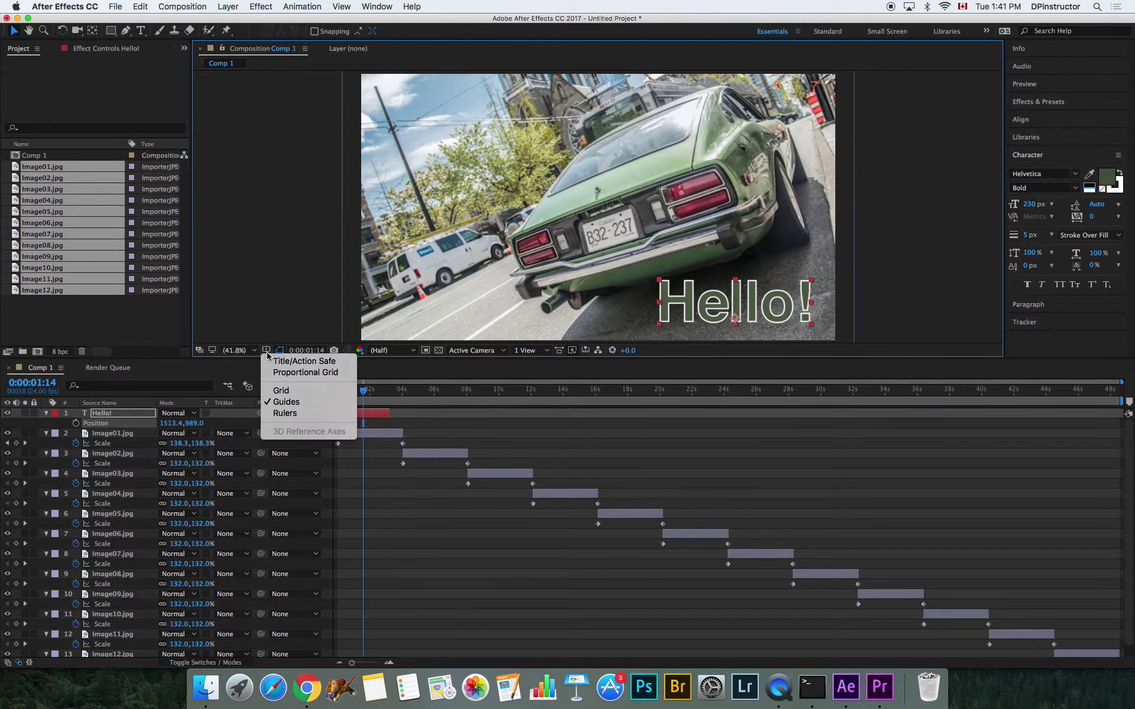
click(267, 351)
Show Title/Action Safe guides and nudge Hello! up-left to Position 1487.1, 948.3
click(267, 351)
click(313, 367)
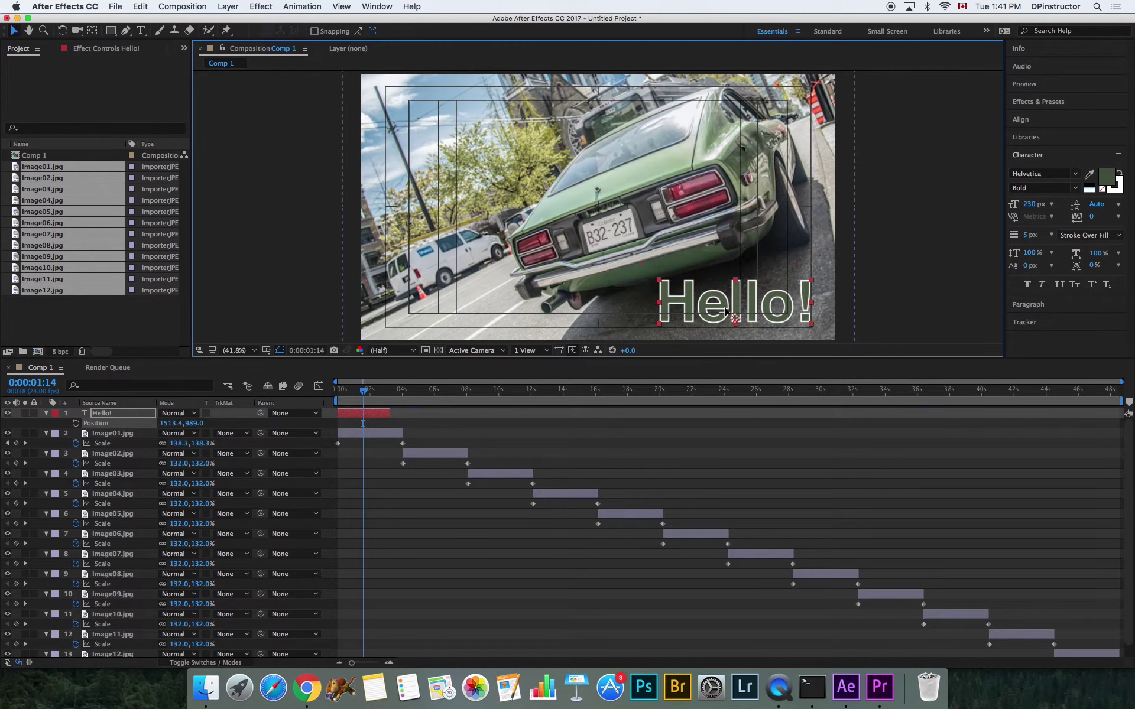
mouse_move(726, 311)
mouse_down()
mouse_move(705, 300)
mouse_move(721, 301)
mouse_up()
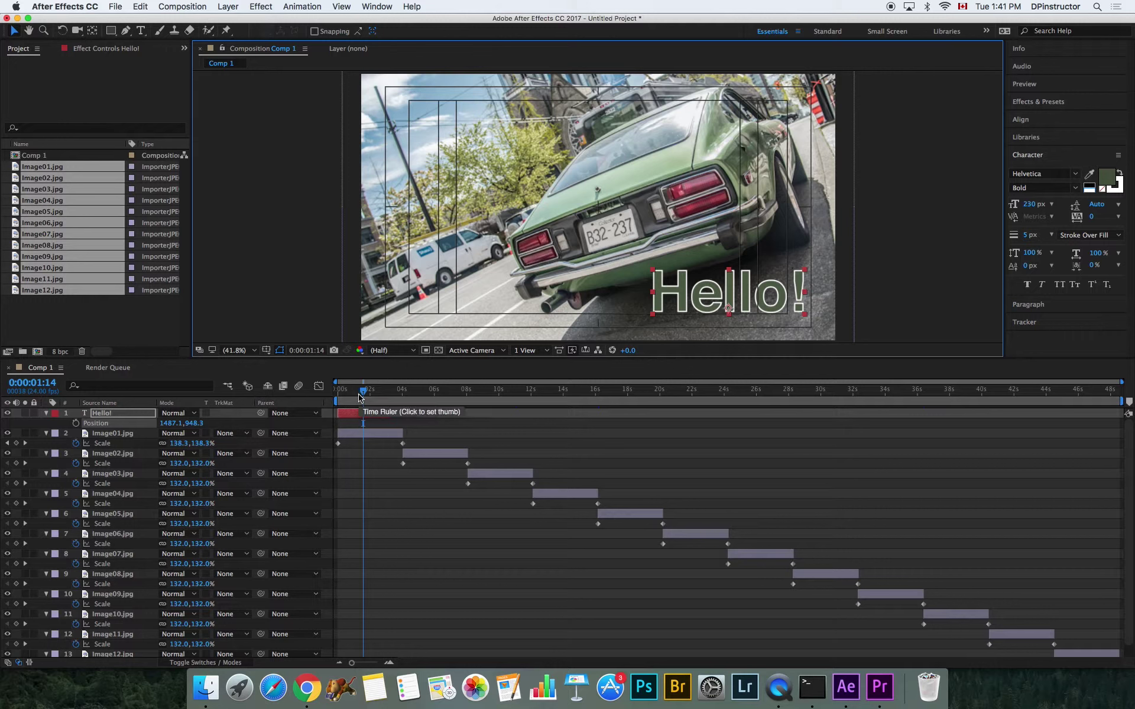
Keyframe Hello!'s resting Position at 0:00:01:14 and start it off the left edge at 0:00:00:00
click(76, 424)
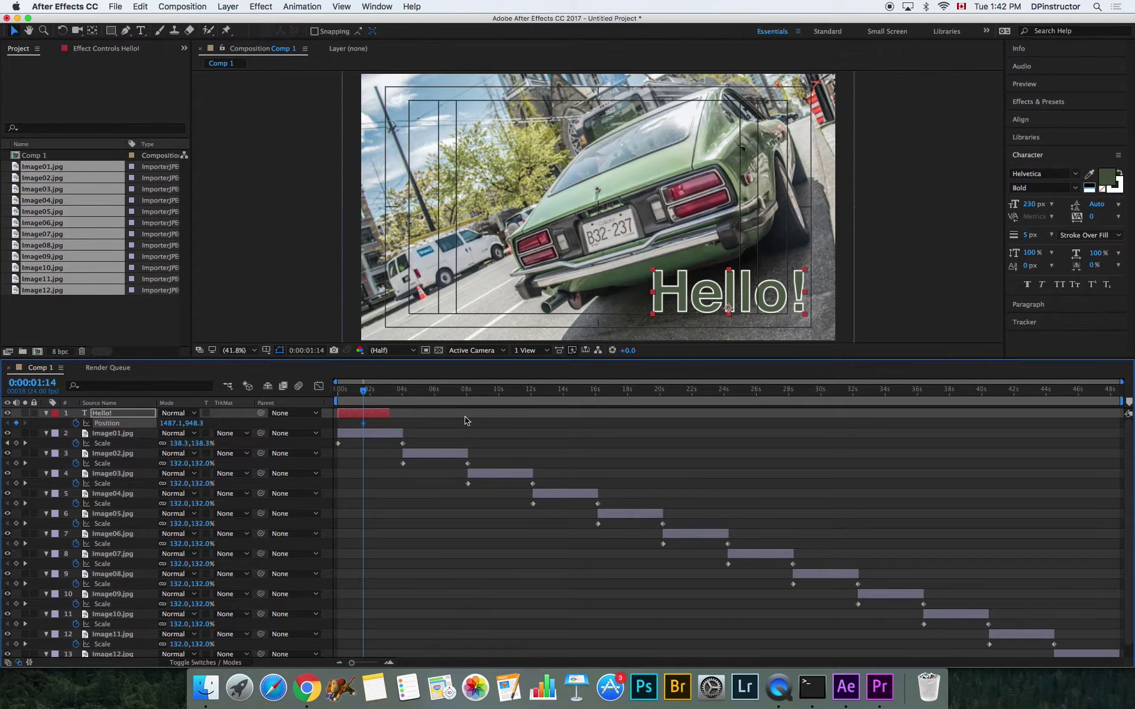
drag(363, 390, 337, 395)
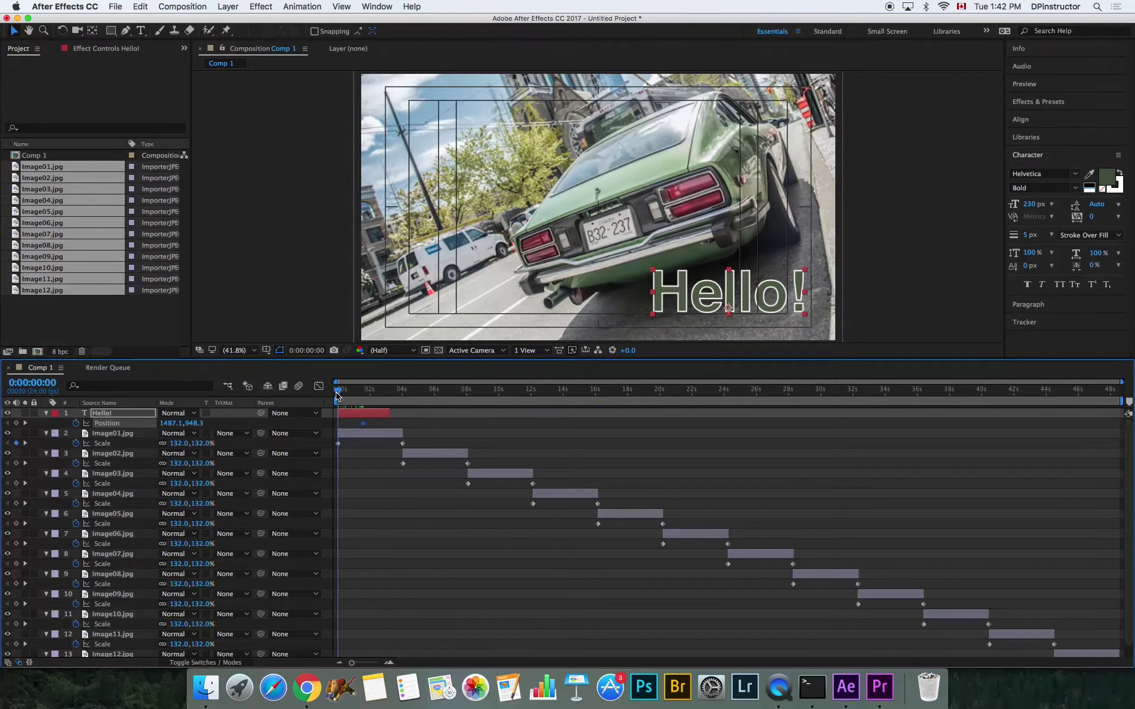
drag(686, 306, 275, 309)
drag(390, 295, 627, 295)
drag(496, 262, 225, 304)
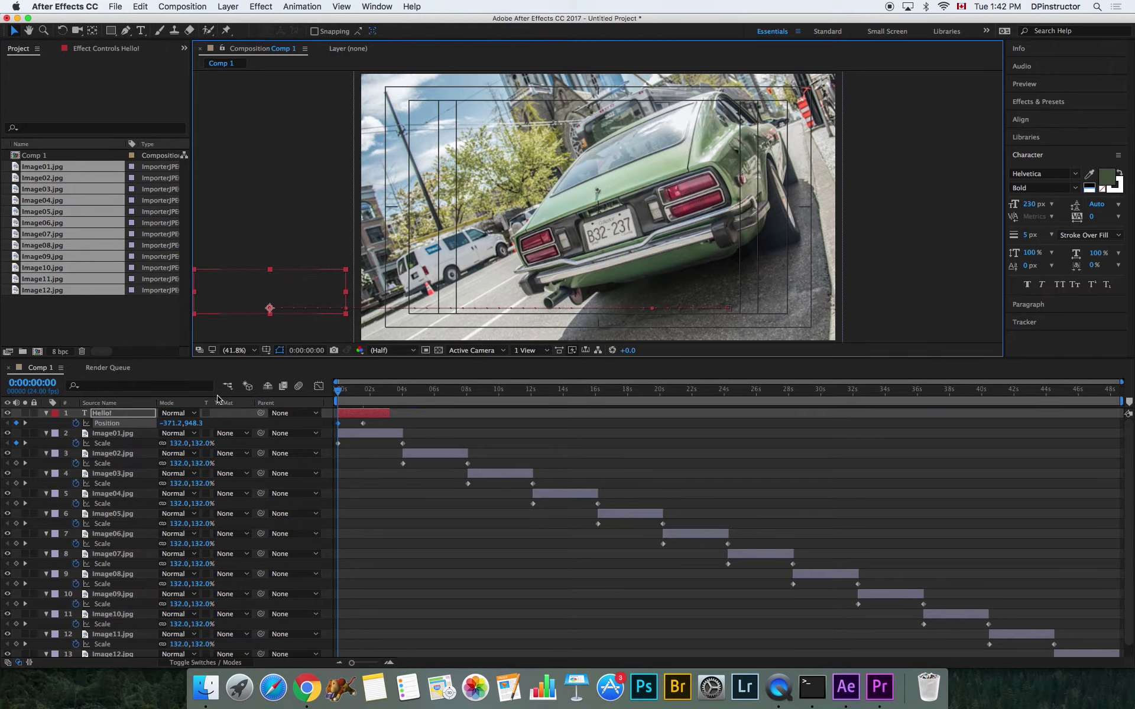
Scrub through the first frames to check Hello! sliding in from the left
click(341, 392)
mouse_move(343, 396)
mouse_down()
mouse_move(368, 400)
mouse_move(335, 404)
mouse_up()
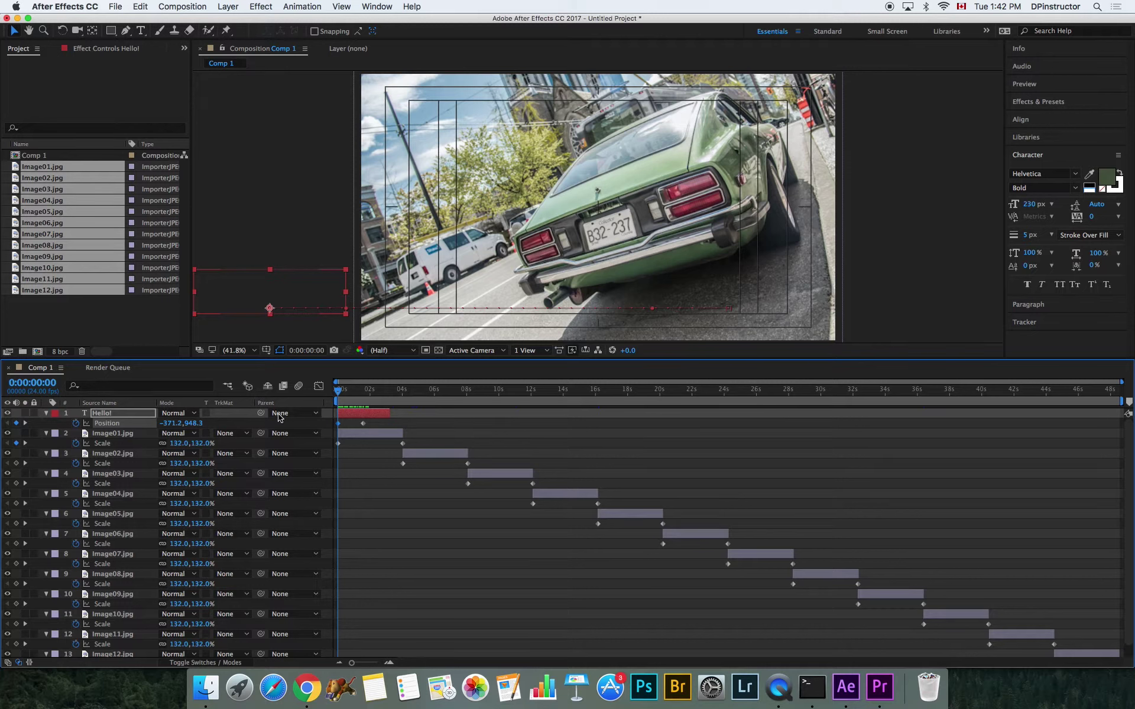
click(345, 408)
drag(349, 408, 352, 407)
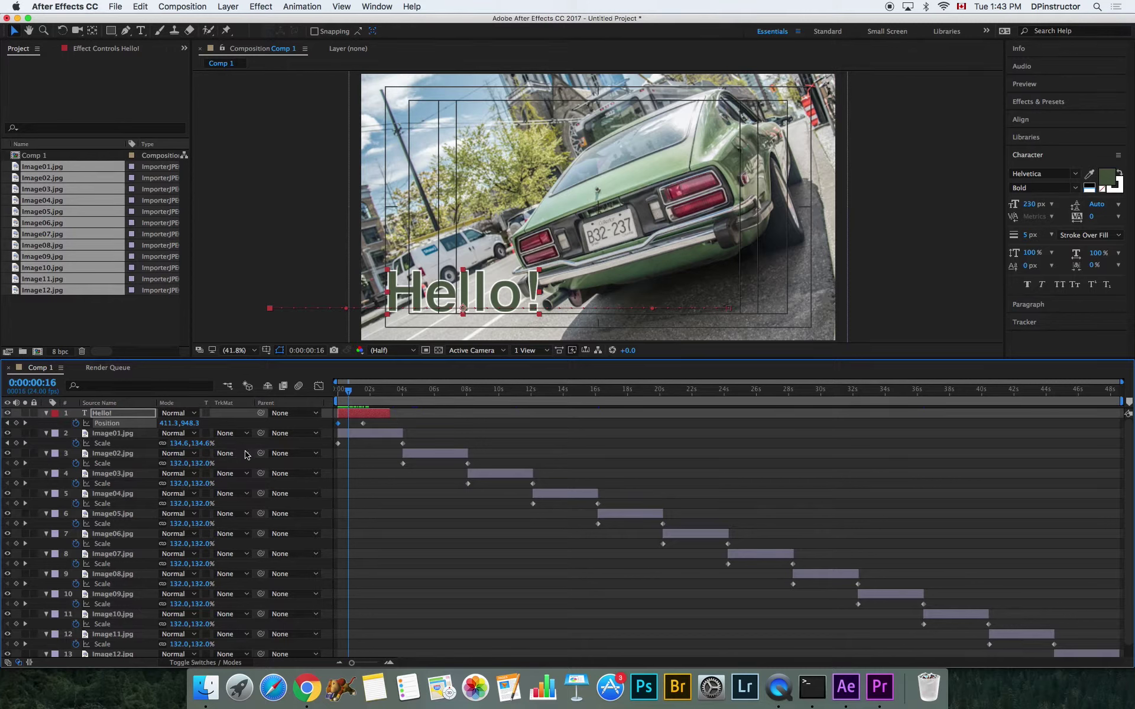
Try Hard Light and Overlay blend modes on Hello!, then set it back to Normal
click(177, 414)
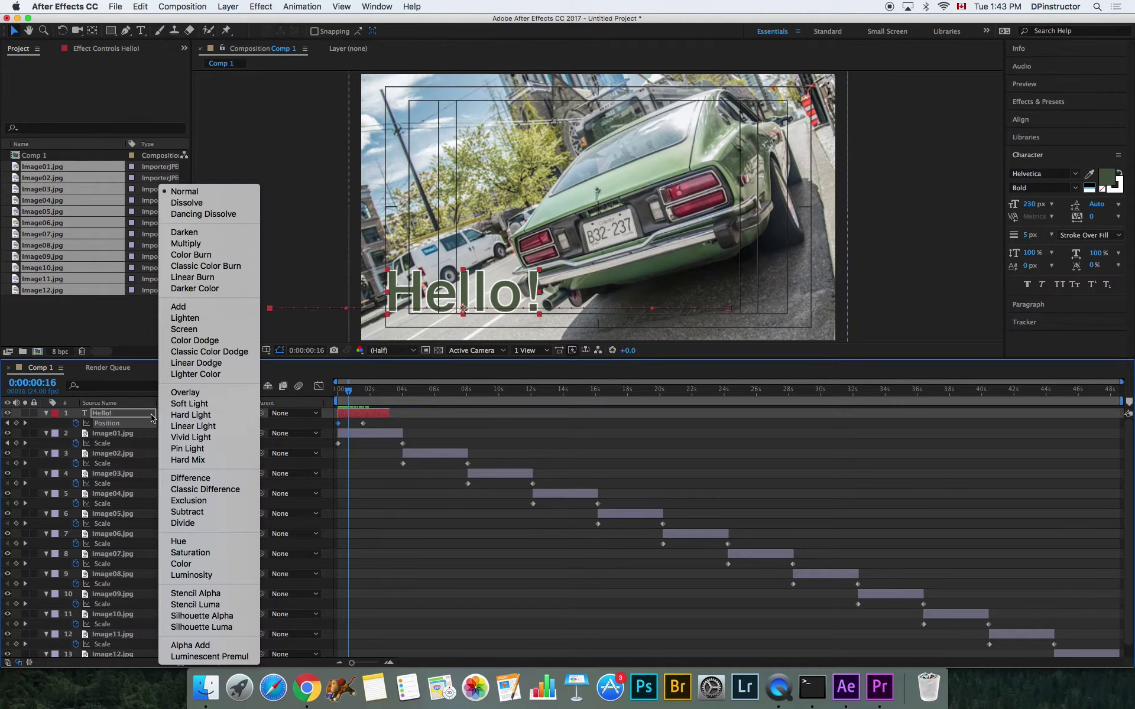
click(151, 408)
click(178, 414)
click(179, 415)
click(179, 415)
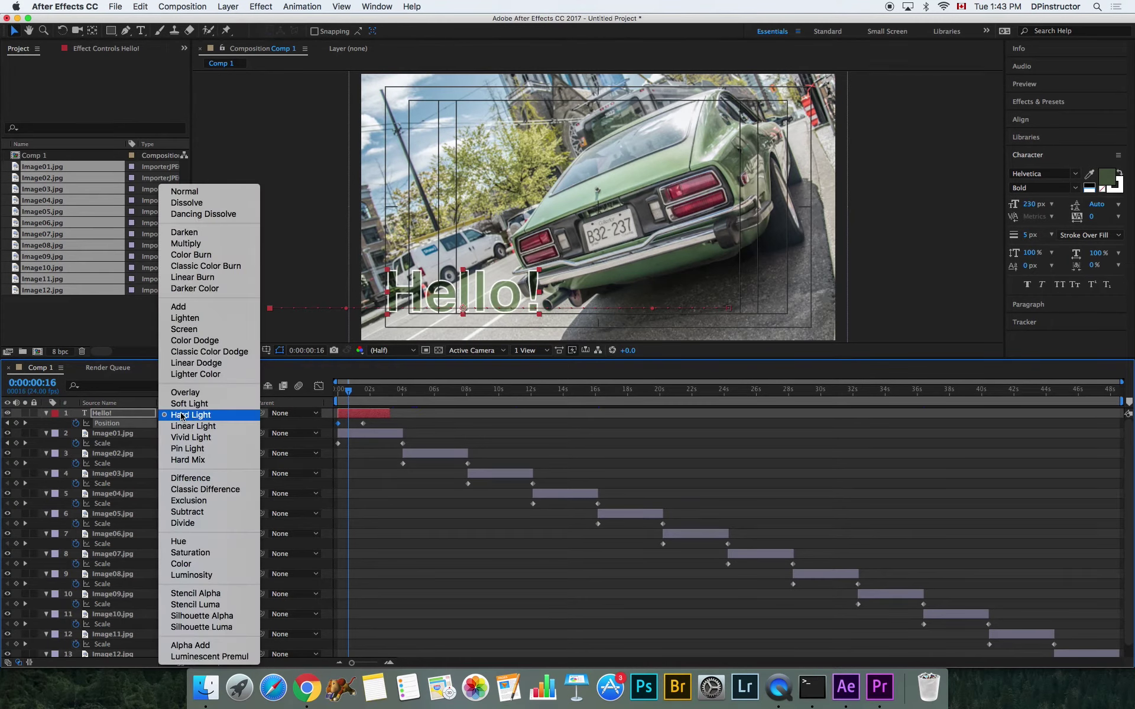
click(185, 392)
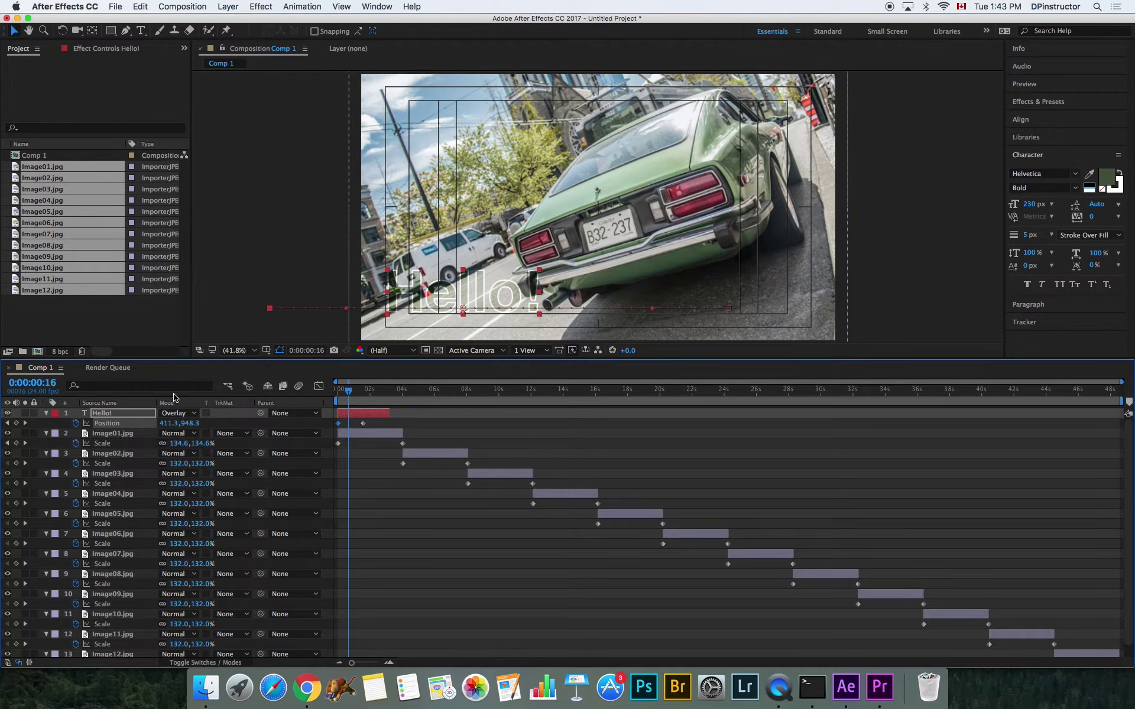
click(178, 413)
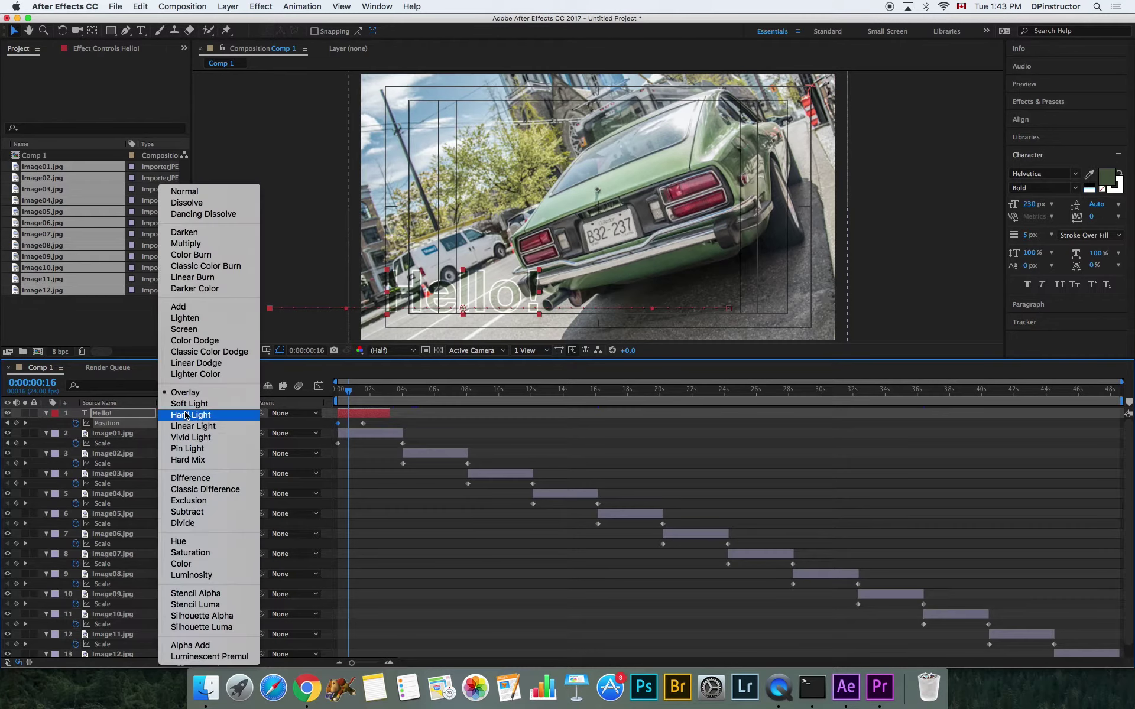
click(197, 194)
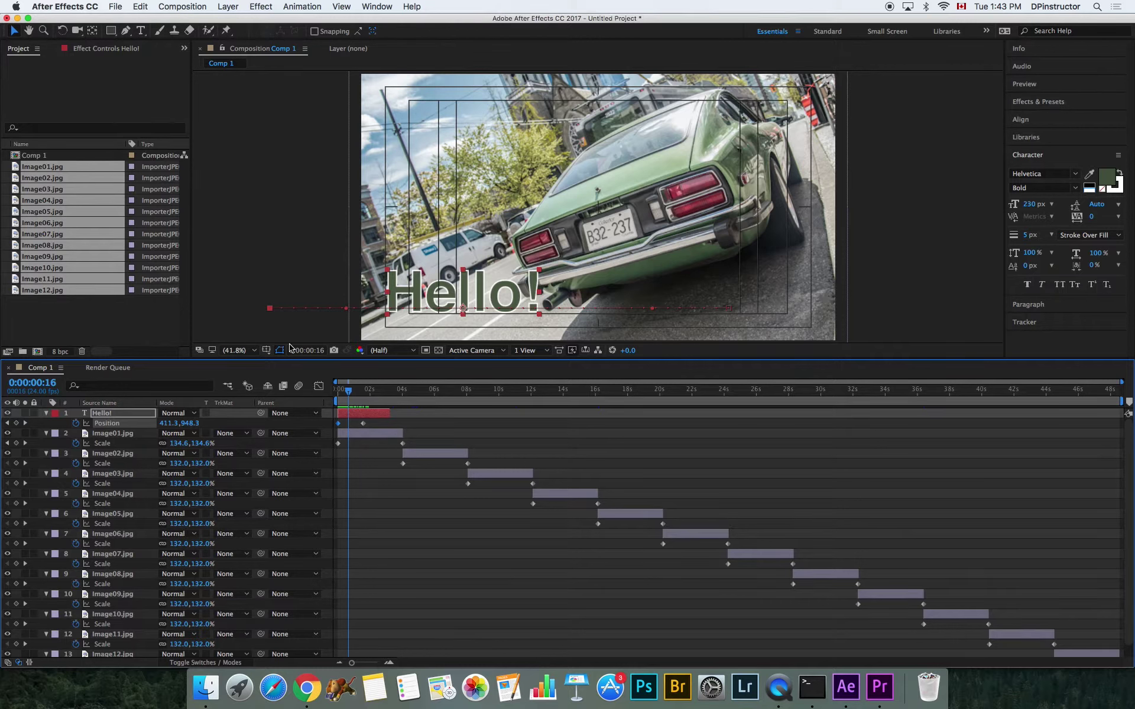
Enable motion blur on the Hello! layer and the composition master switch, then return to frame 0
click(217, 663)
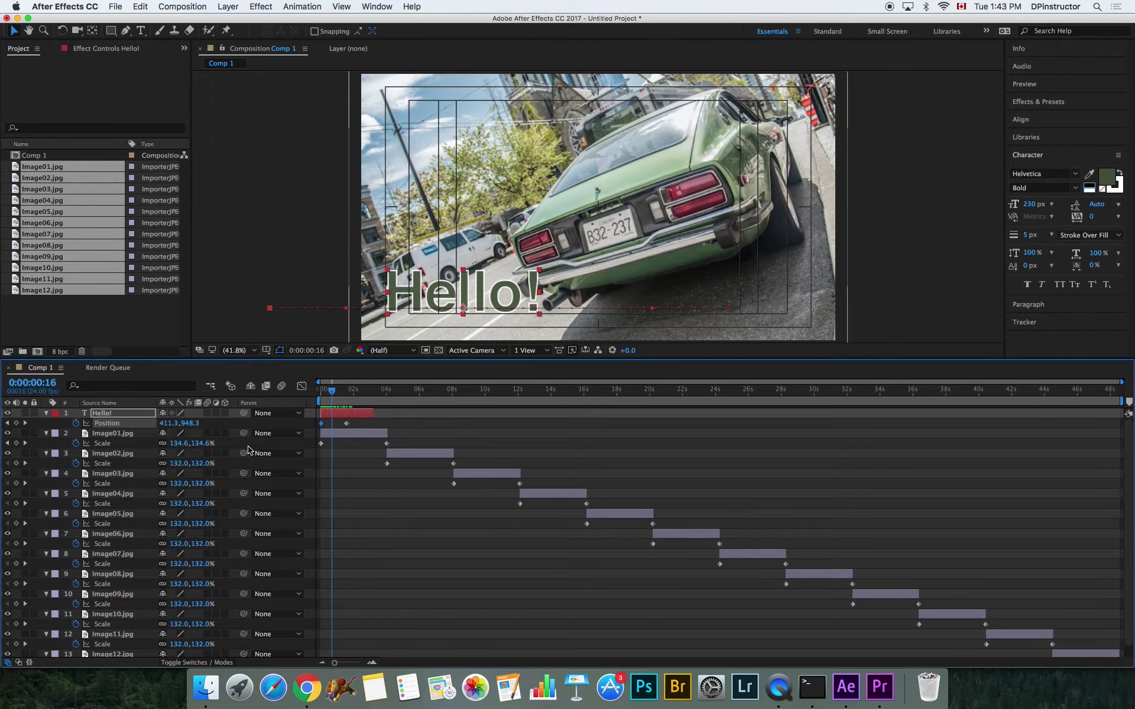
click(207, 413)
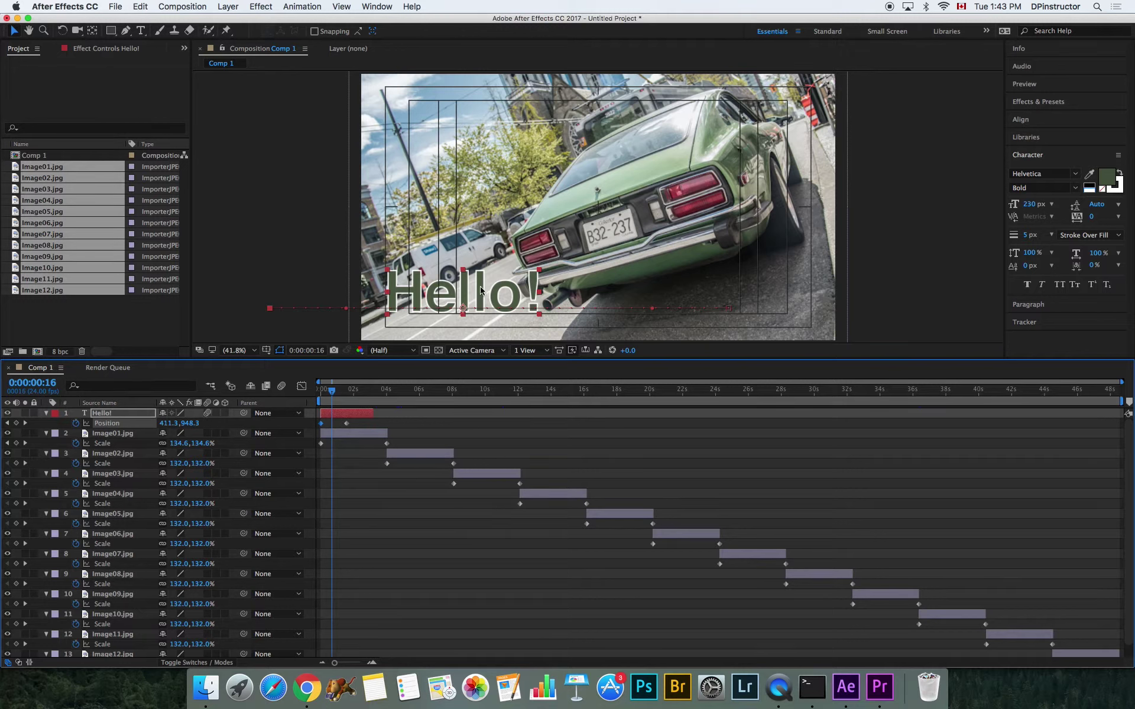
click(282, 387)
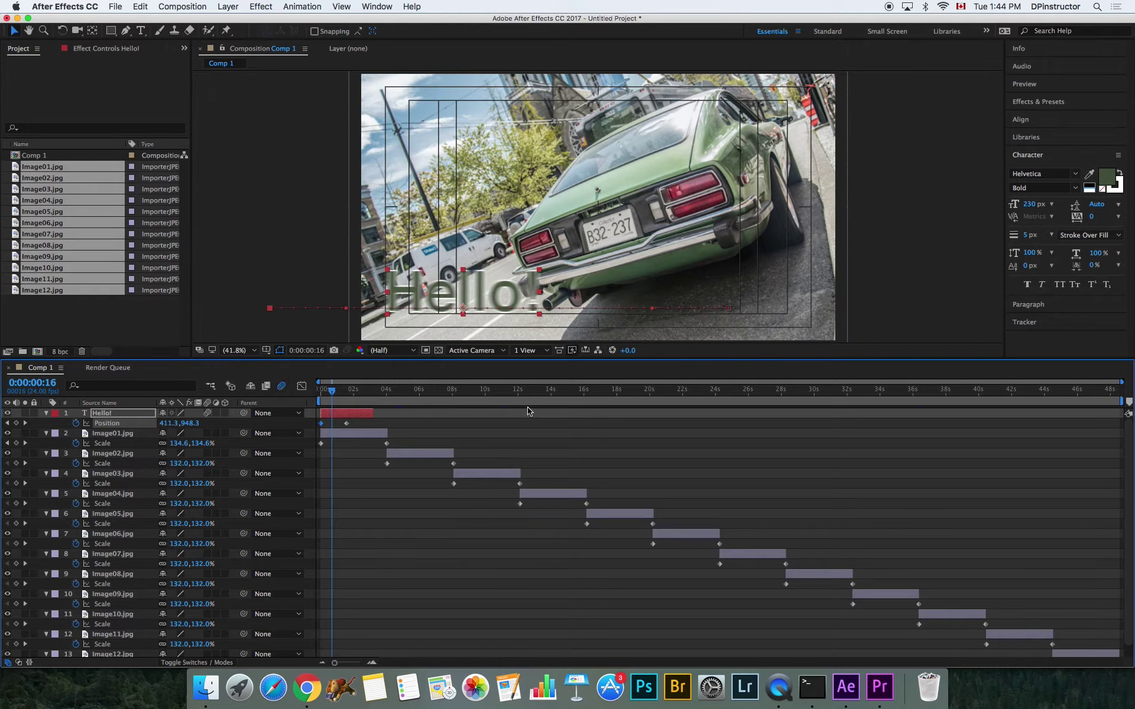
click(326, 394)
drag(326, 397, 305, 398)
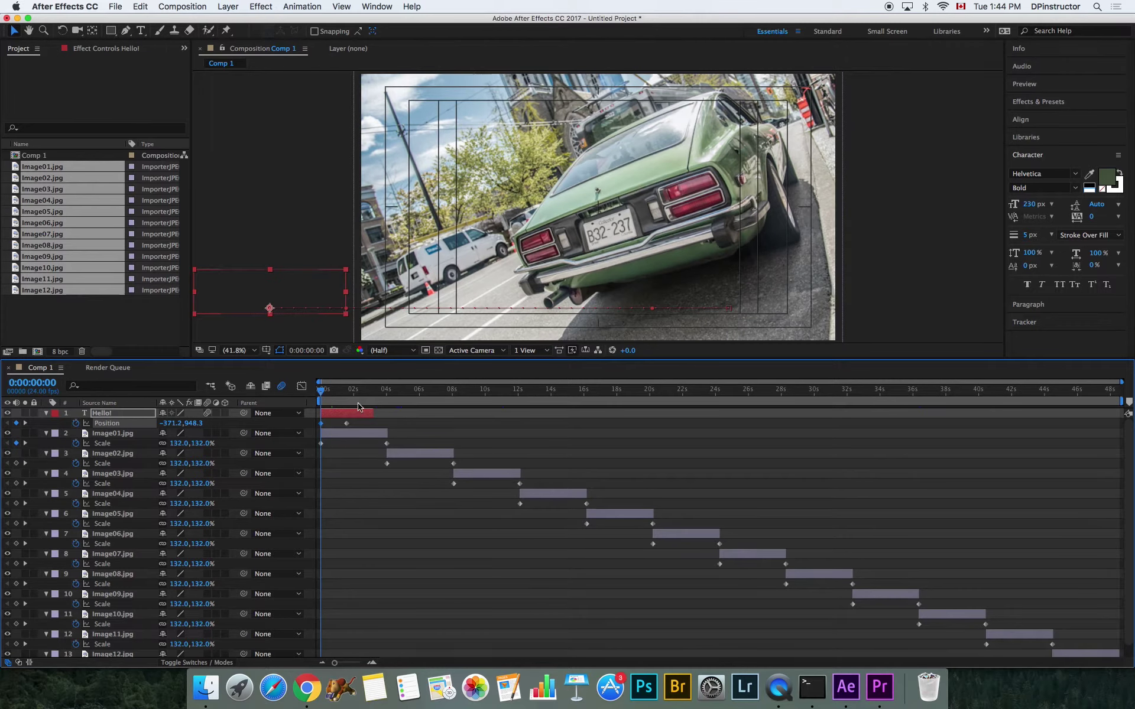
Preview the Hello! slide-in animation twice with the layer deselected
click(357, 501)
key(space)
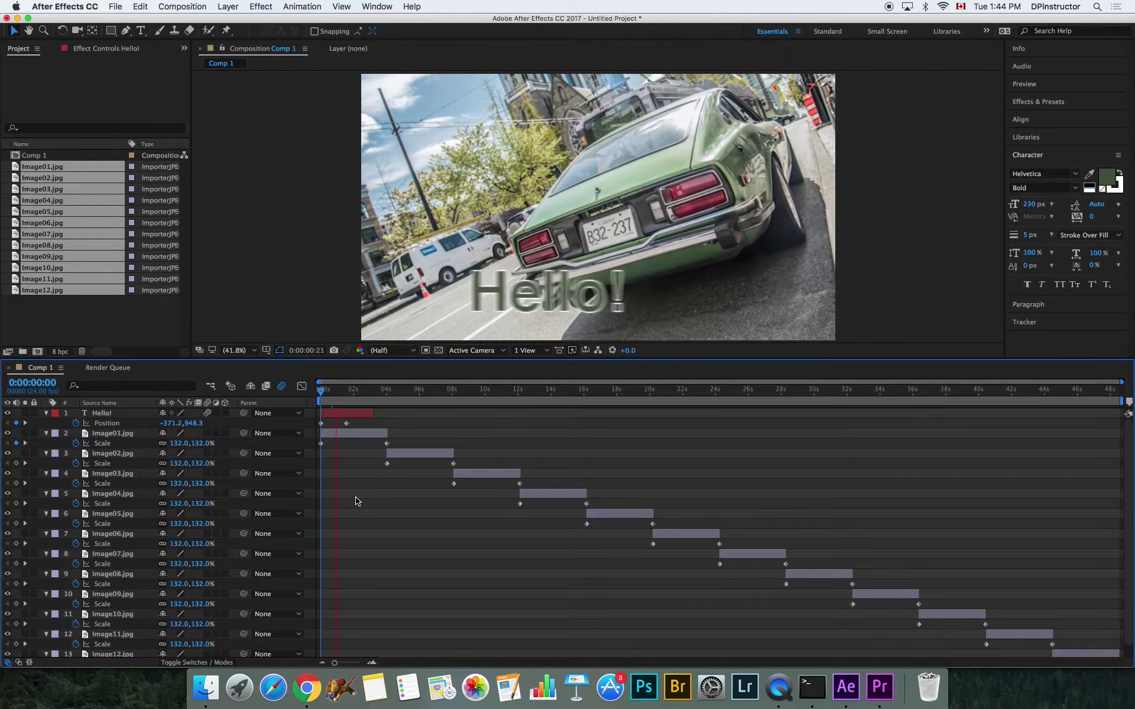
key(space)
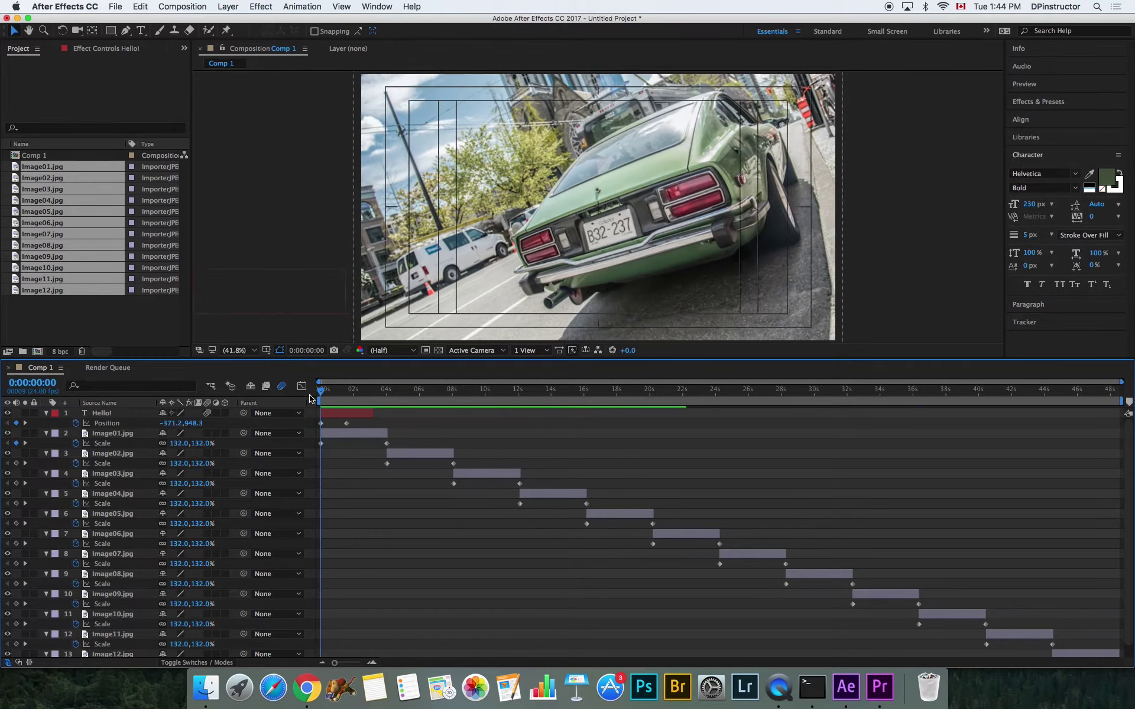
key(space)
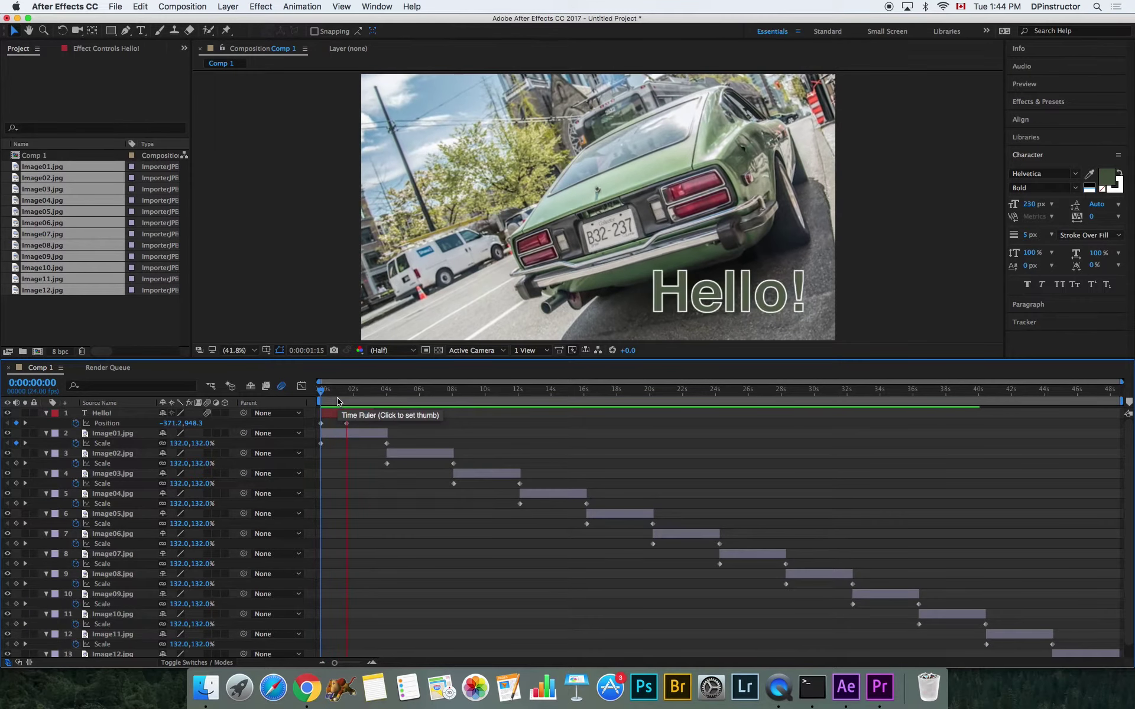
key(space)
Apply Easy Ease to the 1:14 Position keyframe and preview the title from the start
click(345, 401)
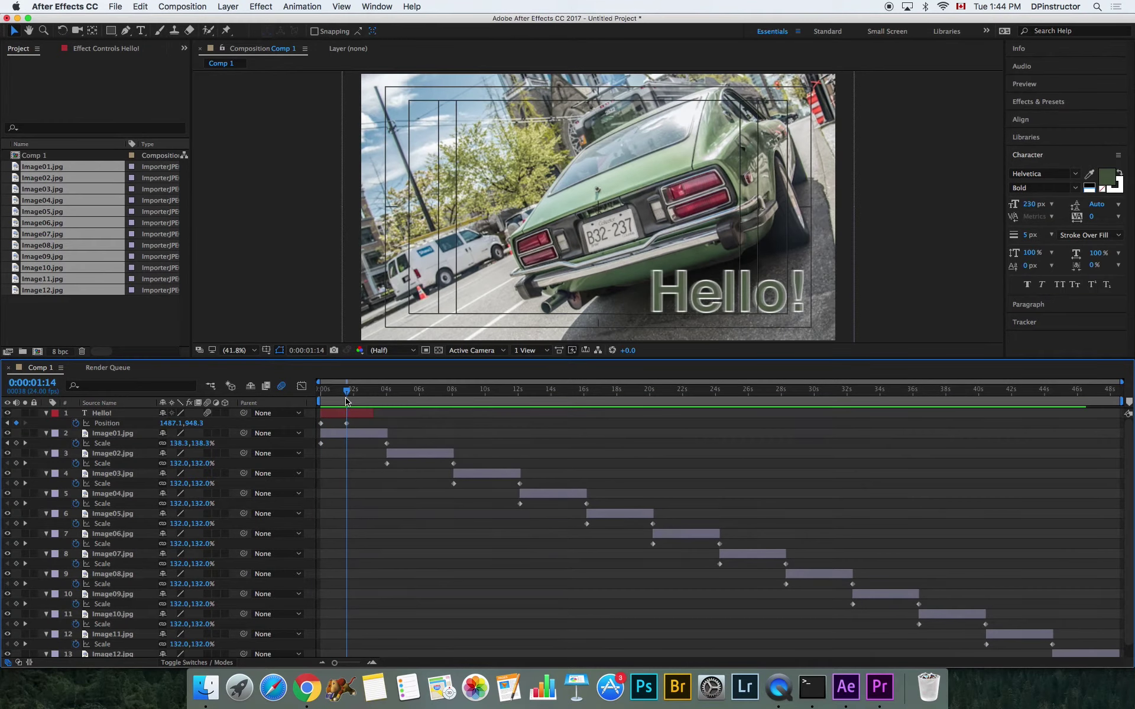
double_click(347, 423)
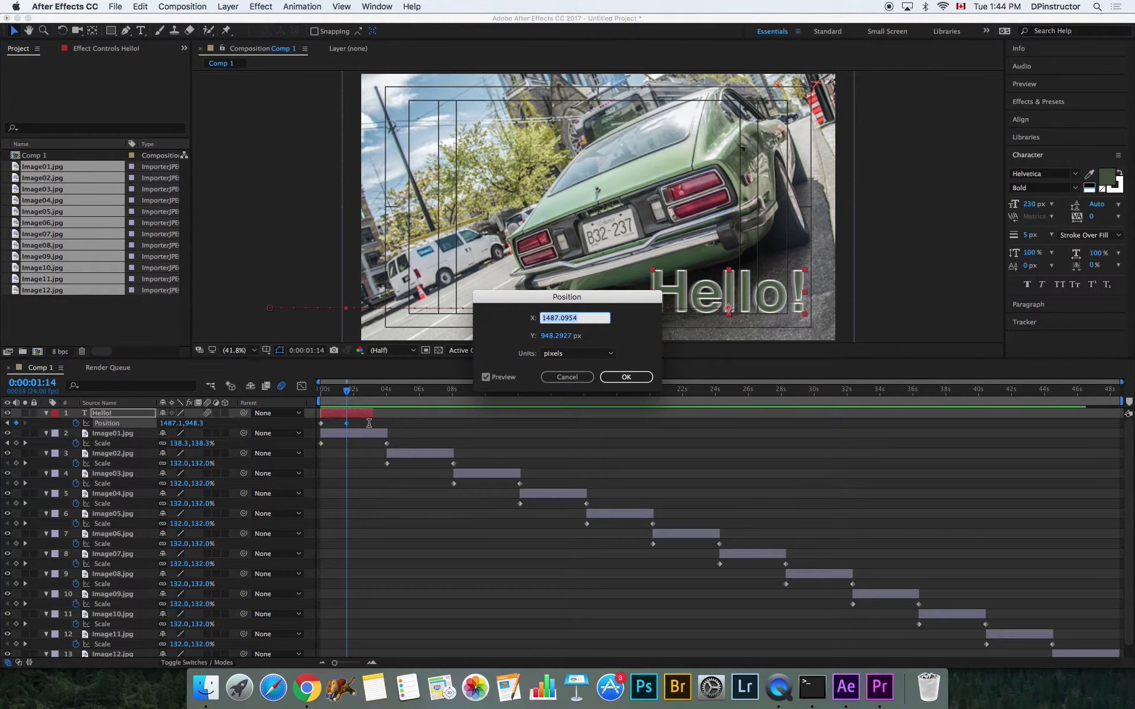
key(Return)
right_click(347, 425)
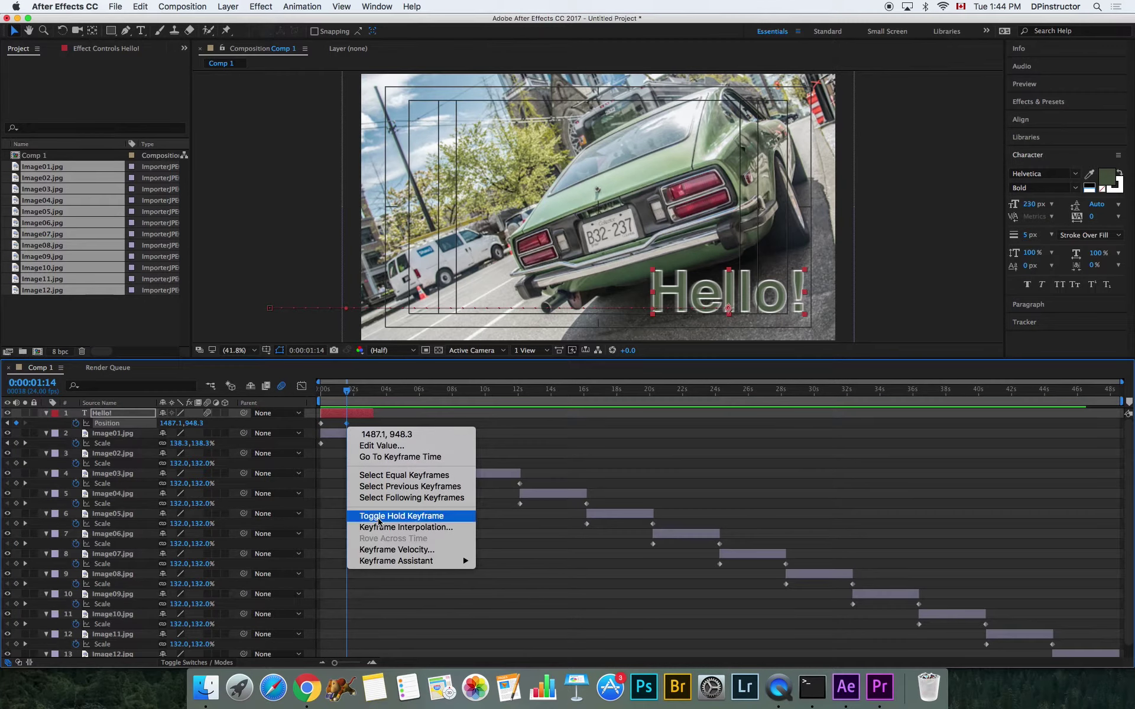
mouse_move(382, 563)
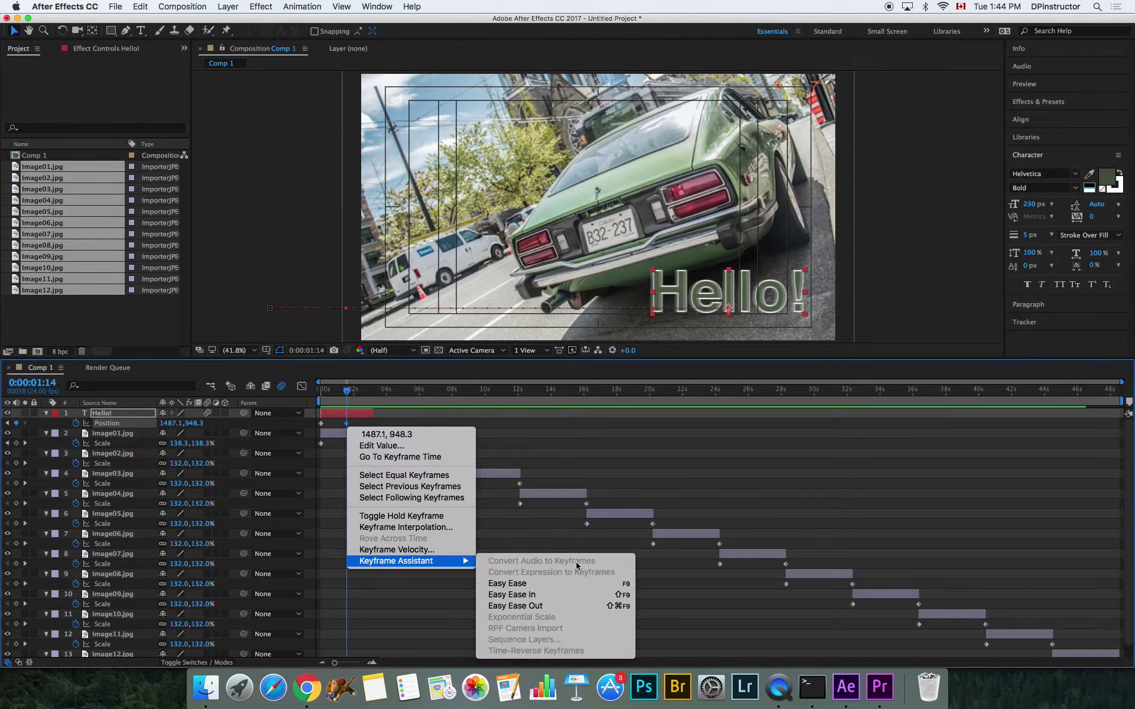
click(511, 590)
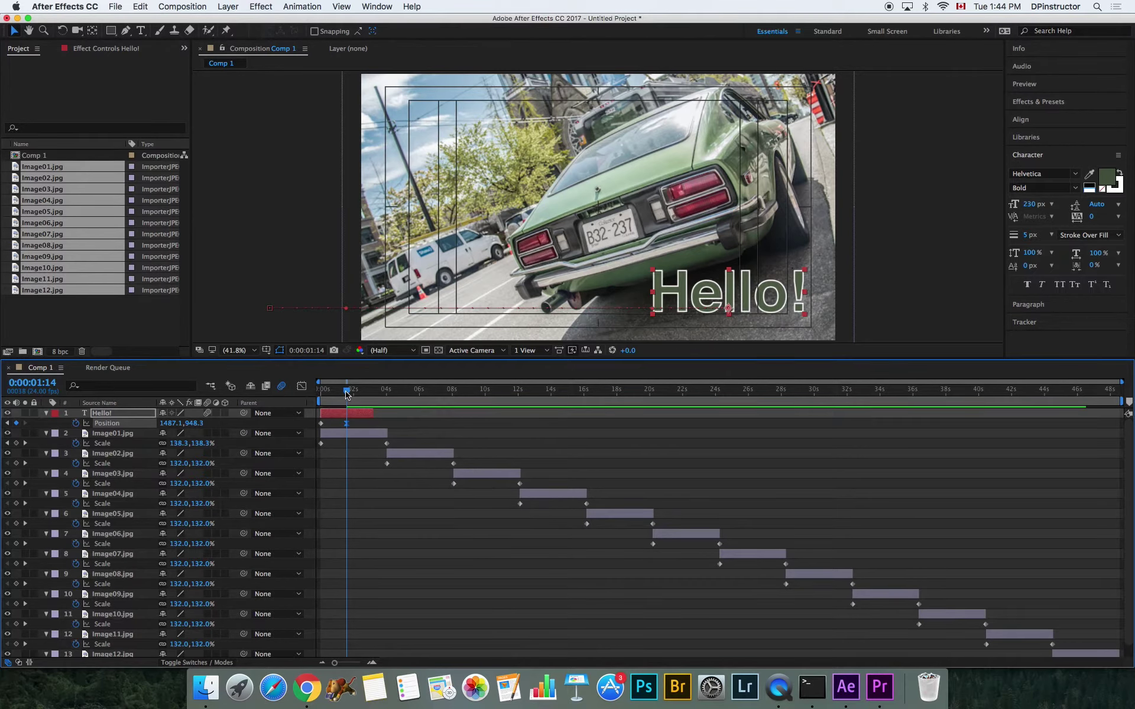
drag(346, 391, 320, 391)
key(space)
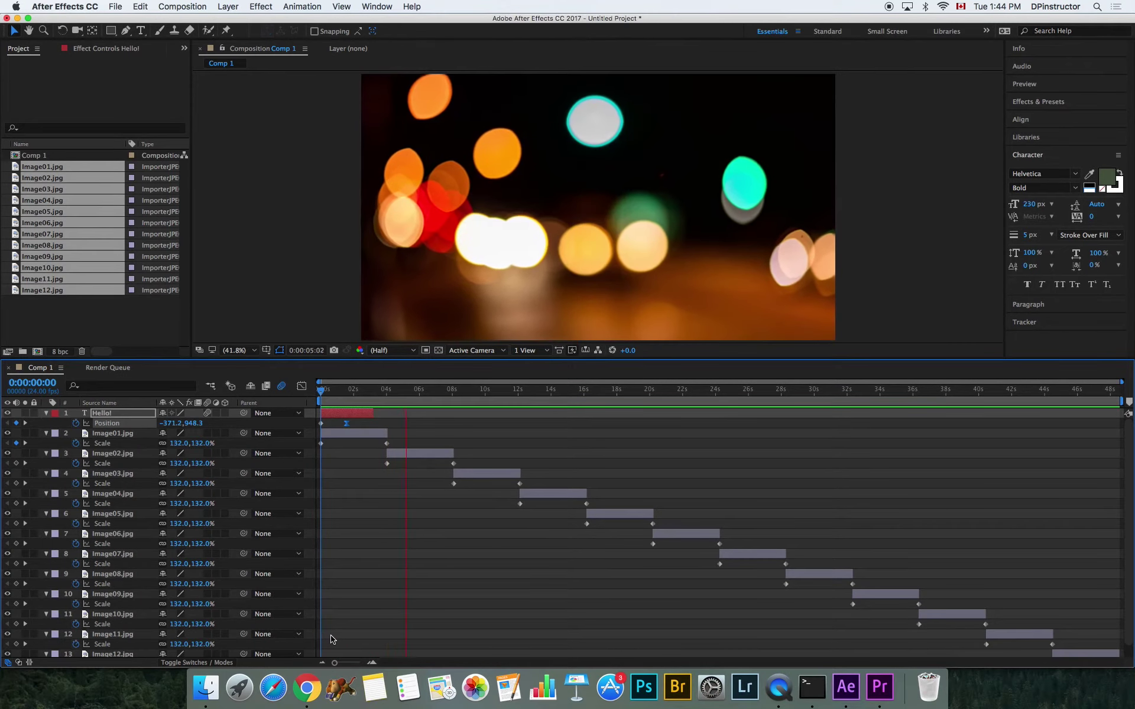
click(420, 392)
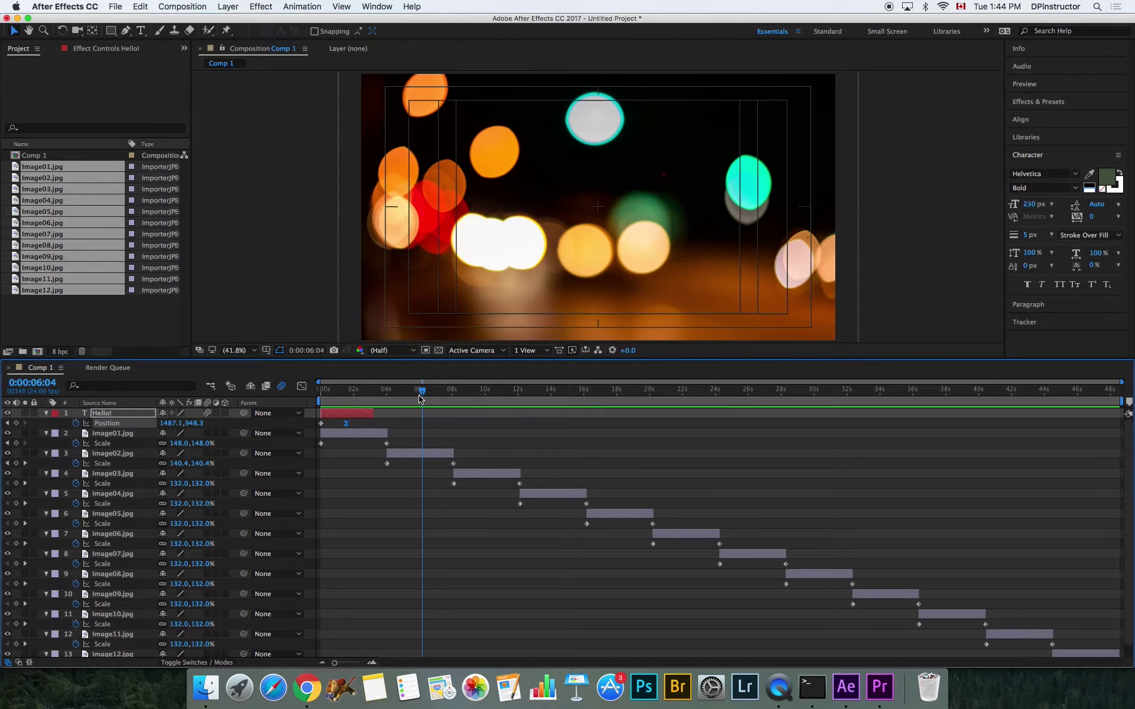
drag(420, 393, 341, 394)
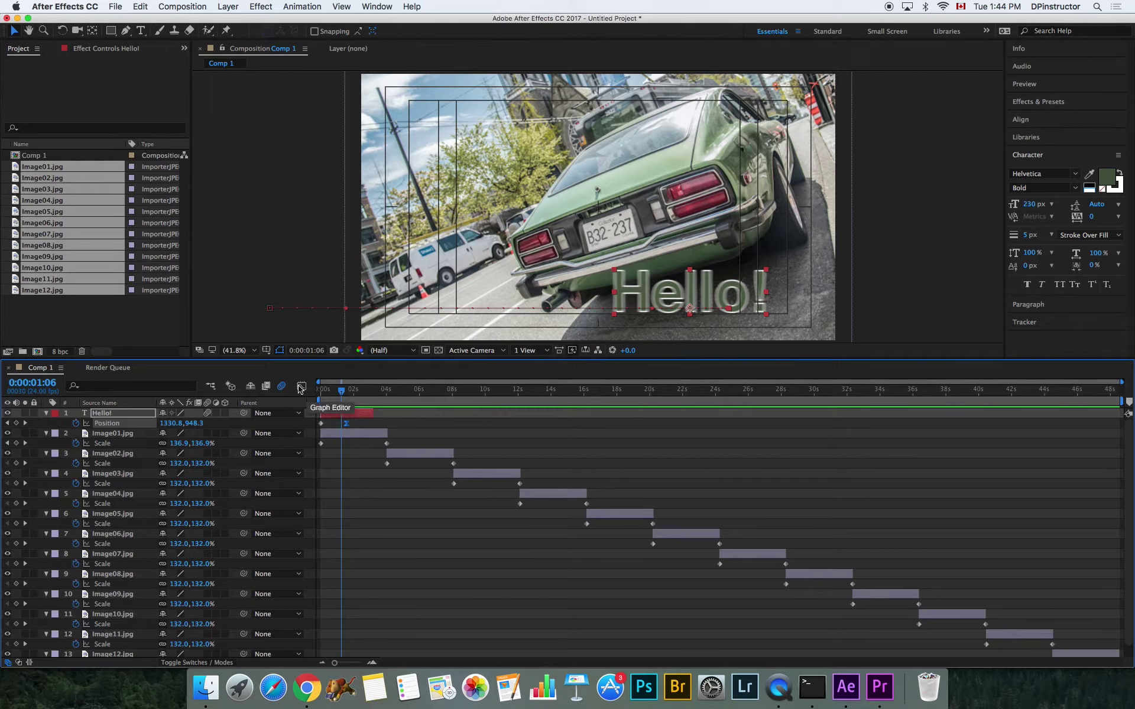
key(Home)
click(104, 315)
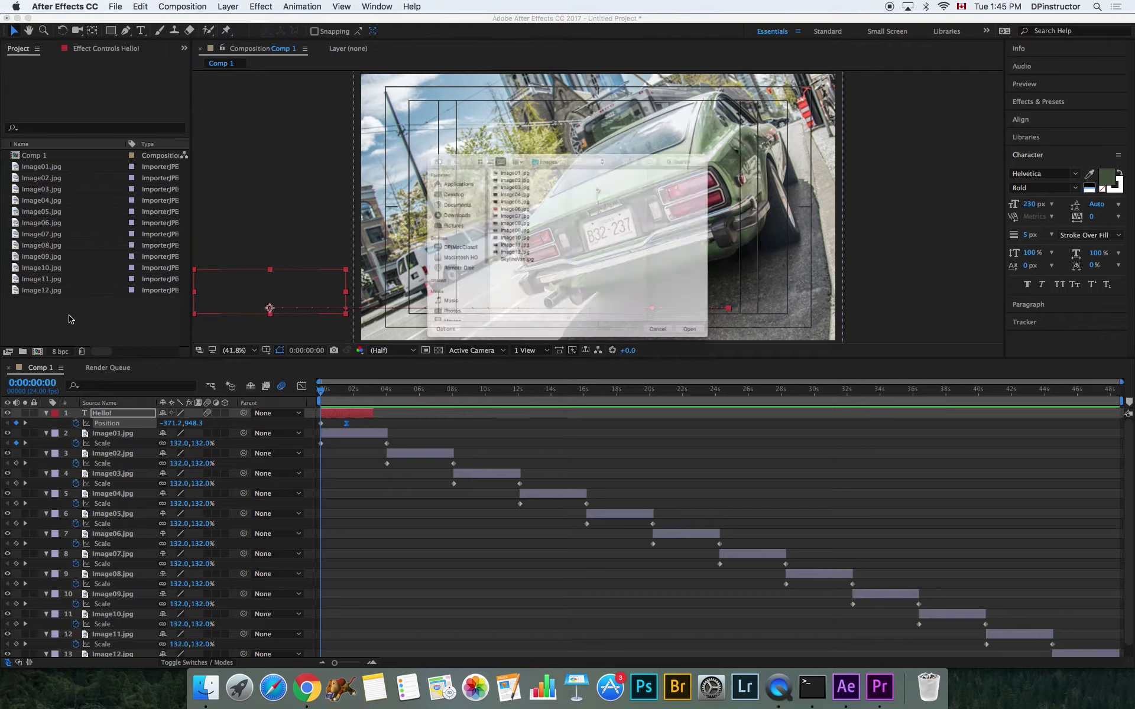
Open File > Import > File and browse into the Desktop's architectural photography folders
click(115, 6)
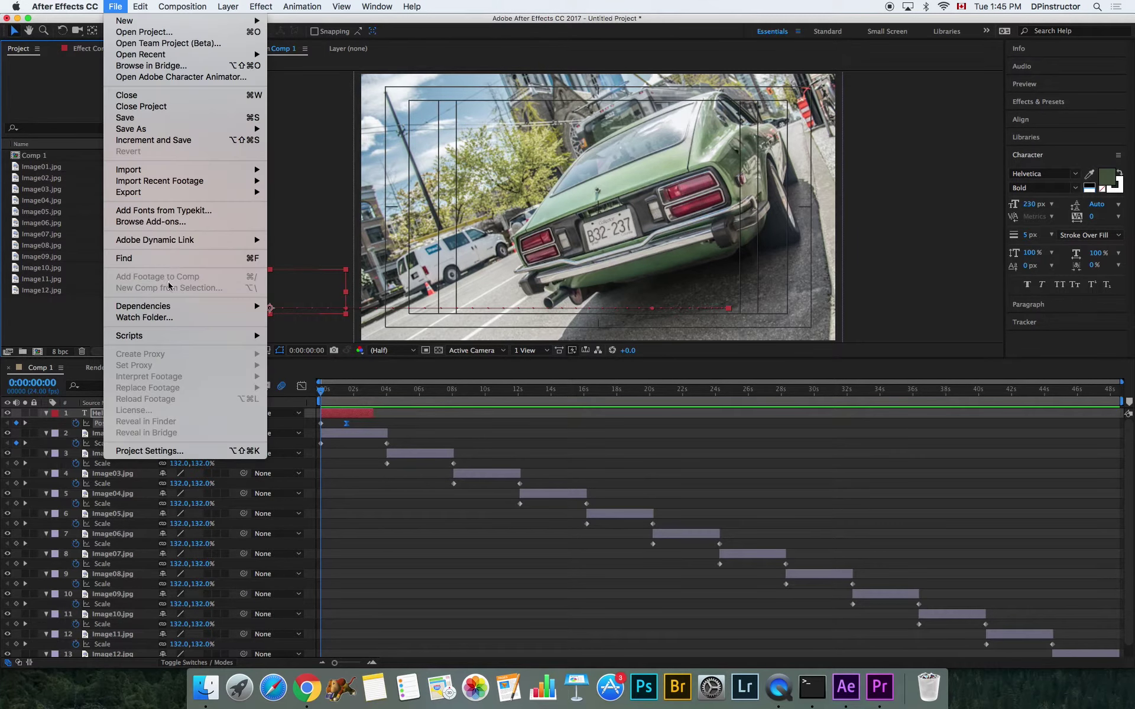
mouse_move(158, 170)
click(290, 170)
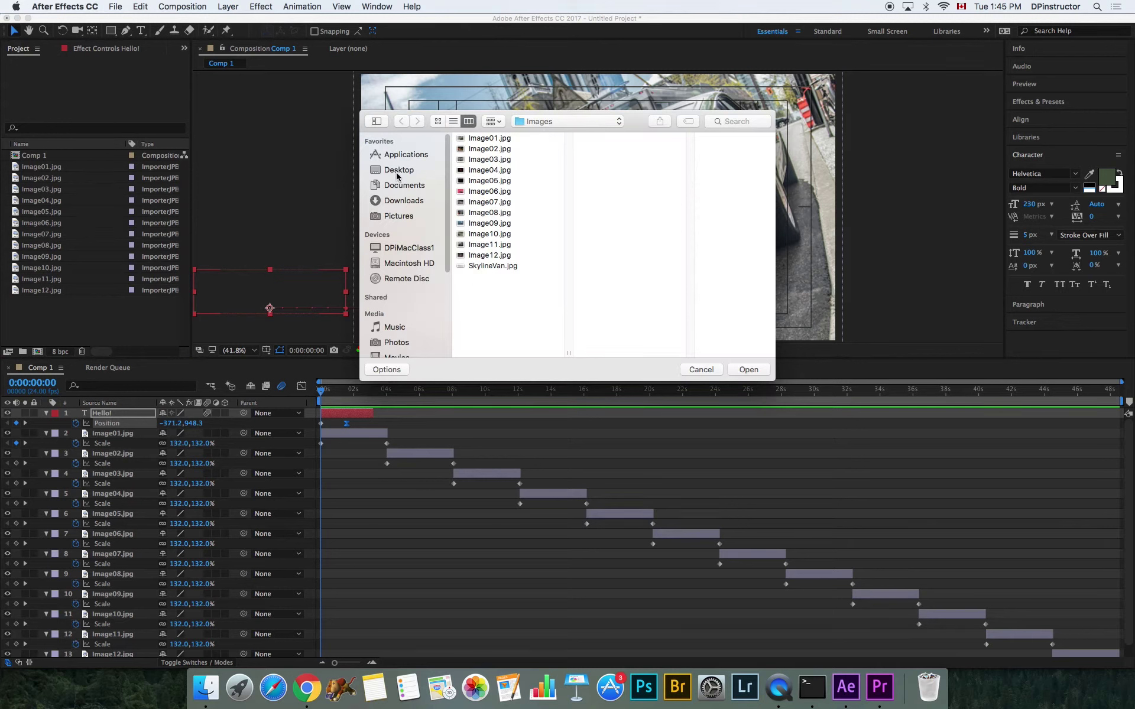
click(397, 170)
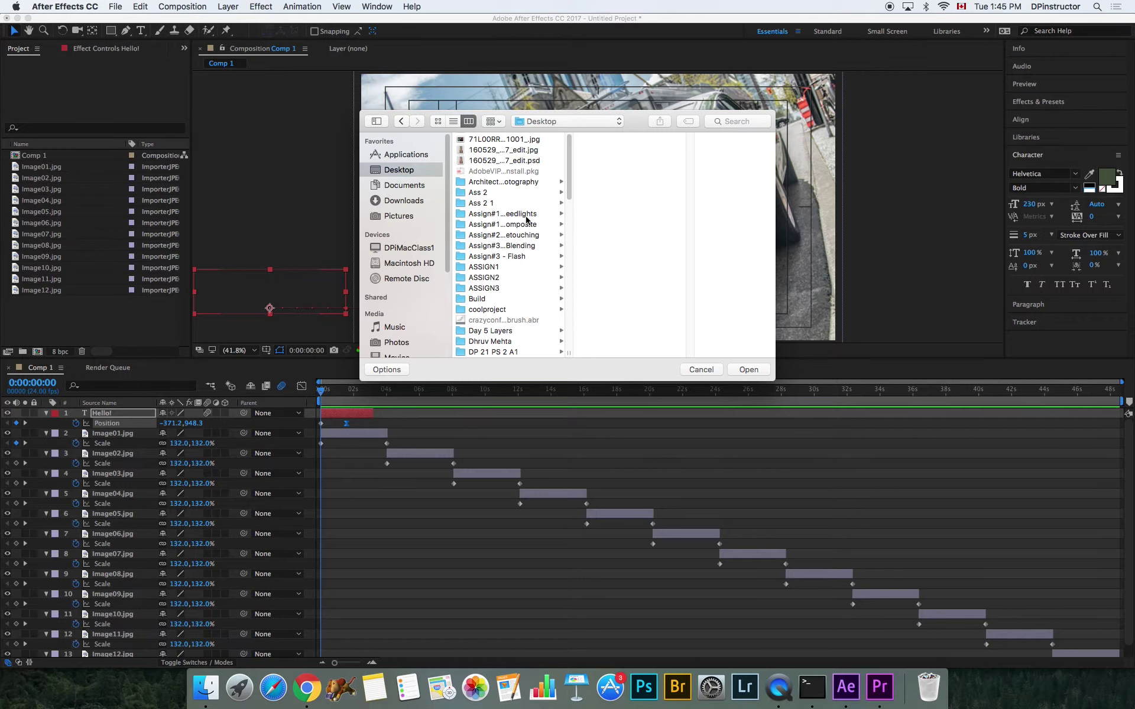
click(514, 182)
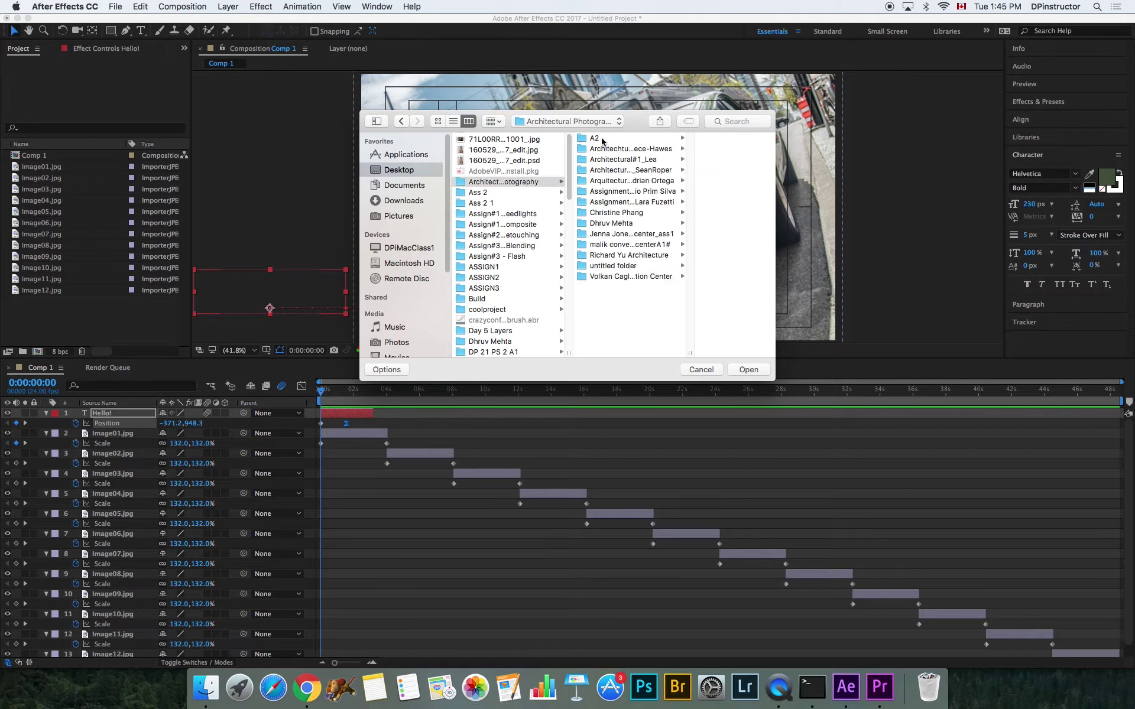
click(603, 140)
click(679, 151)
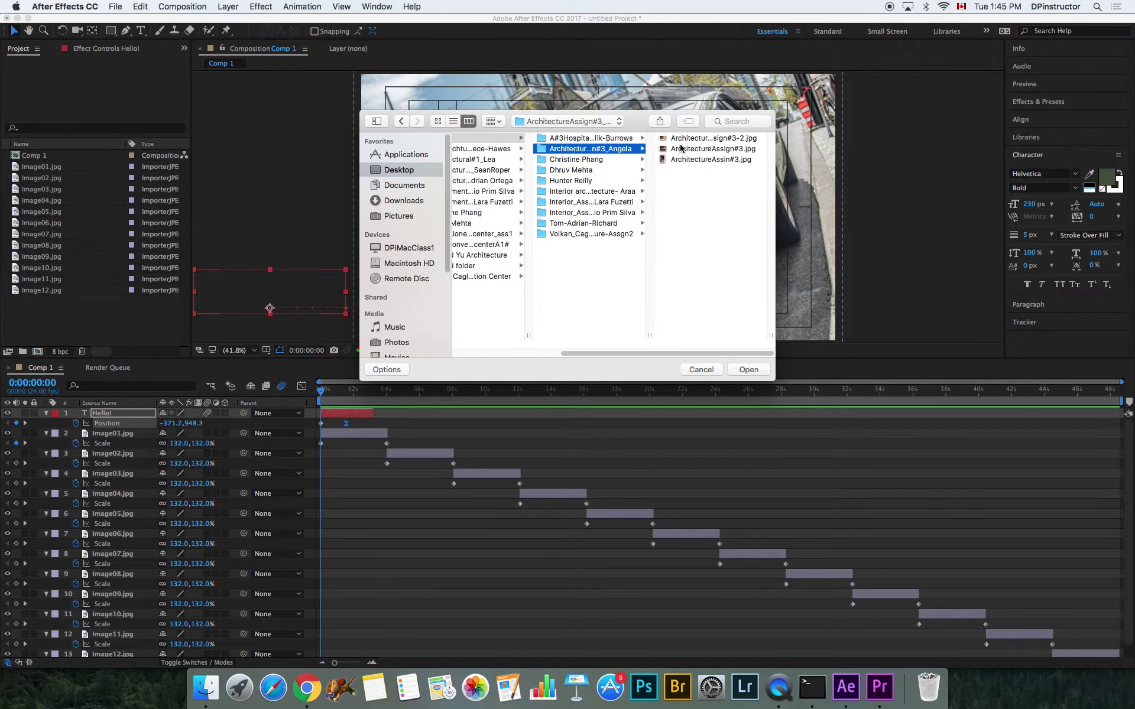
Step through the Desktop assignment folders down to ASSIGN3
key(Left)
key(Left)
key(Left)
key(Up)
key(Up)
key(Up)
key(Up)
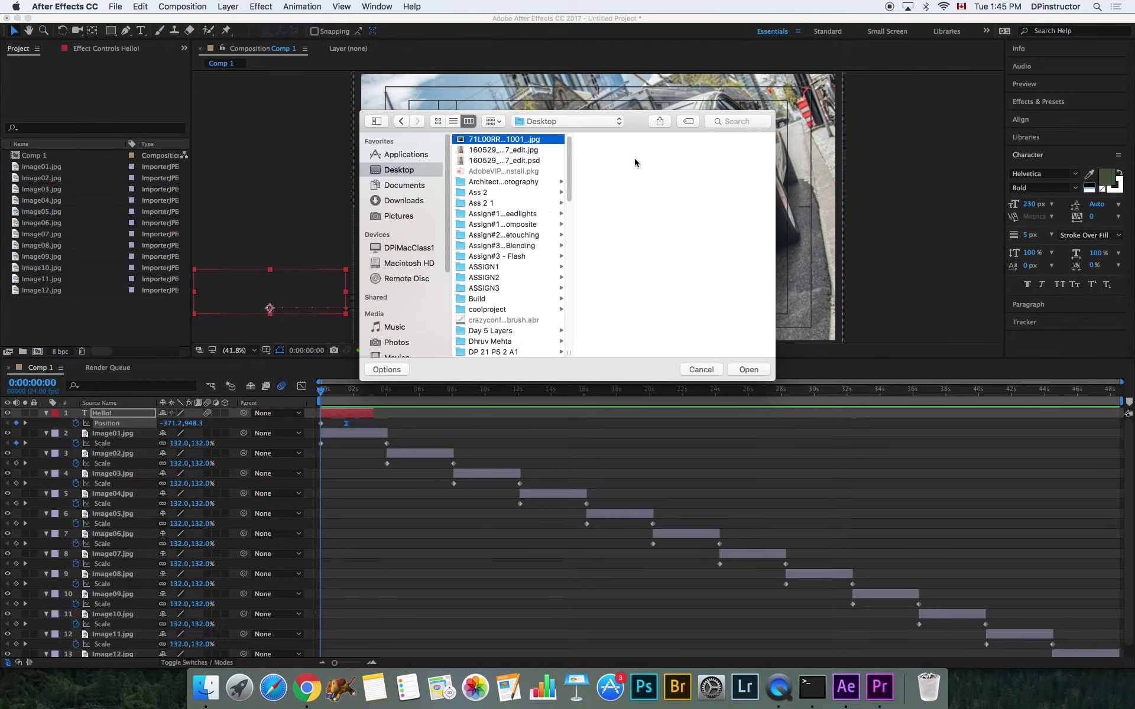
key(Down)
key(Down)
key(Down)
key(Down)
key(Down)
key(Down)
key(Down)
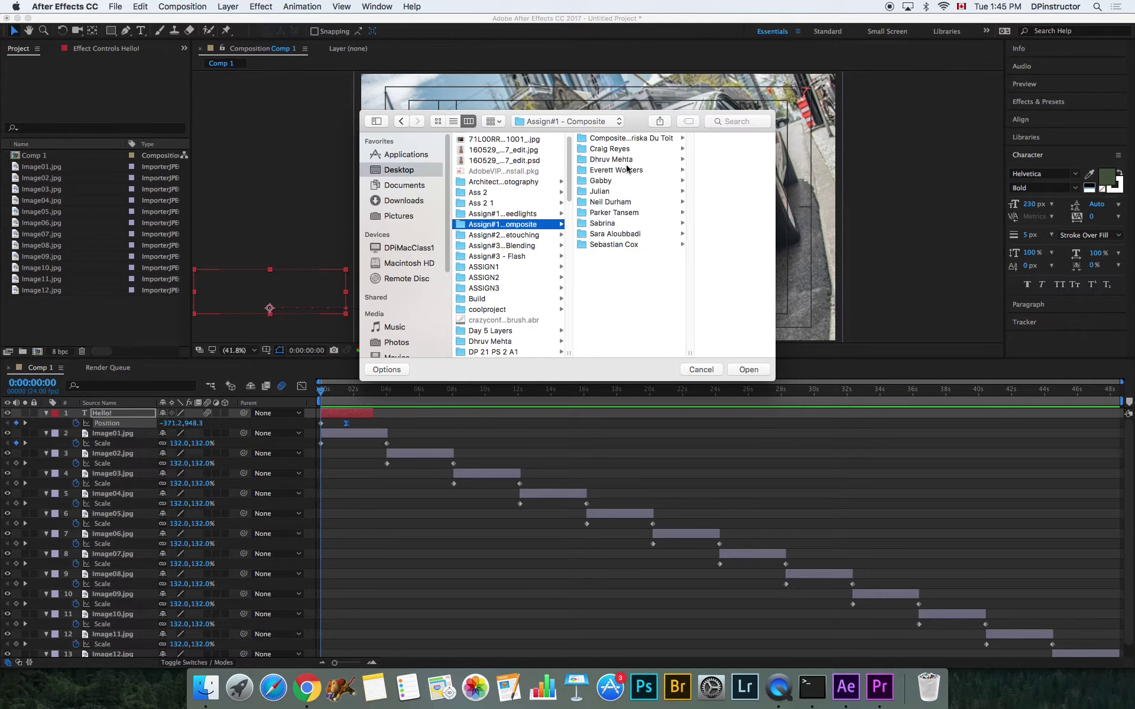
key(Down)
key(Down)
key(Down)
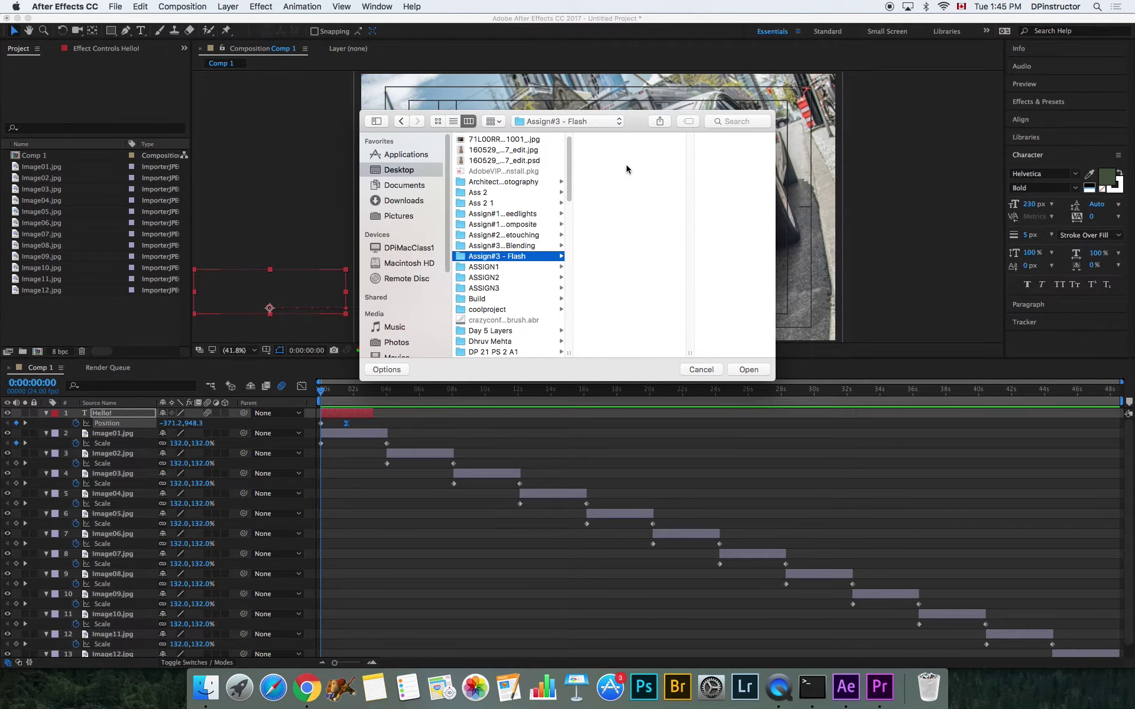
key(Down)
key(Down)
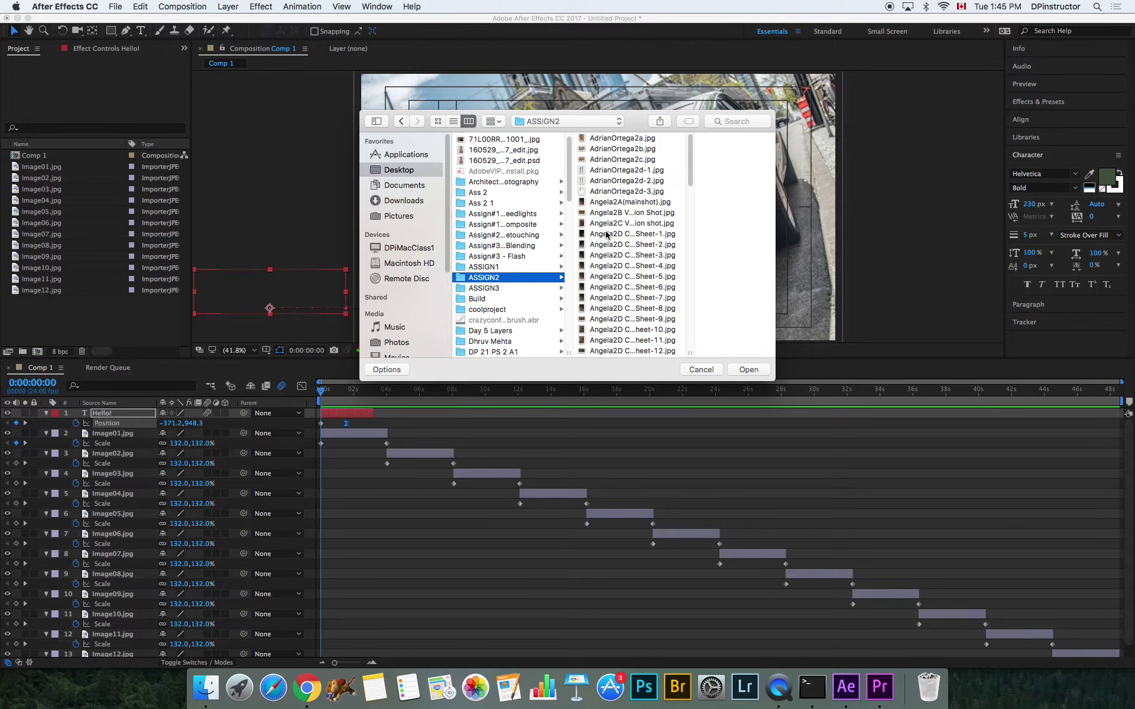
key(Down)
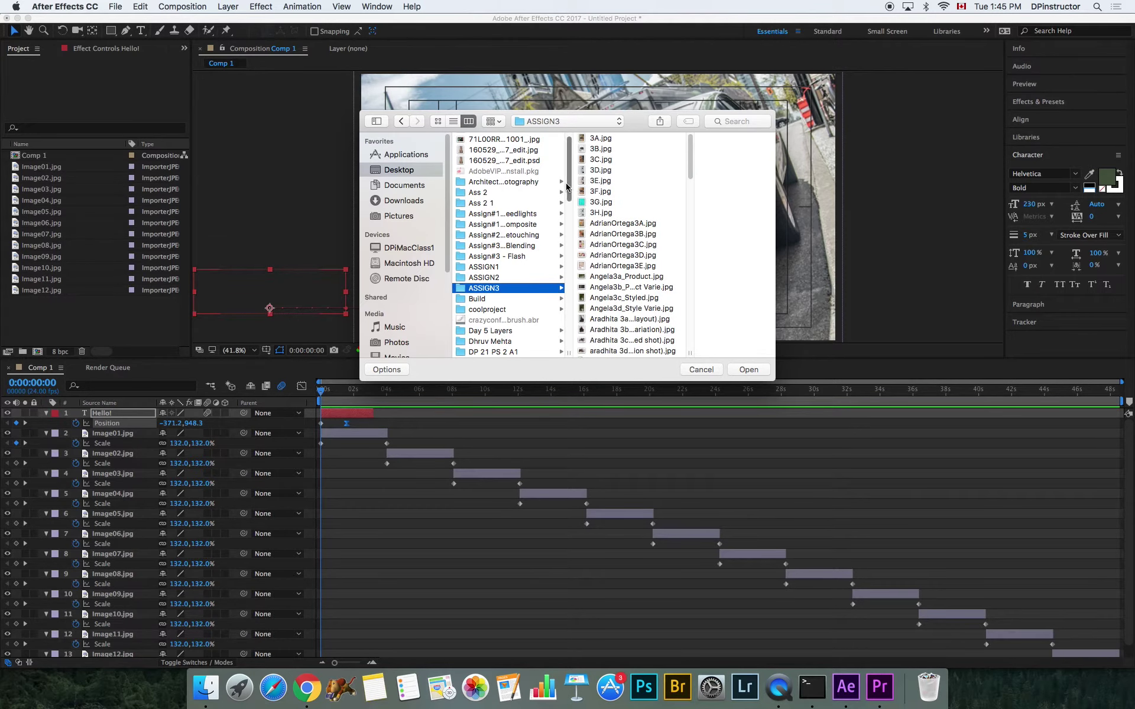
drag(569, 189, 570, 225)
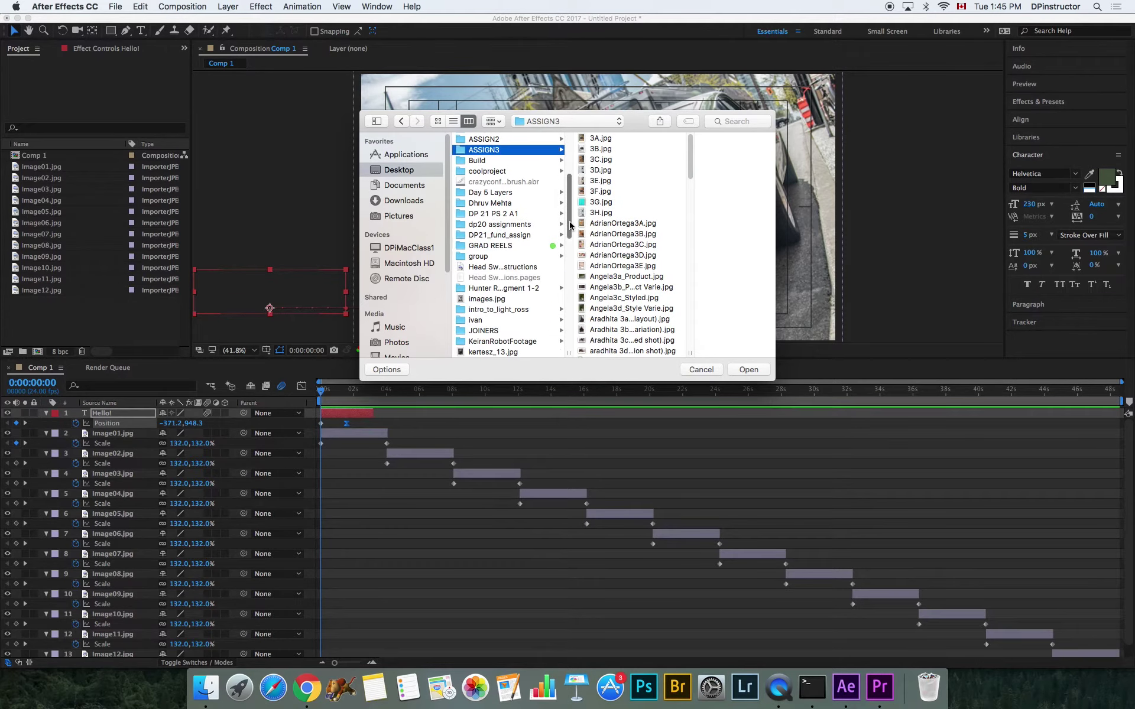
Look through coolproject and other Desktop folders, switch to Music, then bring Google Chrome forward
click(488, 171)
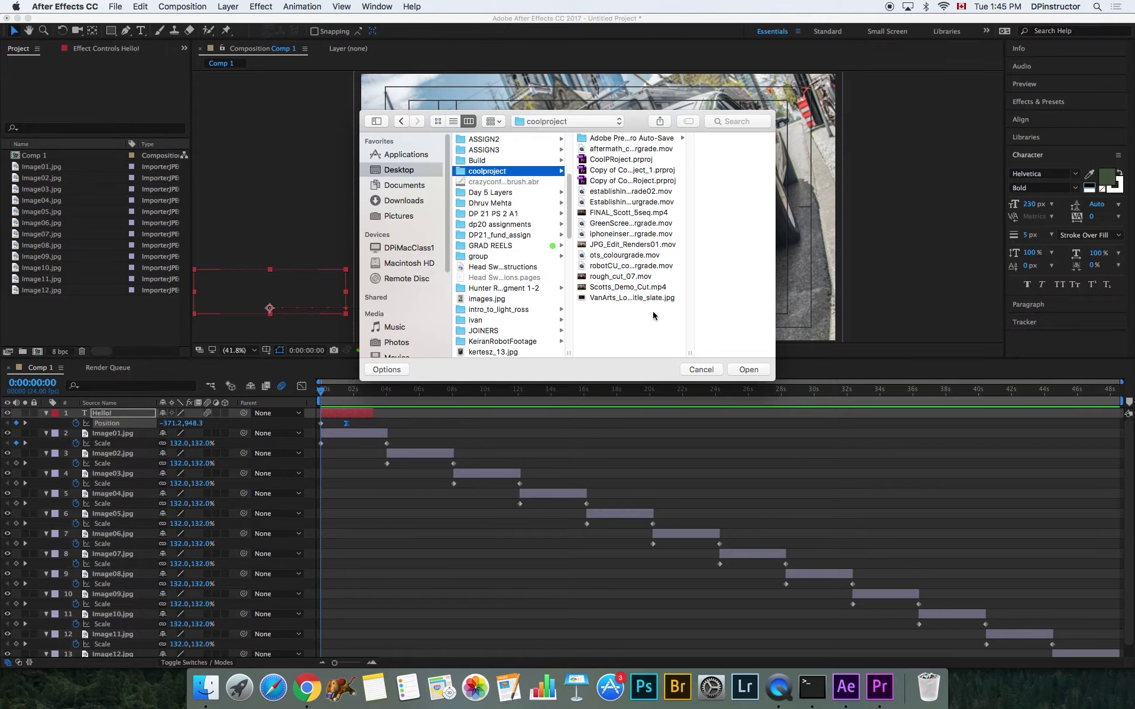
mouse_move(689, 354)
mouse_down()
mouse_move(730, 353)
mouse_move(709, 353)
mouse_up()
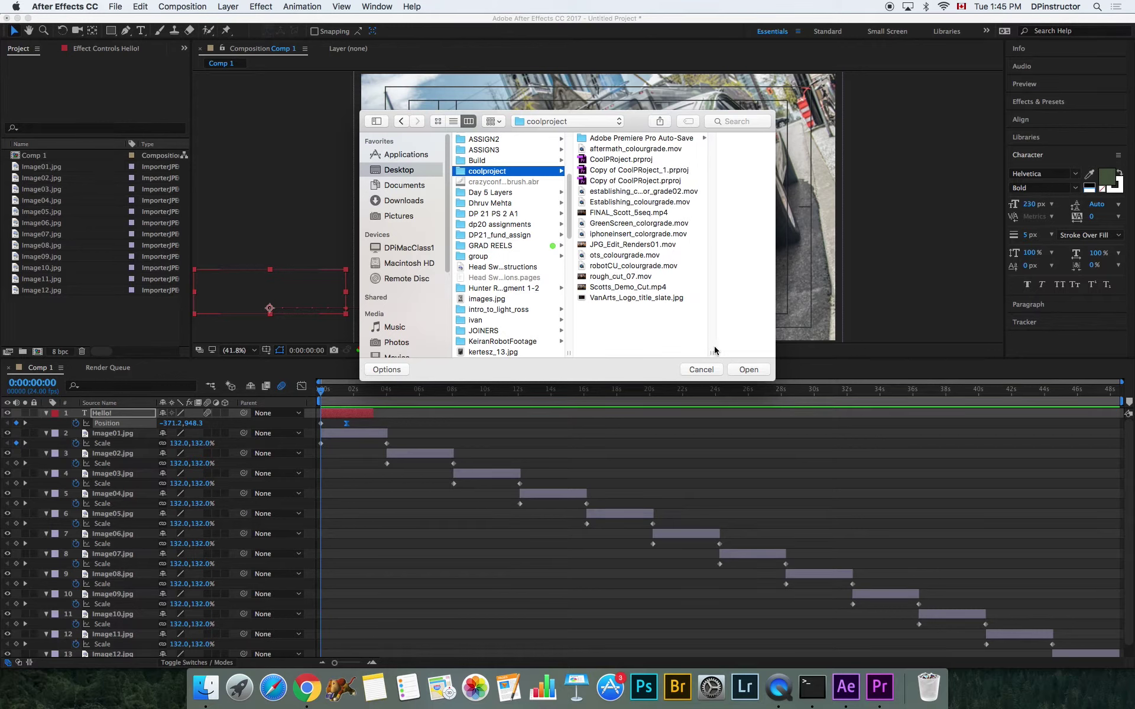
click(512, 195)
click(511, 203)
click(485, 214)
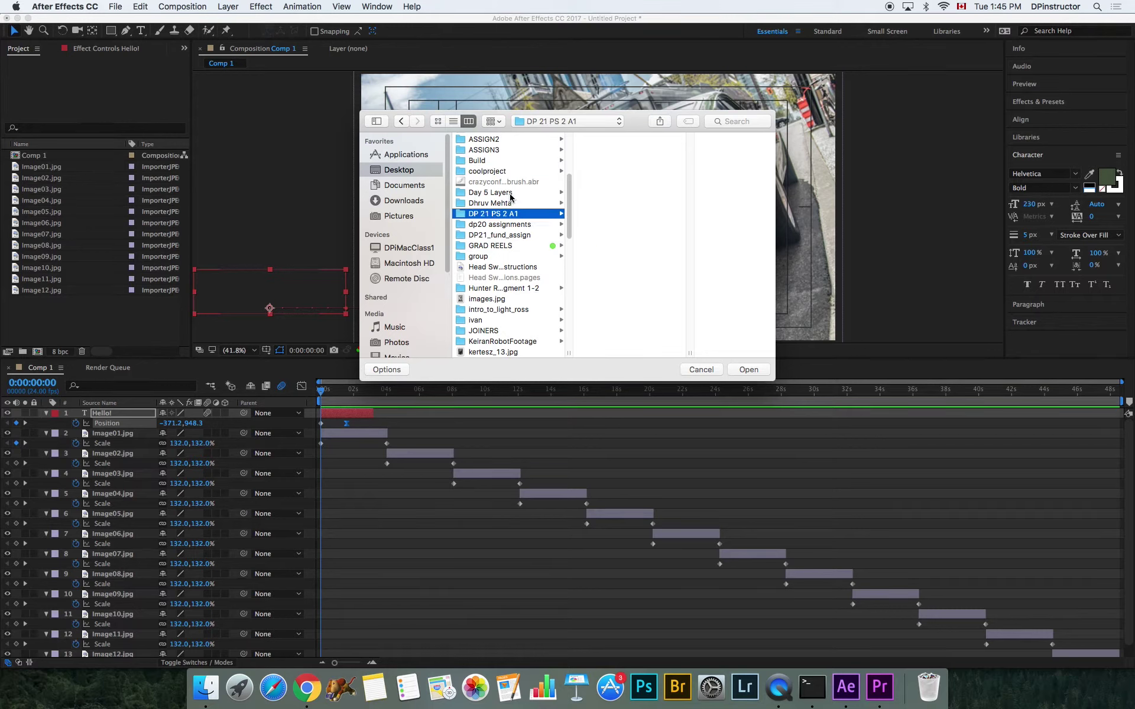
click(392, 328)
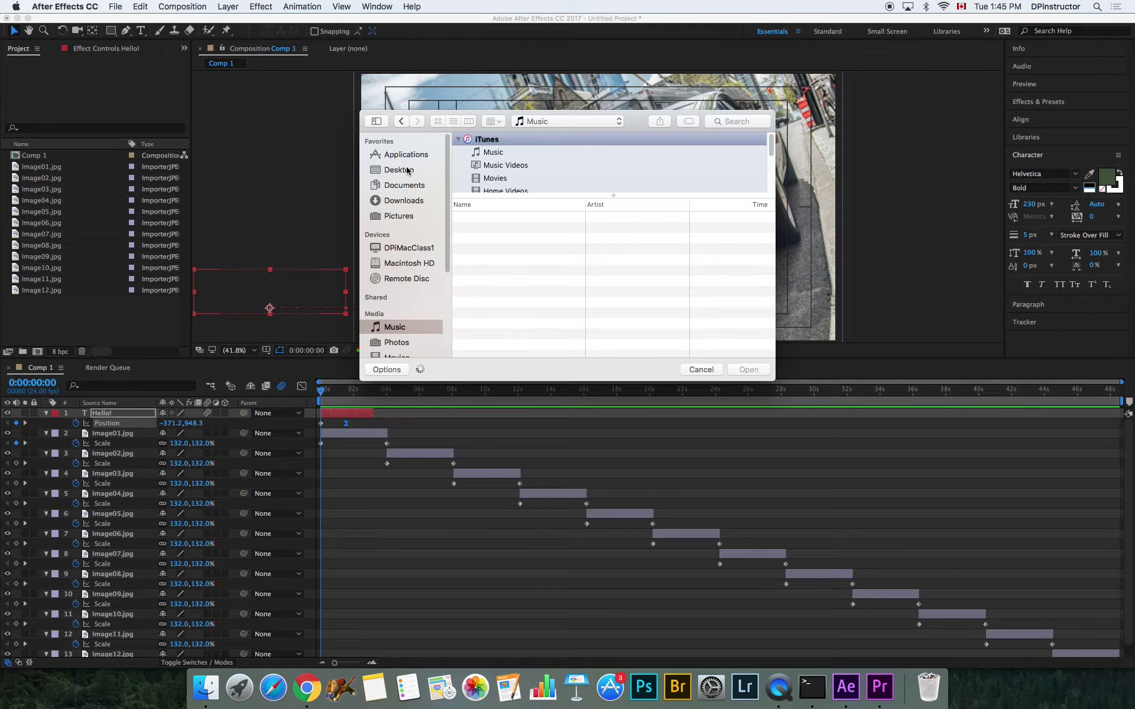
click(306, 687)
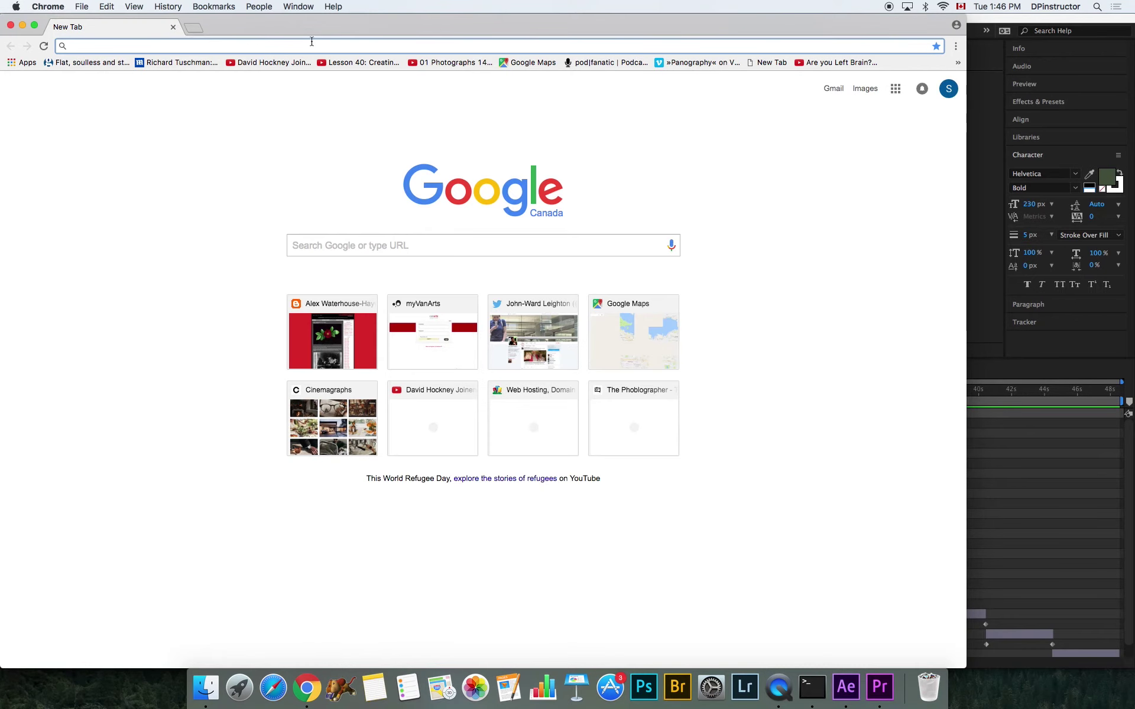
Search Google for 'free music archive' from the Chrome address bar
text(free m)
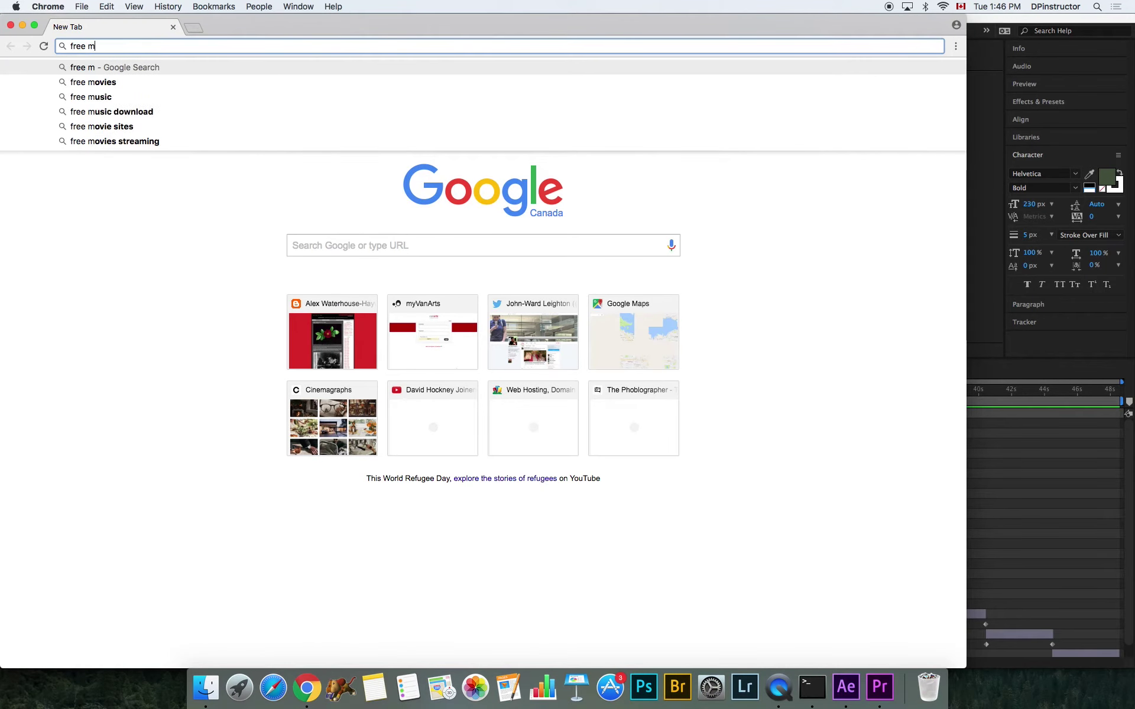
text(usic arcive)
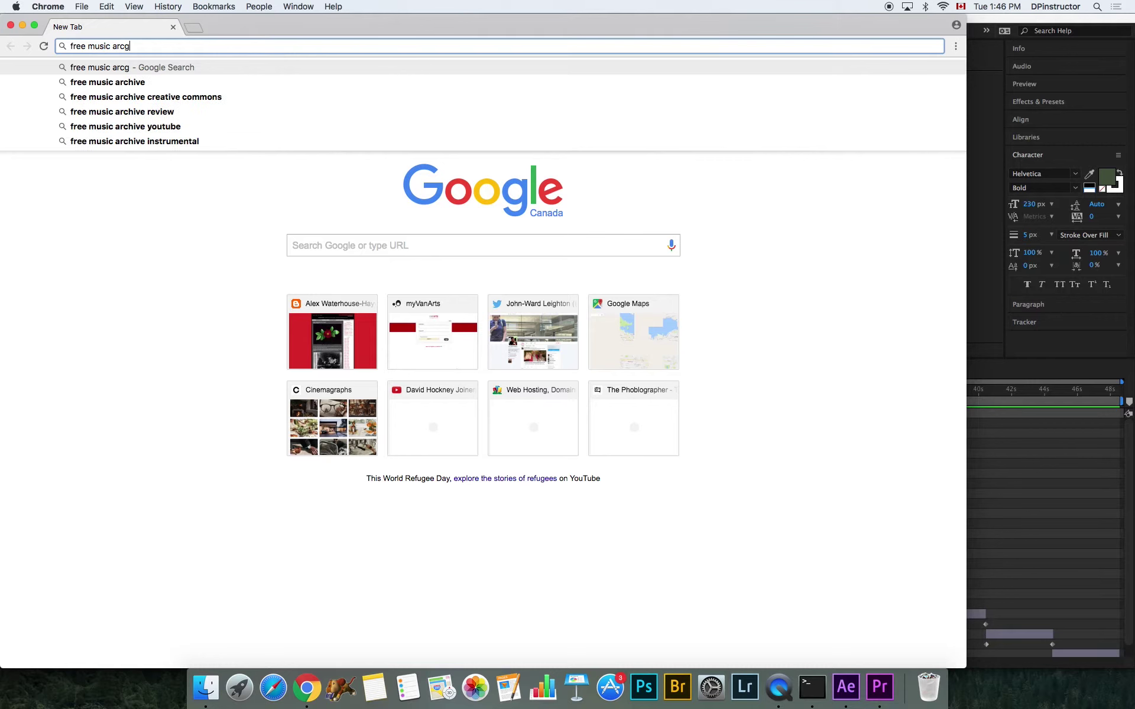
key(BackSpace)
key(BackSpace)
key(BackSpace)
text(hive)
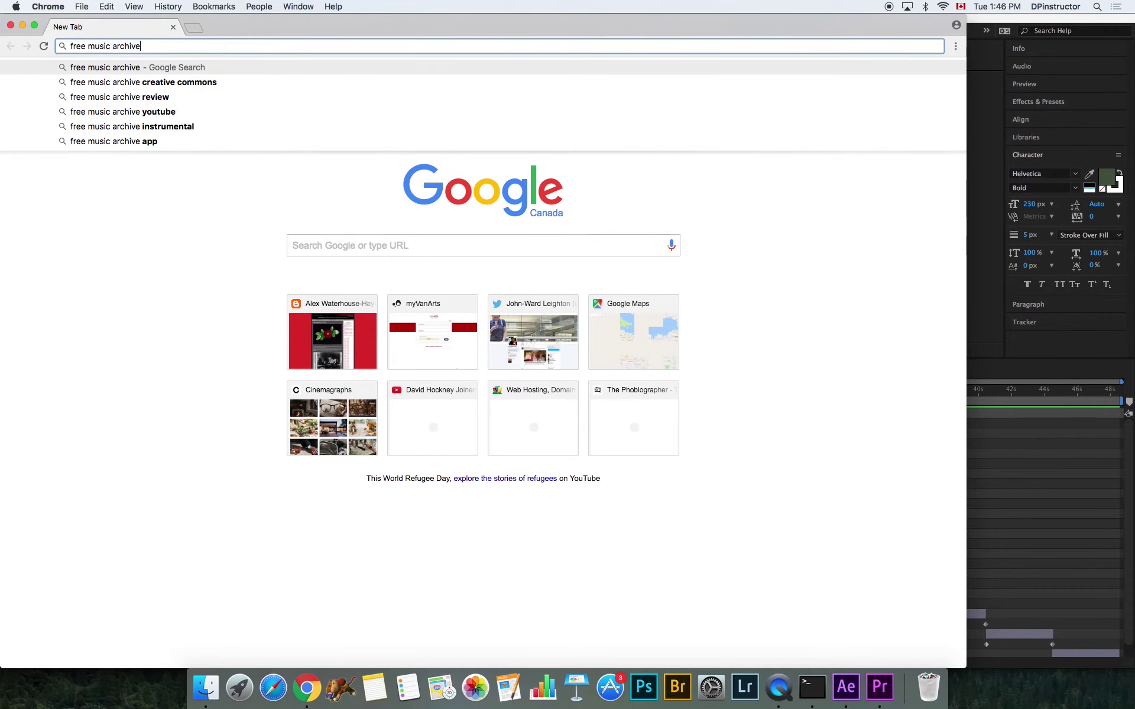
key(Return)
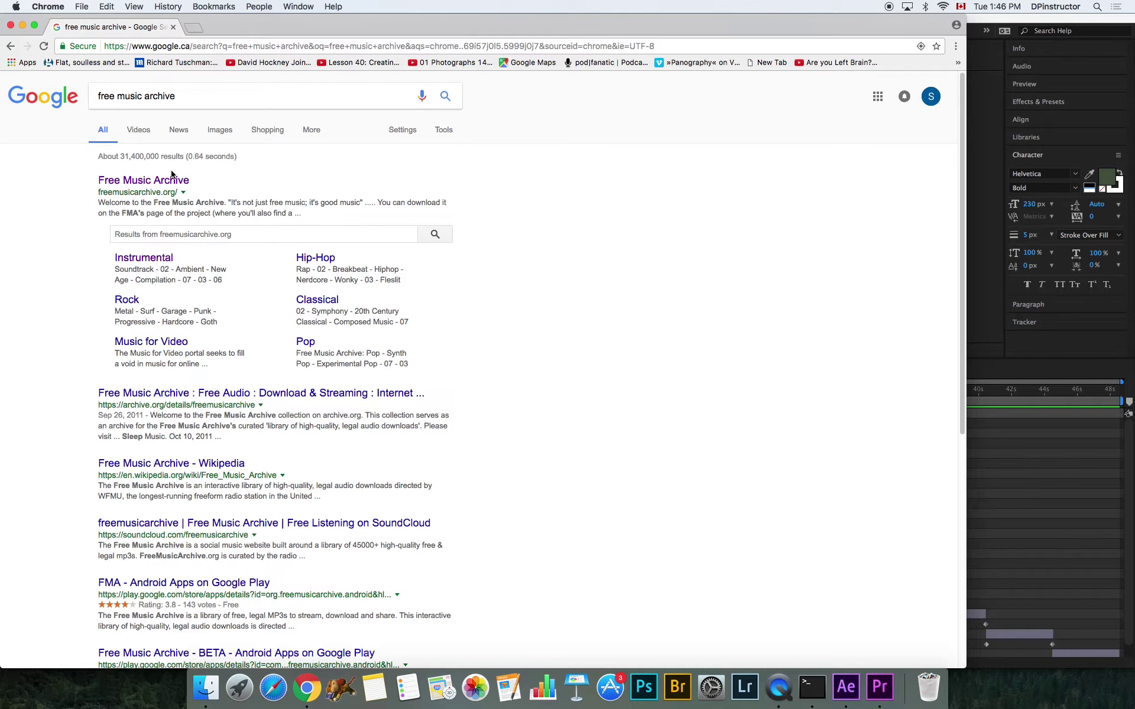
On Free Music Archive, browse Genres › Instrumental and download Borrtex's 'Faith' as an MP3
click(136, 182)
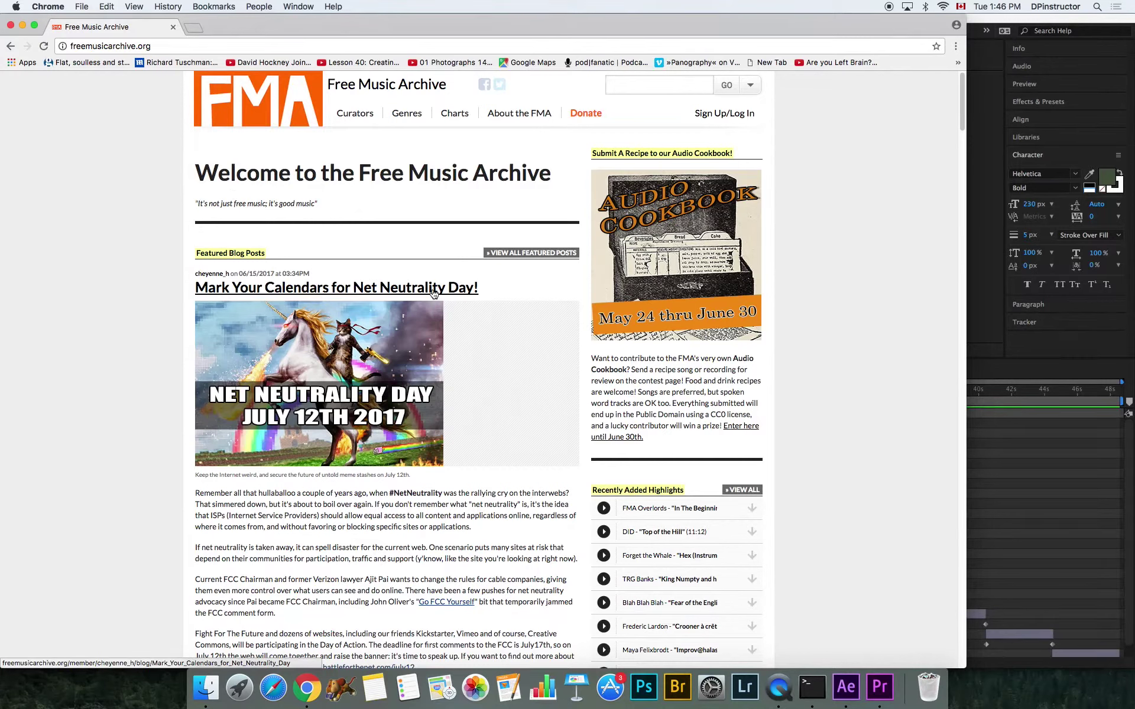
click(667, 85)
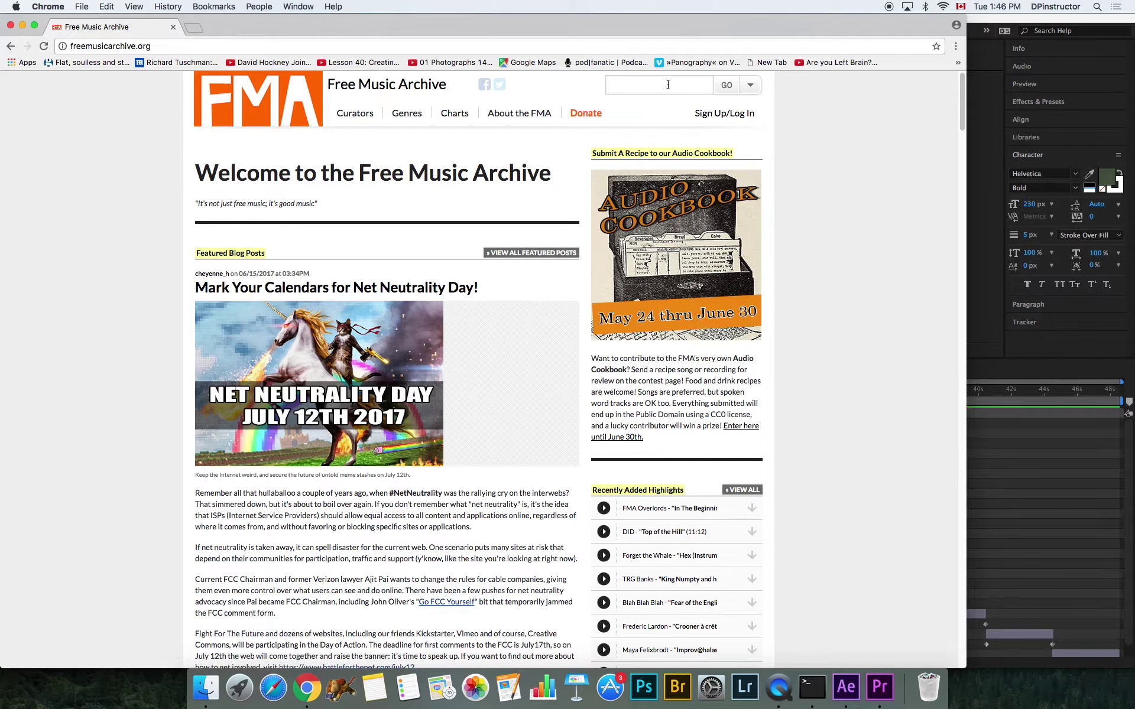
click(405, 116)
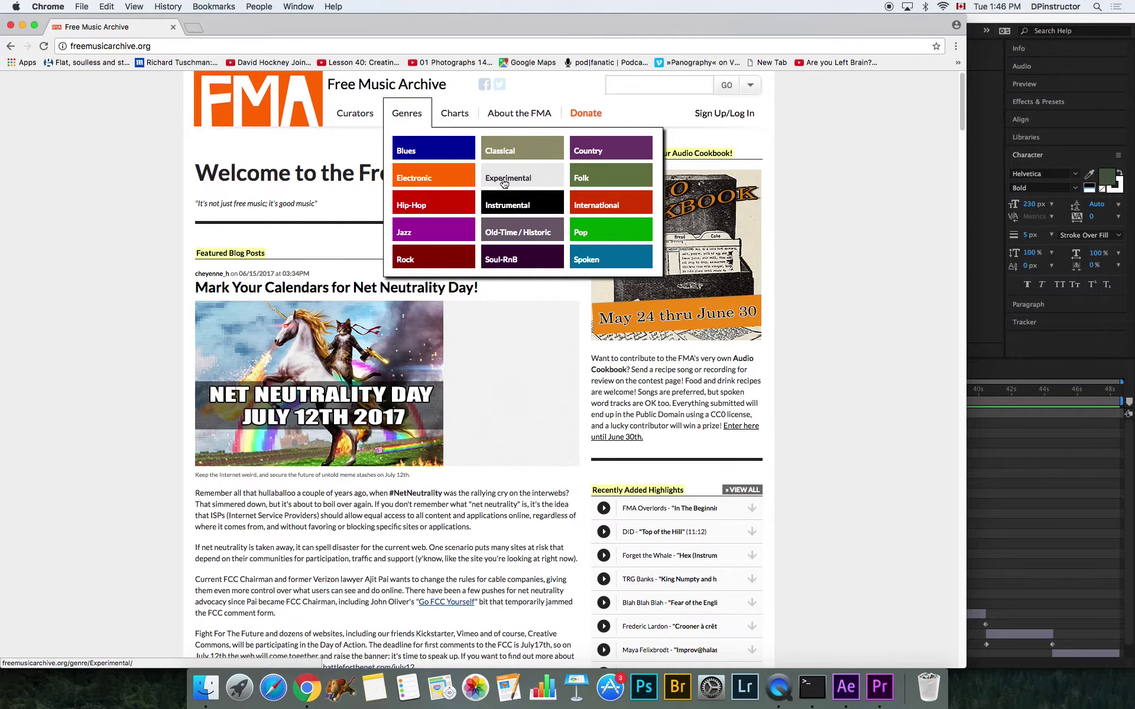
click(511, 208)
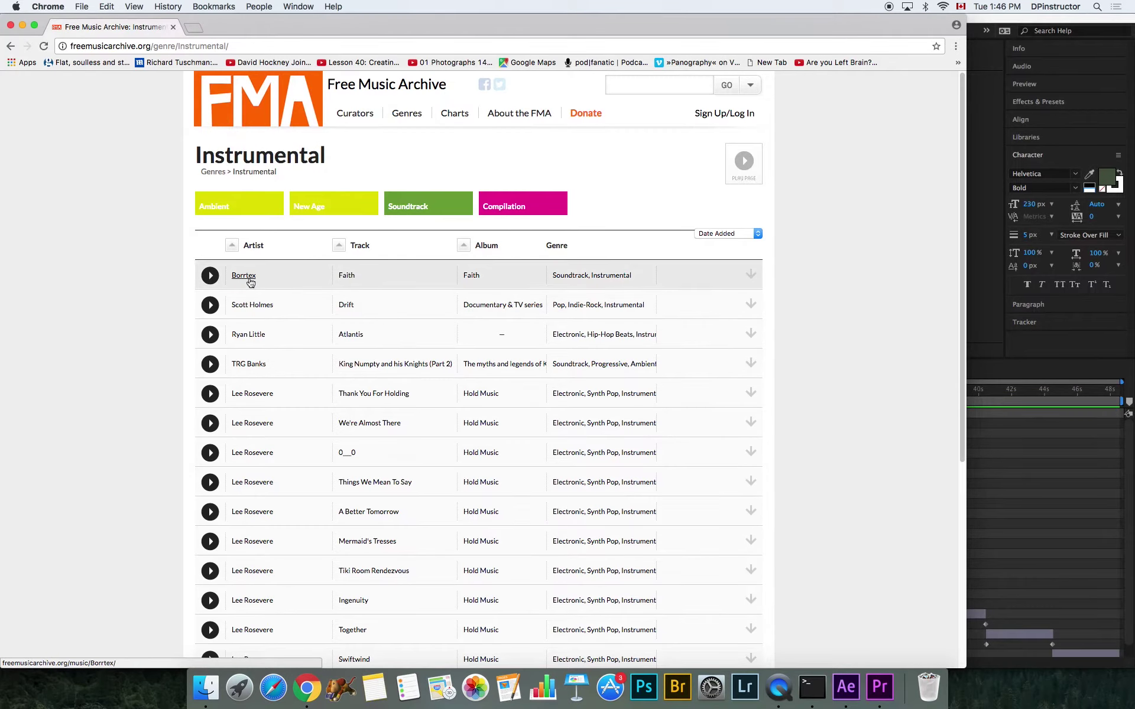
click(751, 275)
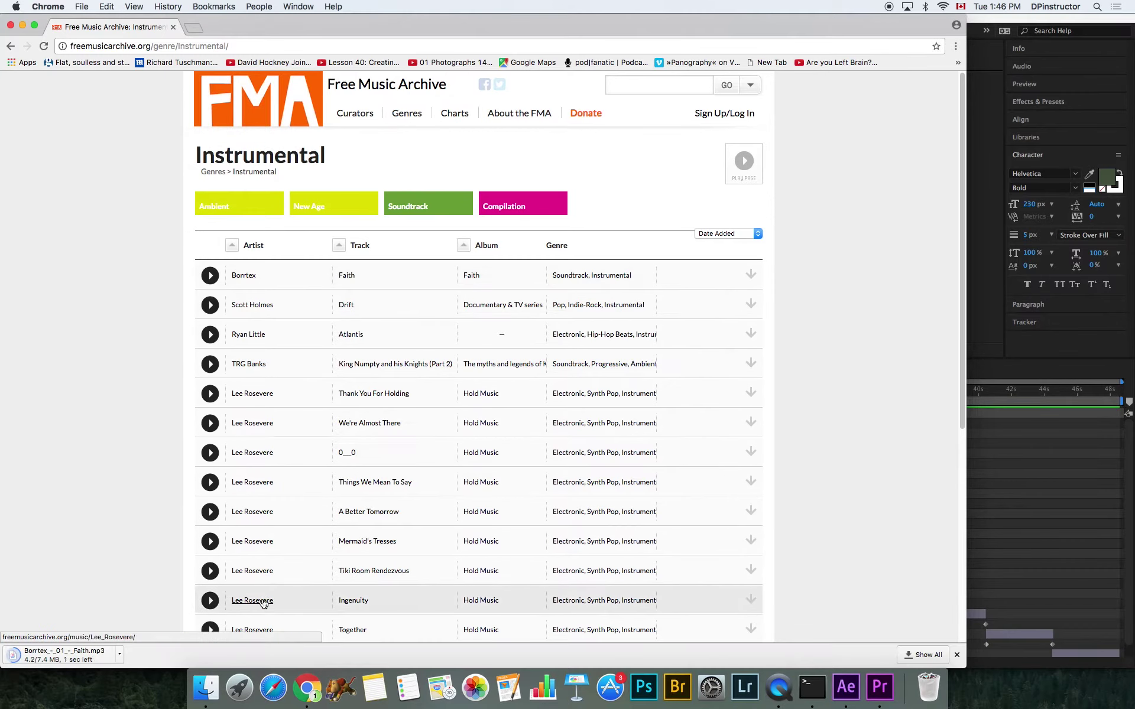
click(120, 655)
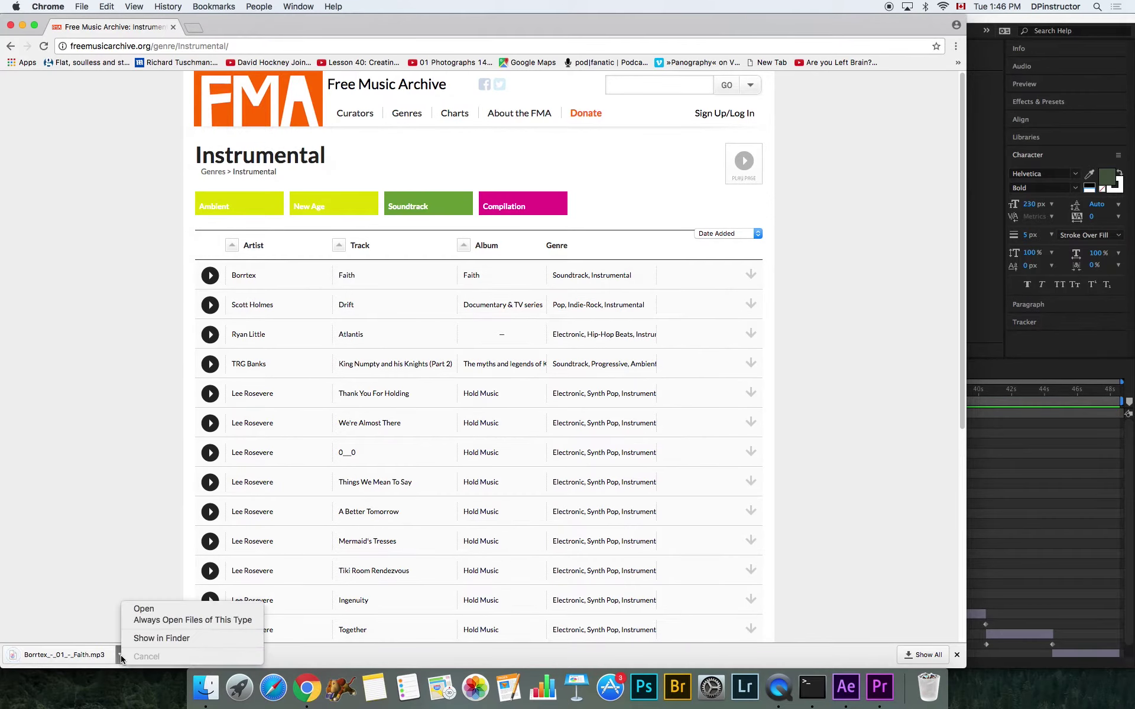
Reveal the downloaded Borrtex_-_01_-_Faith.mp3 in Finder's Downloads folder
click(154, 640)
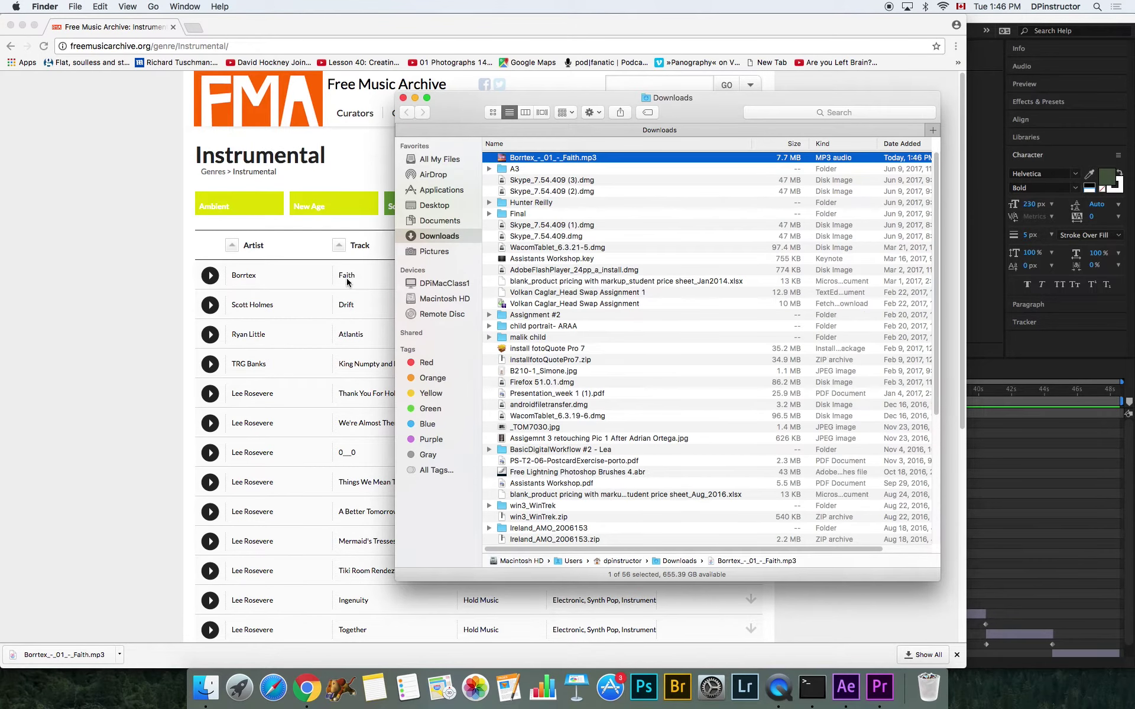
right_click(560, 158)
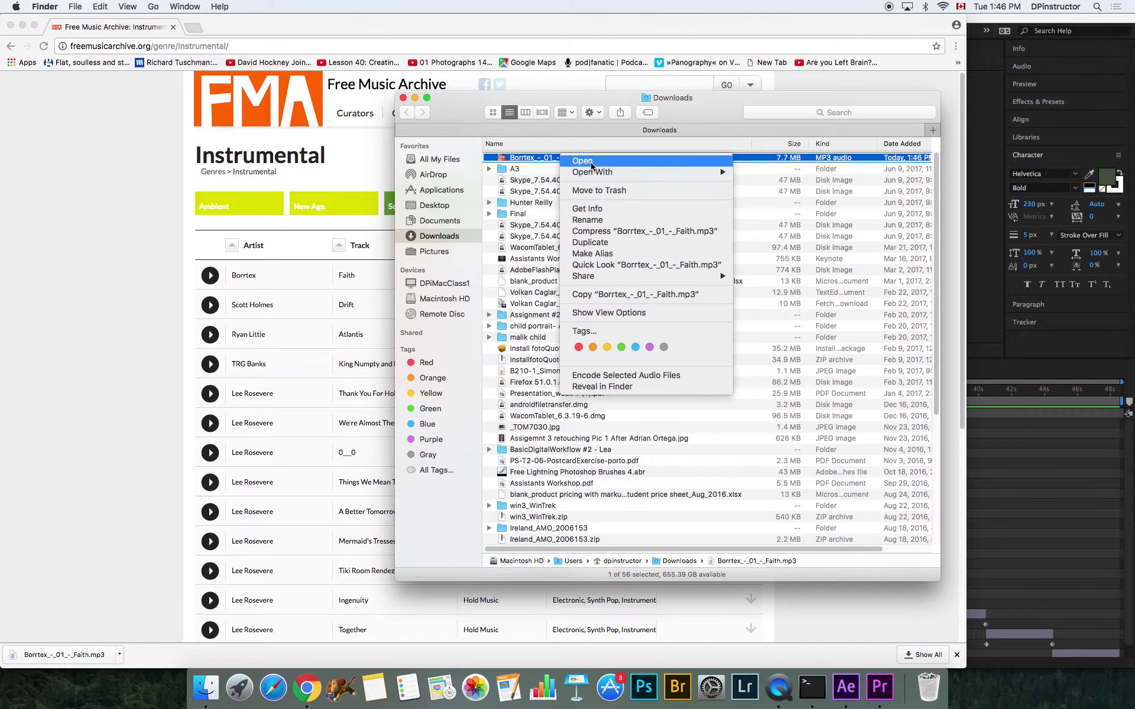
click(517, 162)
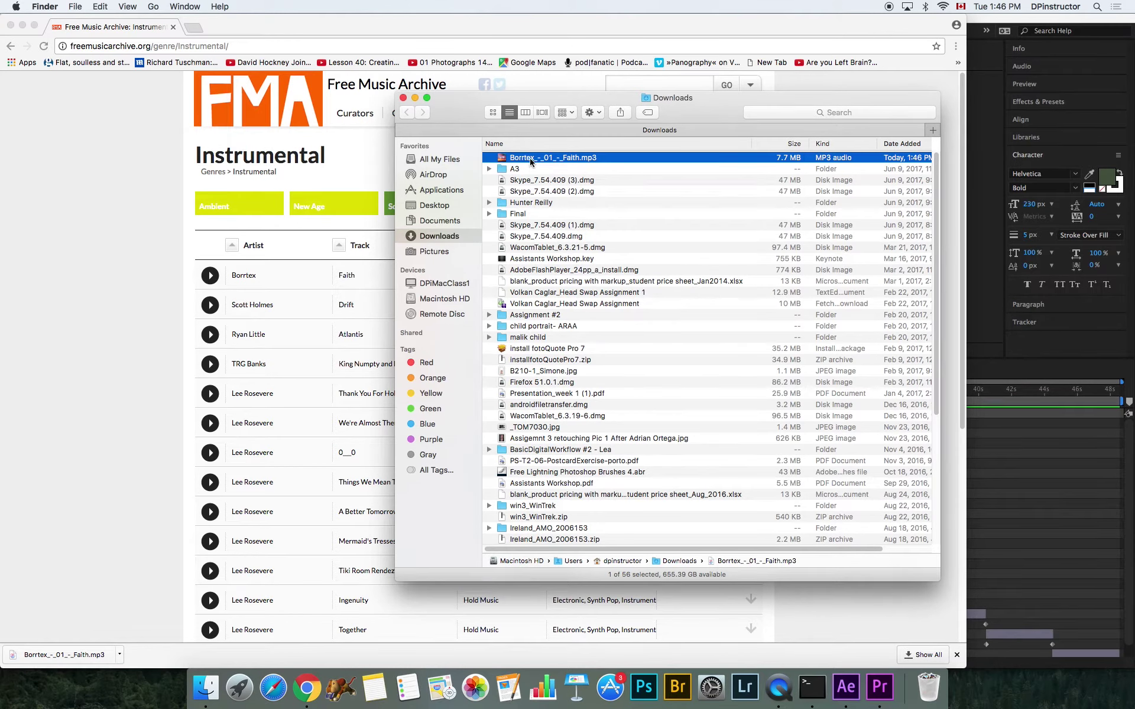
click(593, 179)
click(584, 158)
Move Borrtex_-_01_-_Faith.mp3 via the Desktop into the Scott › videos folder
drag(519, 160, 440, 208)
click(440, 205)
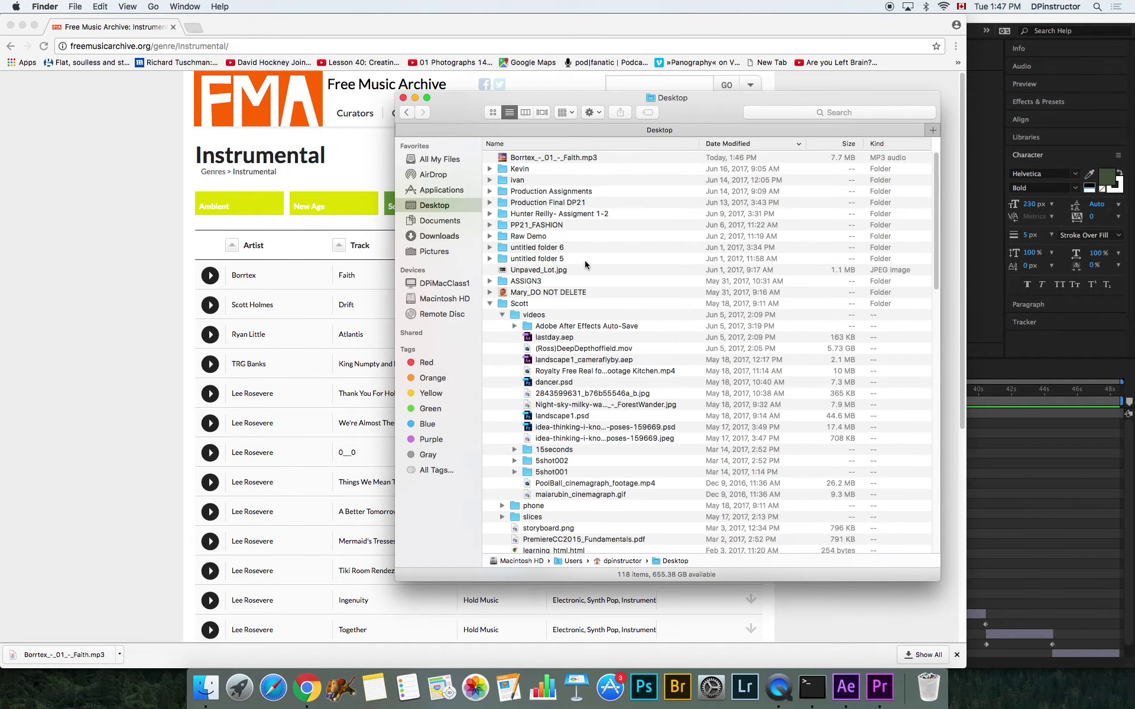
drag(540, 156, 527, 318)
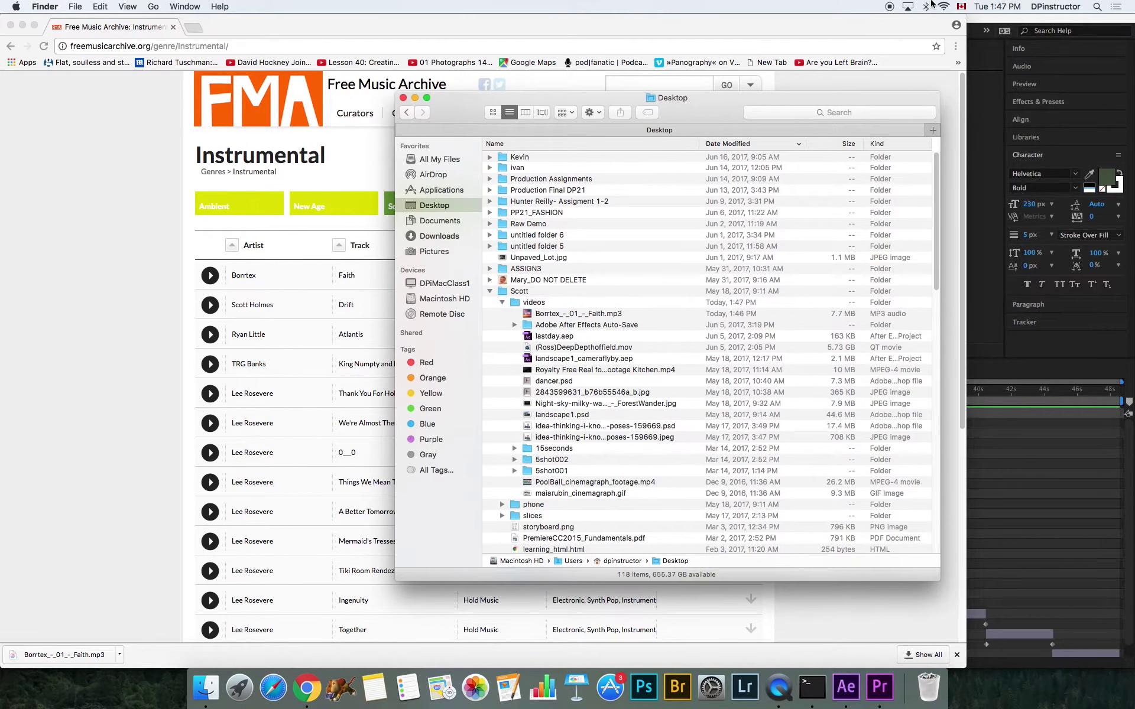
click(981, 5)
click(977, 51)
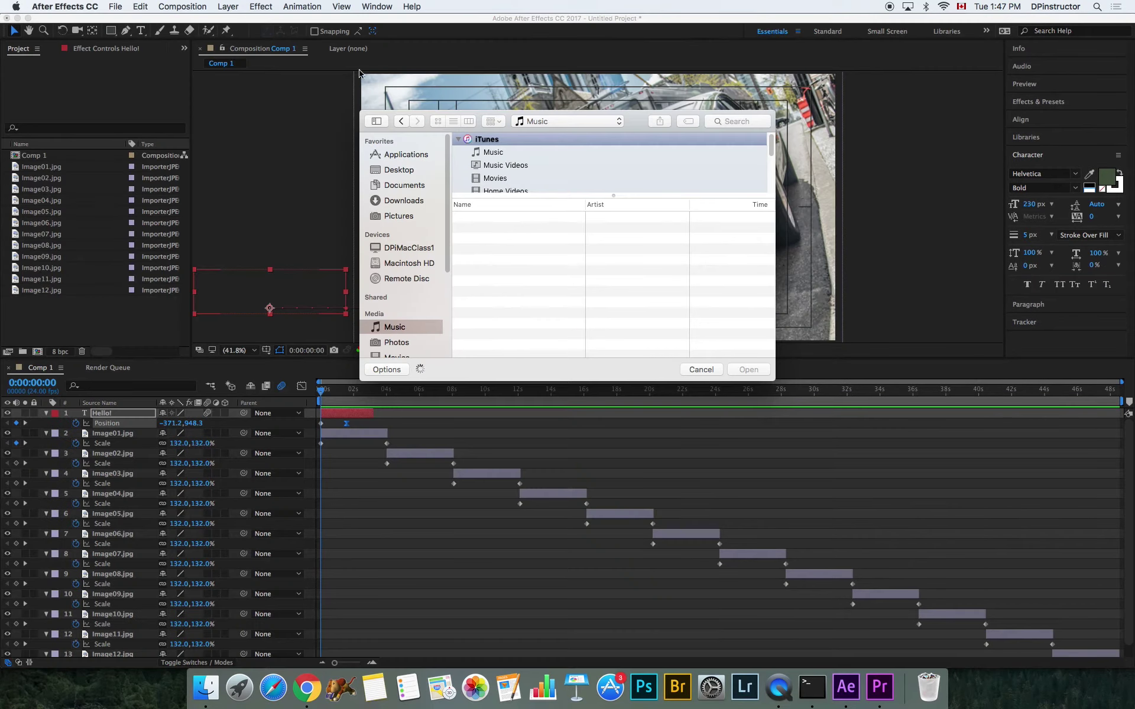
Return to After Effects and cancel the old import dialog
click(140, 6)
mouse_move(115, 6)
mouse_move(248, 170)
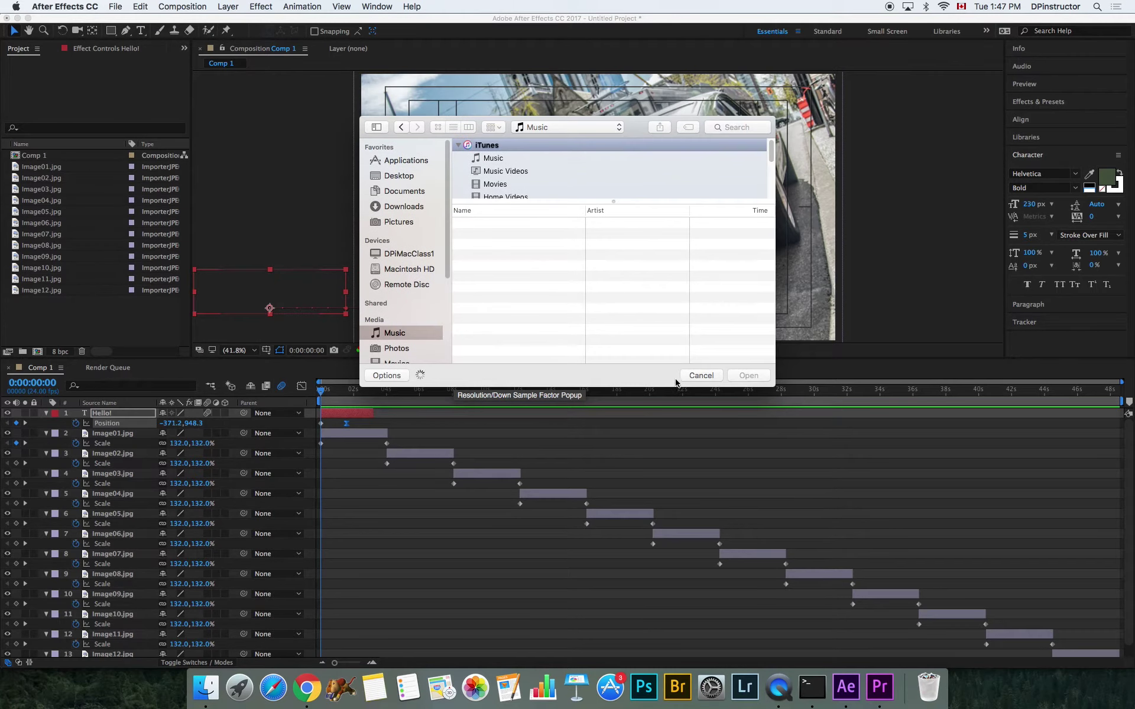
click(698, 371)
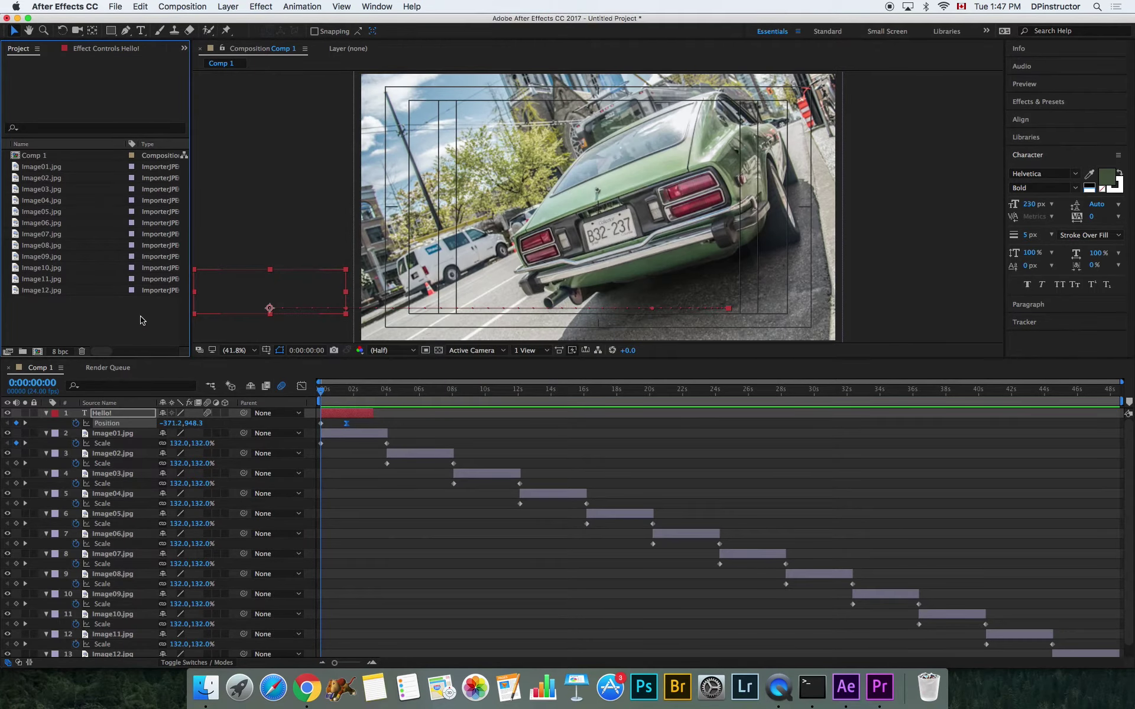
Import Borrtex_-_01_-_Faith.mp3 from Desktop › Scott › videos with Cmd+I
key(super+i)
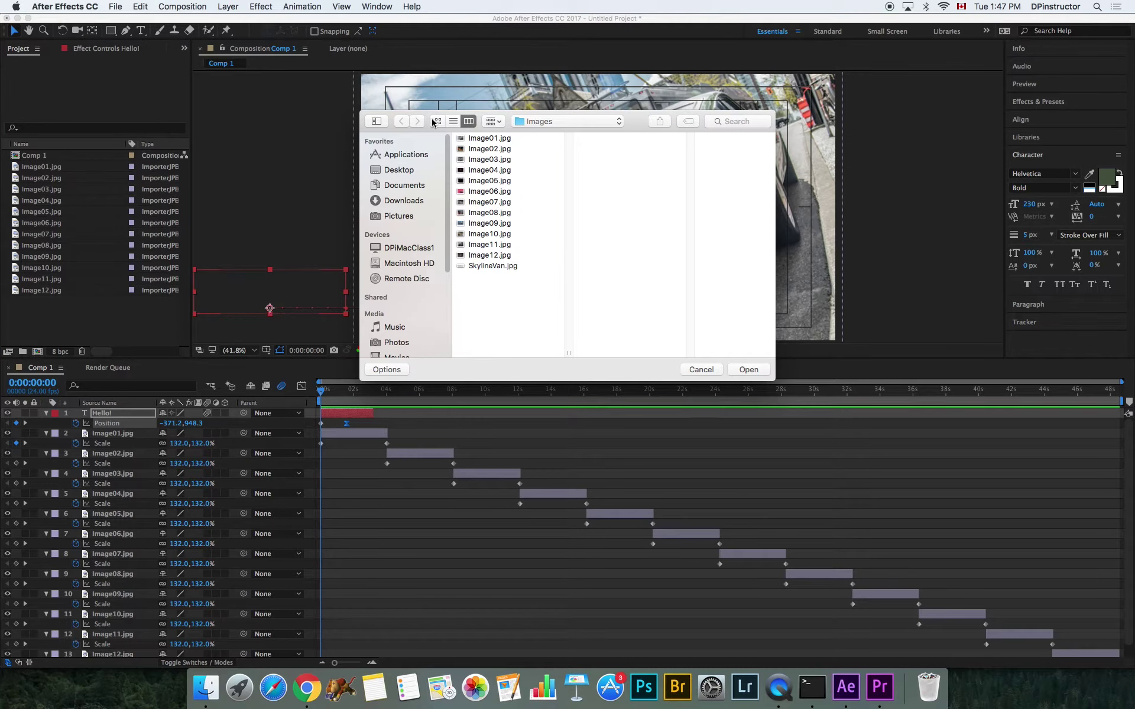
click(394, 171)
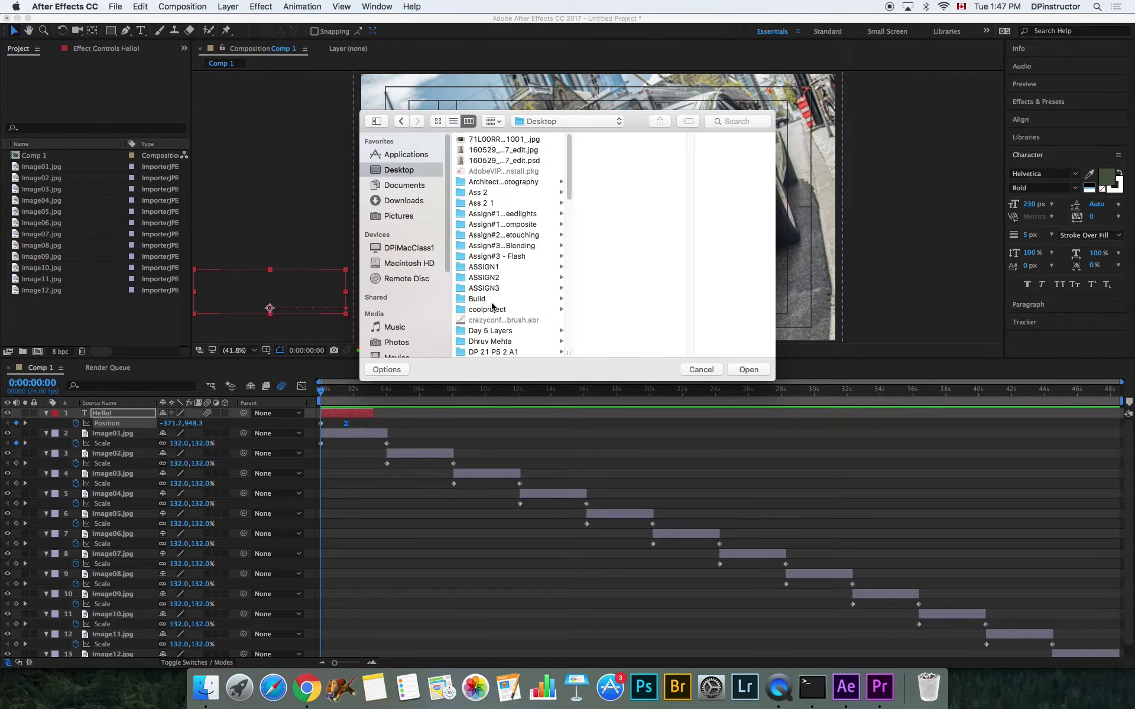
scroll(491, 328, down, 10)
click(488, 196)
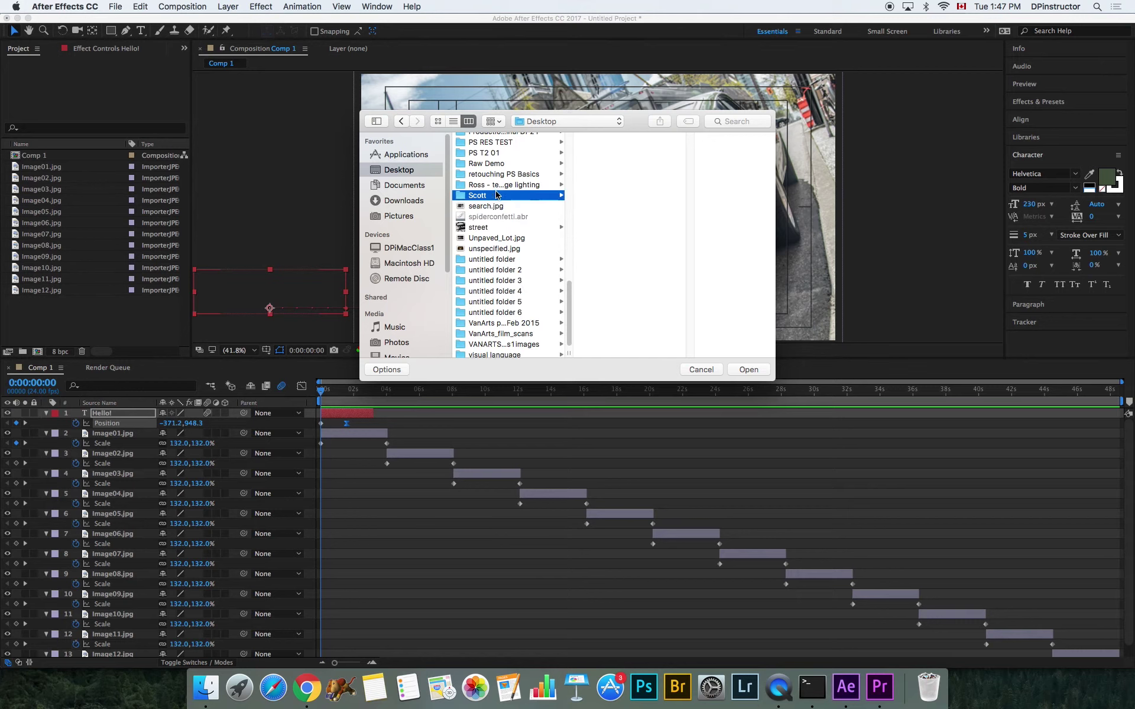
scroll(631, 178, up, 1)
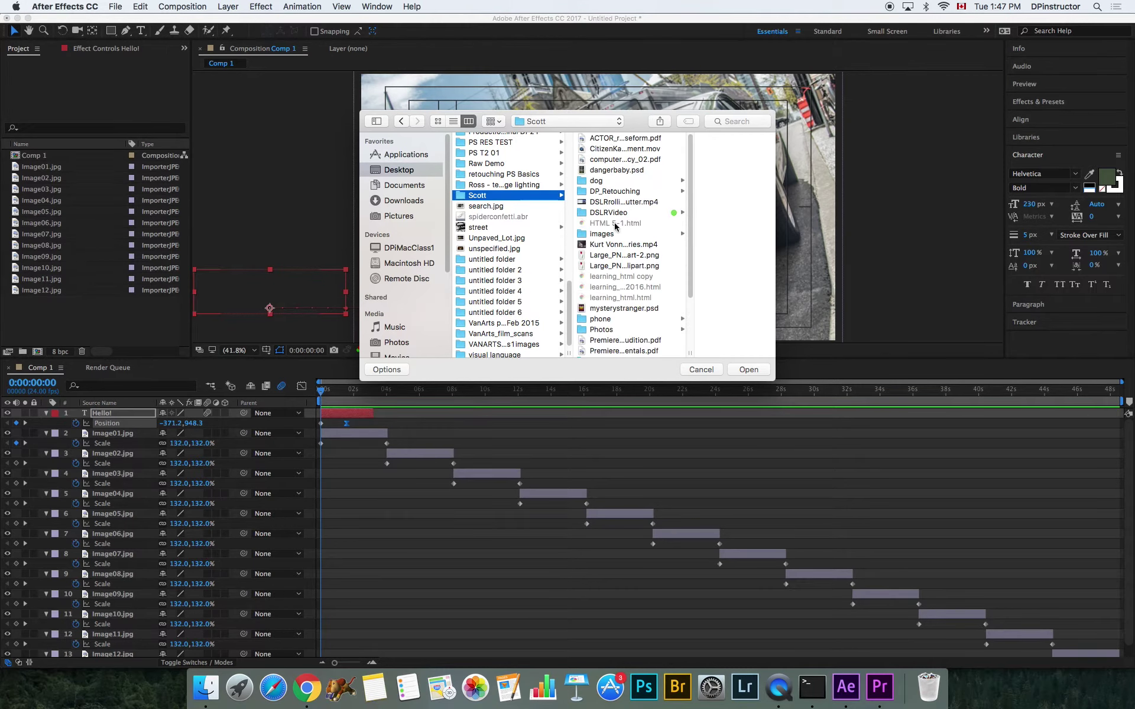
scroll(625, 282, down, 3)
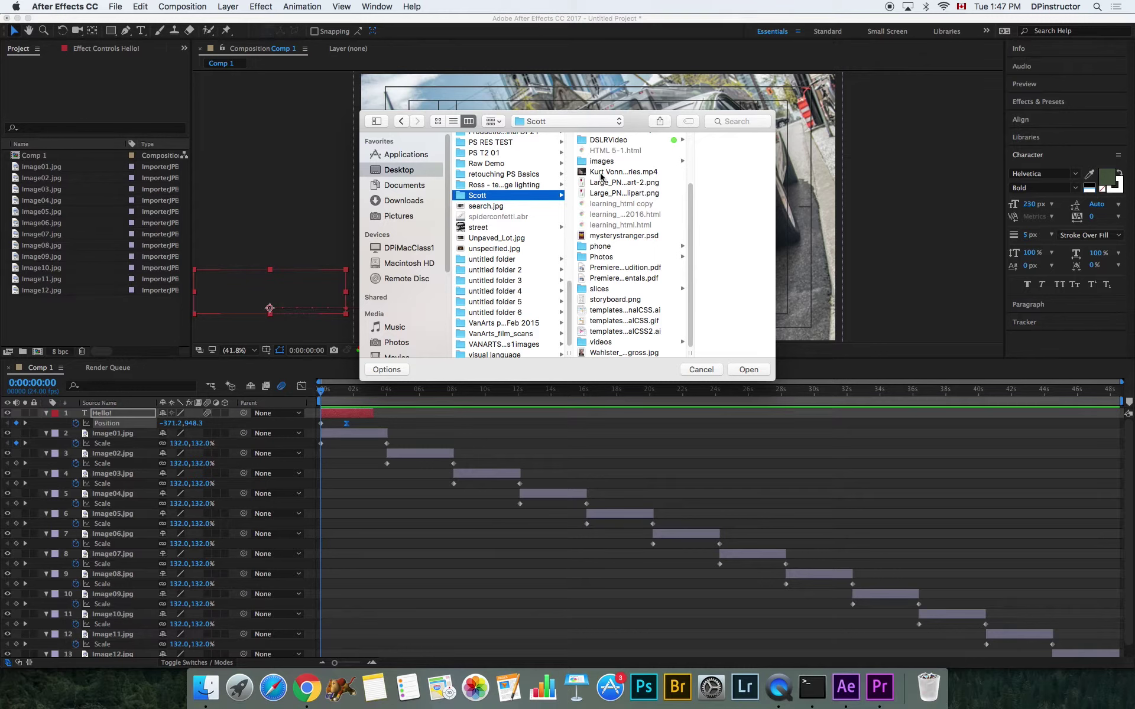
click(600, 342)
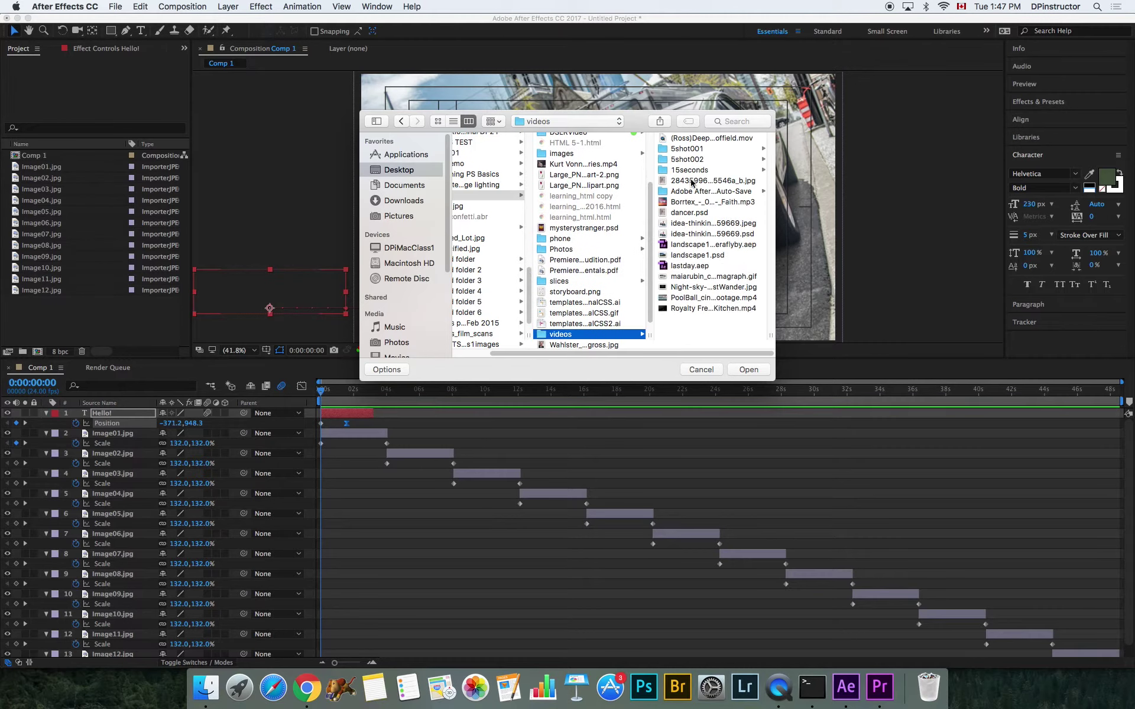
click(695, 202)
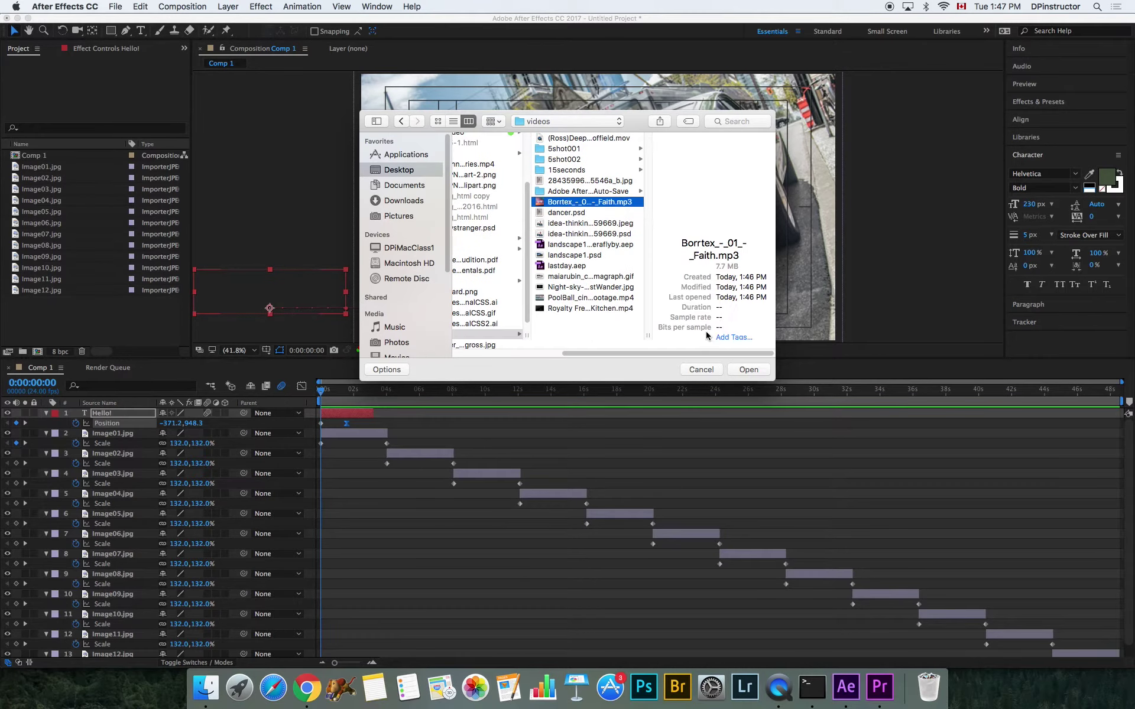
click(748, 369)
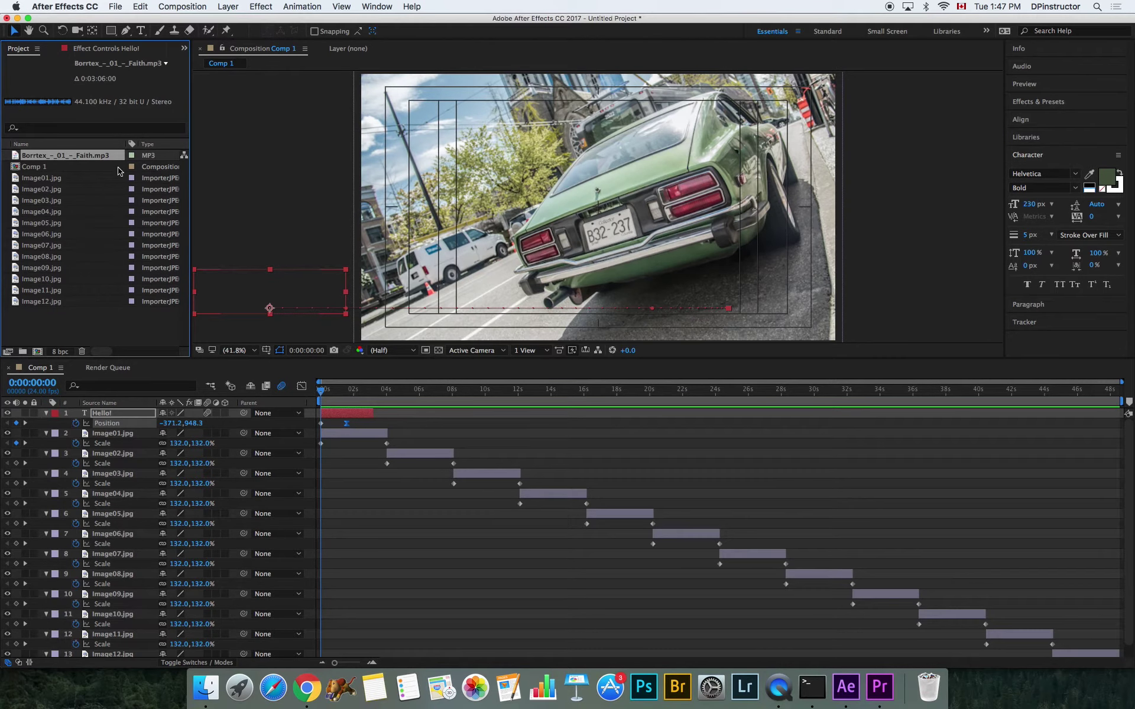
Drag the Faith MP3 into Comp 1's timeline and expand its Audio group to show the Waveform
drag(26, 160, 73, 435)
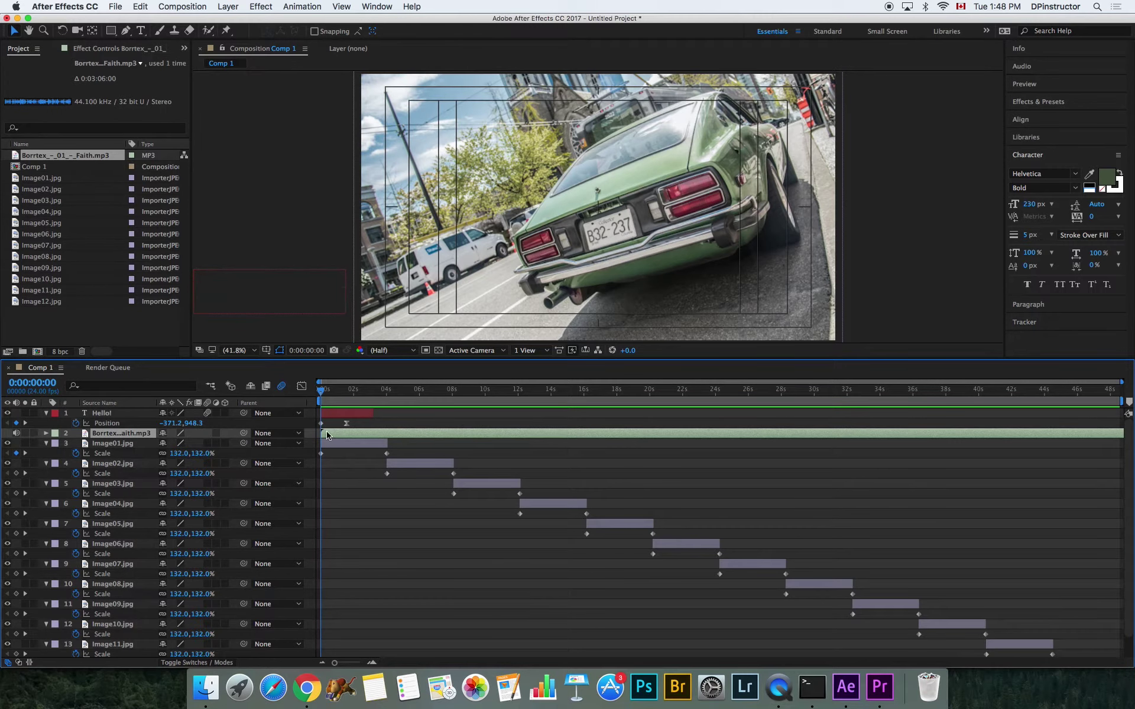
click(46, 433)
click(57, 444)
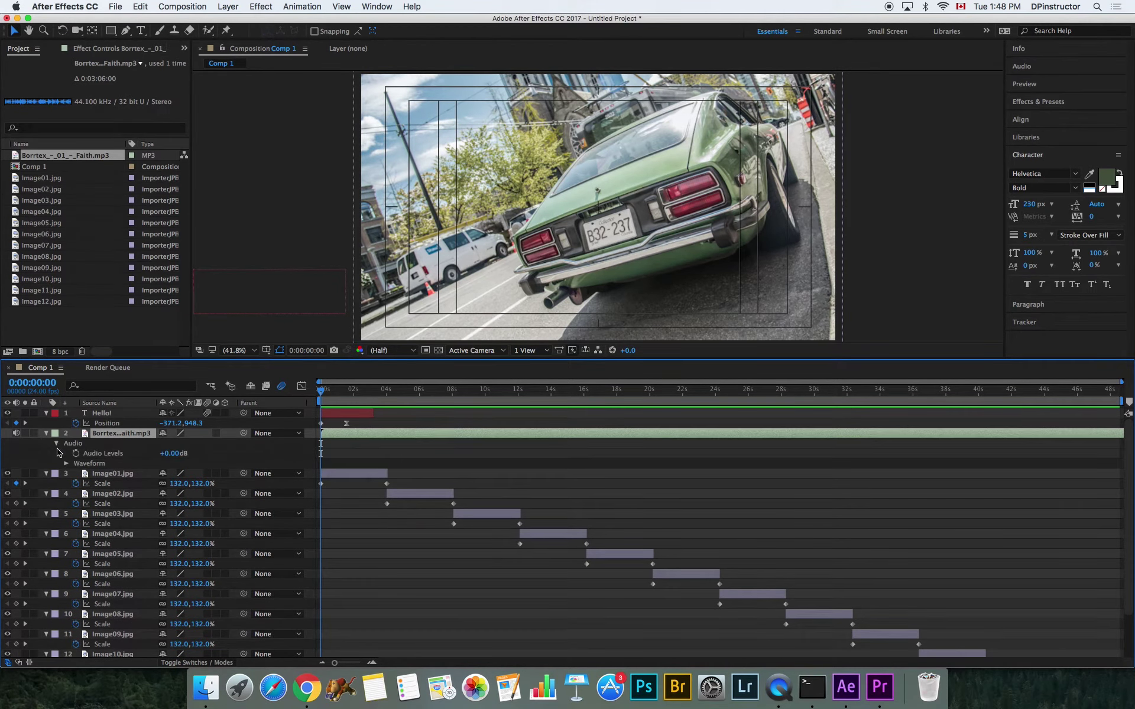
click(66, 463)
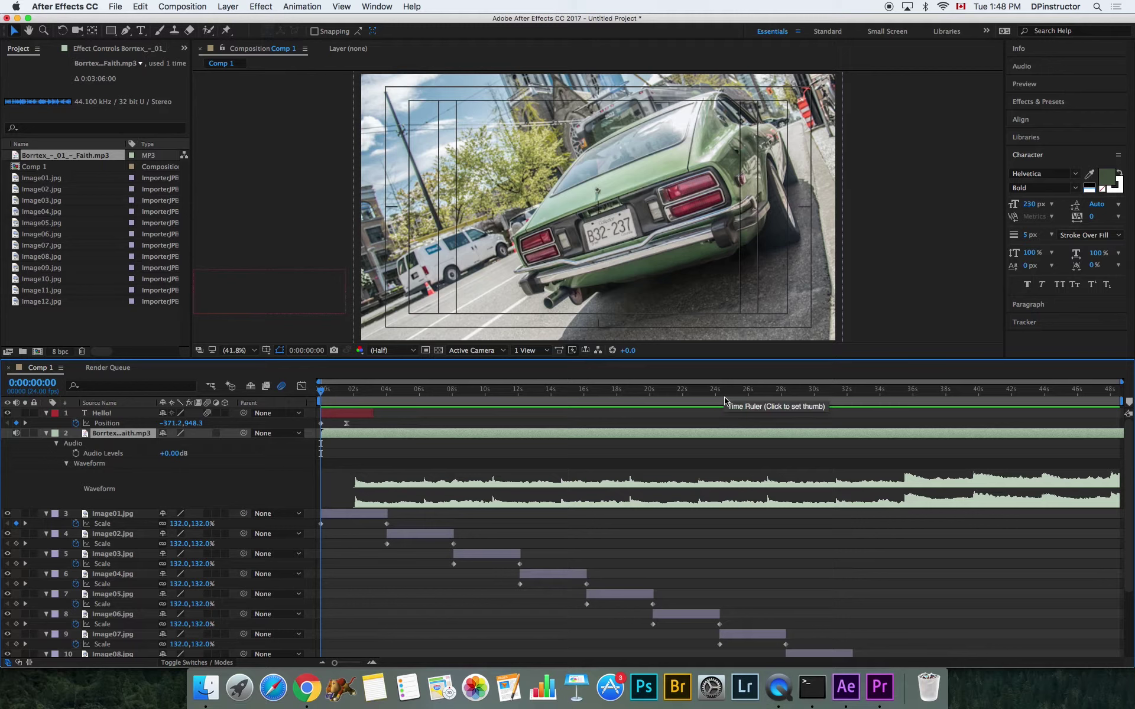
Start the music at 0 seconds, preview, then slide Image02 to begin at 0:00:04:07
drag(725, 407, 685, 436)
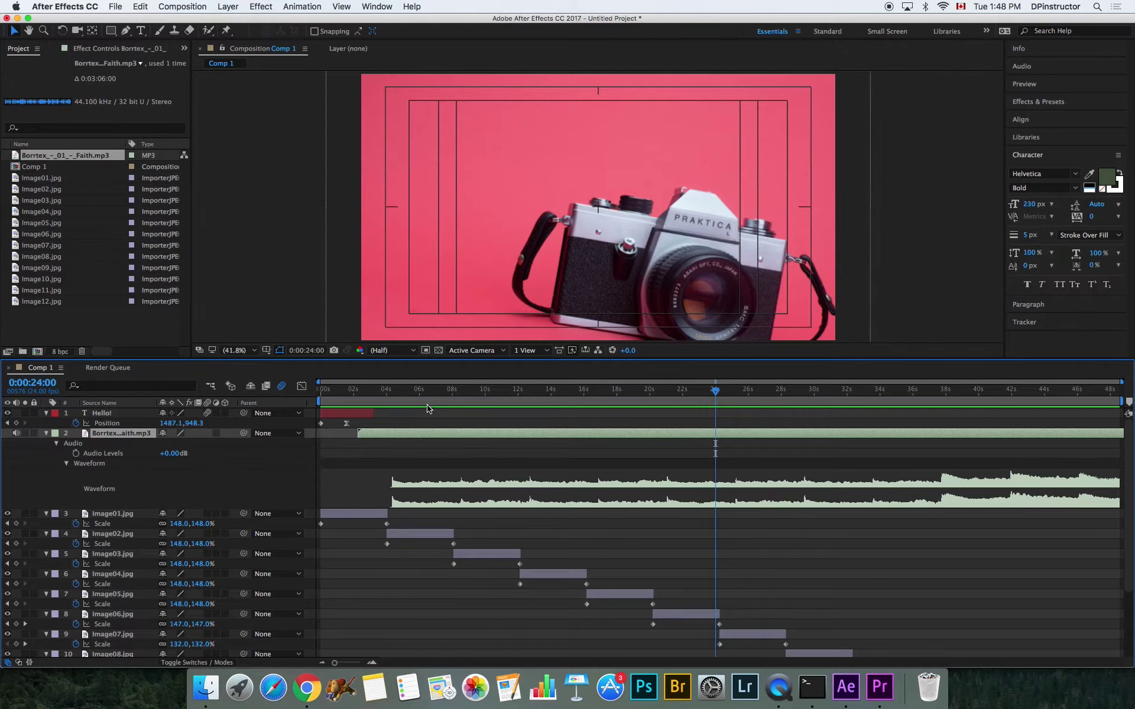
drag(437, 437, 376, 437)
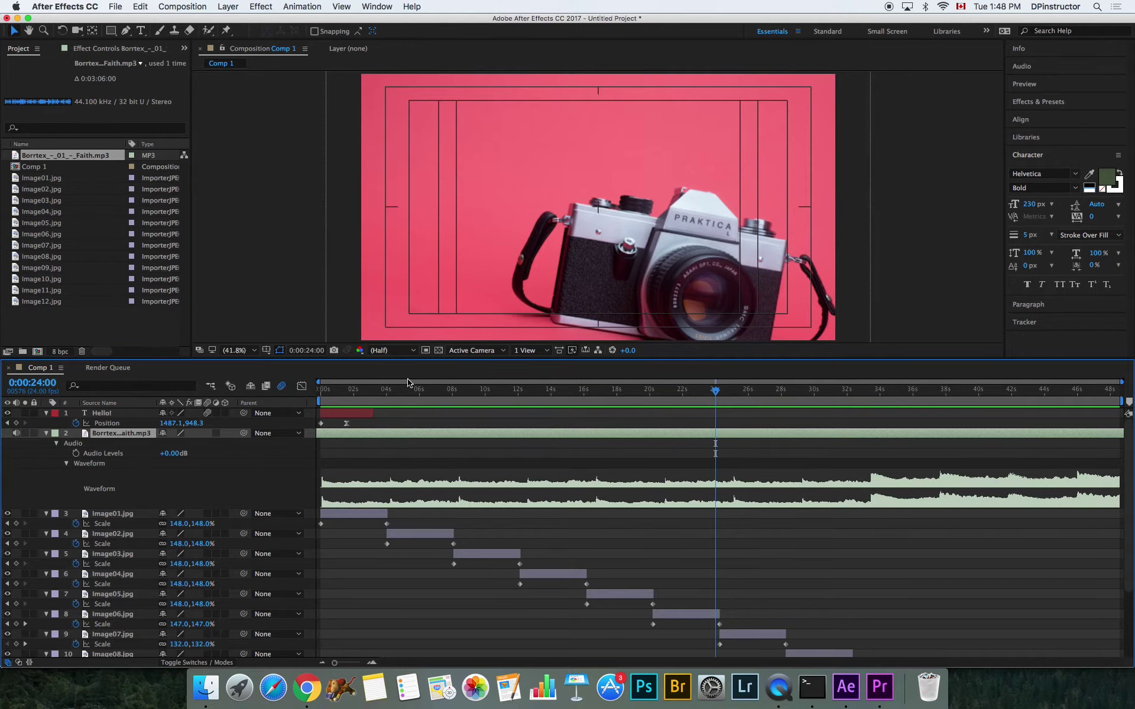
key(Home)
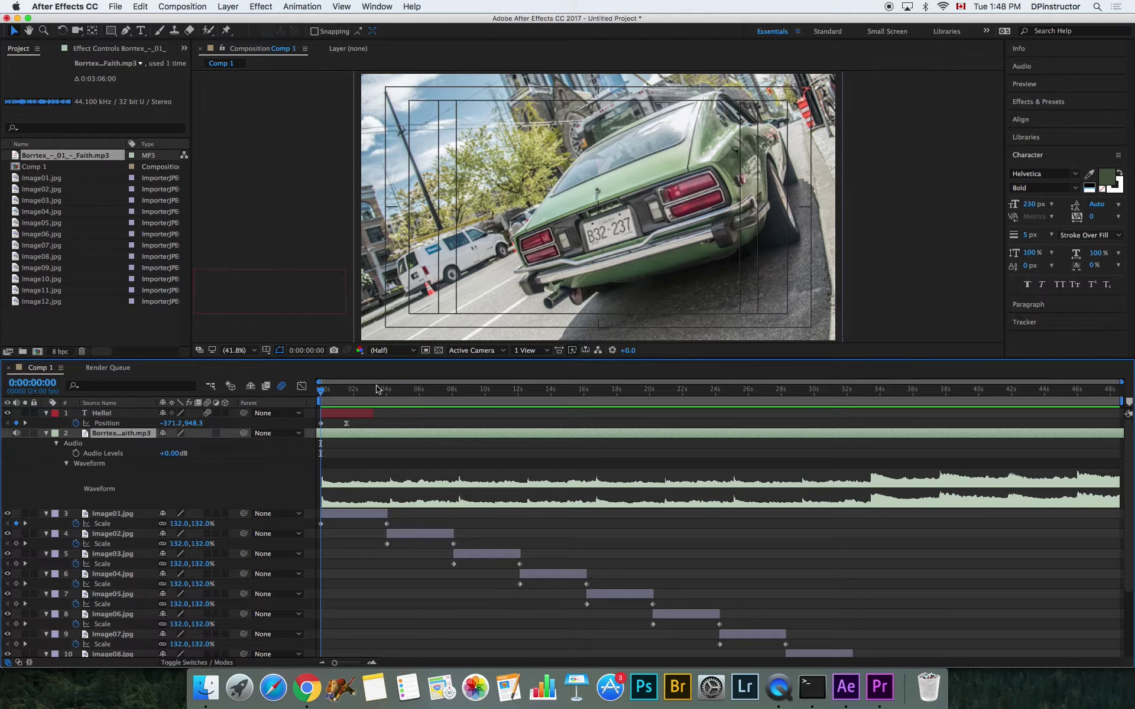
key(space)
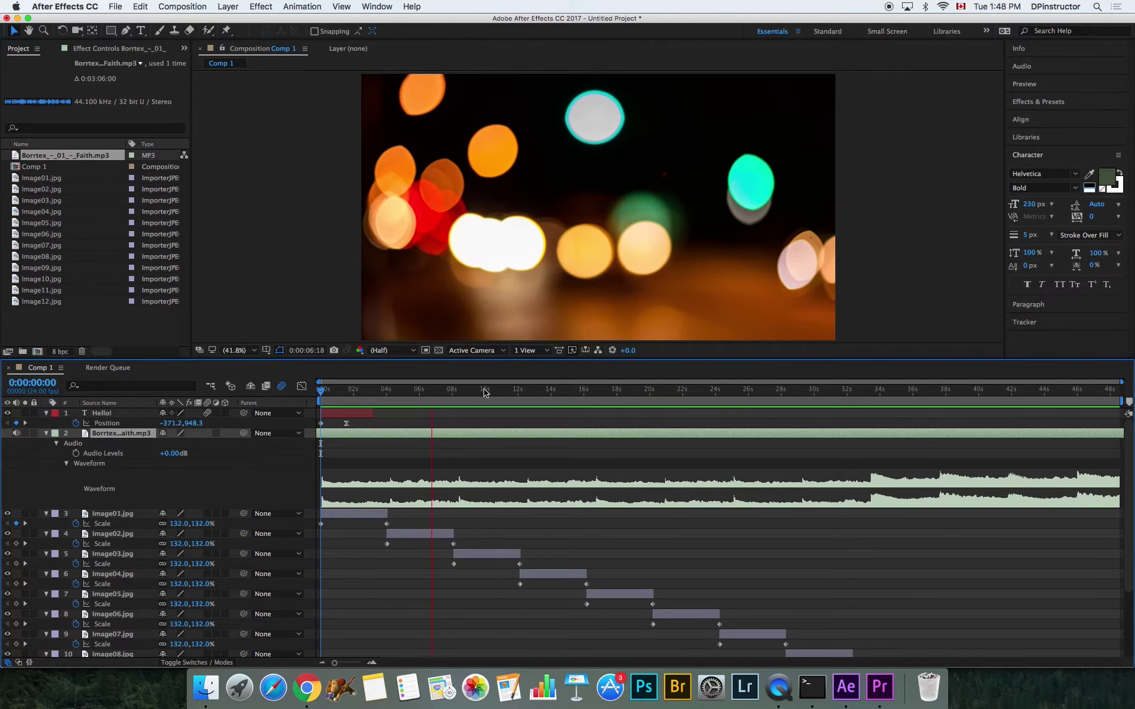
key(space)
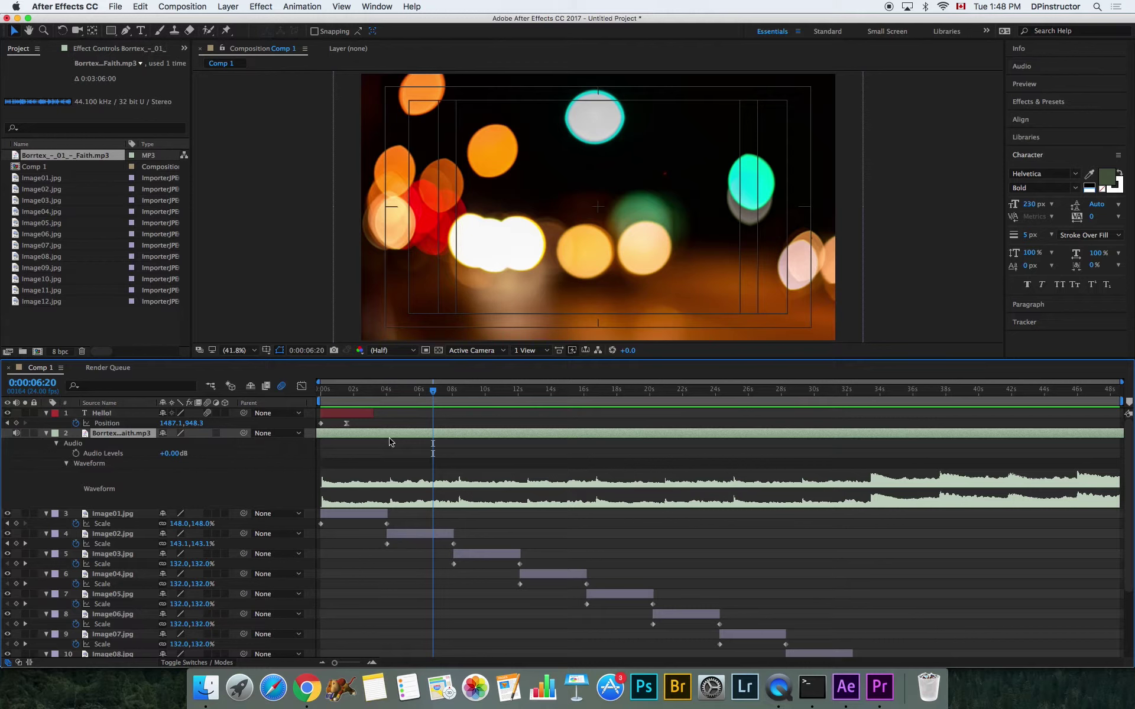
click(390, 394)
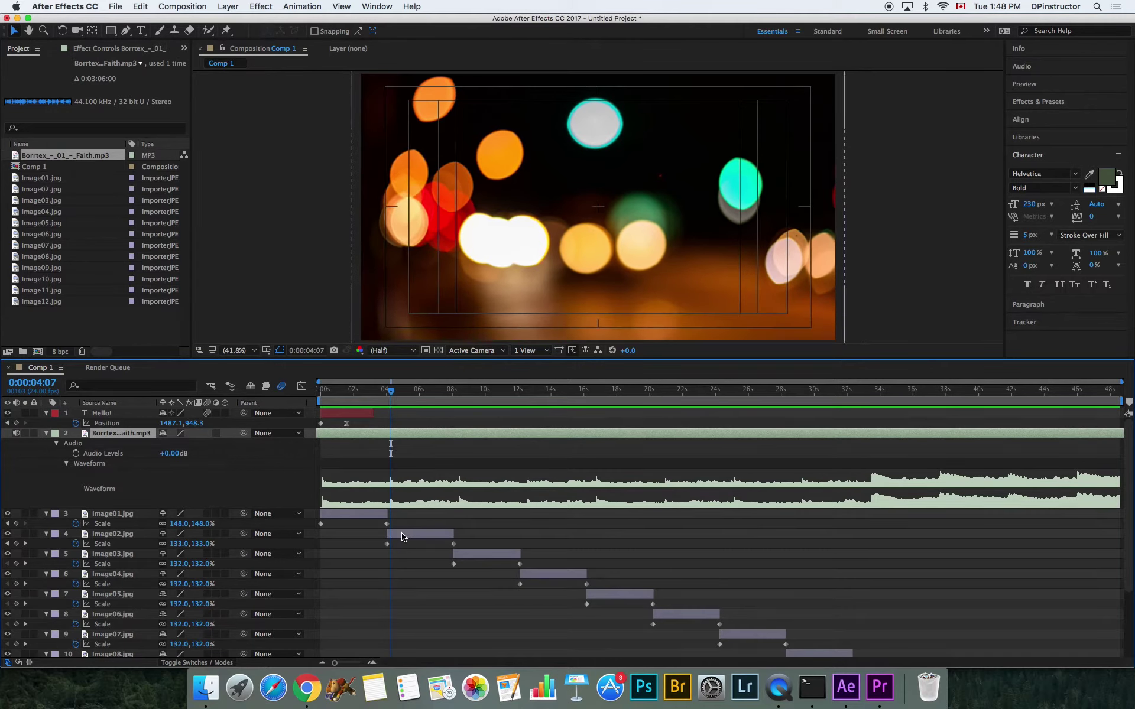
drag(402, 537, 390, 515)
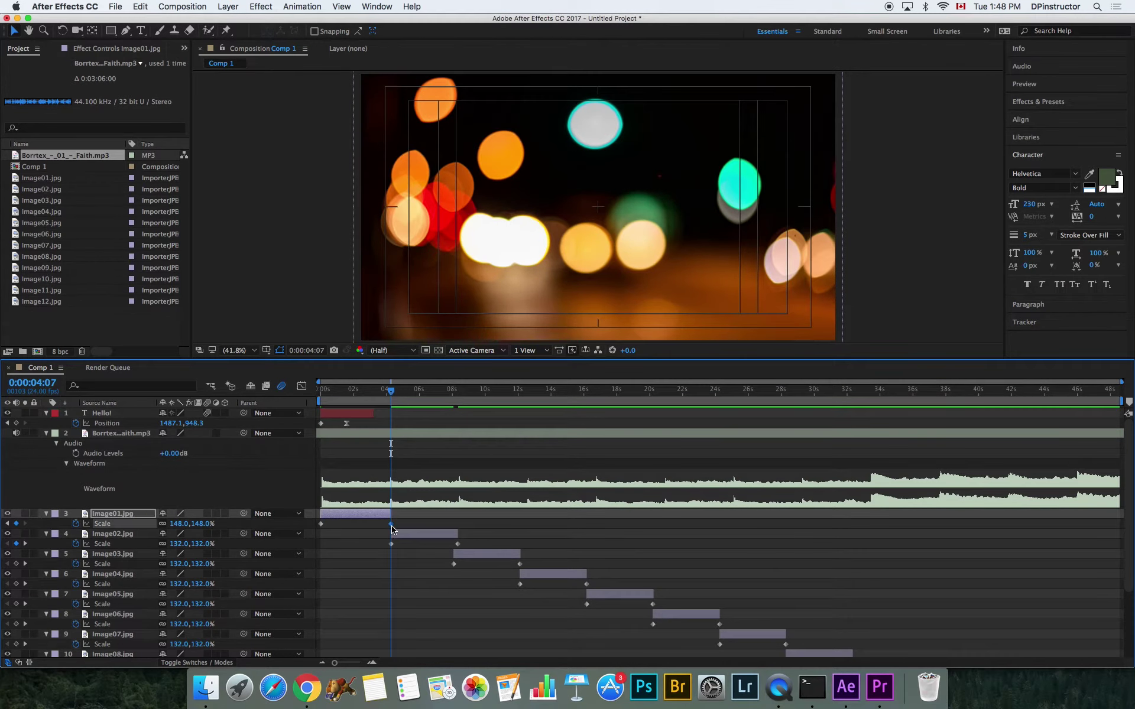
Move Image03 to start right where Image02 ends, just past 8 seconds
click(459, 535)
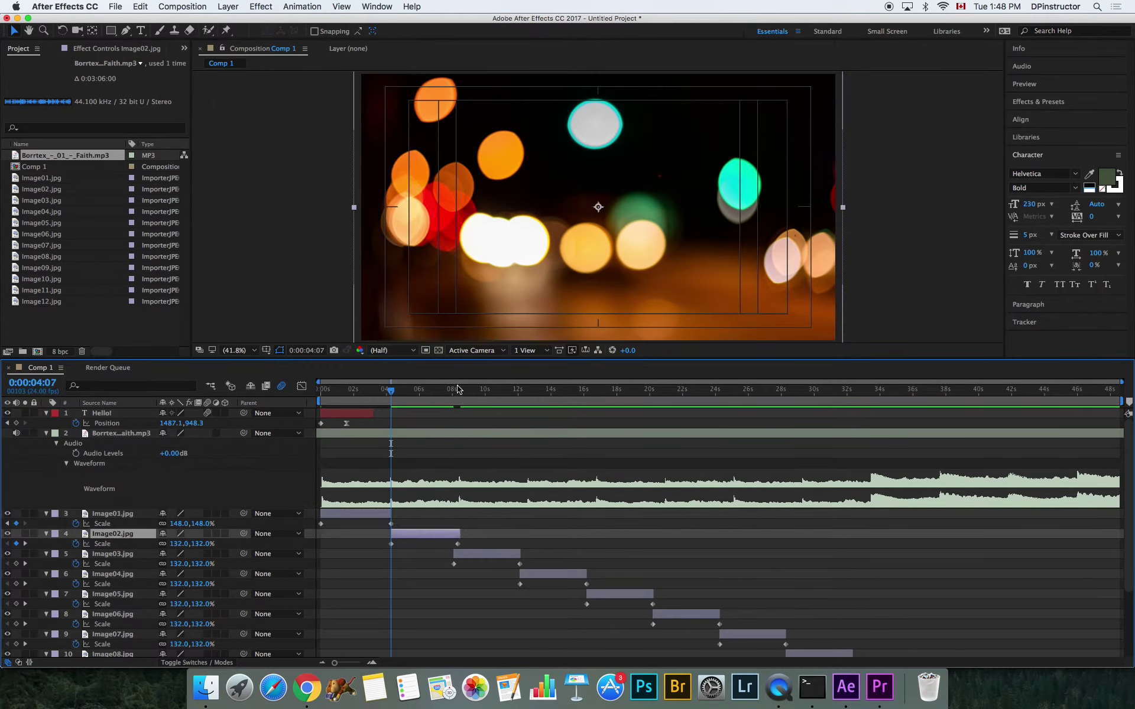
drag(458, 389, 460, 399)
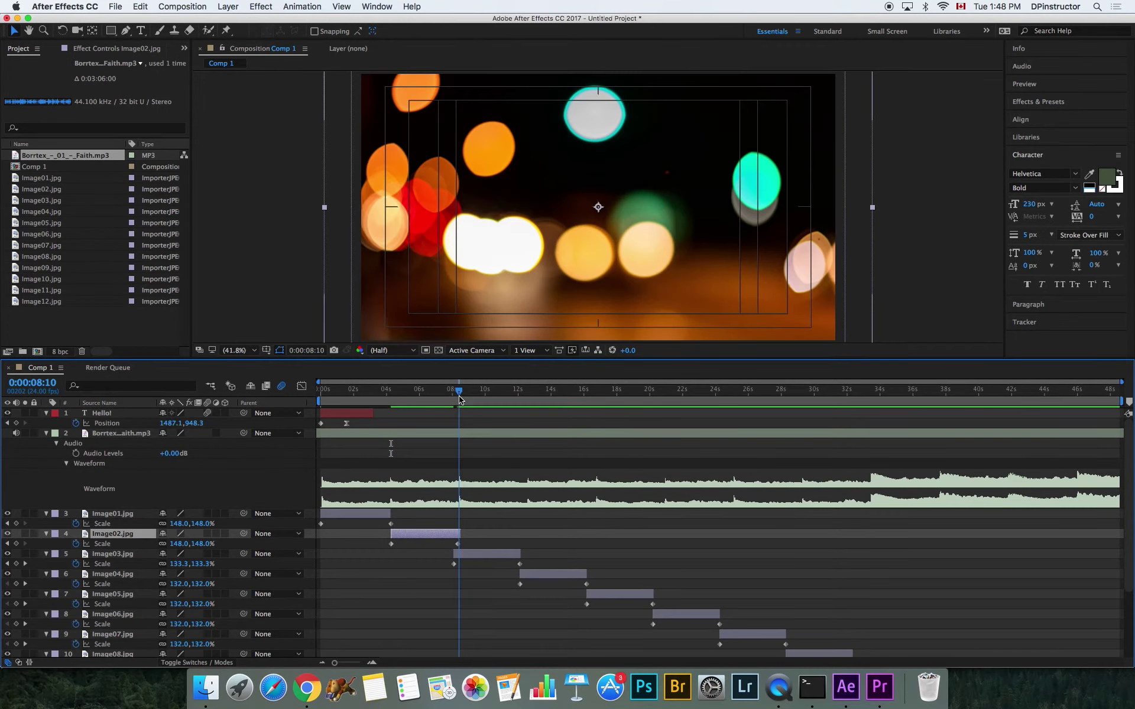
drag(460, 559, 459, 544)
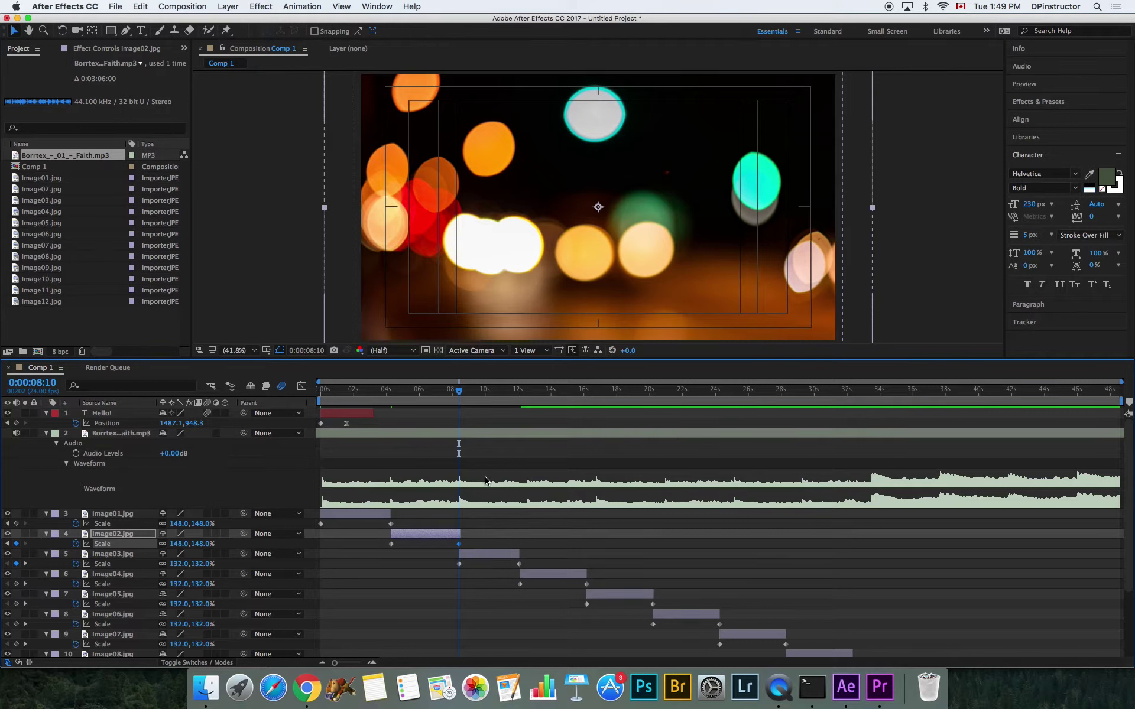
Preview the slideshow's opening from about 1 second
click(390, 391)
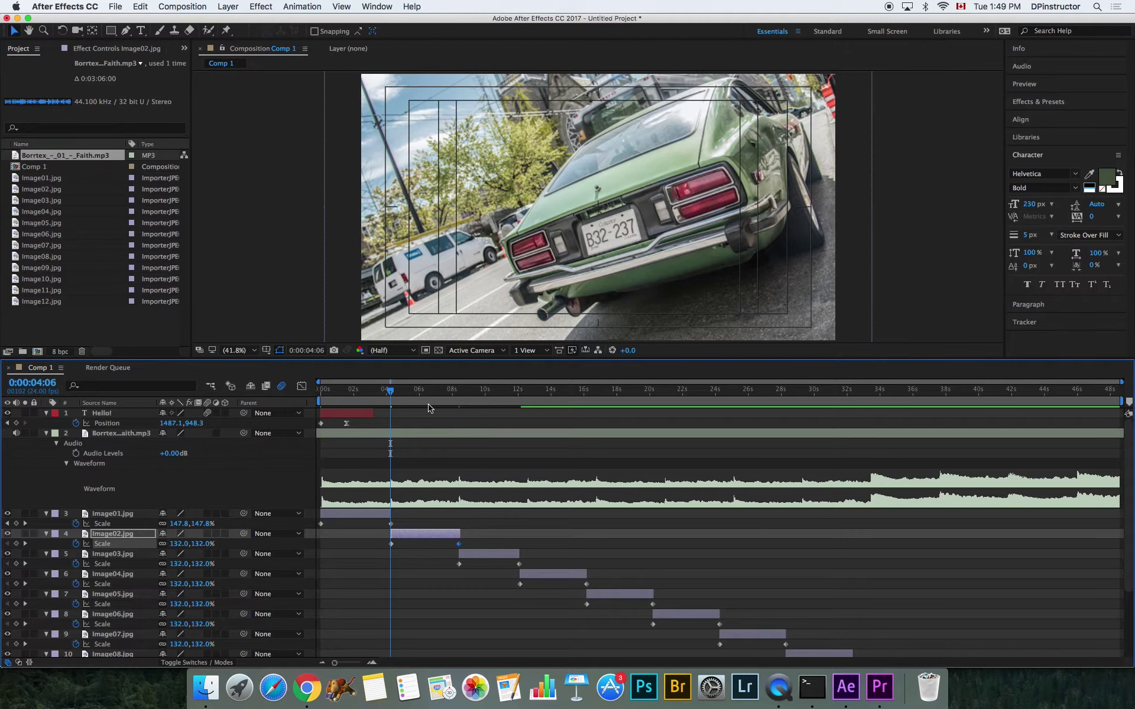
drag(380, 399, 350, 402)
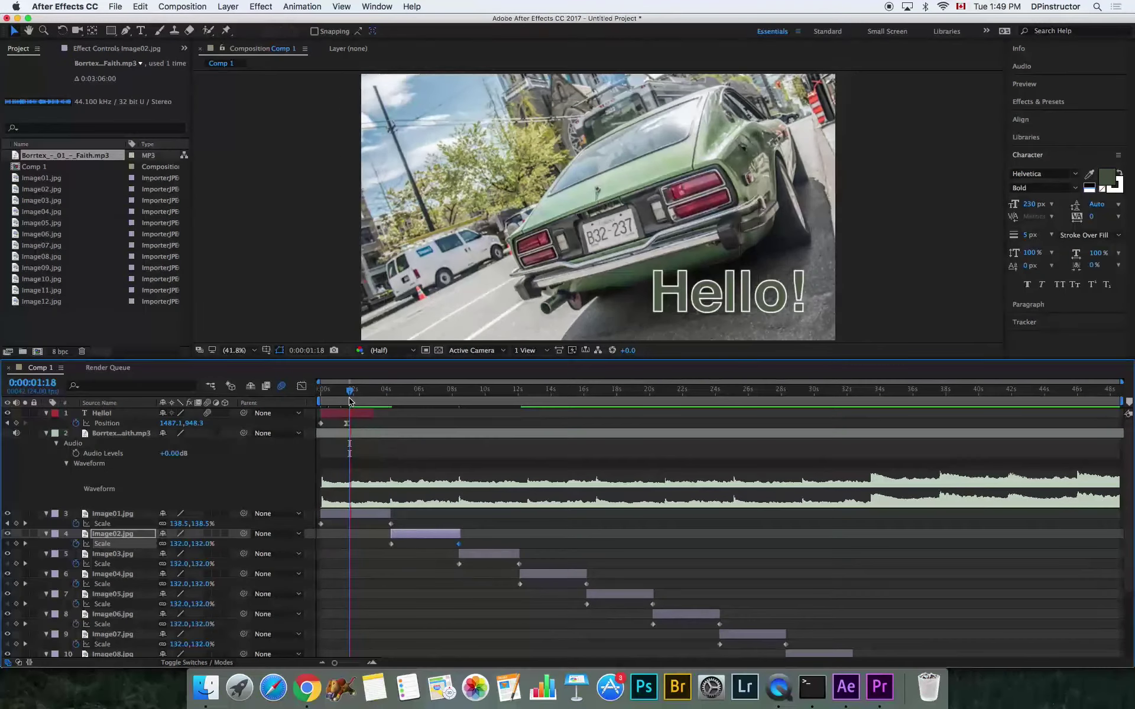
key(space)
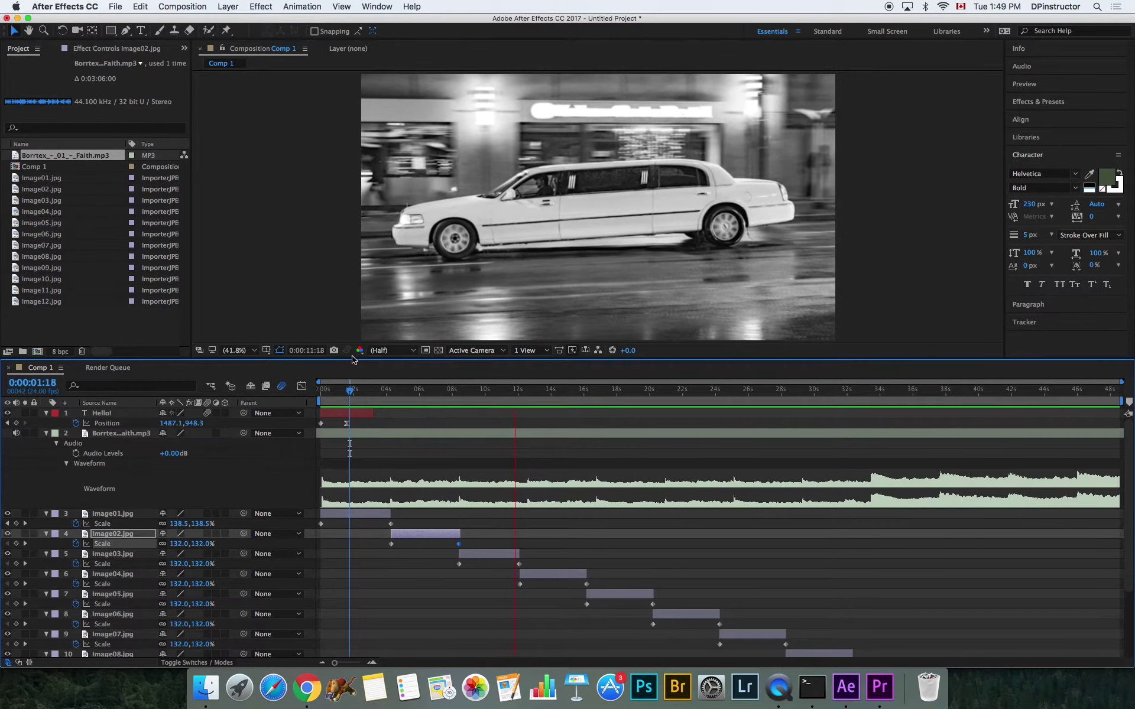
key(space)
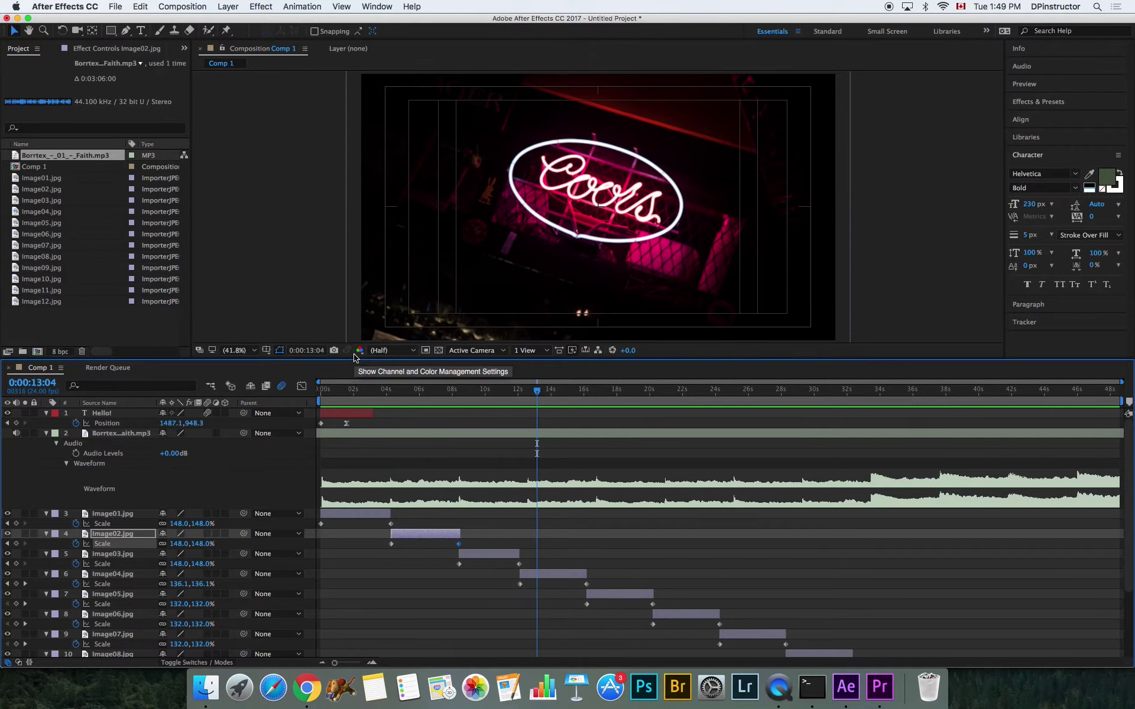
Keyframe the music's Audio Levels at full volume near 43 seconds
click(75, 454)
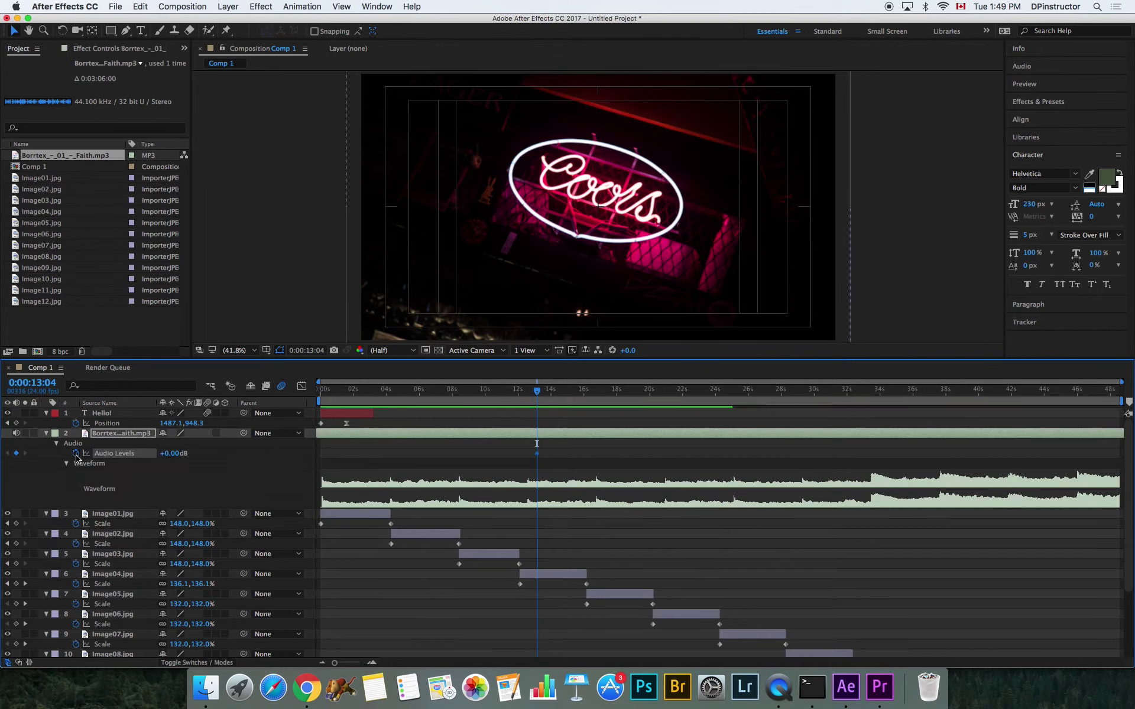
drag(542, 456, 890, 460)
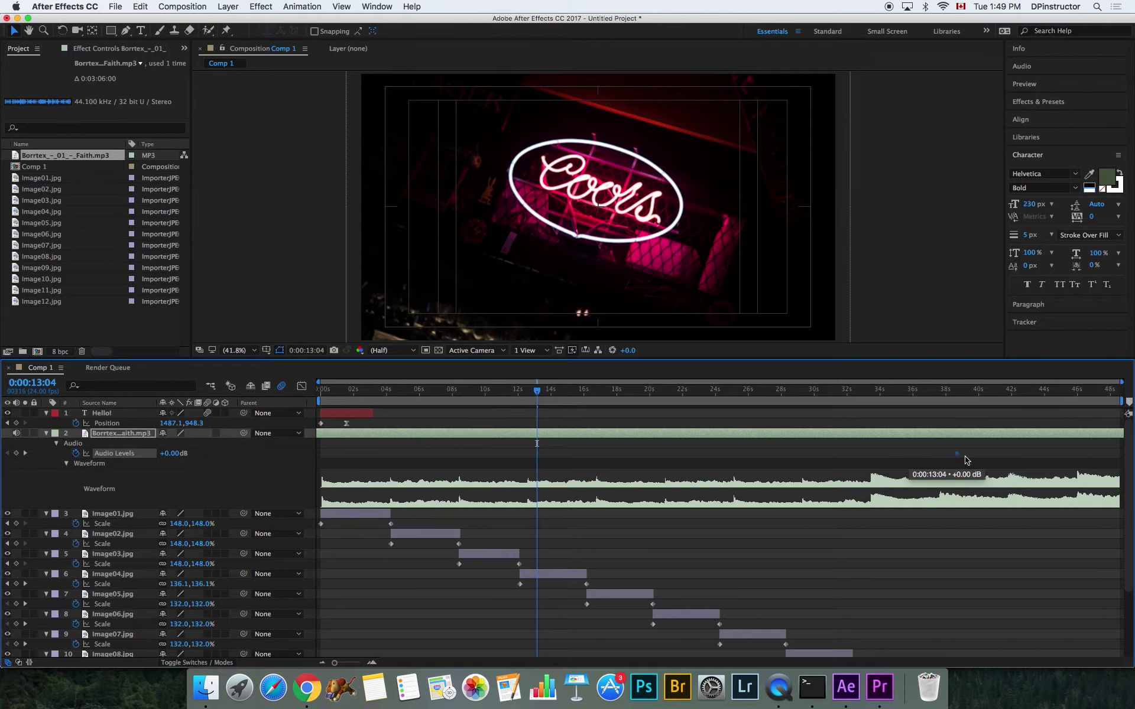
drag(966, 460, 1027, 459)
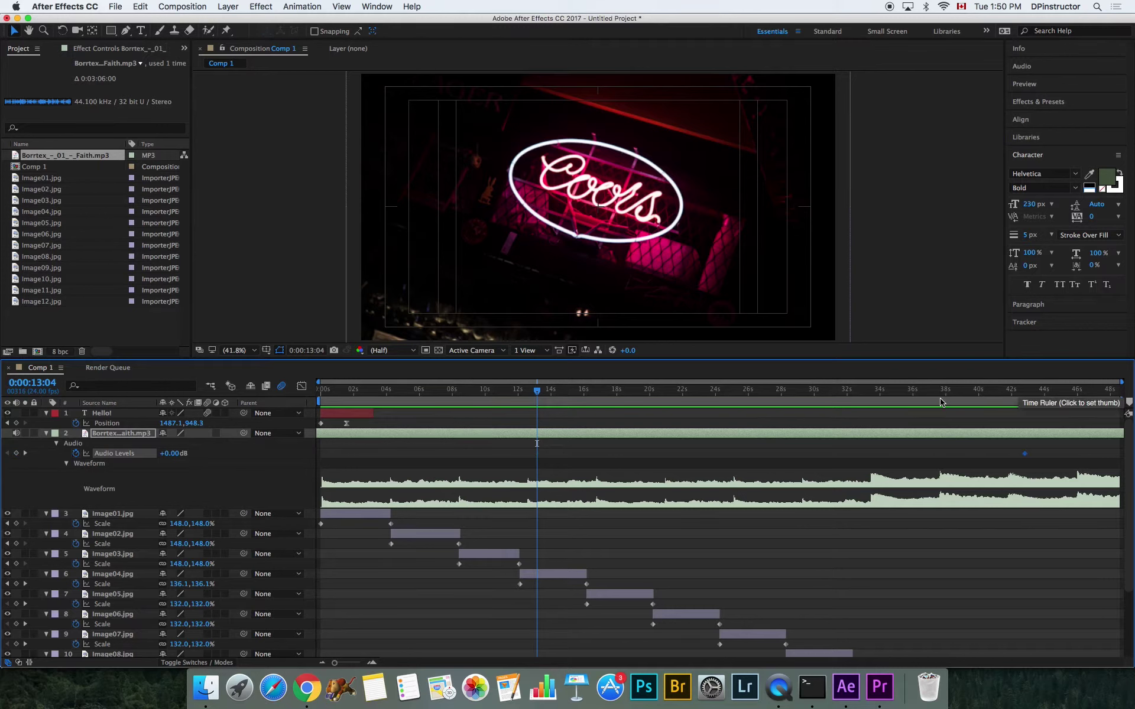
click(1024, 399)
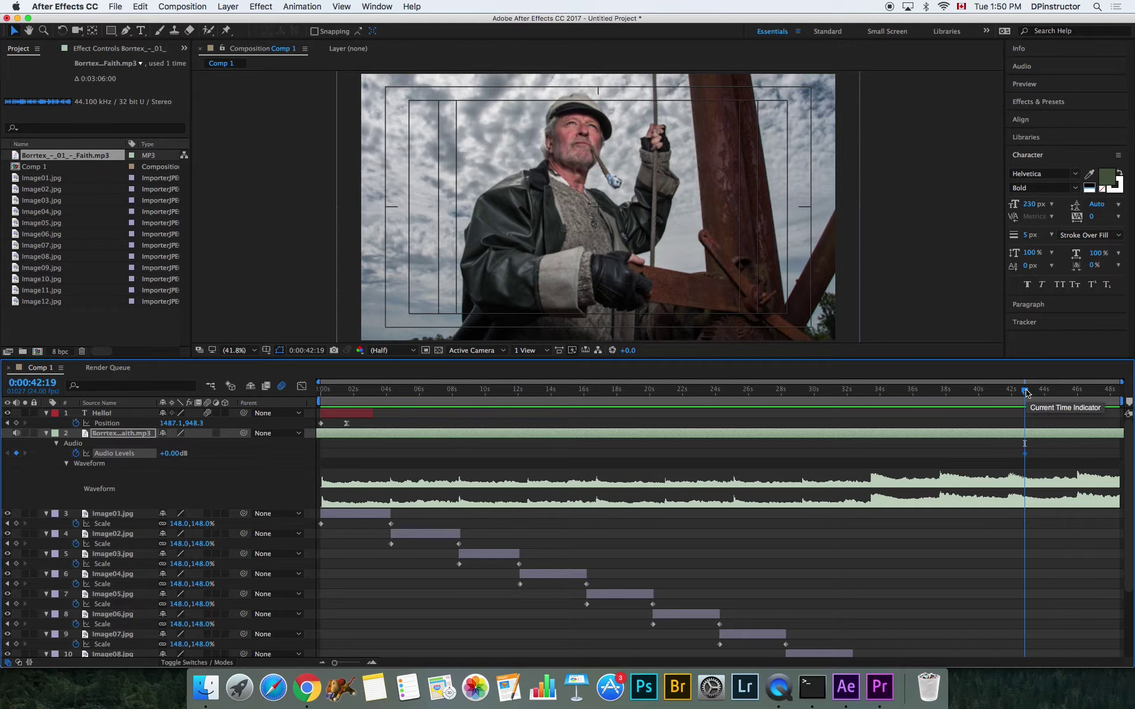
drag(1026, 393, 1025, 392)
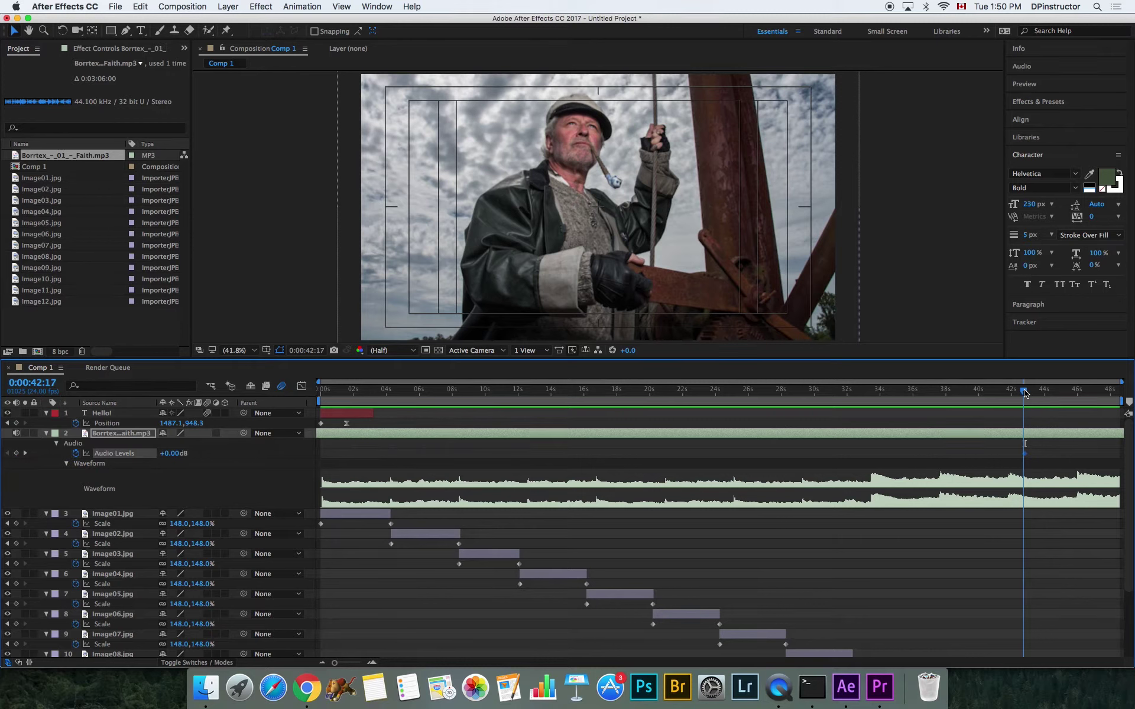
drag(1025, 393, 1118, 396)
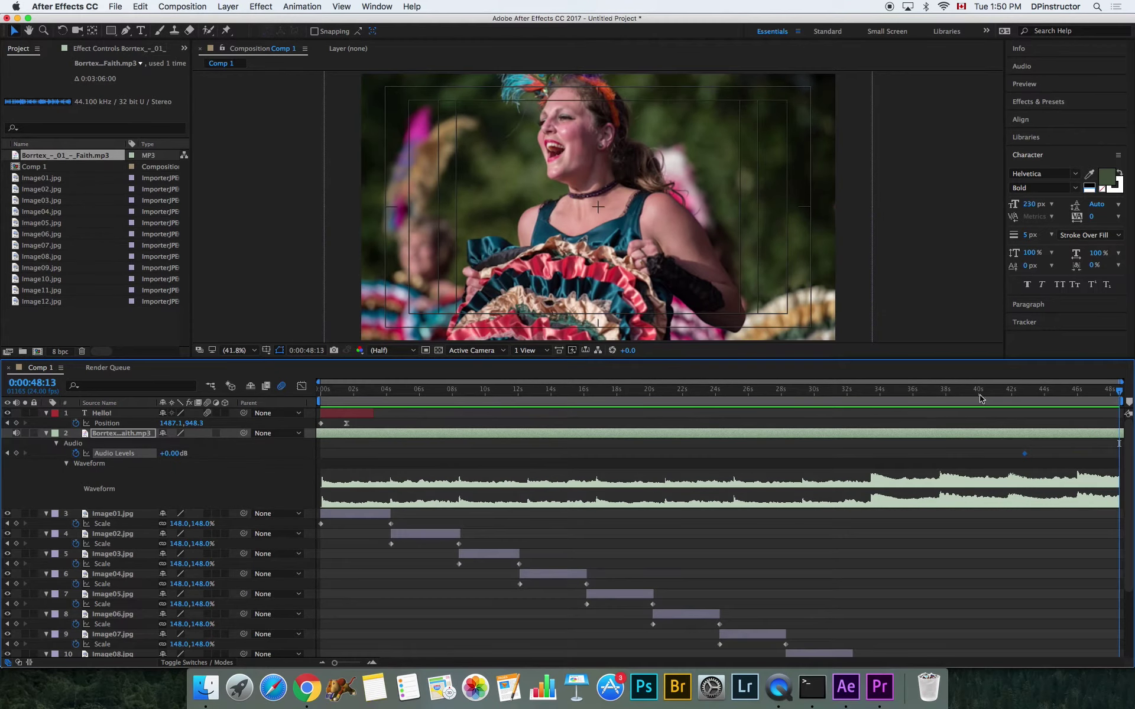
Set Audio Levels to -42 dB at the end and preview the fade-out from 43 seconds
click(169, 453)
text(-6)
key(Return)
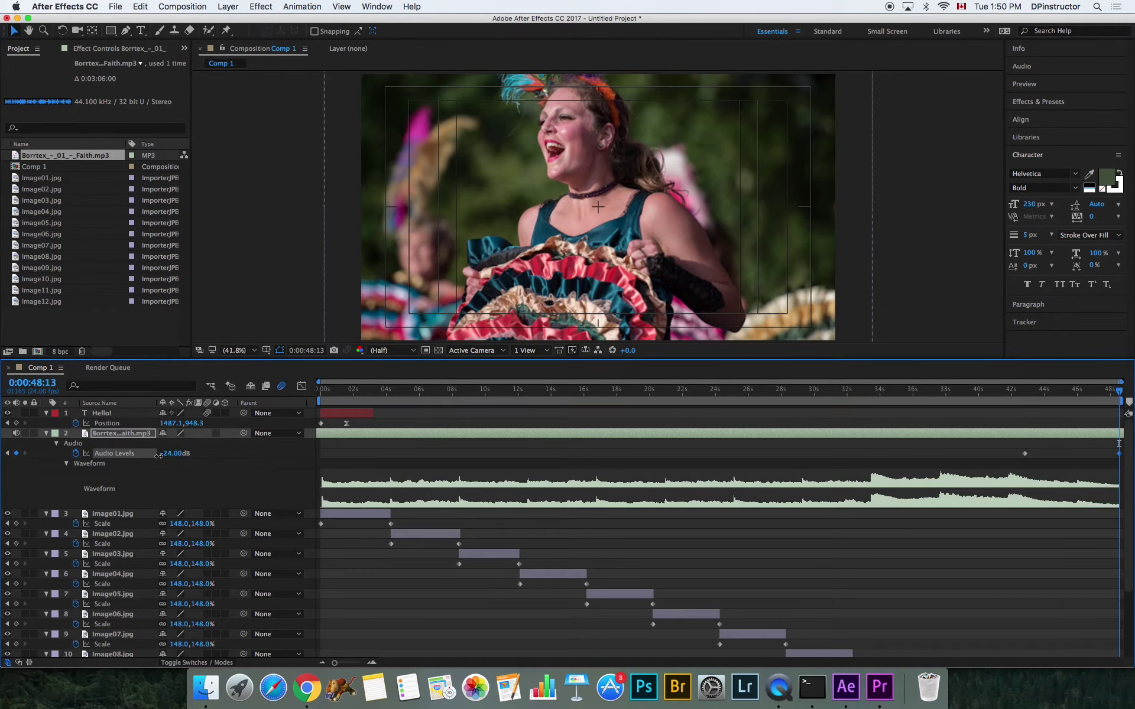
drag(169, 455, 113, 454)
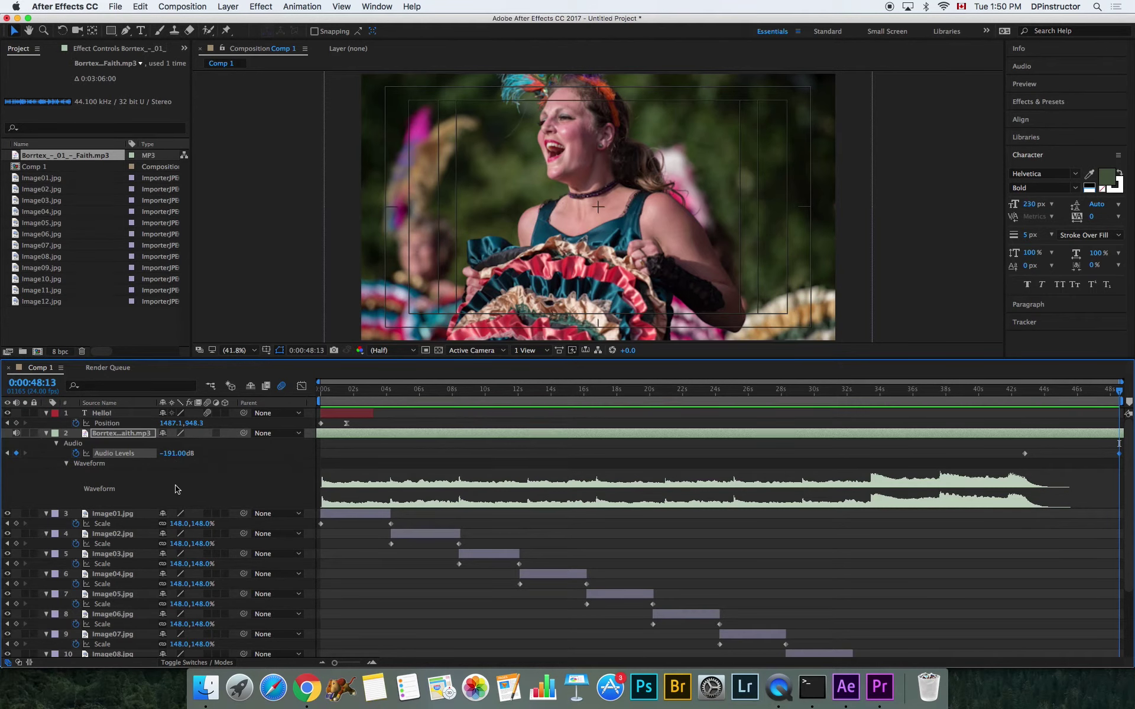
drag(173, 453, 435, 466)
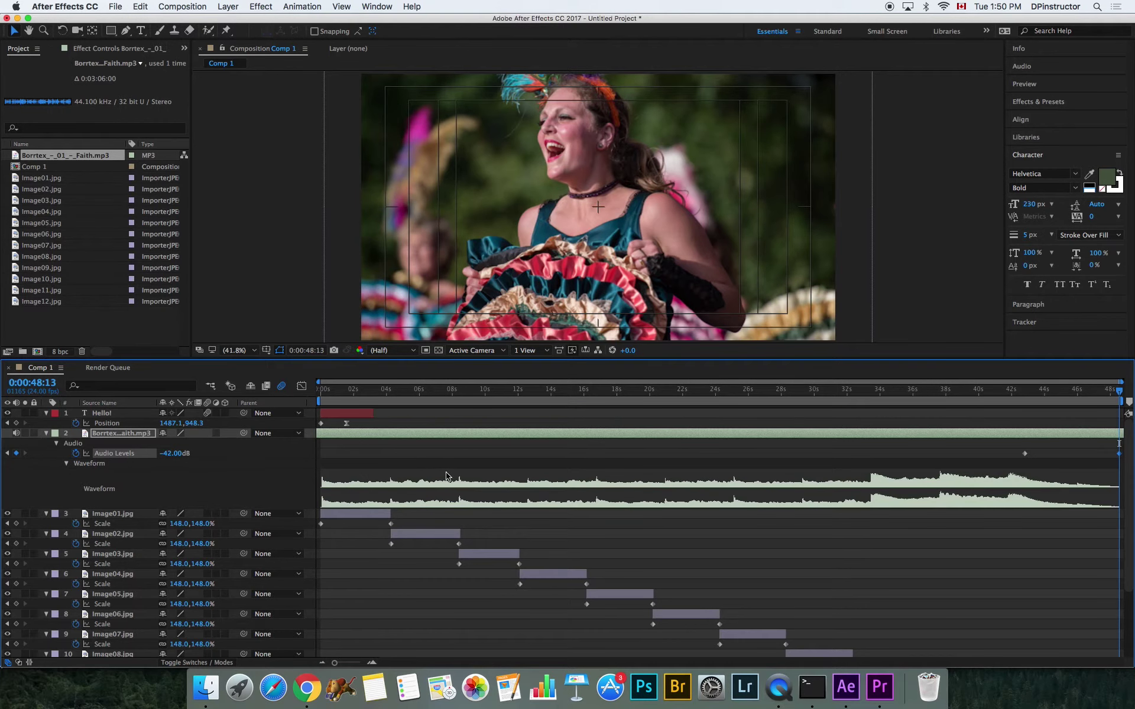
click(1040, 393)
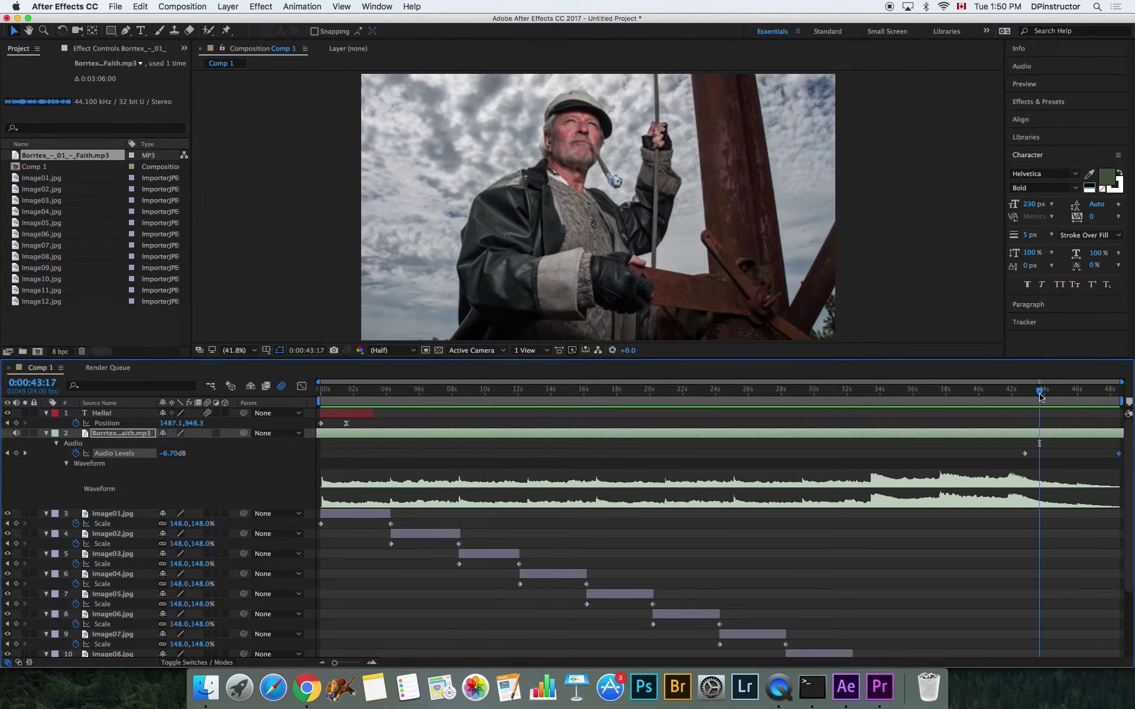
key(space)
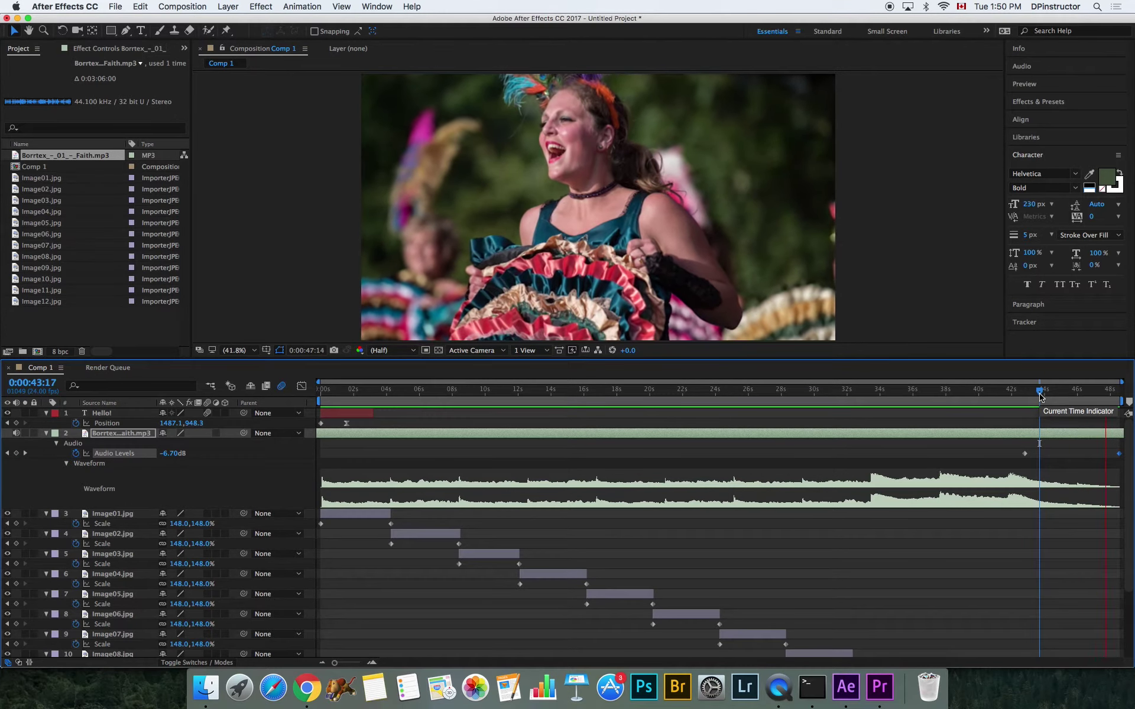
key(space)
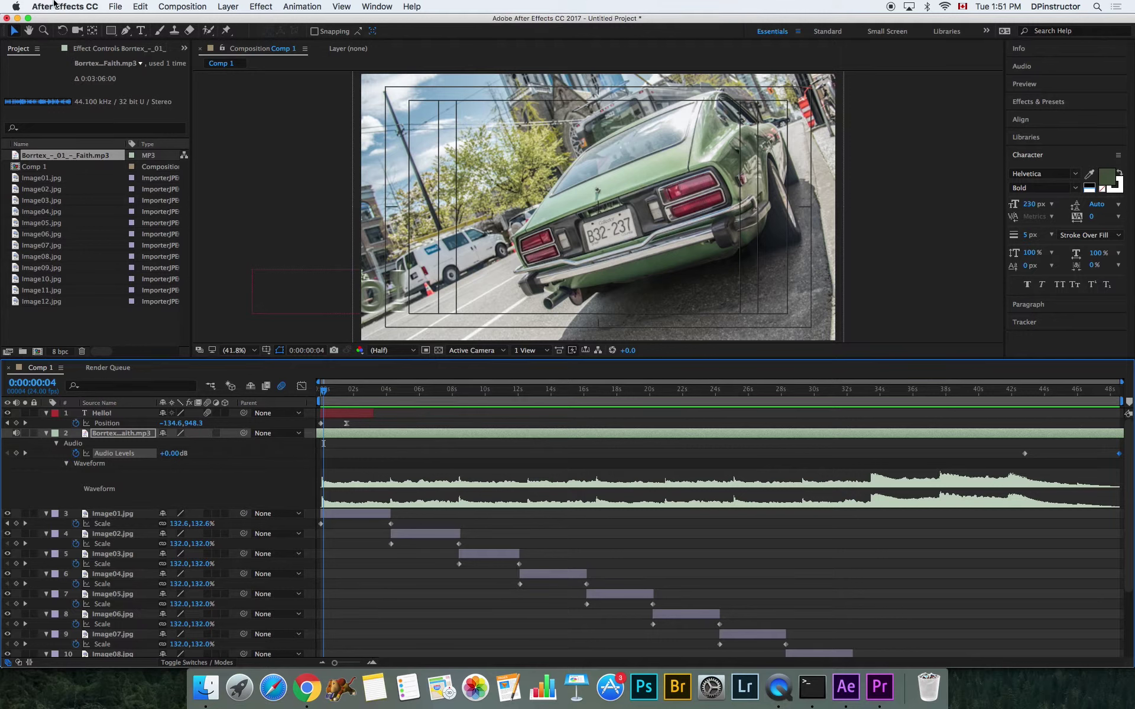
Glance at the File menu, then scrub to about 0:00:16:23 to show the black-and-white portrait
click(120, 7)
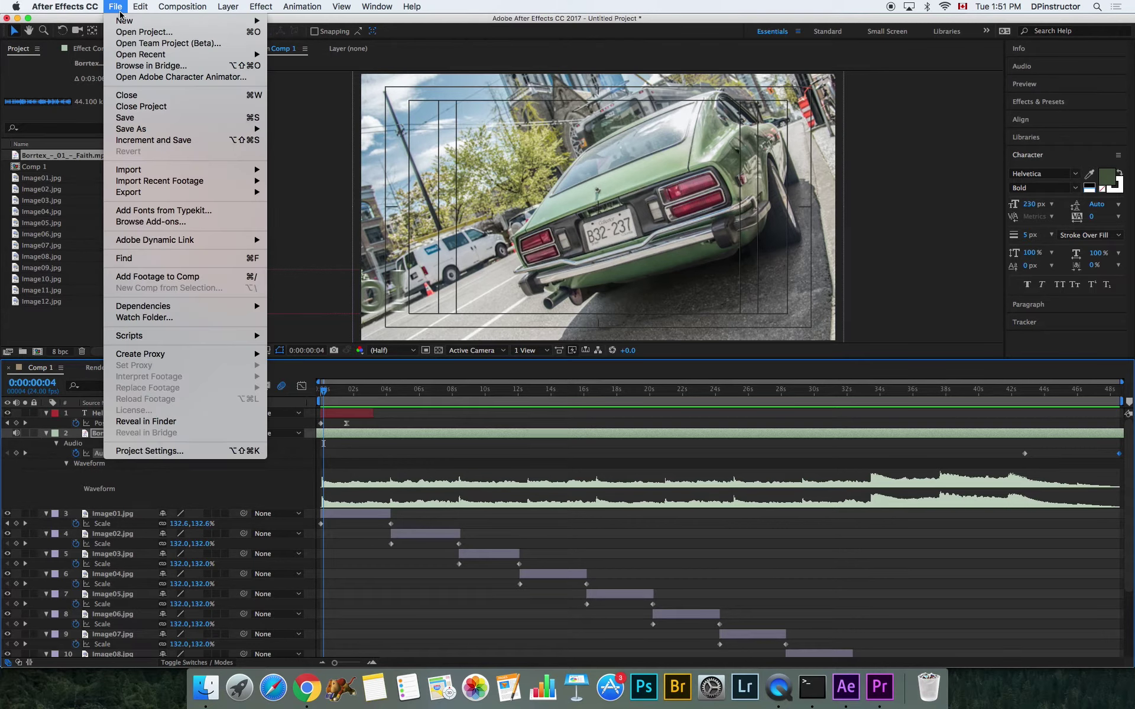
mouse_move(182, 7)
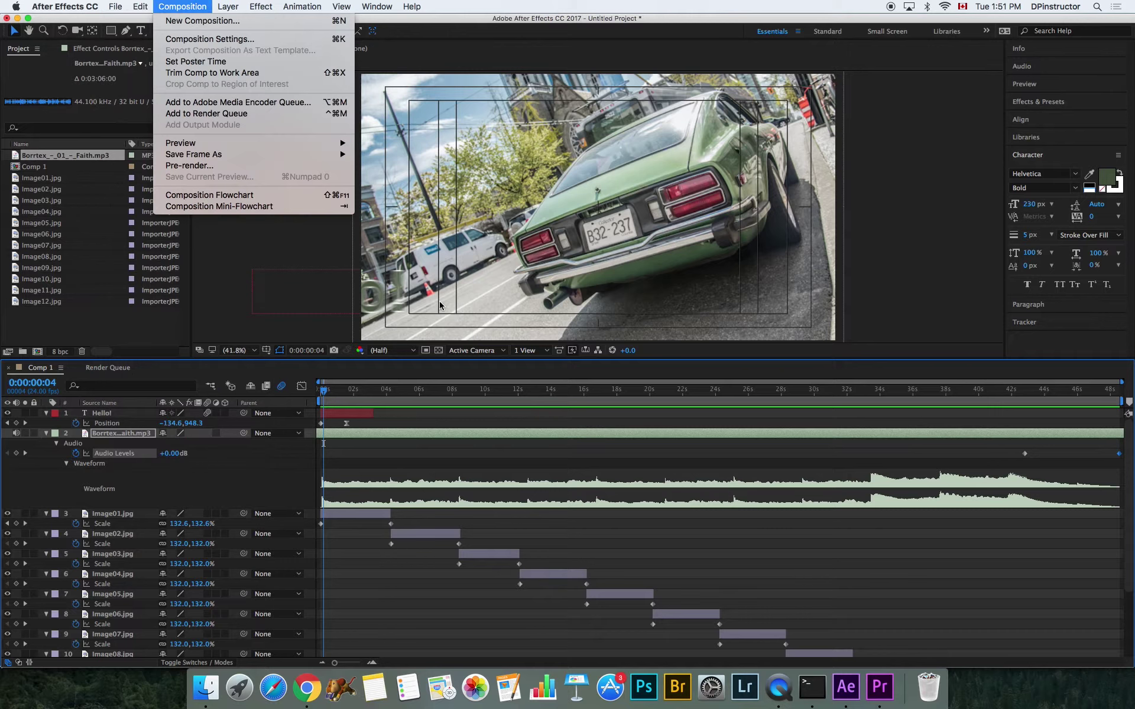
click(615, 395)
drag(621, 395, 599, 394)
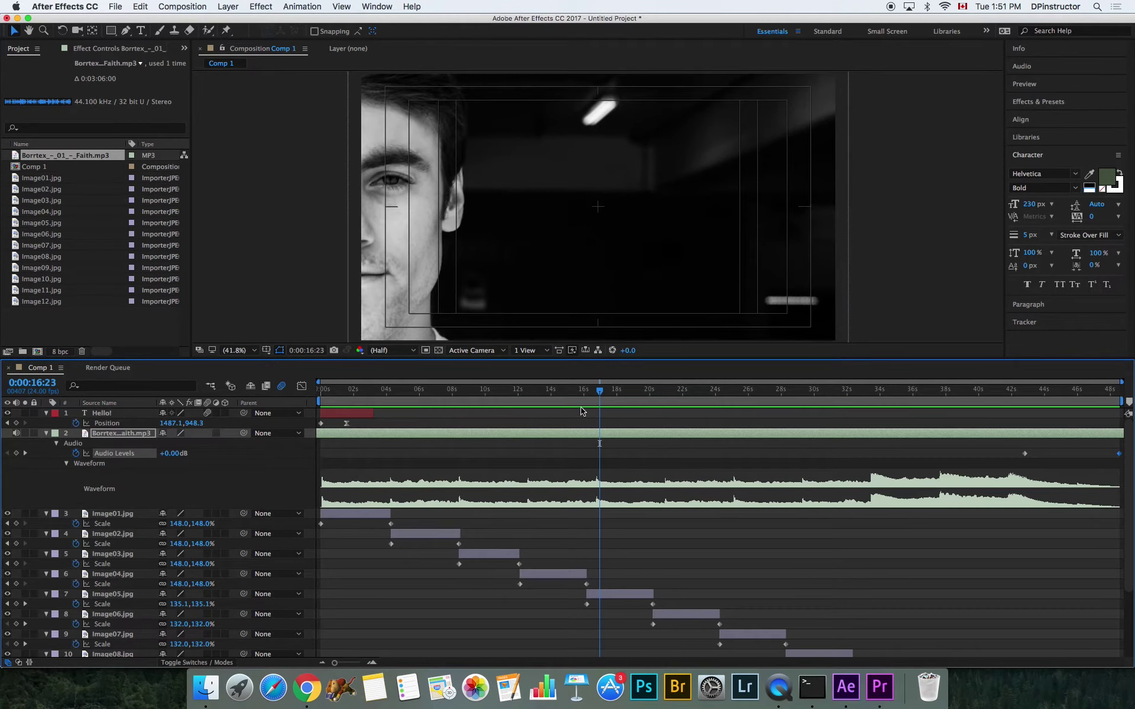
Apply the Shatter effect to Image05 and go to its first frame
click(1031, 102)
click(1065, 117)
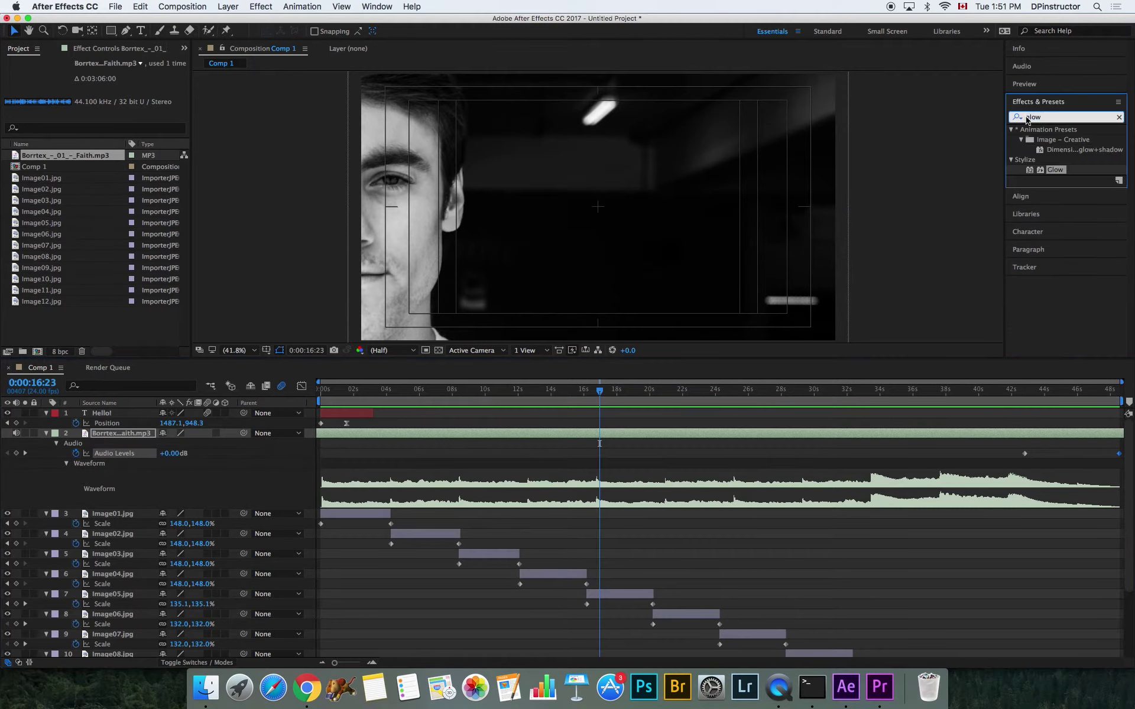
text(explod)
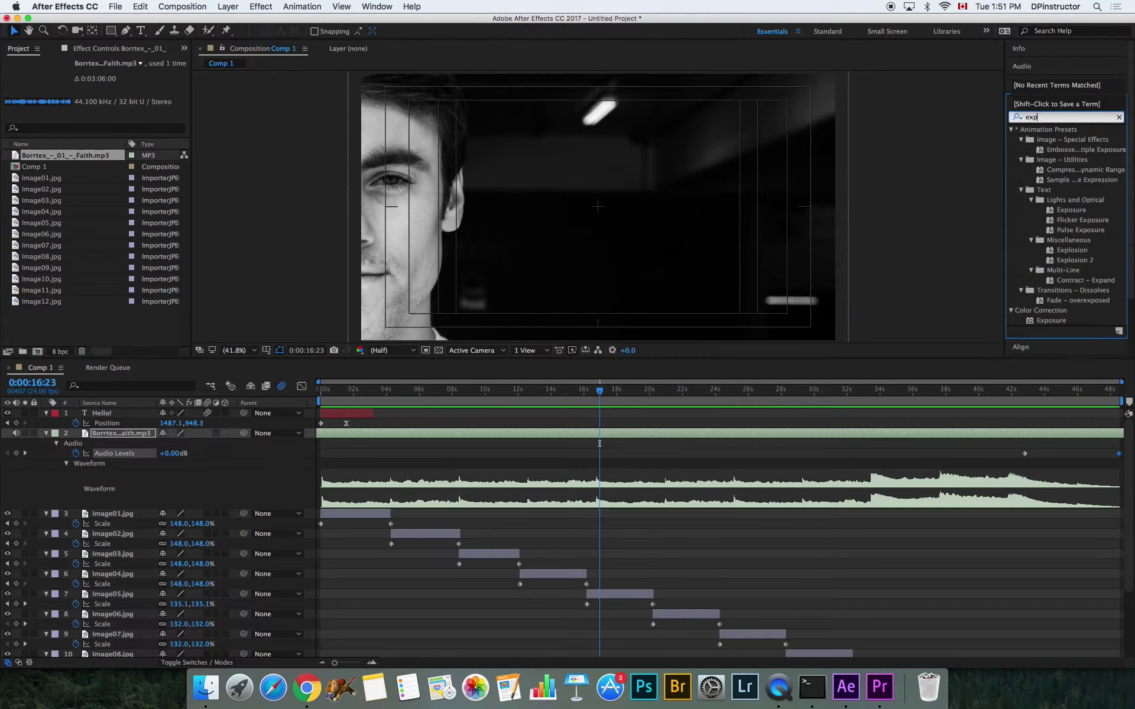
key(BackSpace)
key(BackSpace)
key(BackSpace)
key(BackSpace)
key(BackSpace)
key(BackSpace)
text(sh)
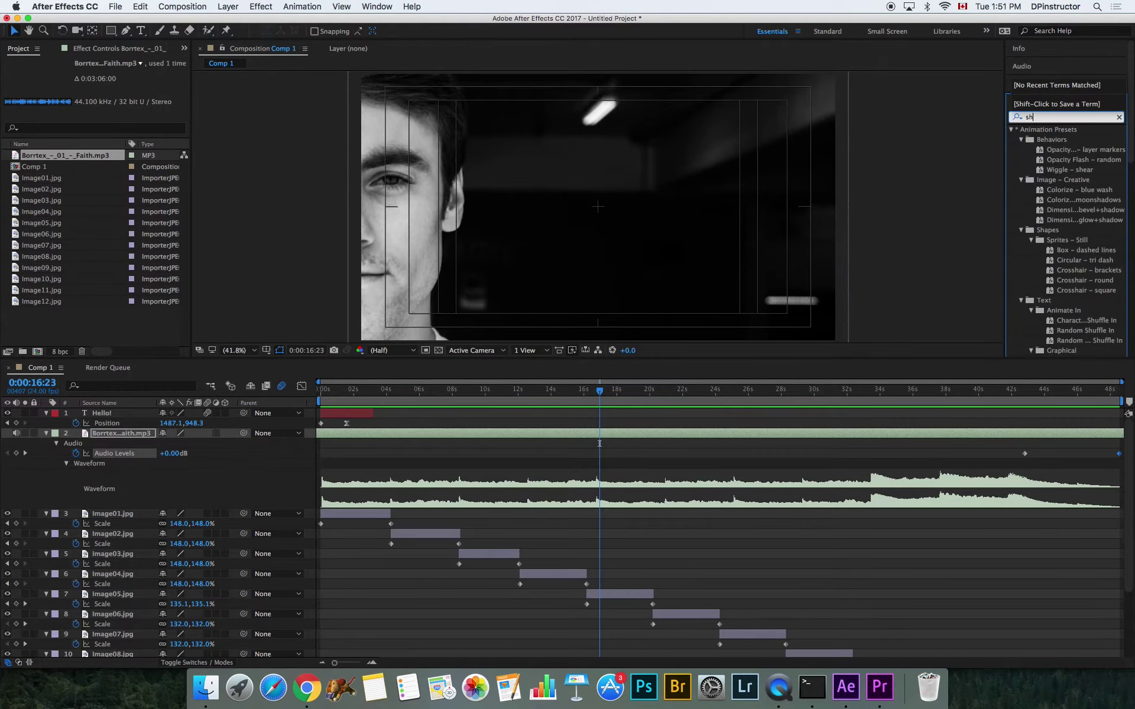
text(atter)
drag(1047, 140, 601, 603)
drag(599, 391, 588, 396)
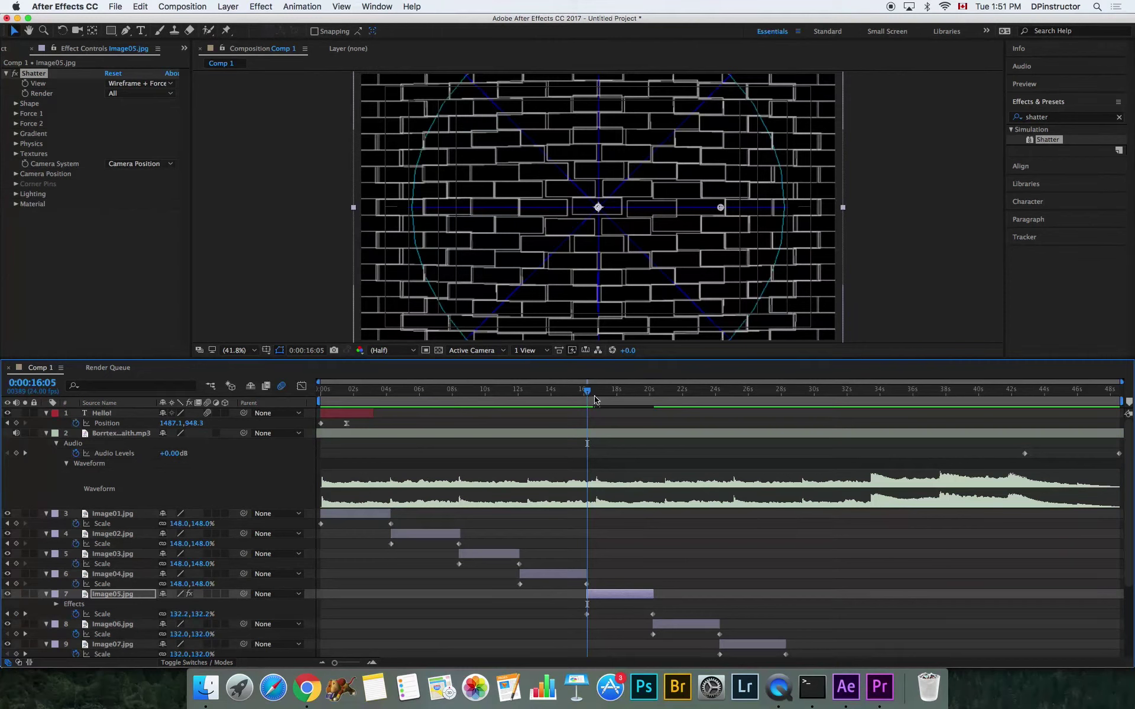
Set Shatter's View to Rendered and preview the shatter animation
click(148, 86)
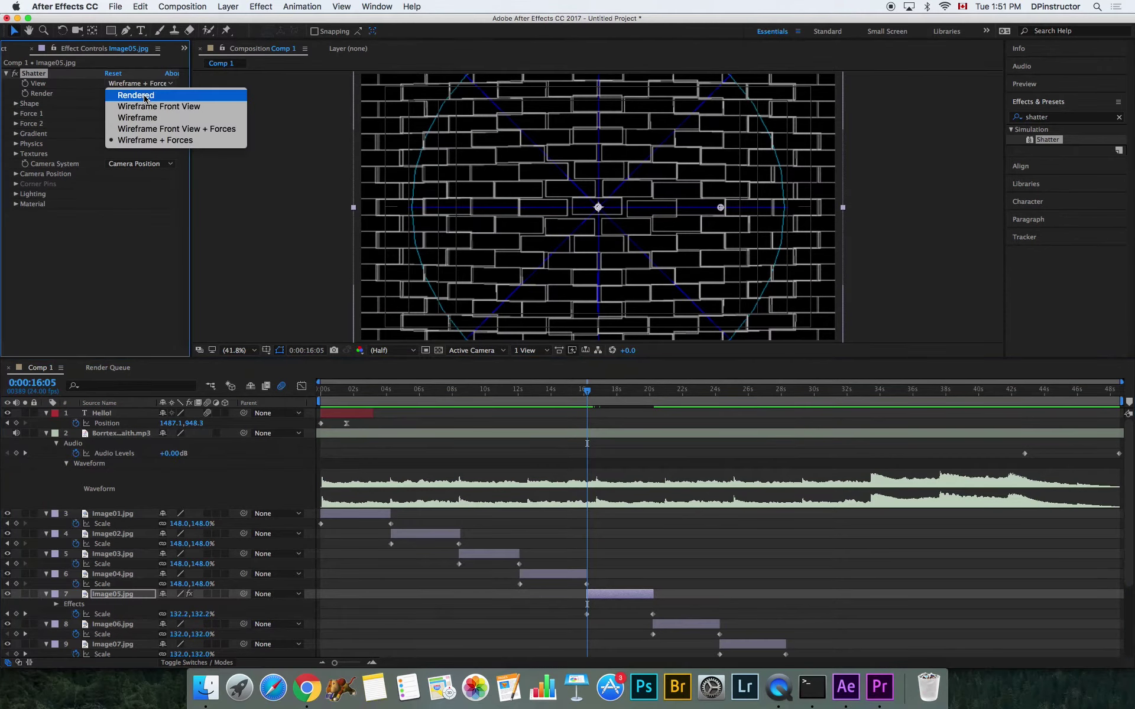
click(146, 97)
key(Page_Up)
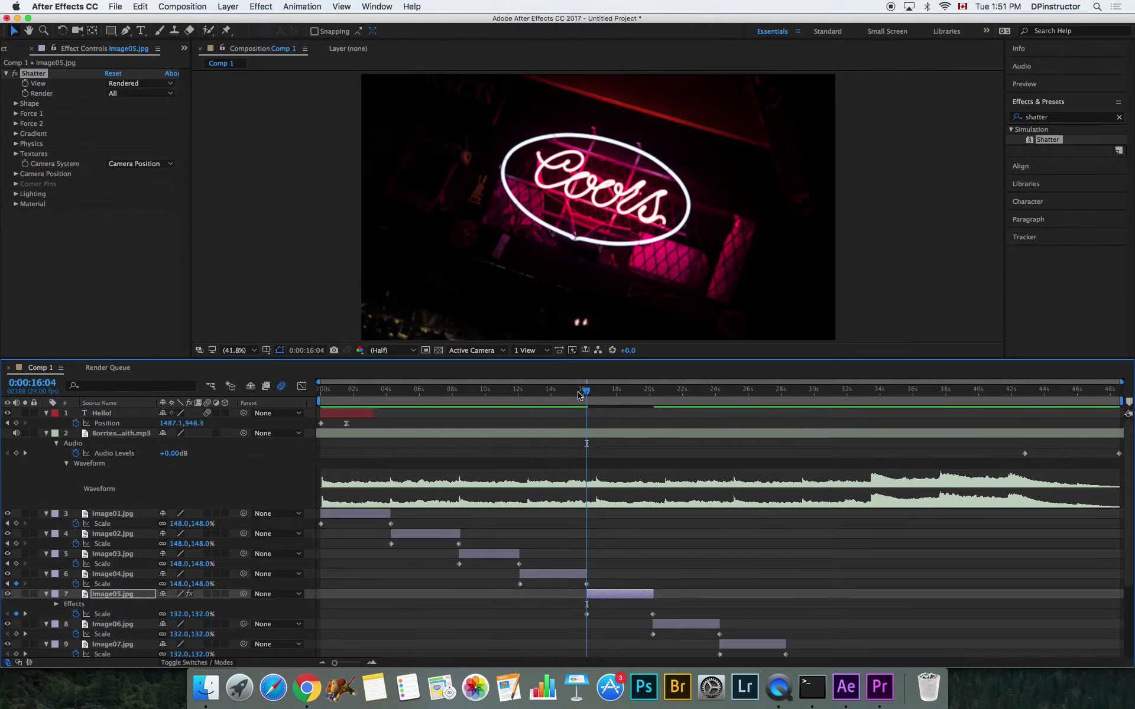
key(space)
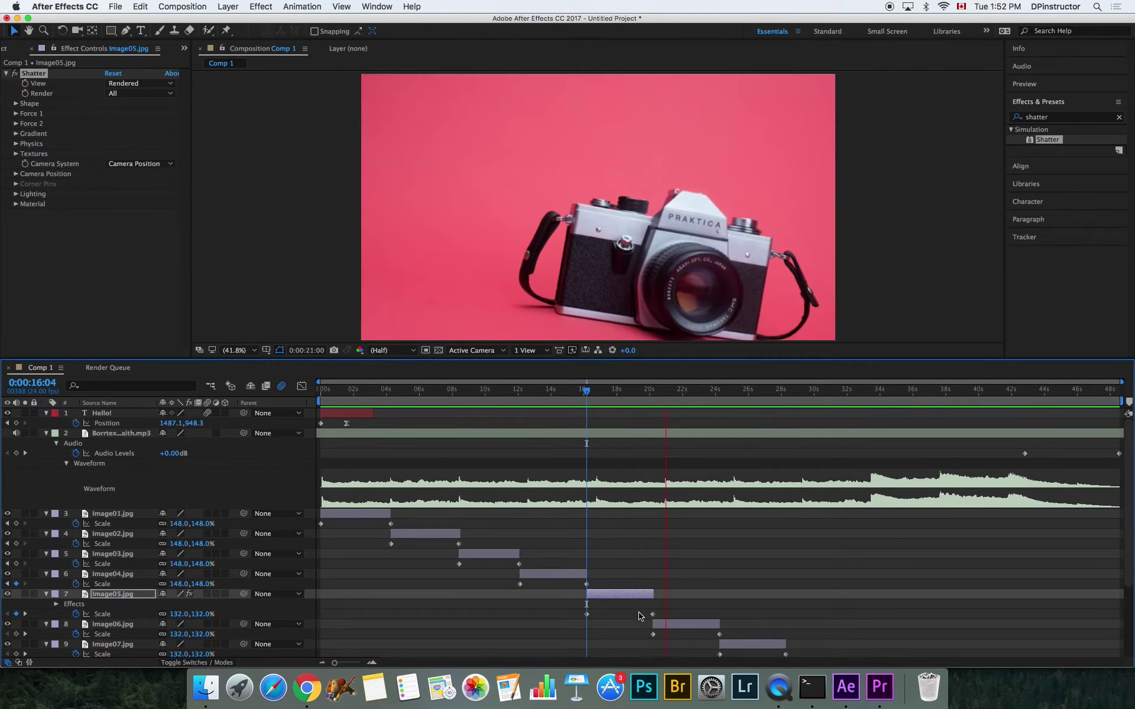
key(space)
mouse_move(649, 395)
mouse_down()
mouse_move(610, 397)
mouse_move(670, 407)
mouse_move(659, 406)
mouse_up()
Apply CC Rainfall to Image06 and preview the rain
click(1058, 118)
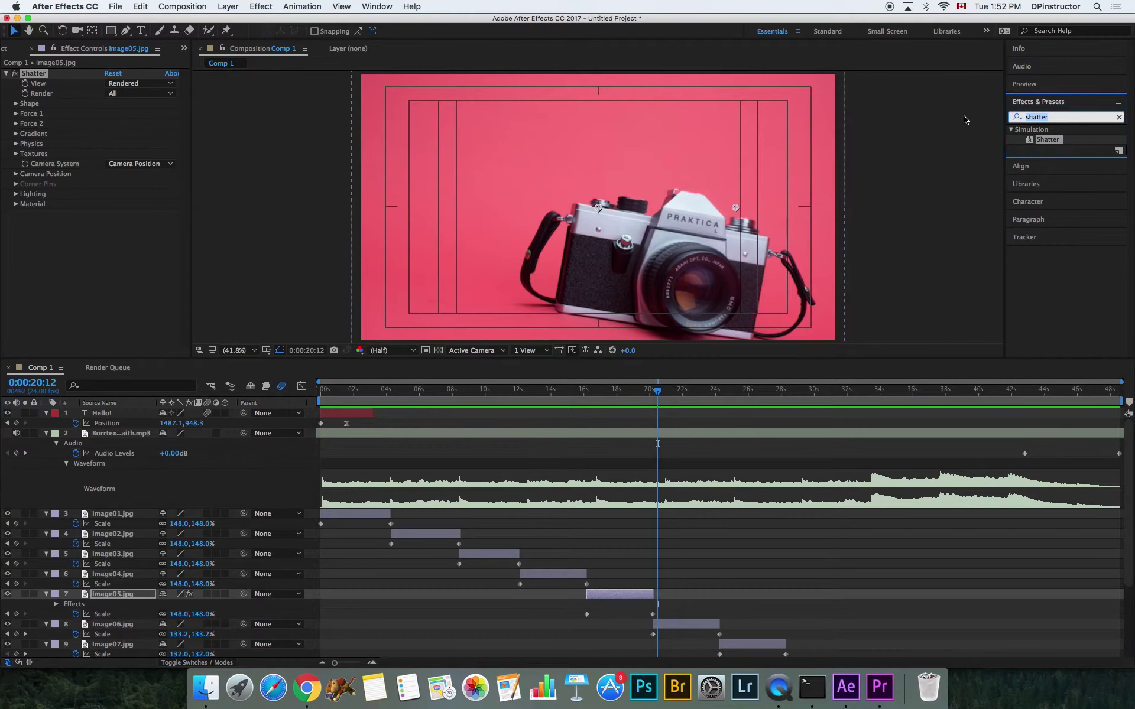
text(rain)
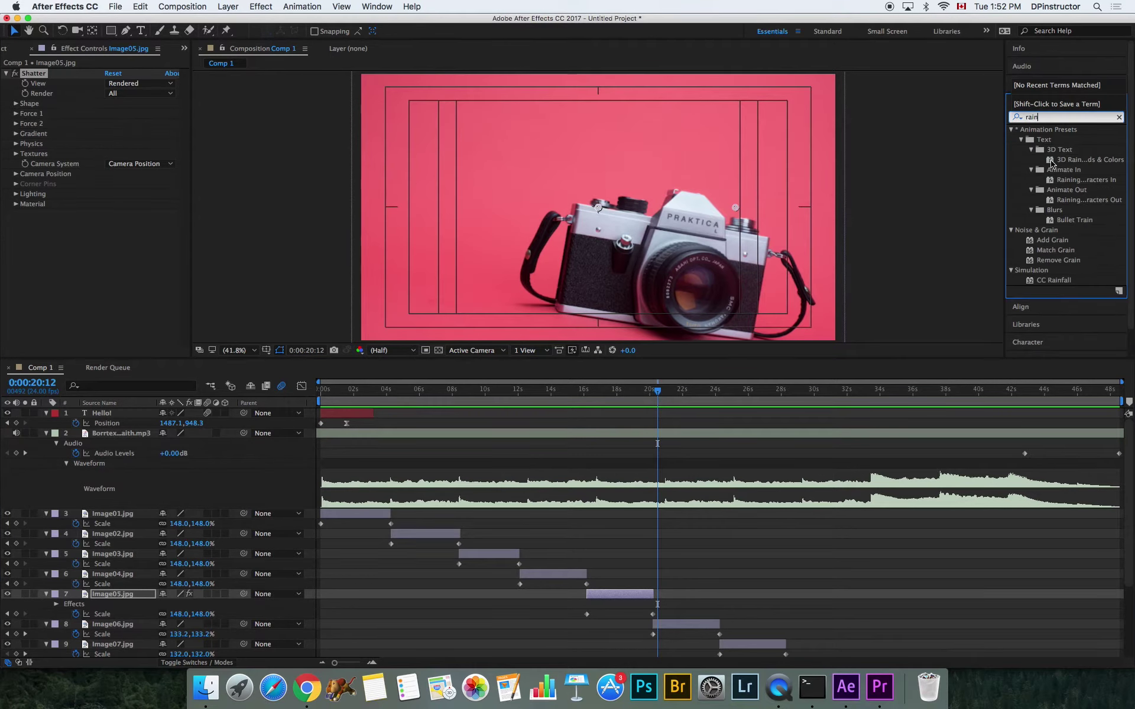
drag(1054, 280, 686, 624)
key(space)
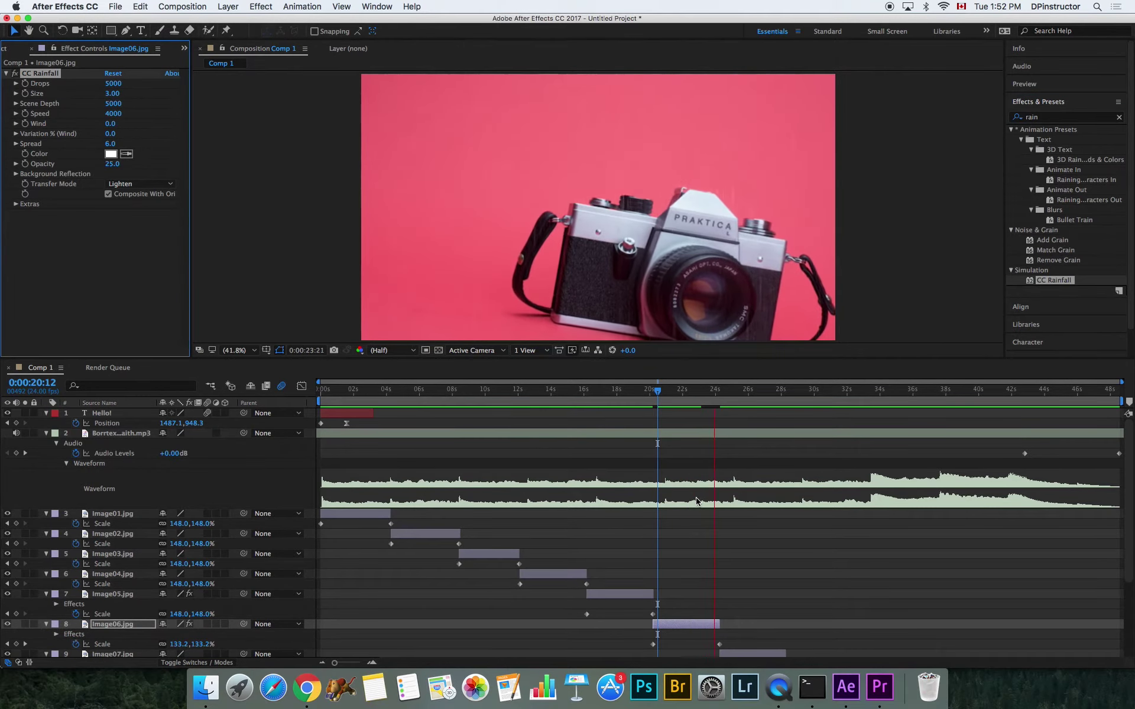
key(space)
click(1034, 121)
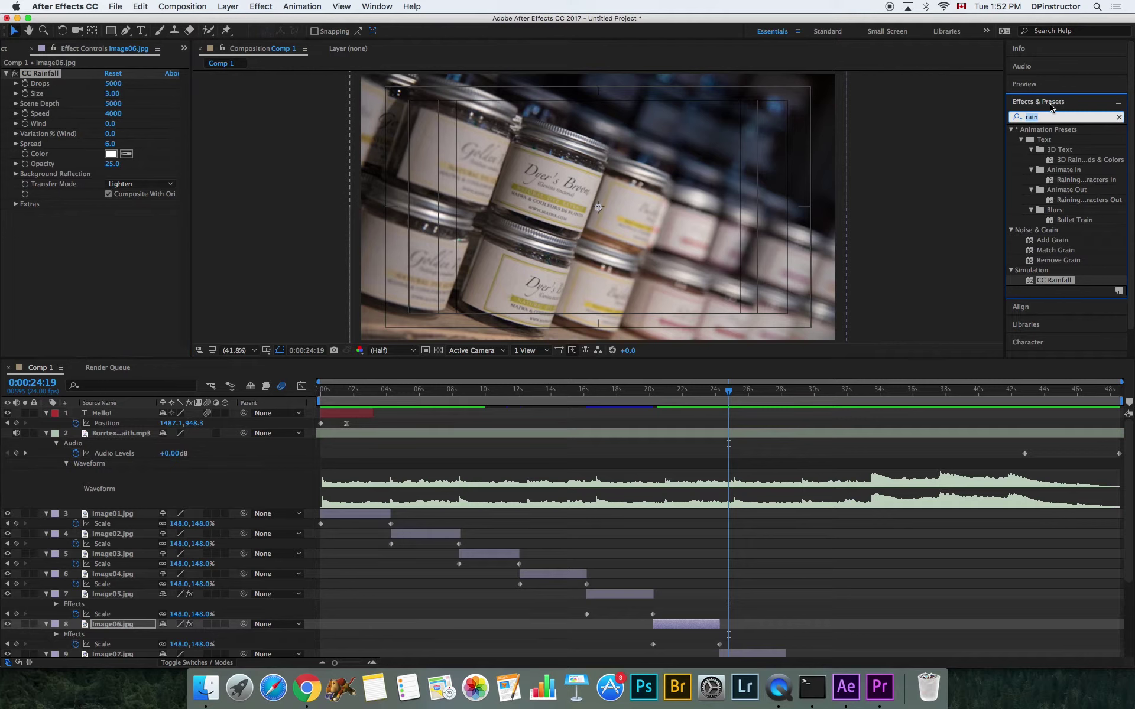
Find CC Snowfall in Effects & Presets and apply it to the Image07 layer
text(snow)
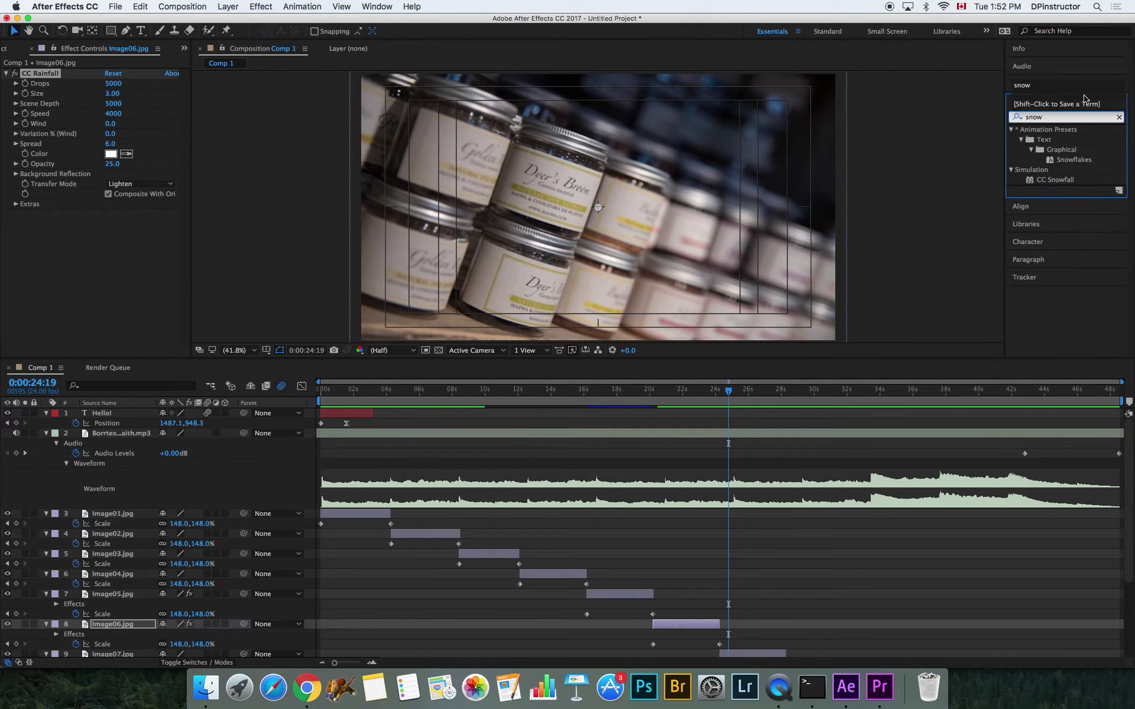
drag(1047, 184, 747, 655)
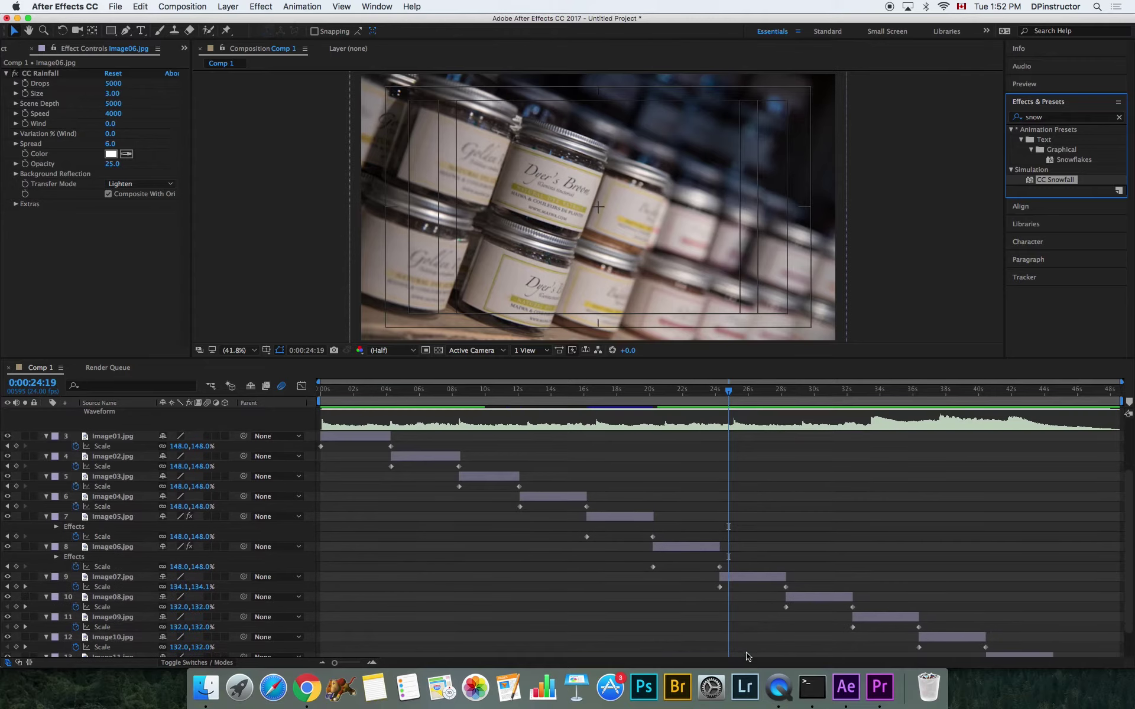
drag(733, 401, 725, 394)
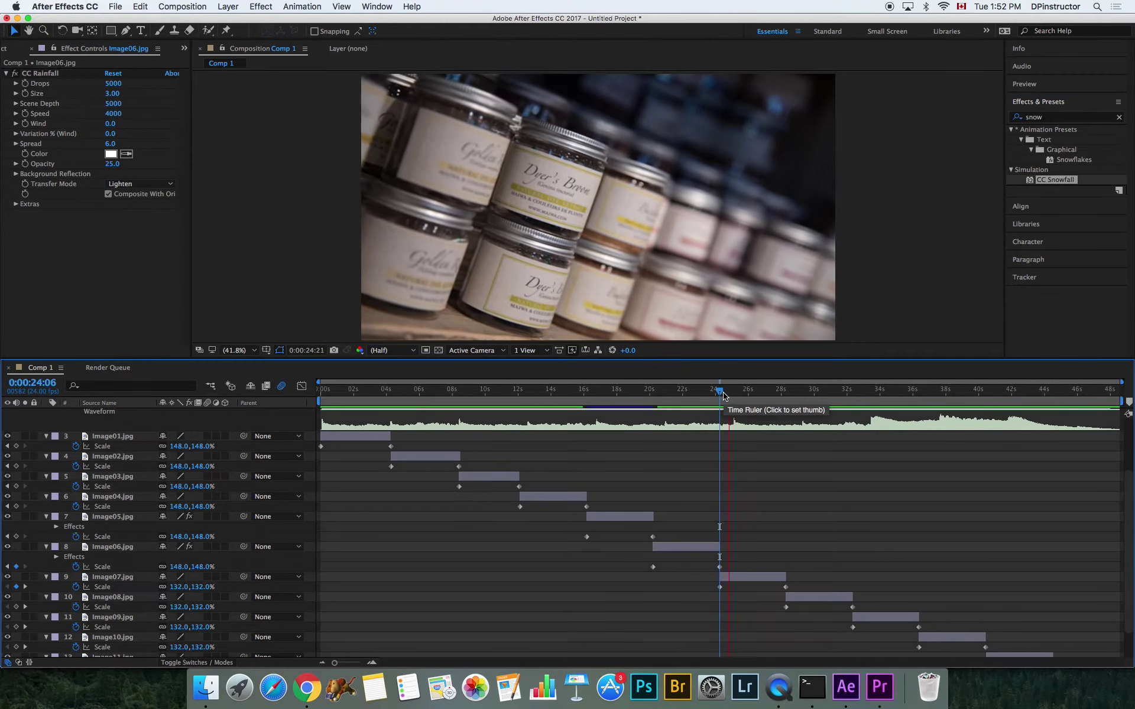
key(space)
click(750, 580)
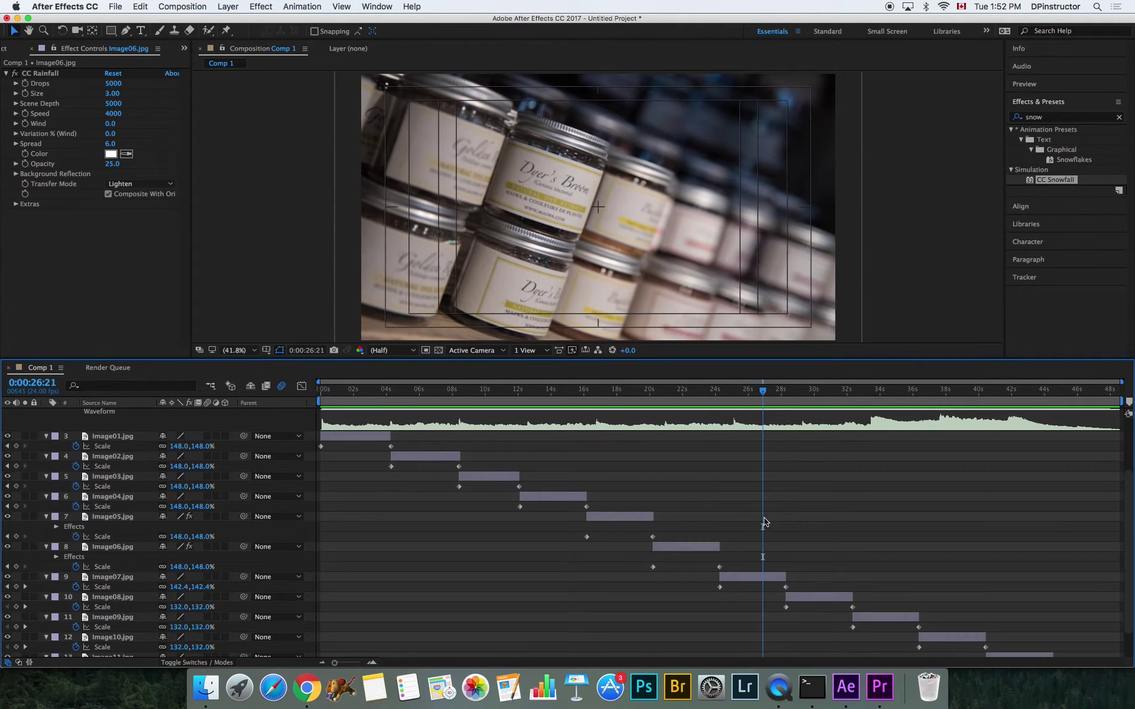
click(750, 576)
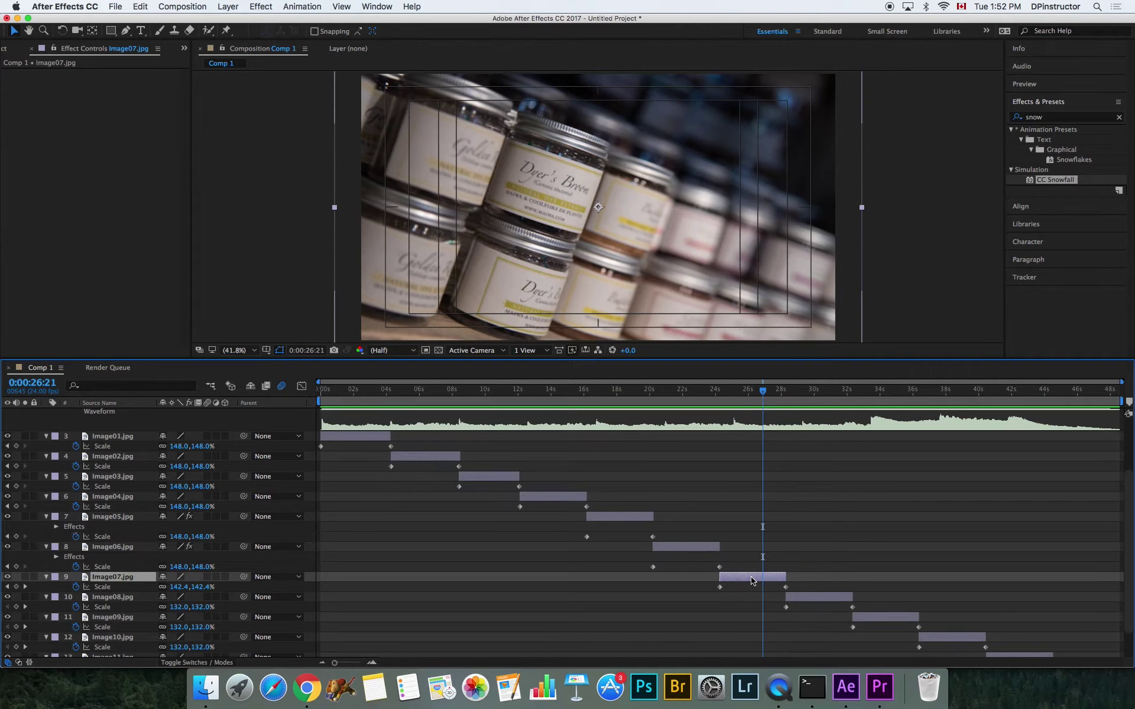
click(813, 598)
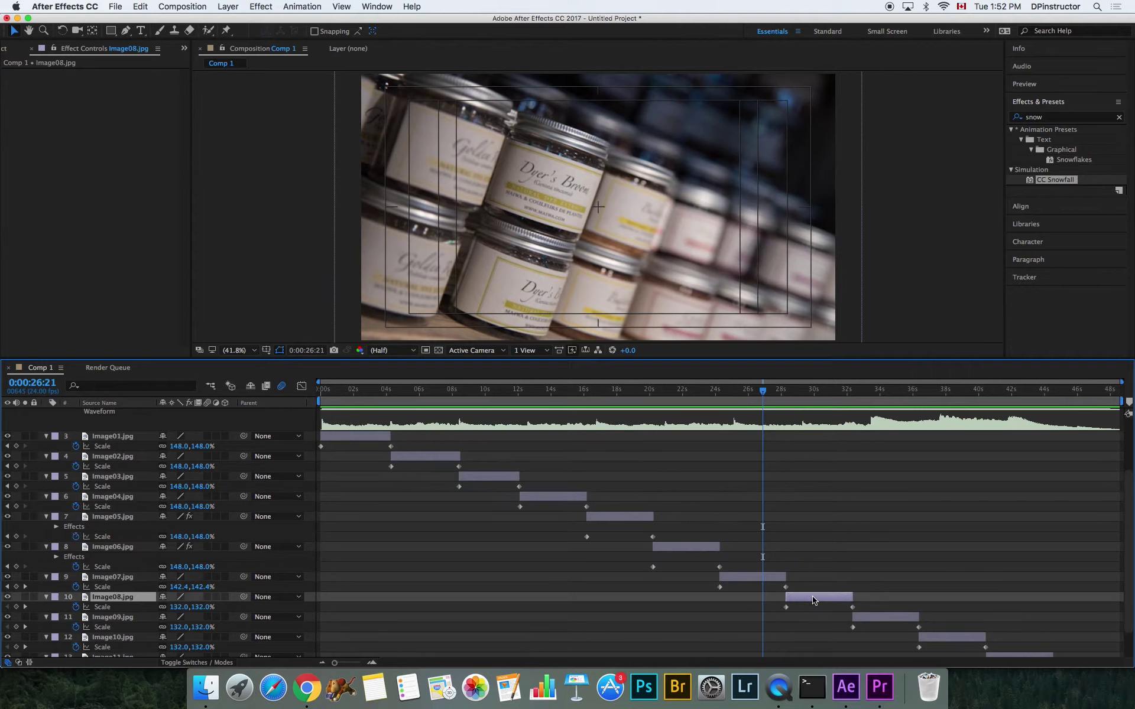
click(698, 550)
click(758, 578)
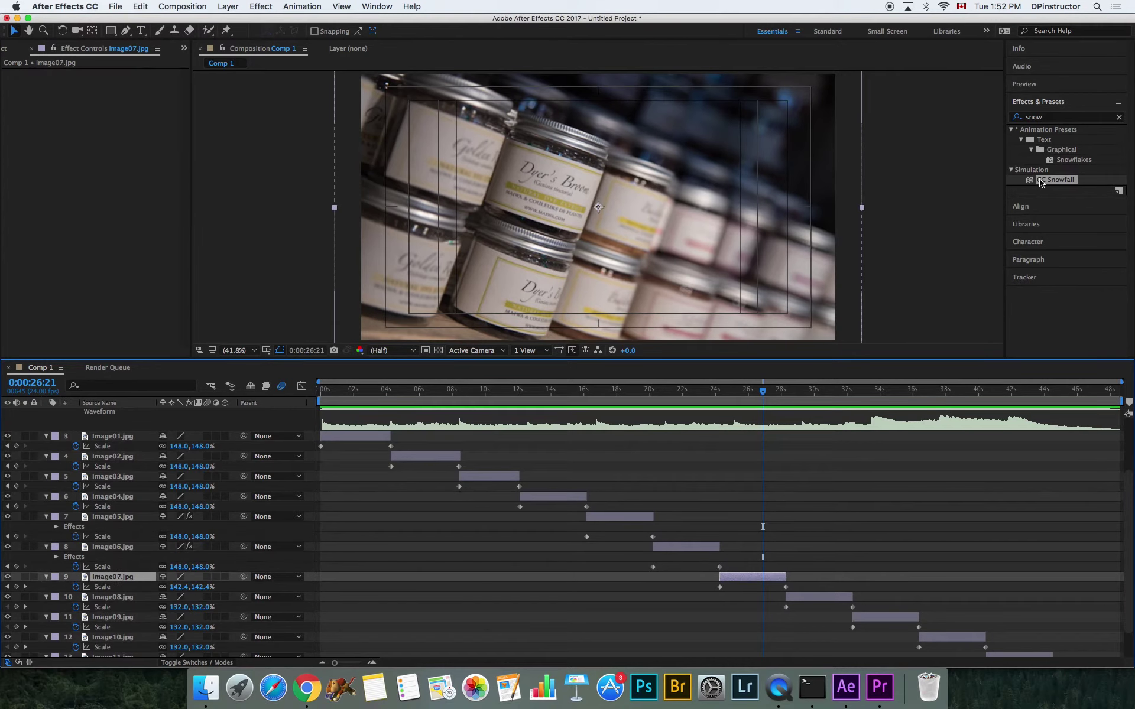
drag(1040, 182, 778, 582)
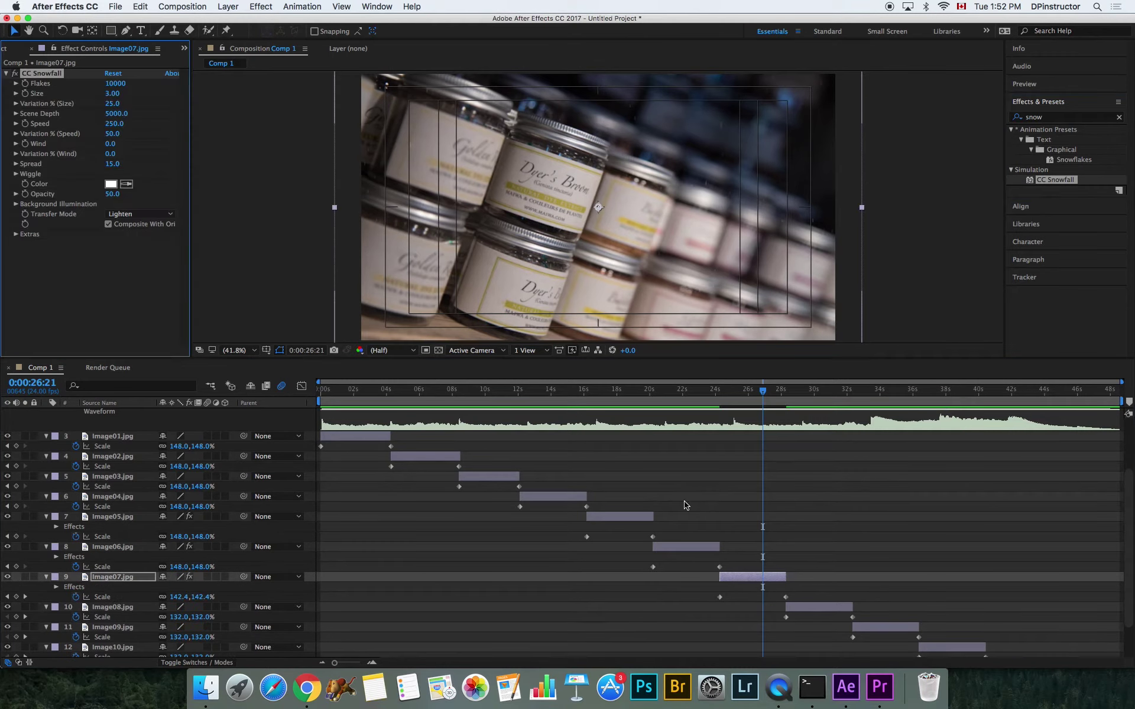
Enlarge the snowflakes to size 5.96 and preview the snow with the viewer maximized
drag(741, 406, 732, 405)
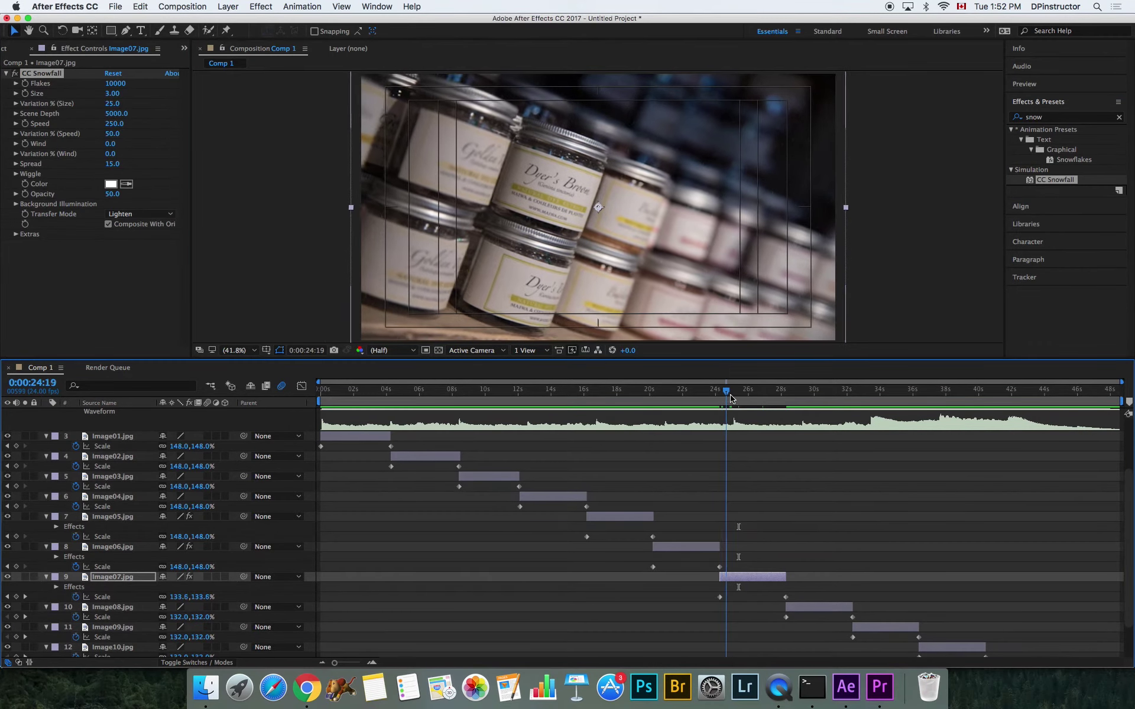
drag(112, 94, 287, 92)
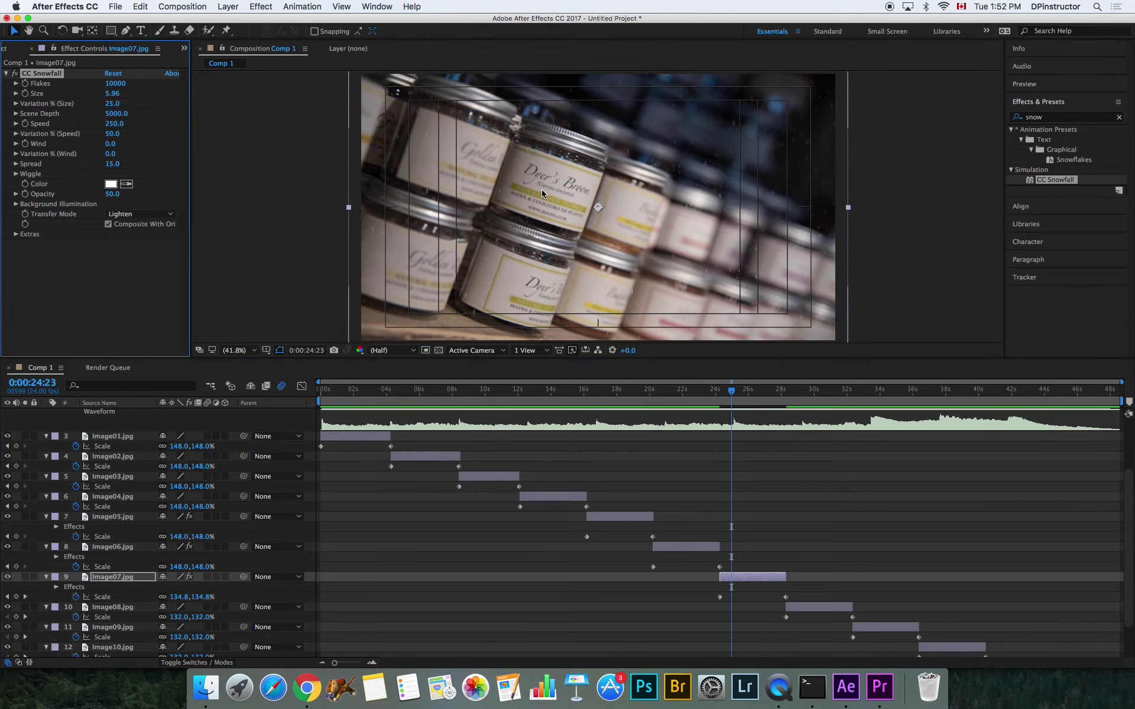
click(589, 239)
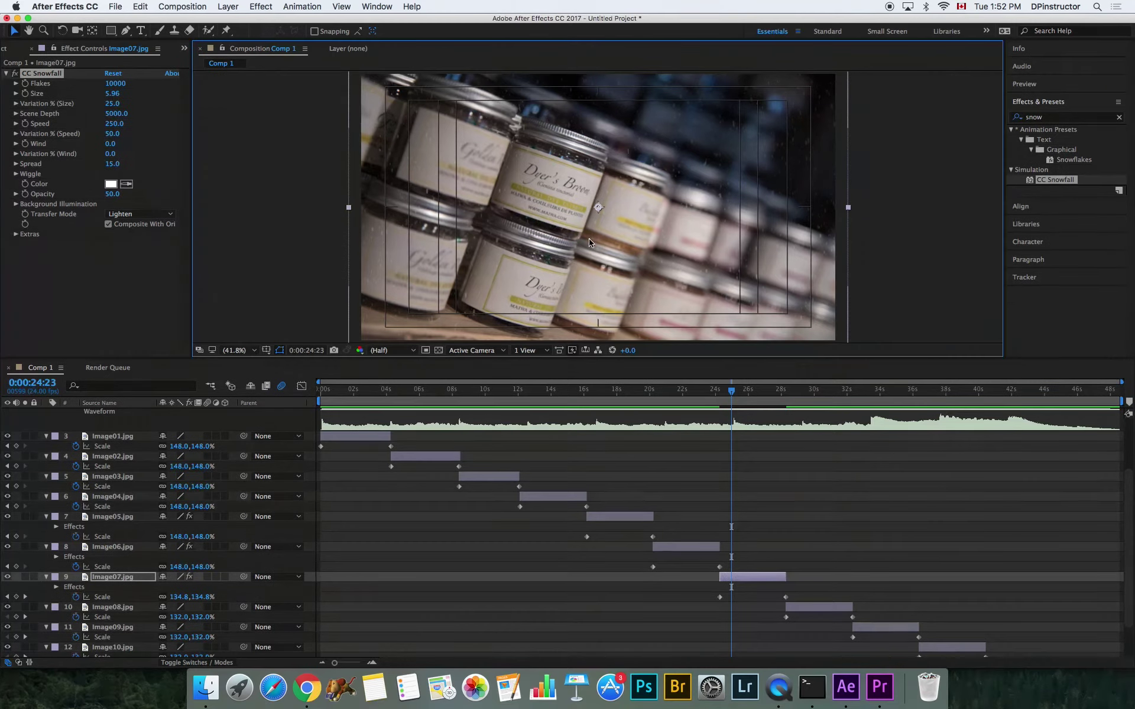
key(grave)
key(space)
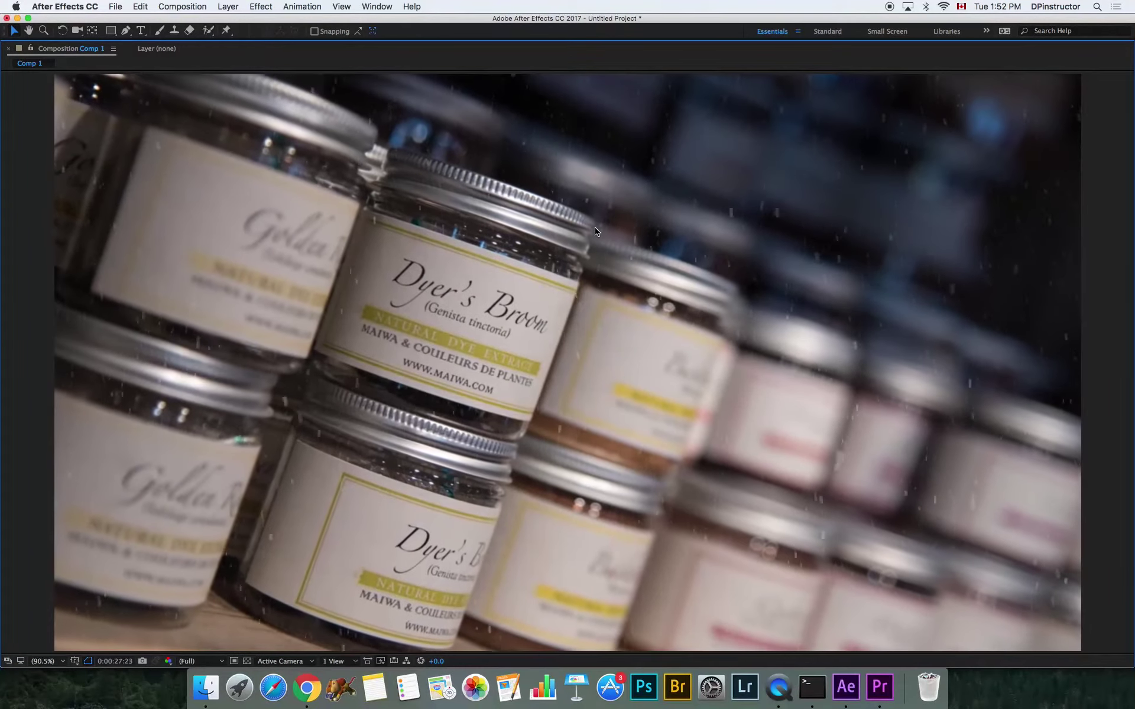
key(space)
key(grave)
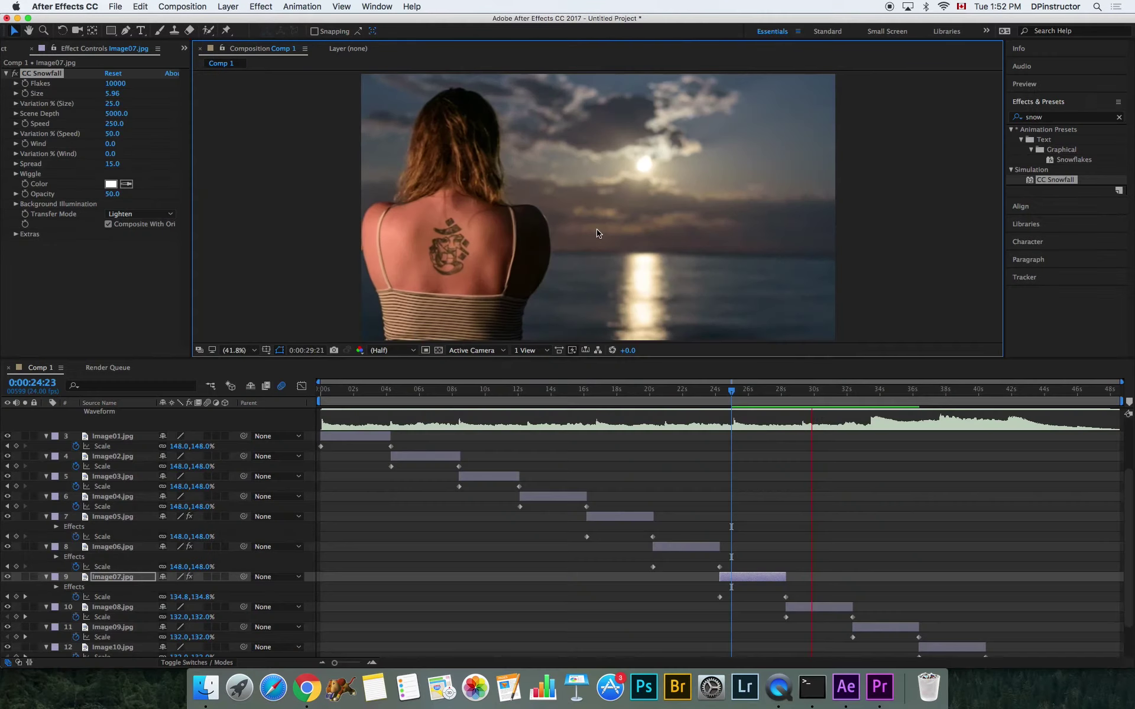
key(space)
Apply Advanced Lightning to Image08 and enable Composite on Original
double_click(1062, 118)
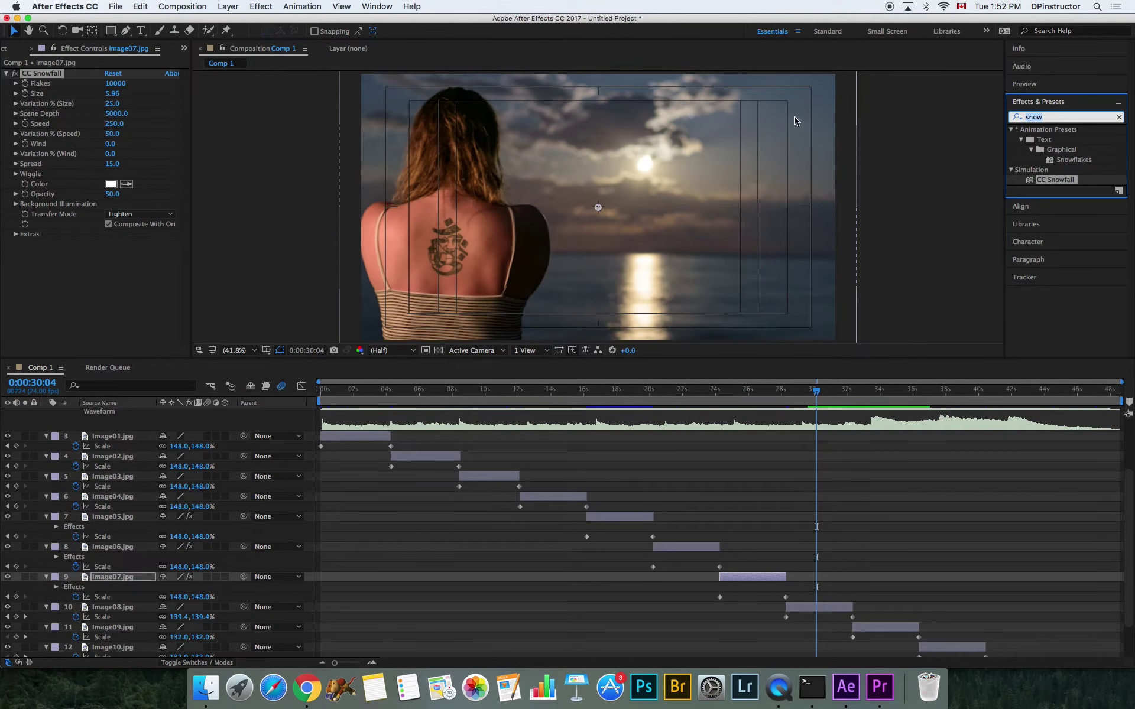
text(lighning)
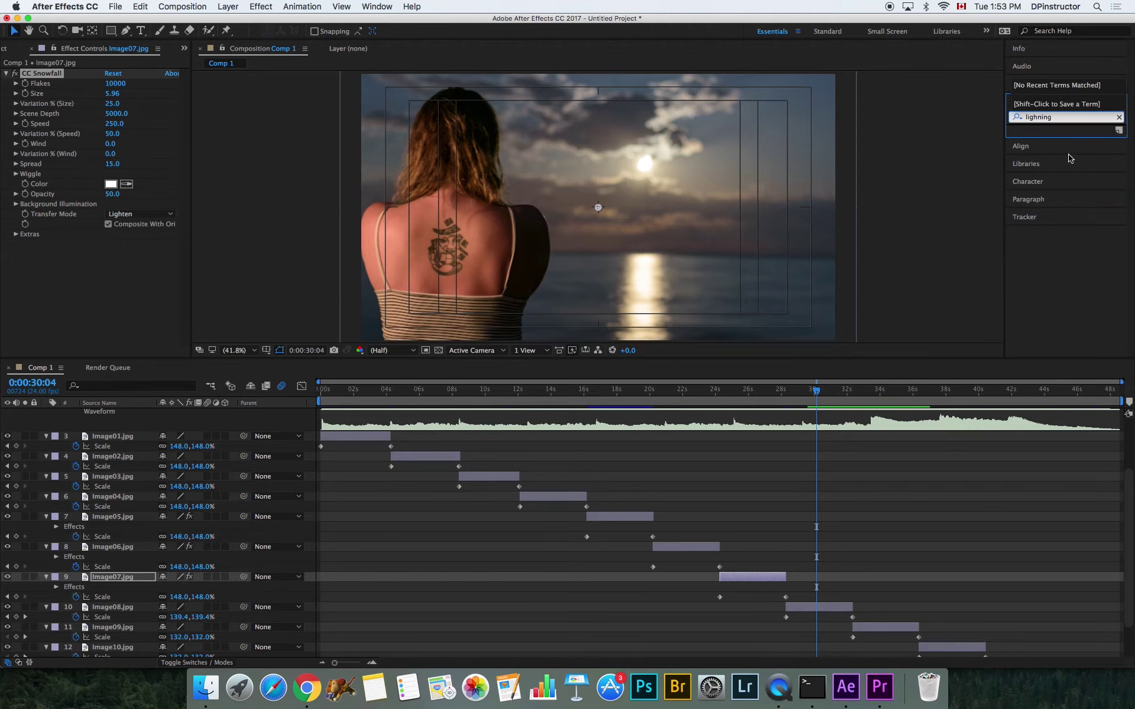
click(1037, 117)
text(t)
drag(1038, 203, 801, 607)
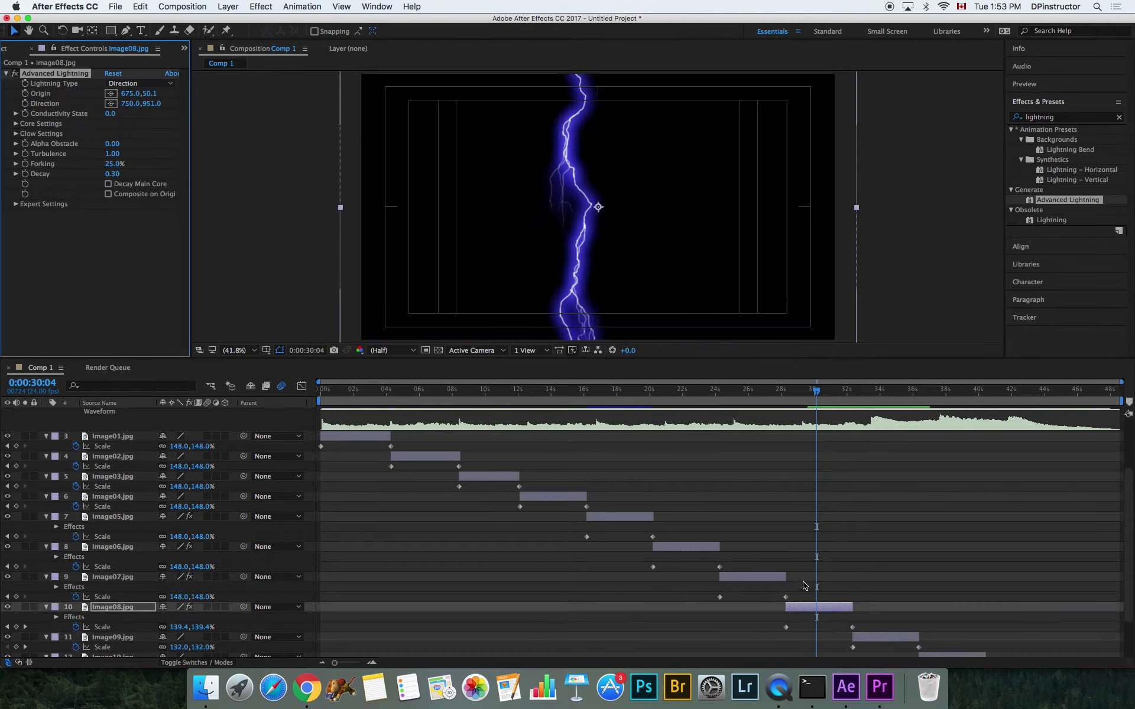
click(109, 194)
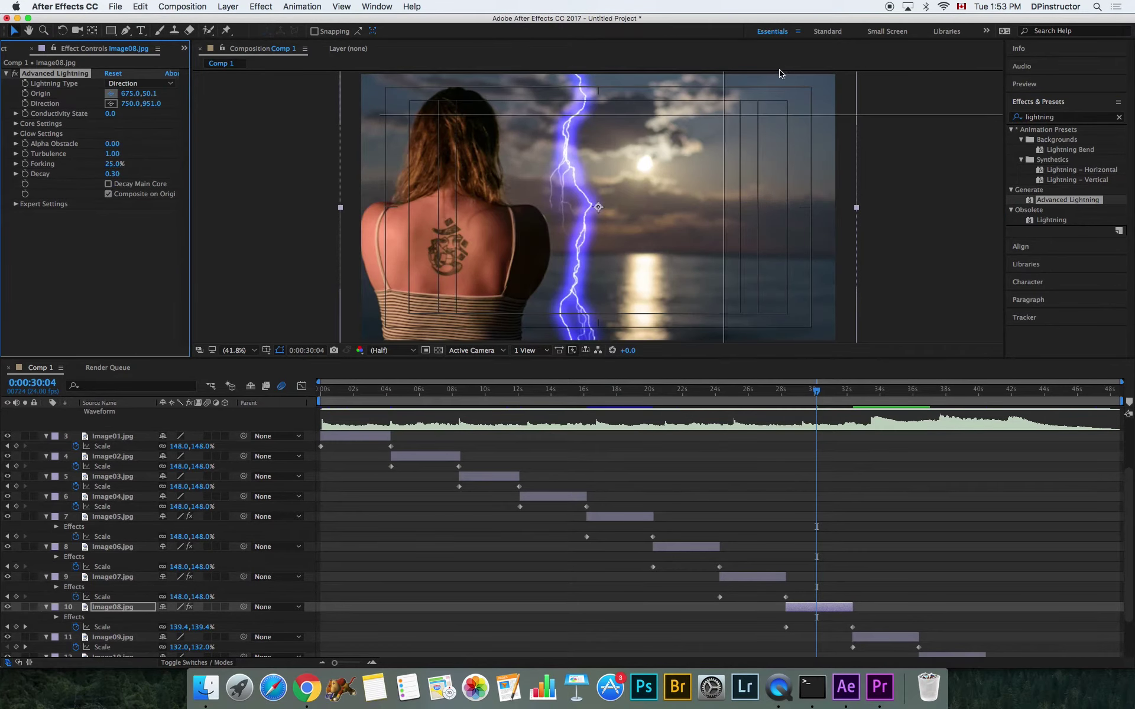
Move the bolt's origin right to 1248.0,50.1 and expand the Core Settings
click(111, 93)
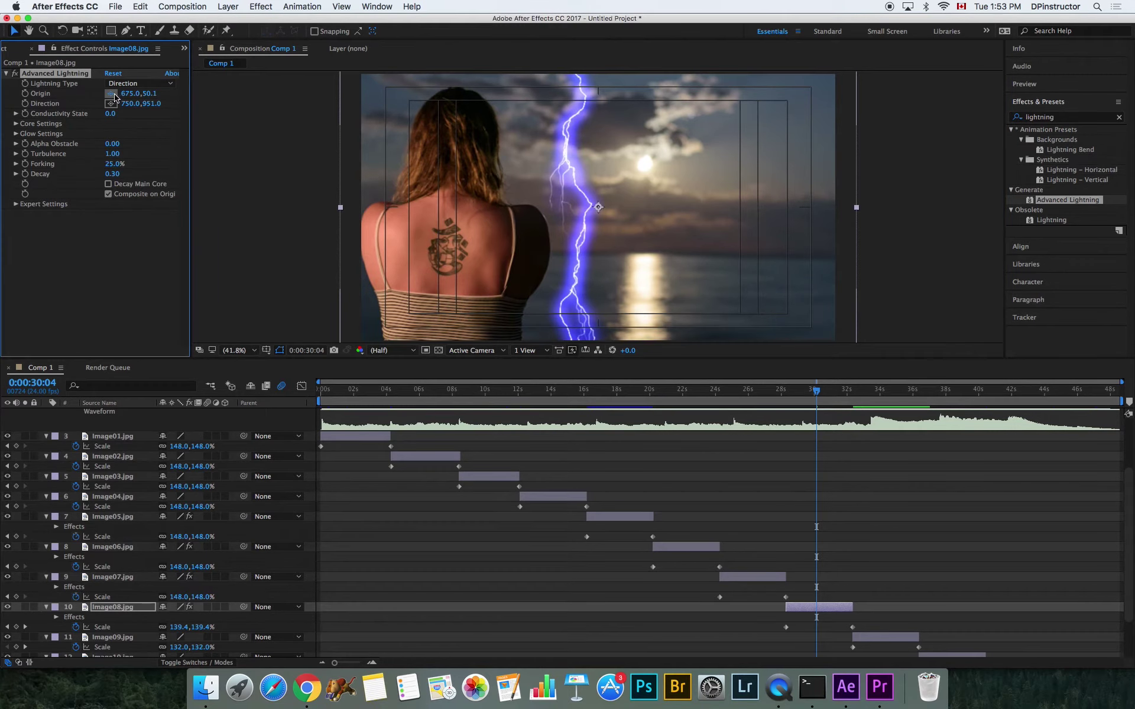
click(674, 95)
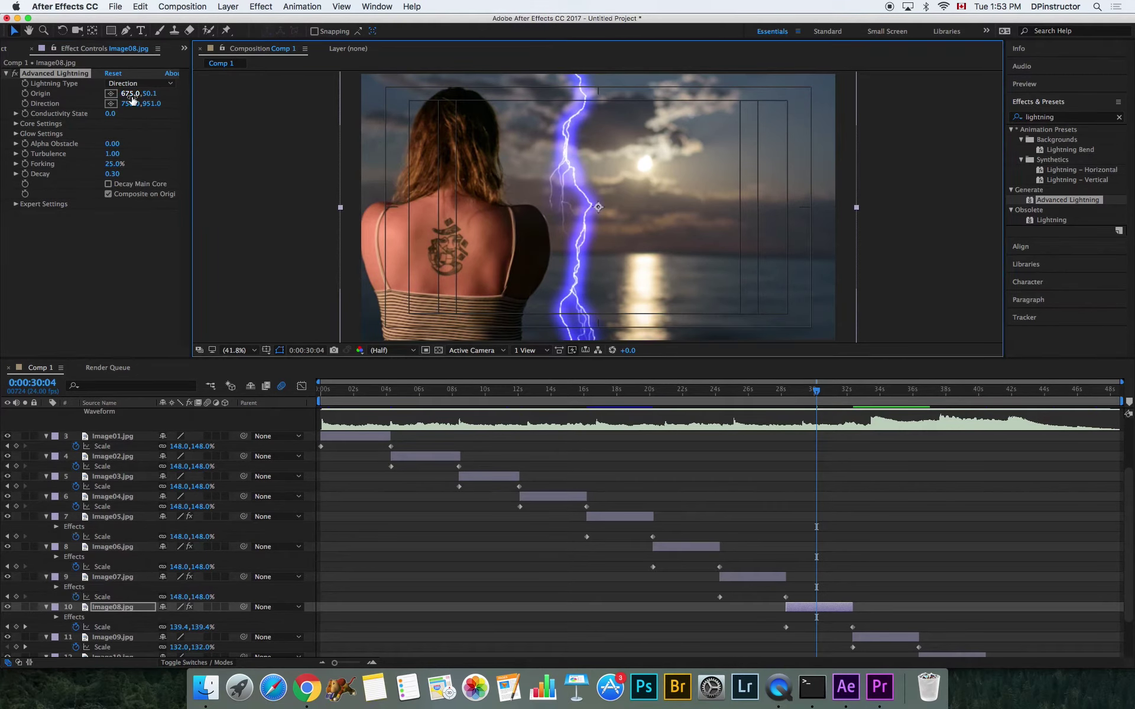
click(748, 96)
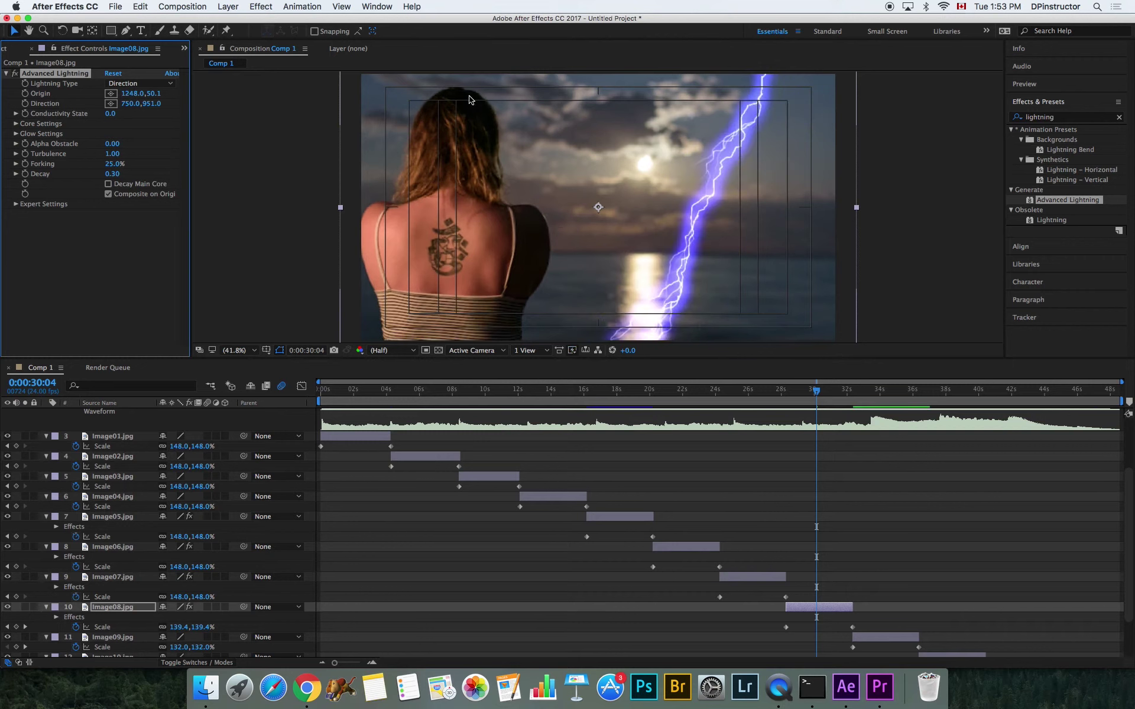
drag(816, 391, 795, 408)
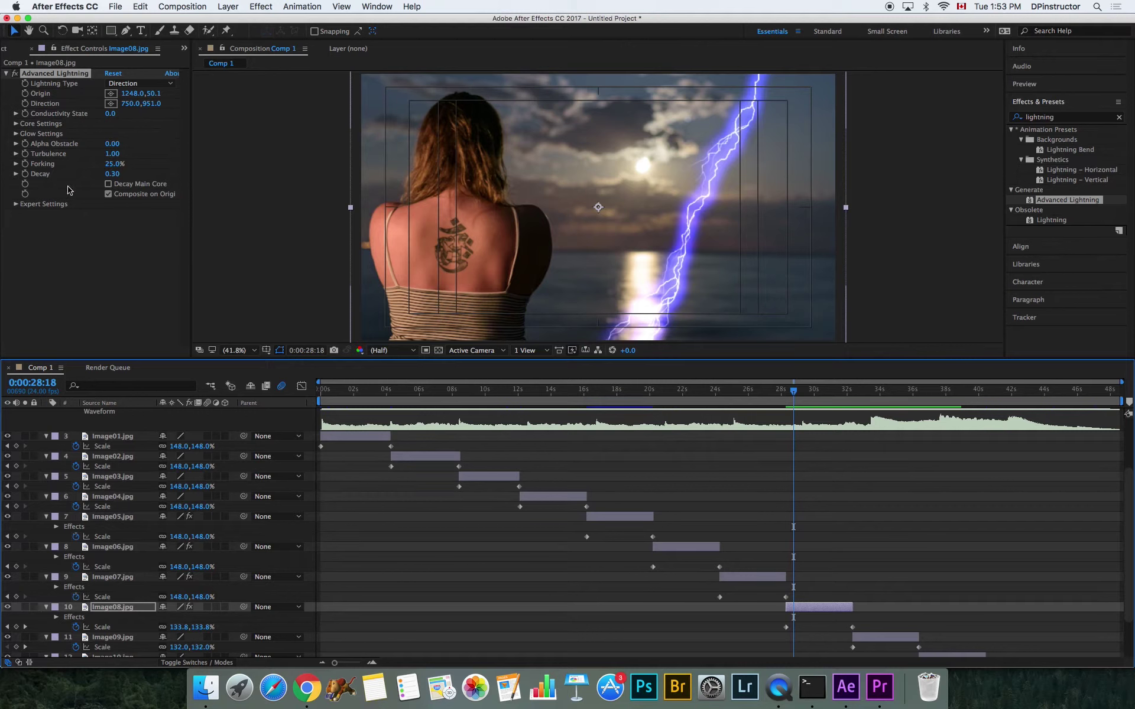
click(27, 130)
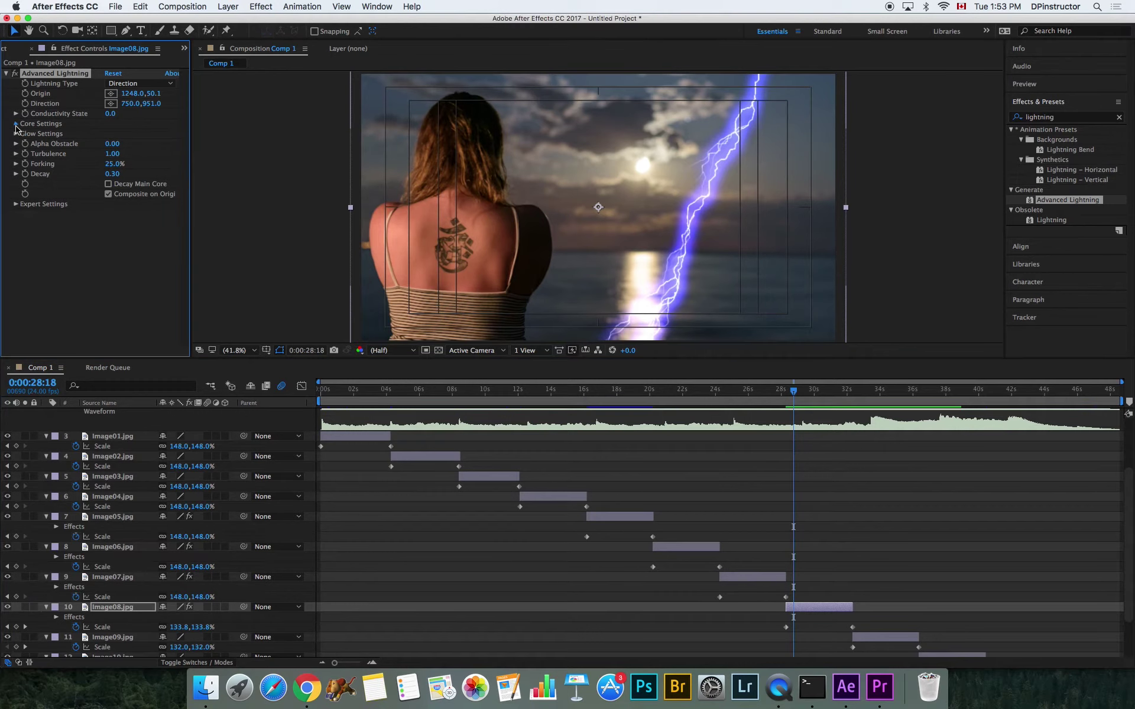
click(16, 125)
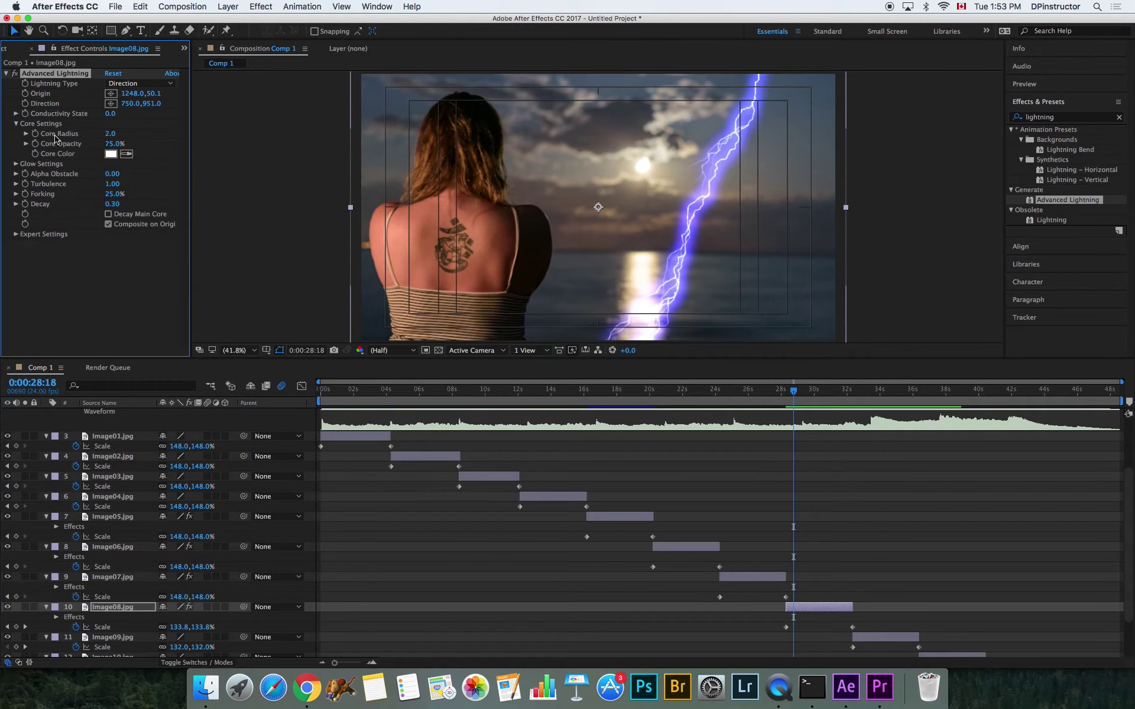
Set the lightning Glow Color to pale tan 968A70, sampled from the photo
click(16, 164)
click(110, 195)
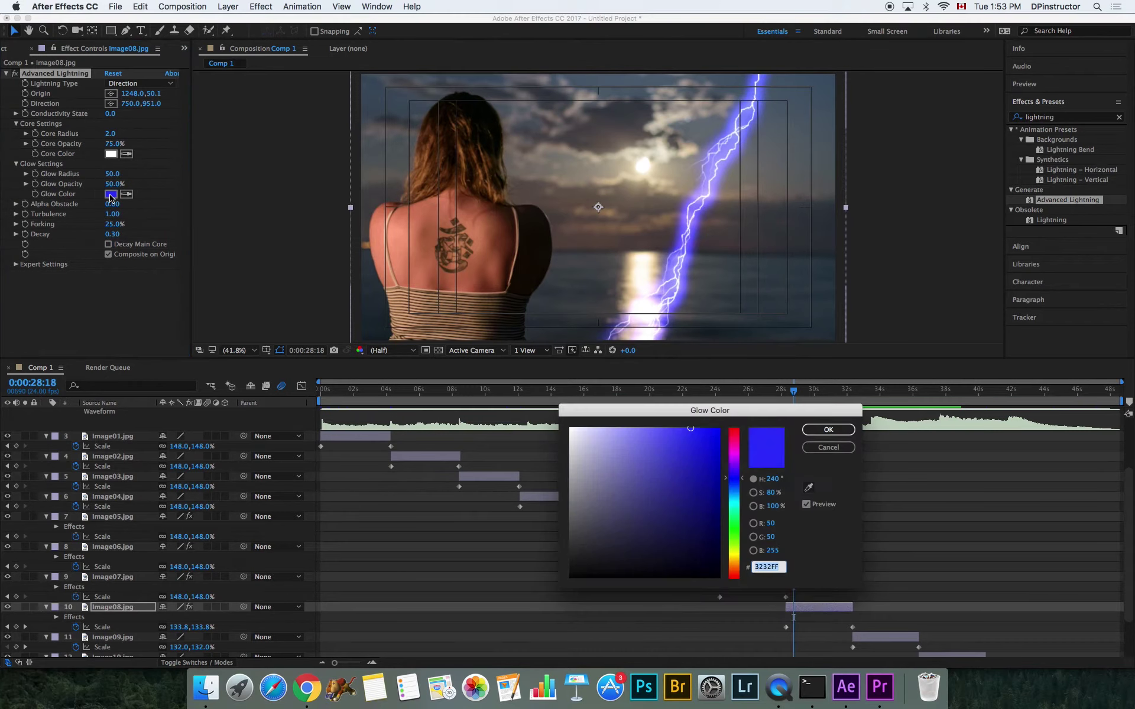
click(734, 456)
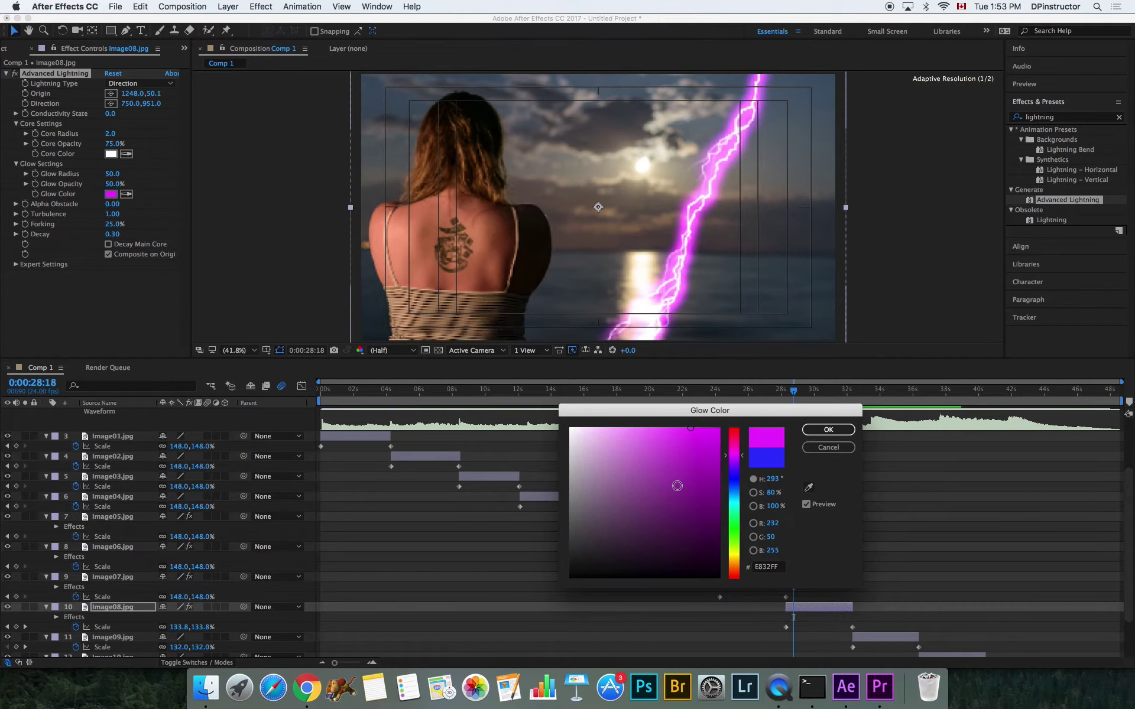
click(808, 488)
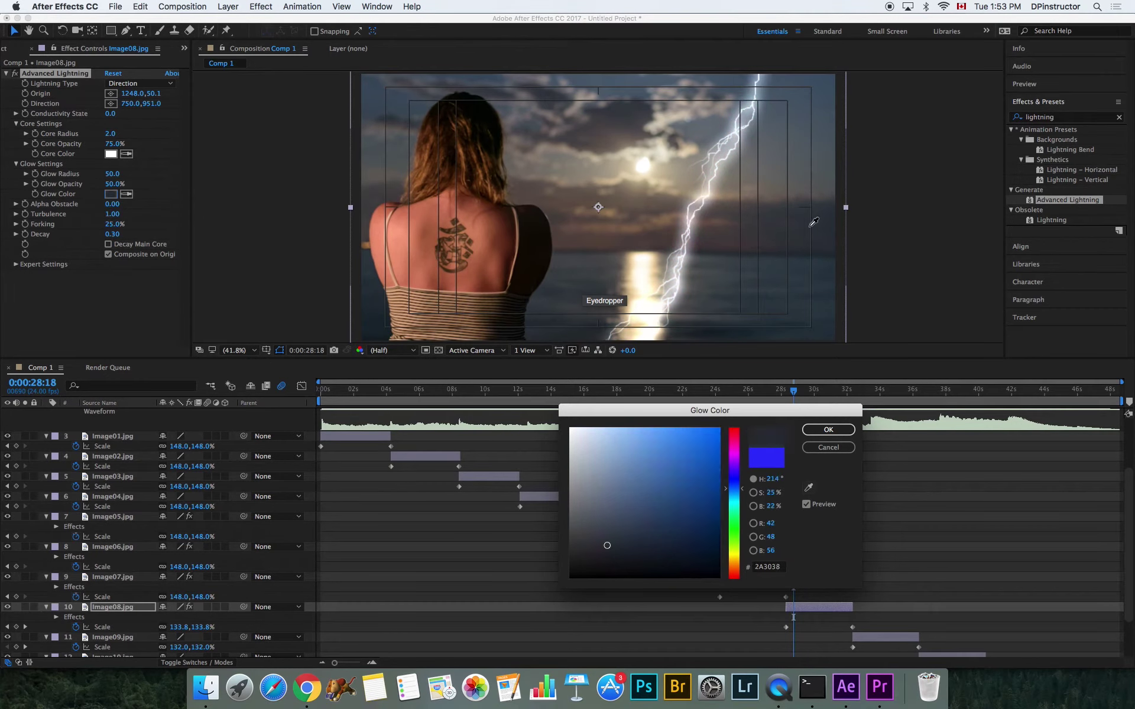
click(663, 259)
click(828, 429)
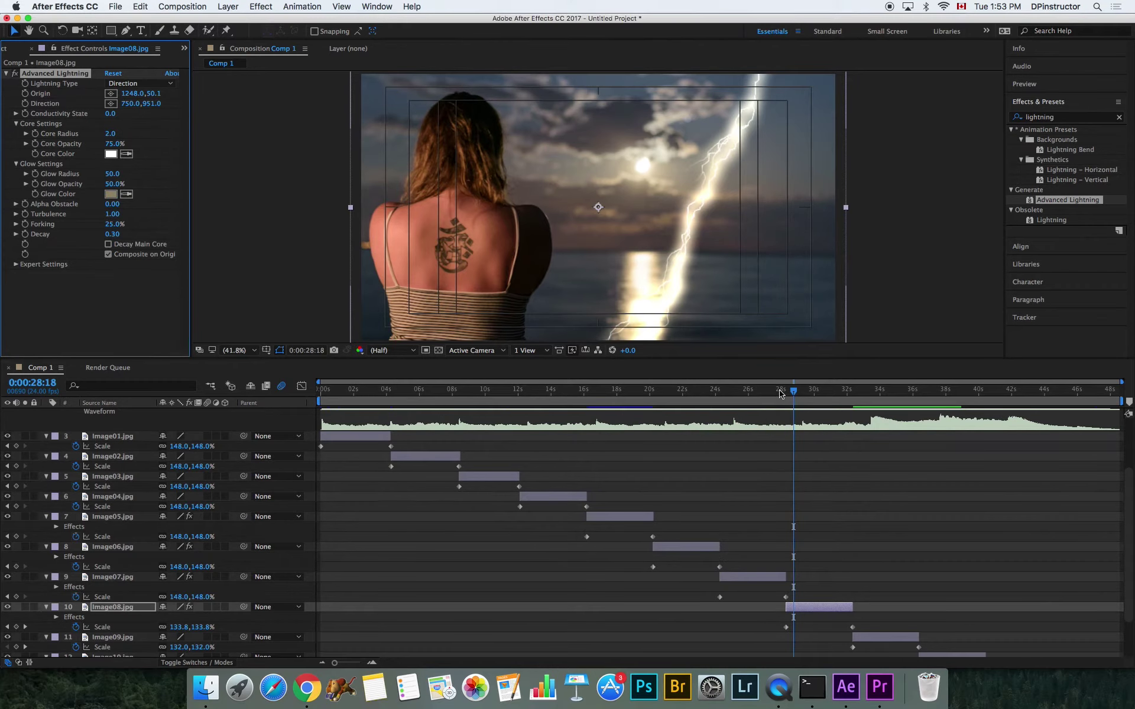
Re-angle the lightning Direction and collapse the Core and Glow Settings groups
drag(780, 393, 791, 397)
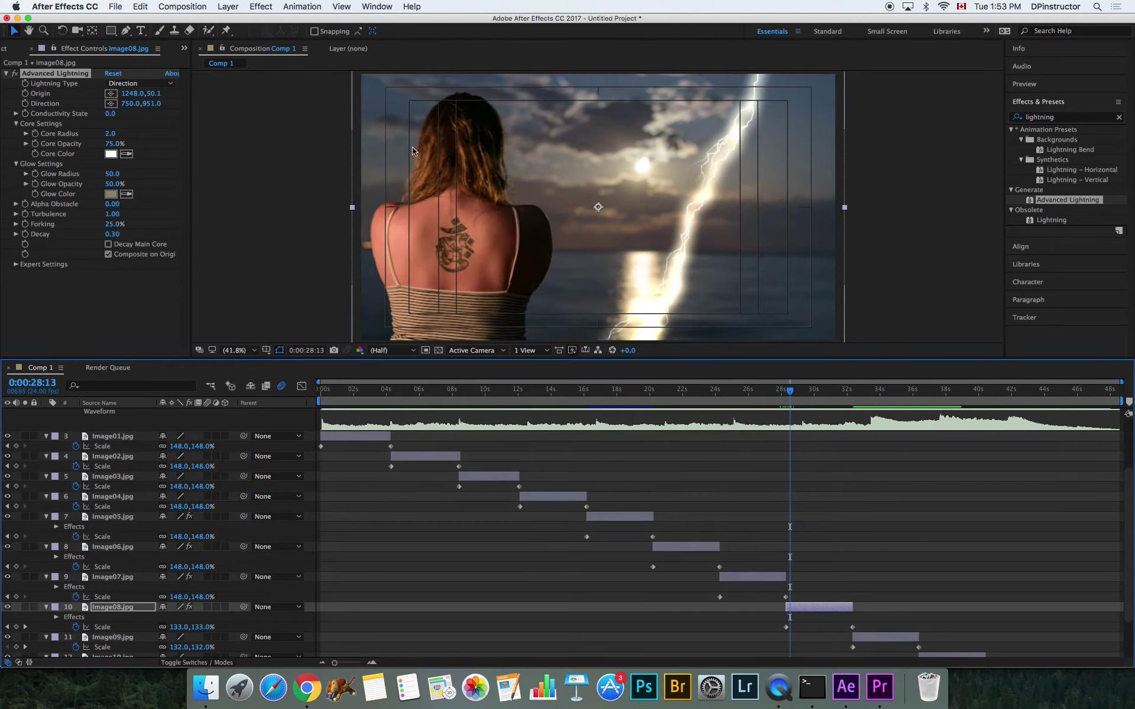
drag(130, 104, 189, 104)
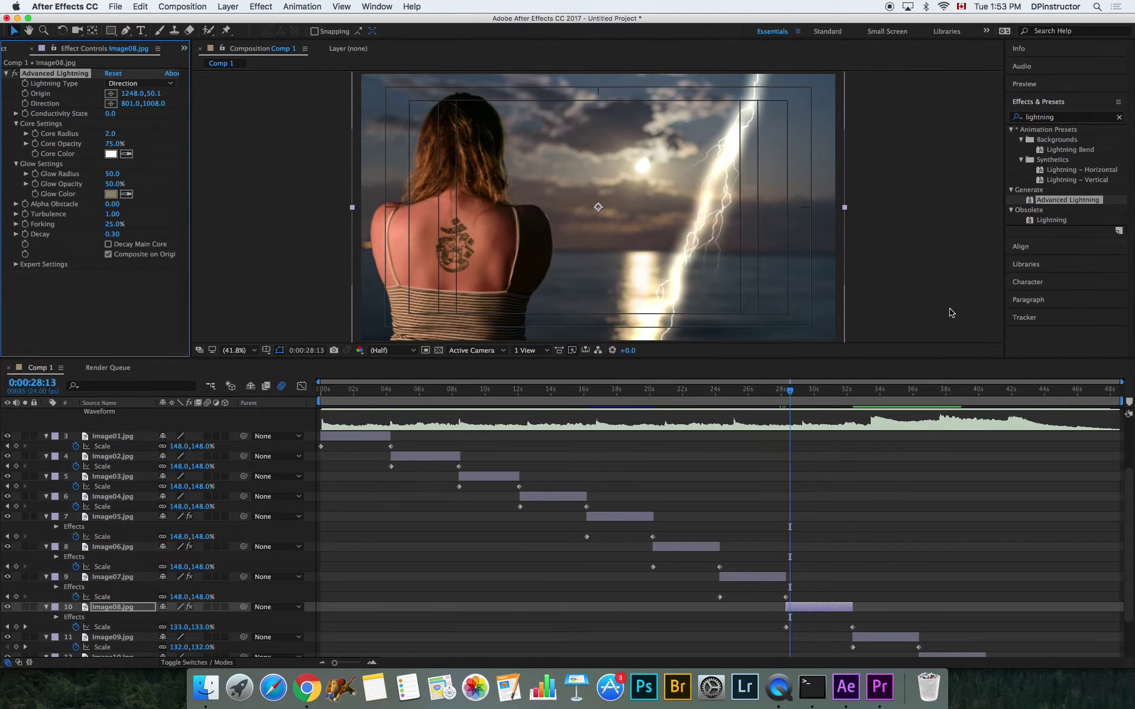
drag(789, 392, 785, 393)
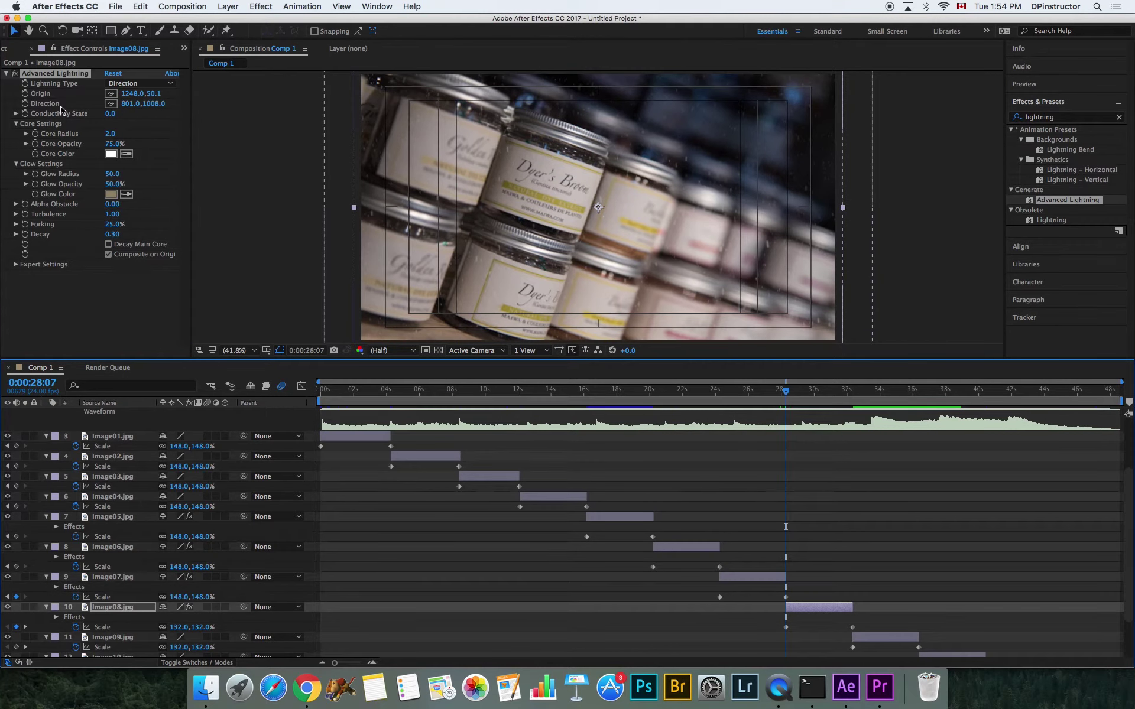
click(41, 118)
click(16, 123)
click(16, 135)
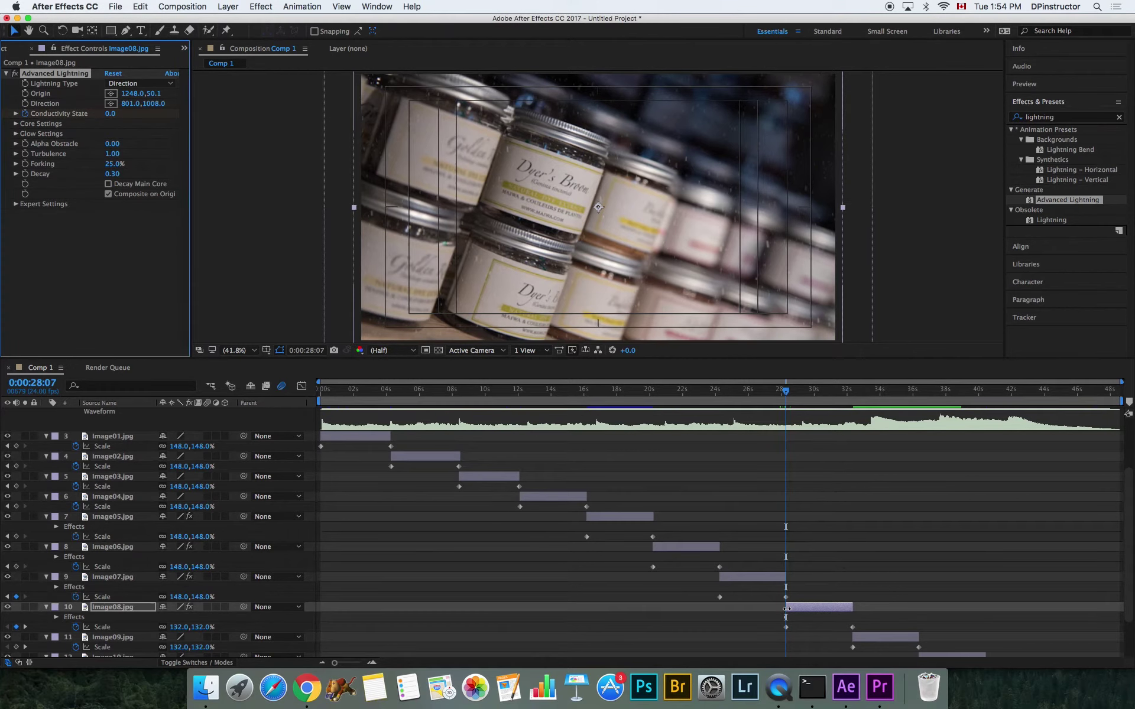
Set Conductivity State to 4.4 at the next keyframe and preview the lightning animation
key(k)
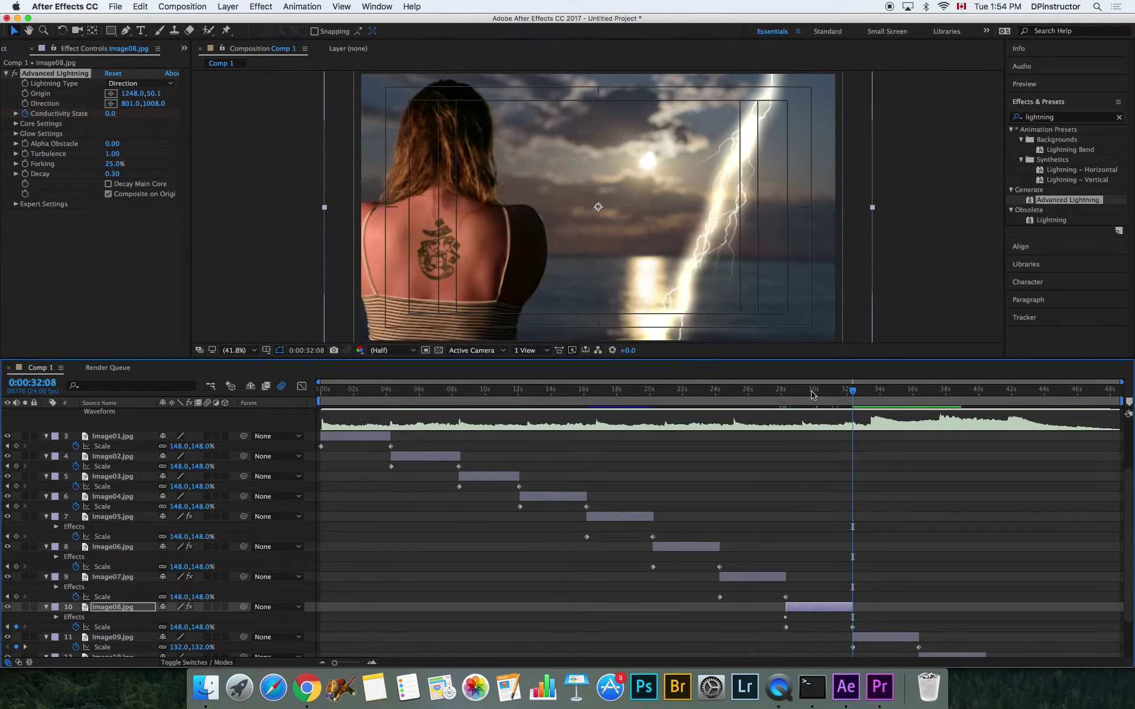
drag(110, 113, 136, 113)
key(j)
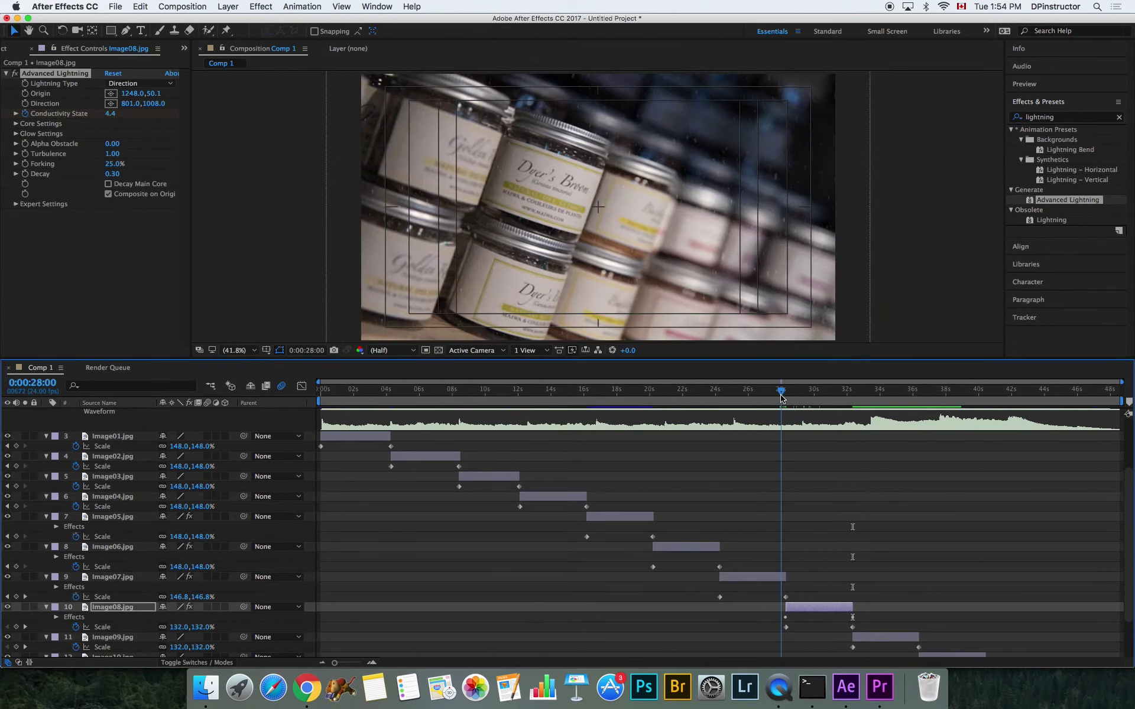
key(space)
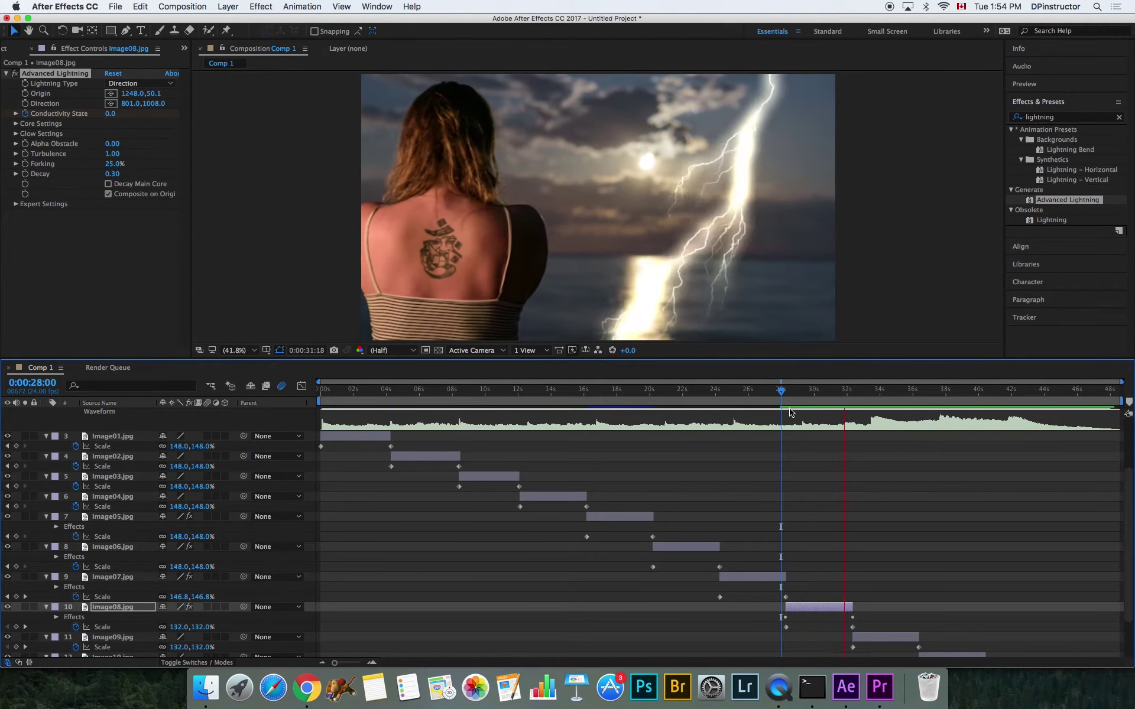
key(space)
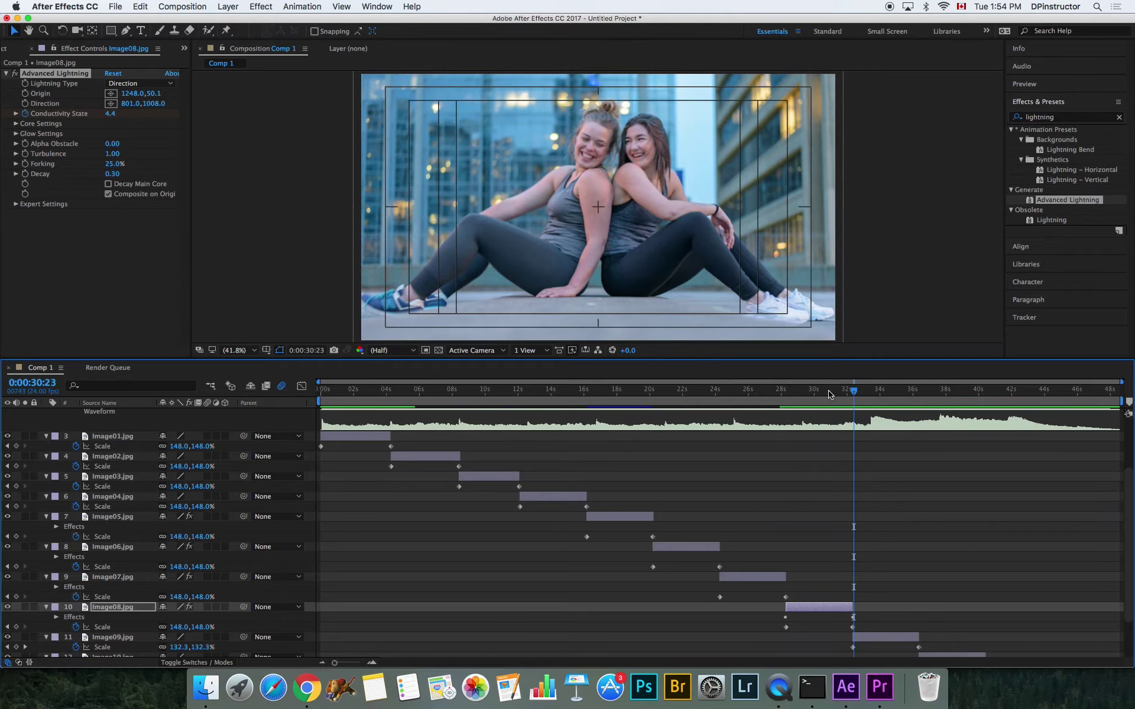
click(814, 390)
click(112, 105)
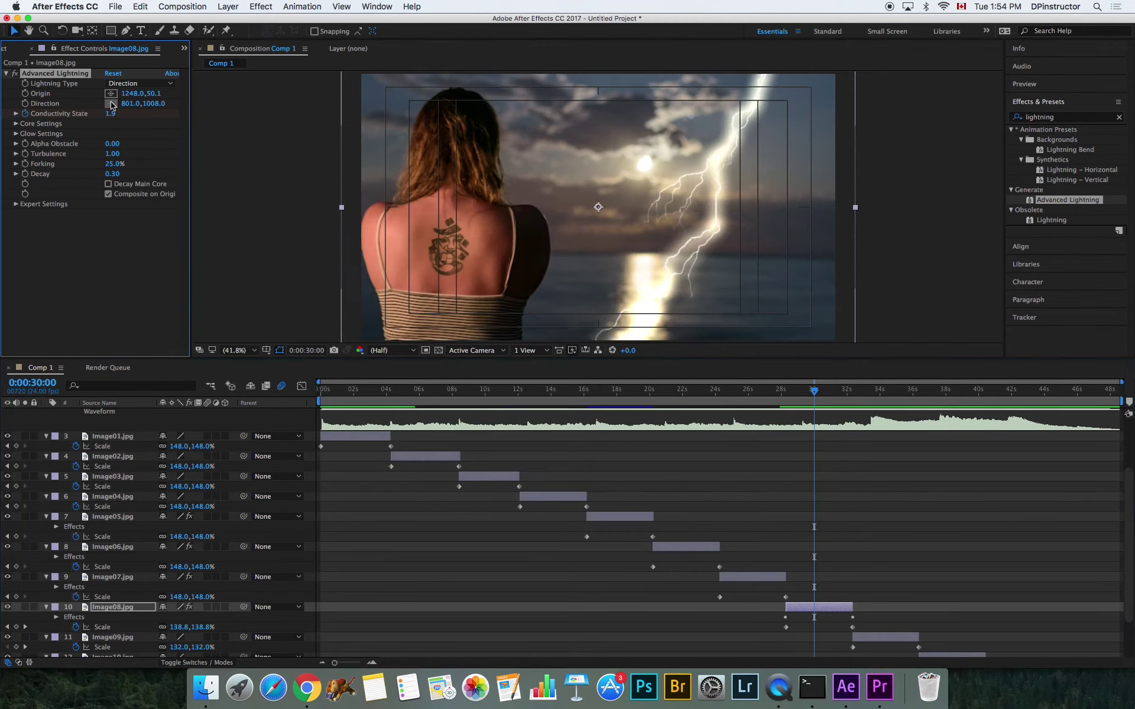
Move the bolt's direction point higher in the sky and preview the result
click(444, 248)
drag(445, 246, 580, 148)
drag(814, 391, 785, 395)
key(space)
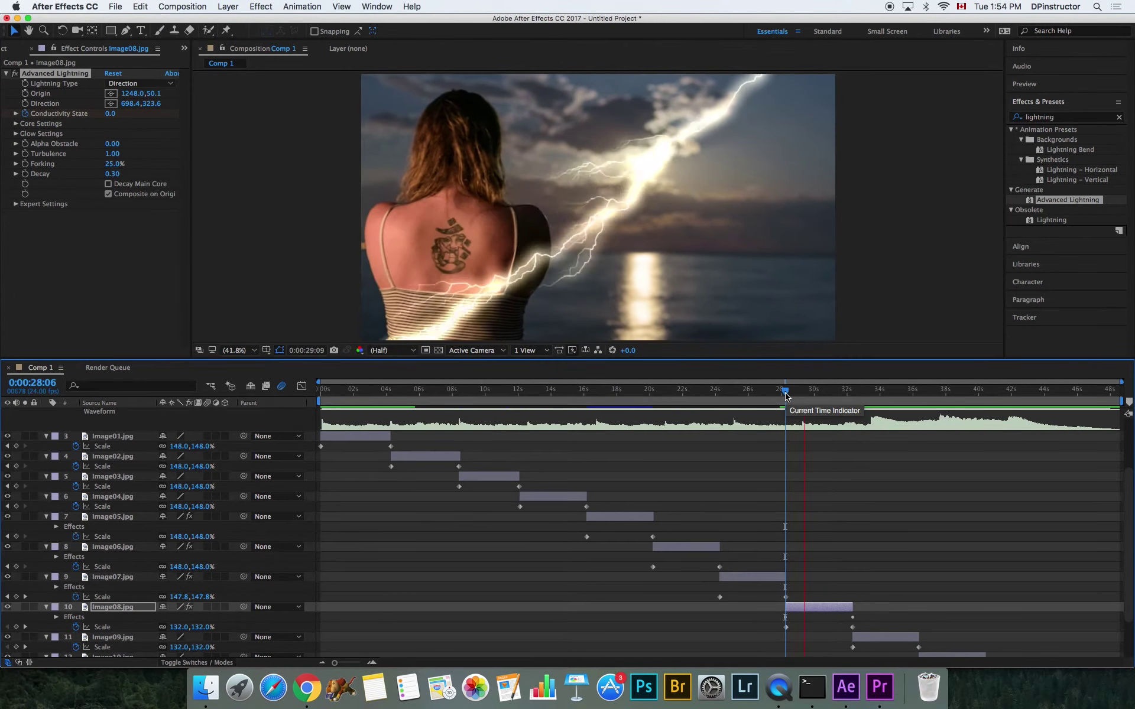
key(space)
Start the bolt at the moon and aim its direction at the woman's shoulder
click(111, 93)
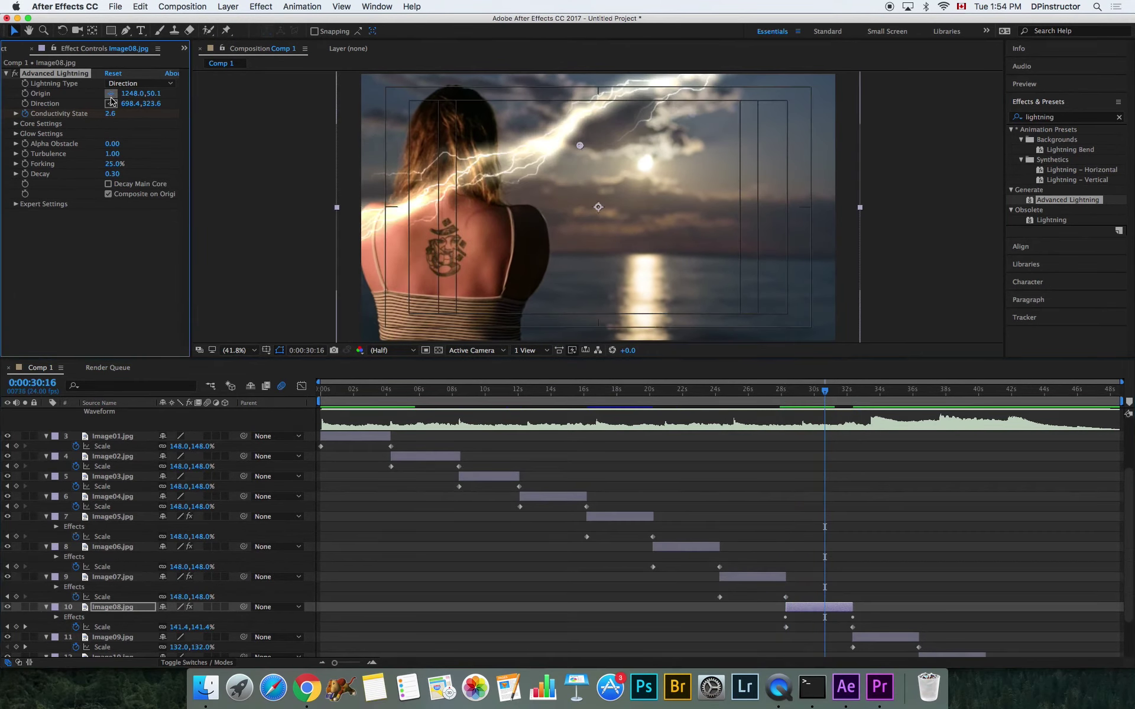
click(642, 164)
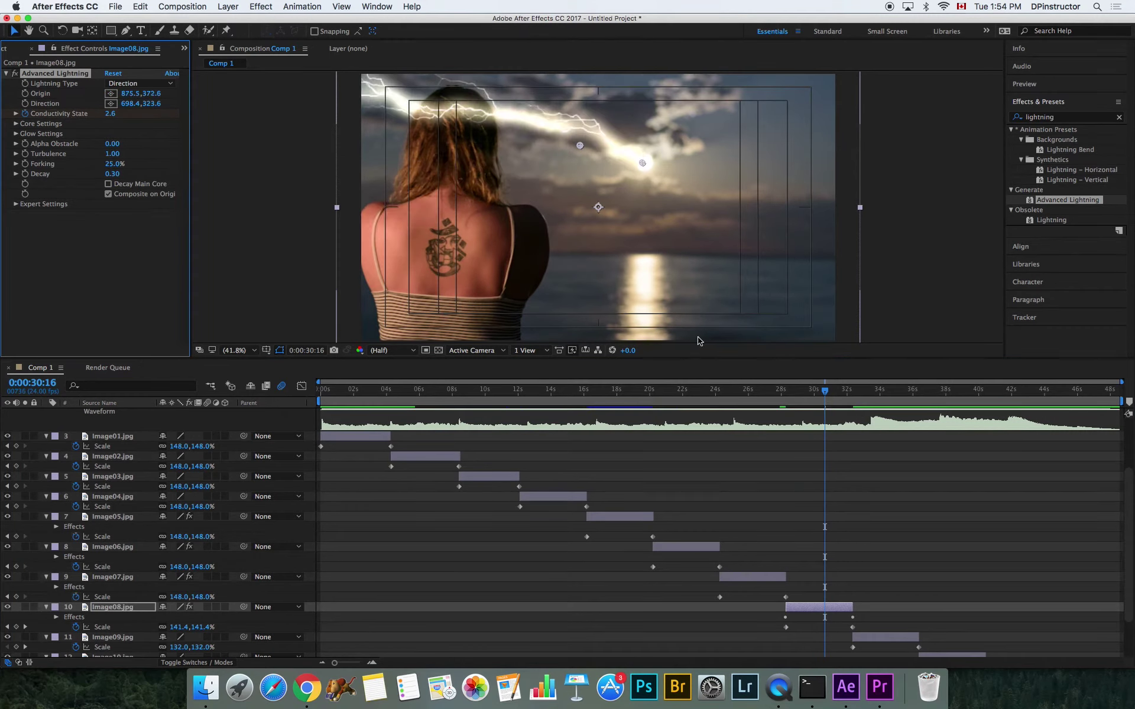
click(111, 104)
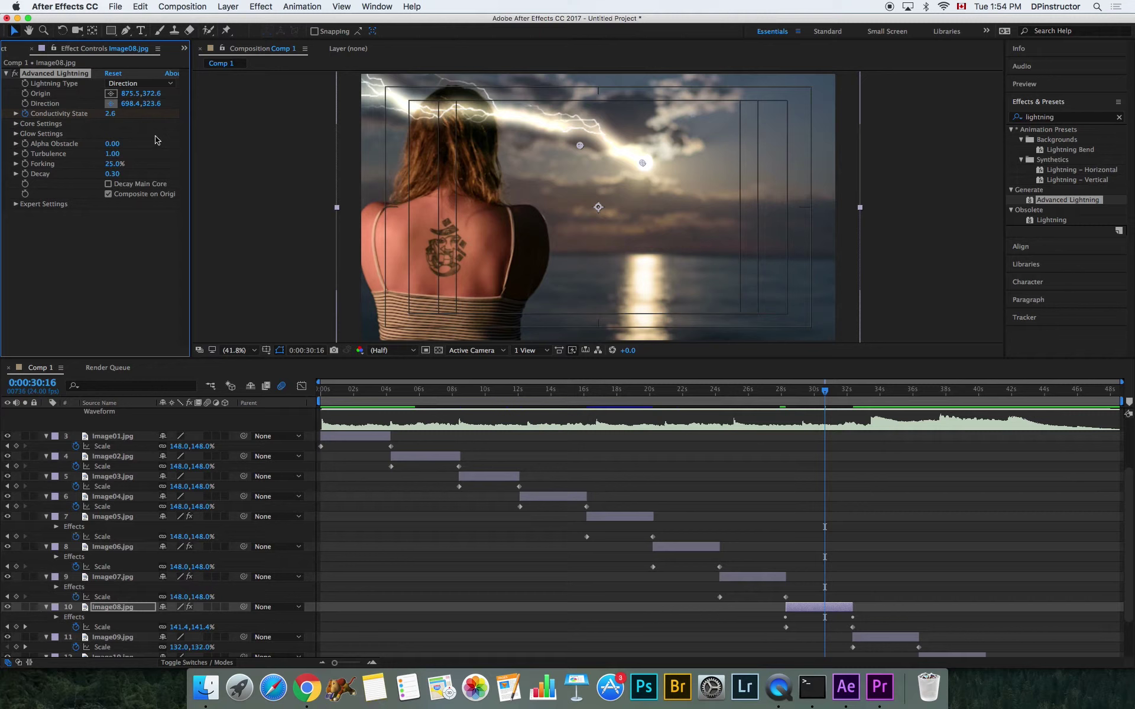
click(440, 255)
drag(440, 255, 537, 215)
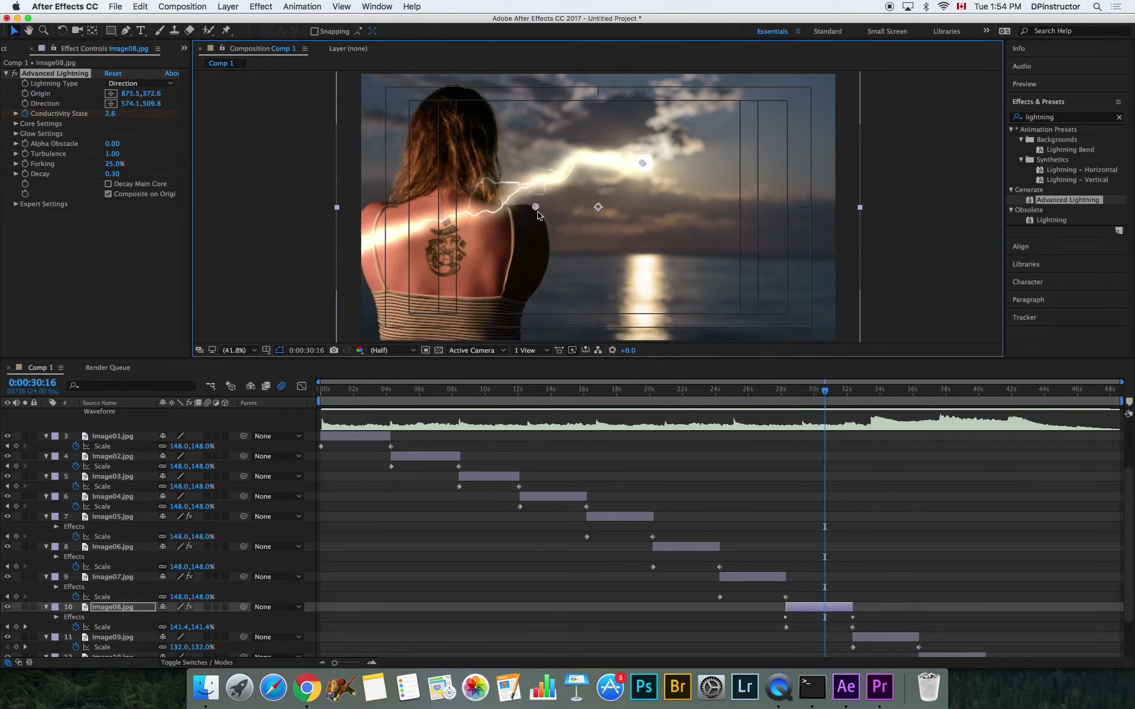
drag(793, 395, 783, 400)
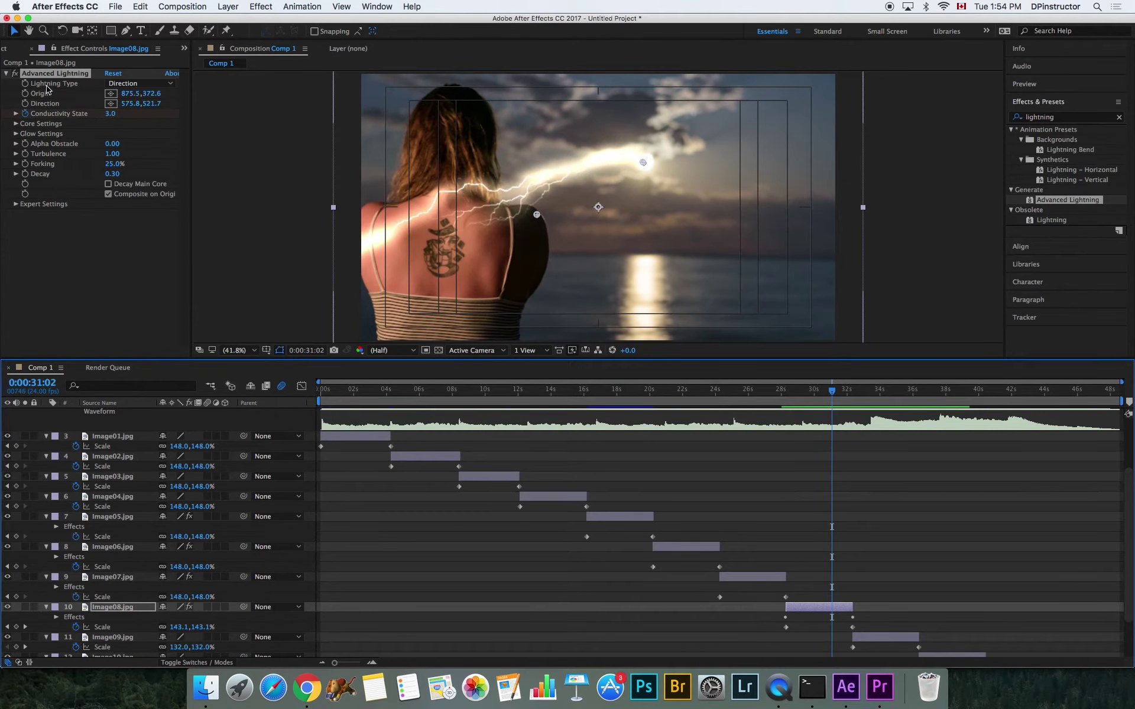
Change Lightning Type to Strike, drop its end onto the tattoo, and preview
click(140, 83)
click(145, 107)
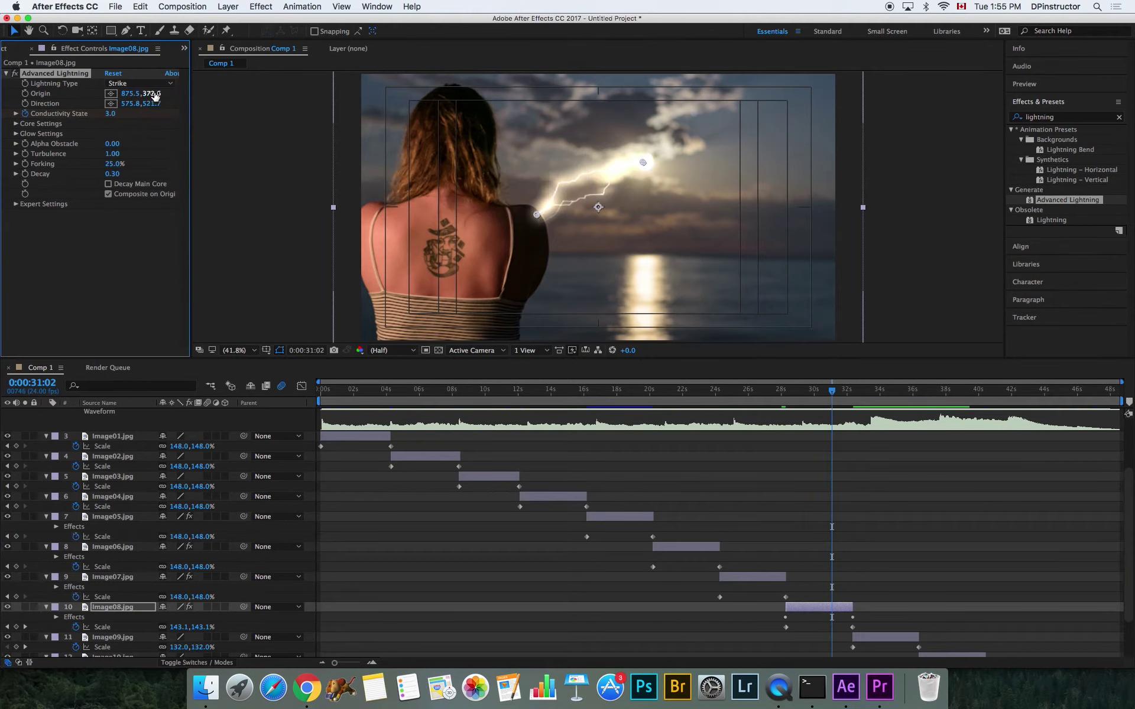
drag(536, 217, 438, 259)
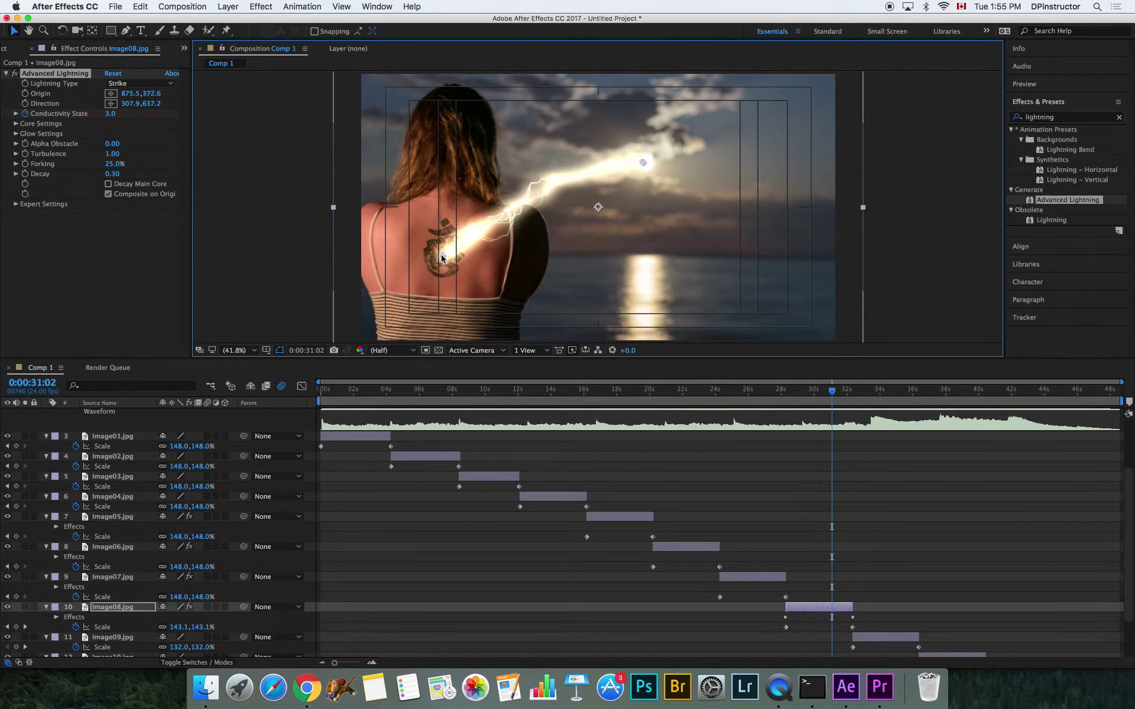
click(778, 395)
key(space)
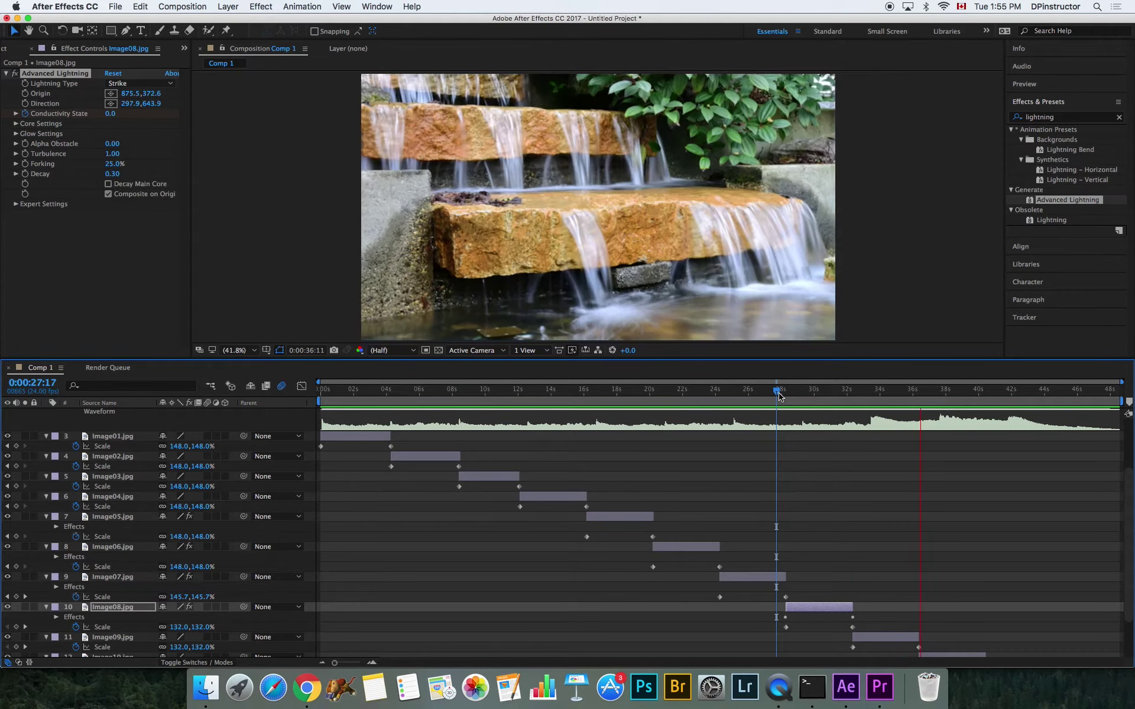
At 0:00:40:22, apply the Smoke Rising preset to the Image11 layer
key(space)
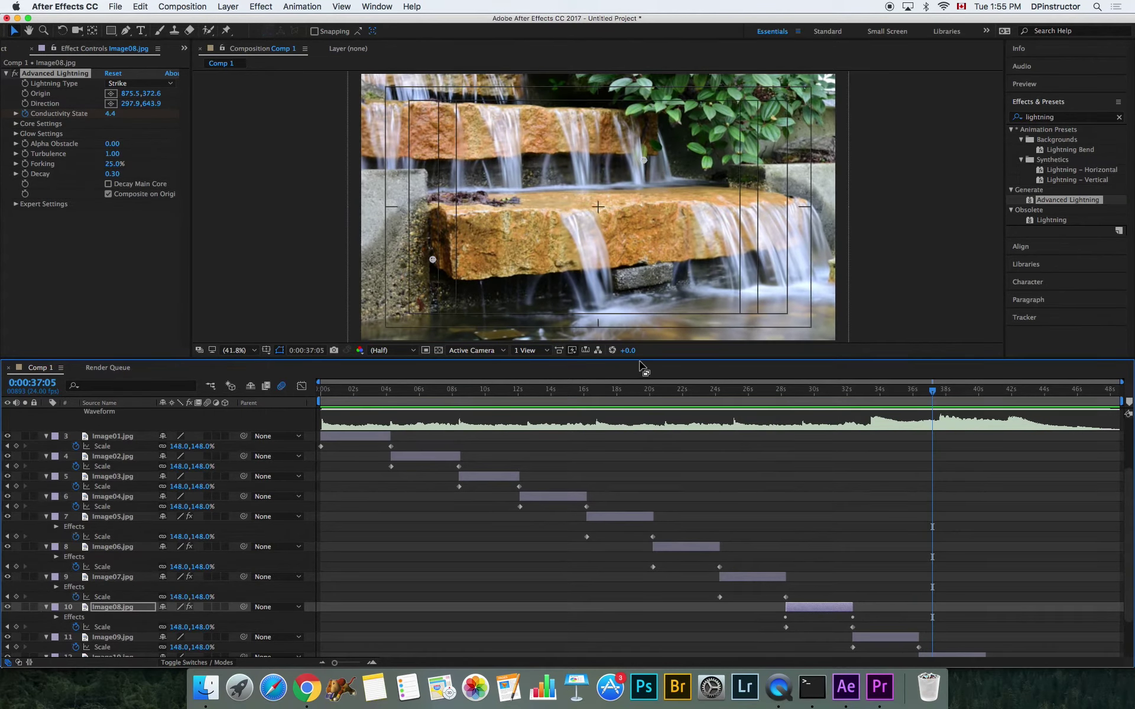
drag(638, 359, 643, 284)
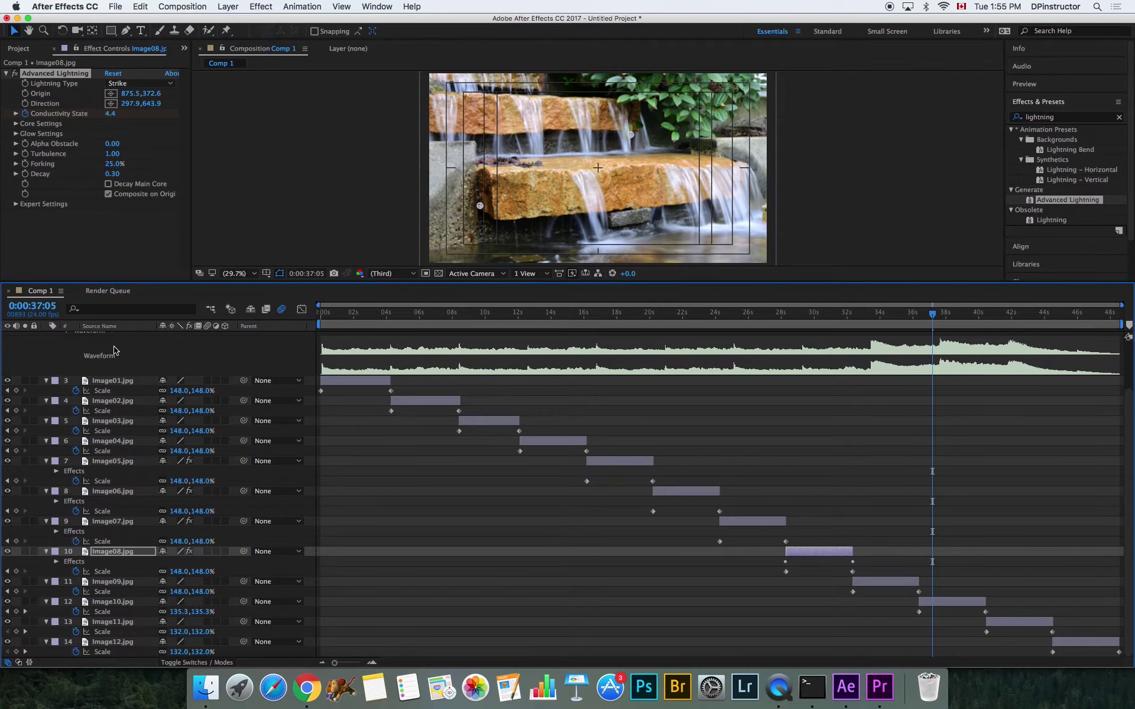
click(994, 314)
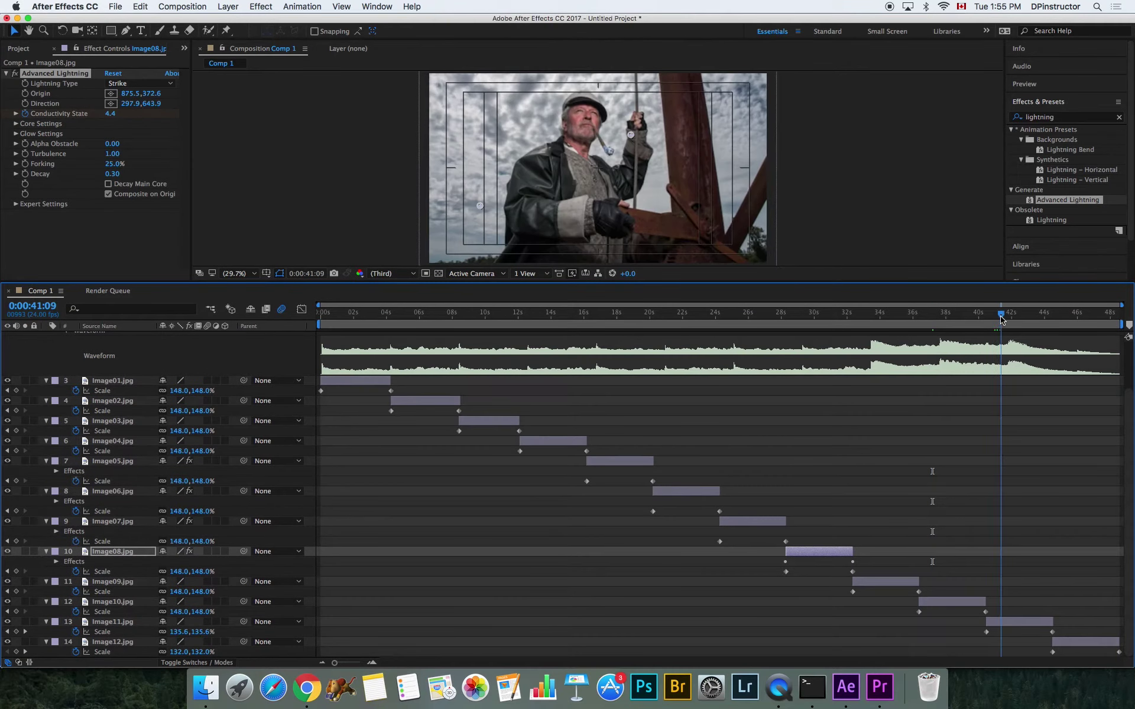
double_click(1055, 117)
text(smoke)
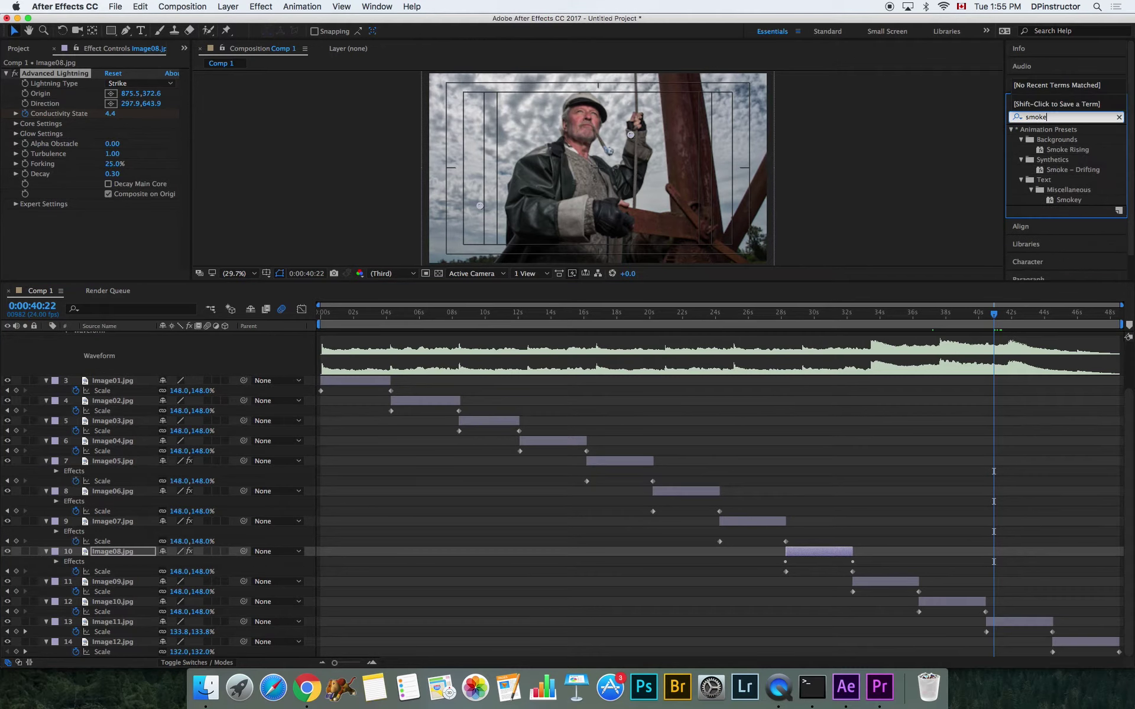
click(1042, 152)
click(1051, 201)
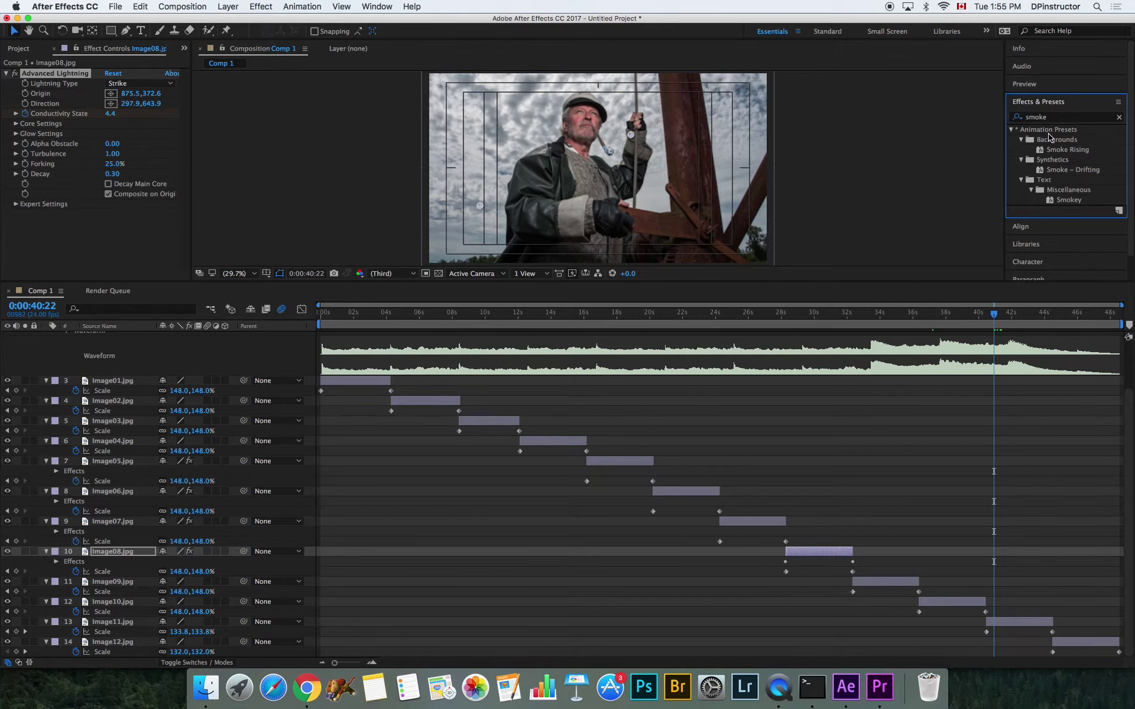
drag(1051, 149, 1010, 621)
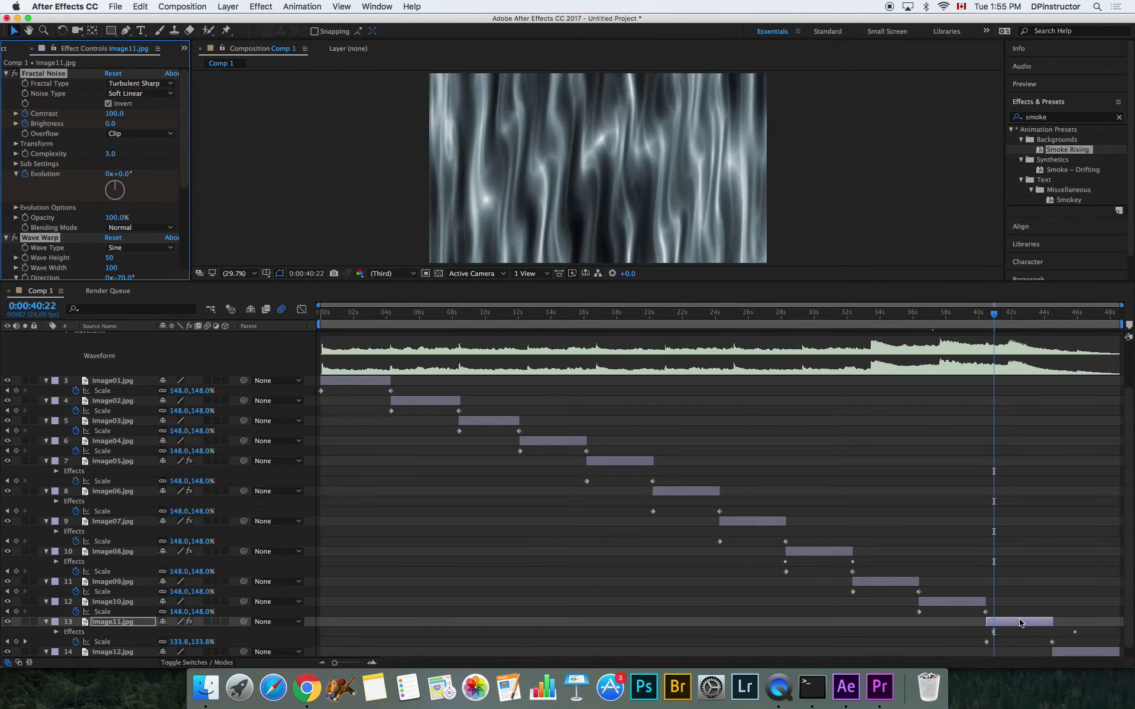
Preview the smoke on Image11 and review its effects in Effect Controls
key(space)
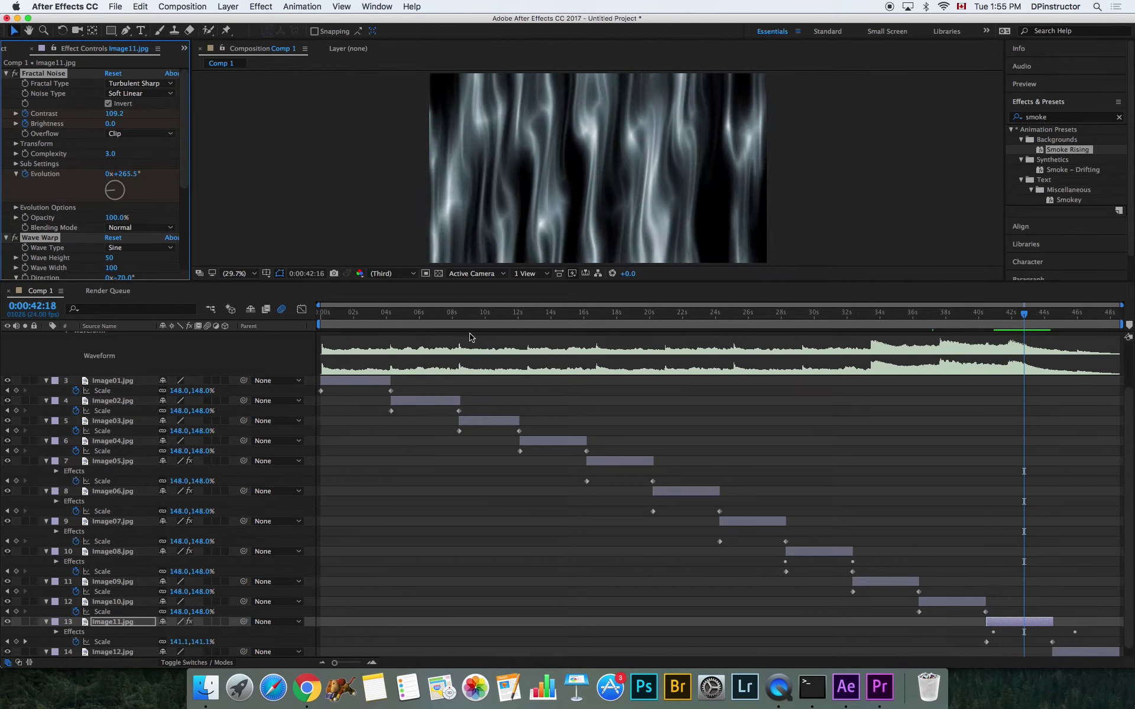
key(space)
scroll(175, 172, down, 6)
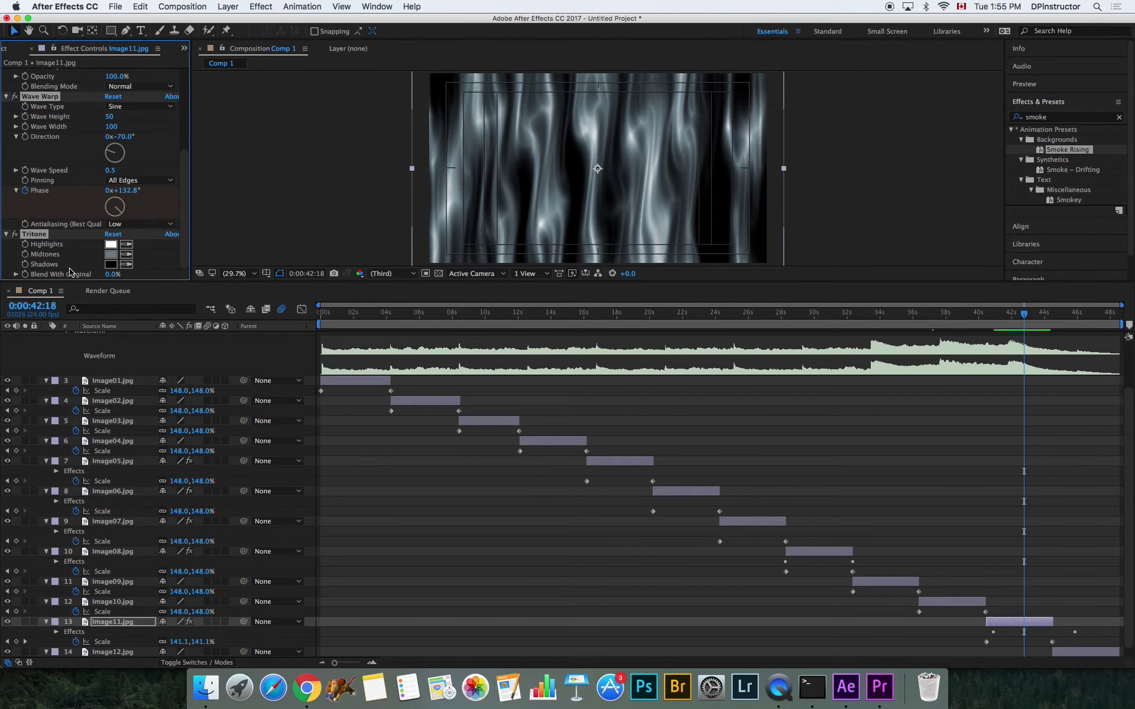
click(112, 276)
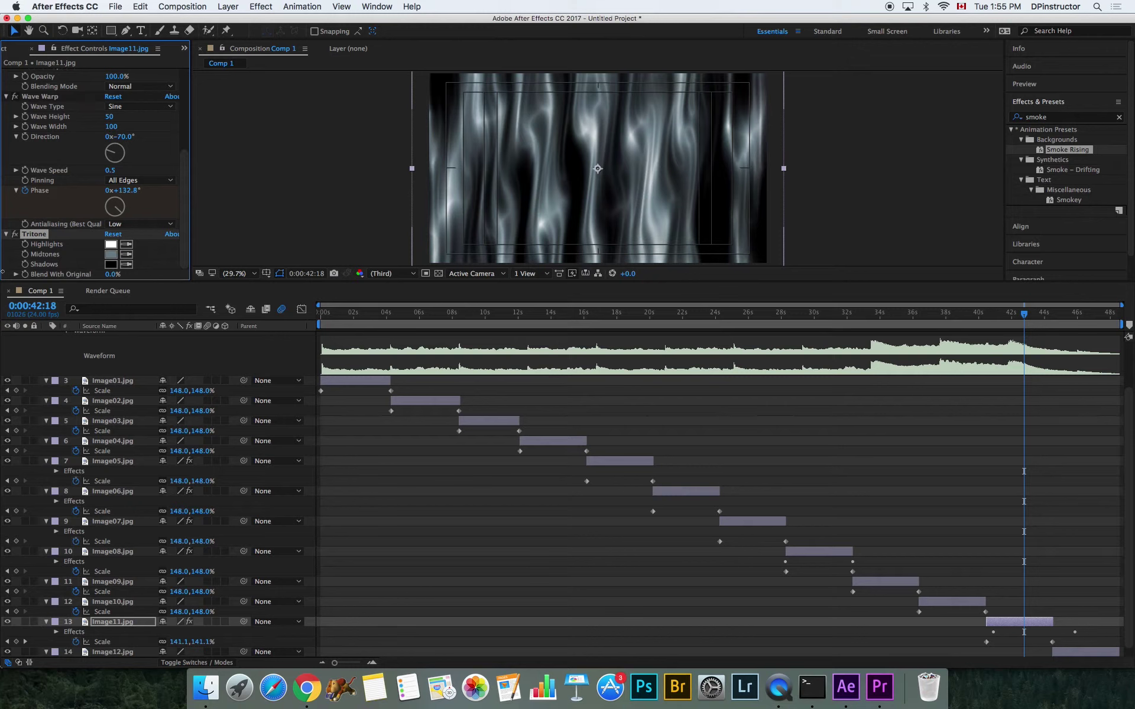
scroll(169, 234, up, 5)
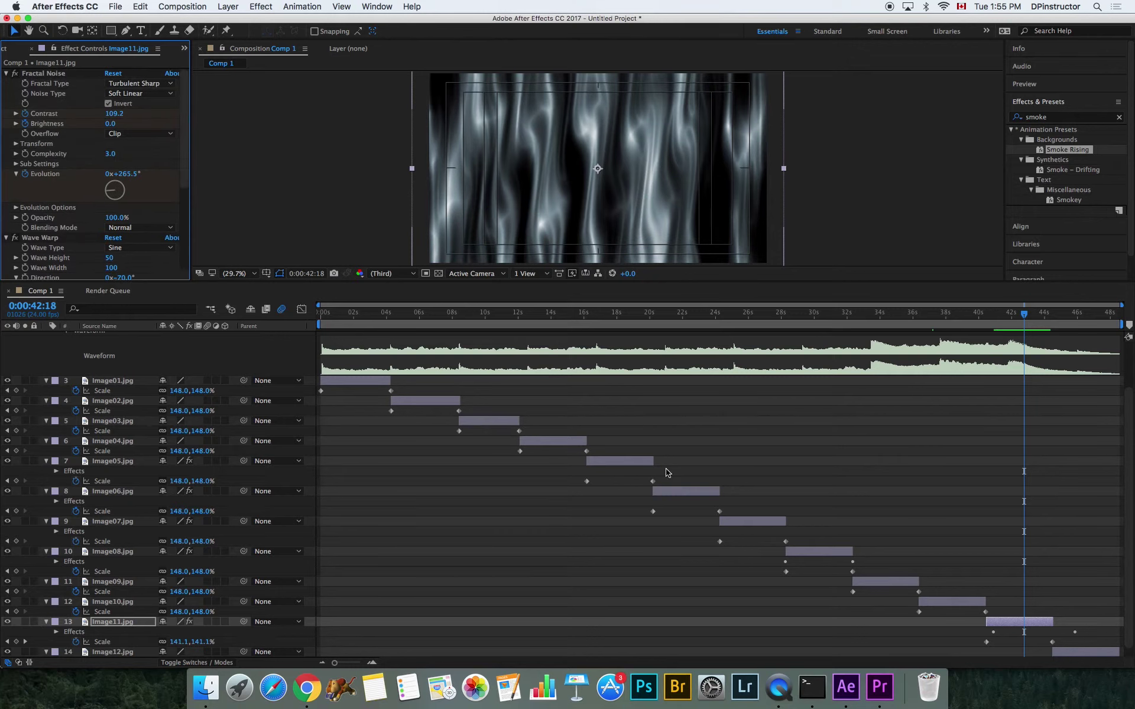
Delete the Fractal Noise, Wave Warp and Tritone effects from Image11
click(41, 75)
key(Delete)
click(41, 75)
key(Delete)
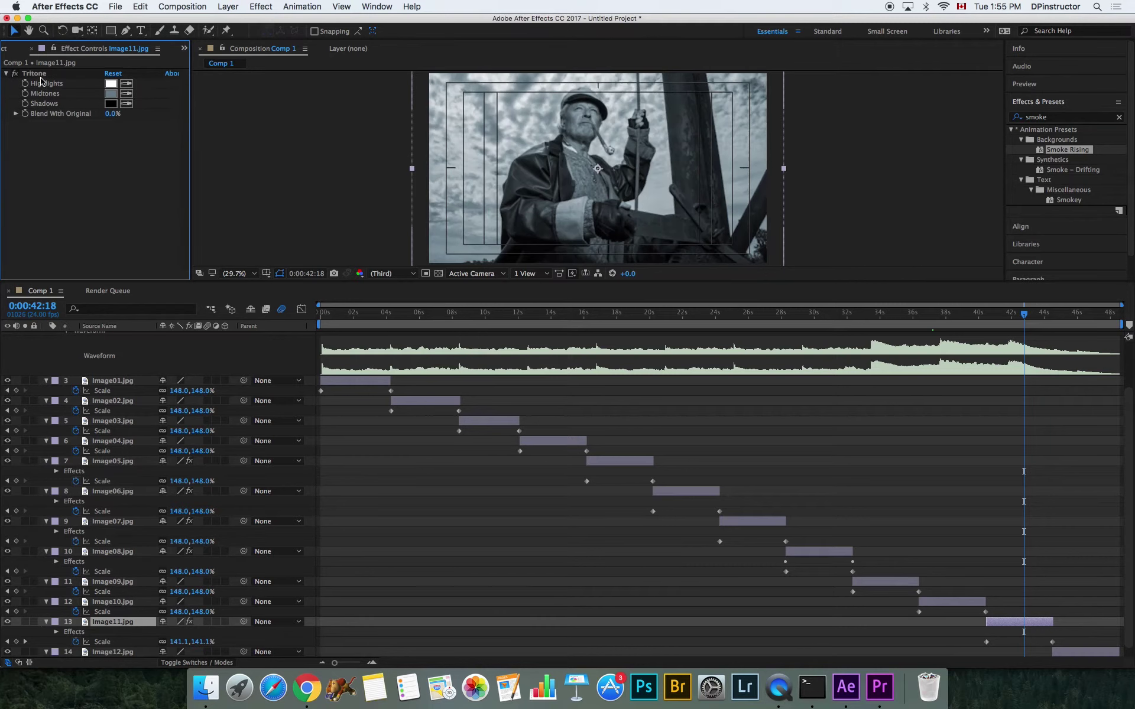
click(41, 75)
key(Delete)
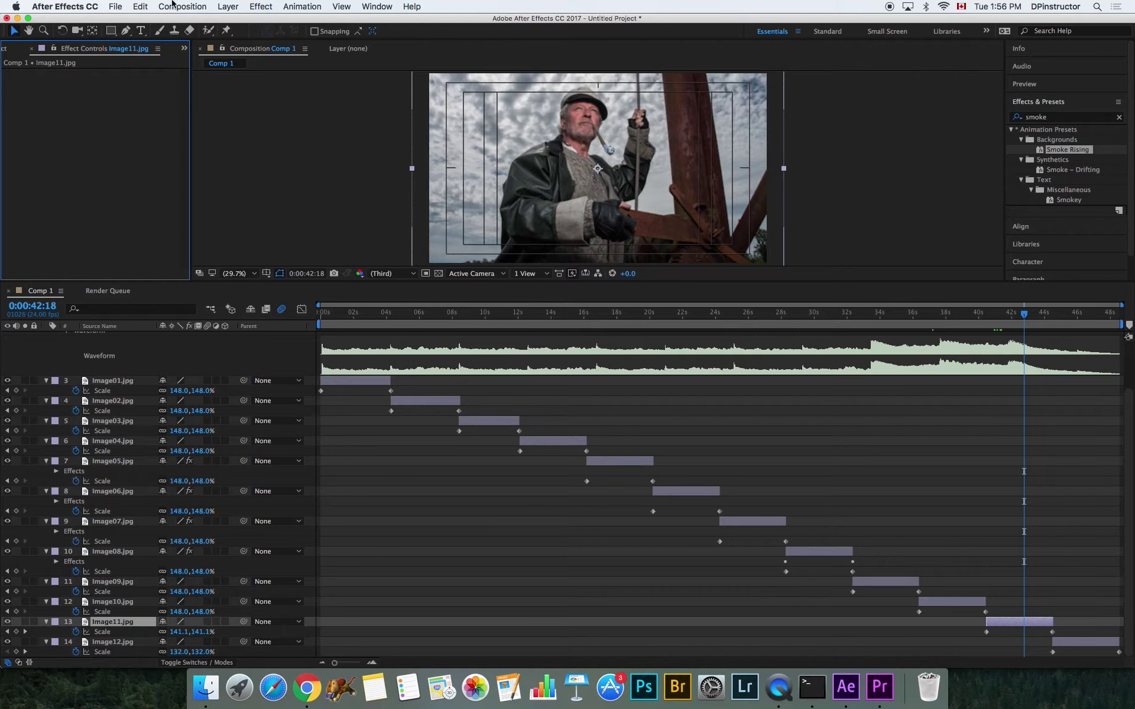
Show the Modes column, go to the Coors neon photo at 0:00:14:07, and search effects for 'stars'
click(195, 664)
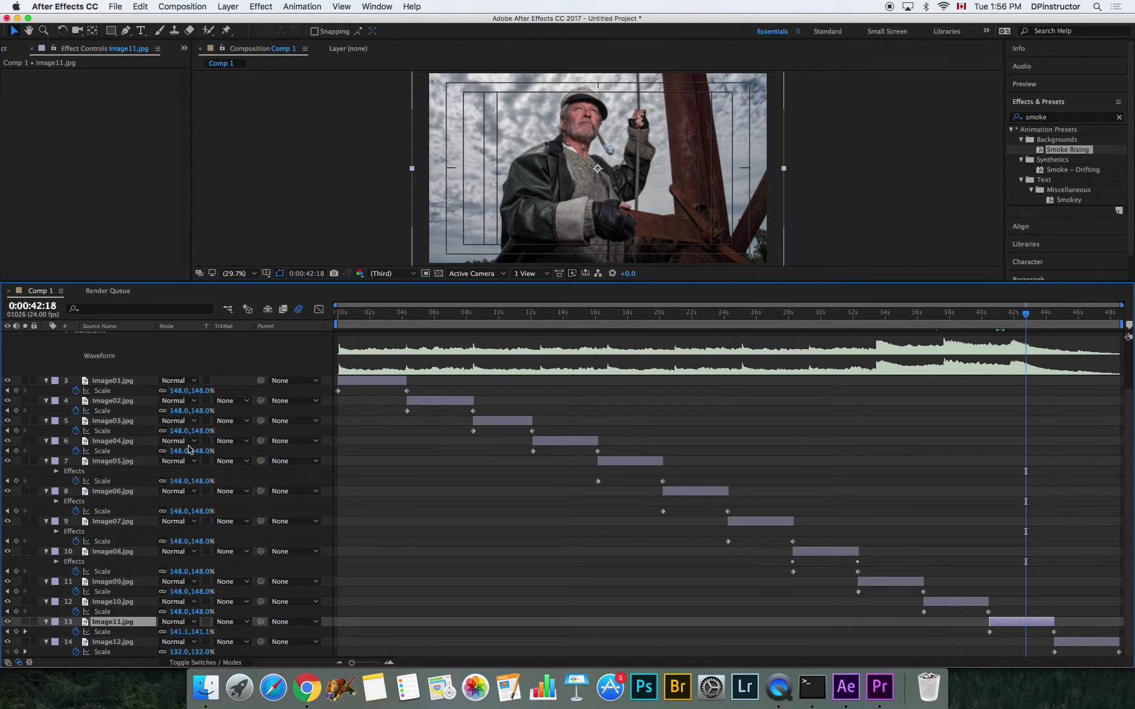
drag(542, 319, 568, 322)
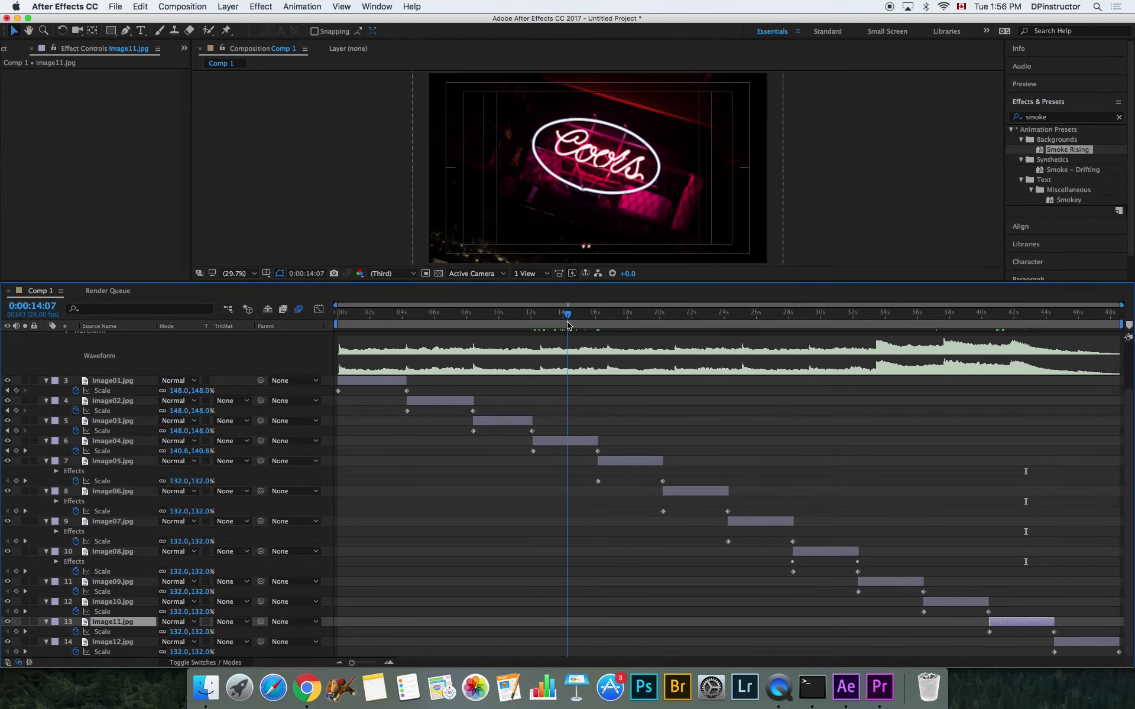
click(1049, 117)
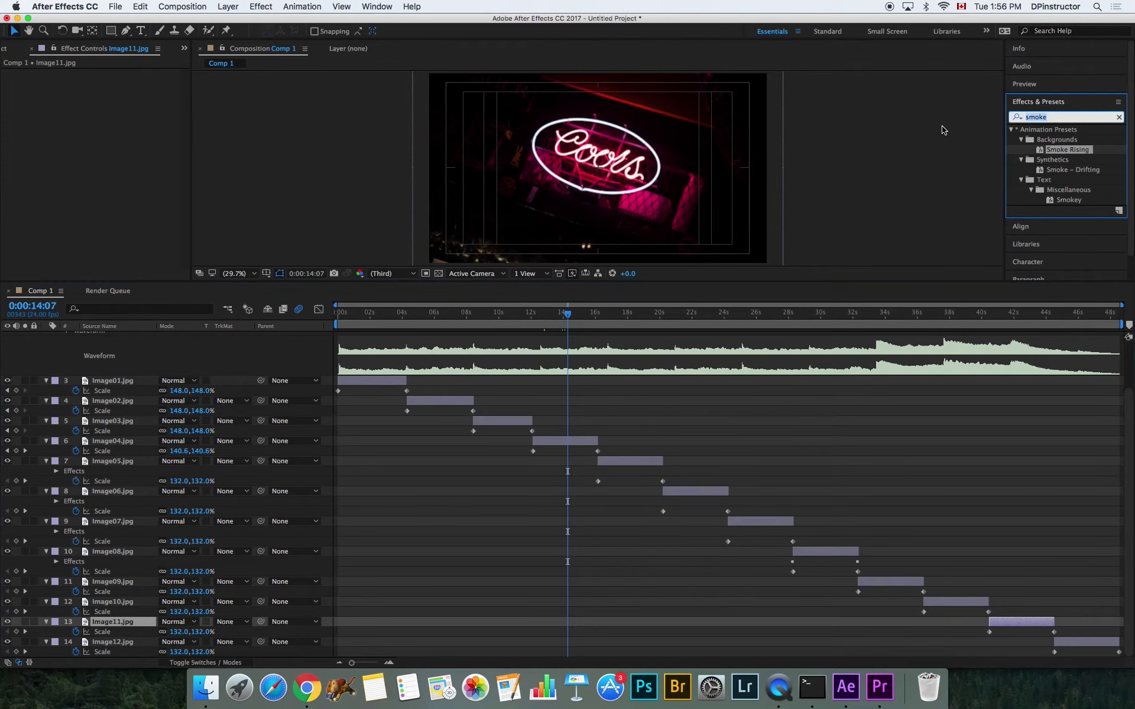
text(stars)
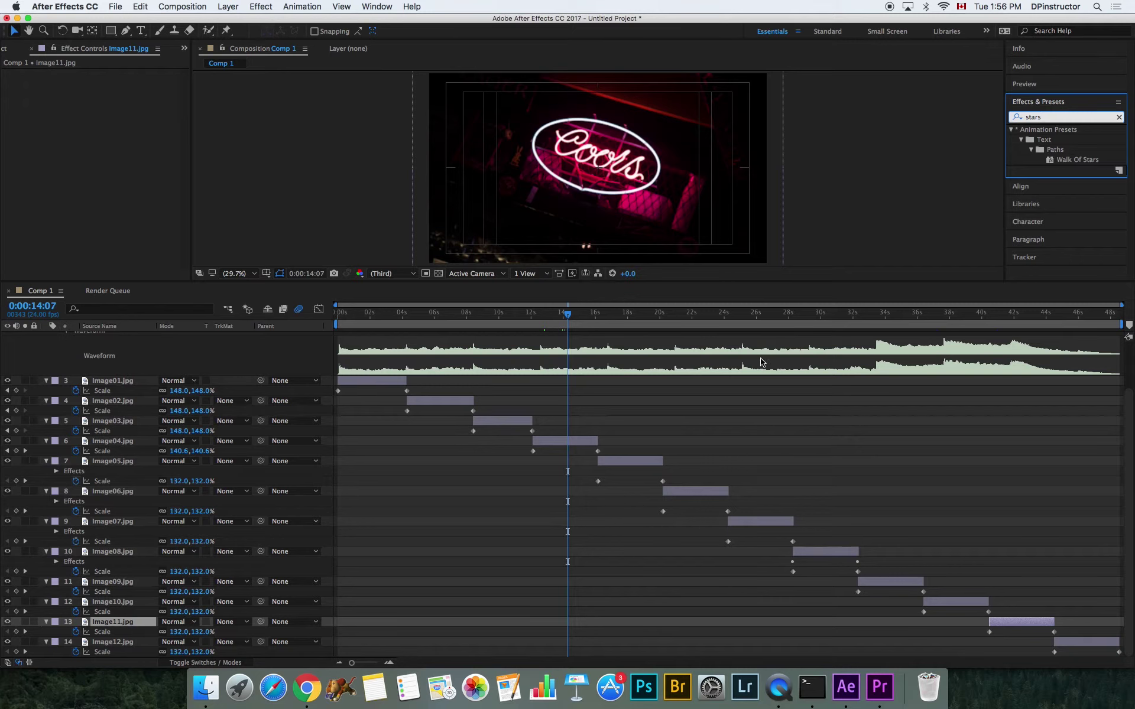
Apply the CC Star Burst effect to the Image04 layer
click(574, 442)
click(1059, 132)
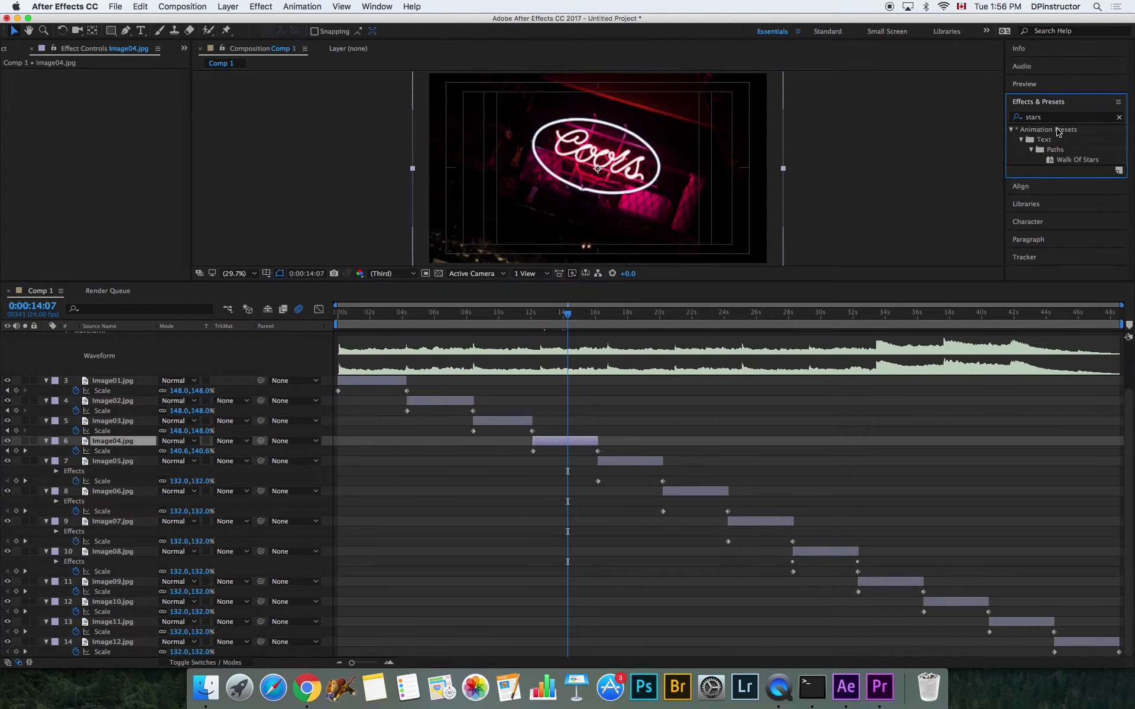
click(1034, 107)
click(1034, 108)
click(1069, 116)
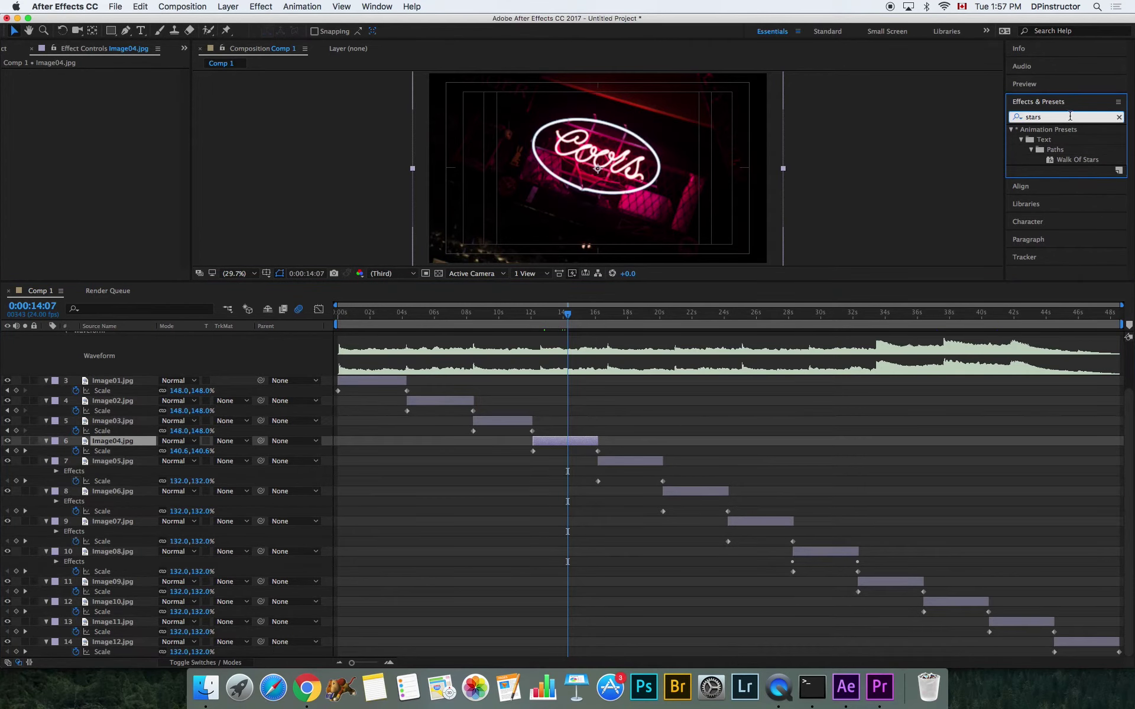
key(BackSpace)
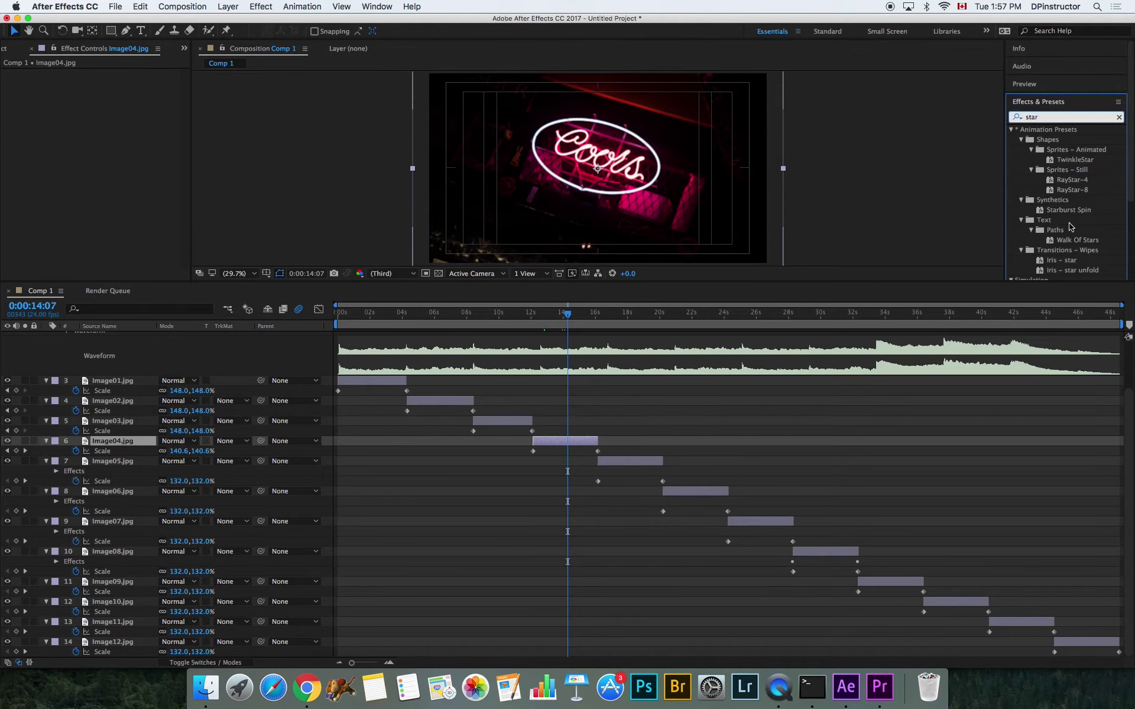
double_click(1042, 244)
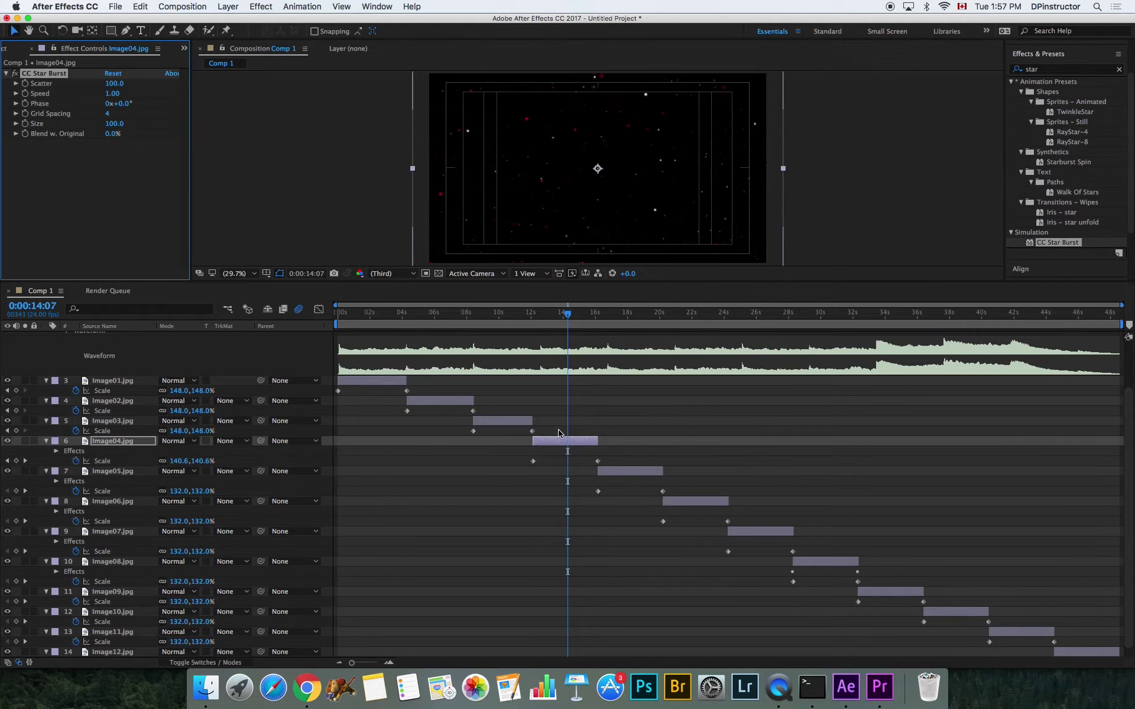
Blend the star burst 76% with the original photo and preview the result
key(space)
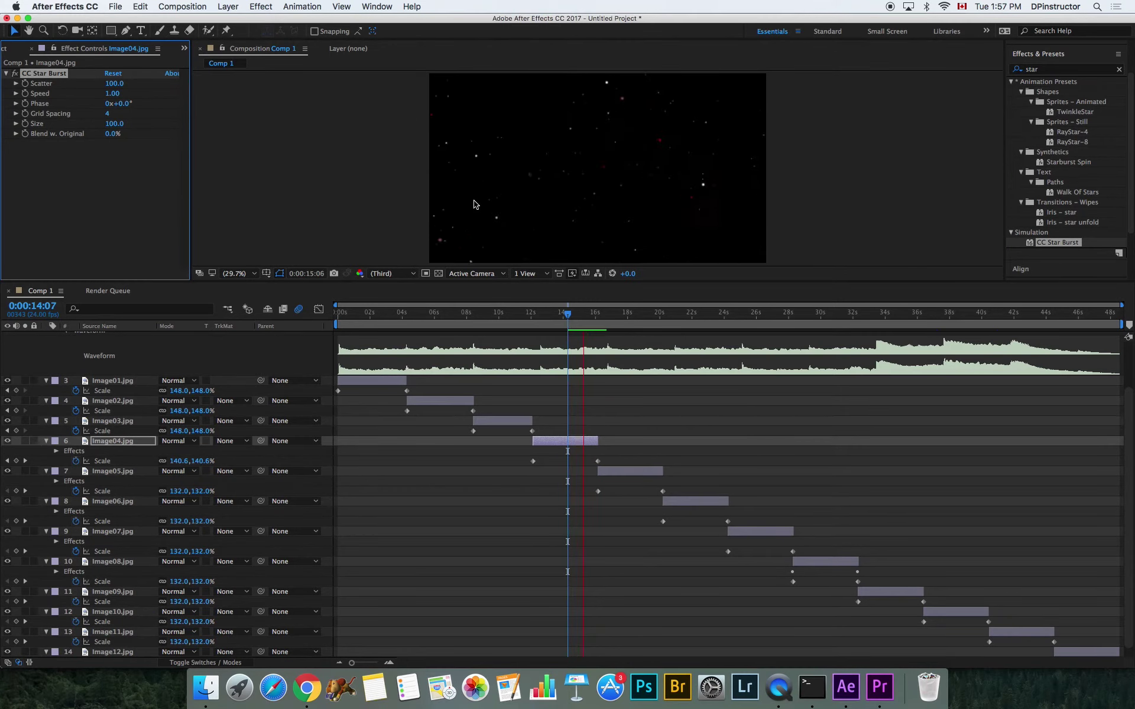
click(547, 313)
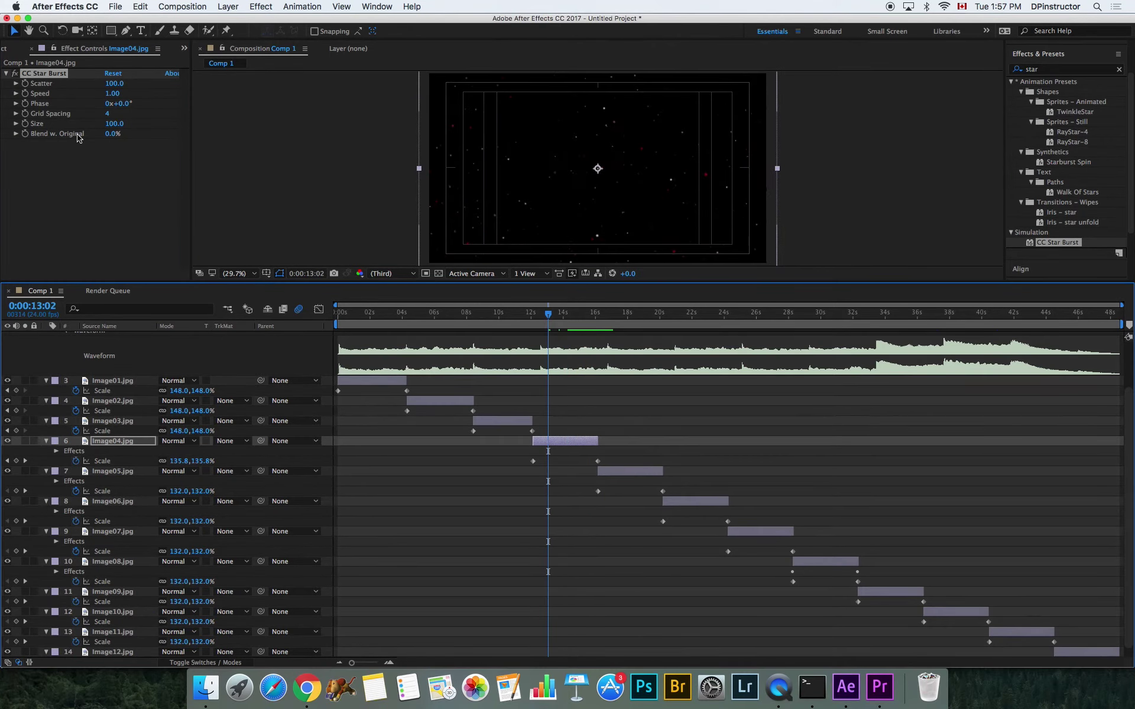
drag(112, 134, 156, 135)
key(space)
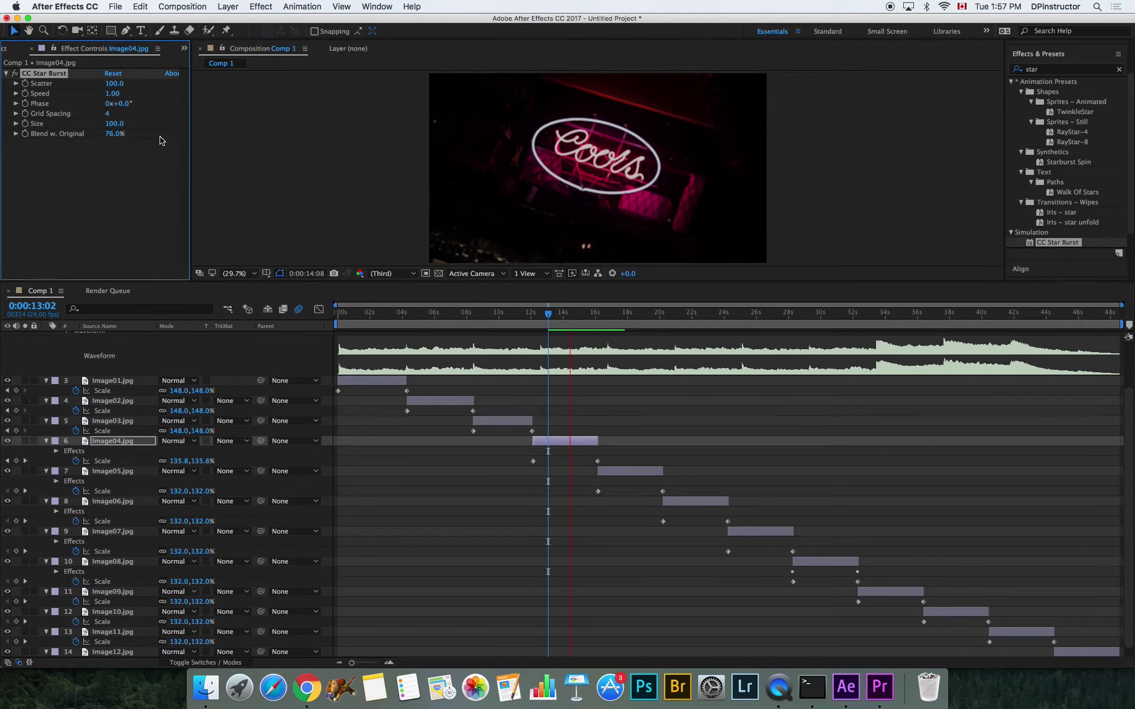
key(space)
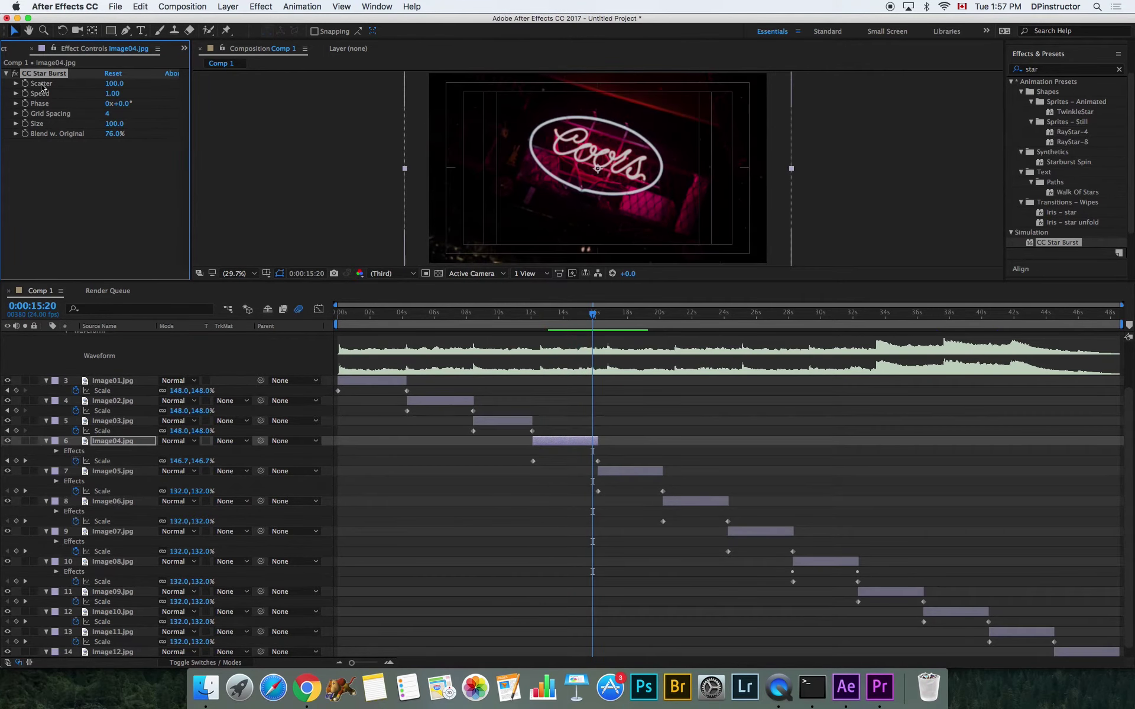
Set star burst Scatter to 31 and Speed to 0.39, previewing the slower stars
drag(114, 83, 34, 76)
mouse_move(112, 93)
mouse_down()
mouse_move(126, 95)
mouse_move(116, 113)
mouse_up()
key(space)
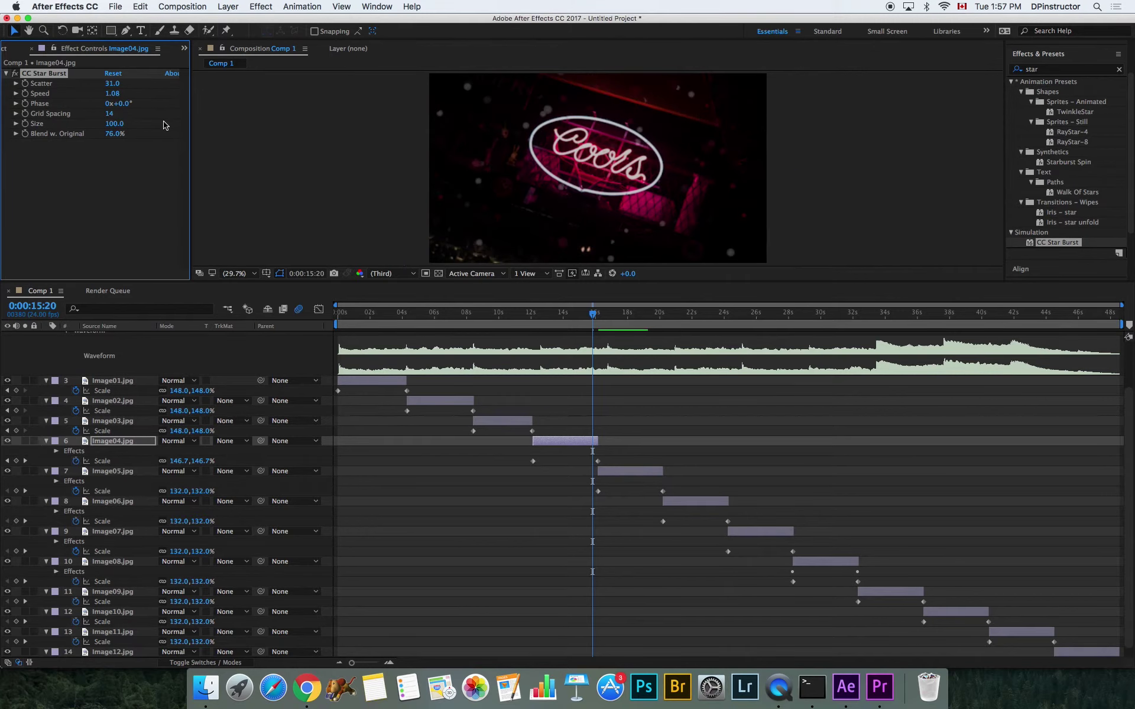
drag(591, 323, 550, 323)
drag(118, 97, 73, 95)
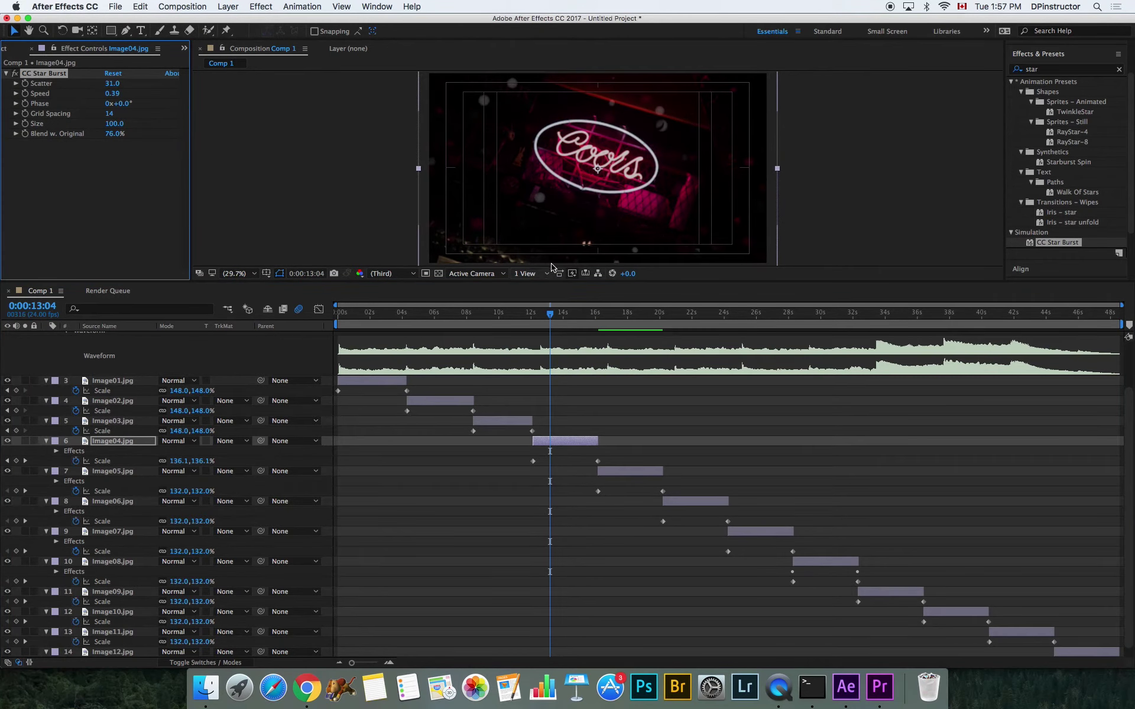
key(space)
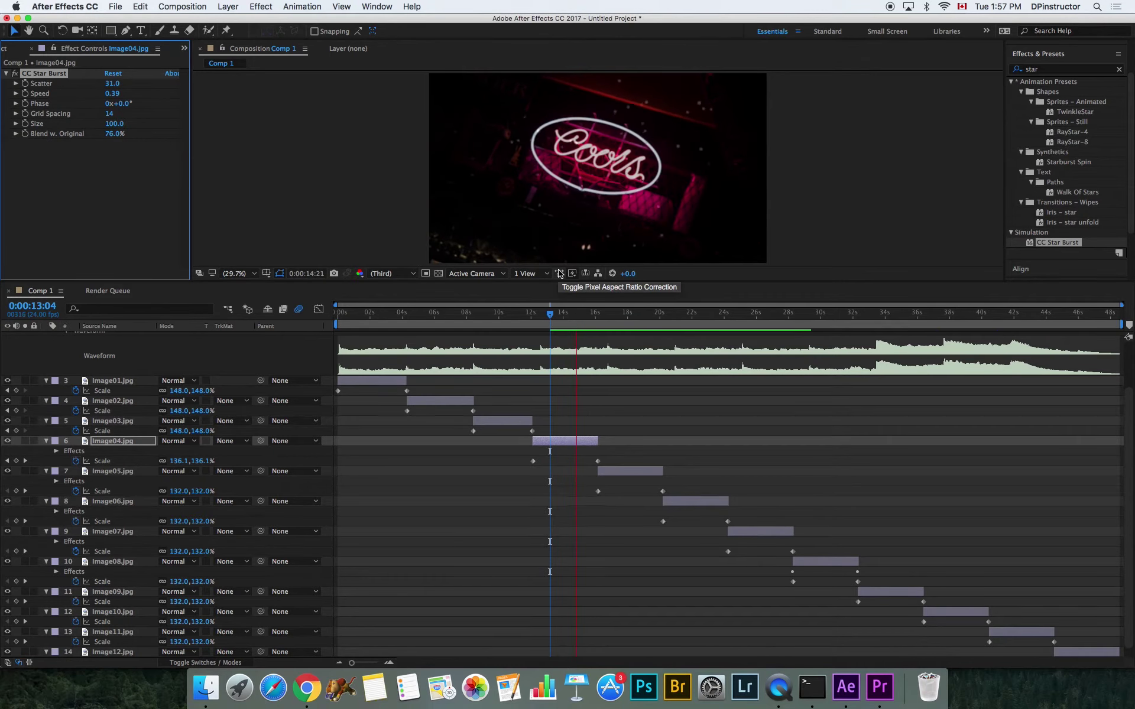
key(space)
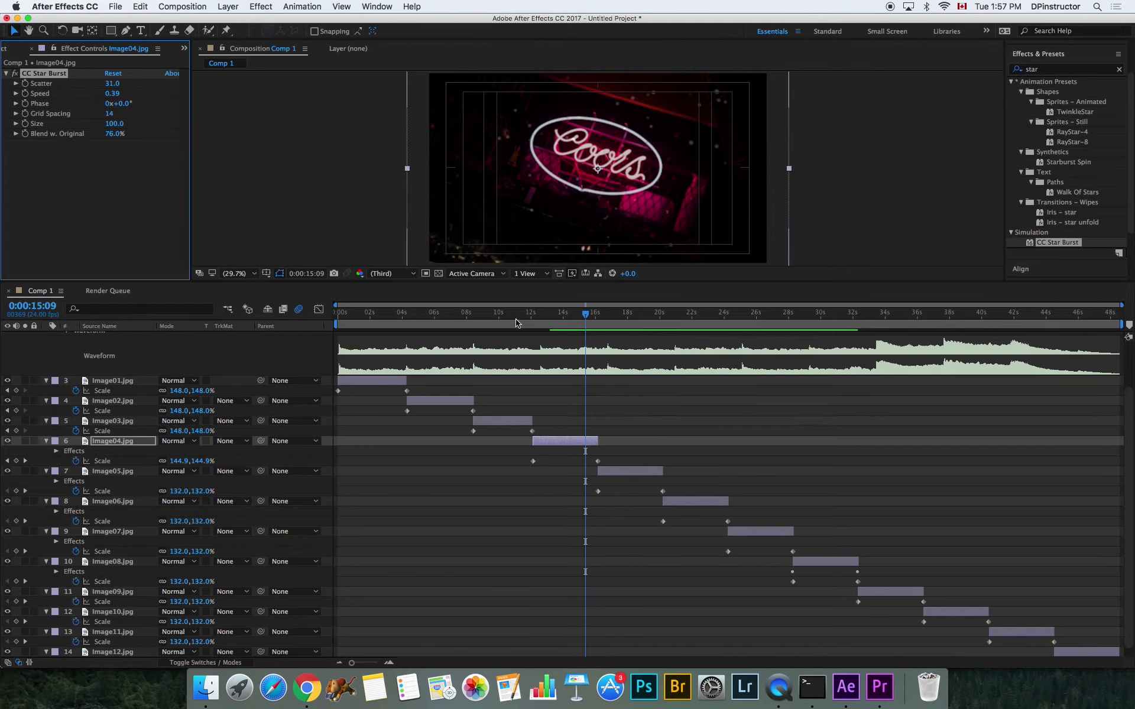
drag(515, 323, 489, 322)
click(1045, 56)
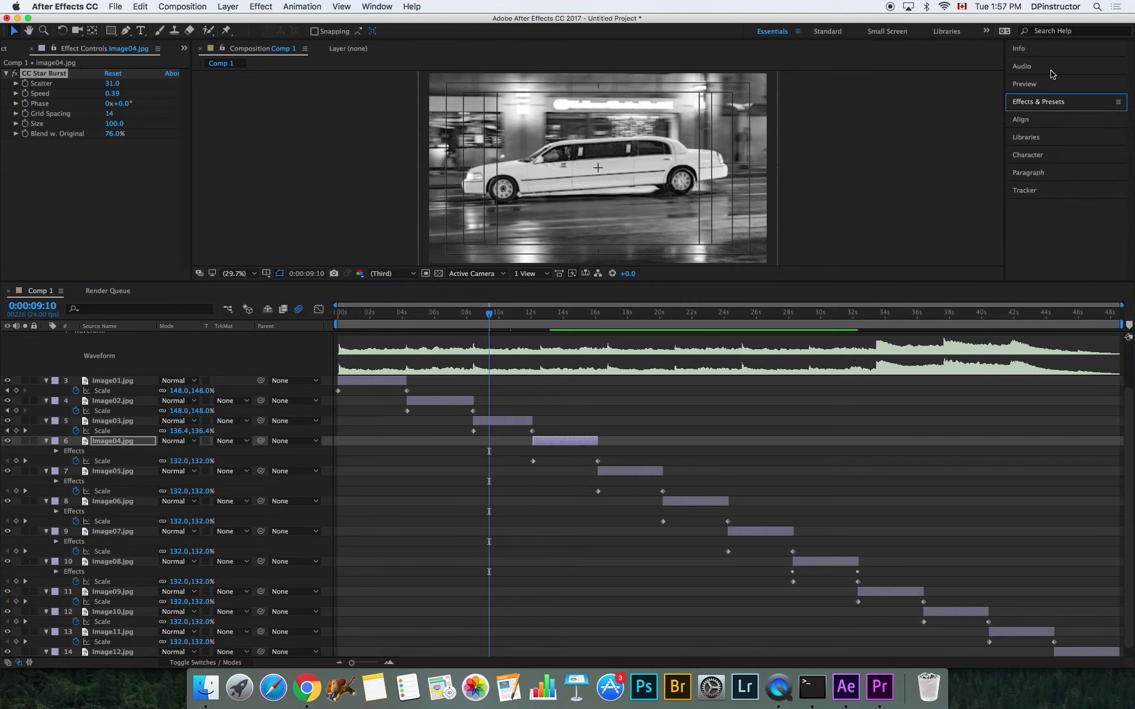
Search 'bea' and apply the Beam effect to the Image03 limo layer
click(1040, 102)
click(1045, 117)
text(beam)
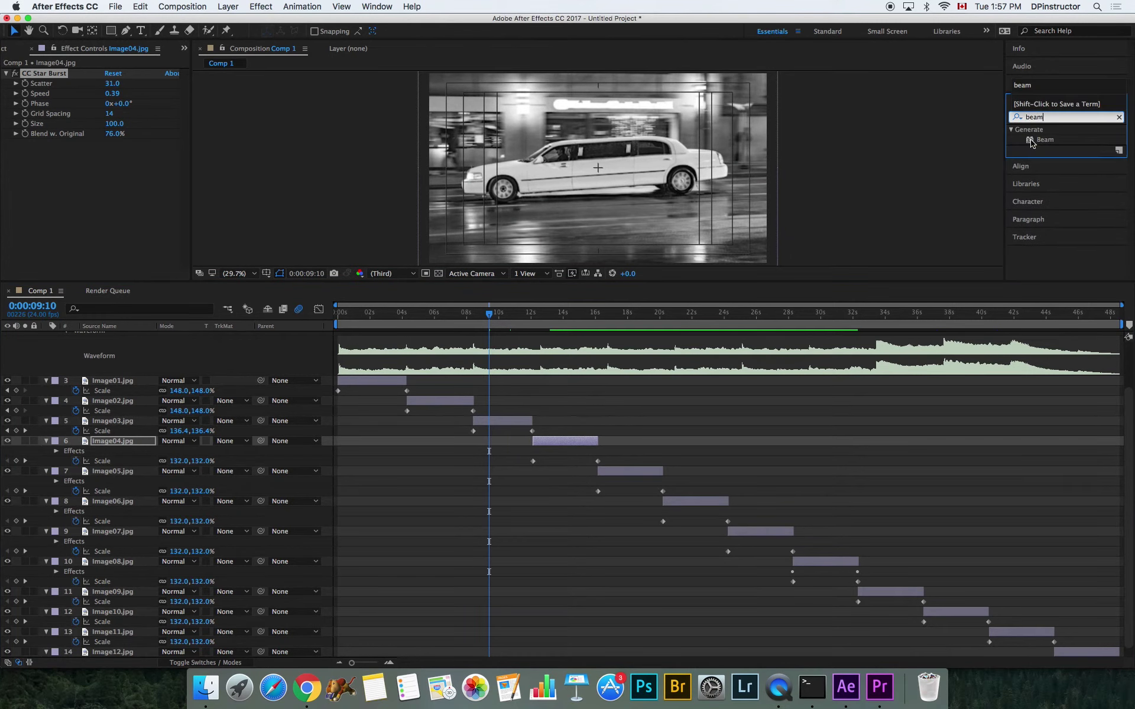
drag(1030, 143, 516, 424)
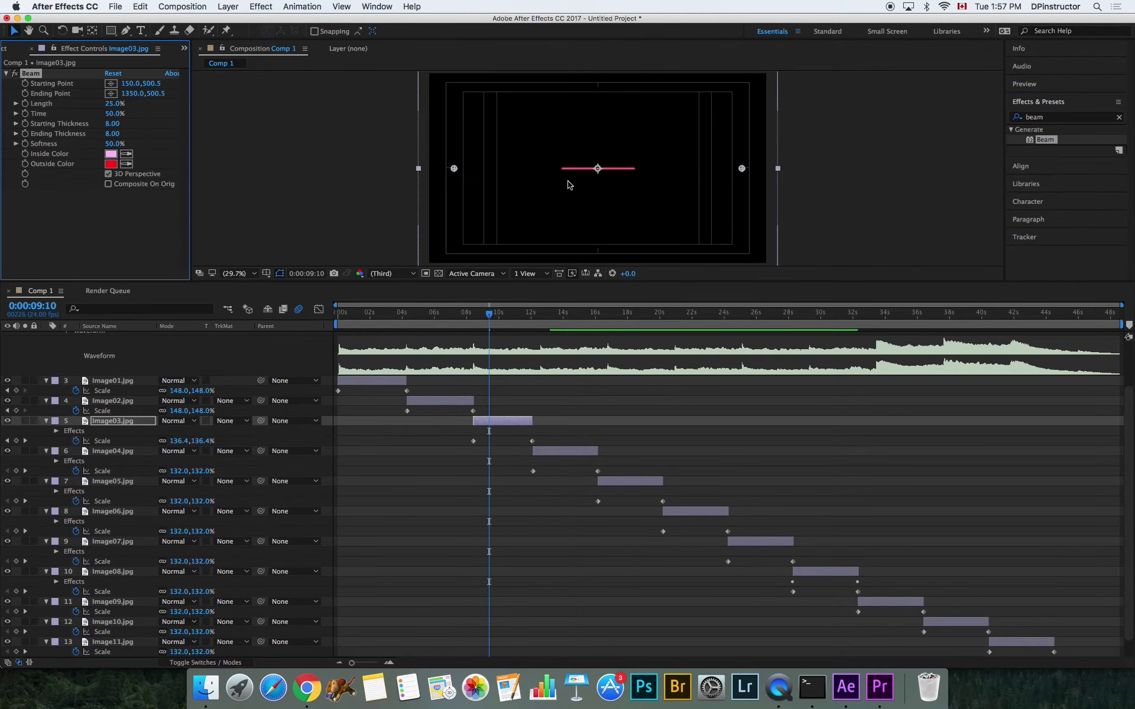
Set Beam Length to 100% and line its start and end points along the limo
drag(453, 169, 397, 170)
drag(741, 169, 815, 172)
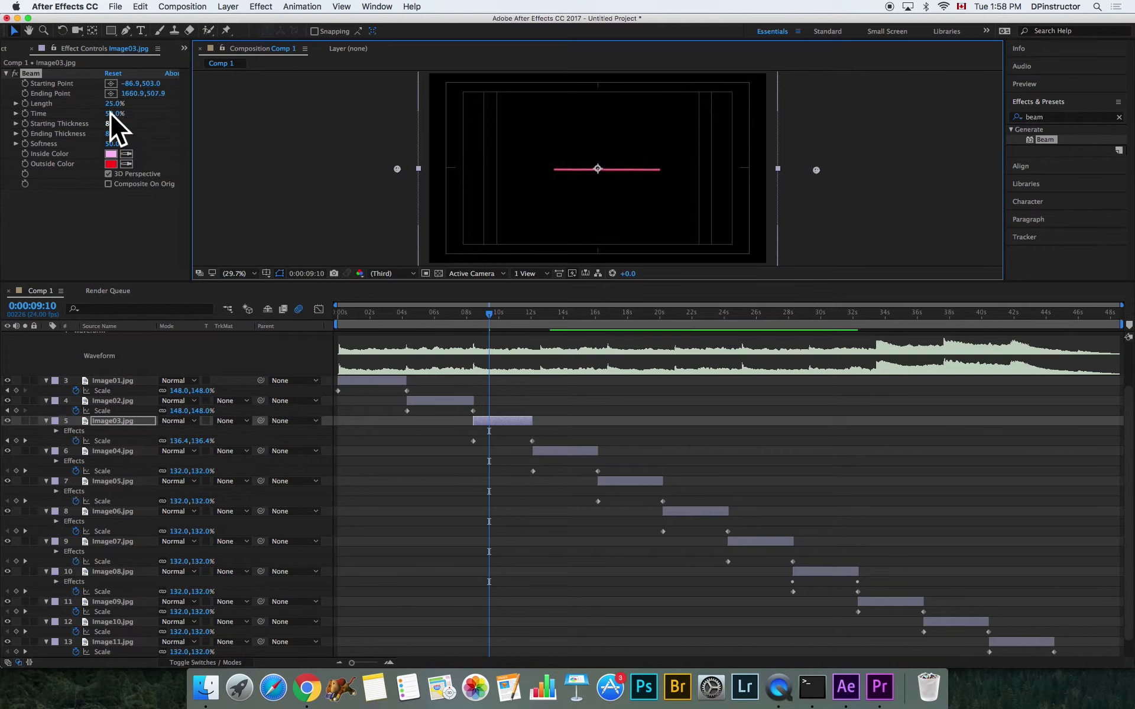
drag(109, 104, 194, 105)
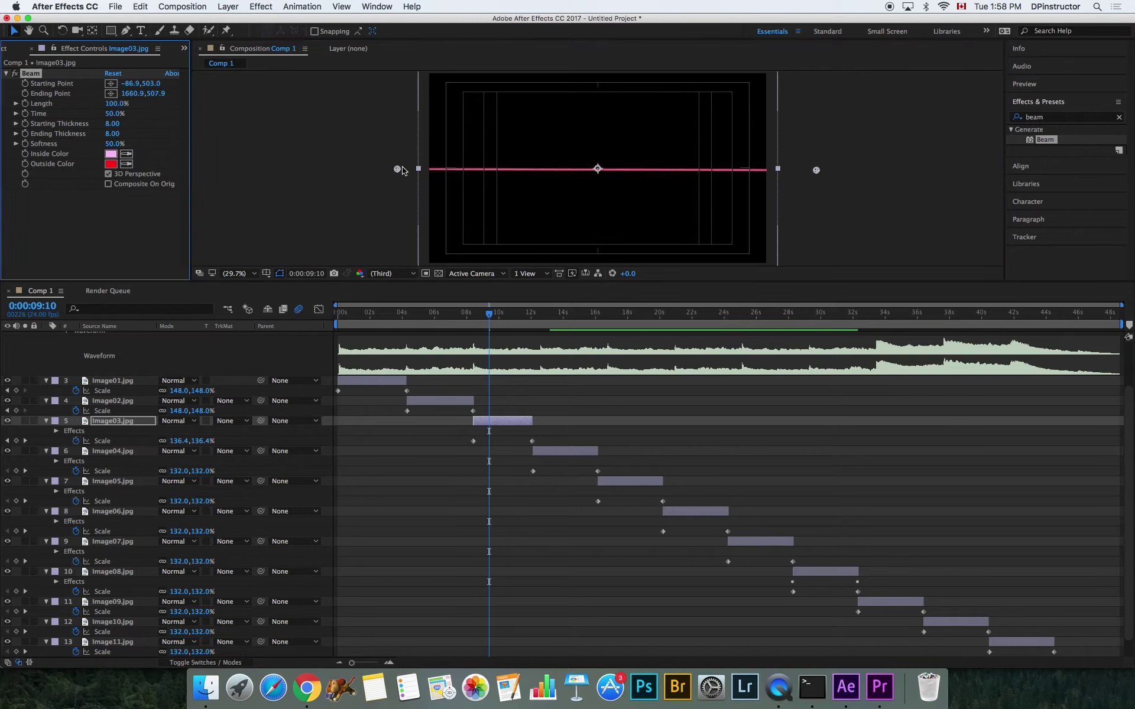
drag(399, 170, 540, 192)
click(816, 172)
drag(816, 172, 657, 151)
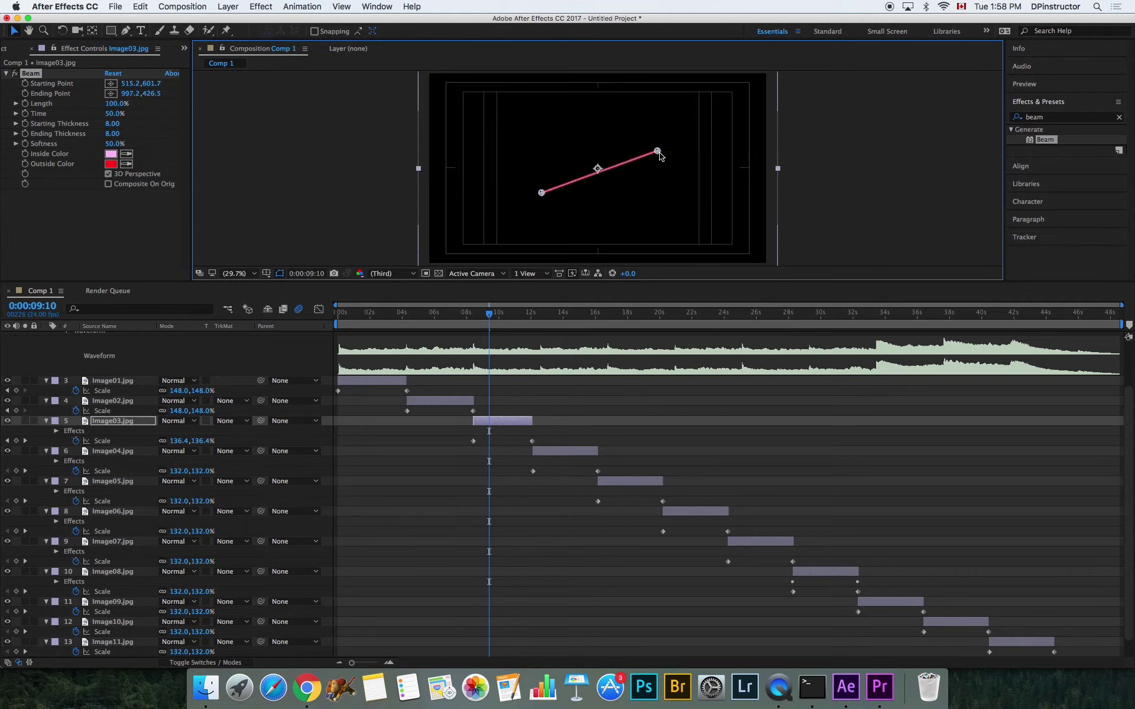
click(119, 185)
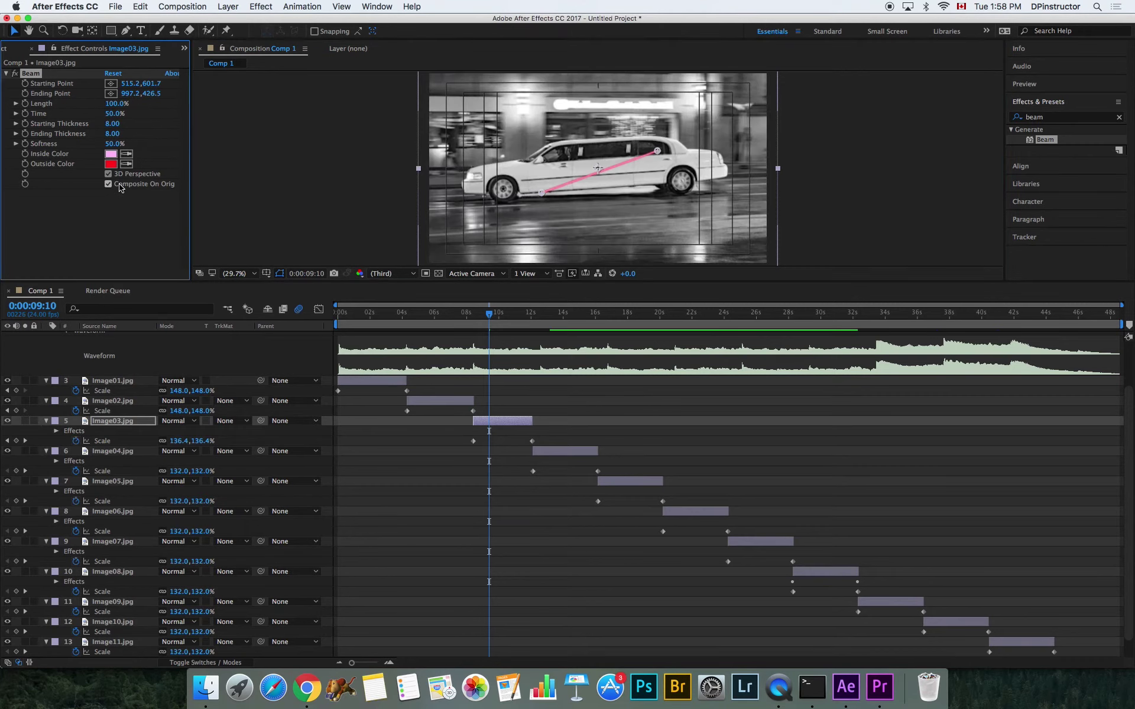
drag(541, 192, 522, 182)
drag(657, 153, 668, 173)
Keyframe the Beam Length from 0% to 100% and back to 0% across the limo photo
drag(505, 316, 486, 318)
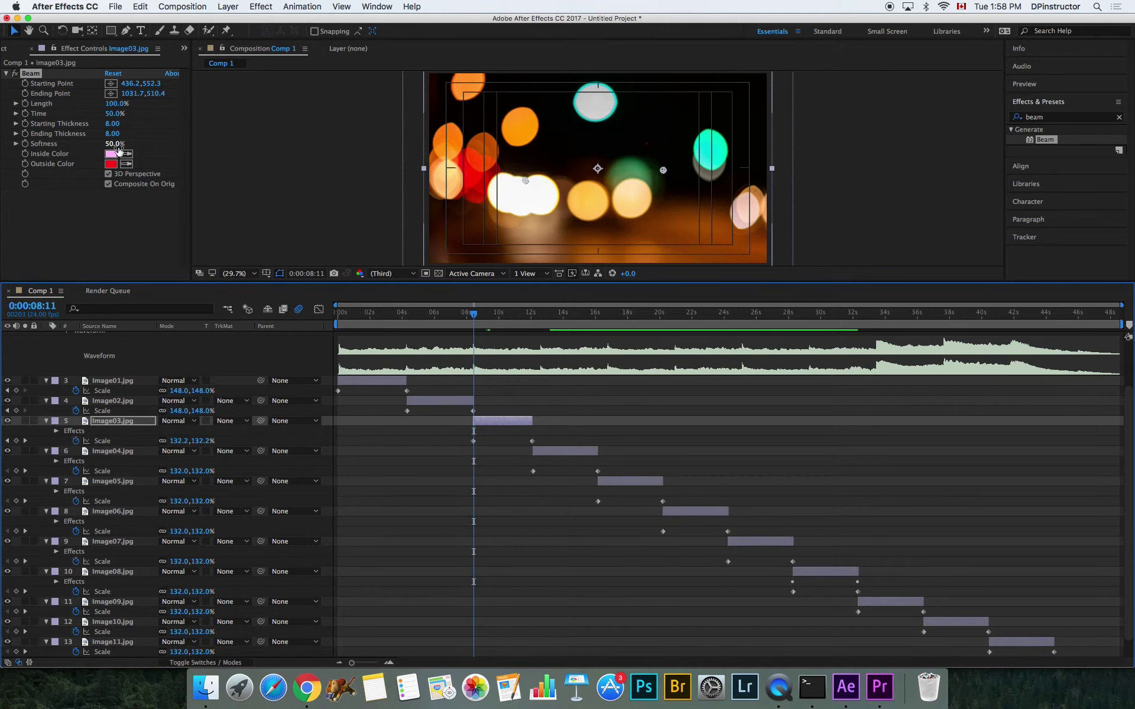
click(25, 103)
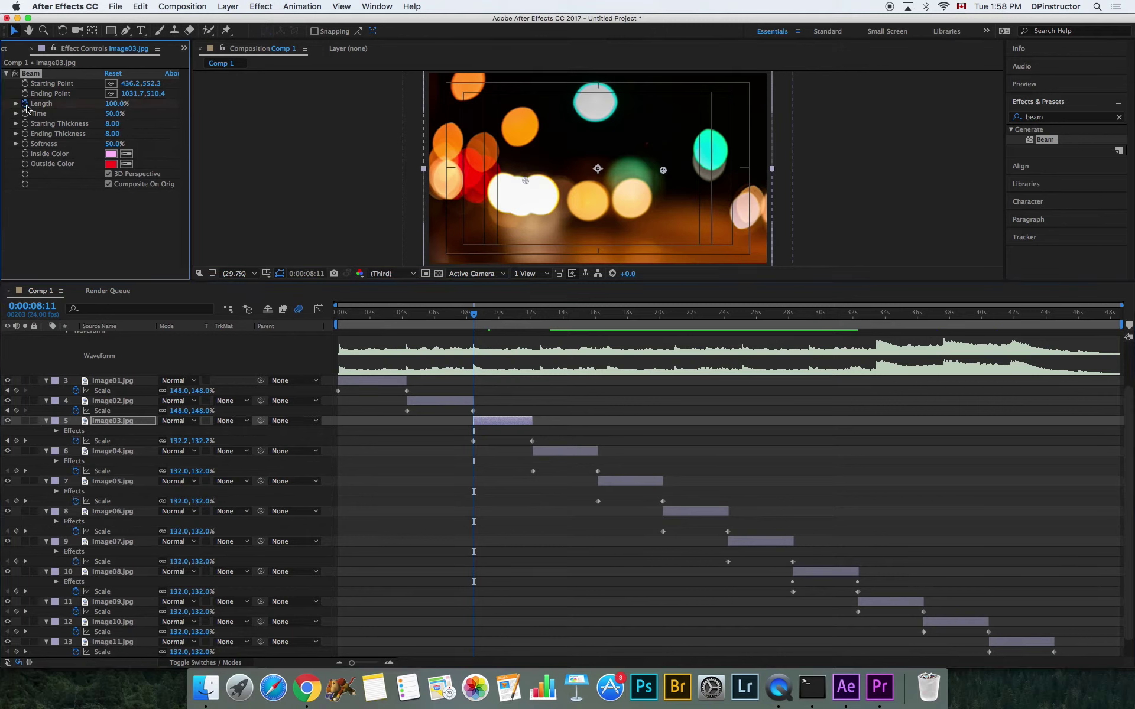
drag(116, 103, 3, 113)
drag(476, 320, 502, 322)
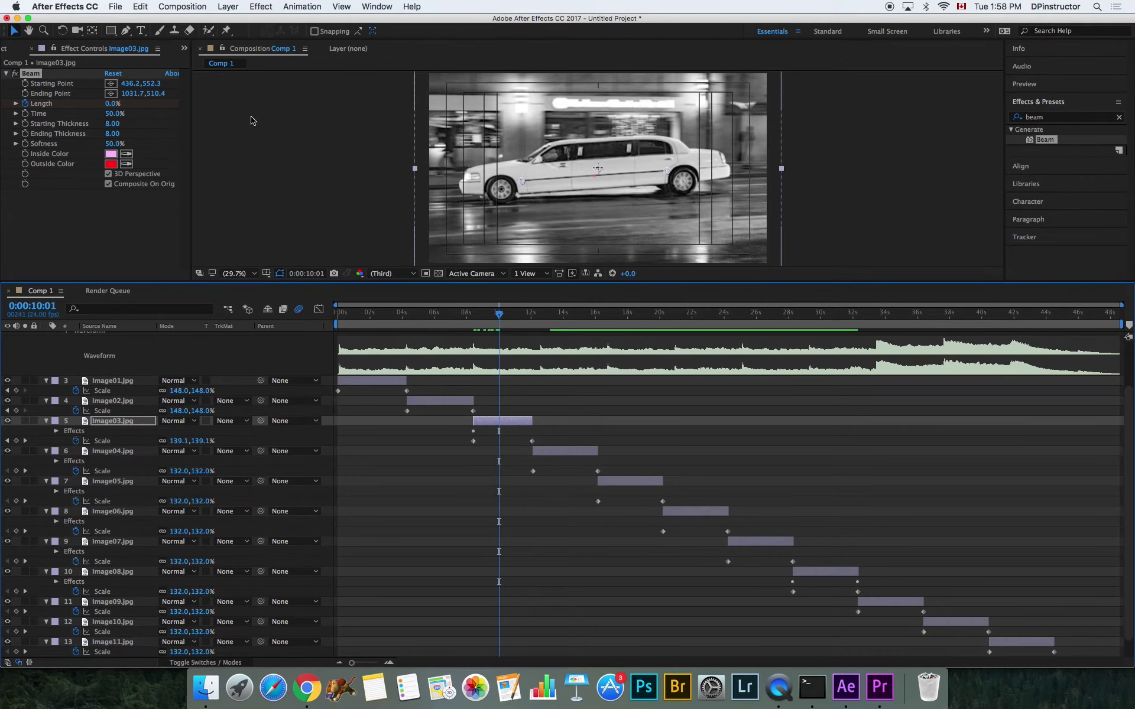
drag(113, 103, 186, 106)
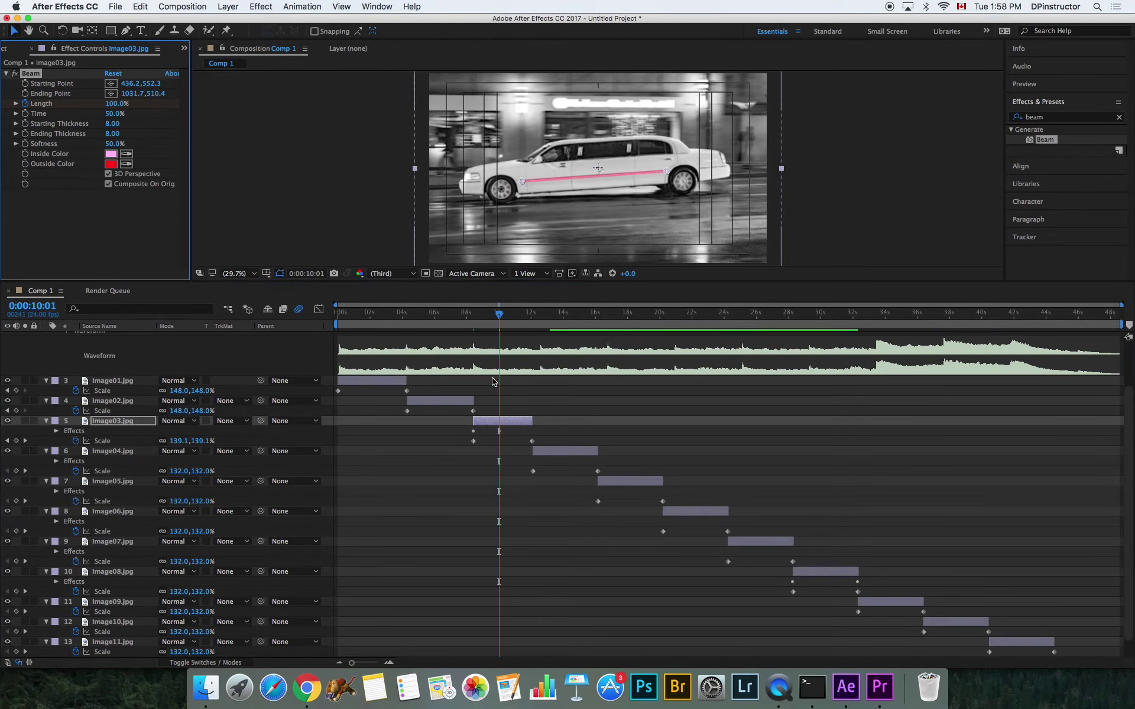
drag(504, 321, 527, 321)
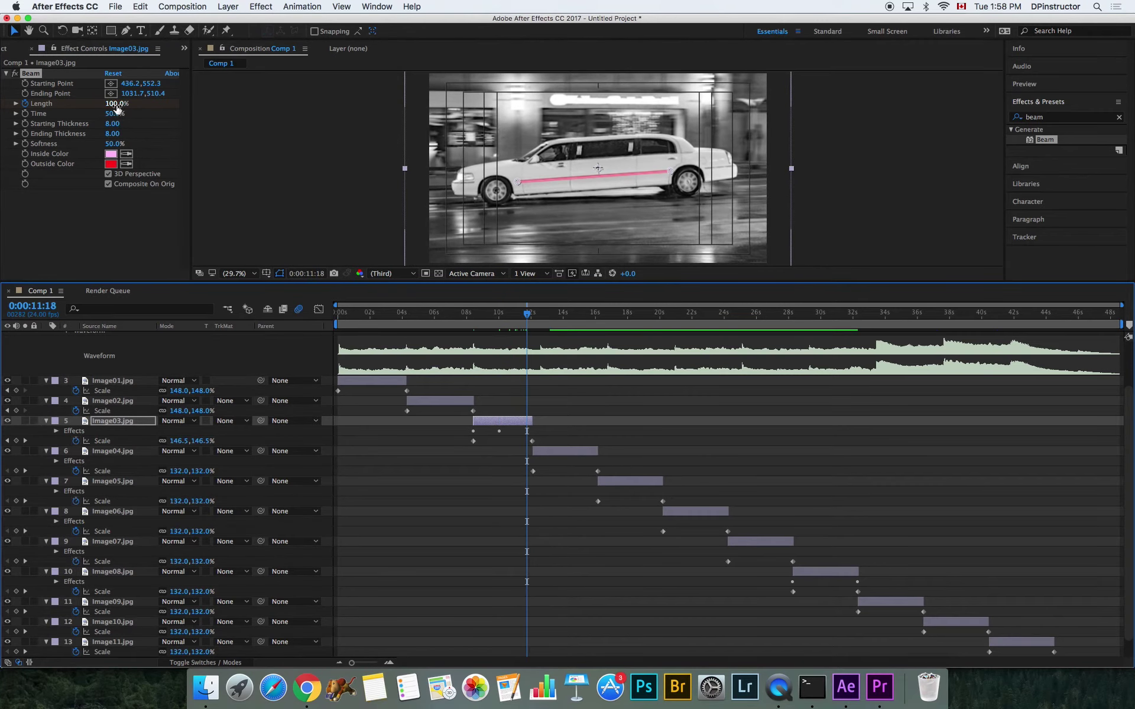
drag(116, 108, 21, 112)
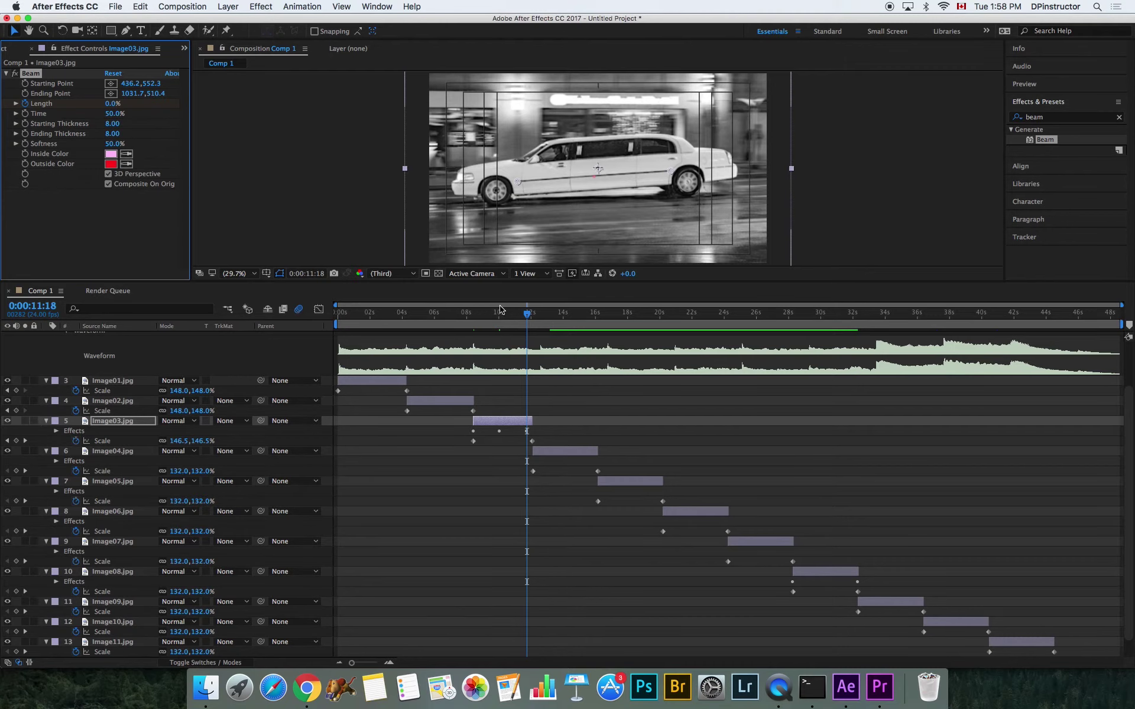
Preview the animated beam, then stop and move to the waterfall photo near 0:00:36:13
drag(505, 313, 473, 309)
key(space)
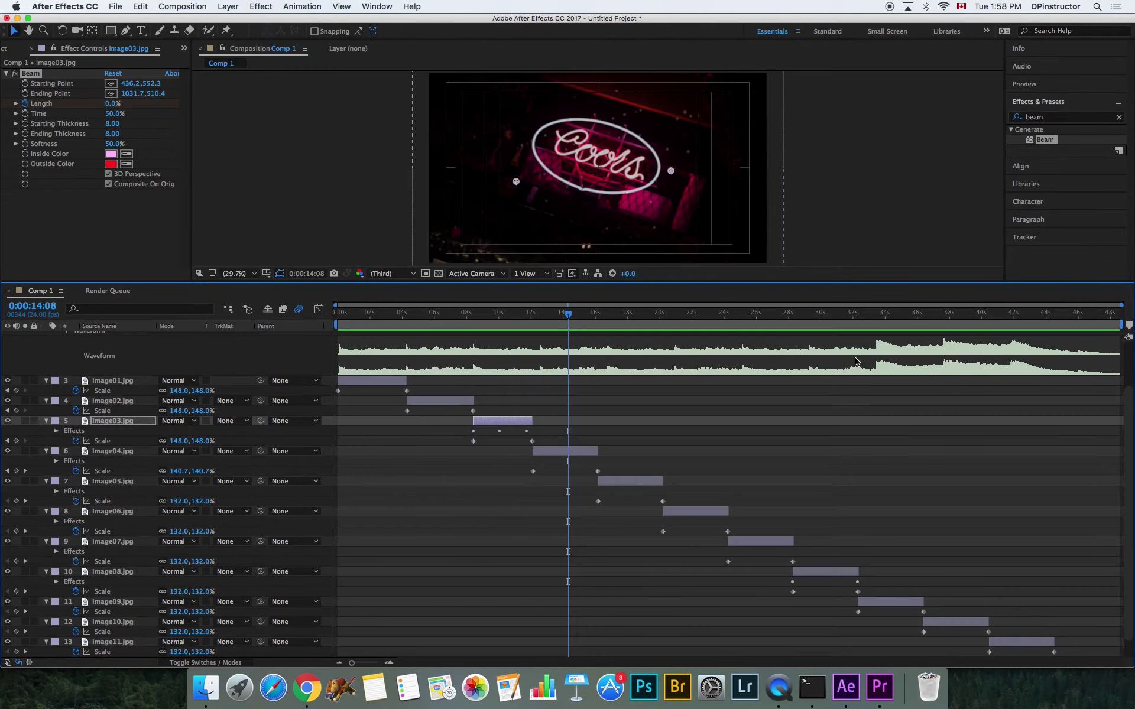
click(806, 319)
drag(826, 336, 920, 351)
Search 'tur' and apply Turbulent Displace to the Image10.jpg layer
click(1061, 120)
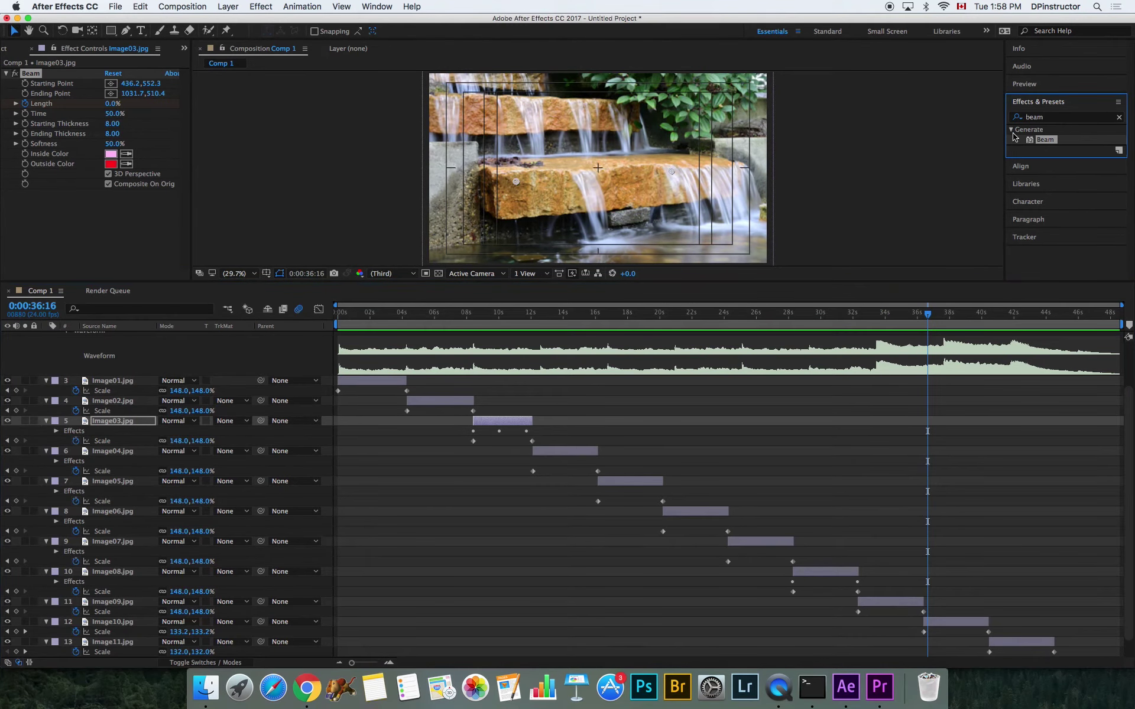
key(BackSpace)
key(BackSpace)
key(BackSpace)
key(BackSpace)
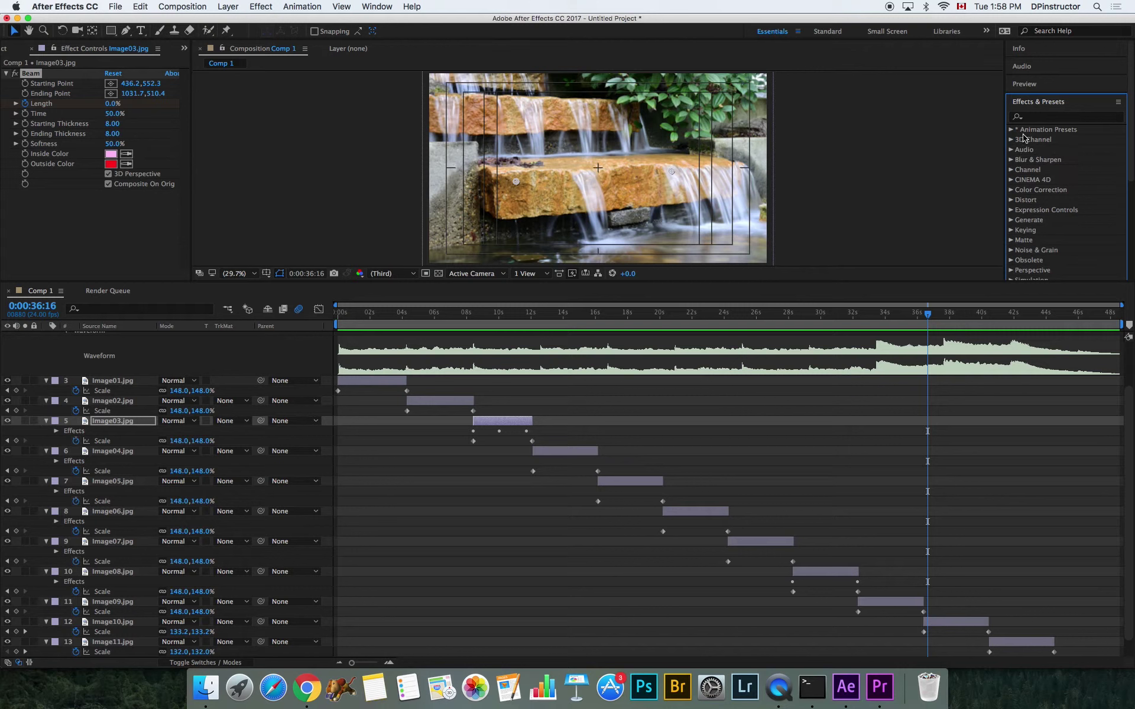
scroll(1131, 186, down, 2)
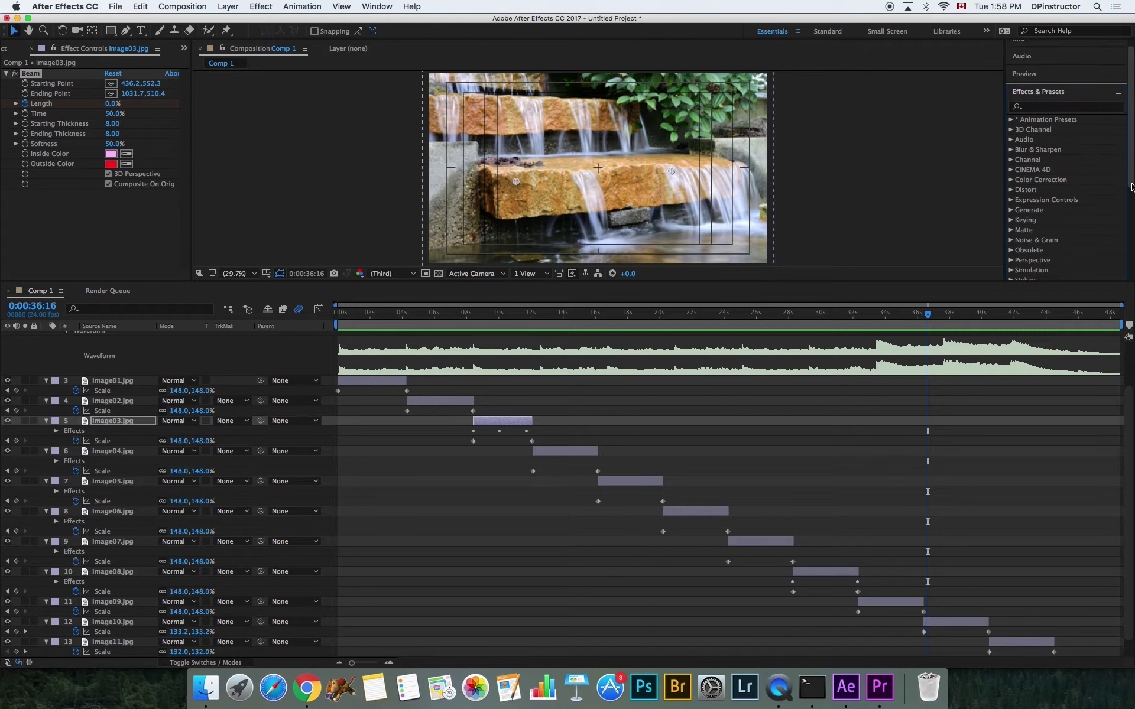
drag(1132, 186, 1131, 225)
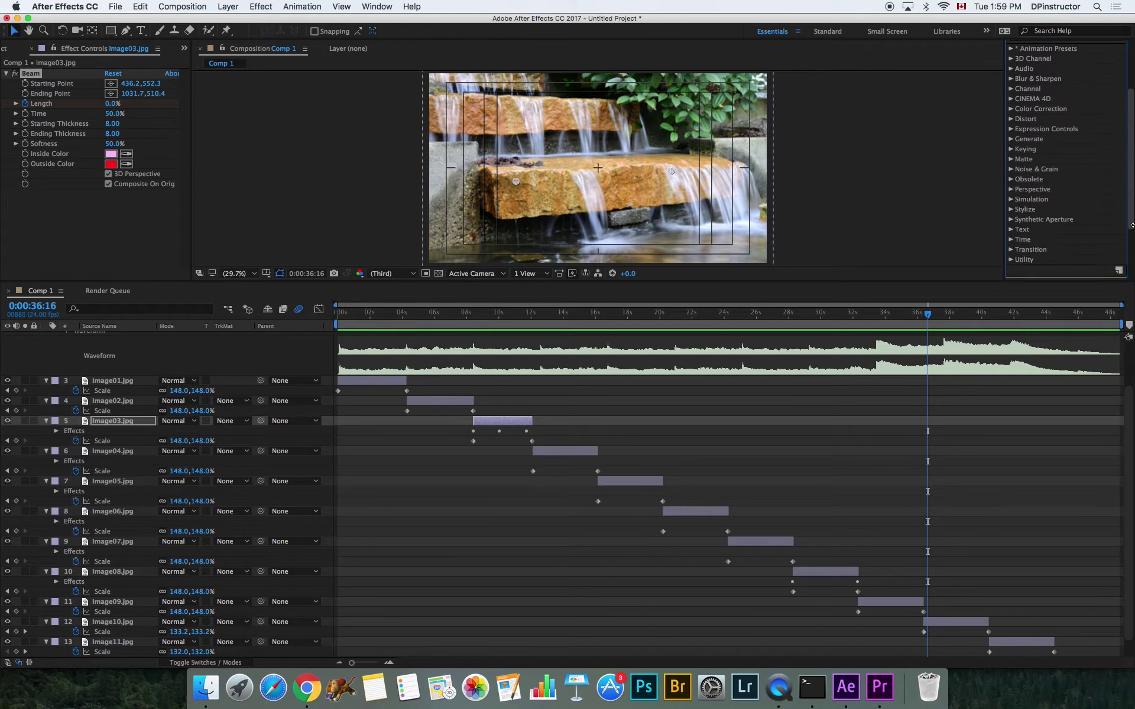
scroll(1132, 225, up, 3)
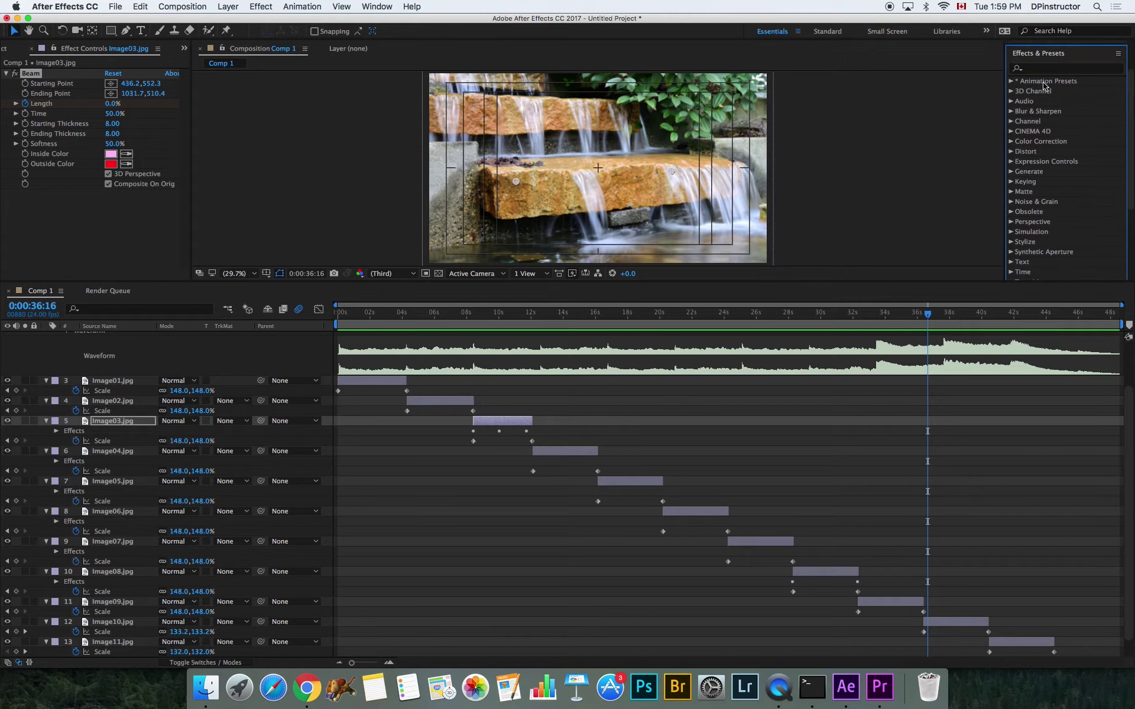
click(1043, 69)
text(tur)
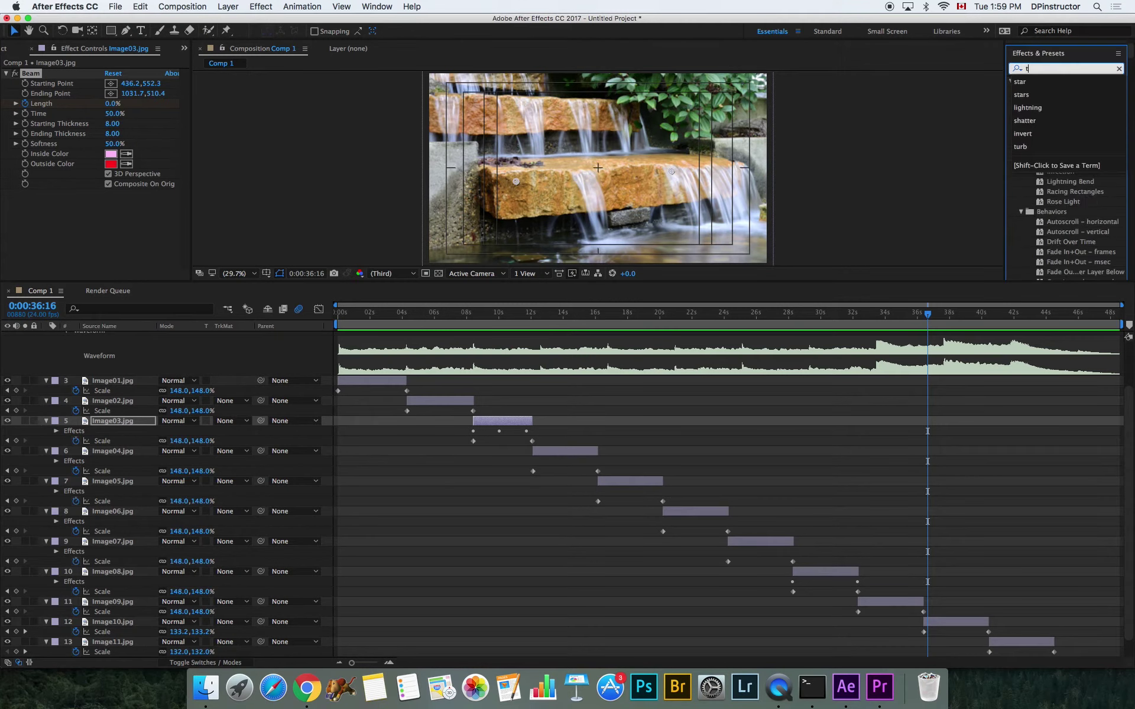
click(1037, 183)
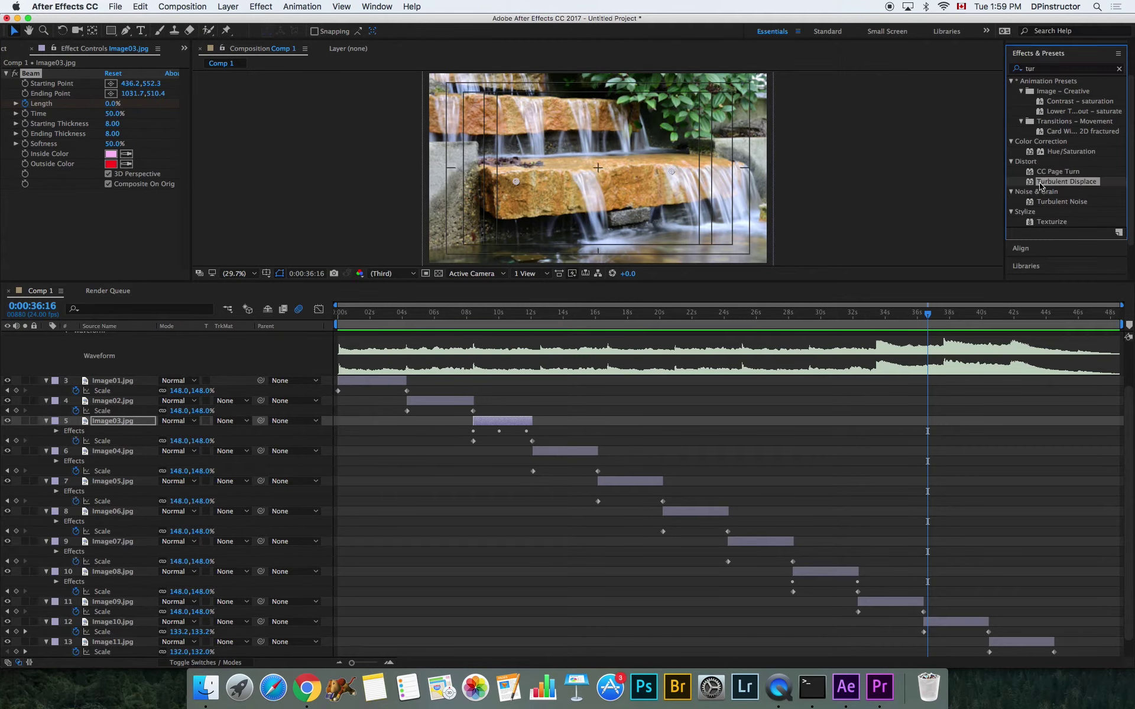
drag(1031, 184, 945, 622)
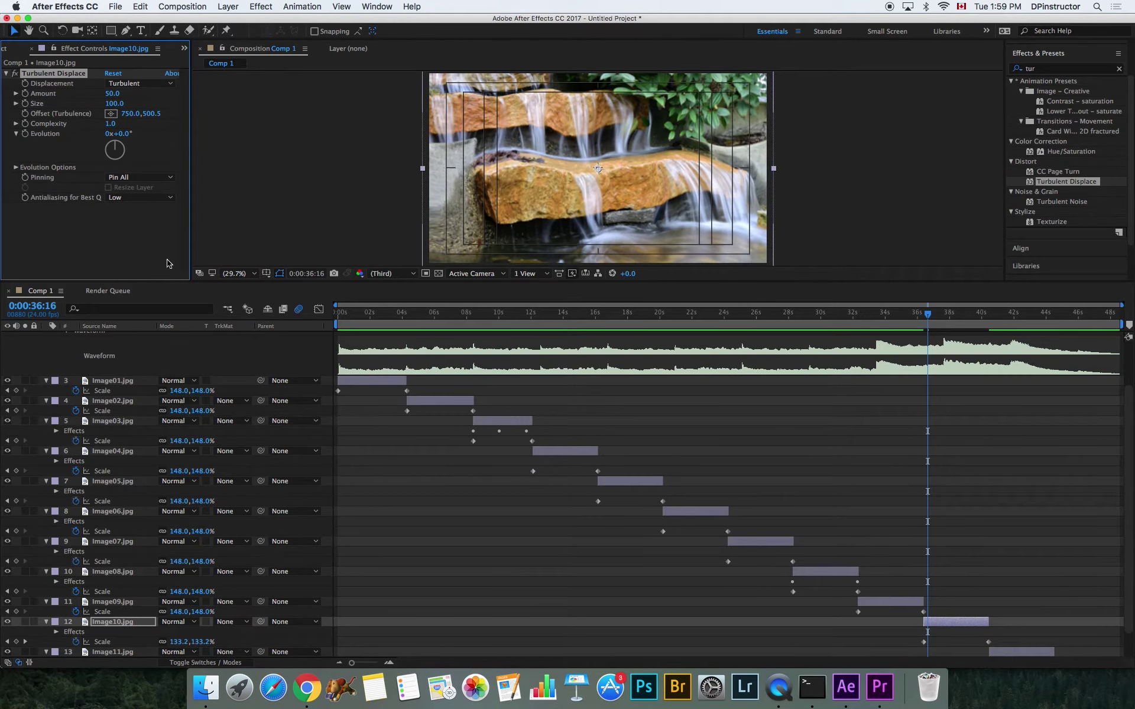
Keyframe Evolution at Image10's start and at 0:00:40:10 with one revolution
click(924, 316)
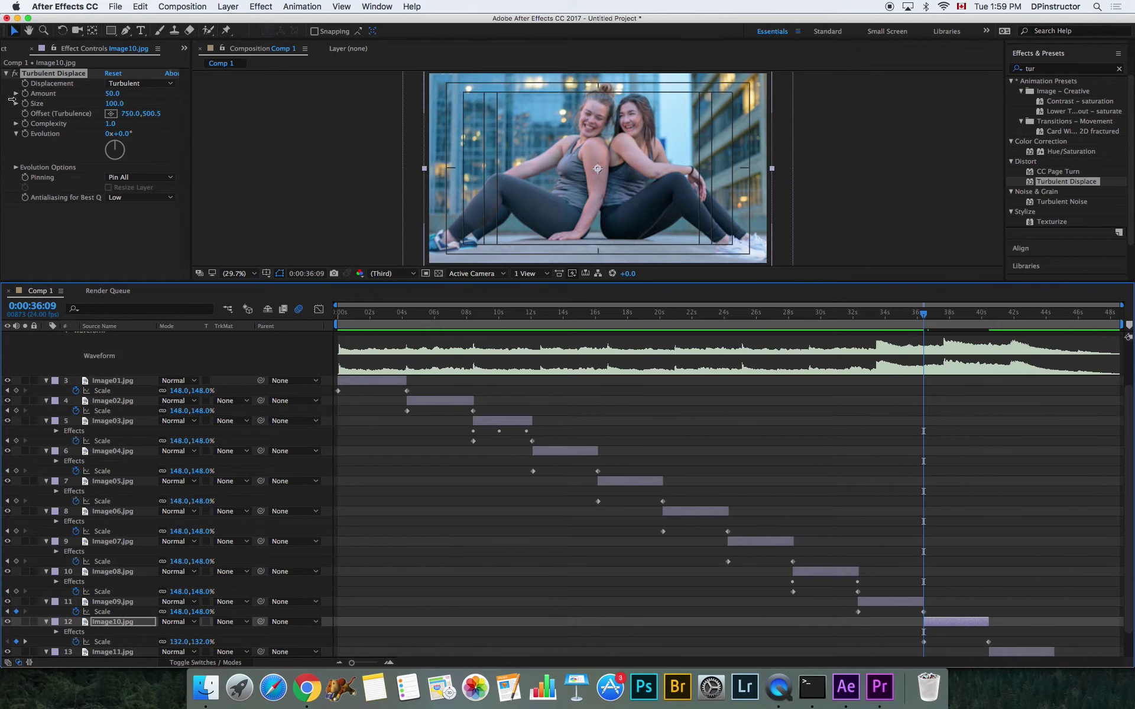
click(25, 134)
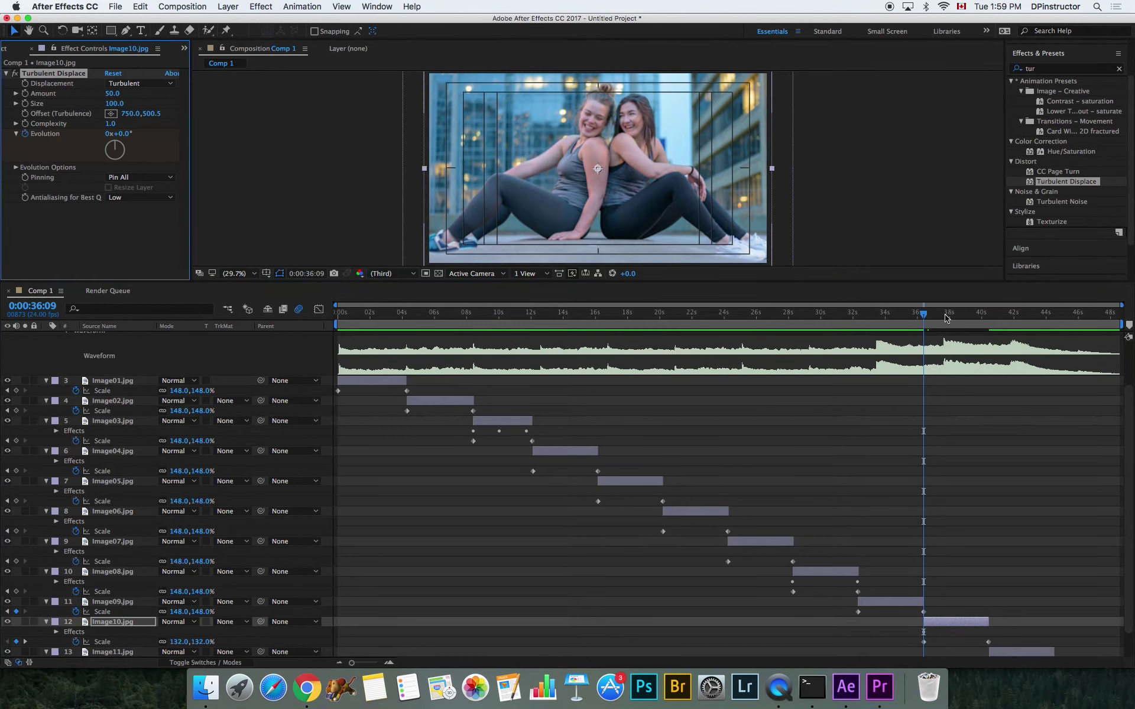
click(987, 317)
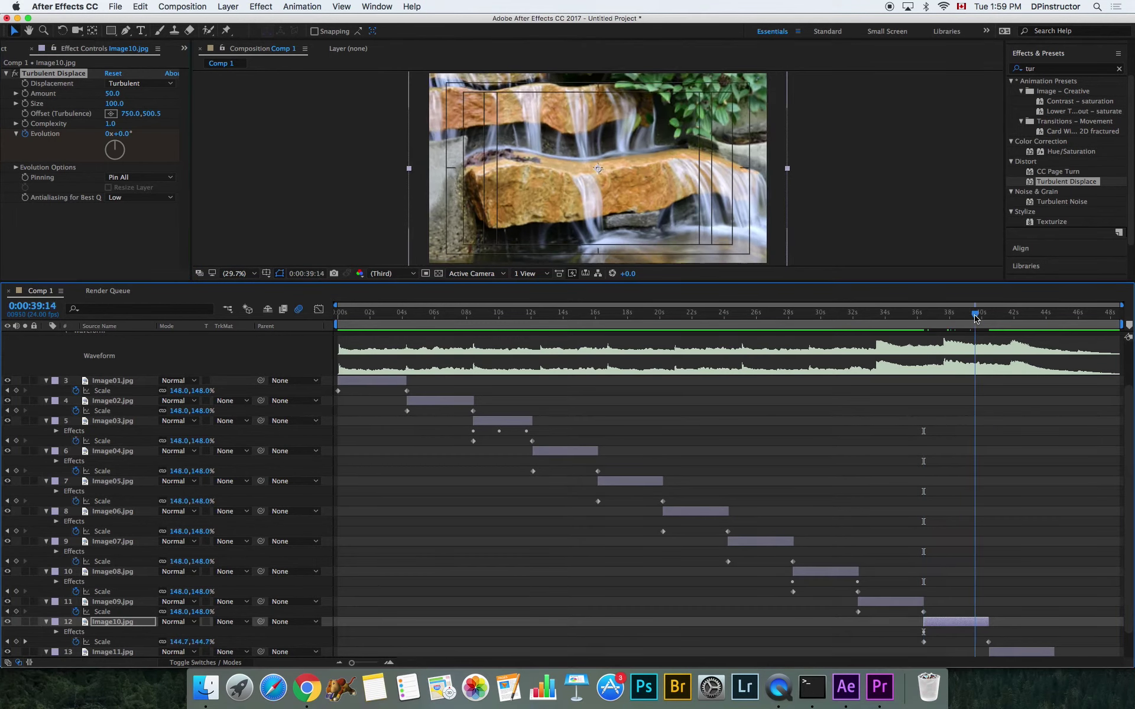
click(109, 134)
text(1)
key(Return)
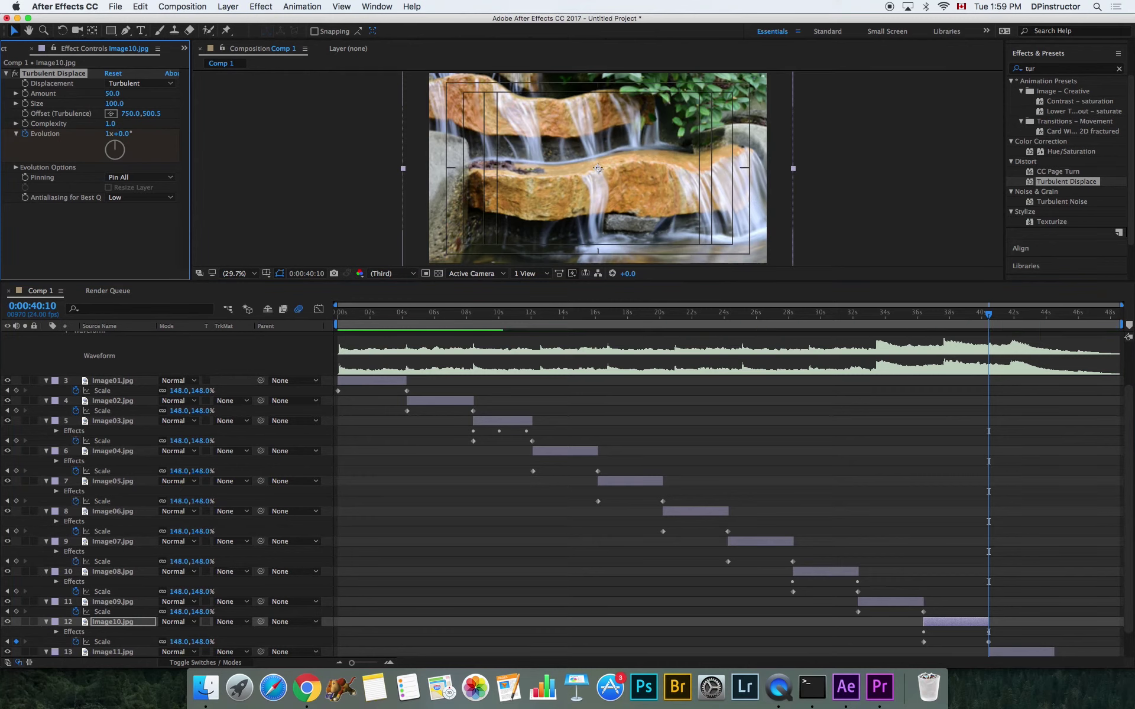
drag(966, 318, 922, 316)
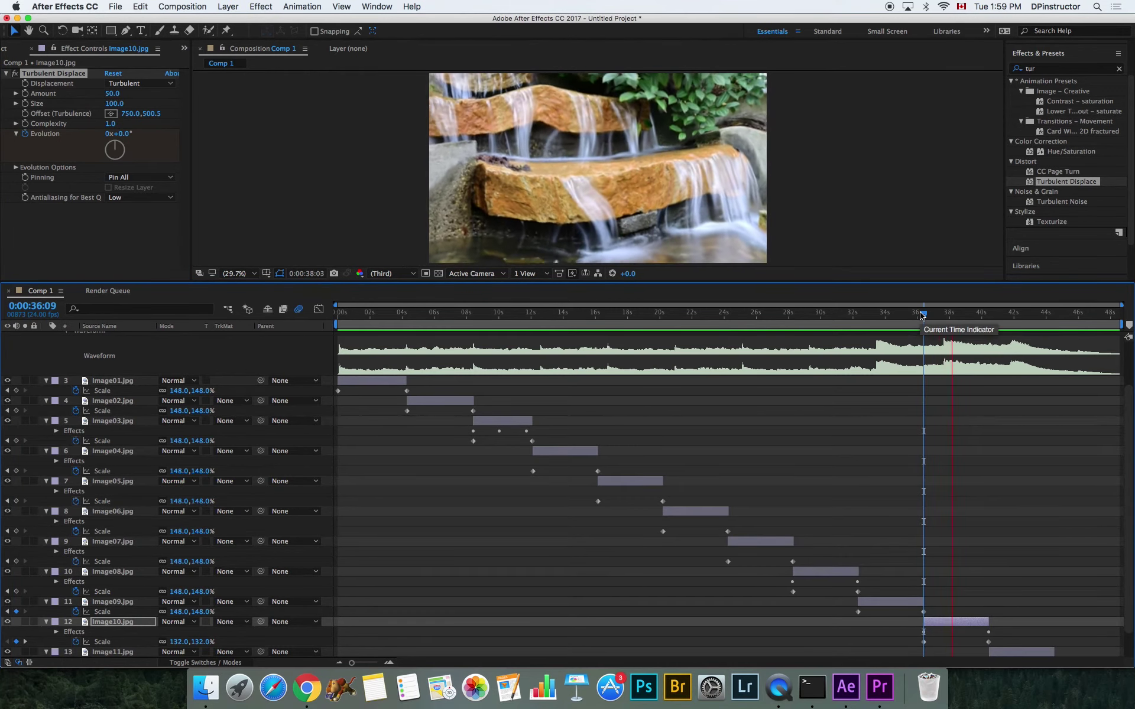
key(space)
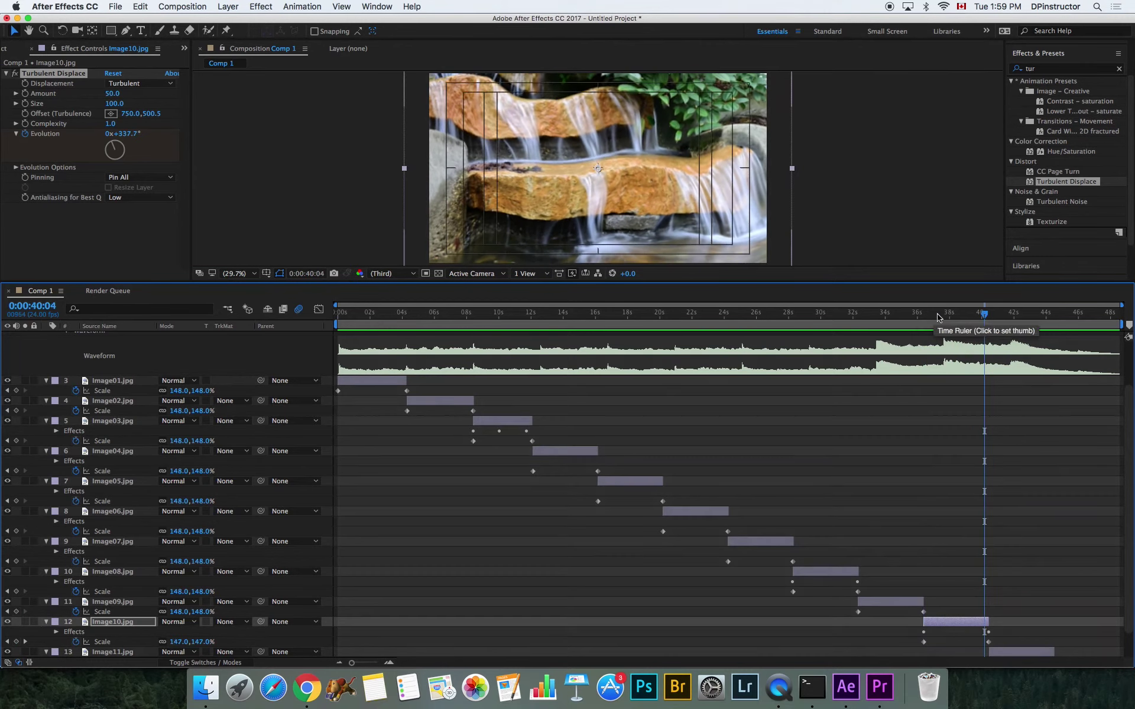
drag(982, 320, 988, 320)
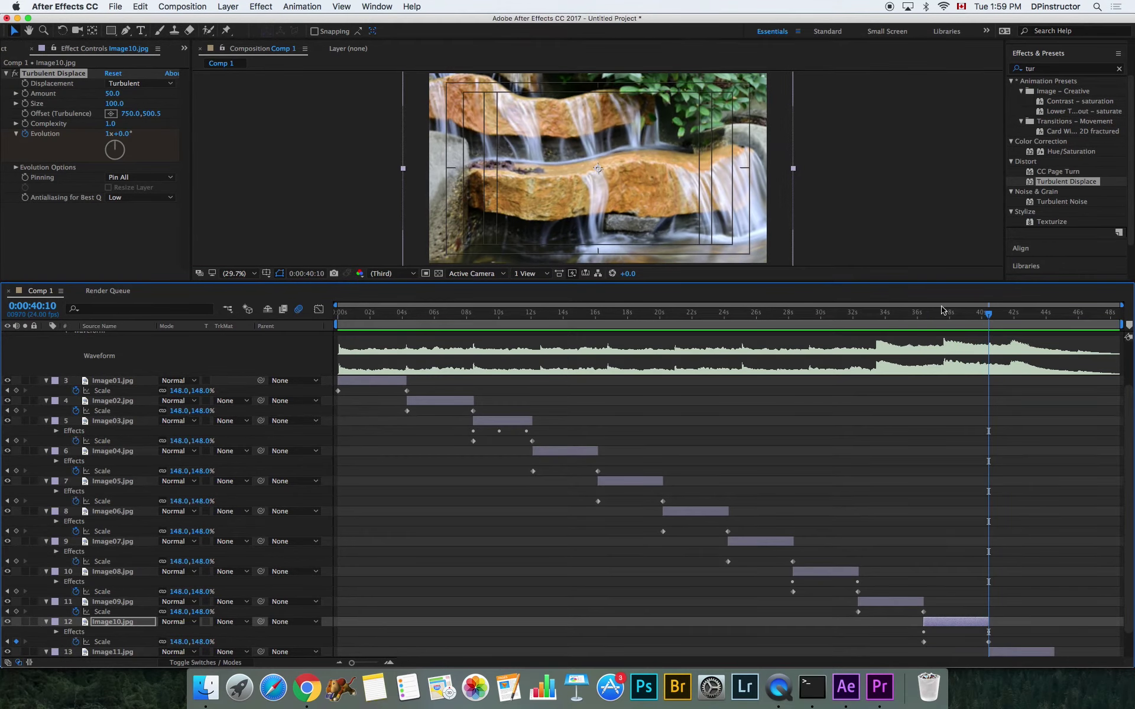
Change the 0:00:40:10 Evolution keyframe to 0 revolutions and 30°
click(110, 139)
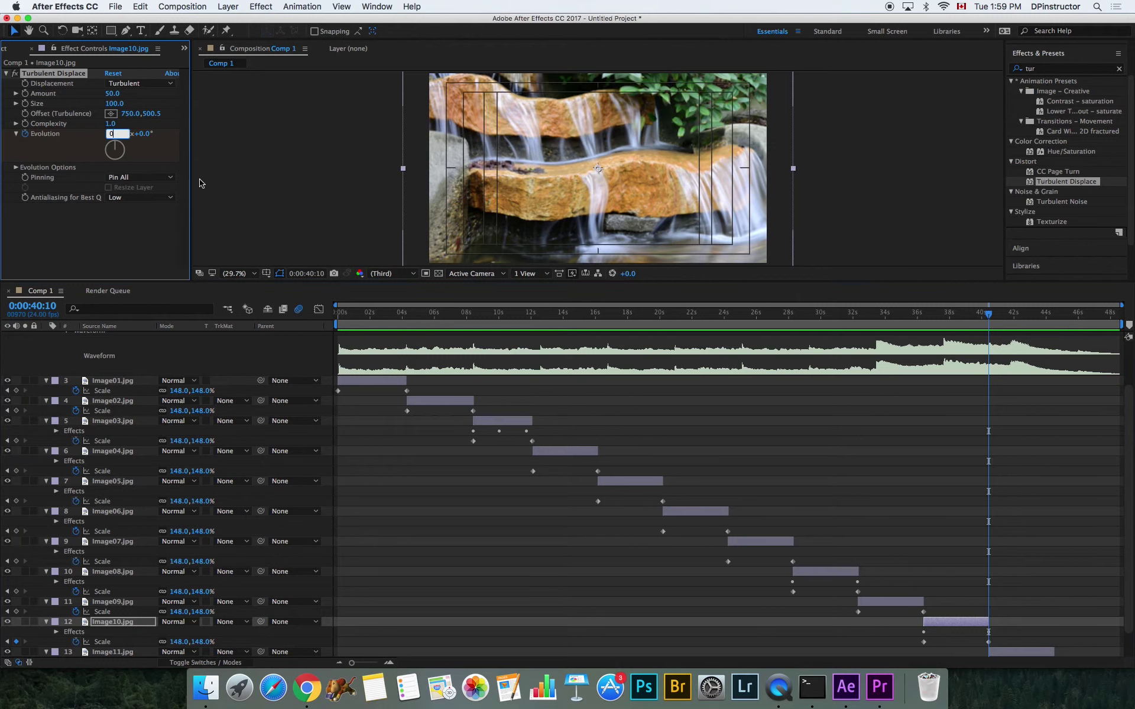
click(132, 136)
text(0)
key(Return)
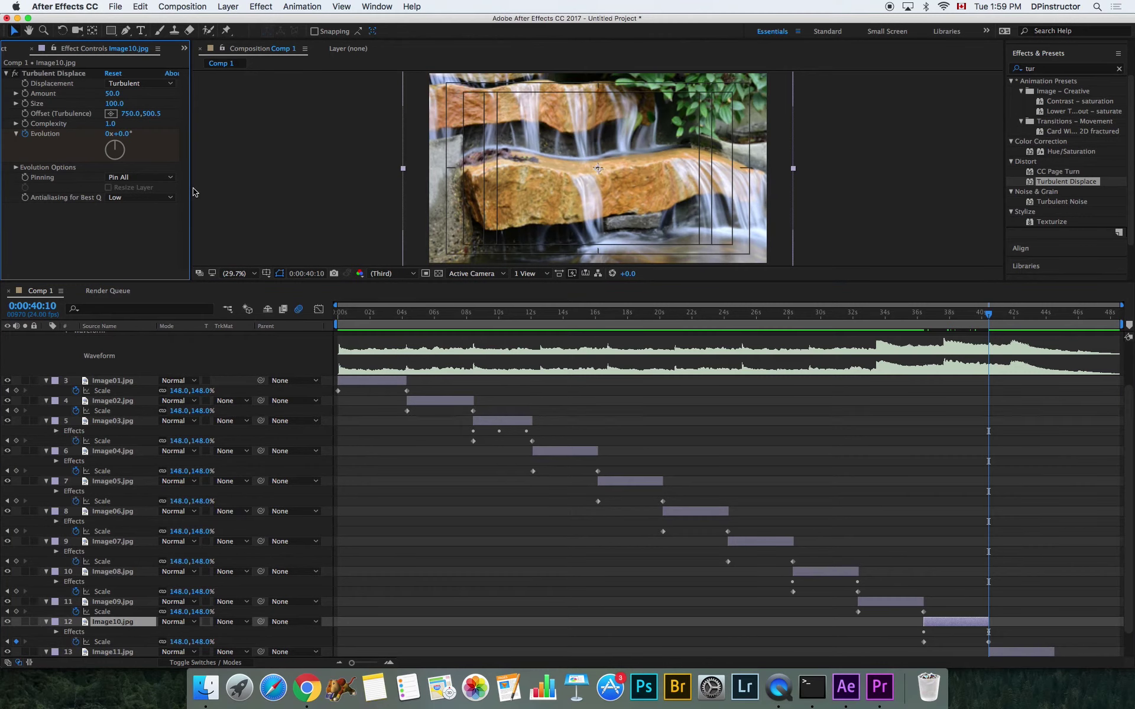
click(125, 134)
text(30)
key(Return)
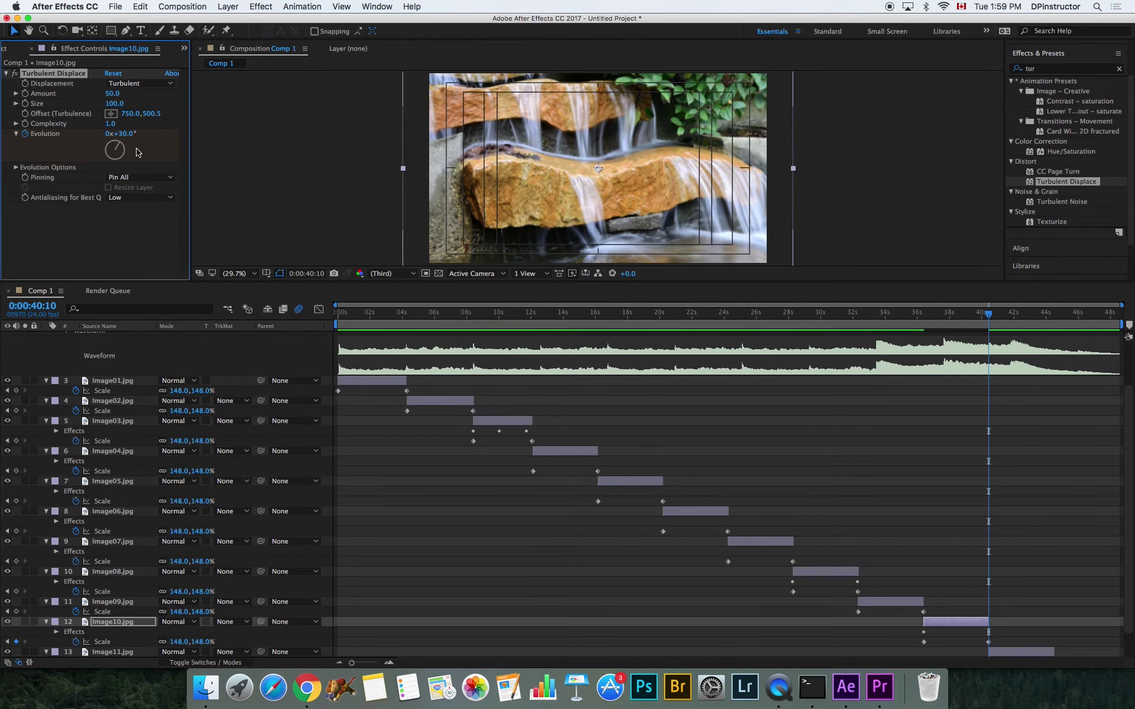
Set the distortion Amount to 4, preview it, then raise it
click(127, 95)
text(4)
key(Return)
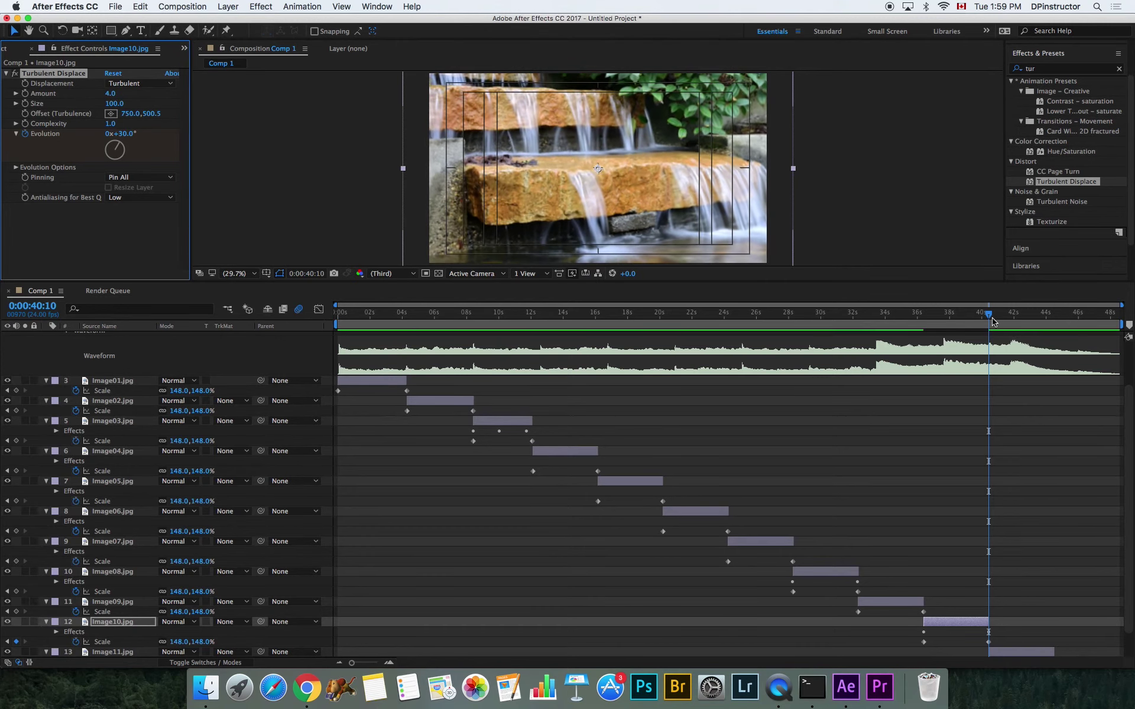
click(925, 318)
key(space)
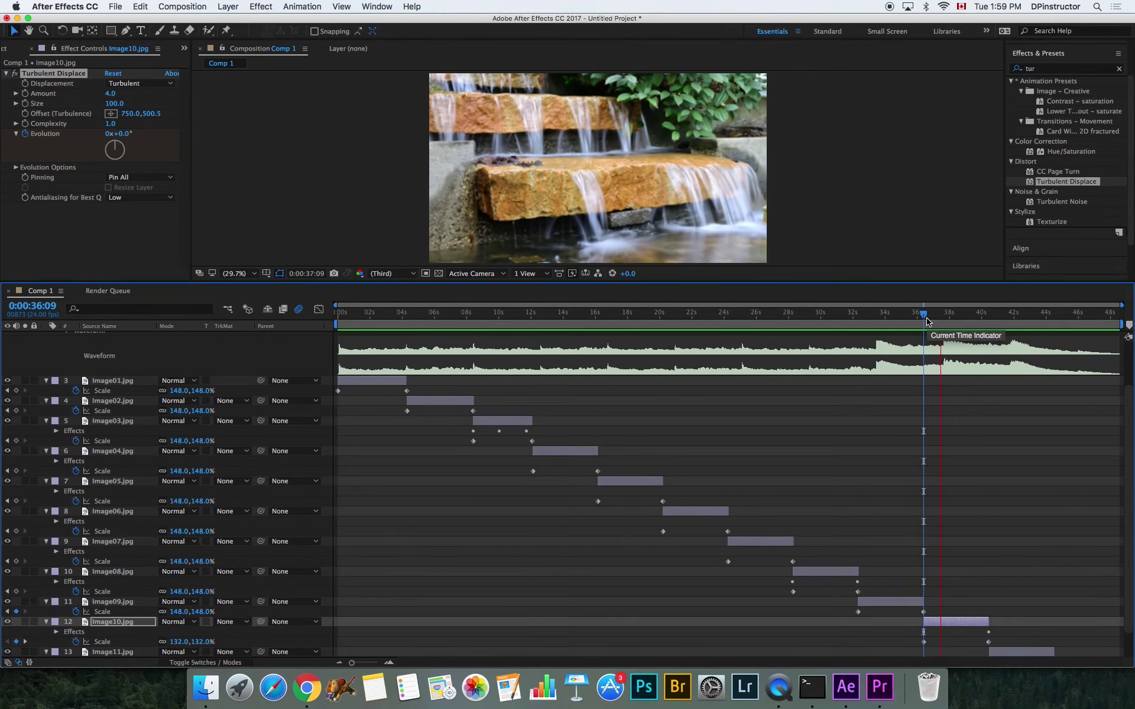
key(space)
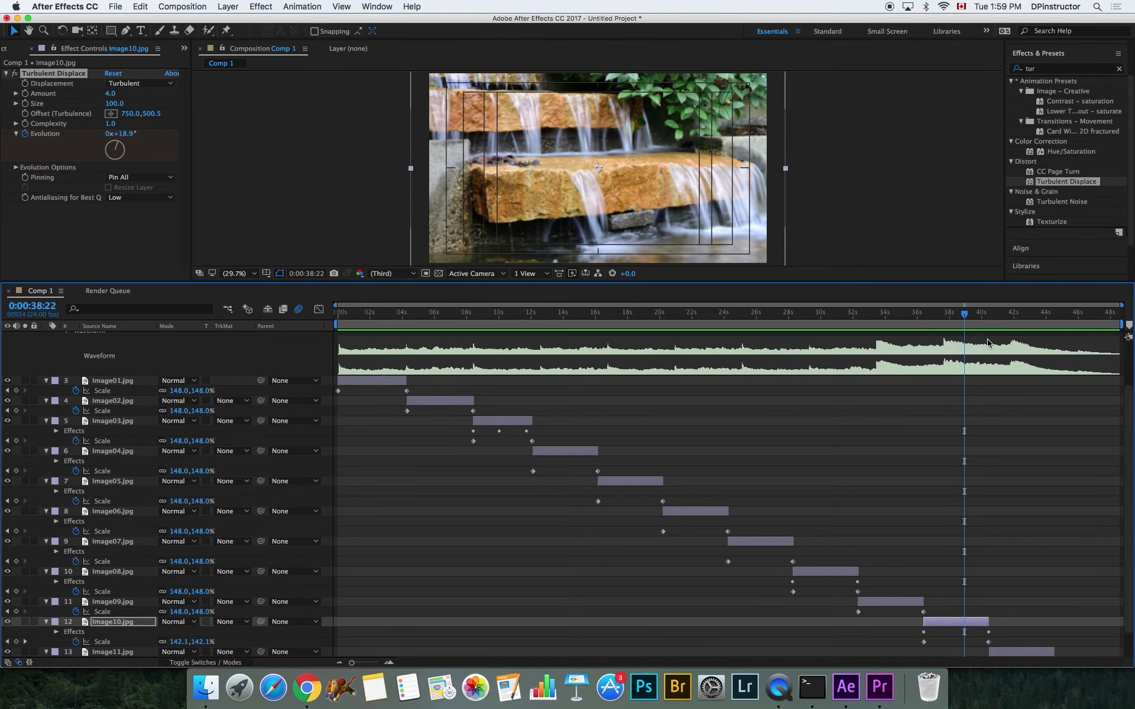
click(986, 317)
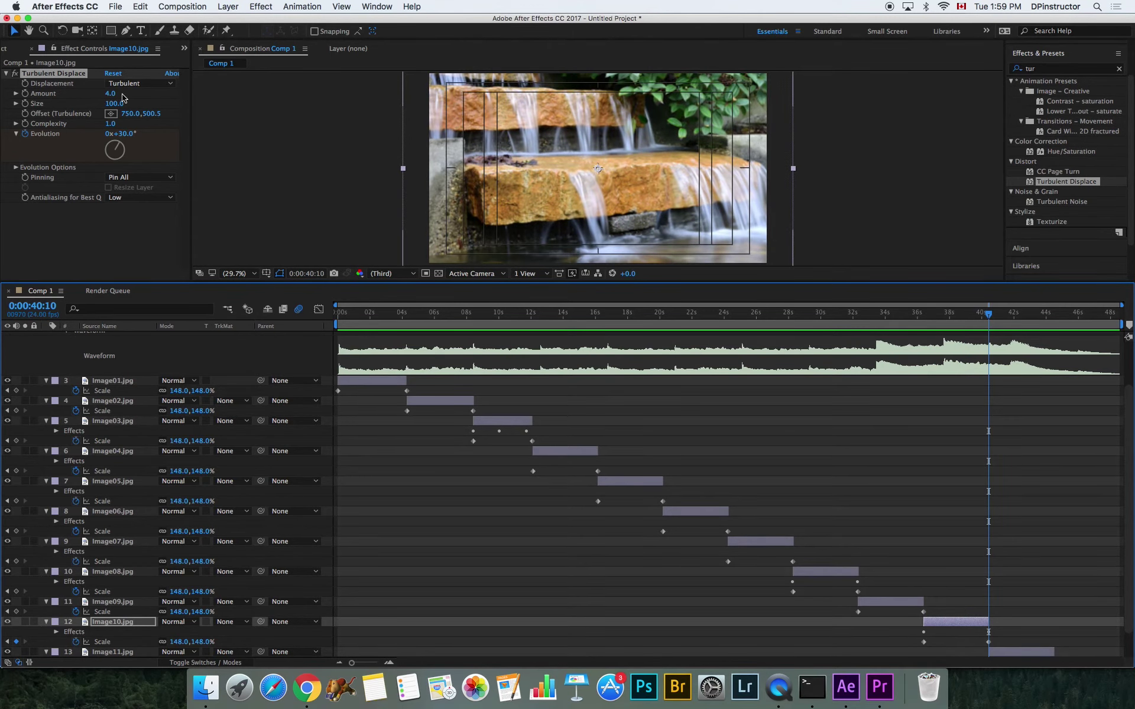
drag(121, 94, 127, 93)
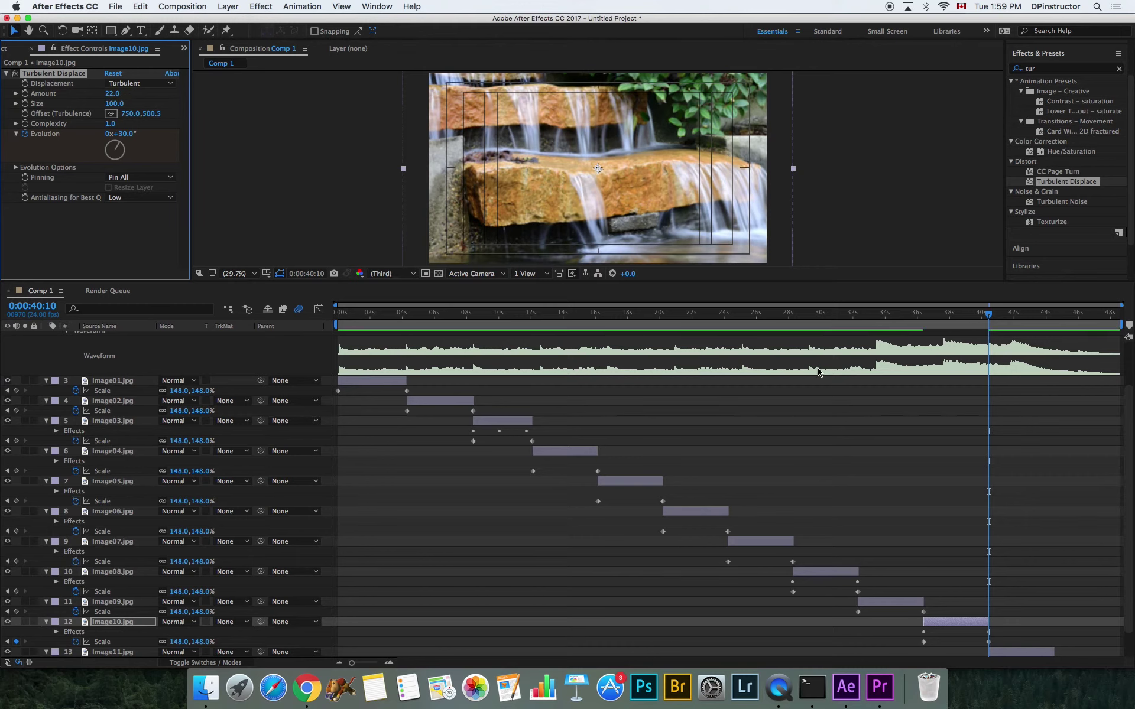
drag(957, 319, 926, 324)
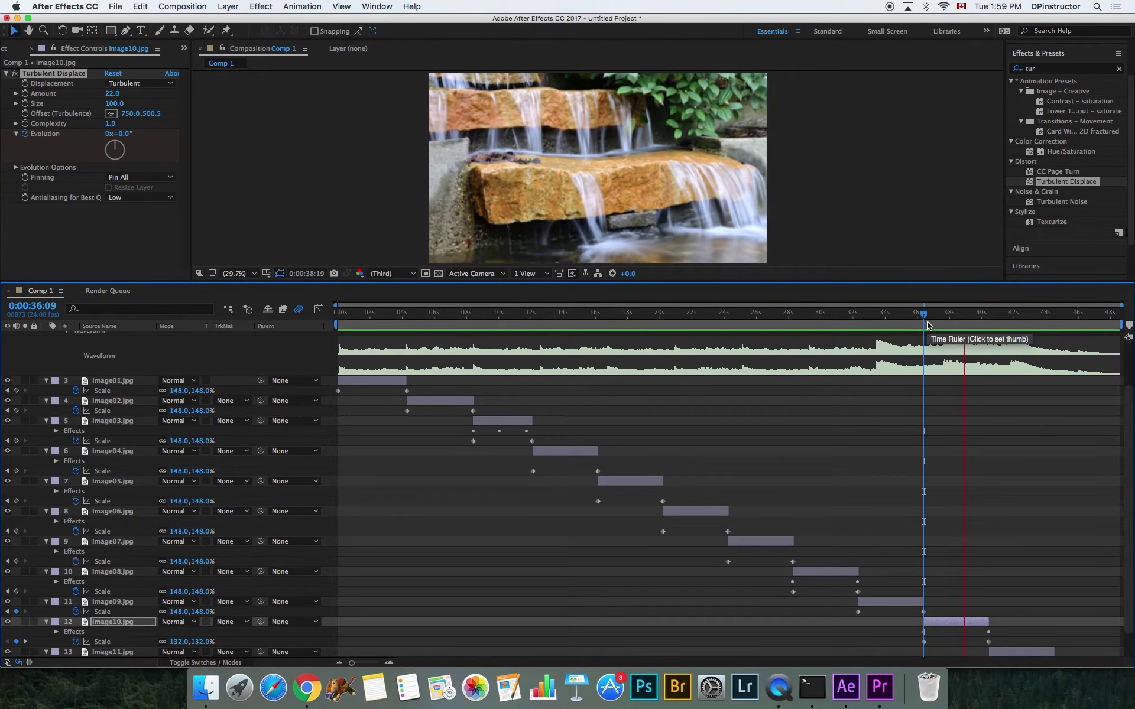
Raise Amount to 60 and set turbulence Size to 450 at the 0:00:40:10 keyframe
key(b)
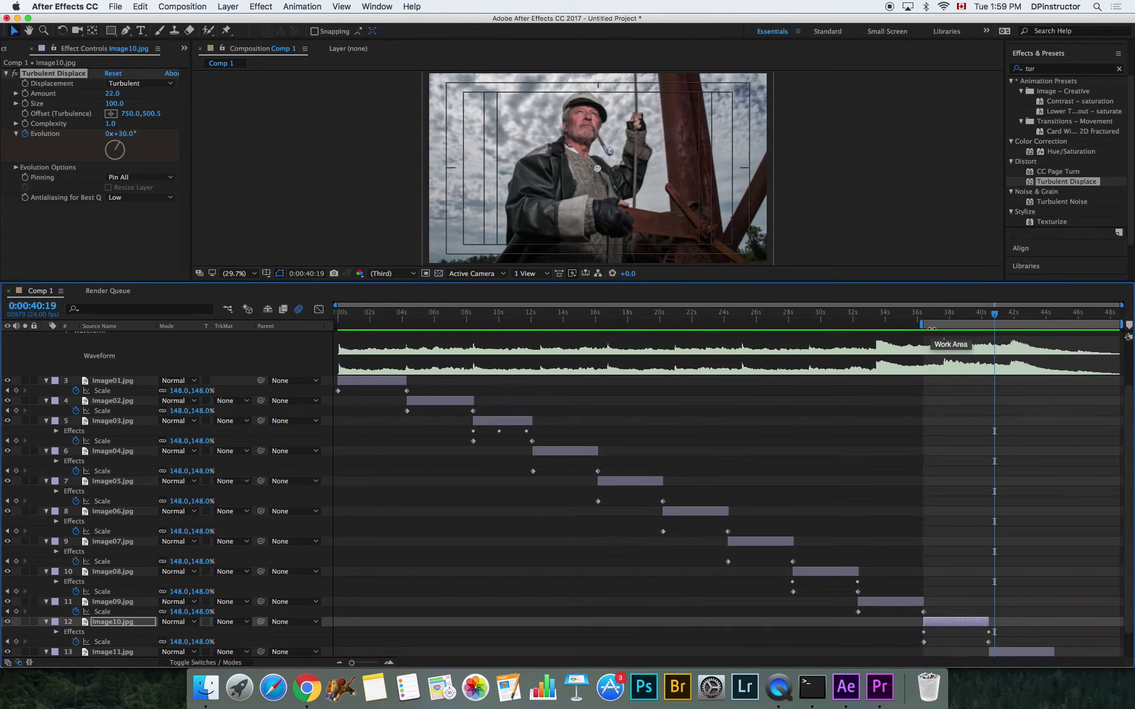
key(j)
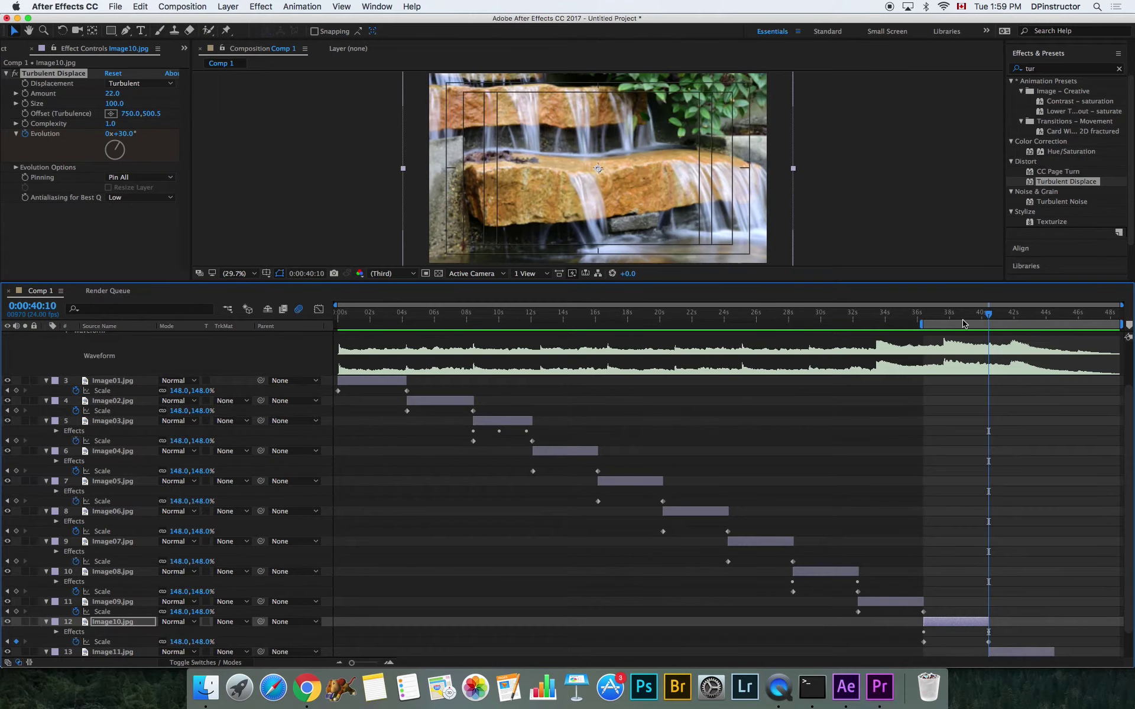
drag(111, 93, 142, 96)
mouse_move(972, 314)
mouse_down()
mouse_move(952, 313)
mouse_move(988, 314)
mouse_up()
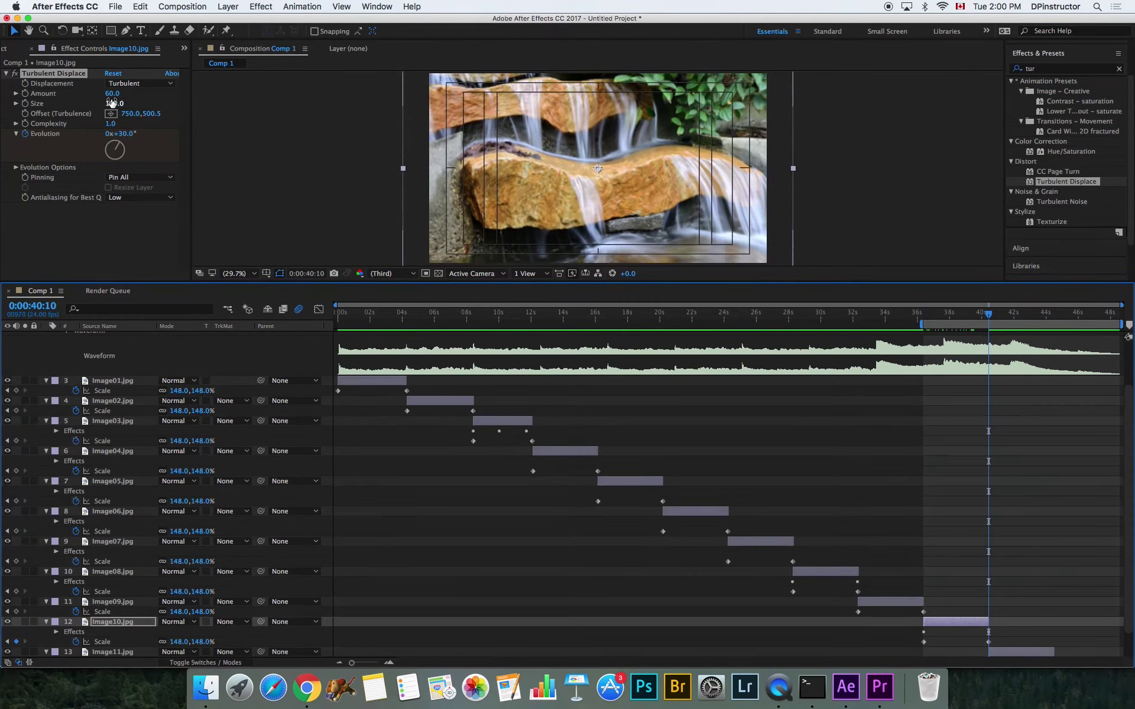
drag(114, 103, 171, 105)
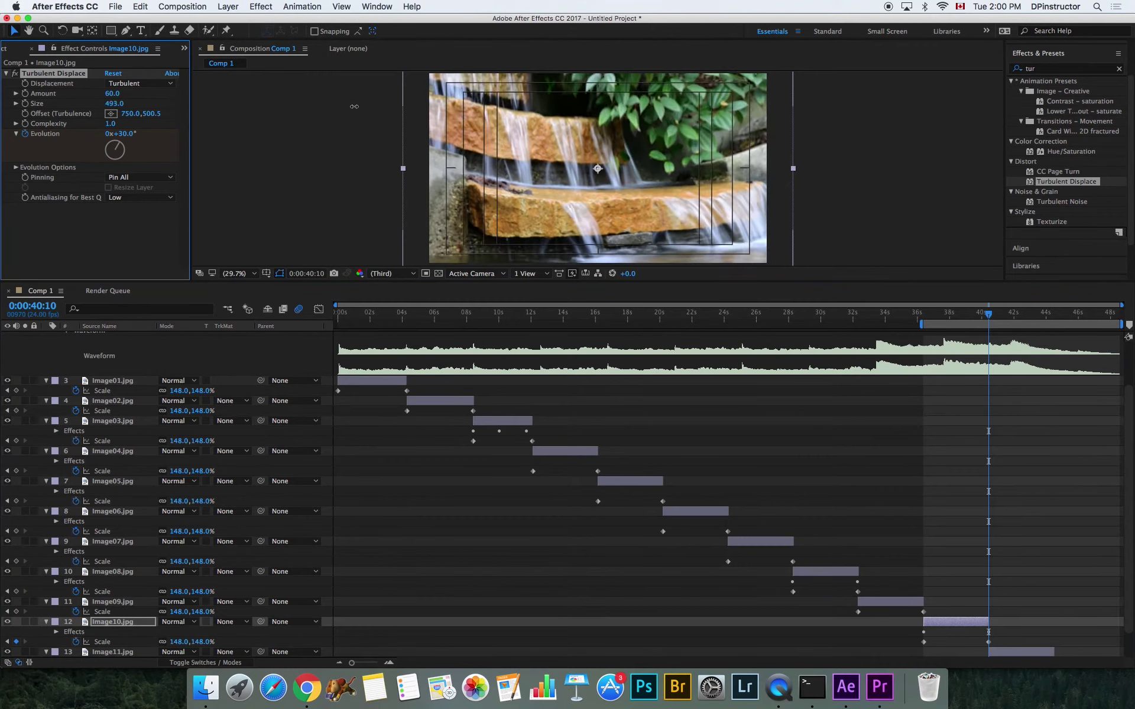
drag(497, 110, 449, 111)
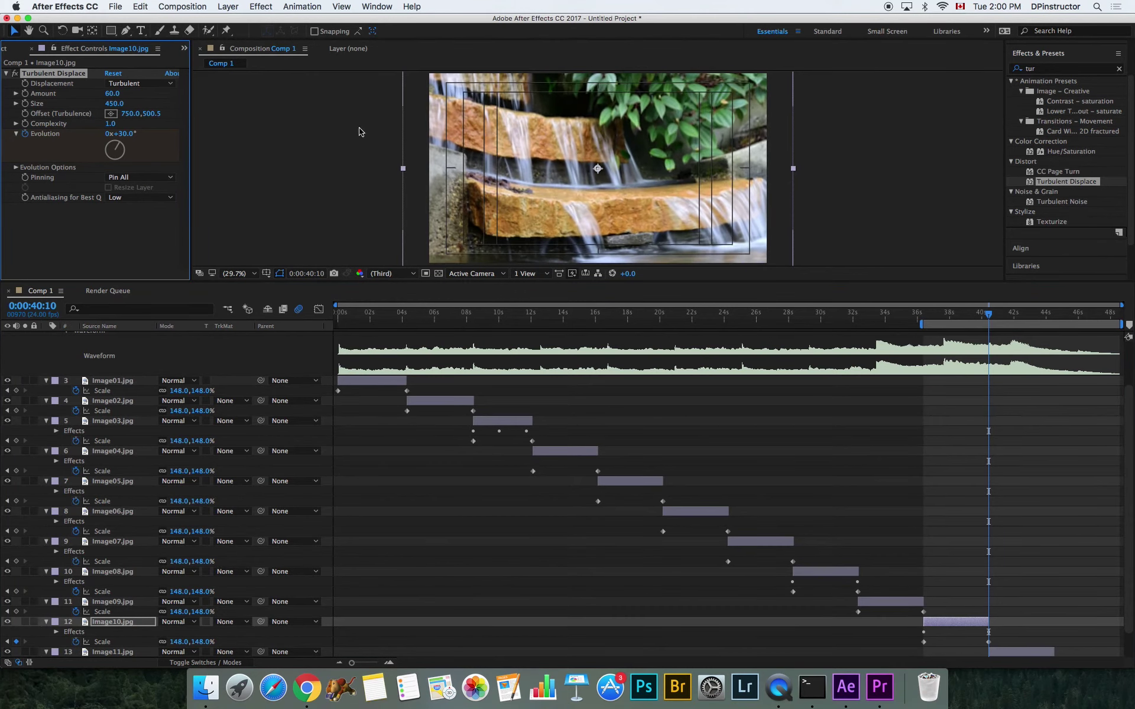
drag(988, 314, 924, 318)
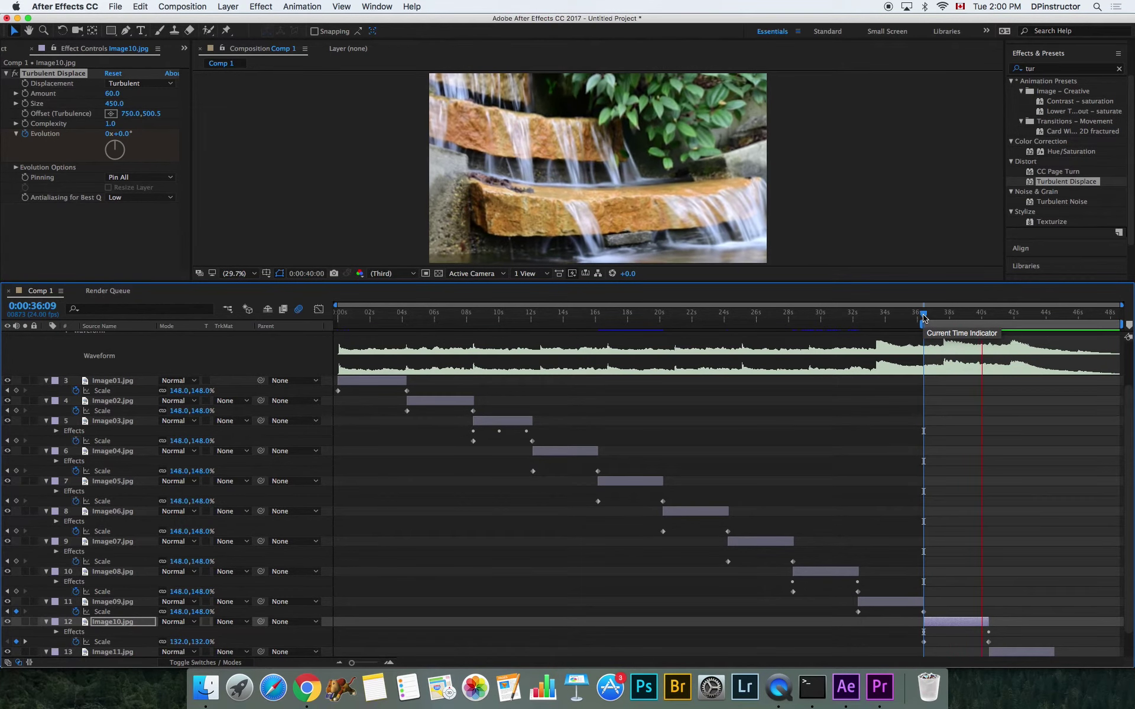
Stop playback, collapse the properties of all 14 layers, then deselect them
key(space)
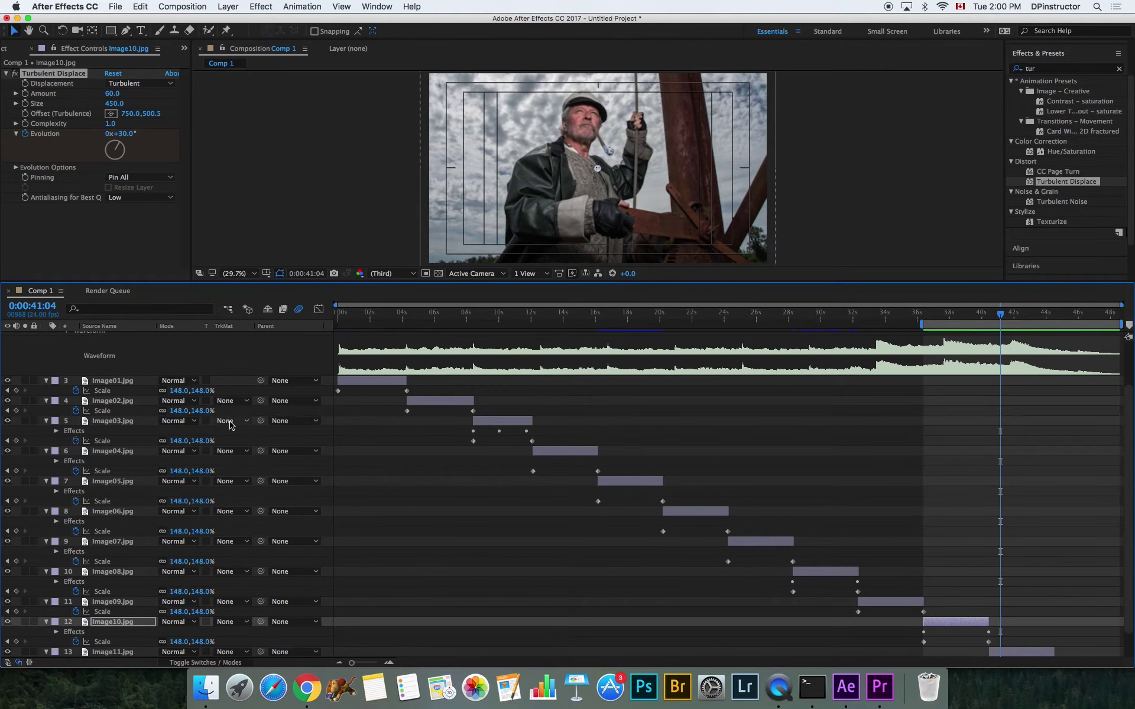
key(super+a)
key(u)
click(239, 551)
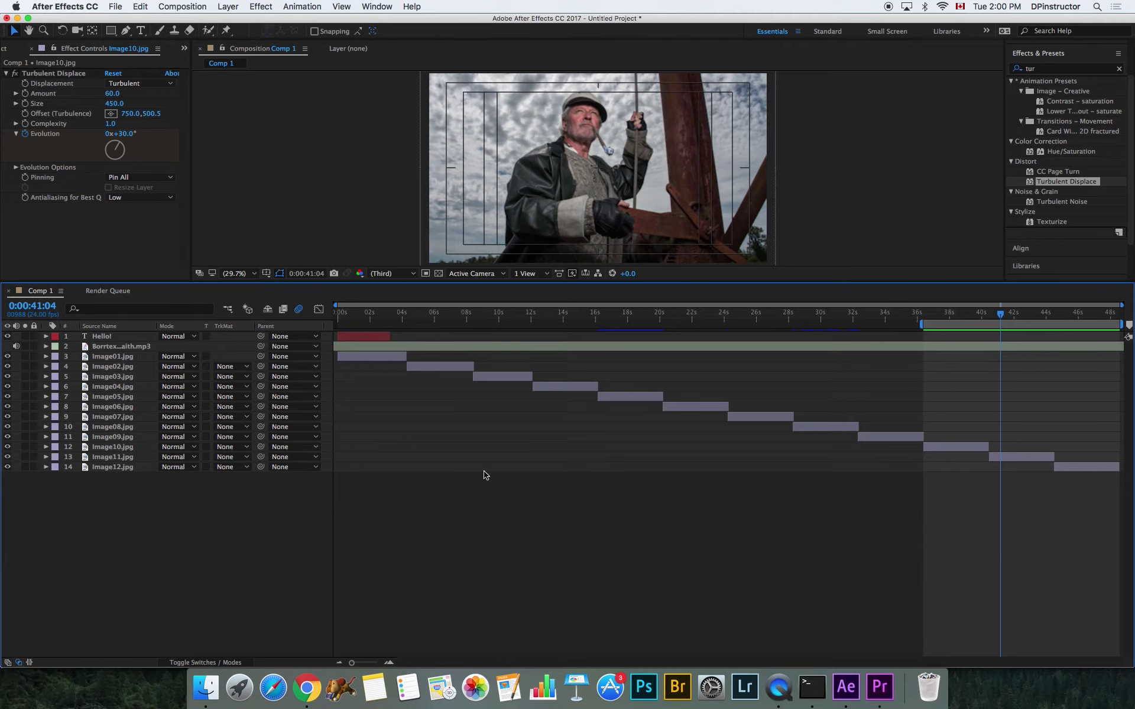
Duplicate the Image10.jpg layer at 0:00:38:07 so two copies are stacked
click(955, 318)
click(945, 448)
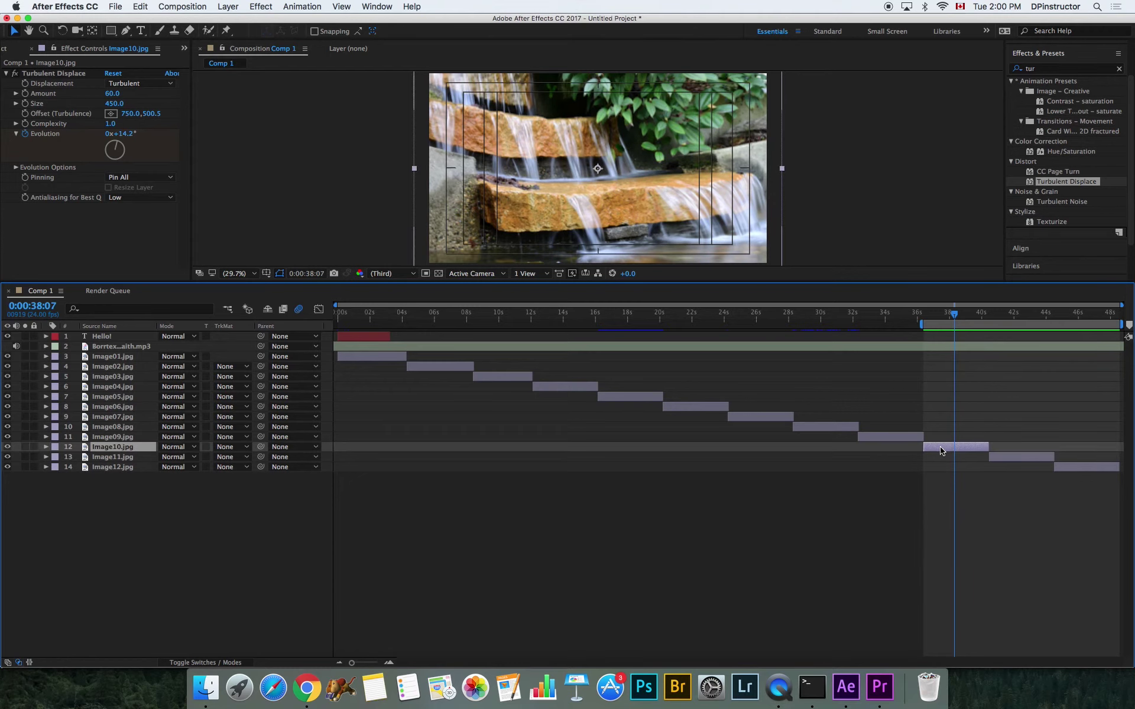
key(super+d)
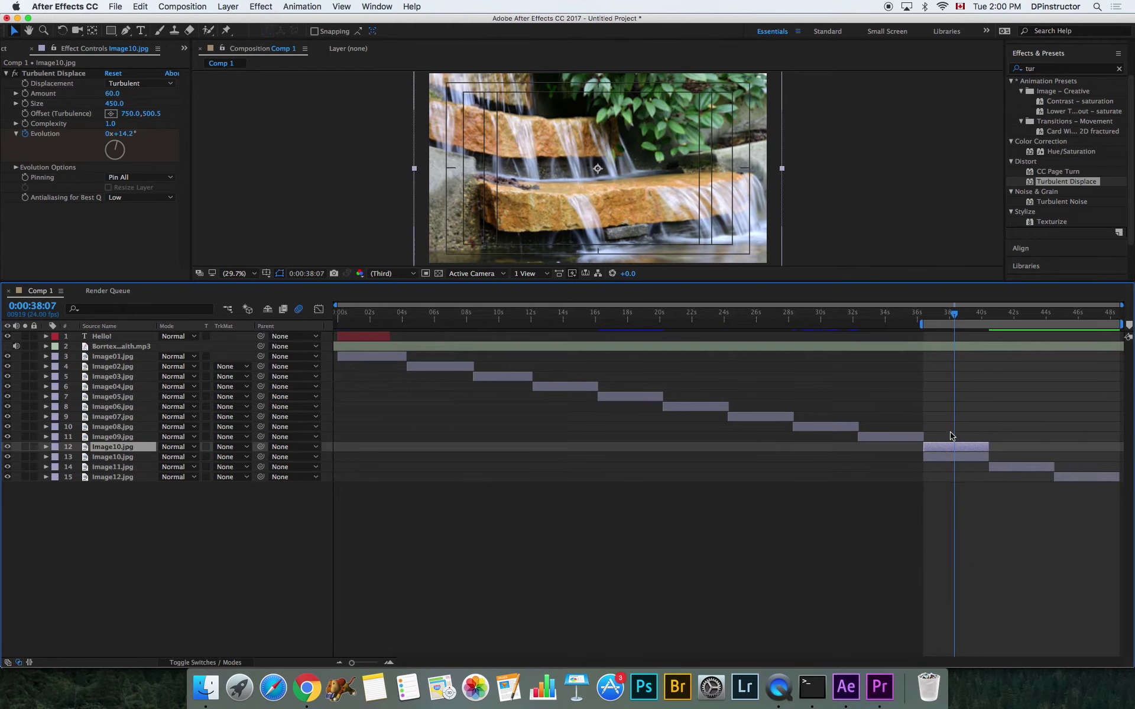
click(951, 457)
key(super+bracketright)
key(Delete)
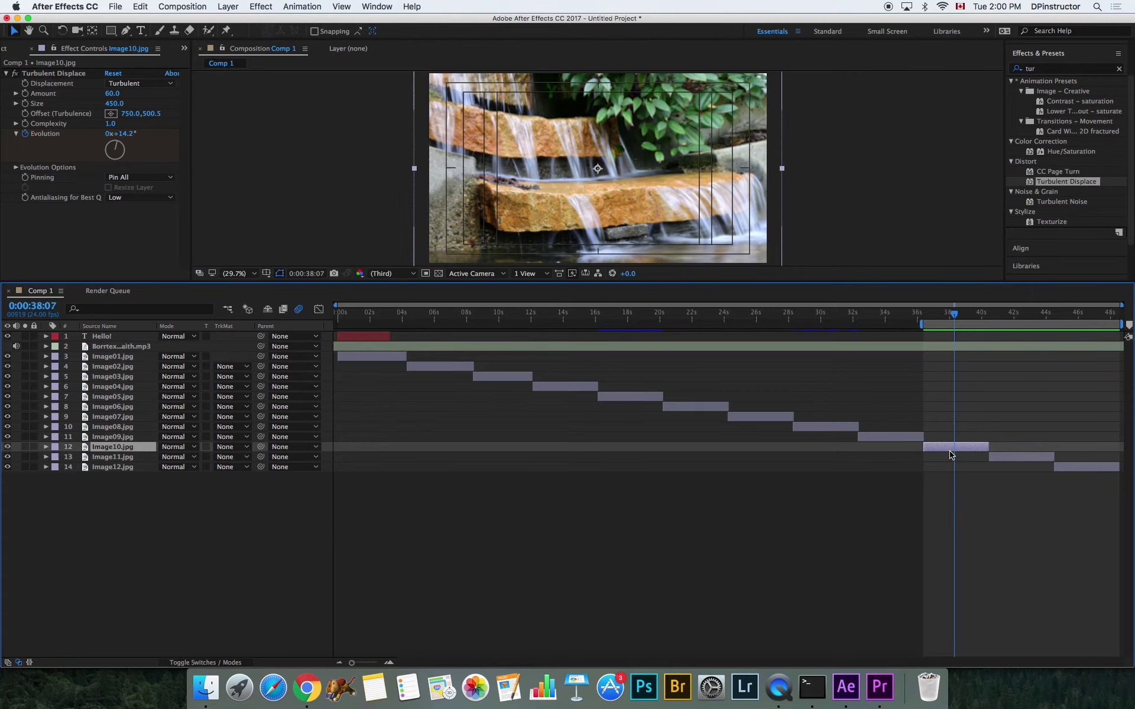
key(super+d)
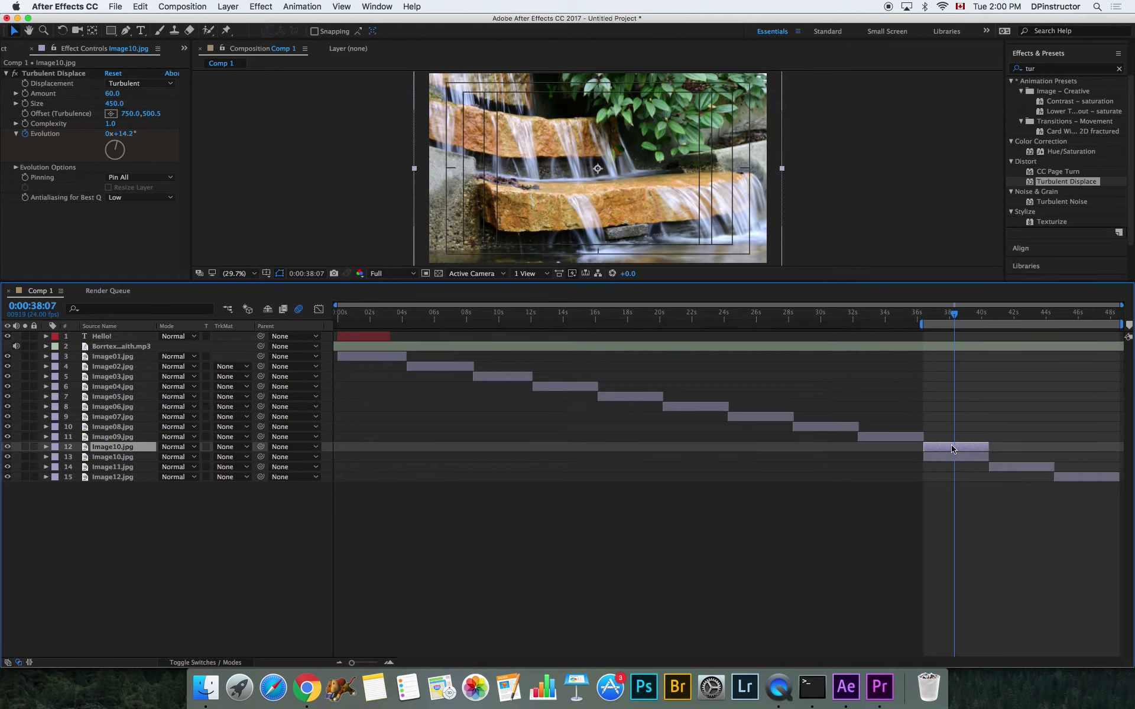
Delete Turbulent Displace from the lower Image10.jpg copy
click(955, 459)
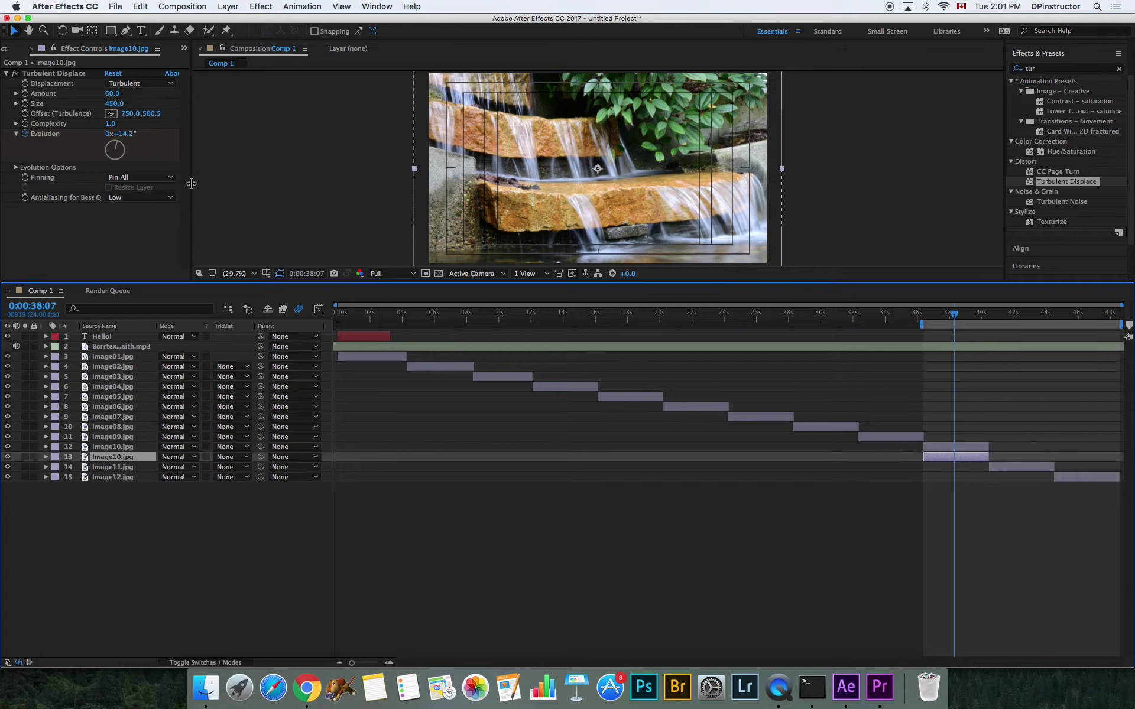
click(54, 73)
key(Delete)
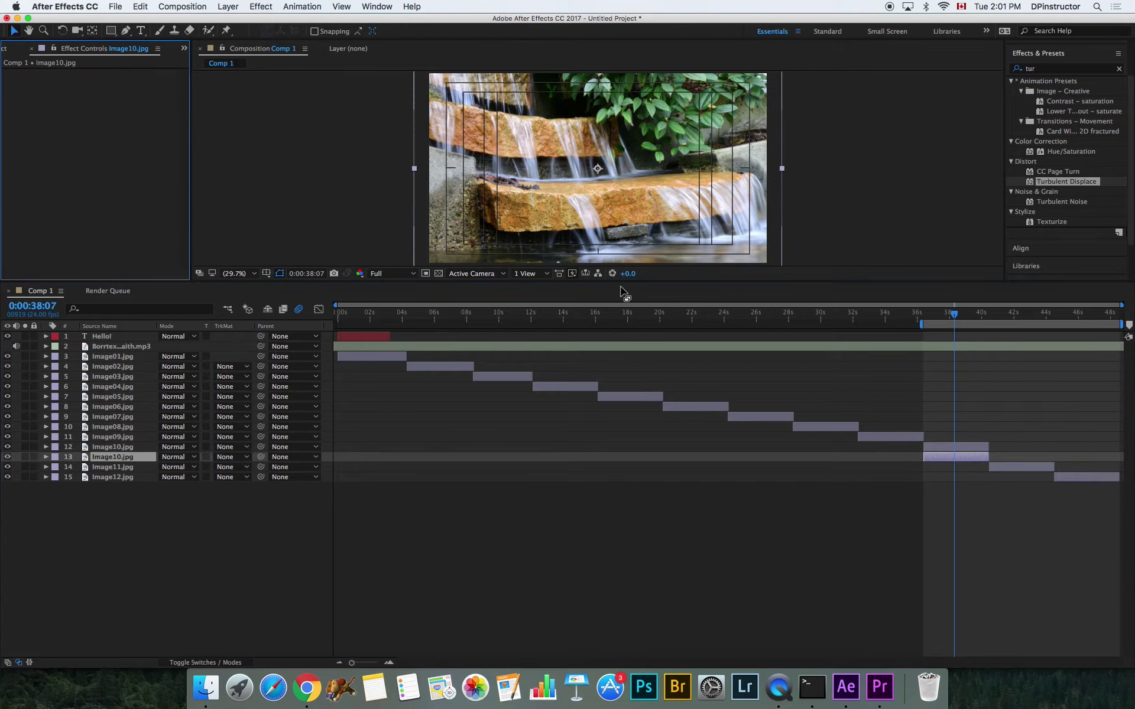
Toggle the upper copy's visibility at 0:00:39:04 to compare against the plain waterfall, then reselect it
mouse_move(953, 314)
mouse_down()
mouse_move(978, 319)
mouse_move(948, 319)
mouse_up()
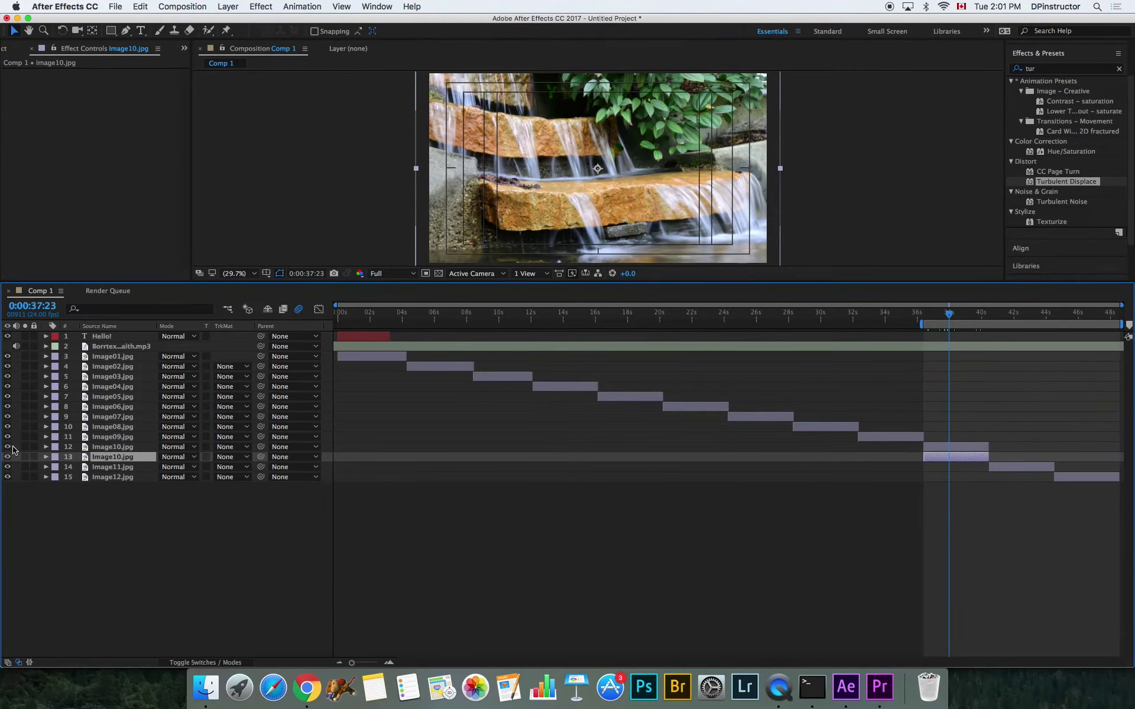
click(103, 448)
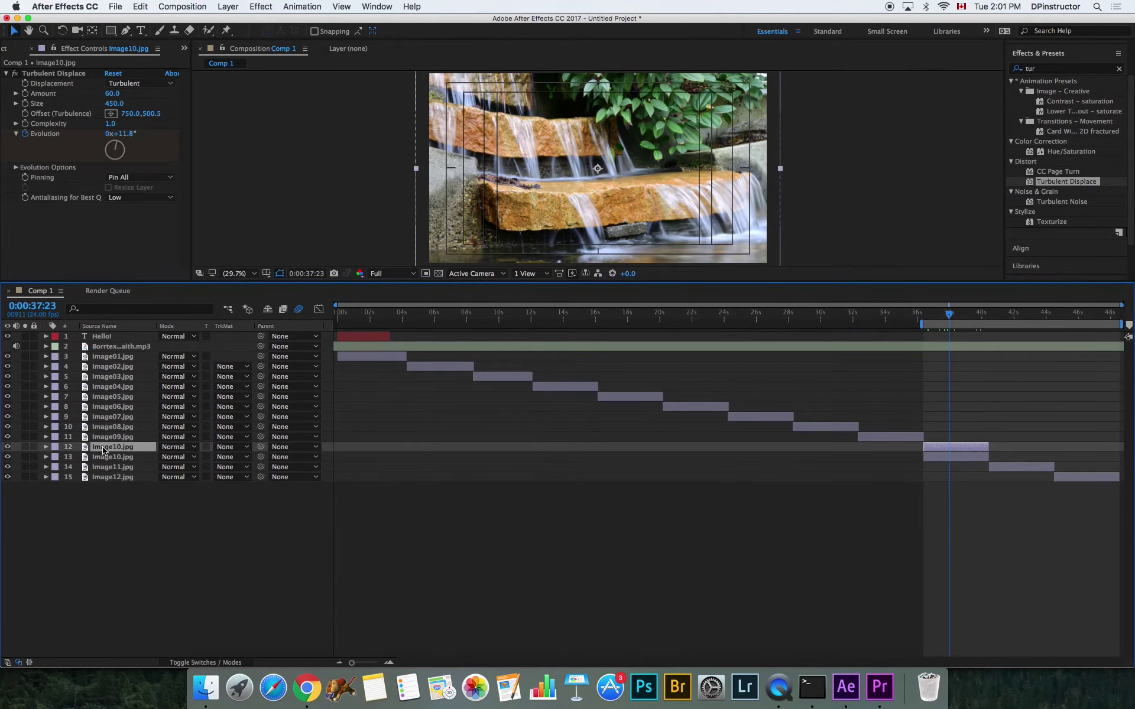
click(7, 447)
click(7, 447)
click(7, 447)
click(7, 447)
click(7, 448)
click(7, 448)
click(7, 447)
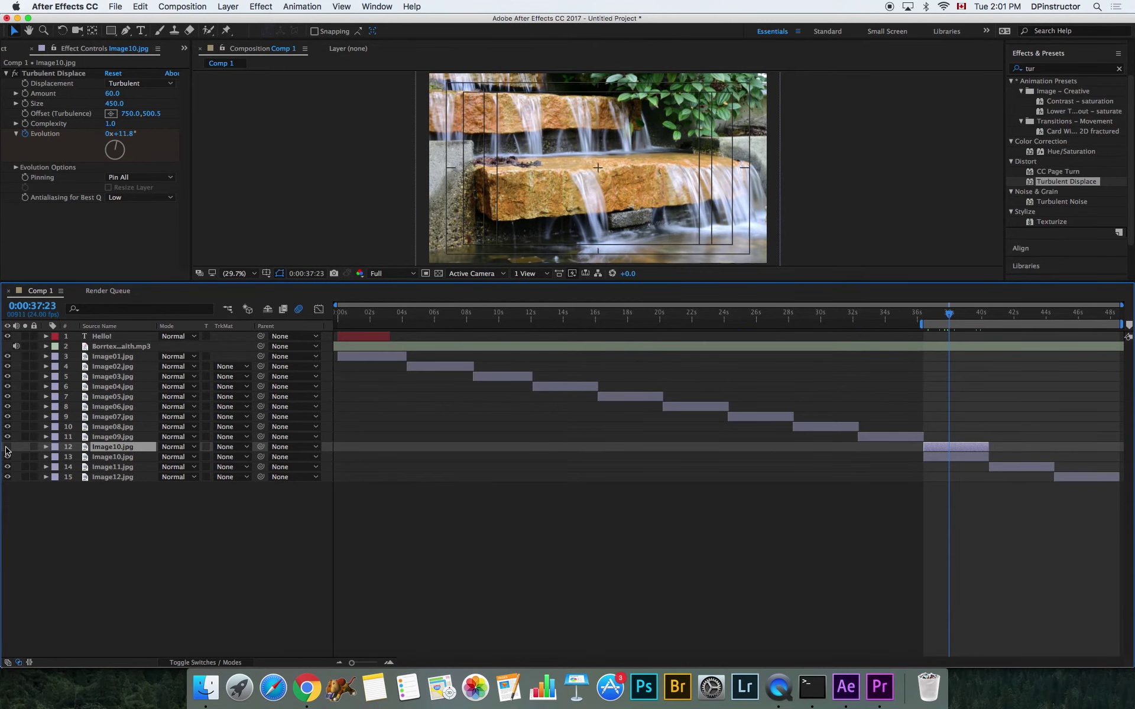
click(7, 447)
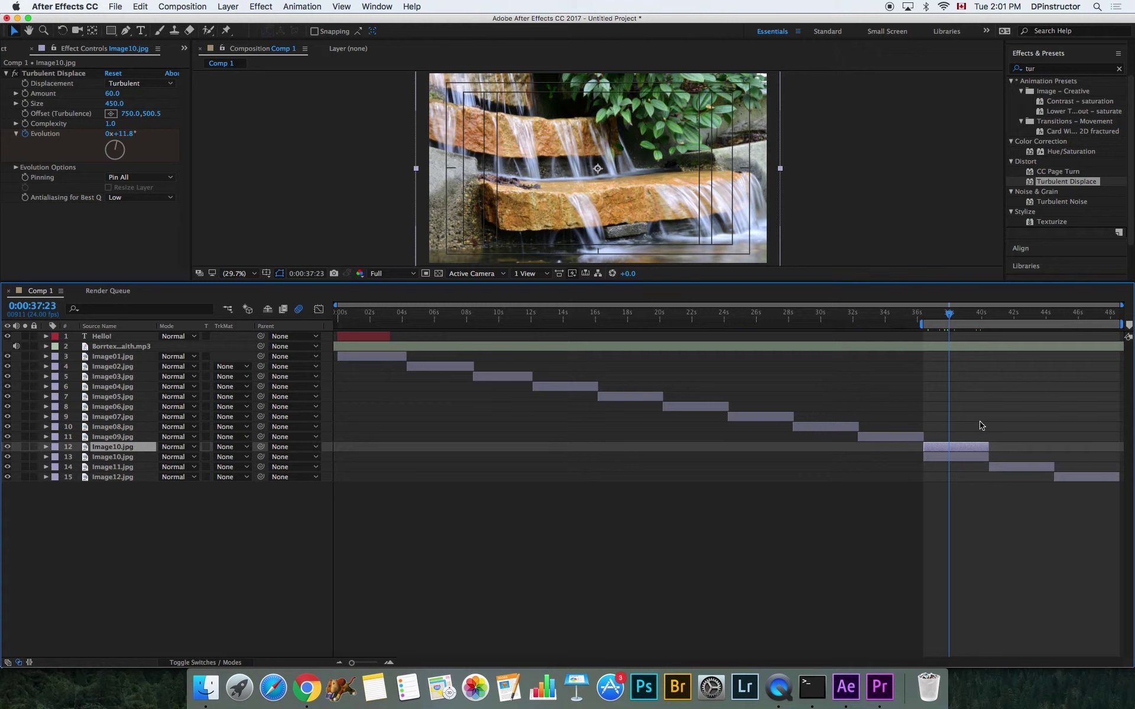
click(937, 499)
click(947, 451)
drag(110, 31, 161, 83)
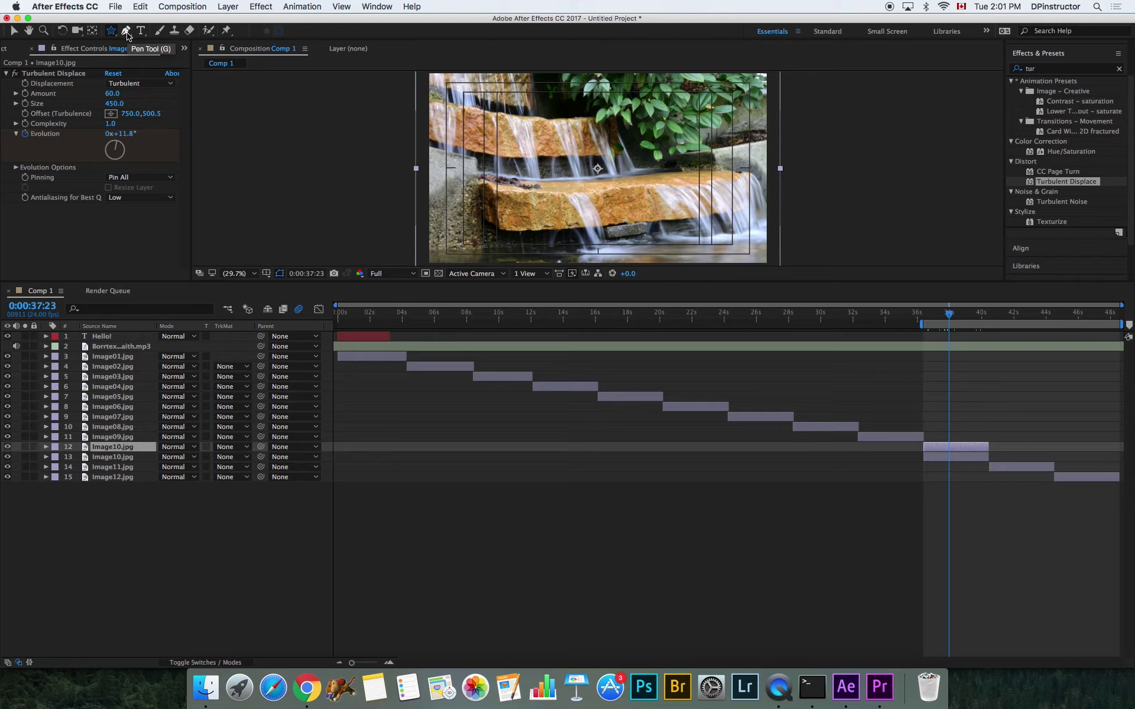
Choose the Star Tool and draw a star mask over the waterfall's centre
click(118, 35)
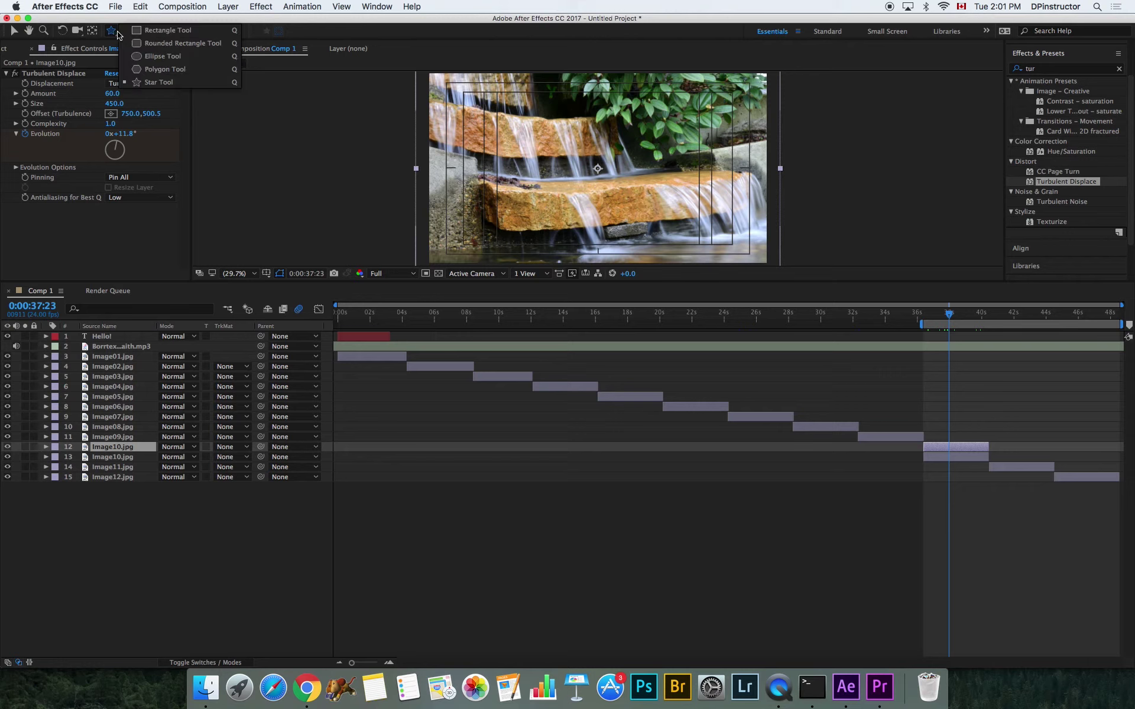
click(153, 82)
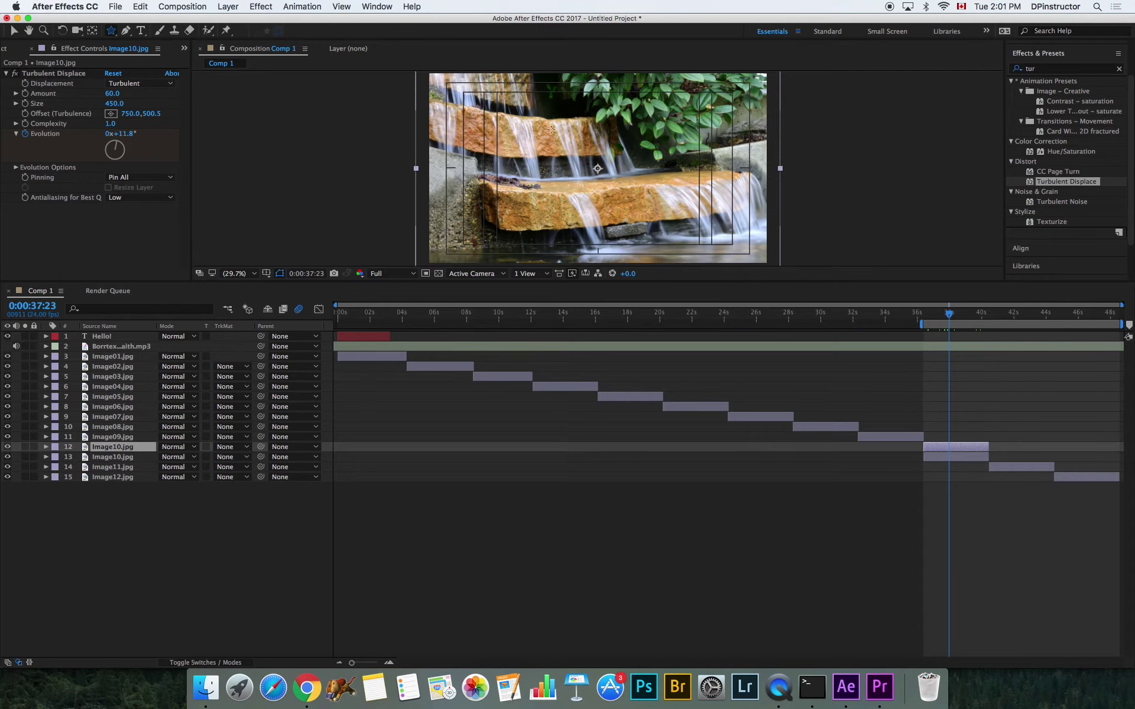
mouse_move(526, 122)
mouse_down()
mouse_move(508, 142)
mouse_move(470, 148)
mouse_move(585, 186)
mouse_move(647, 253)
mouse_up()
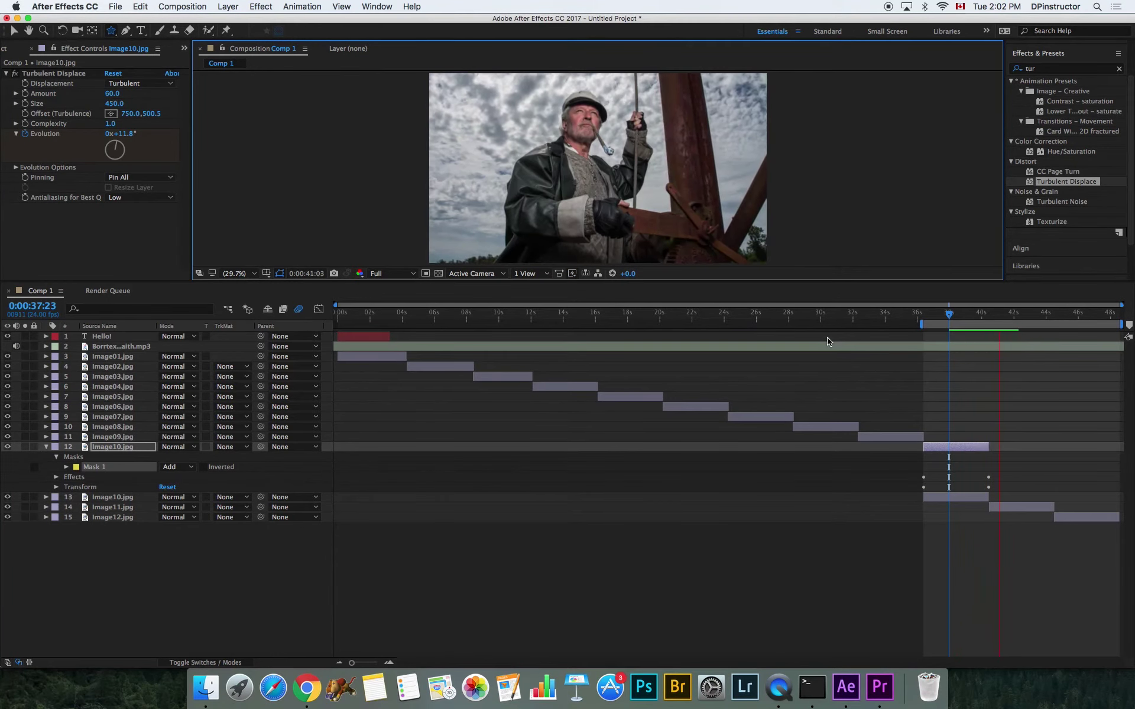
Show the star mask's settings on the upper Image10.jpg and hide the lower copy
mouse_move(949, 314)
mouse_down()
mouse_move(917, 318)
mouse_move(996, 322)
mouse_move(939, 320)
mouse_up()
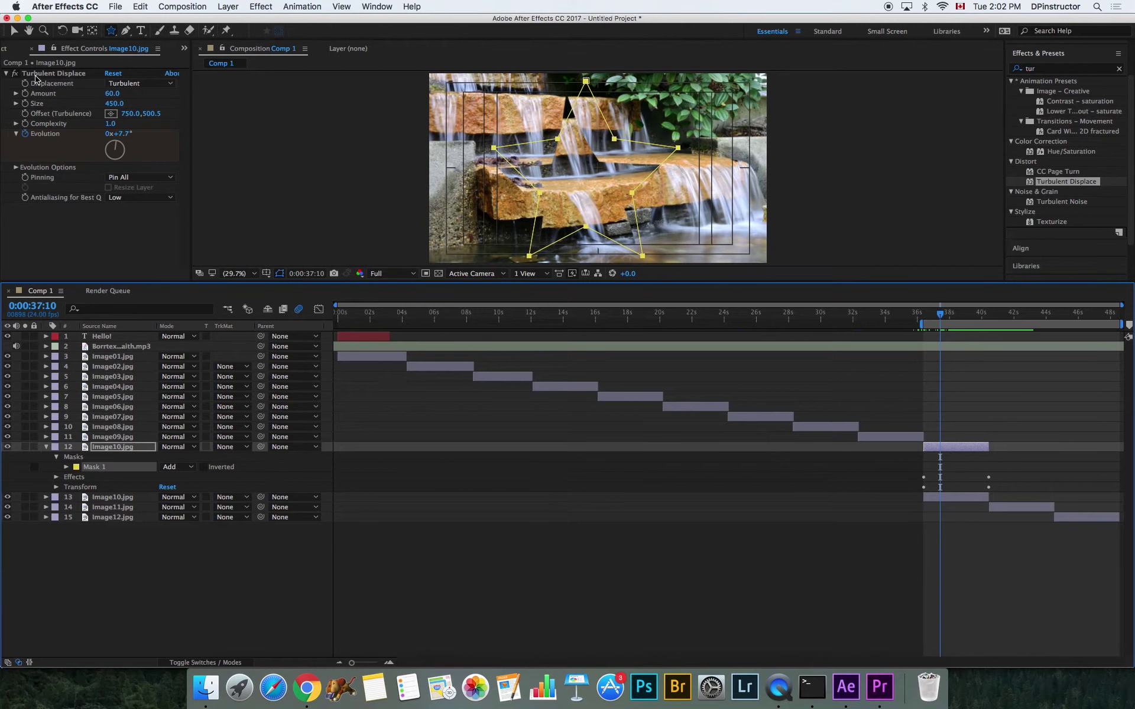
click(922, 442)
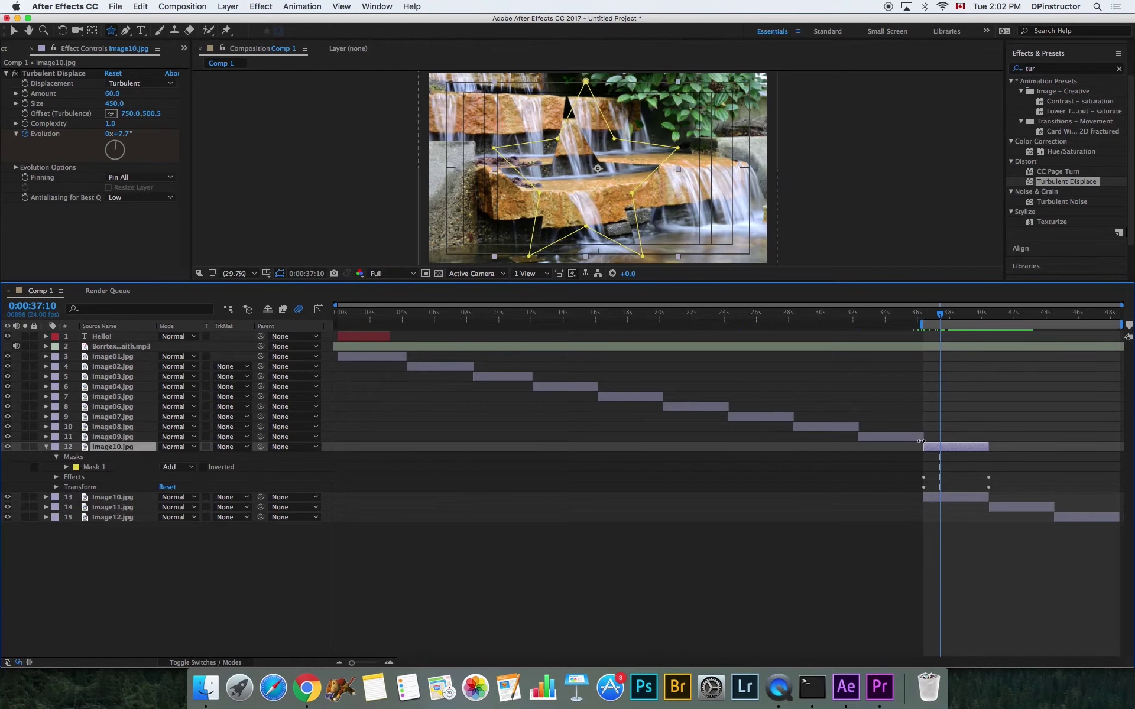
click(58, 466)
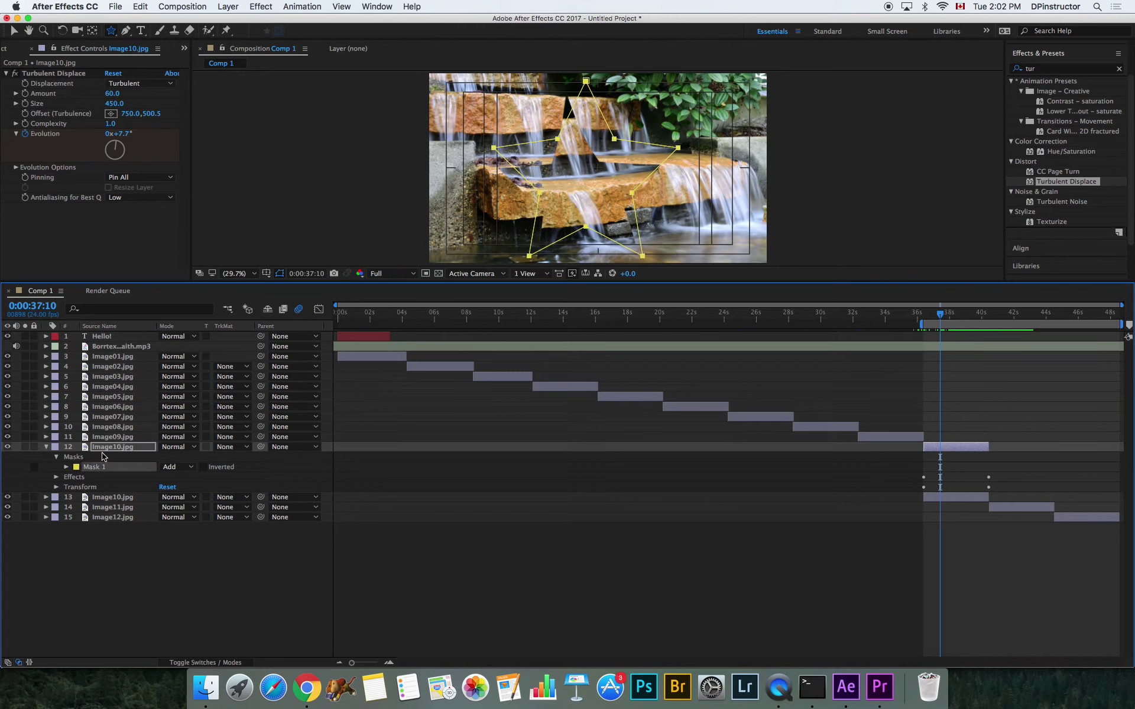
click(72, 477)
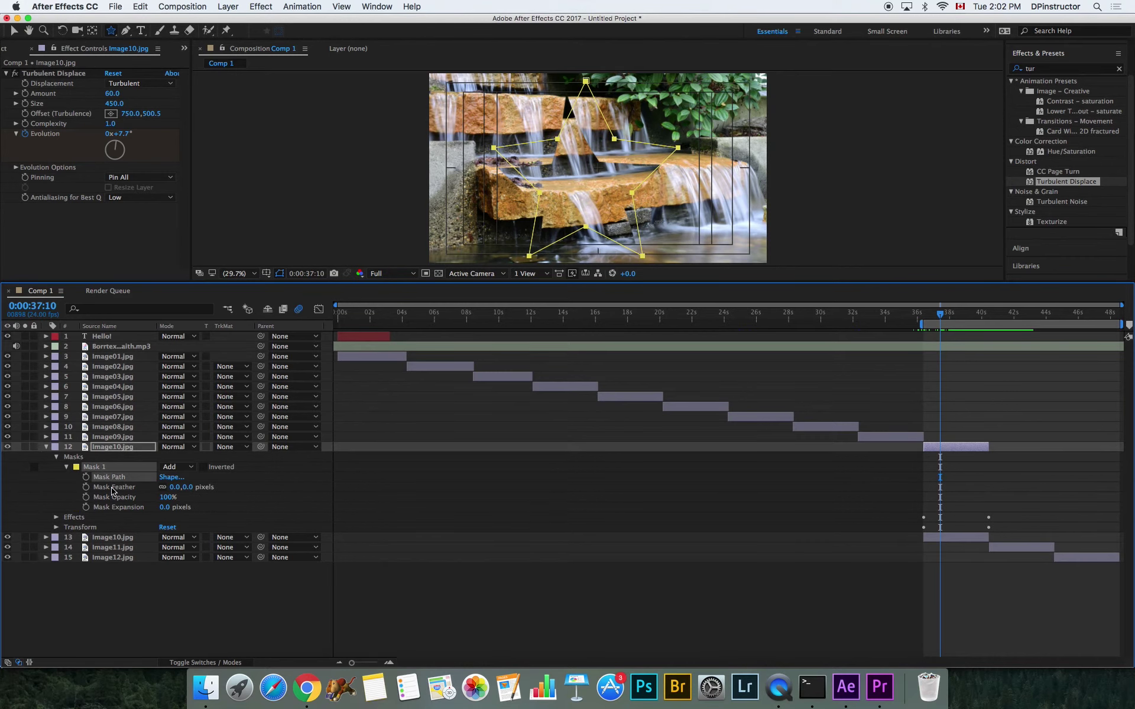
click(7, 538)
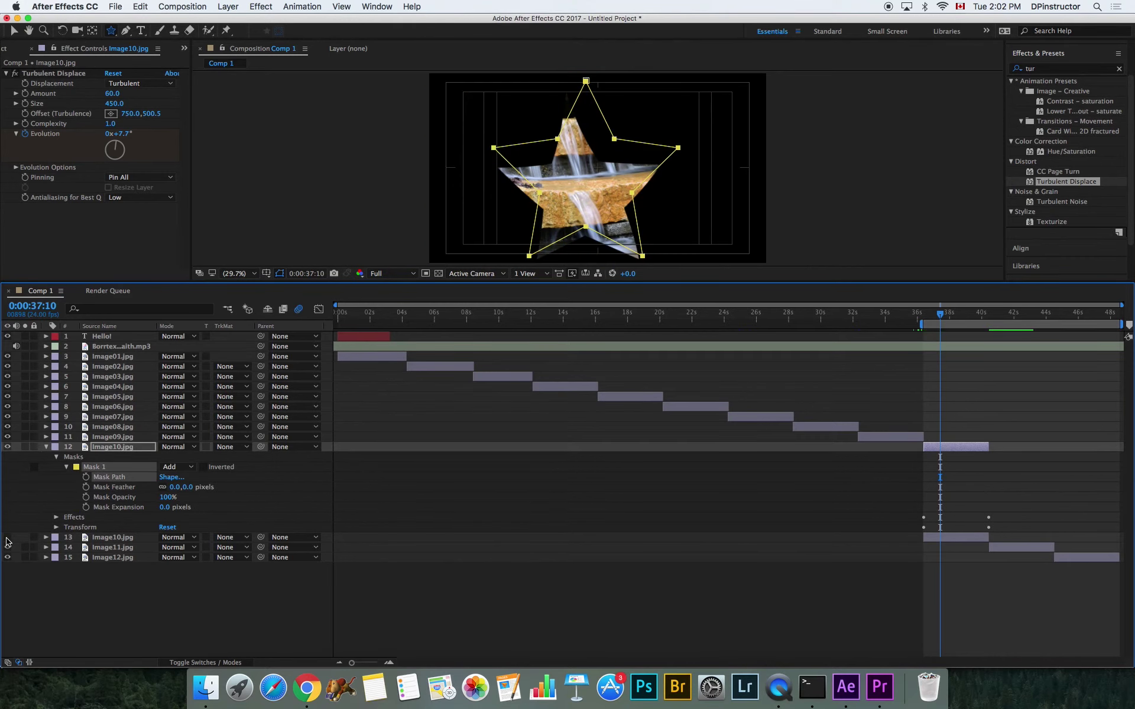
Feather the star mask to about 61 pixels, keeping full mask opacity
click(112, 492)
click(174, 487)
text(62)
key(Return)
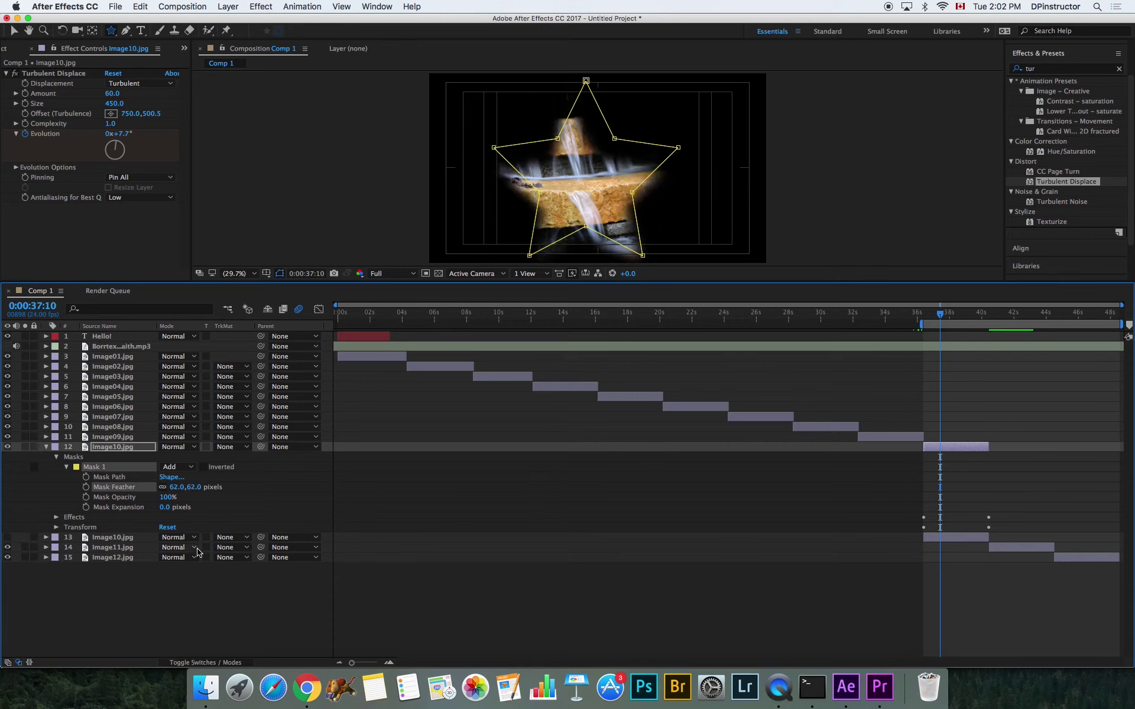
drag(180, 487, 254, 498)
click(110, 497)
click(124, 508)
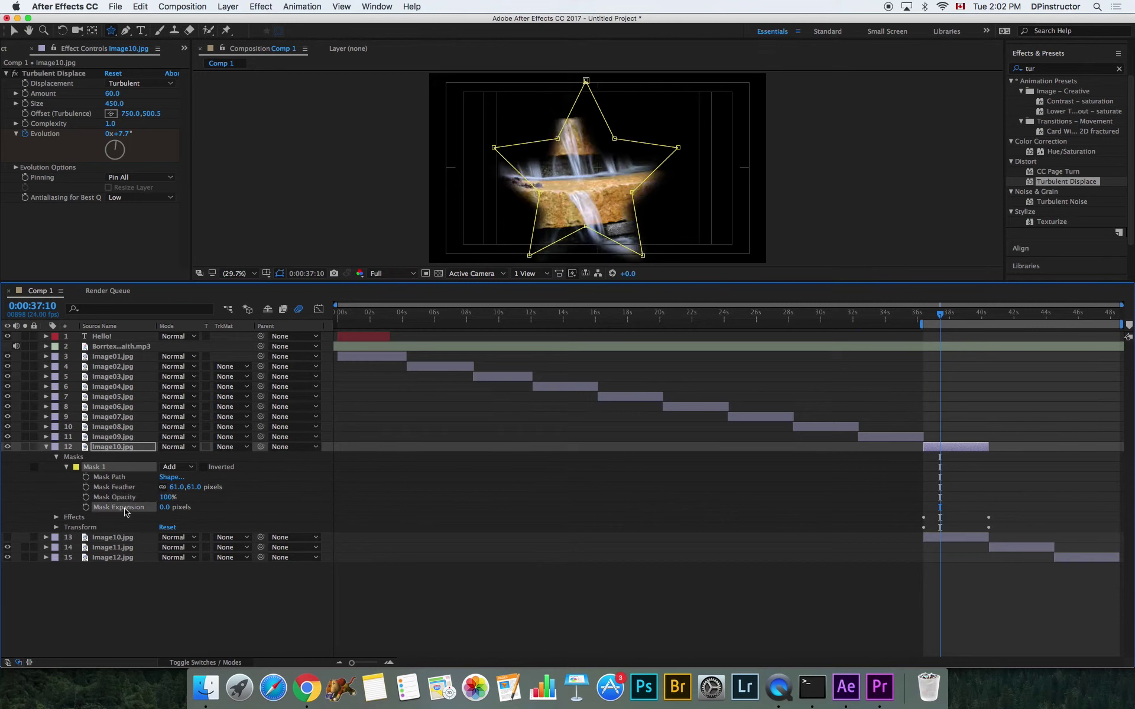
mouse_move(165, 507)
mouse_down()
mouse_move(122, 507)
mouse_move(153, 508)
mouse_up()
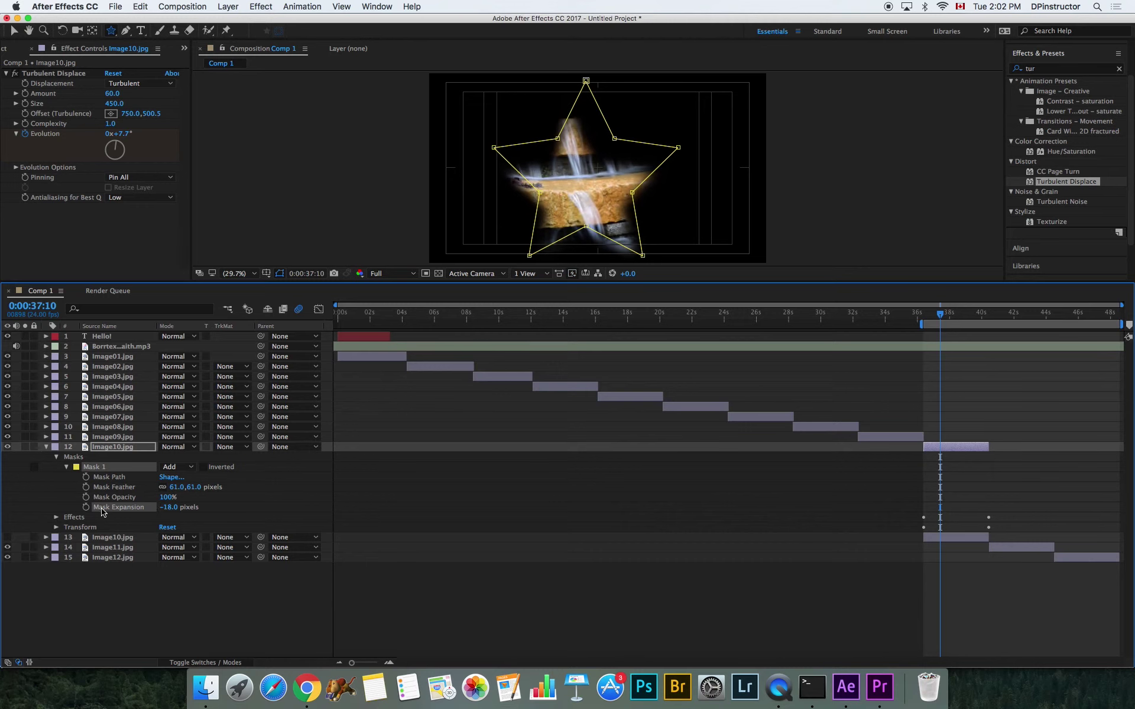
Invert the mask, expand it by 114 pixels, and show the lower waterfall copy again
click(204, 468)
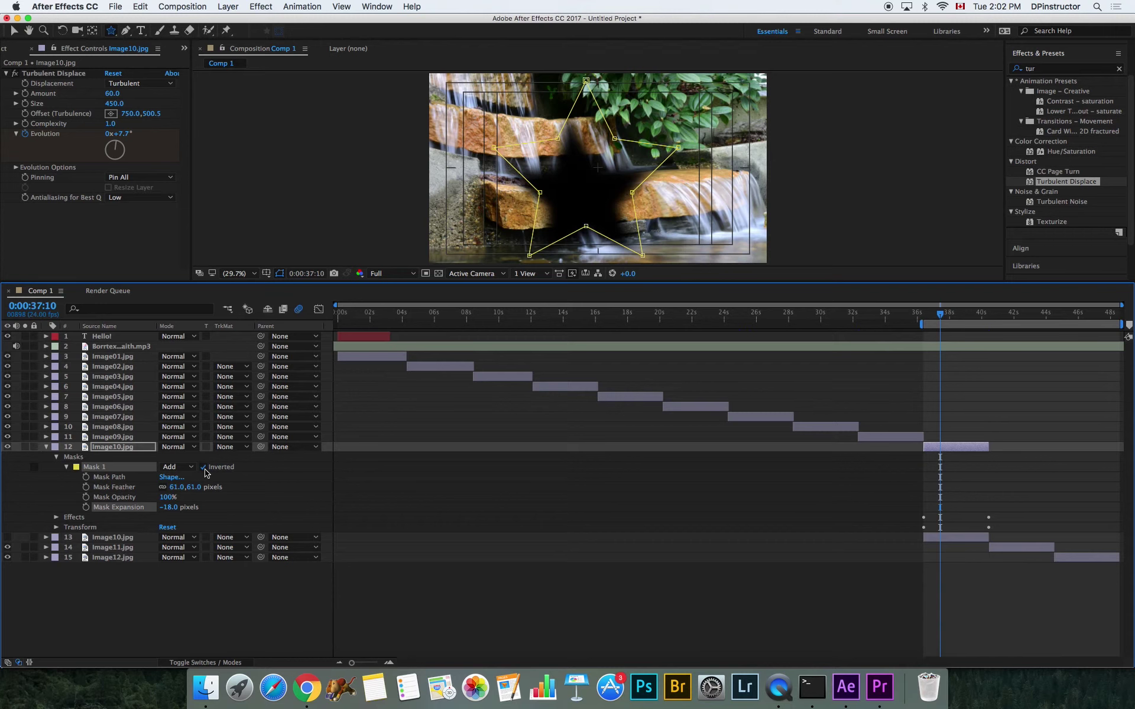
click(204, 467)
click(204, 468)
drag(171, 510, 248, 510)
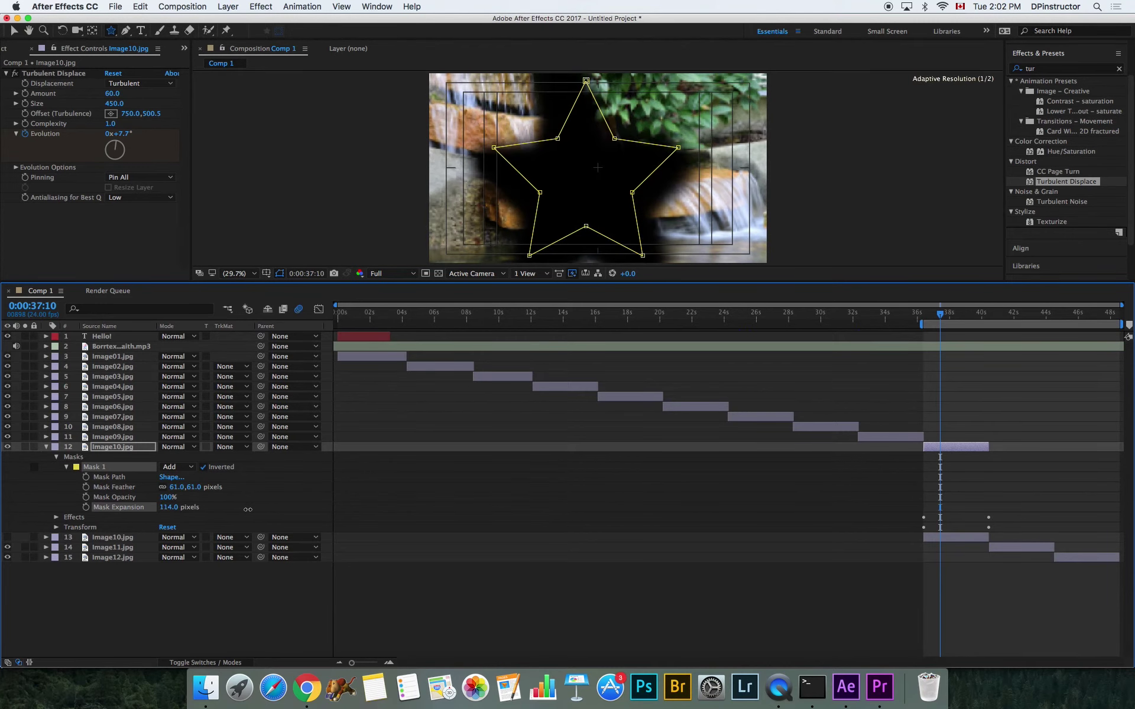
click(7, 537)
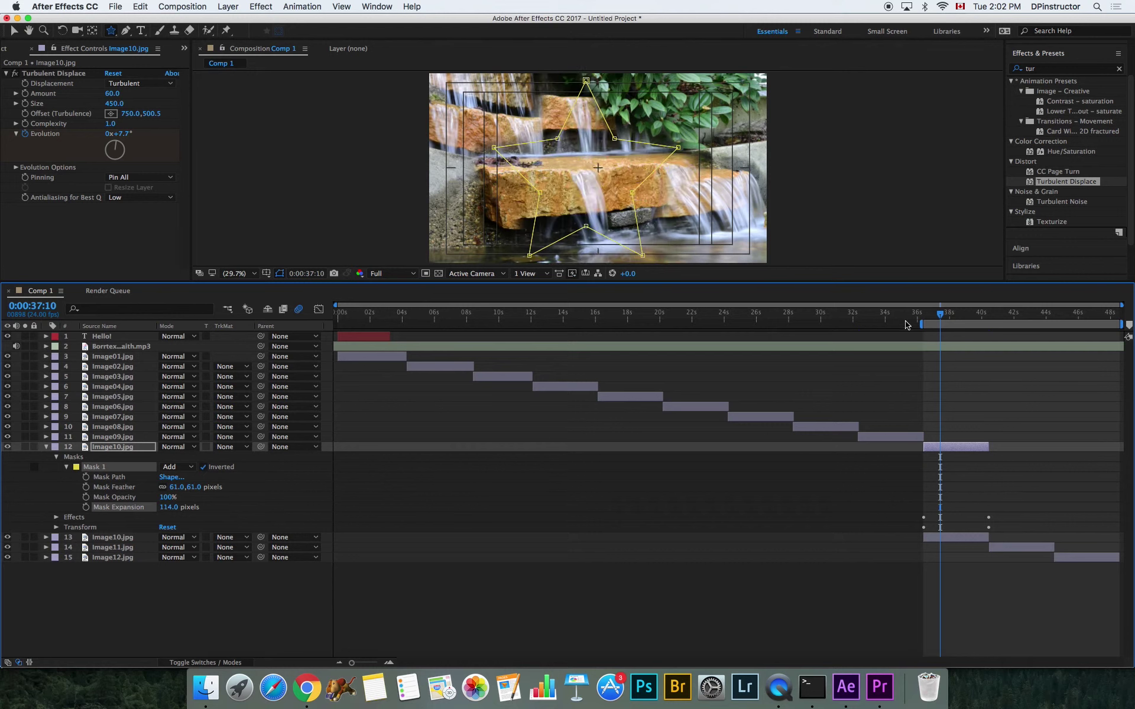
Preview the slideshow's final images, stop at 0:00:40:22, and maximize the Composition viewer
drag(926, 315, 924, 316)
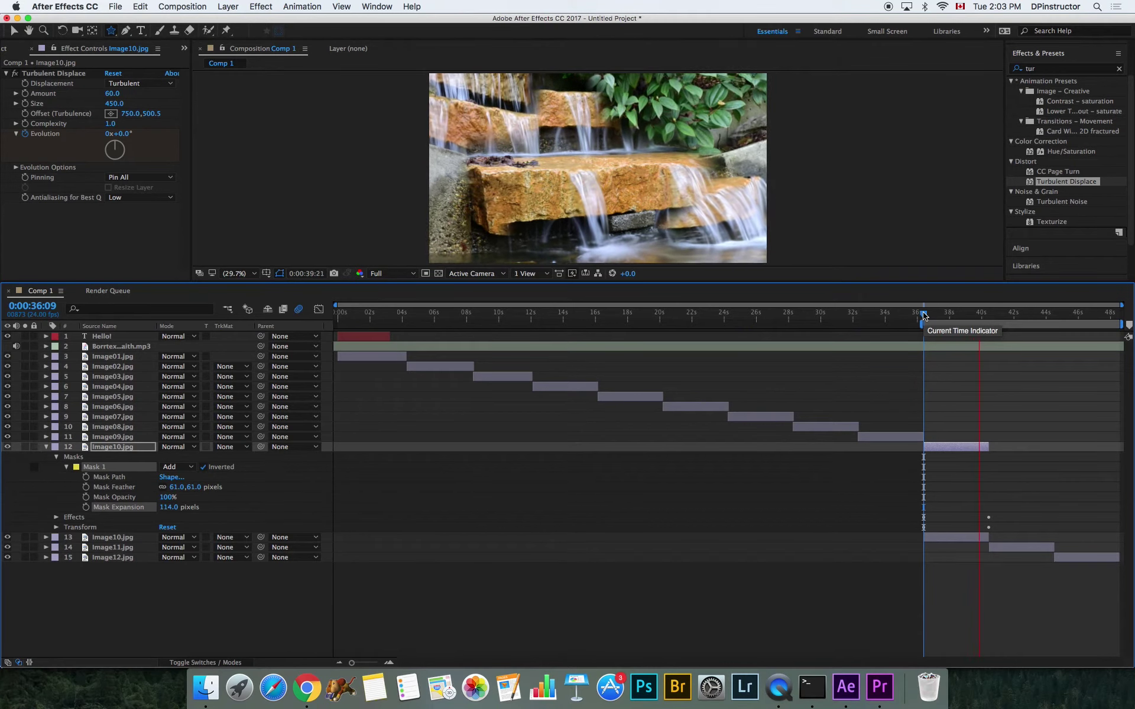
key(space)
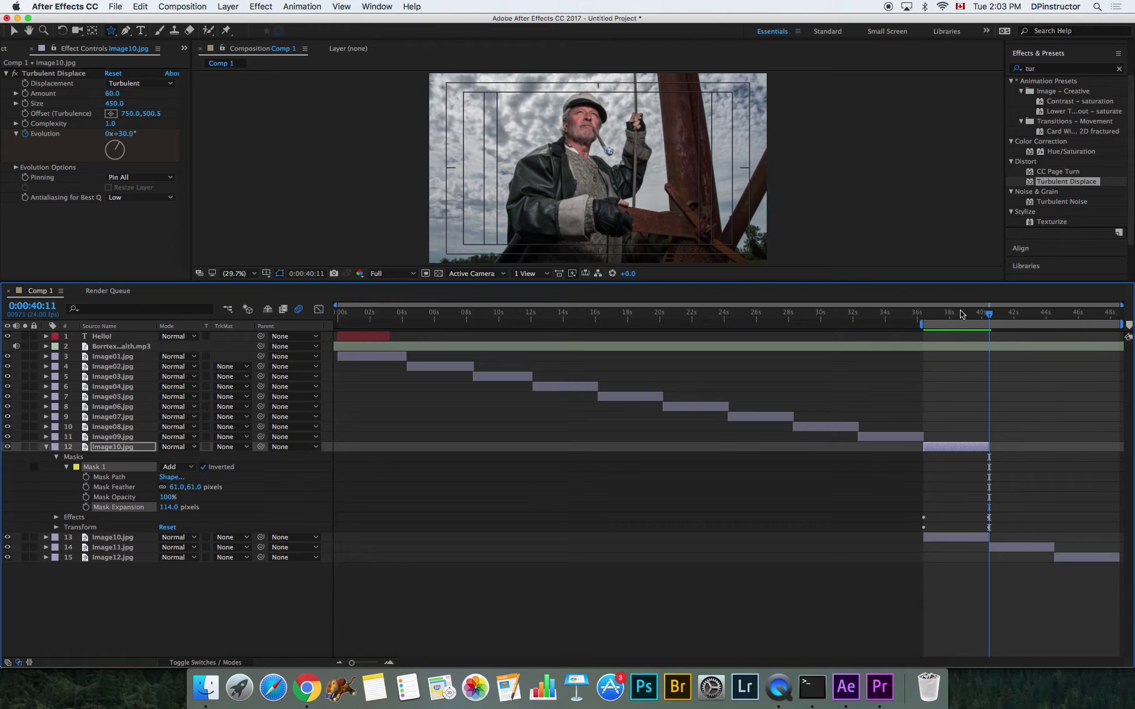
drag(969, 324, 893, 320)
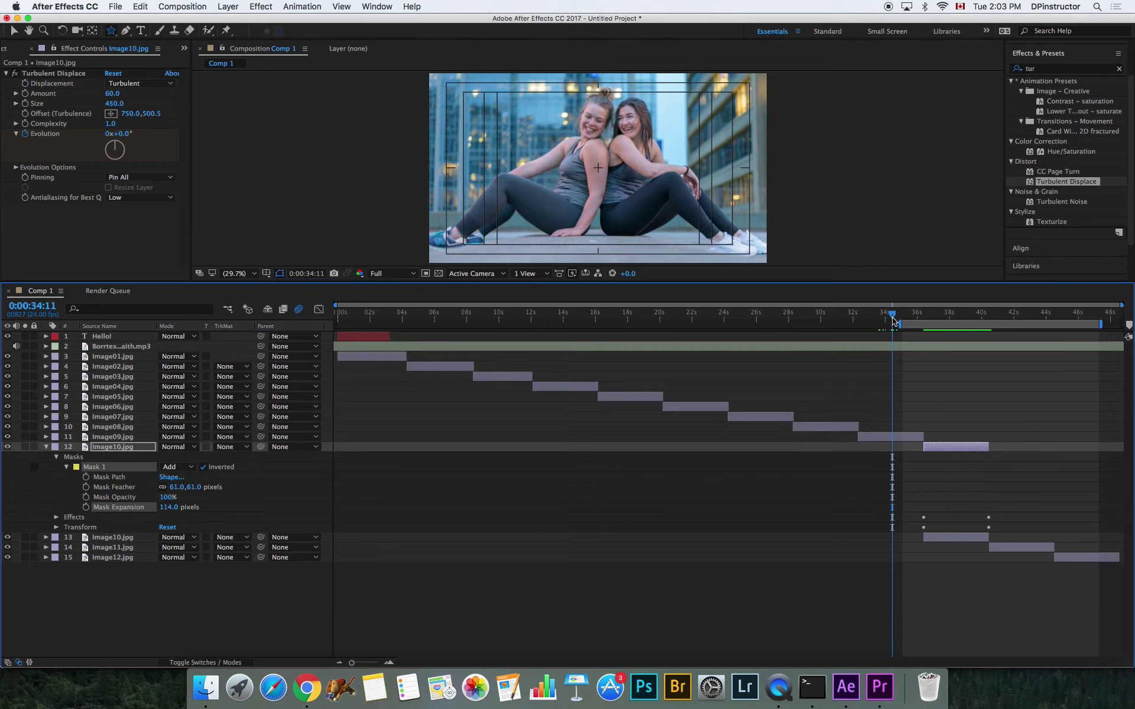
key(space)
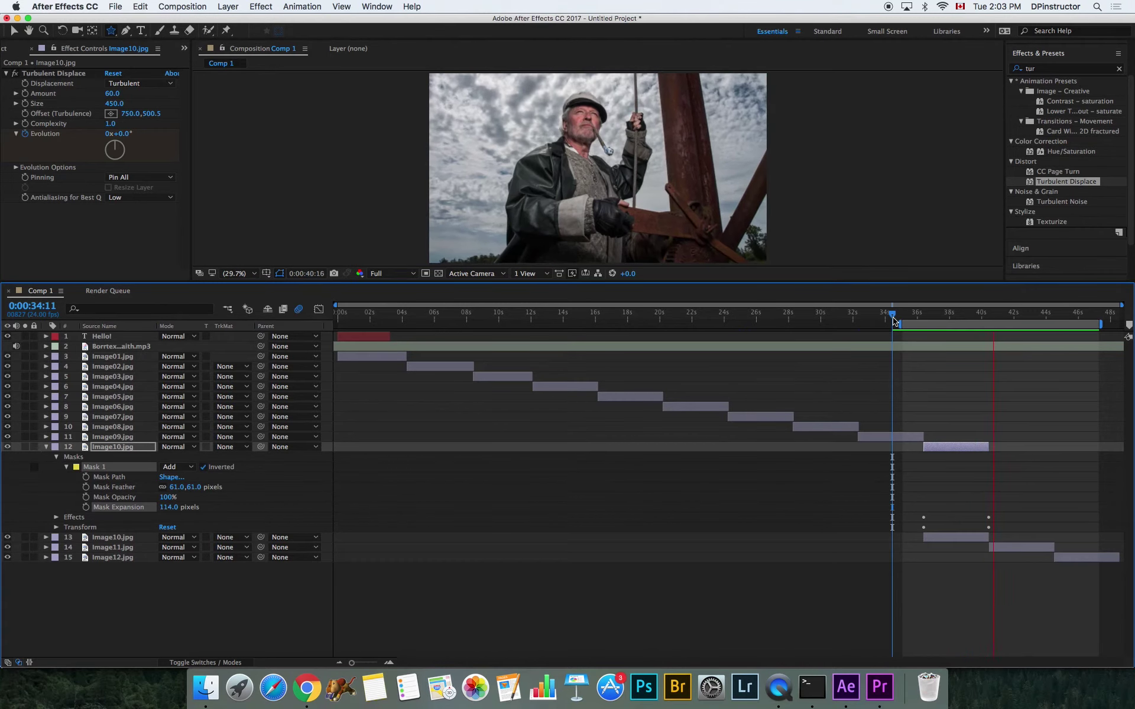
key(space)
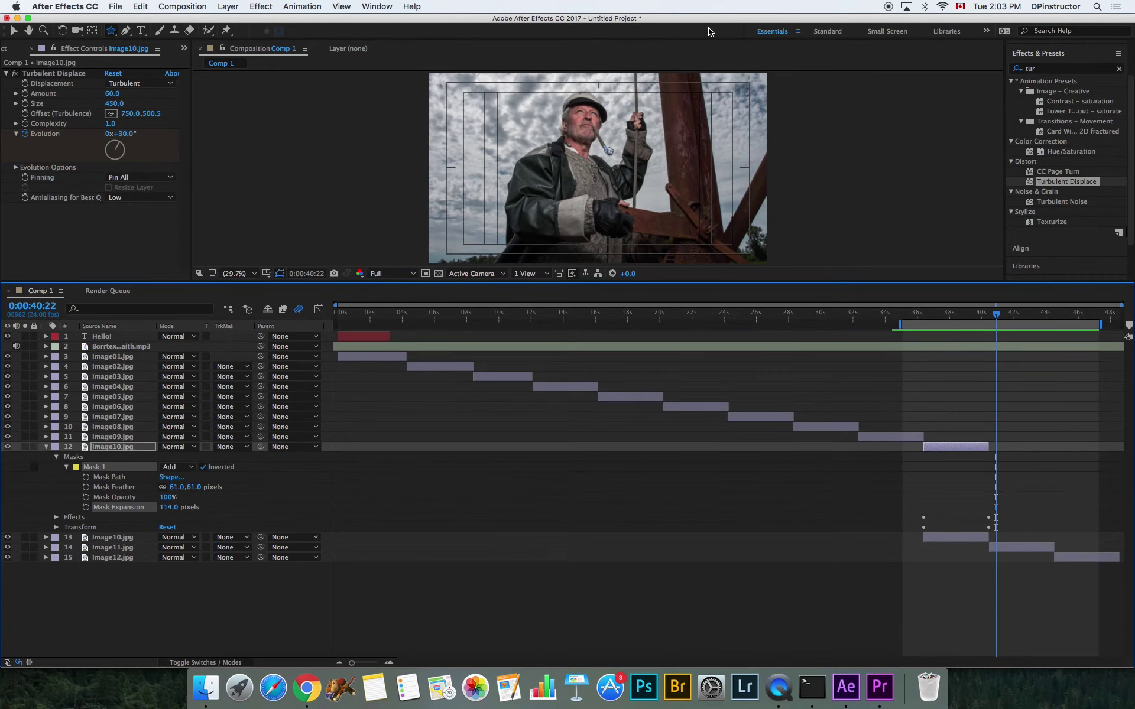
key(grave)
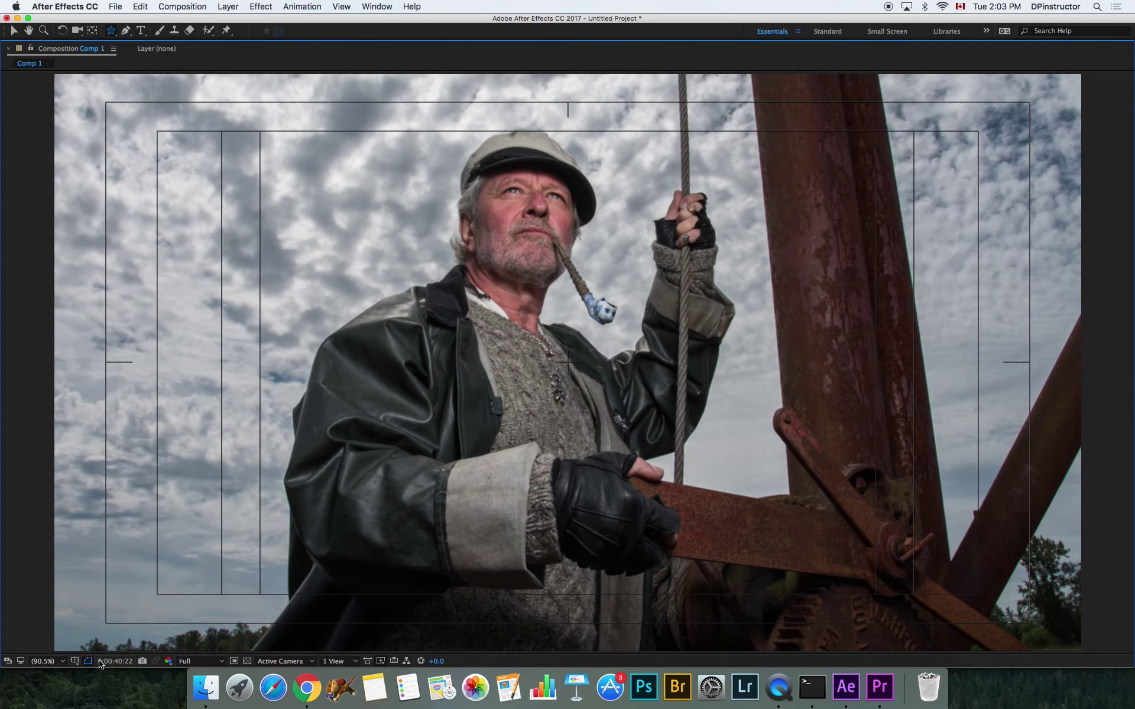
Turn off the Title/Action Safe guides and restore the normal workspace from full-screen
click(76, 661)
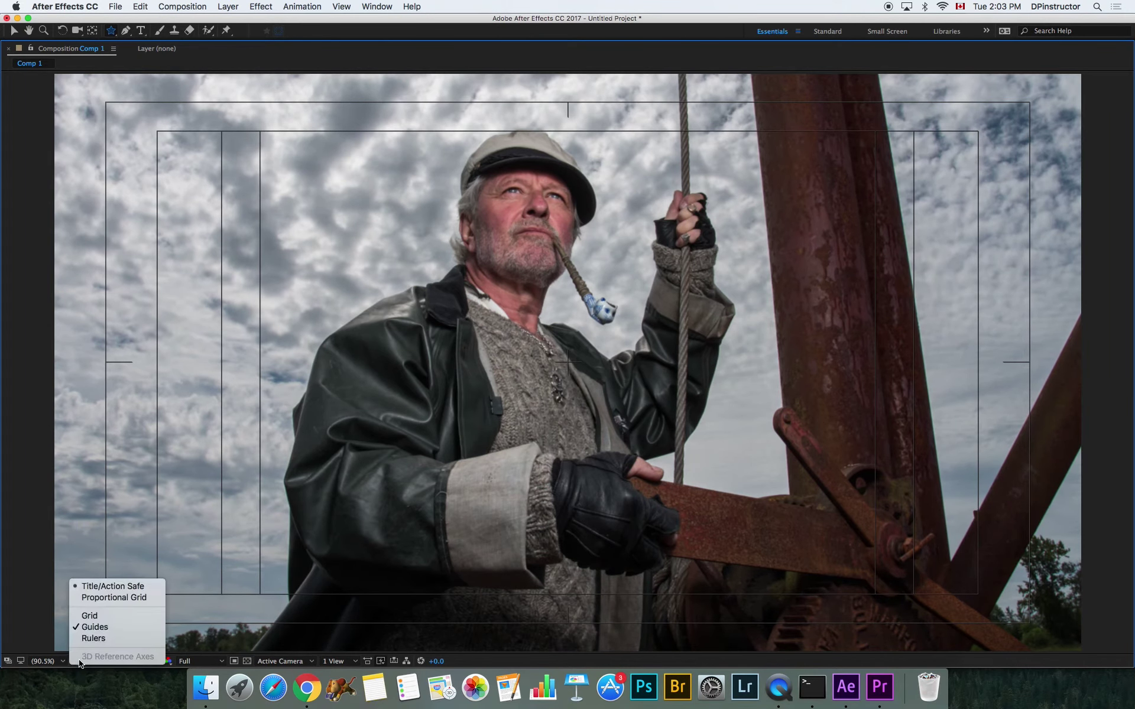
click(91, 587)
key(grave)
key(grave)
key(grave)
key(grave)
key(grave)
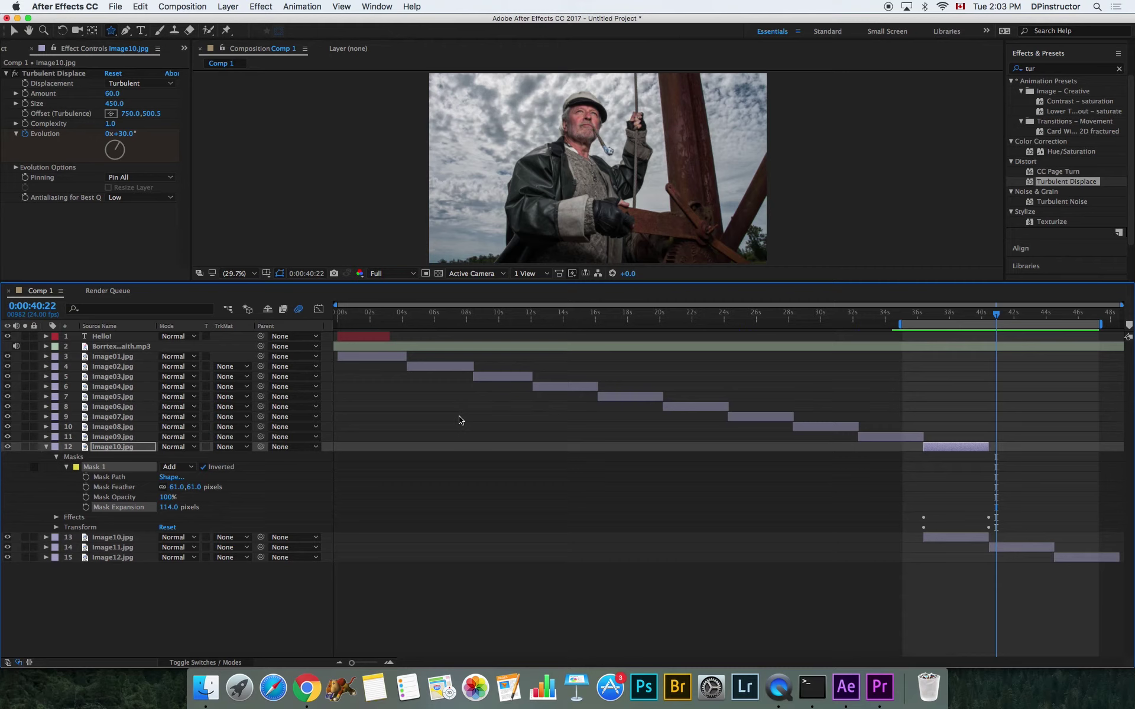
In a new Chrome tab, search Google for smoke
click(311, 690)
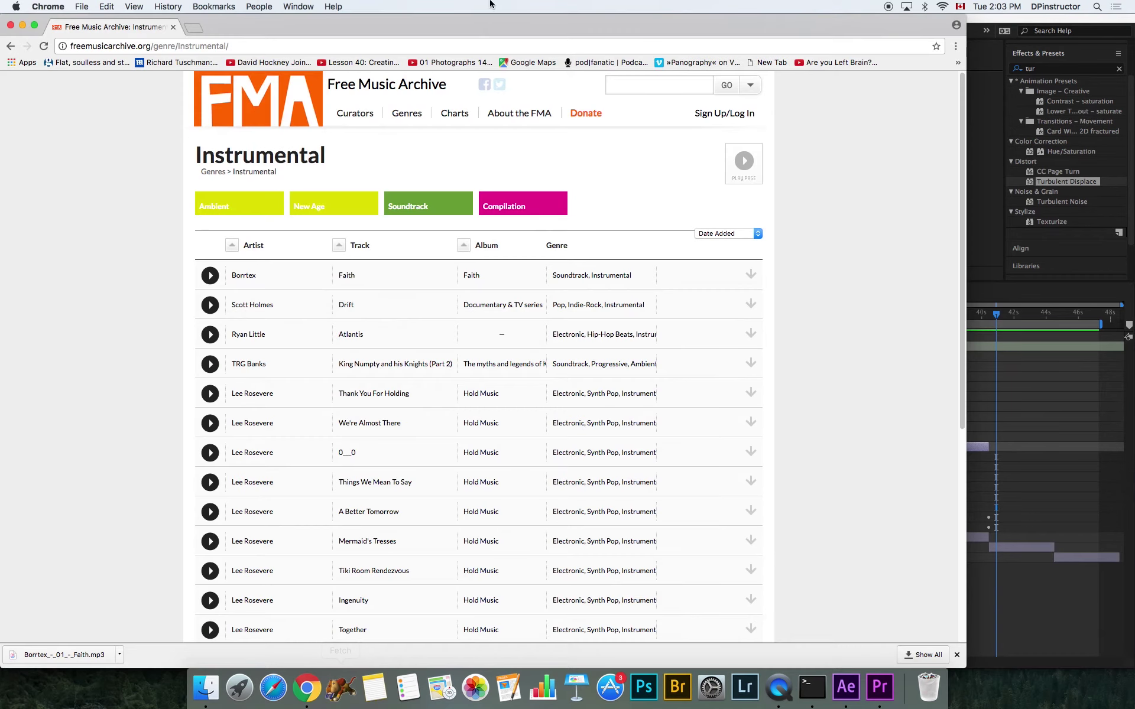
click(194, 28)
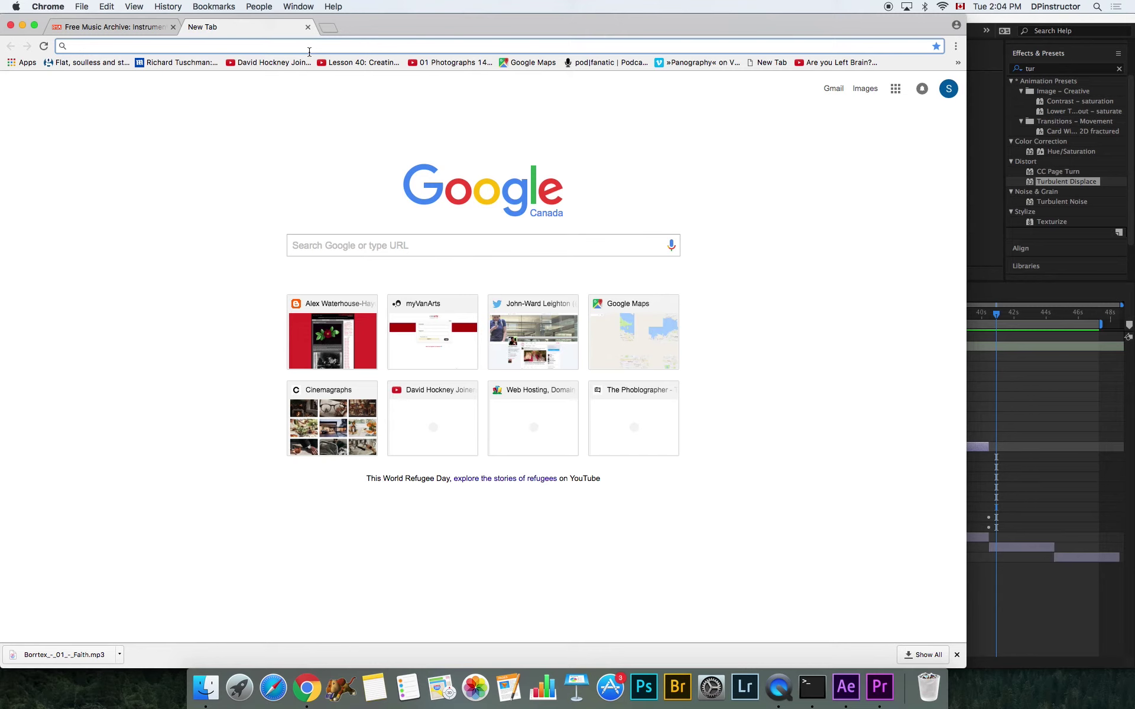
text(smoke)
key(Return)
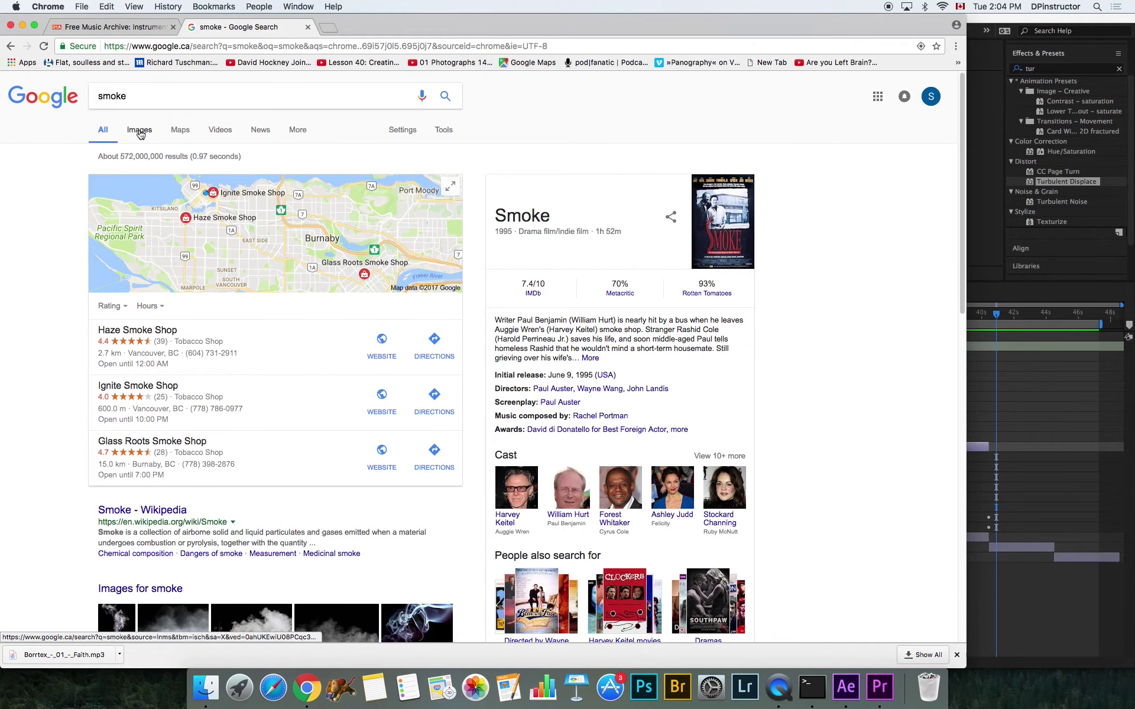
Filter to video results, search for youtube instead, and open the YouTube site
click(220, 130)
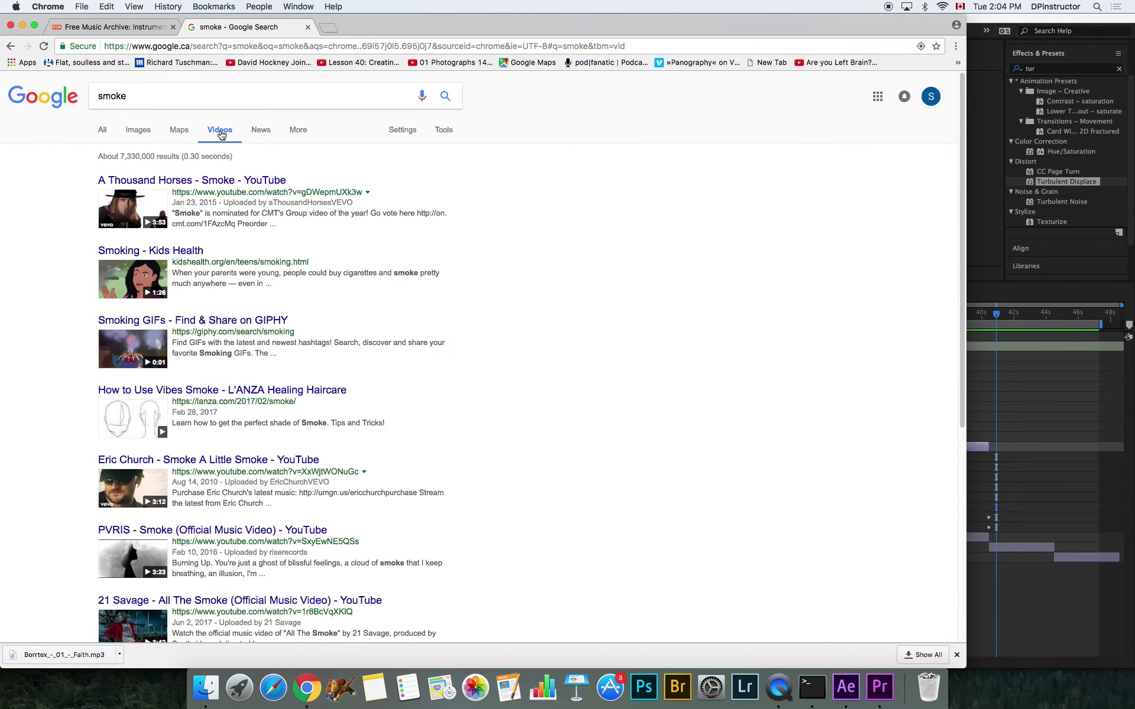
double_click(168, 95)
text(you)
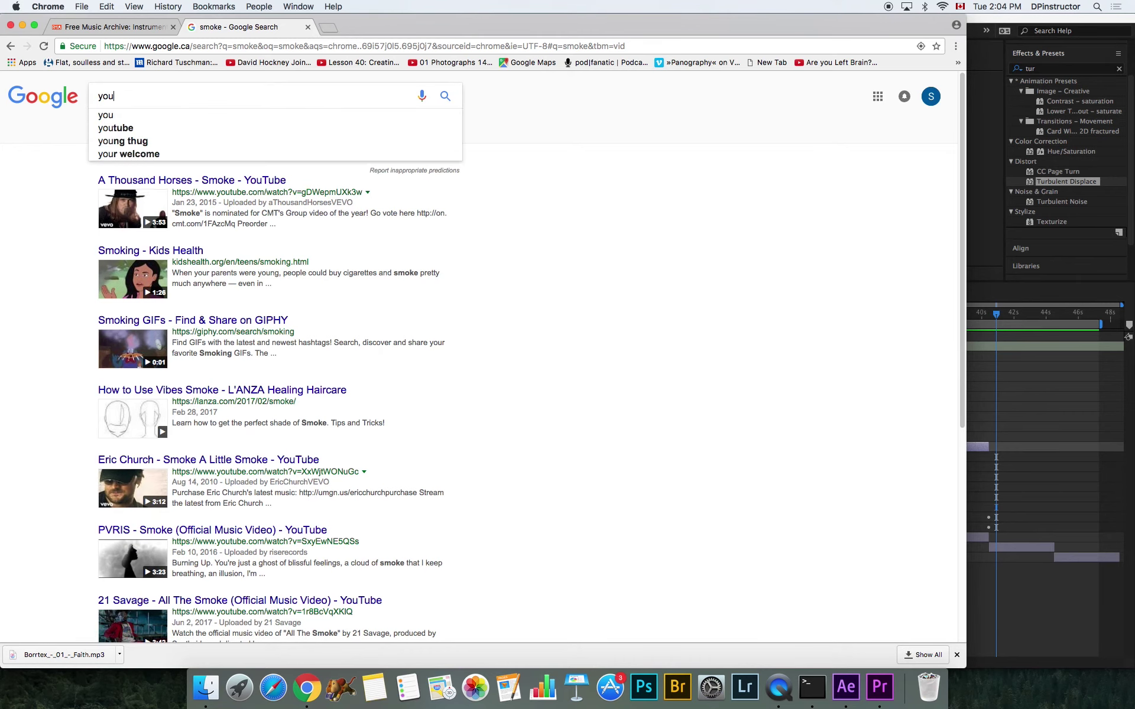
text(tube)
key(Return)
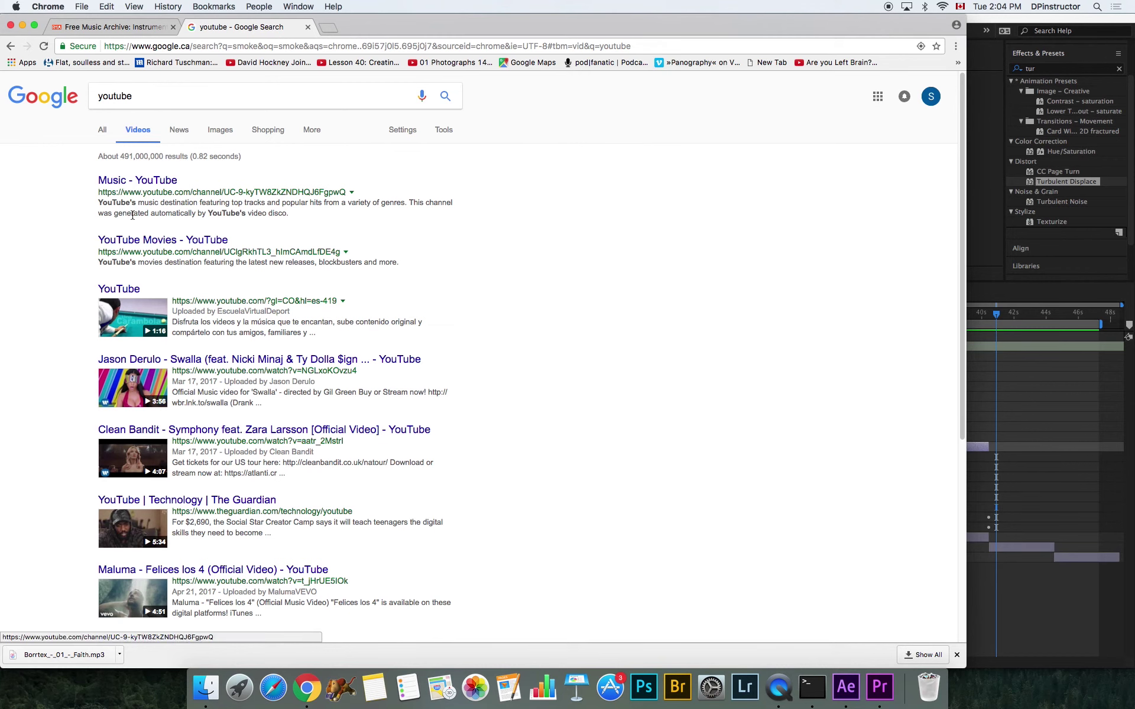
click(127, 289)
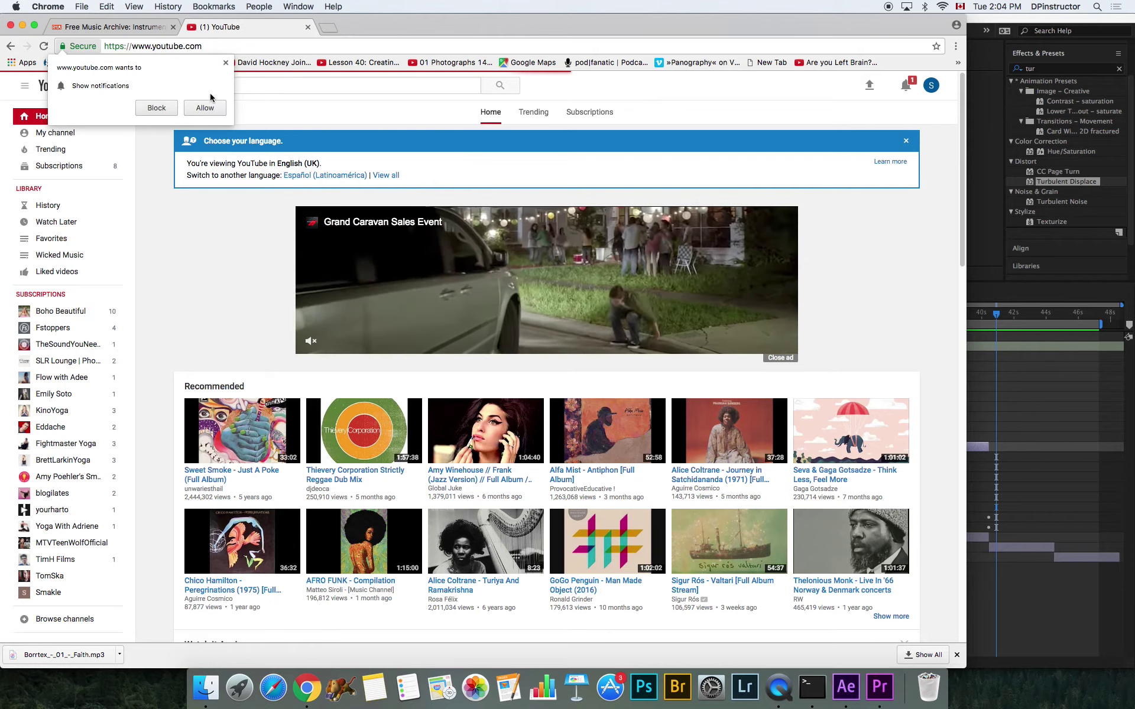
Dismiss the notifications prompt and search YouTube for 'smoke stock footage'
click(47, 116)
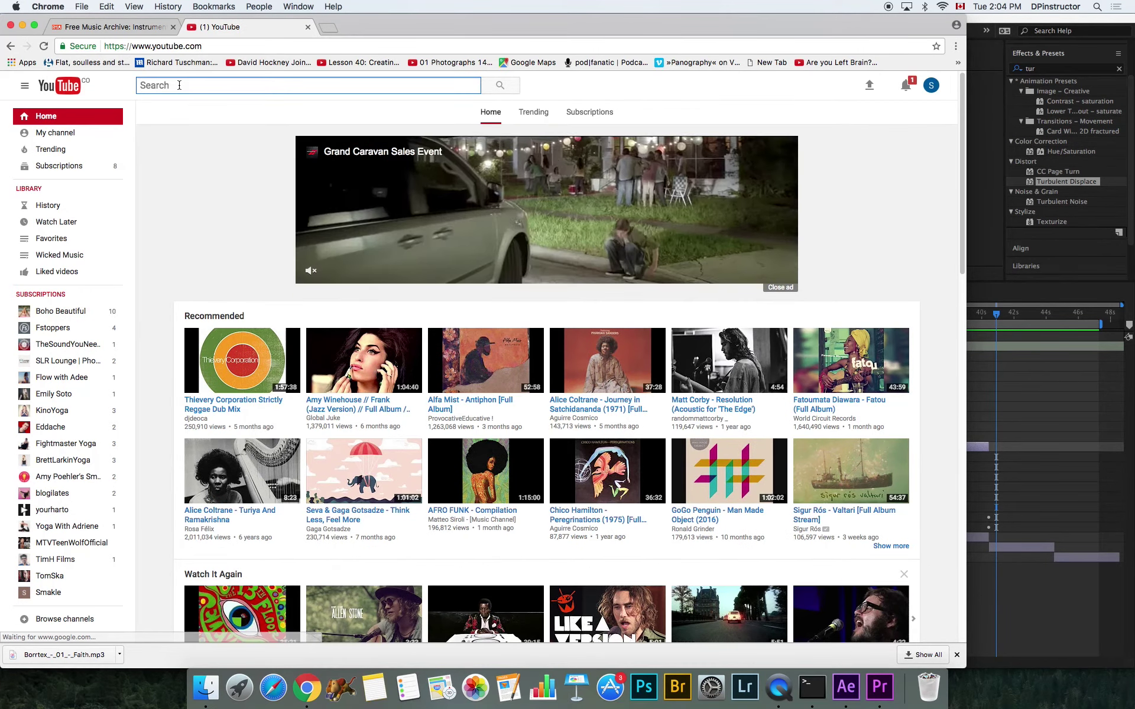
text(smoke)
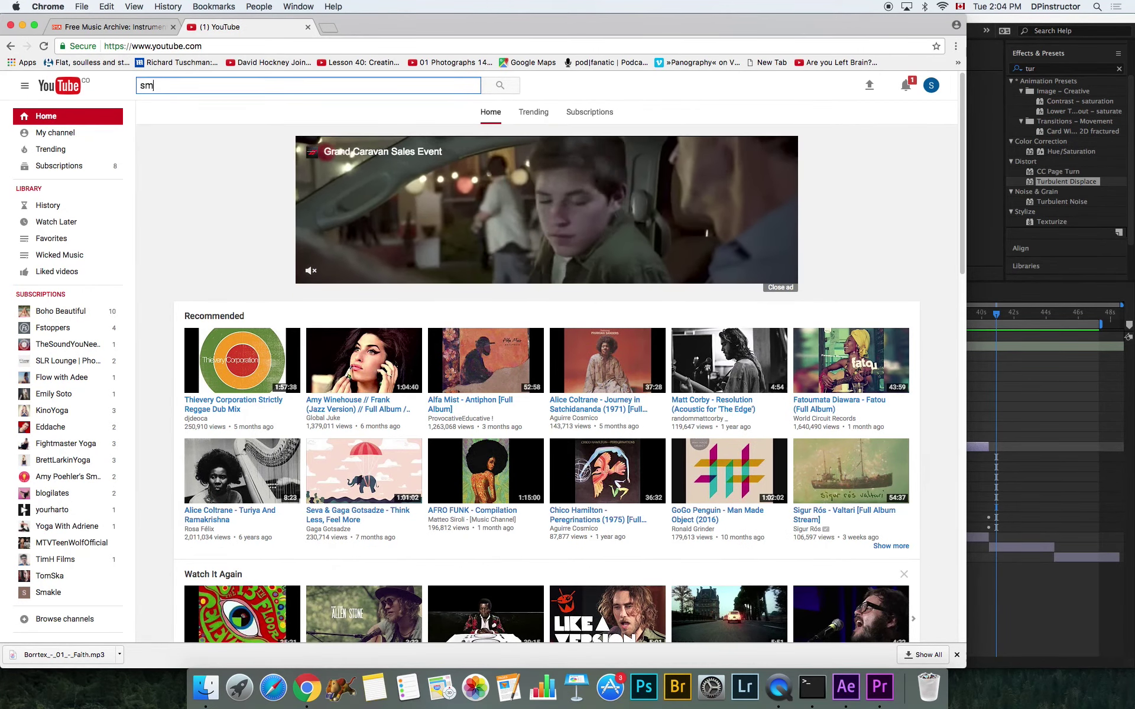
key(Return)
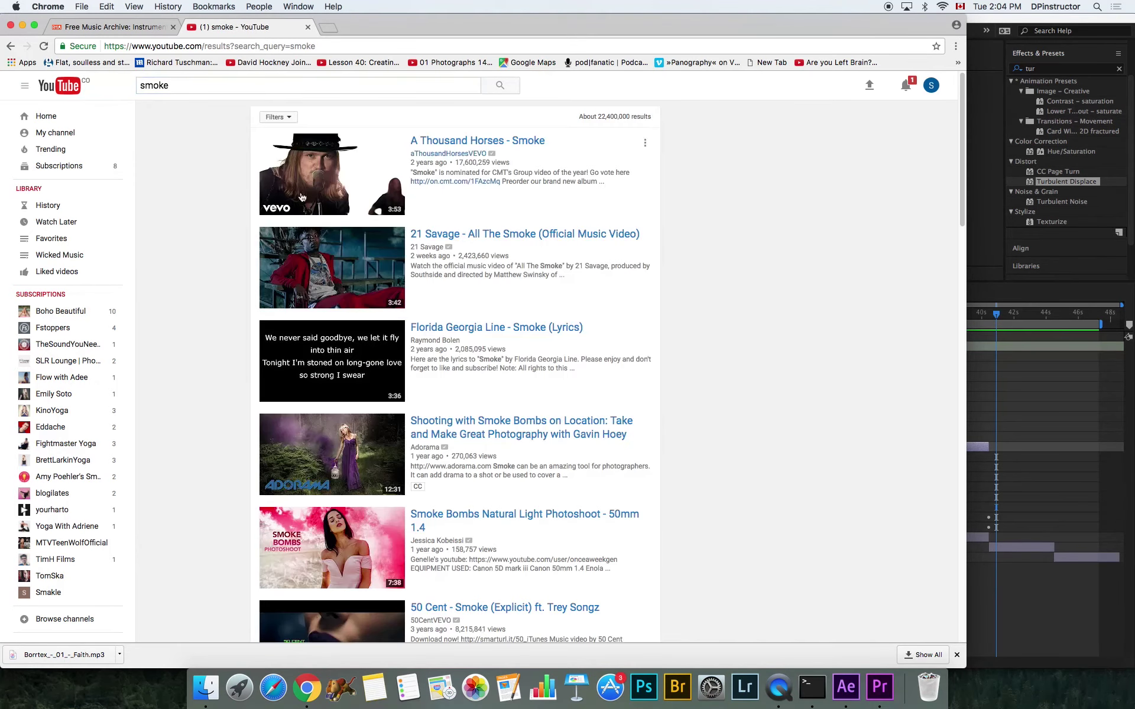
click(222, 85)
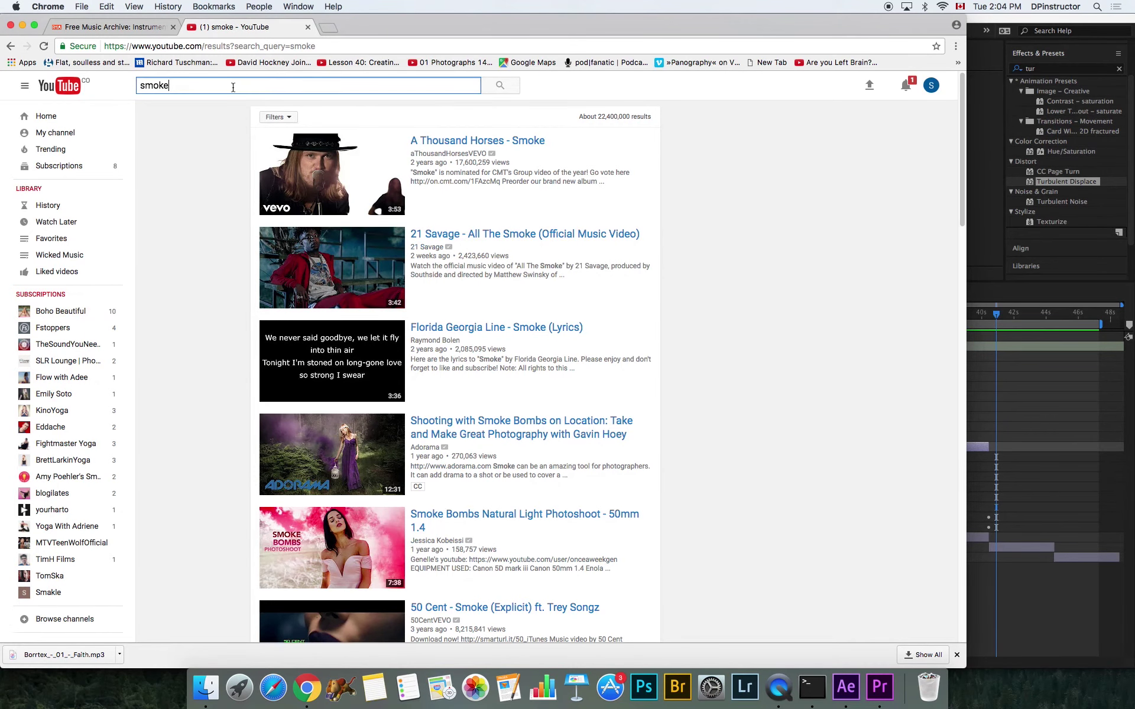
text(stock footage)
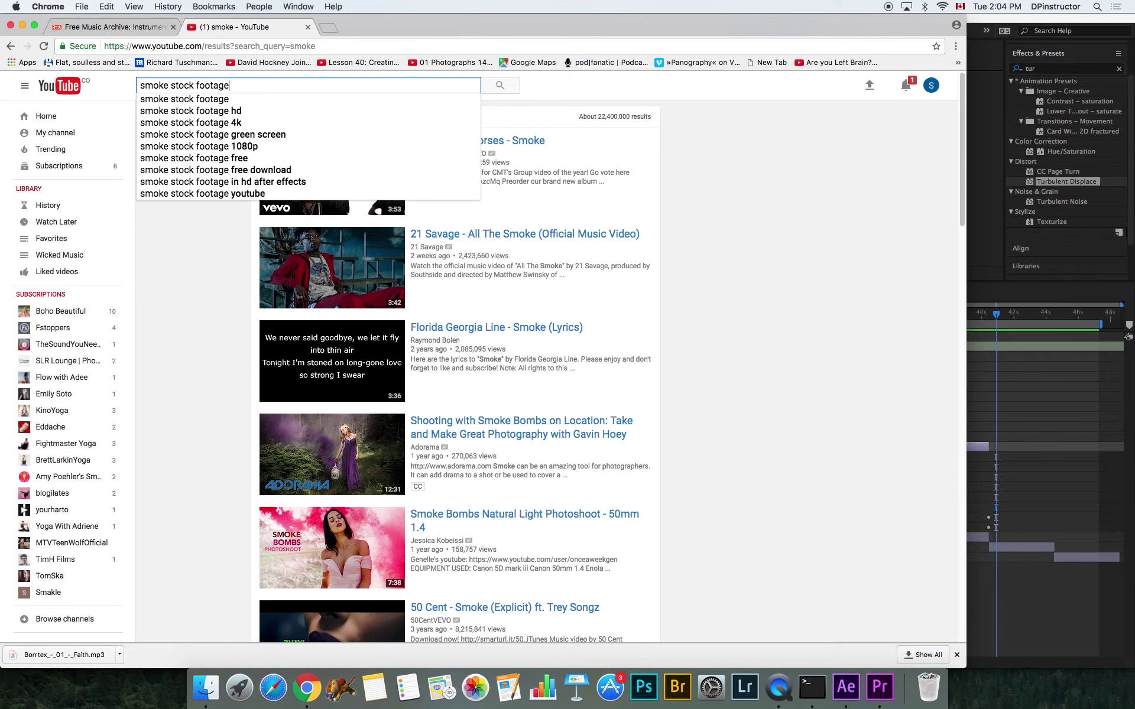
key(Return)
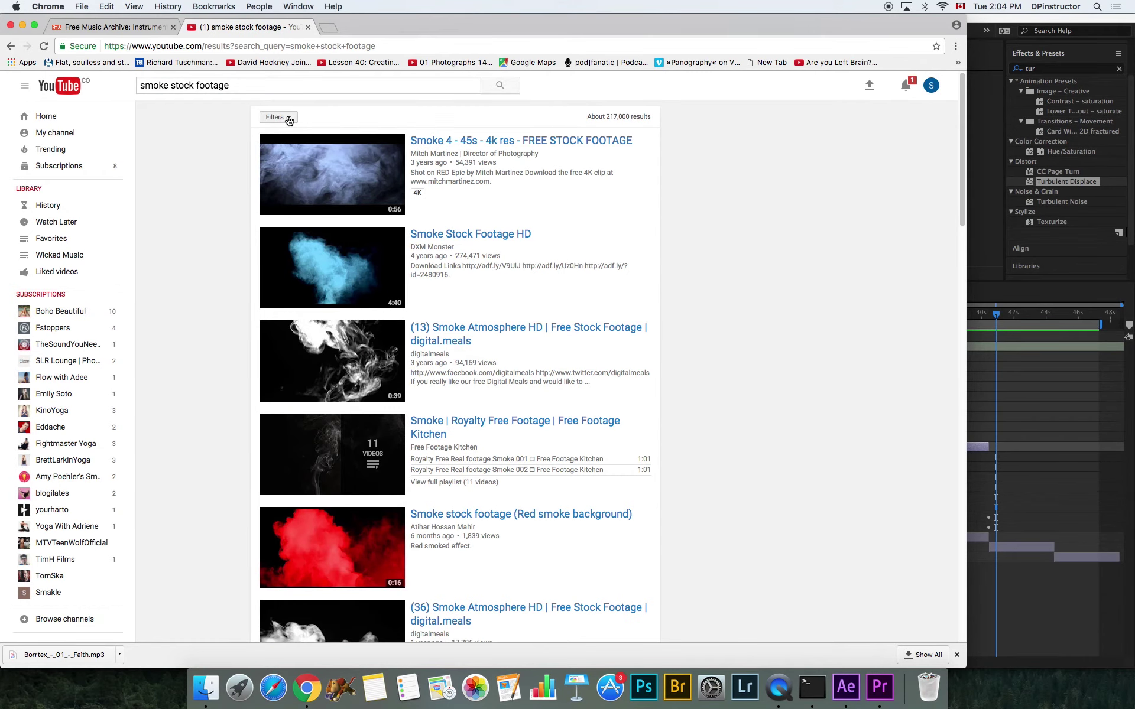
Show the search filter options for the results, then open a blank new tab
click(289, 118)
click(292, 120)
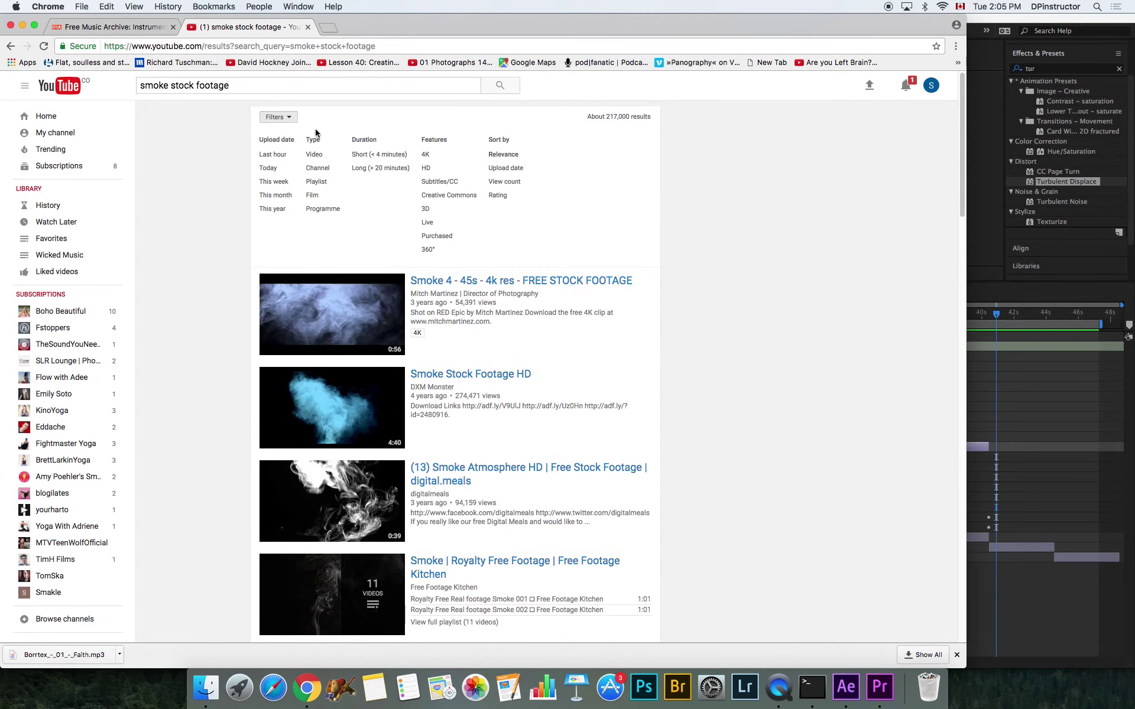
click(282, 123)
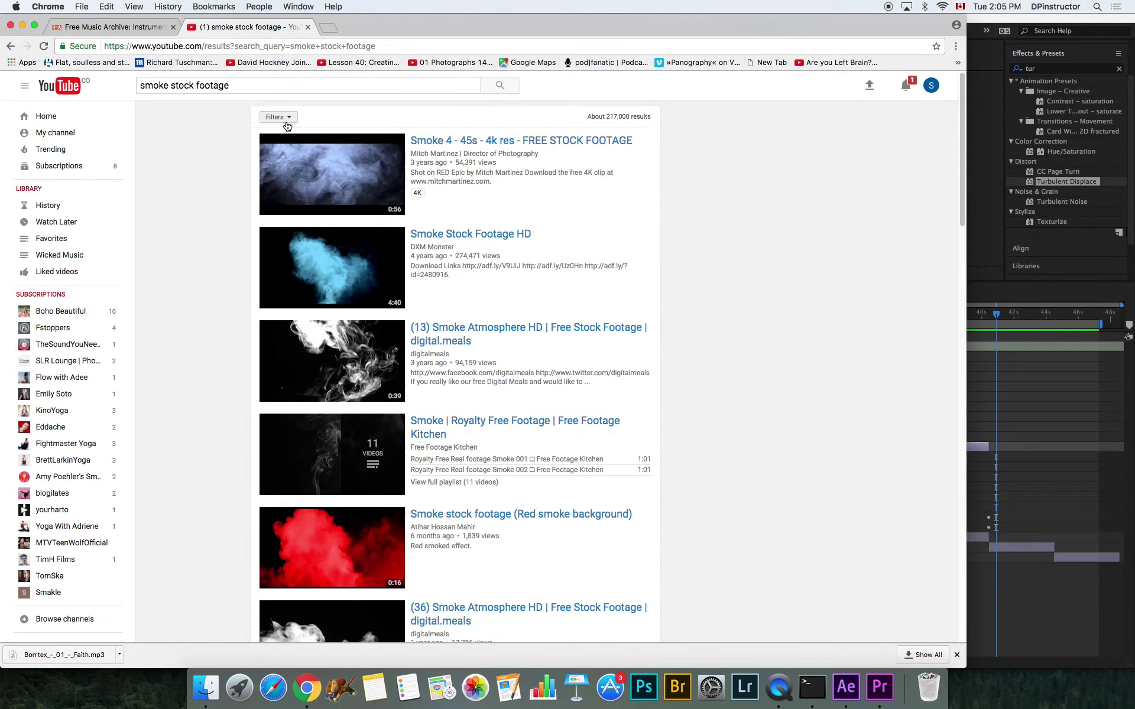
click(145, 85)
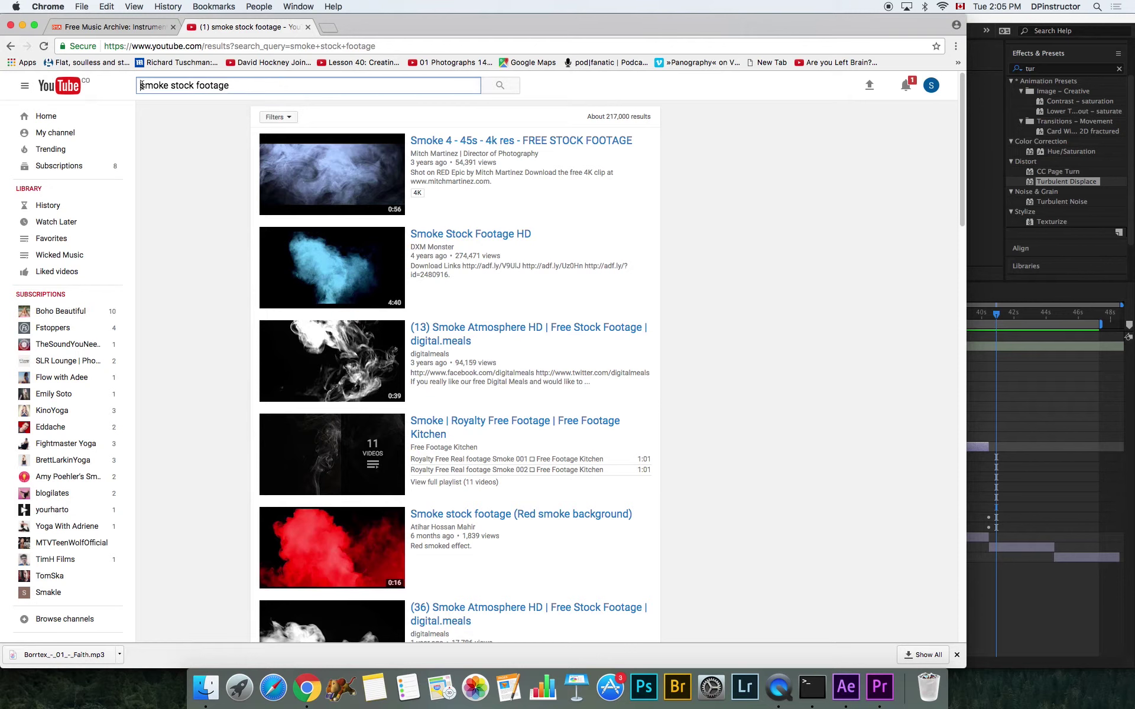
click(281, 122)
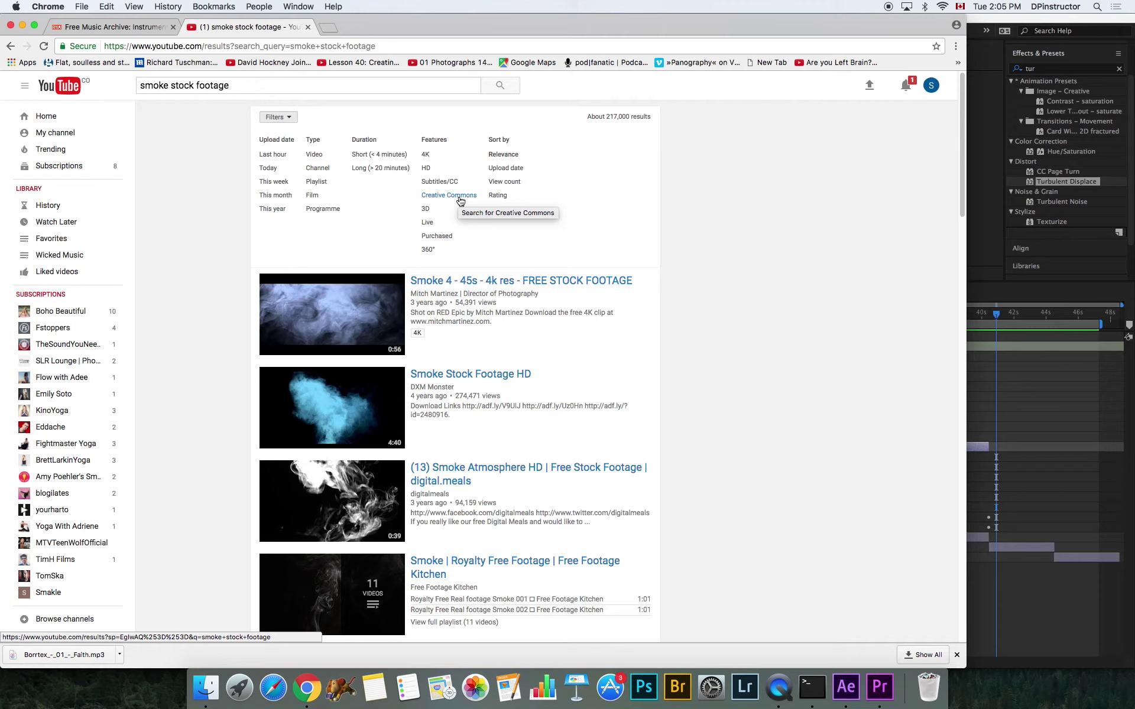
click(330, 28)
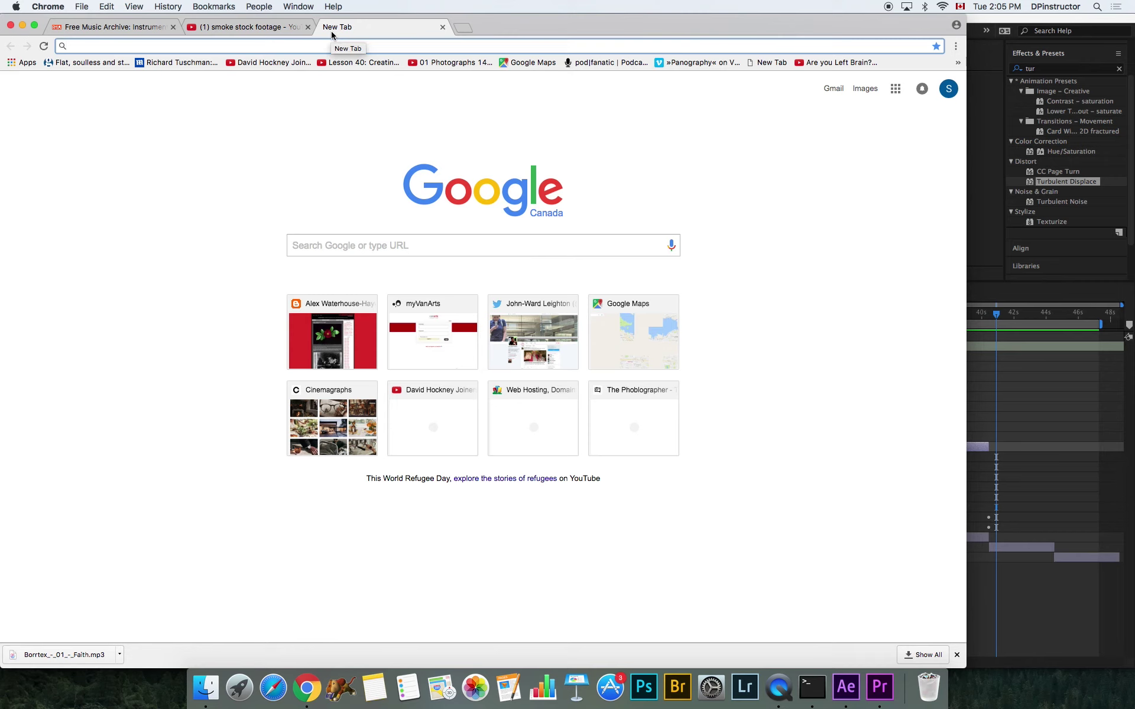
Load freesound.org in the new tab, then return to the smoke stock footage results
text(freesound)
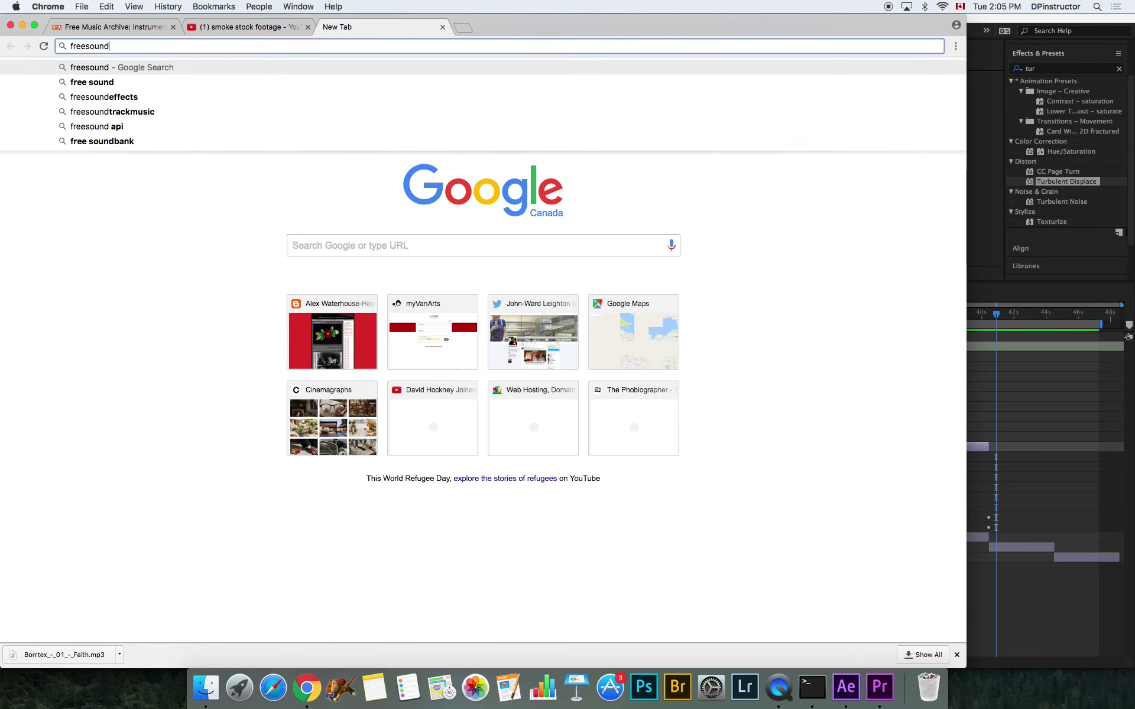
text(.org)
key(Return)
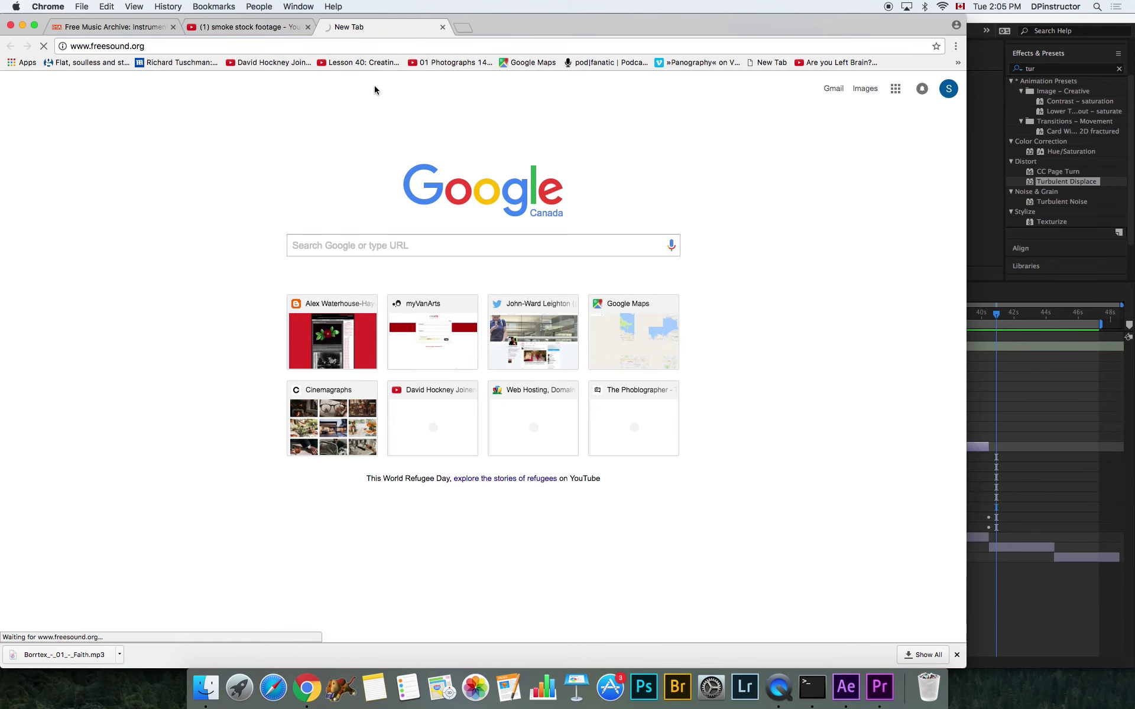
click(308, 48)
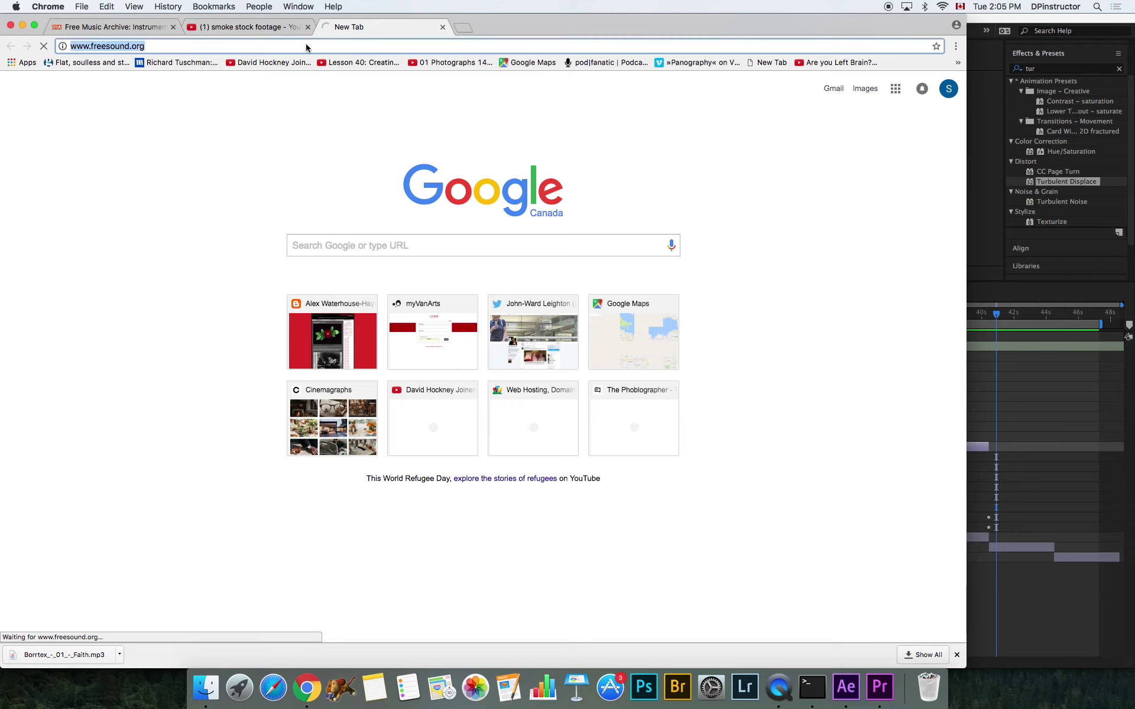
click(202, 46)
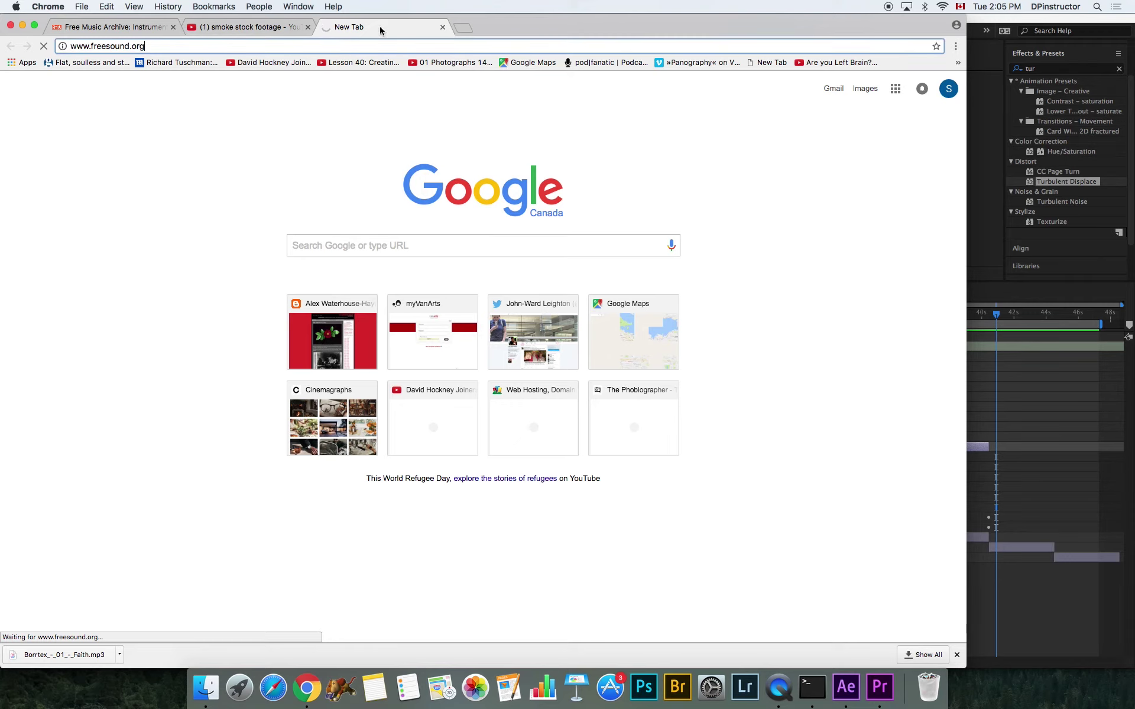
click(216, 29)
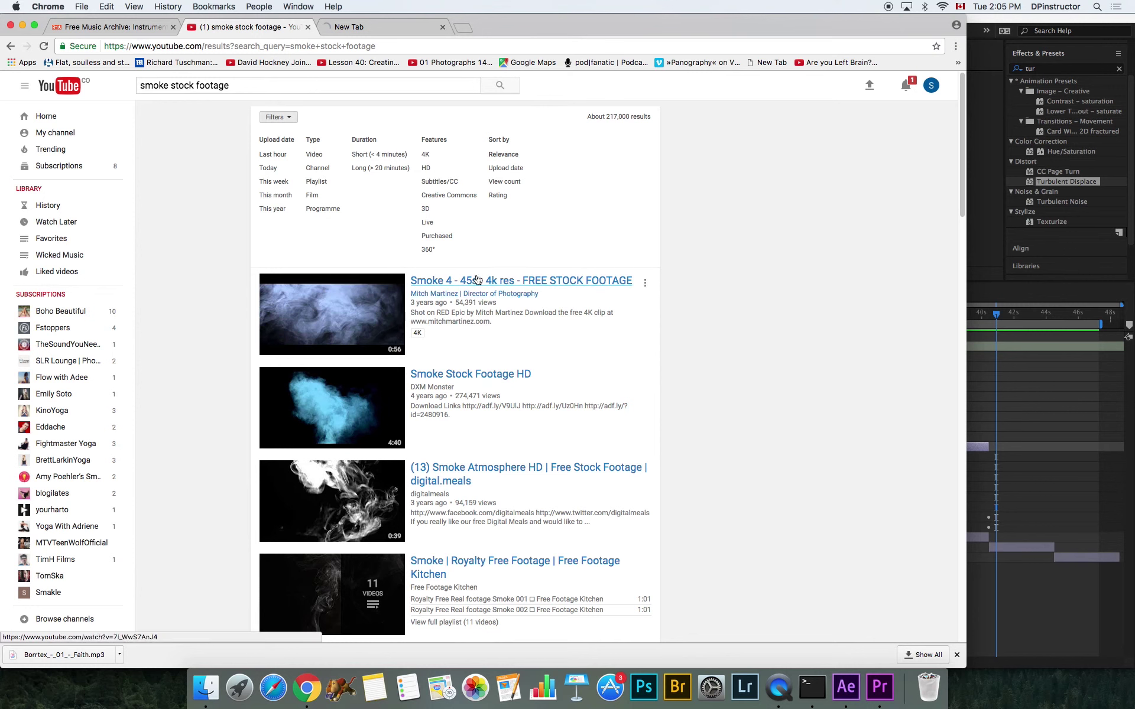
Filter the results to Creative Commons and load the next results page
click(448, 196)
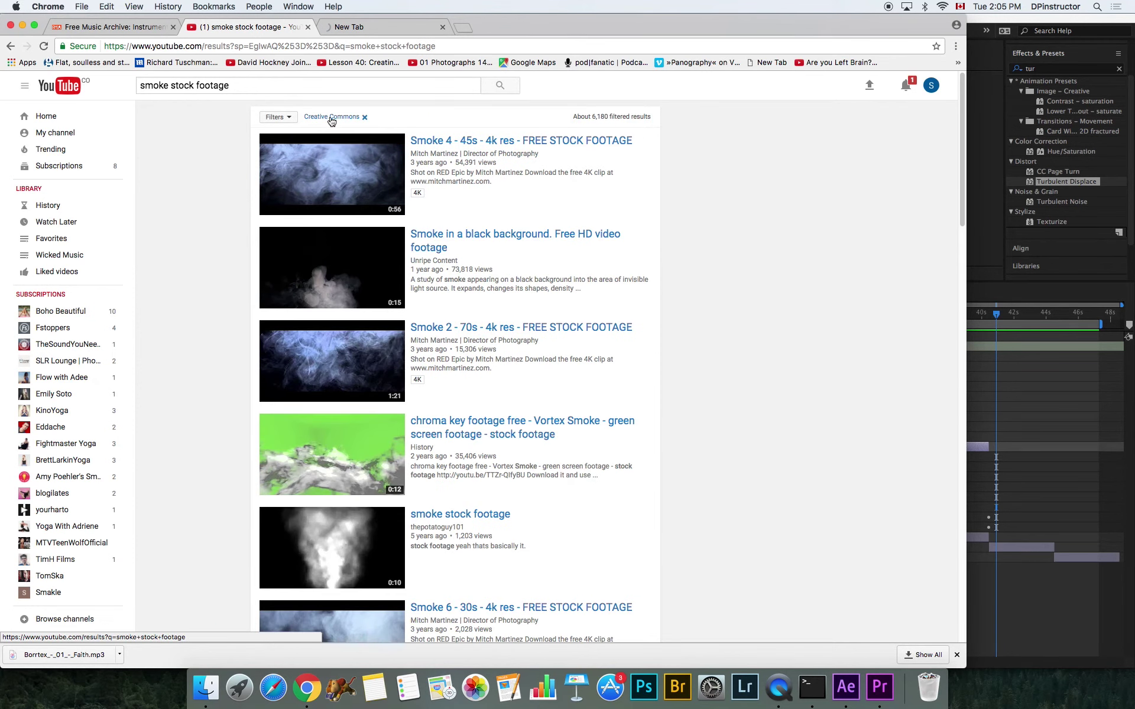
scroll(459, 278, down, 8)
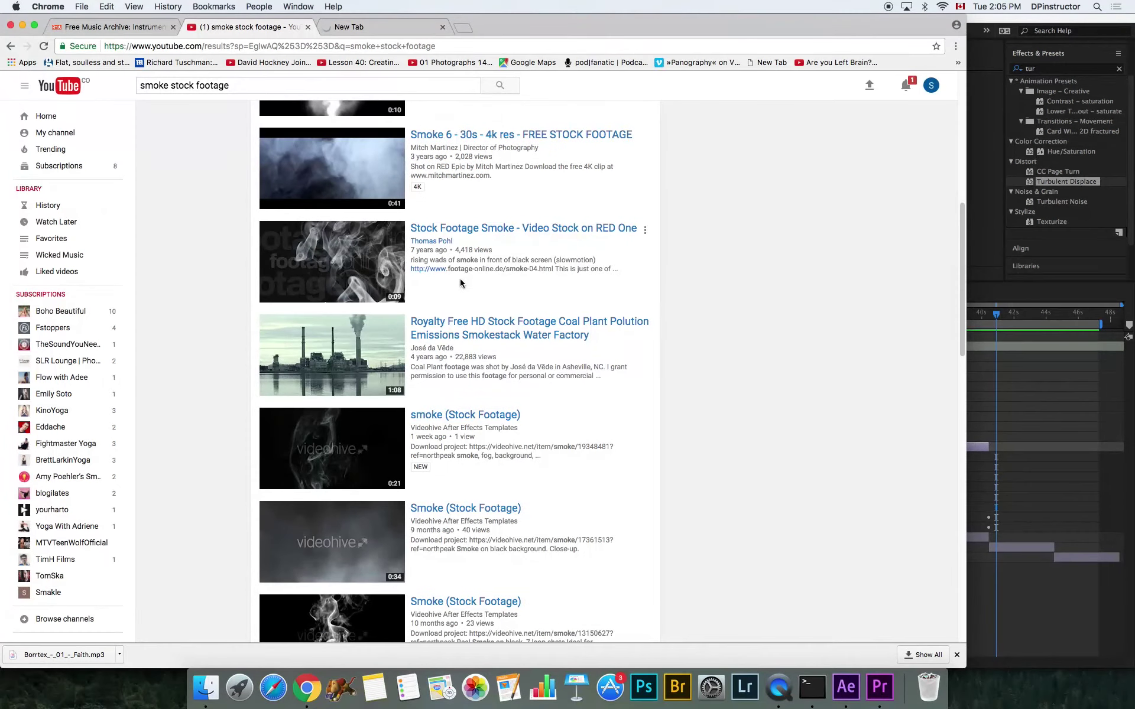
scroll(460, 280, down, 6)
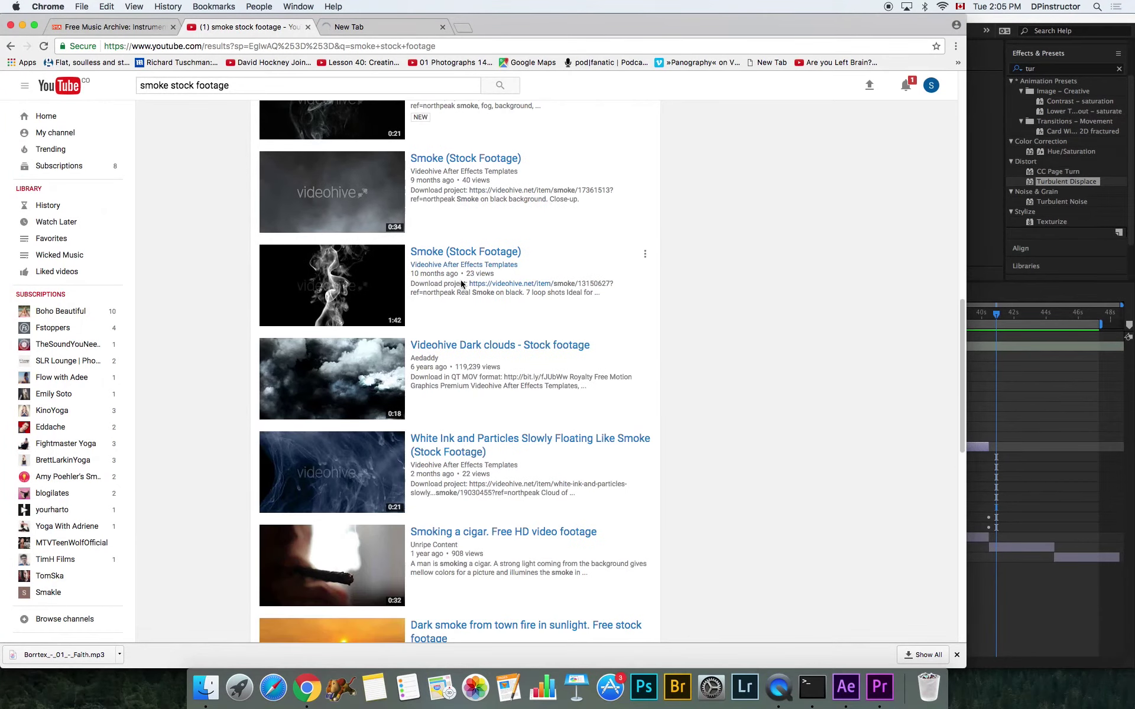
scroll(460, 285, down, 8)
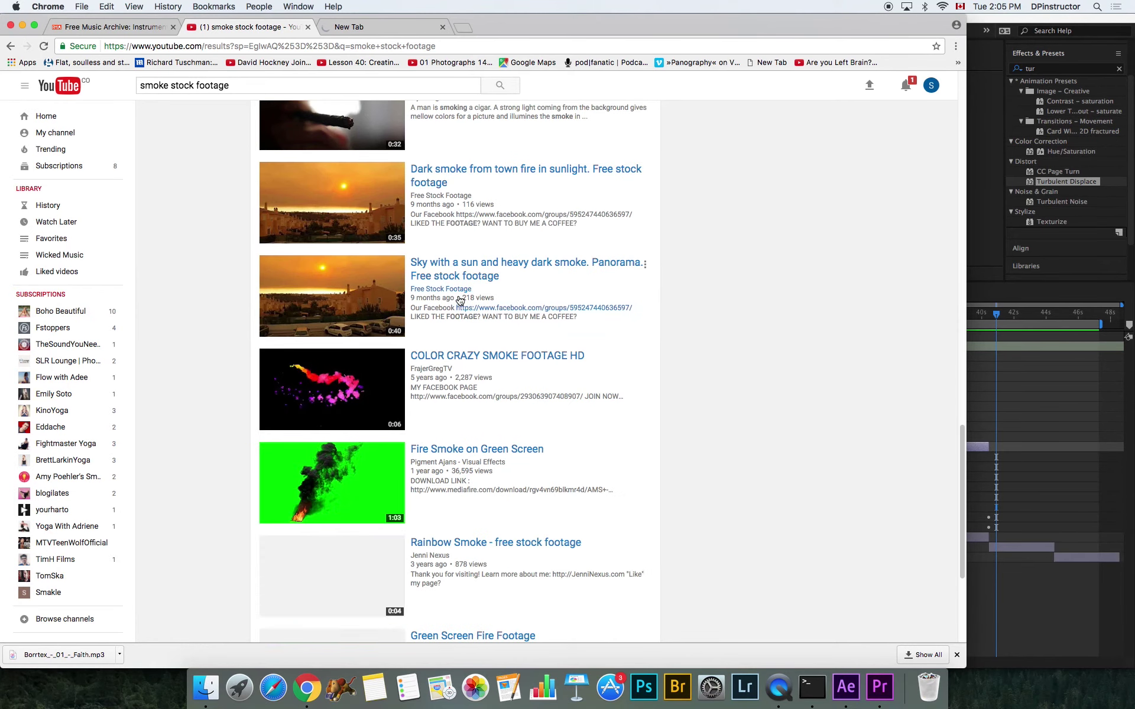
scroll(460, 300, down, 3)
scroll(460, 301, down, 1)
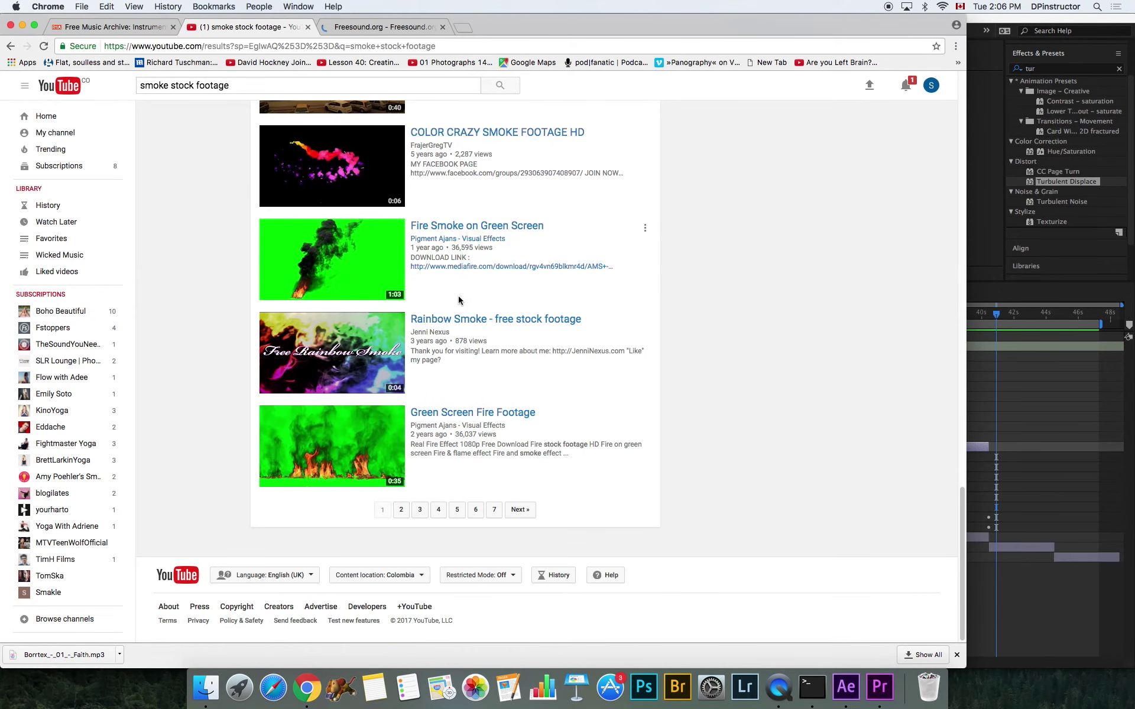
click(533, 508)
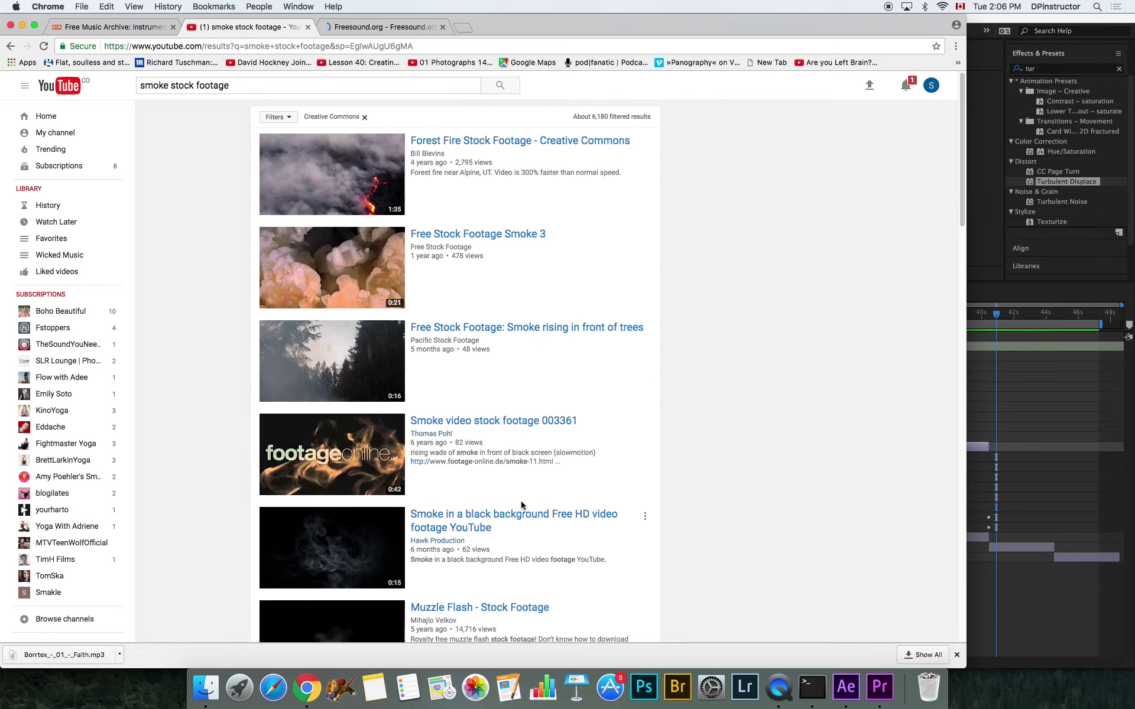
scroll(516, 494, down, 3)
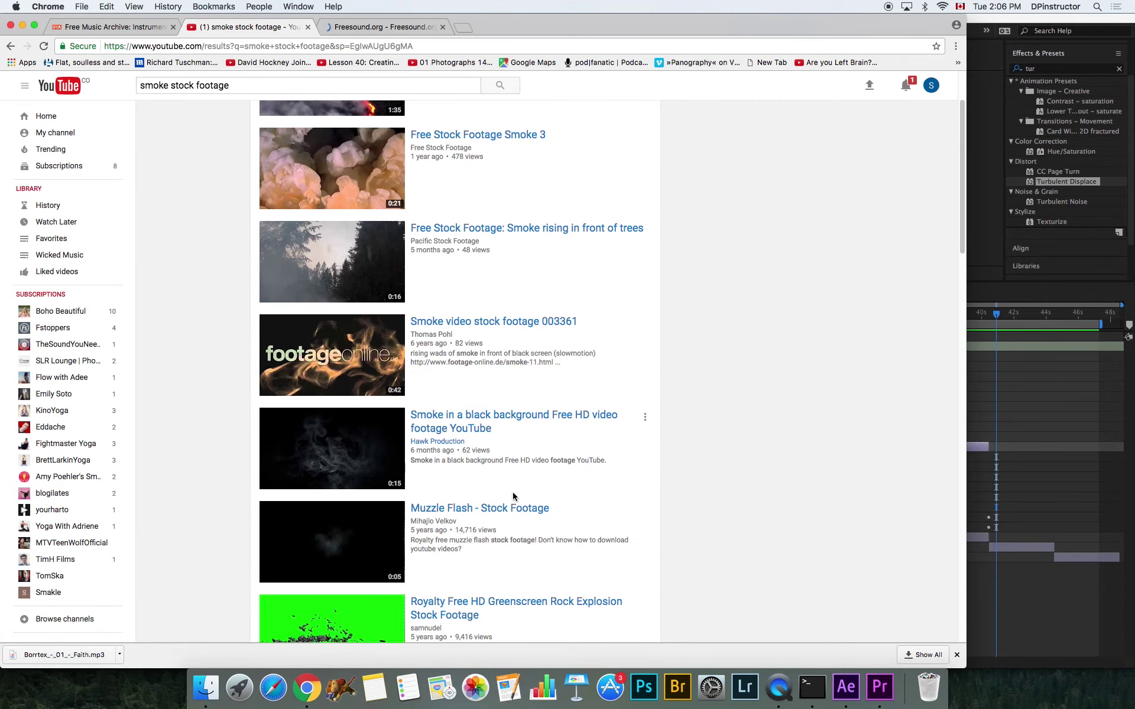
scroll(512, 493, down, 3)
Open the 'Smoke in a black background' video and check its Creative Commons licence
click(461, 314)
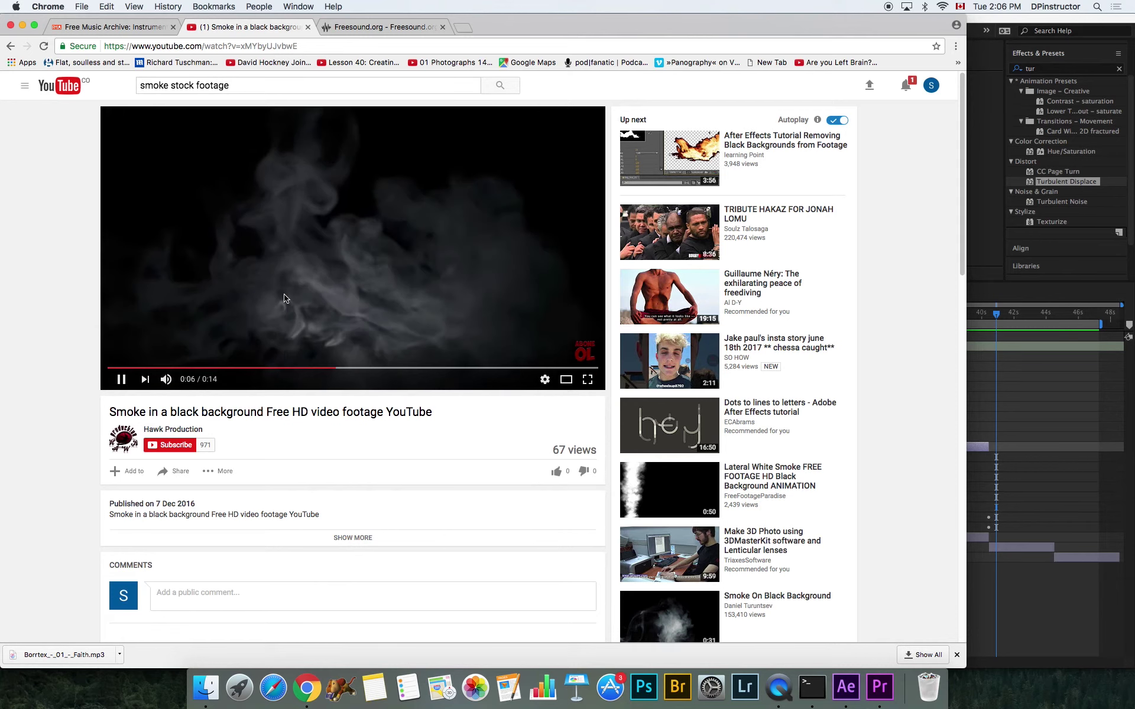
click(339, 538)
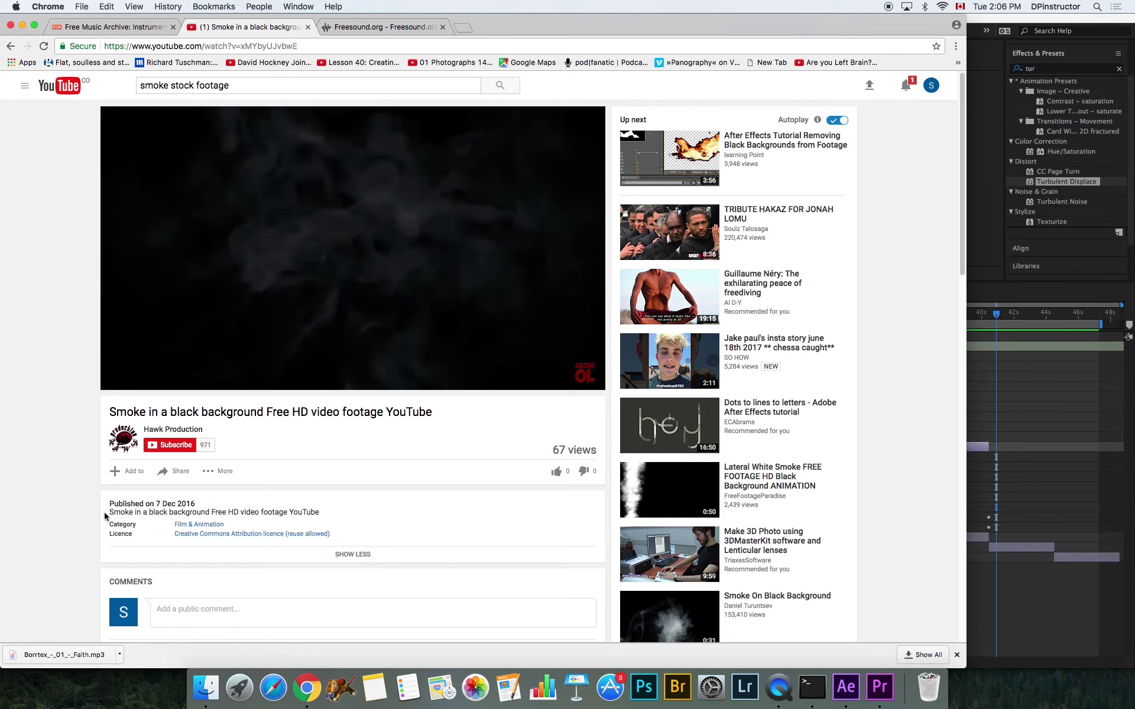
drag(109, 512, 321, 513)
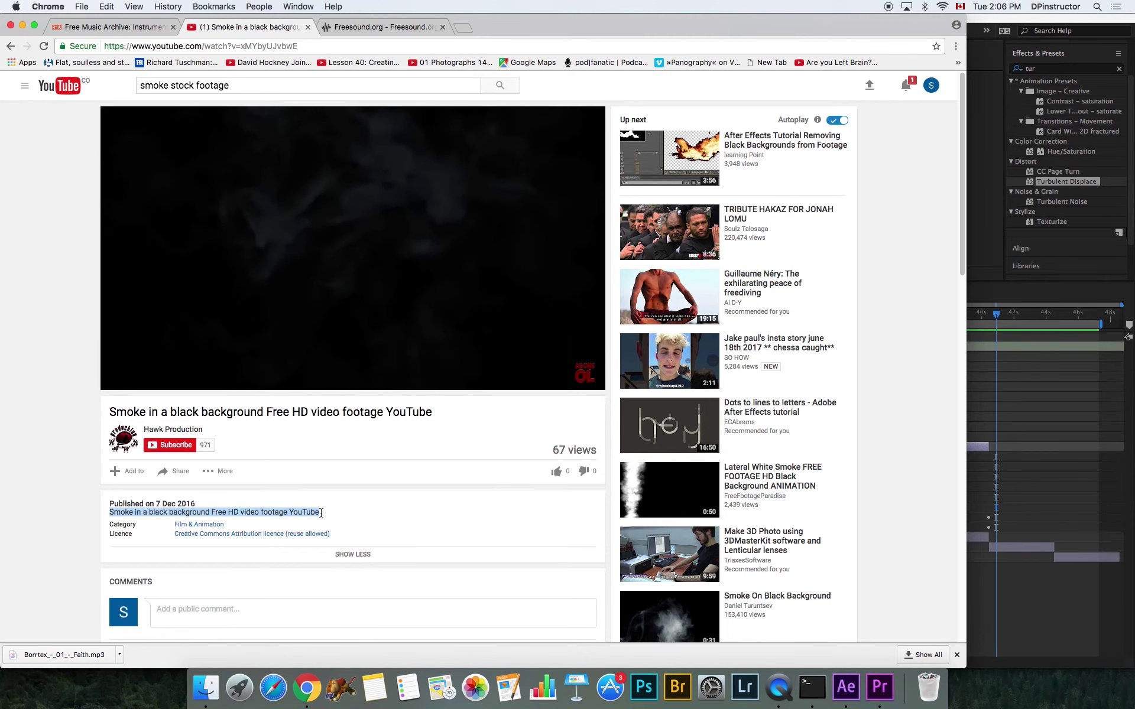
click(320, 512)
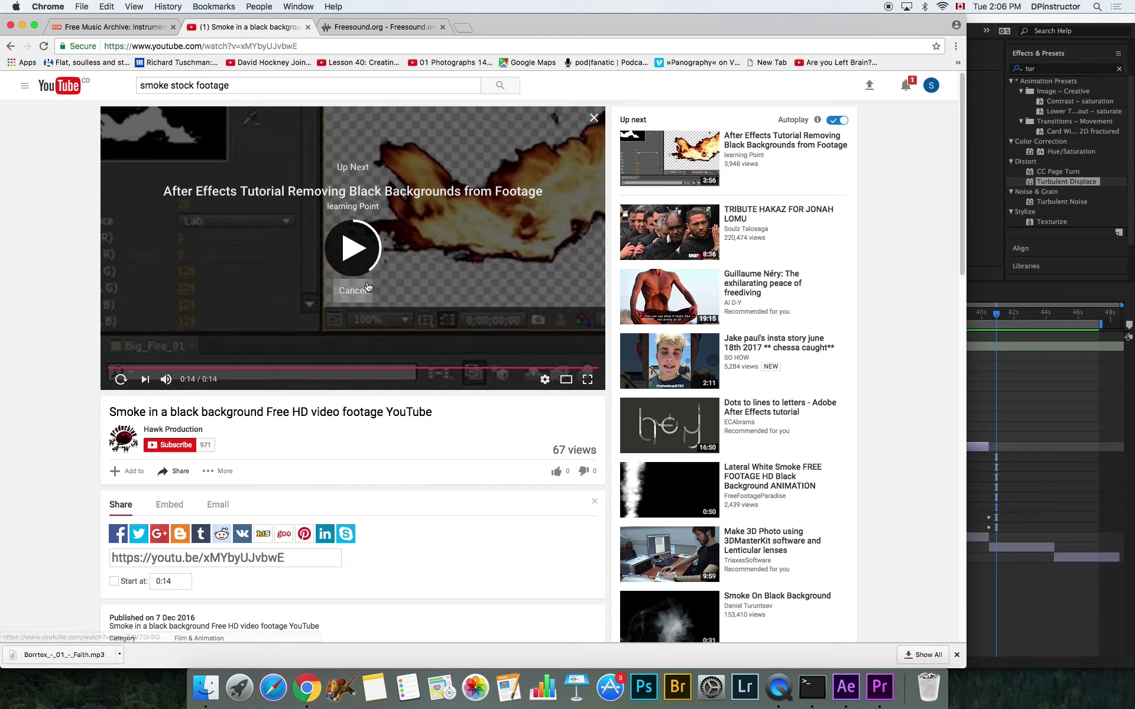
click(120, 379)
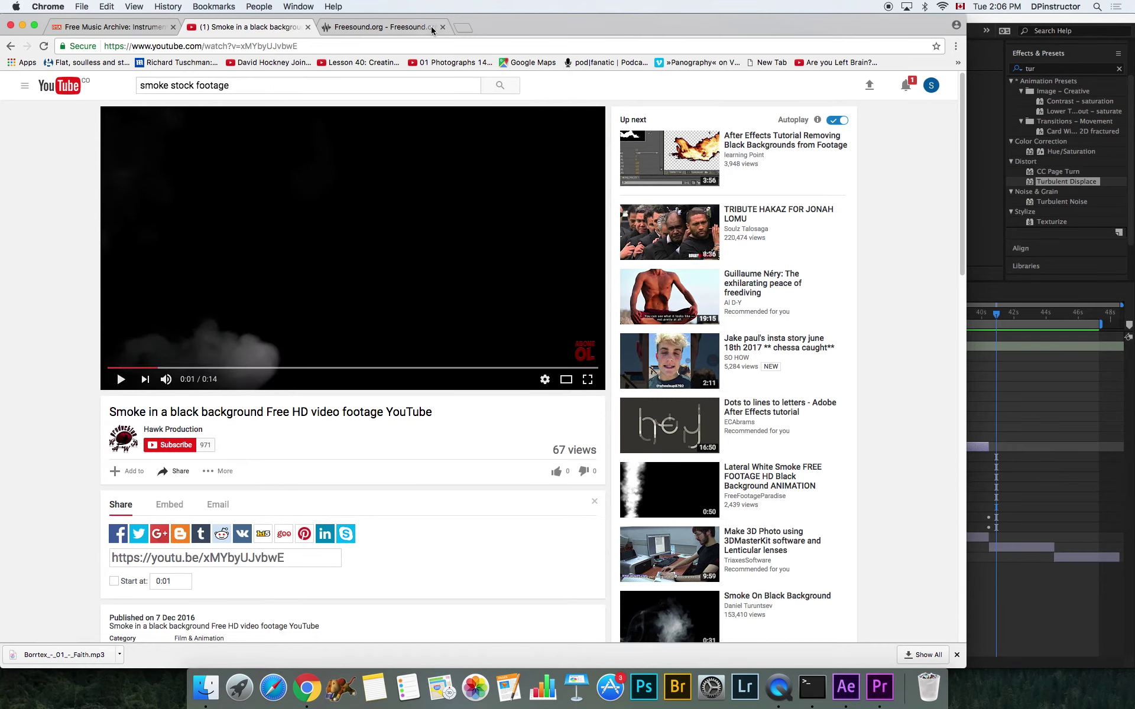
Copy the smoke video's page address
click(201, 46)
right_click(201, 45)
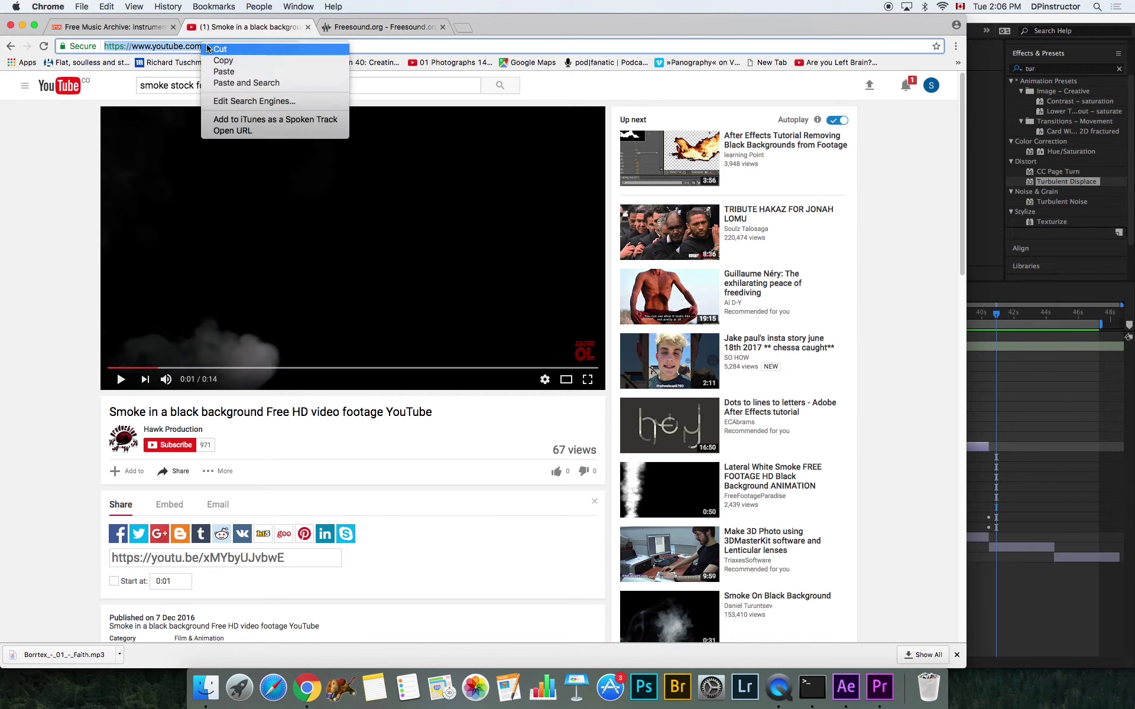
click(227, 61)
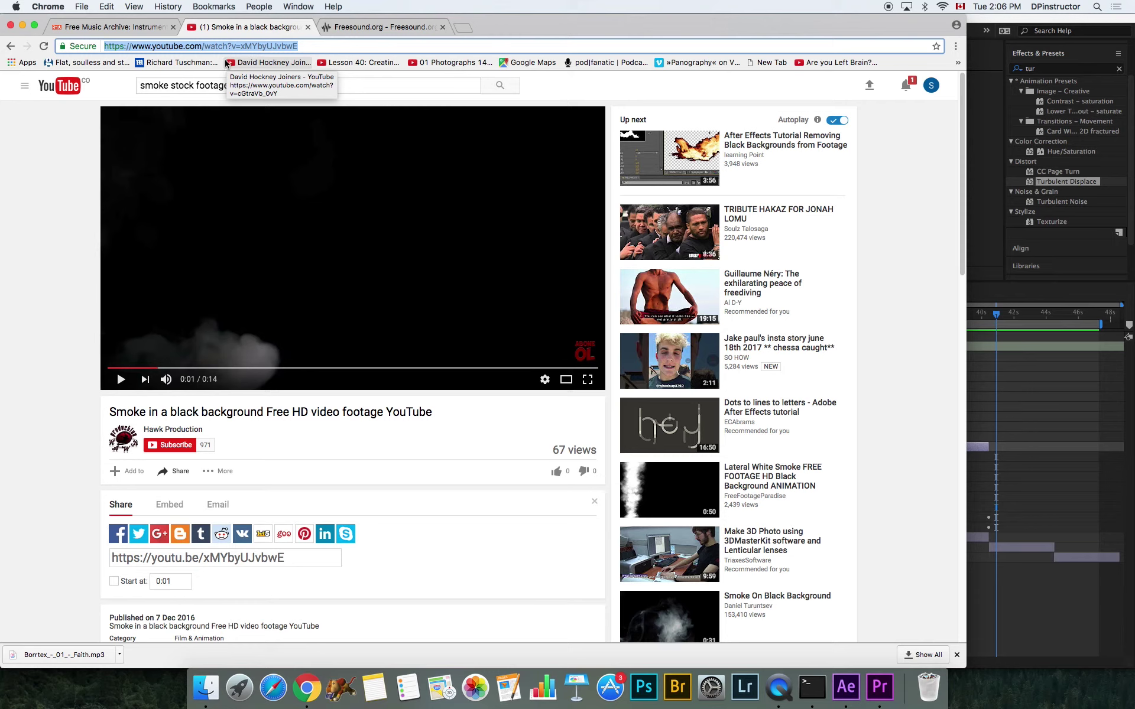
Change the video URL to saveyoutube.com to open SaveMedia, closing the pop-up ad
click(152, 46)
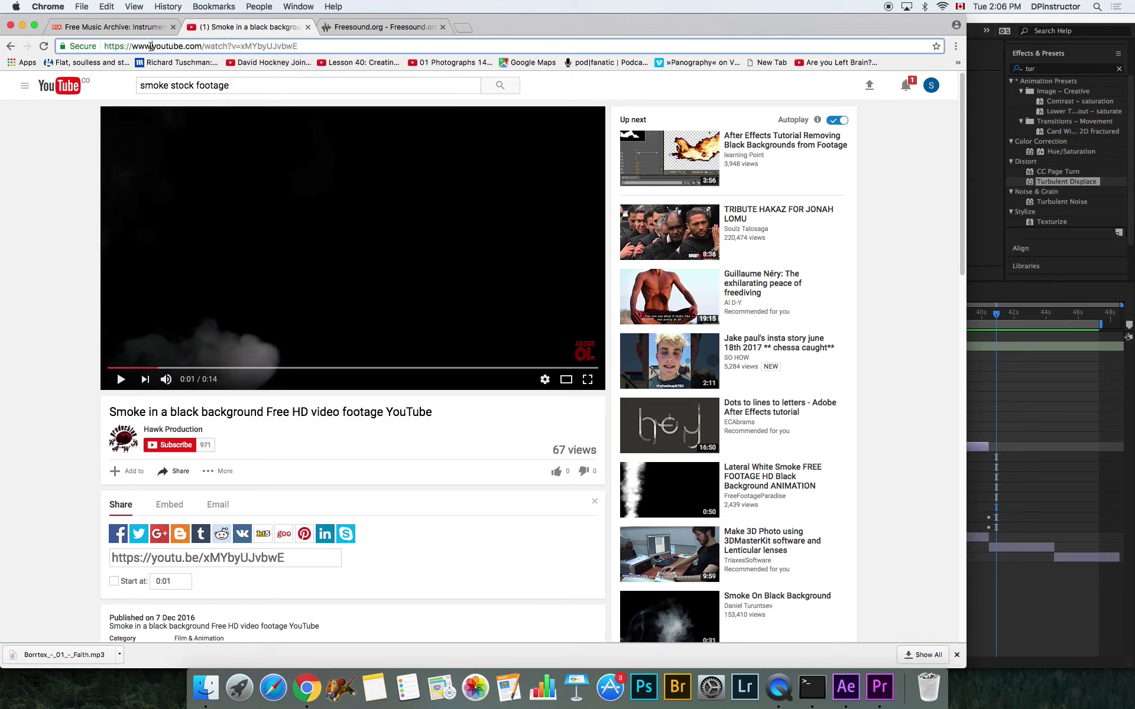
text(save)
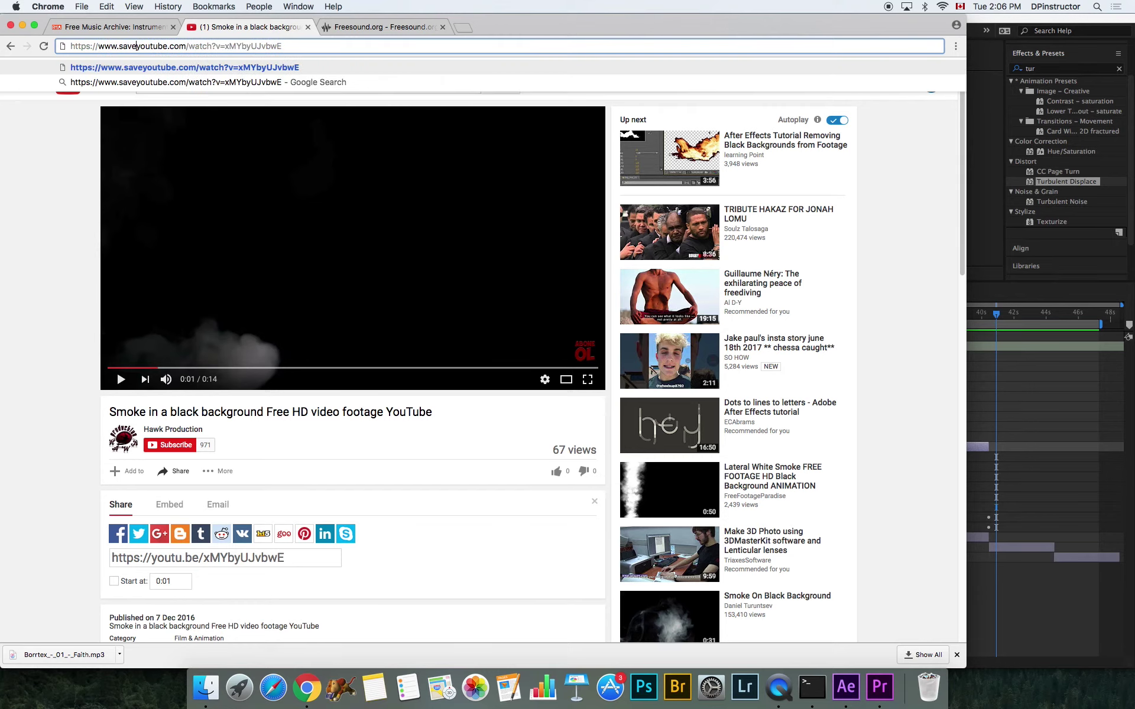
key(Return)
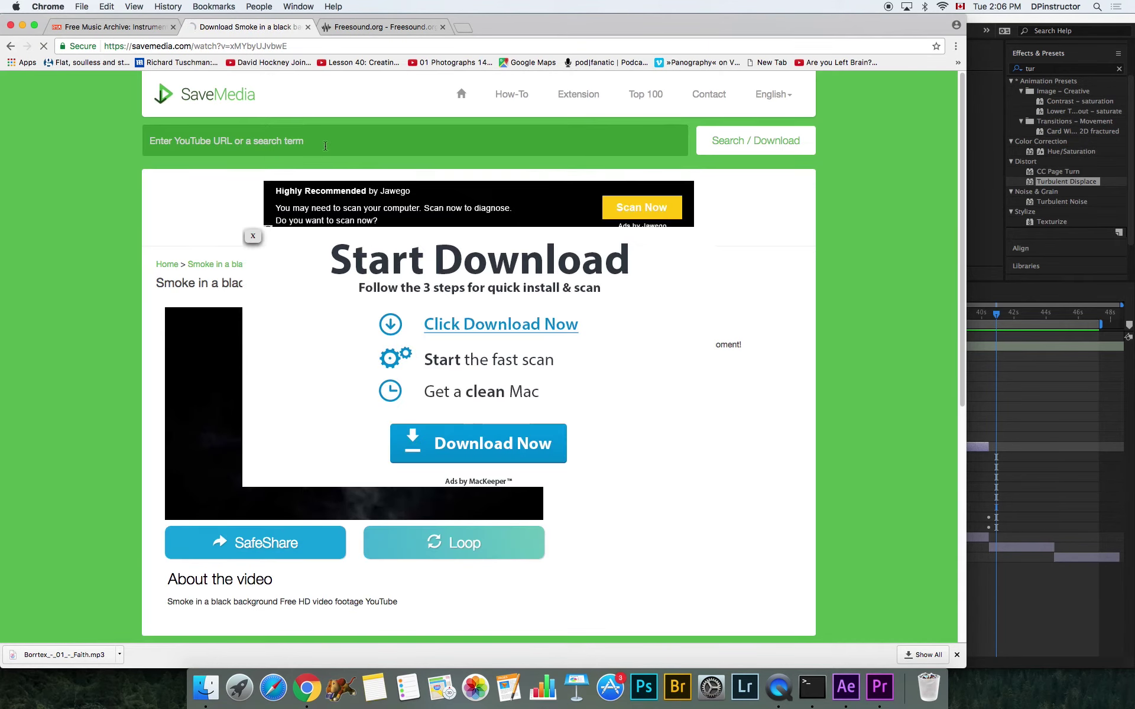
click(253, 237)
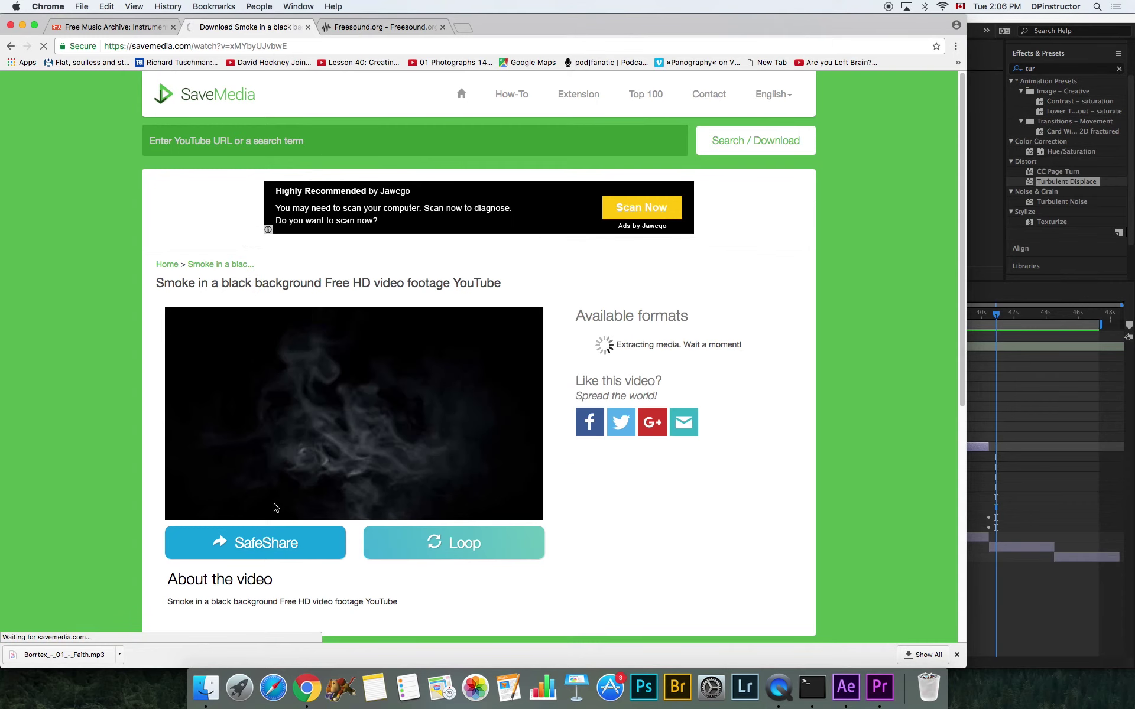
click(423, 367)
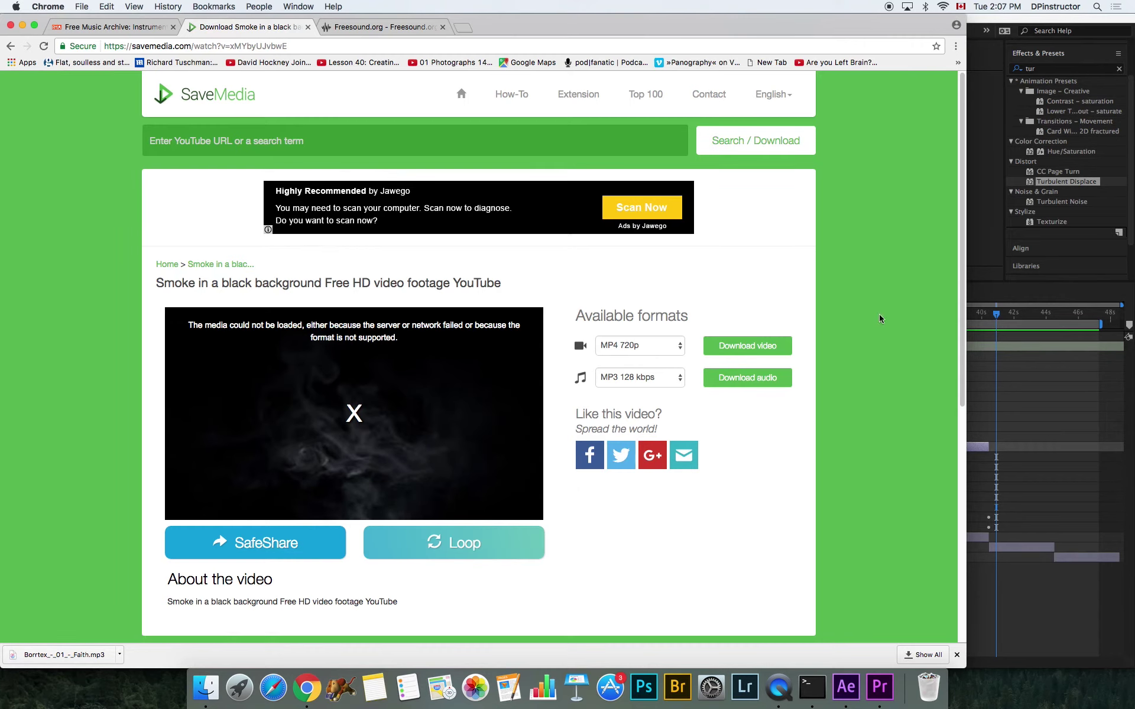
Download the smoke video as MP4 720p and reveal the file in Finder
click(755, 349)
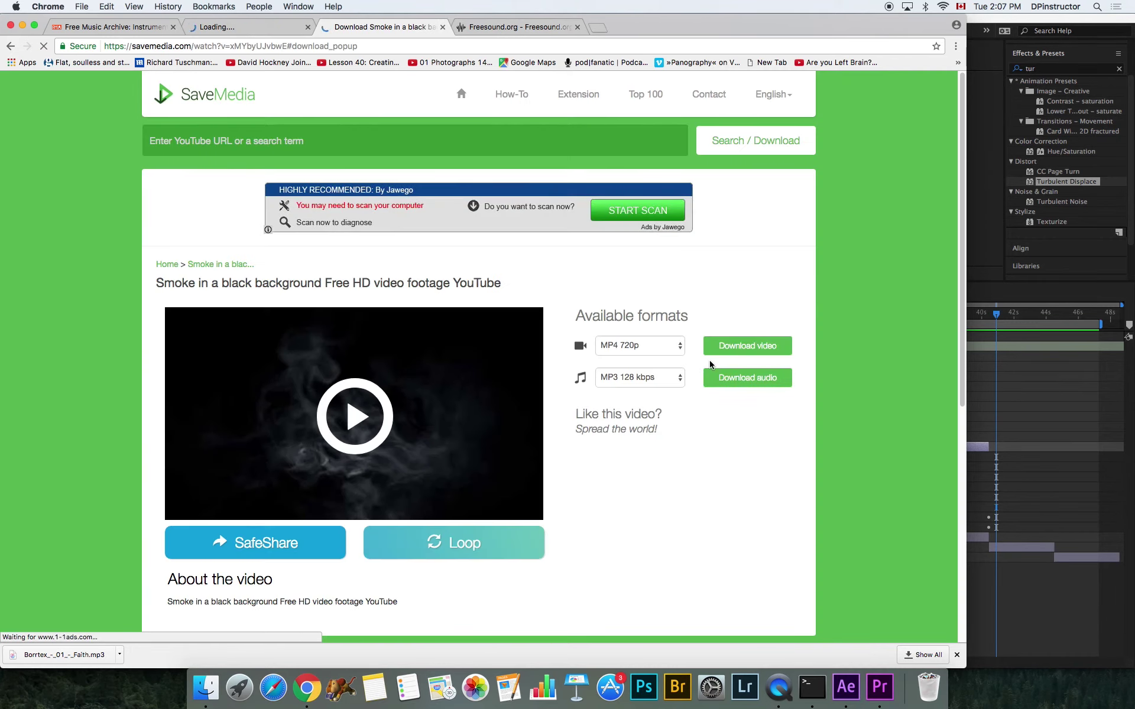
click(754, 348)
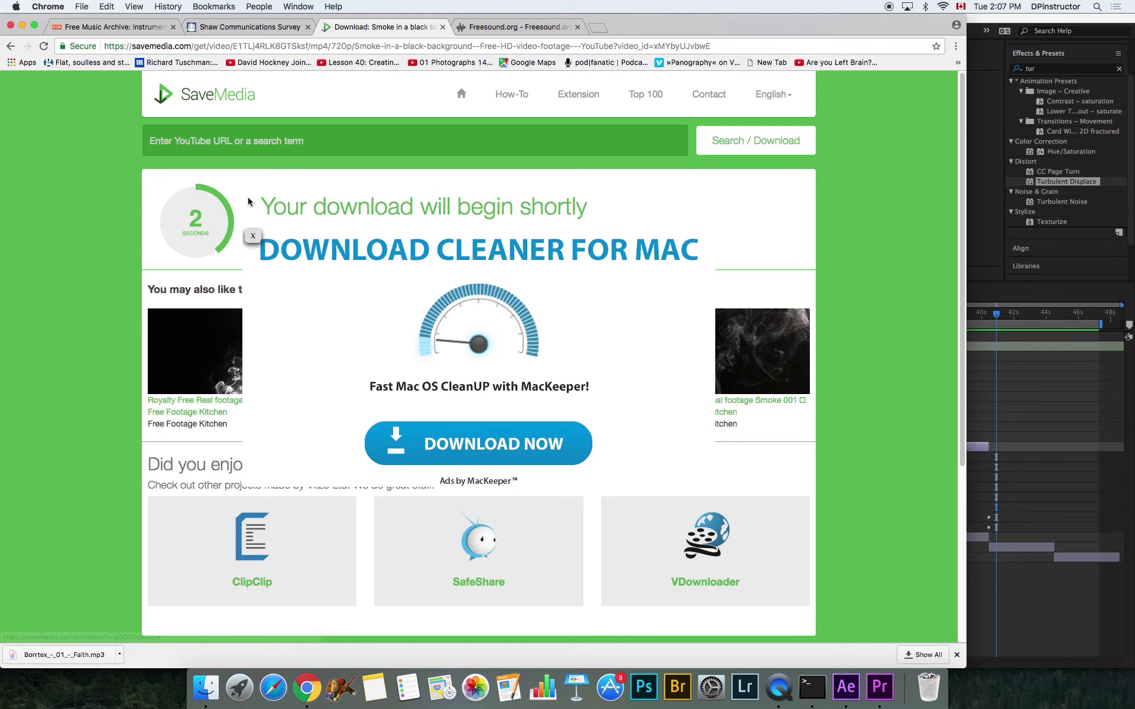
click(253, 236)
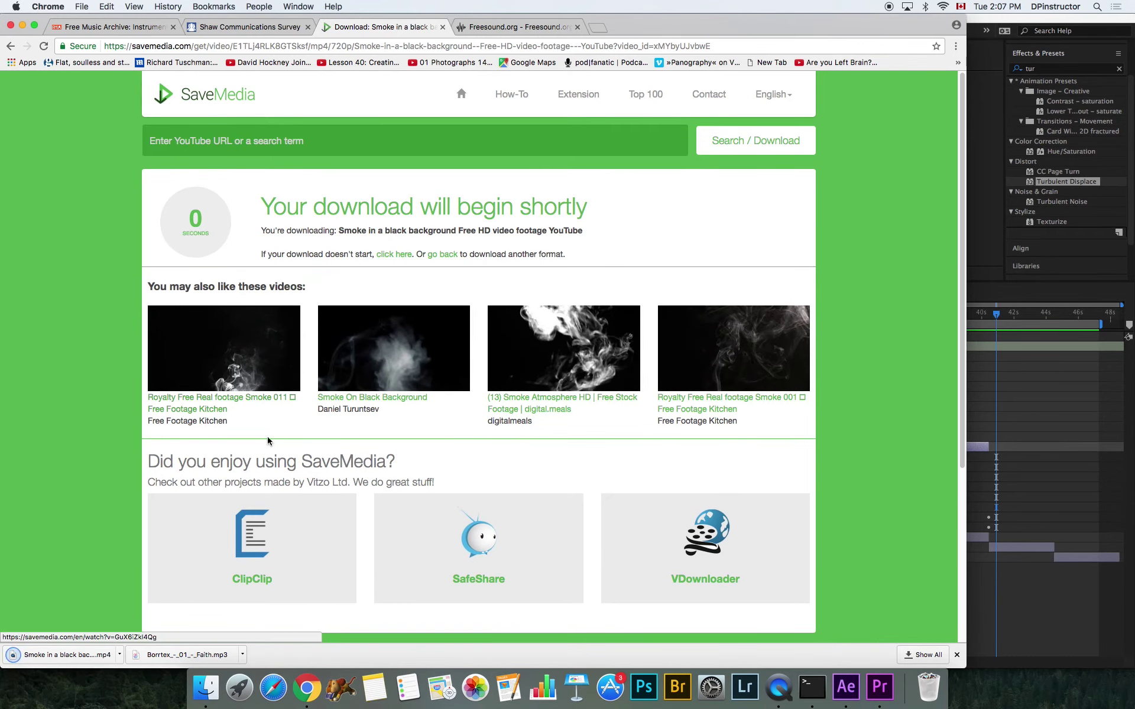
click(119, 655)
click(165, 639)
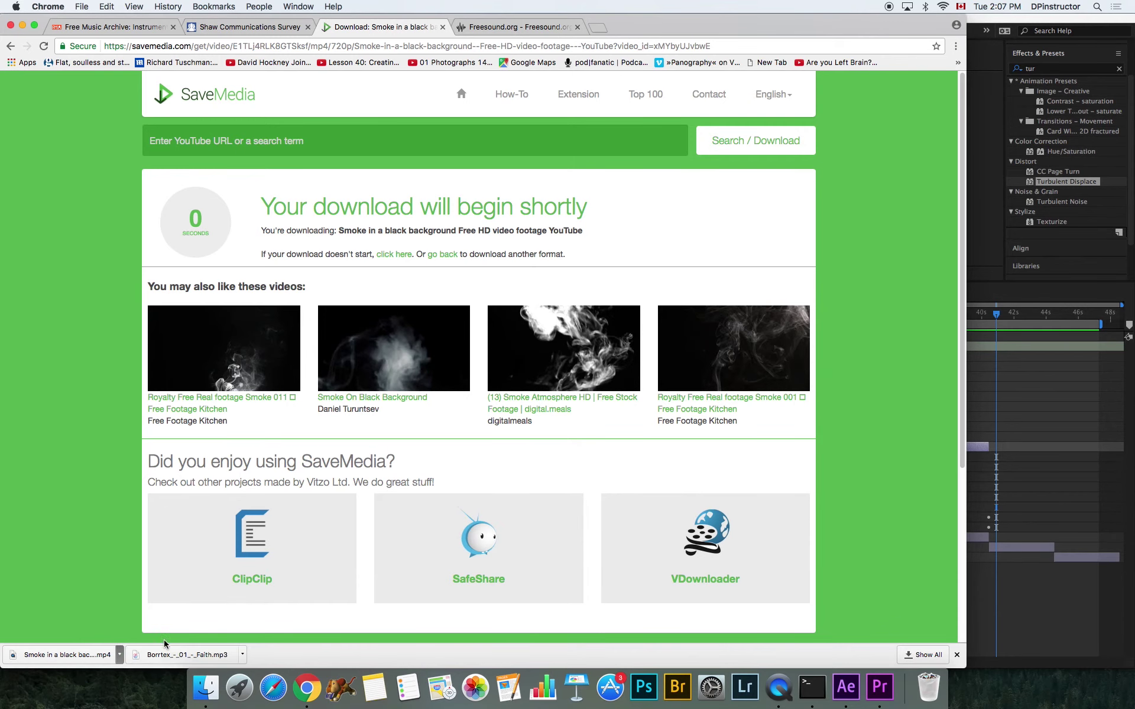
Move the downloaded smoke MP4 from Downloads into Desktop > Scott > videos
right_click(544, 171)
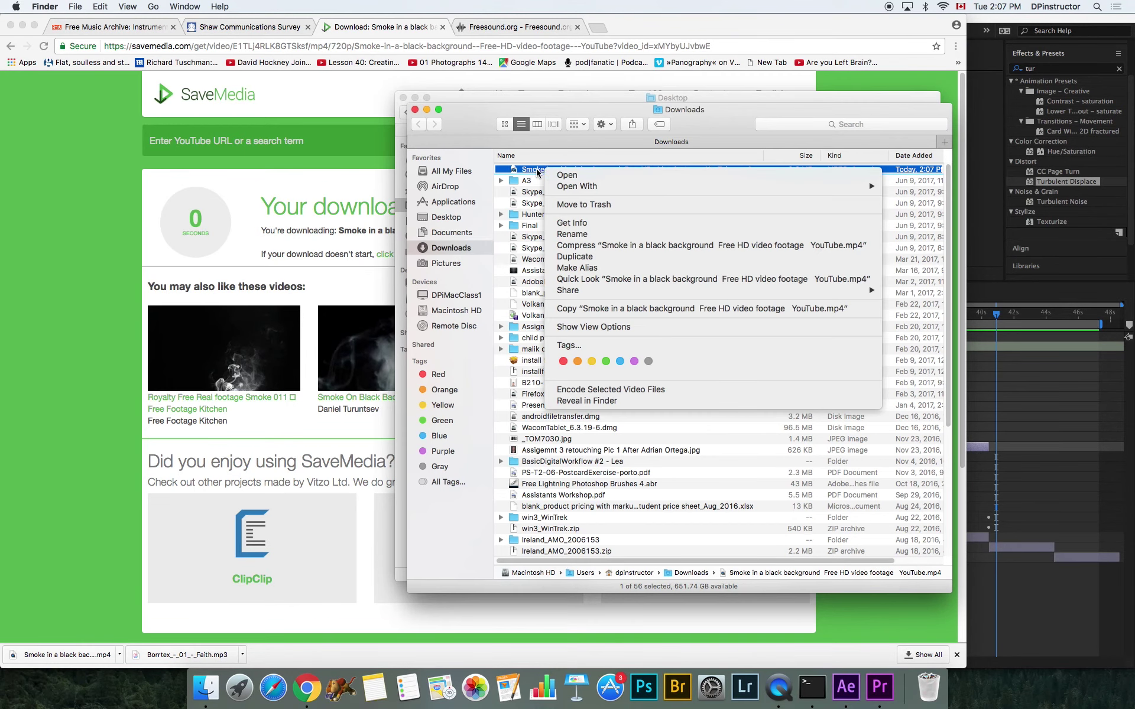
click(524, 171)
click(563, 238)
click(547, 172)
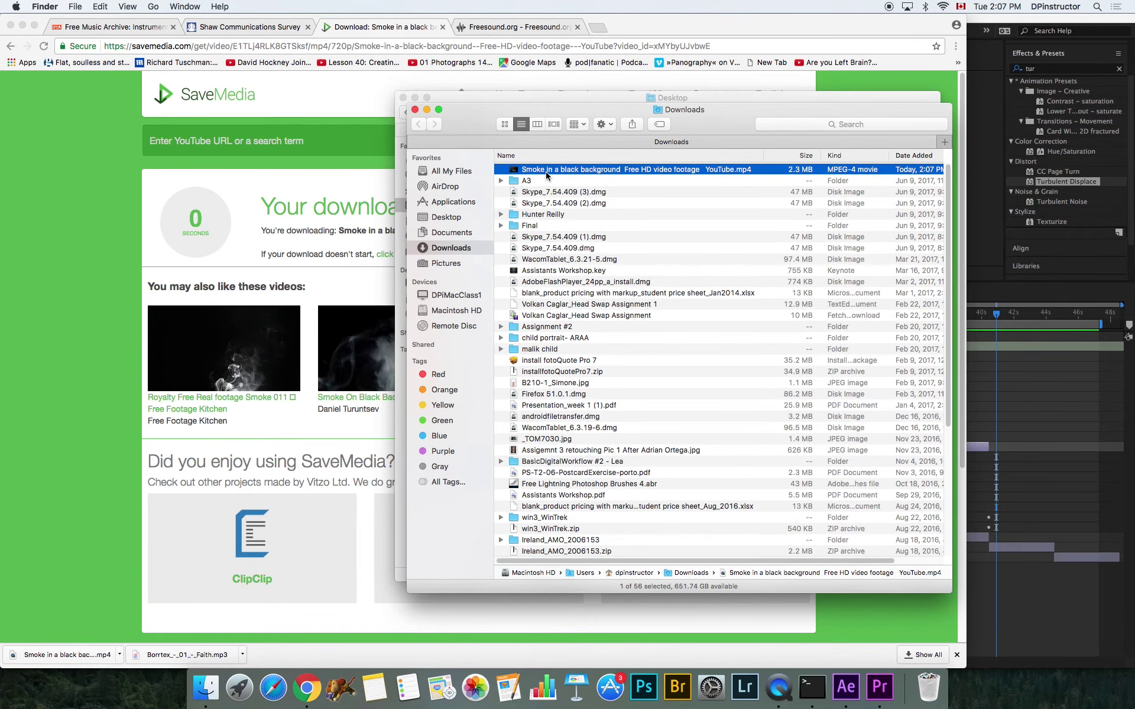
drag(532, 172, 447, 218)
click(447, 219)
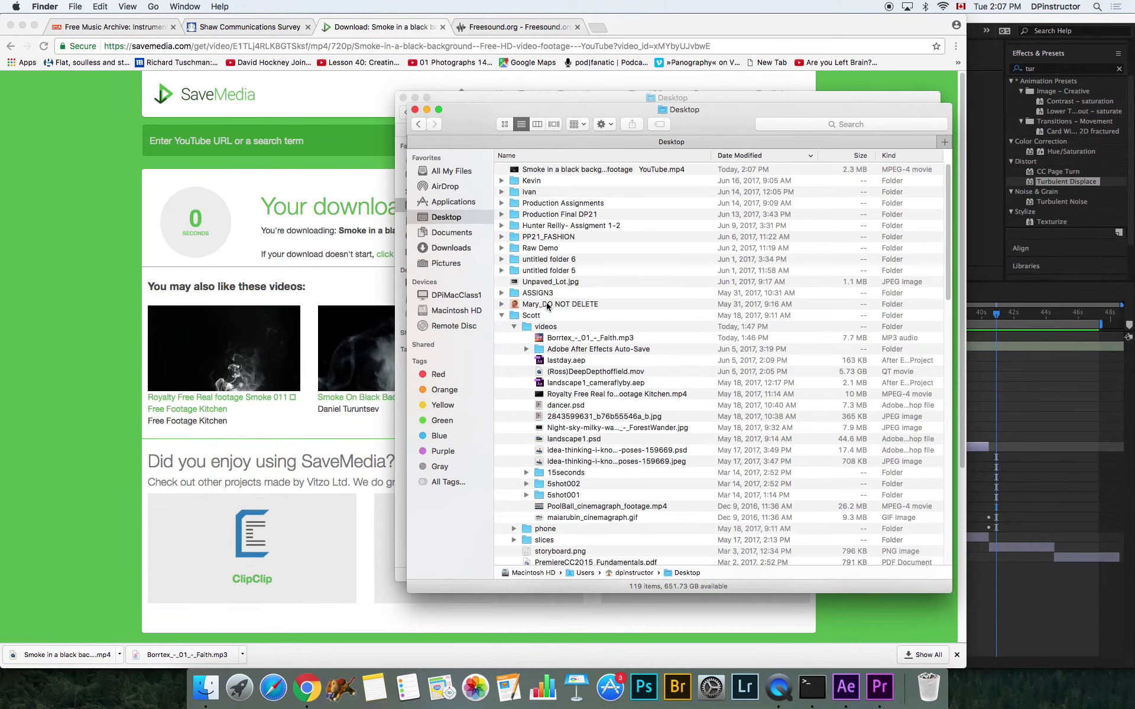
drag(560, 173, 549, 327)
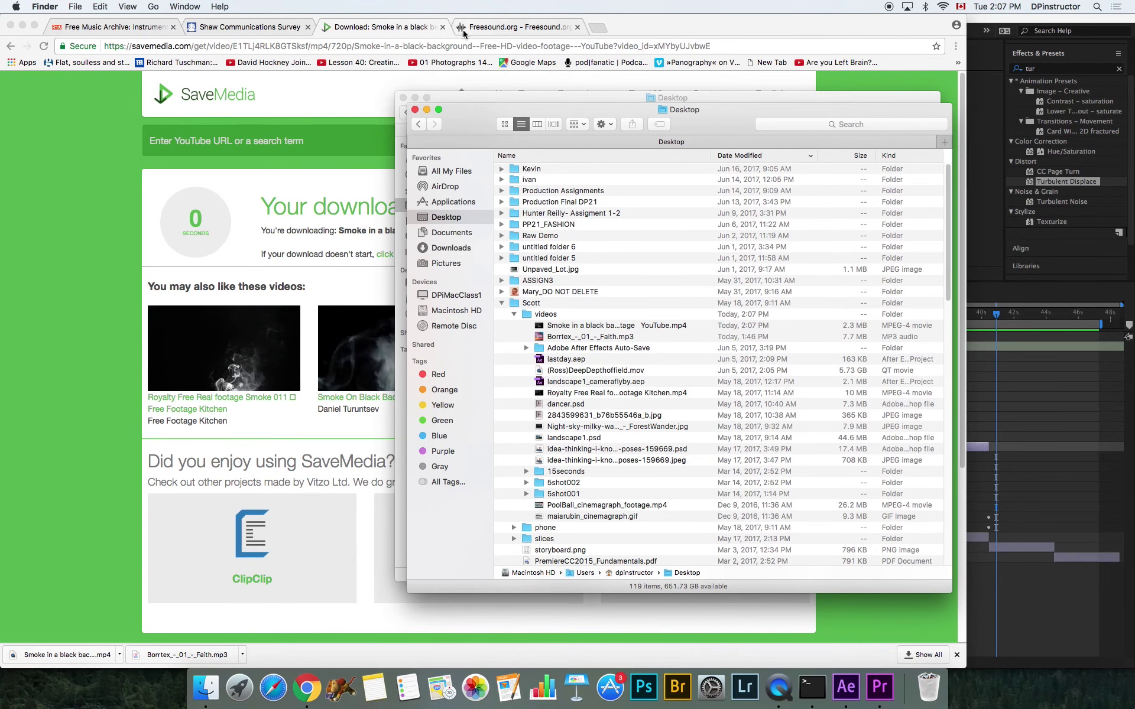
click(503, 27)
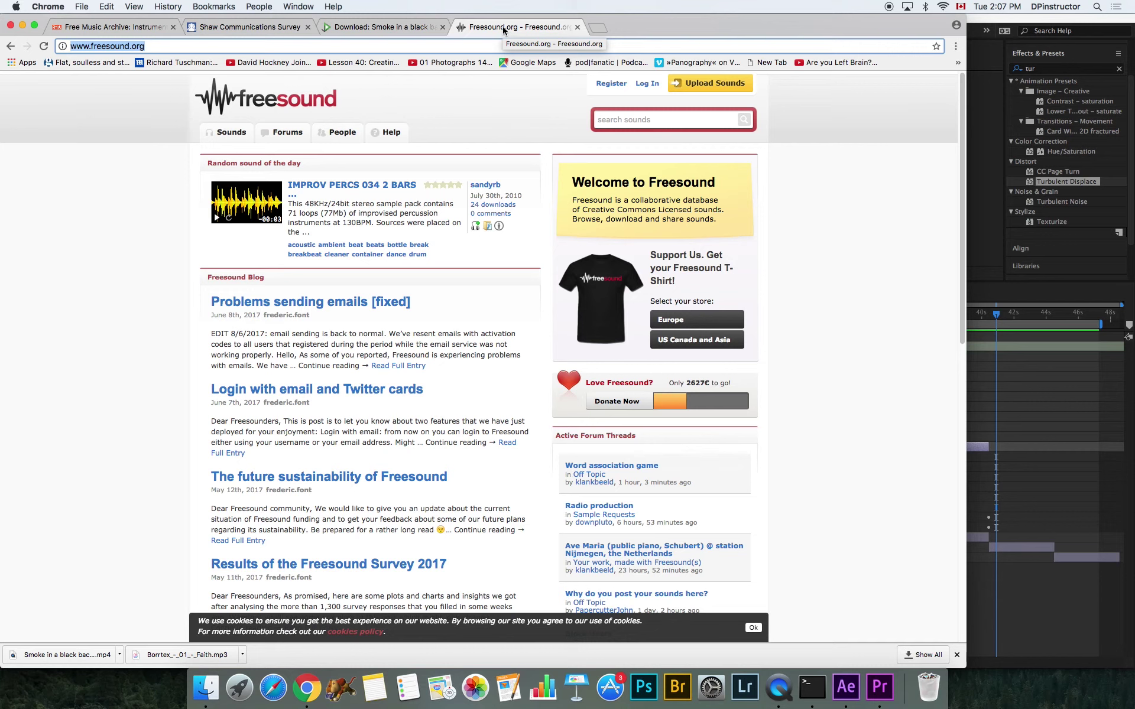
Search Freesound for lightning sounds, then switch back to After Effects
click(660, 131)
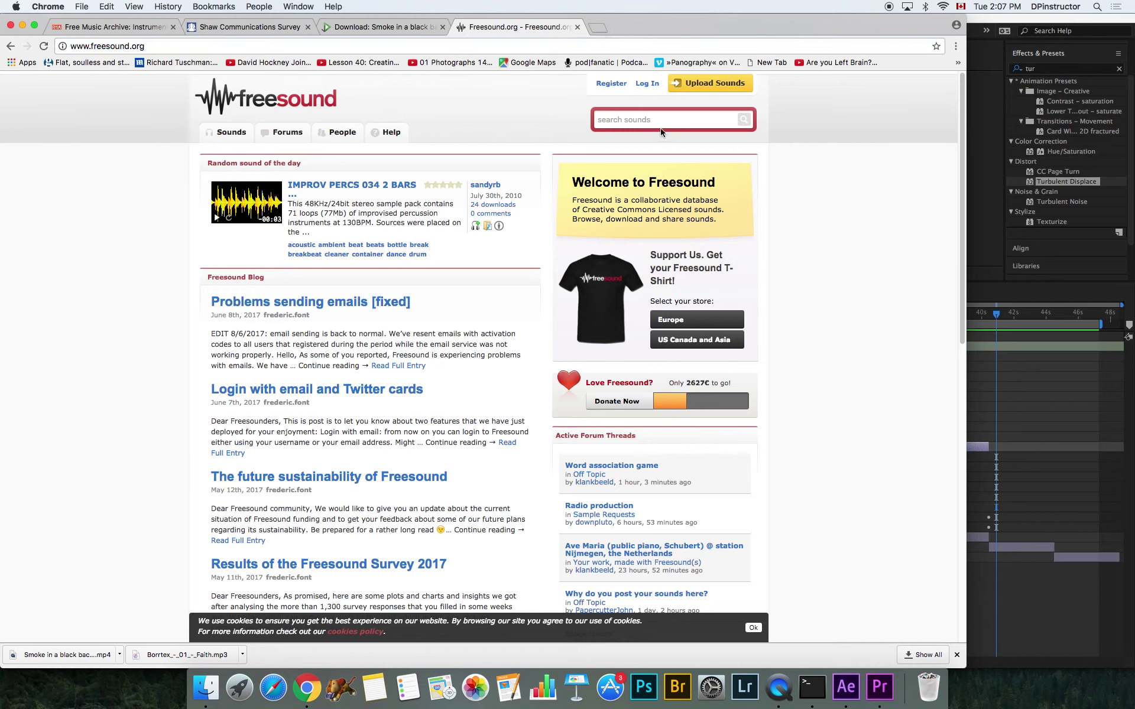
click(659, 121)
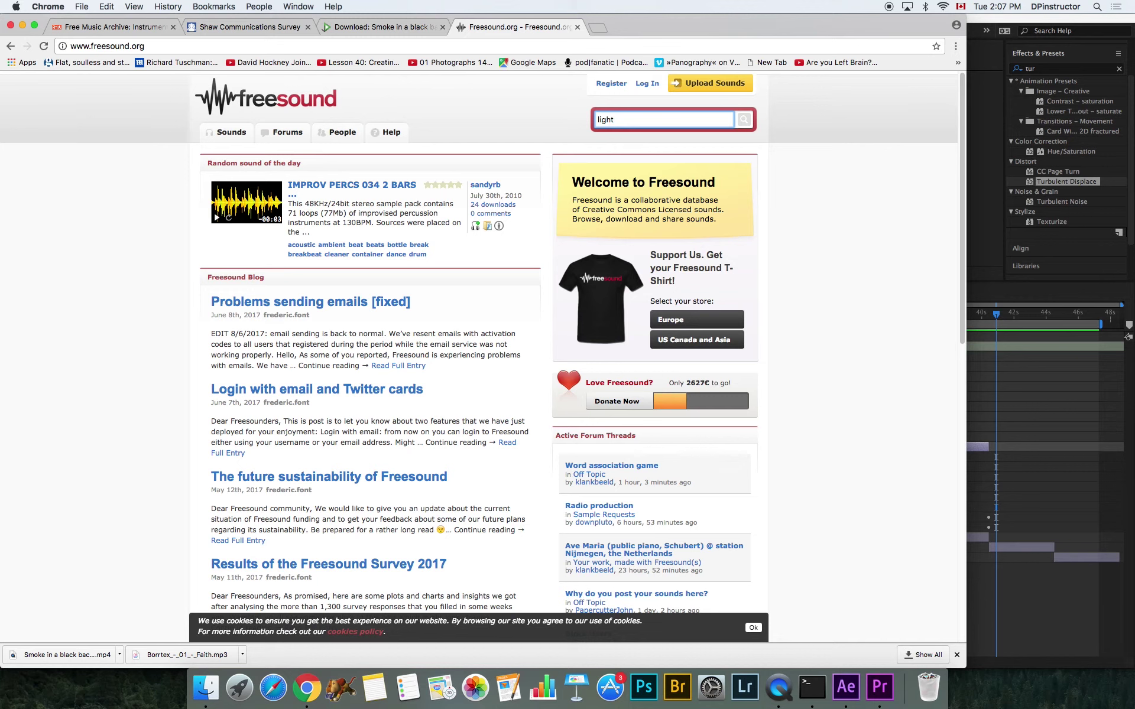
key(Return)
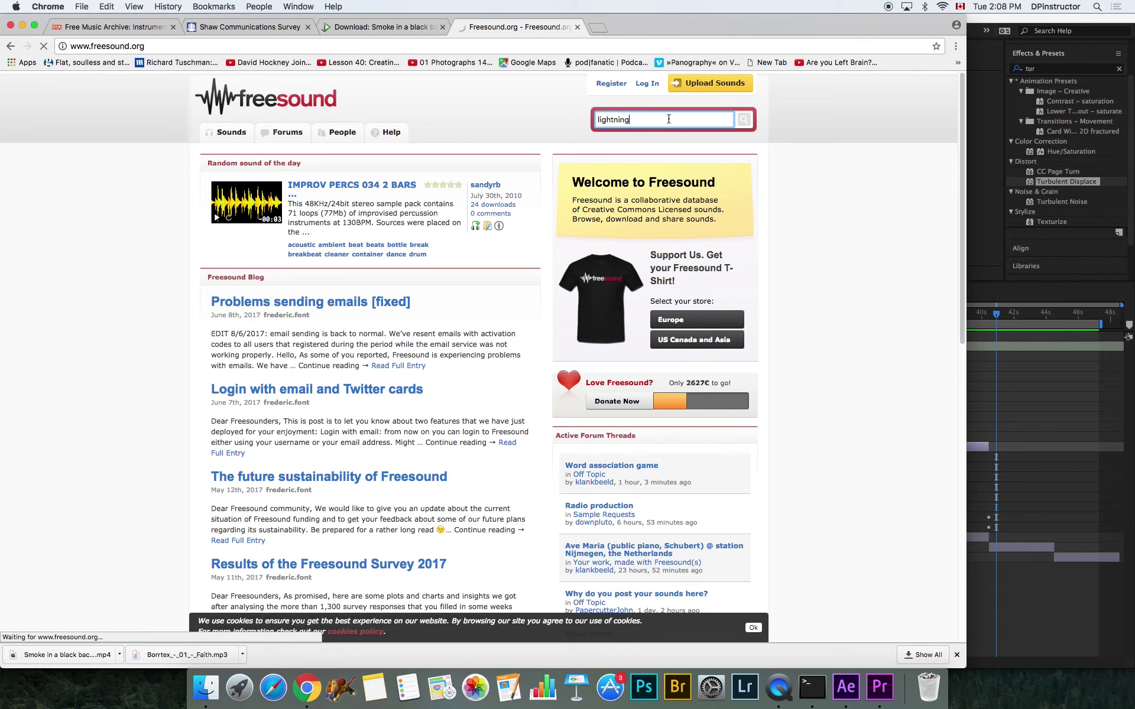
click(998, 62)
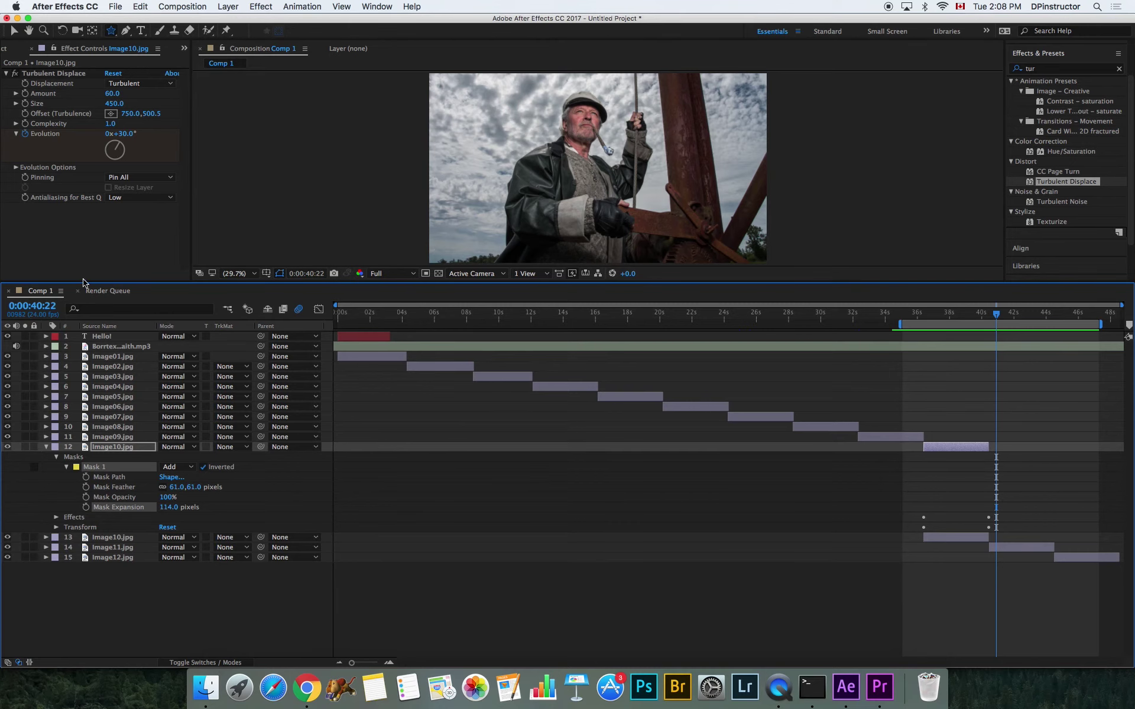
Show the Project panel's files and enlarge the viewer and project area
click(14, 51)
scroll(73, 207, down, 3)
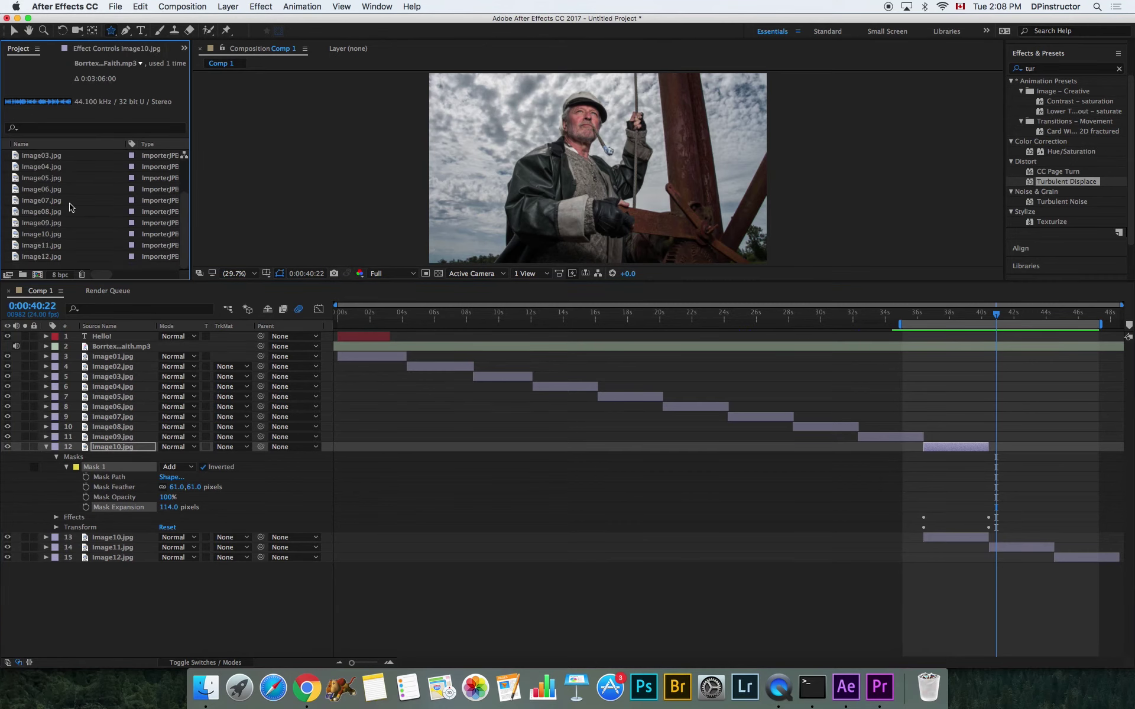
key(super+i)
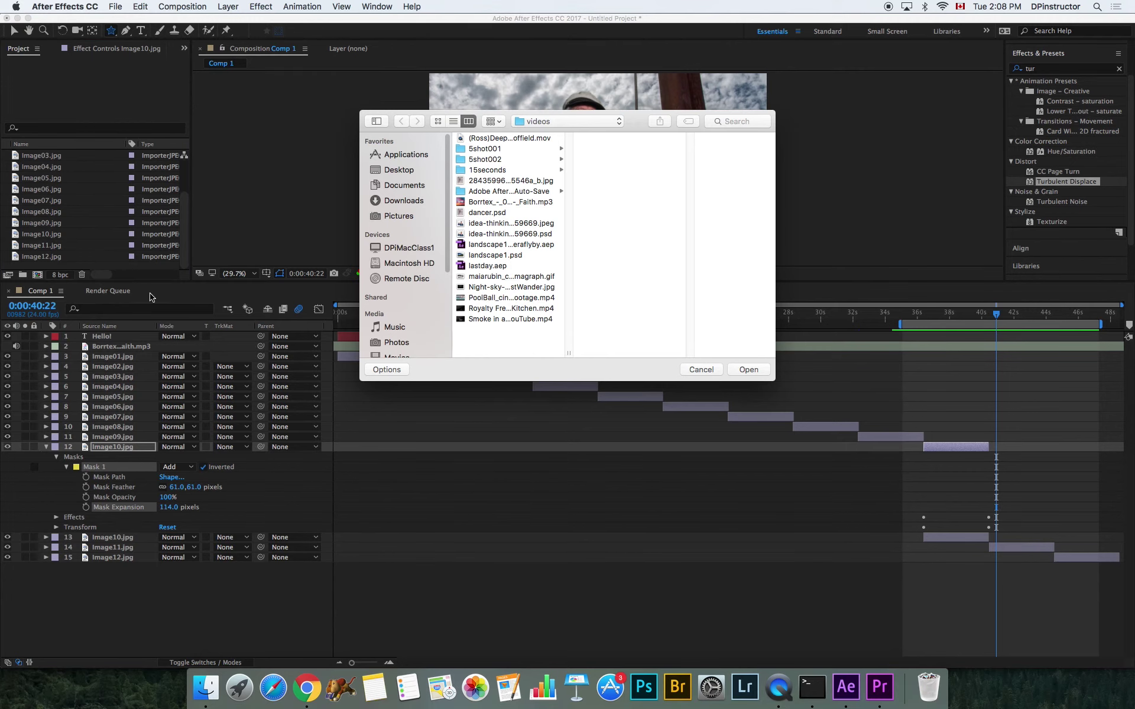
key(Escape)
drag(97, 283, 89, 374)
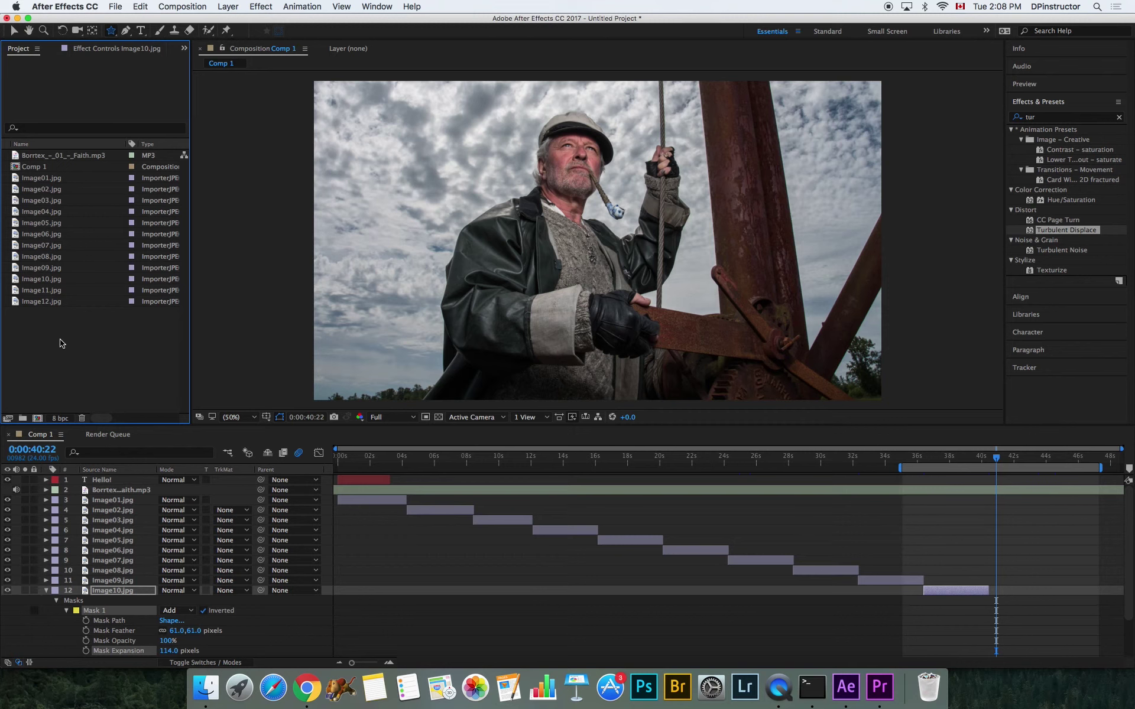
Import the 'Smoke in a black background' MP4 from Desktop > Scott > videos
double_click(52, 344)
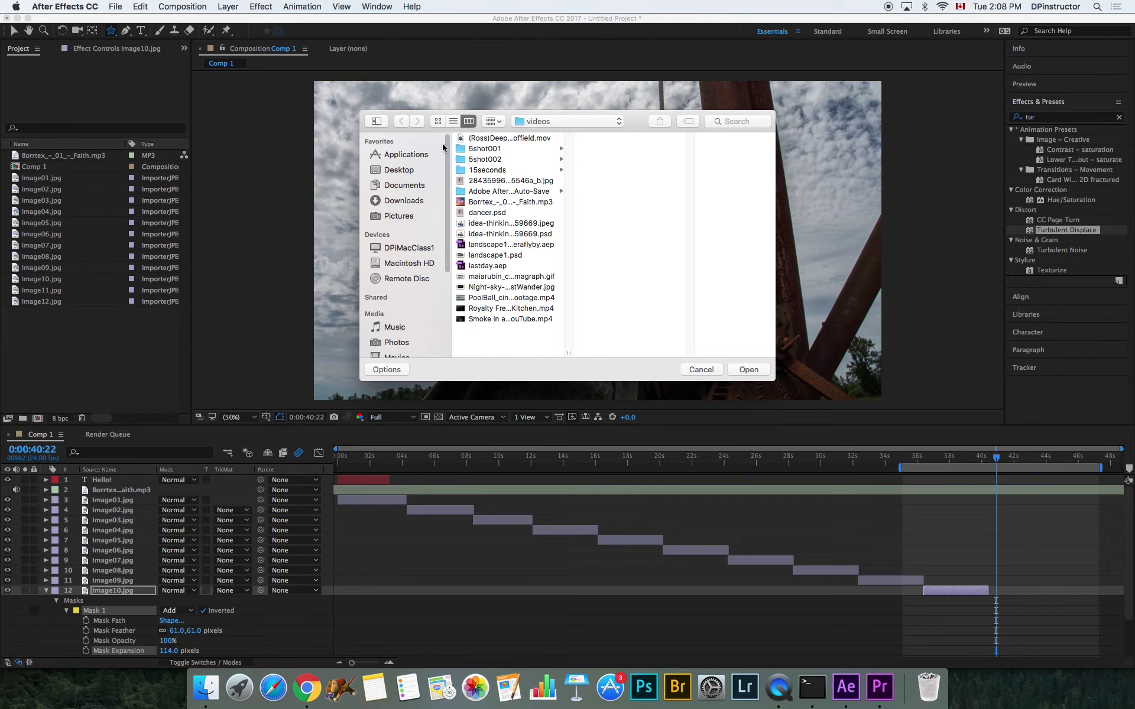
click(398, 172)
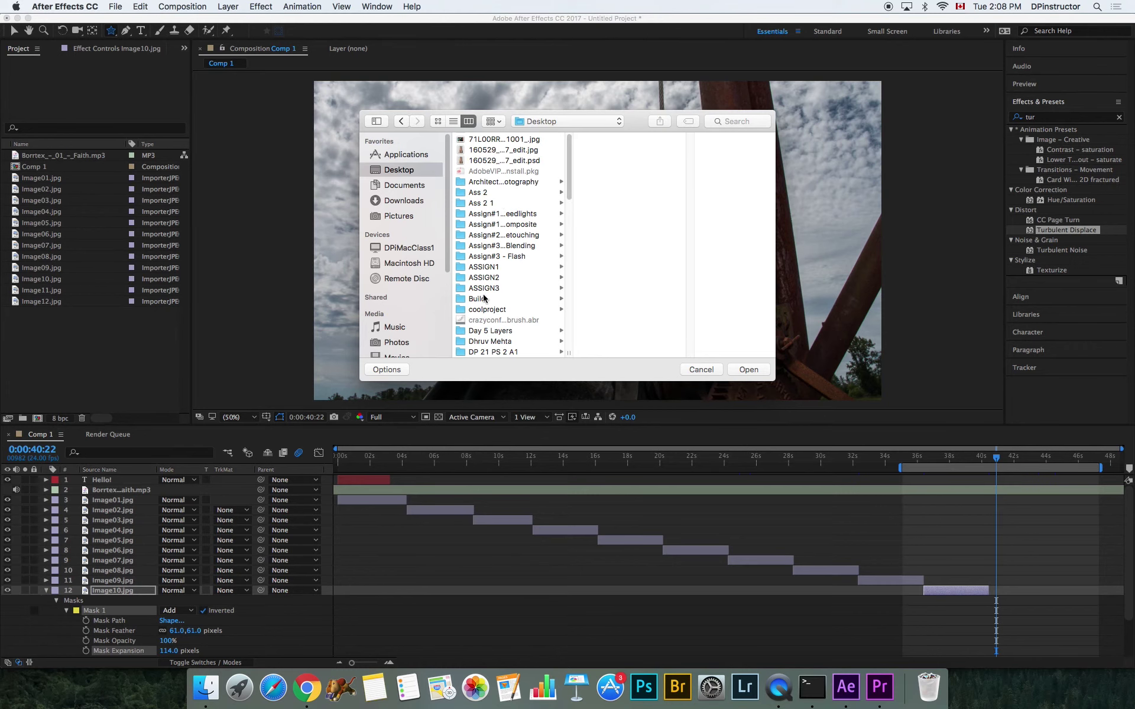
scroll(484, 298, down, 10)
click(477, 246)
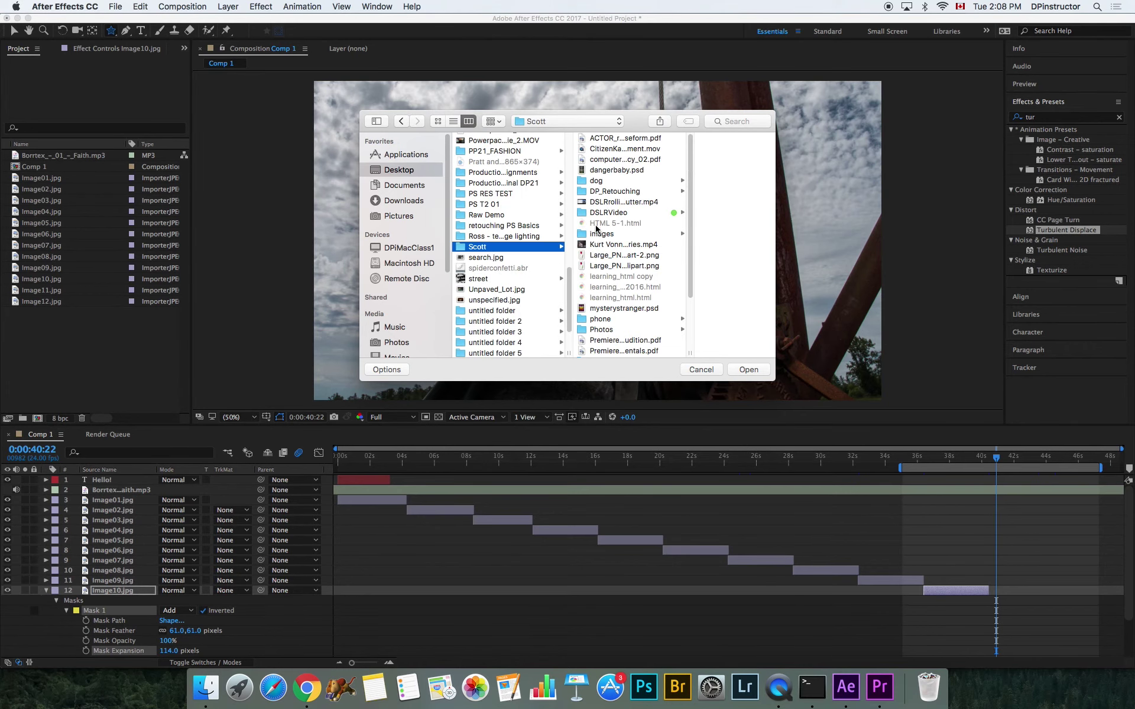
scroll(603, 227, down, 5)
click(601, 343)
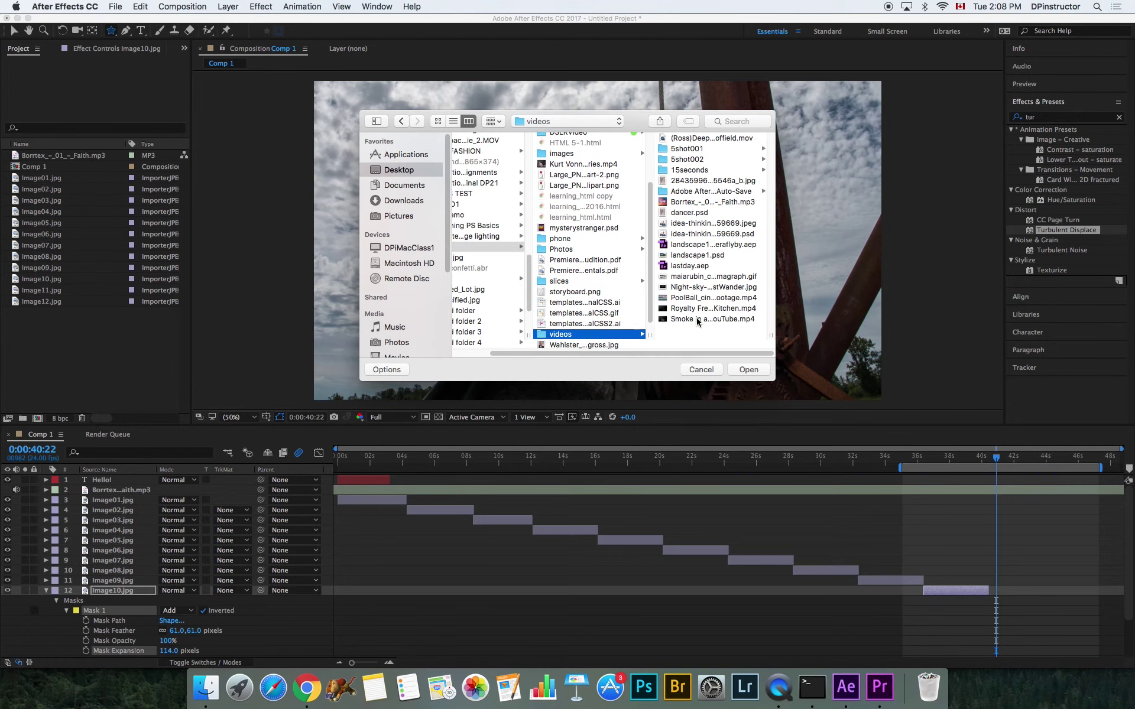
click(698, 321)
click(599, 309)
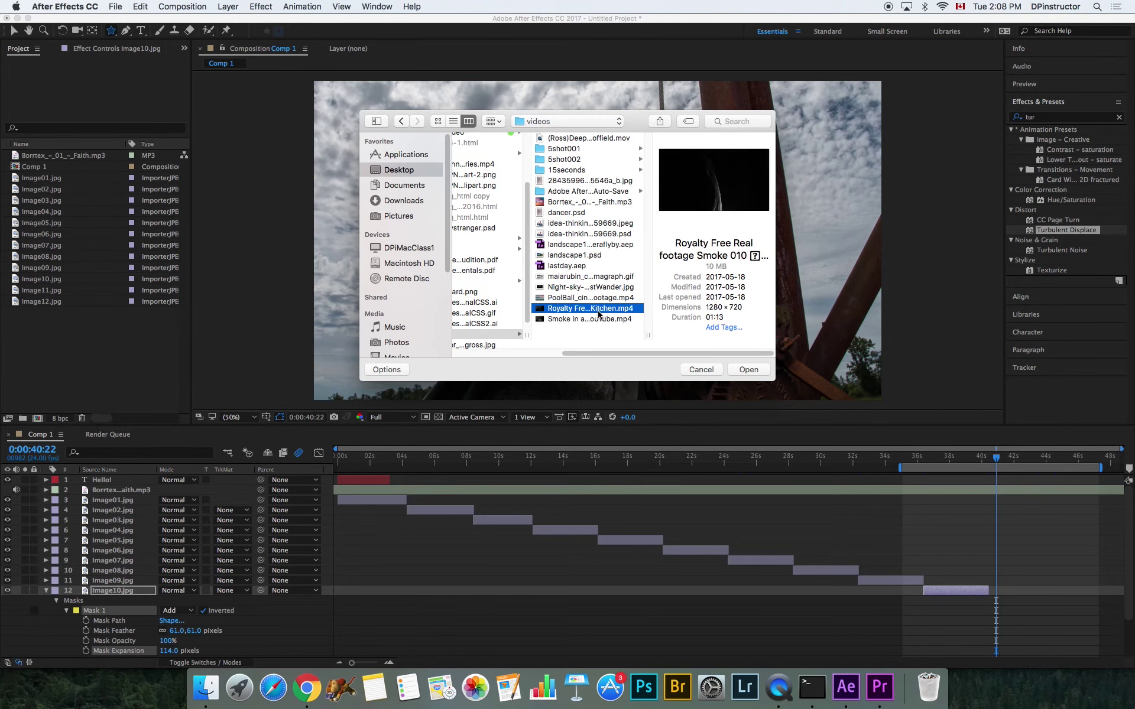
click(578, 320)
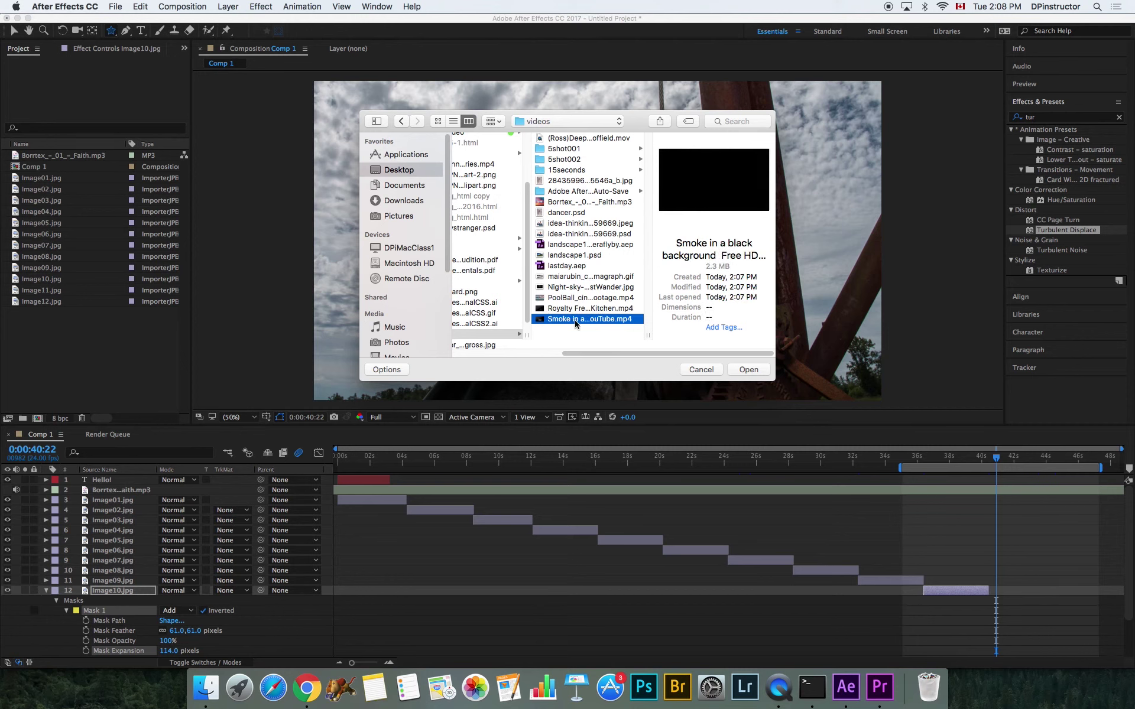
click(747, 369)
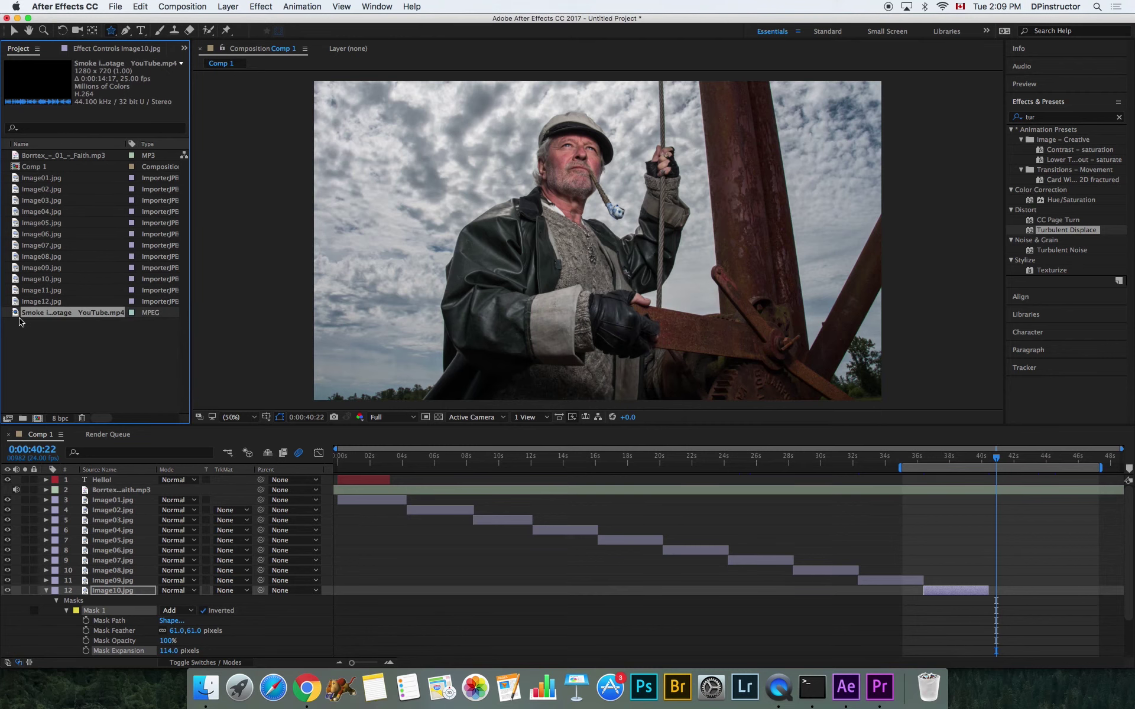
Add the smoke clip as a layer starting near 13 seconds and preview it
drag(19, 320, 69, 526)
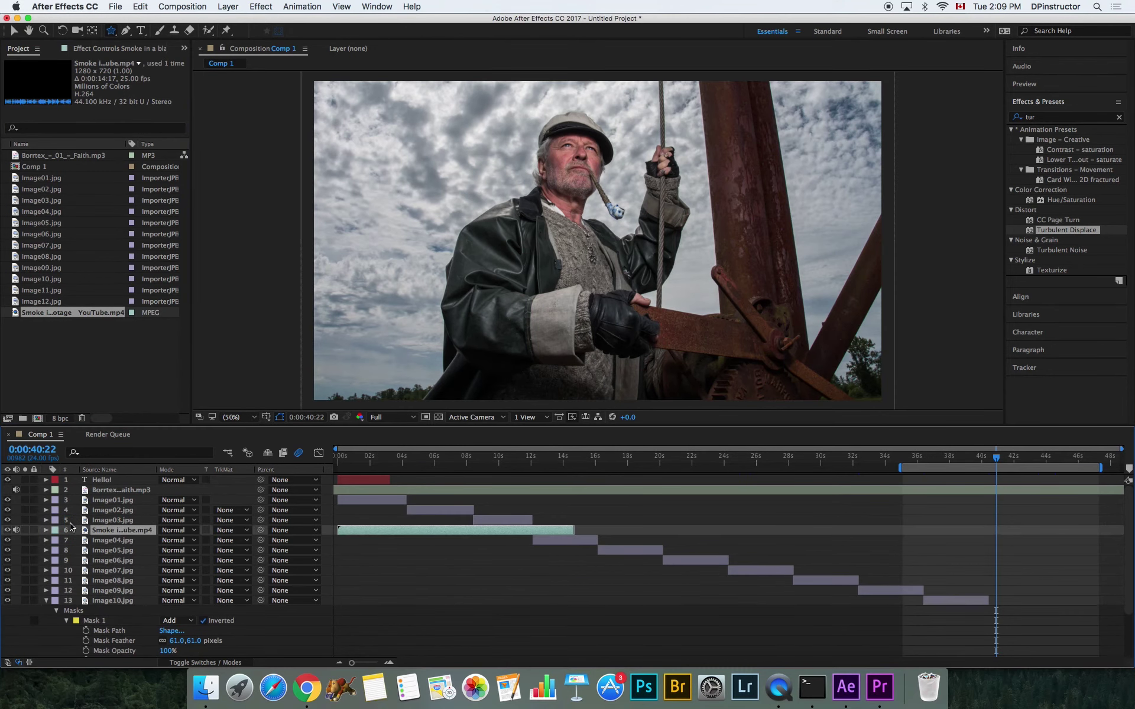
drag(359, 523, 573, 526)
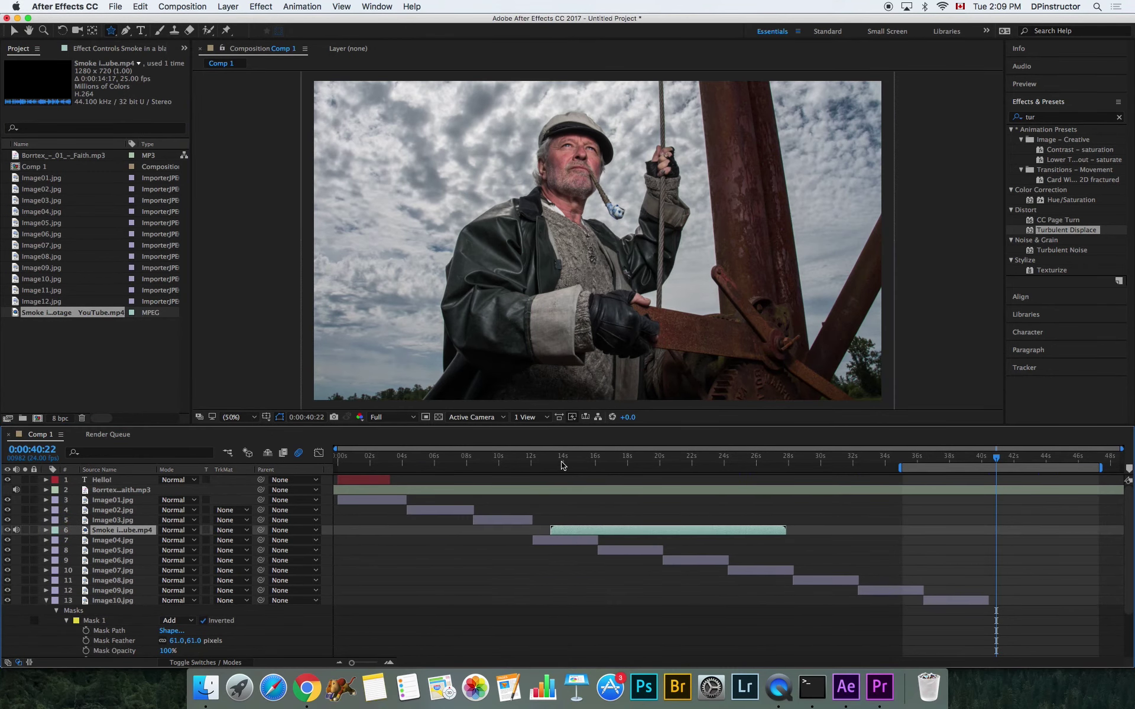
click(549, 462)
key(space)
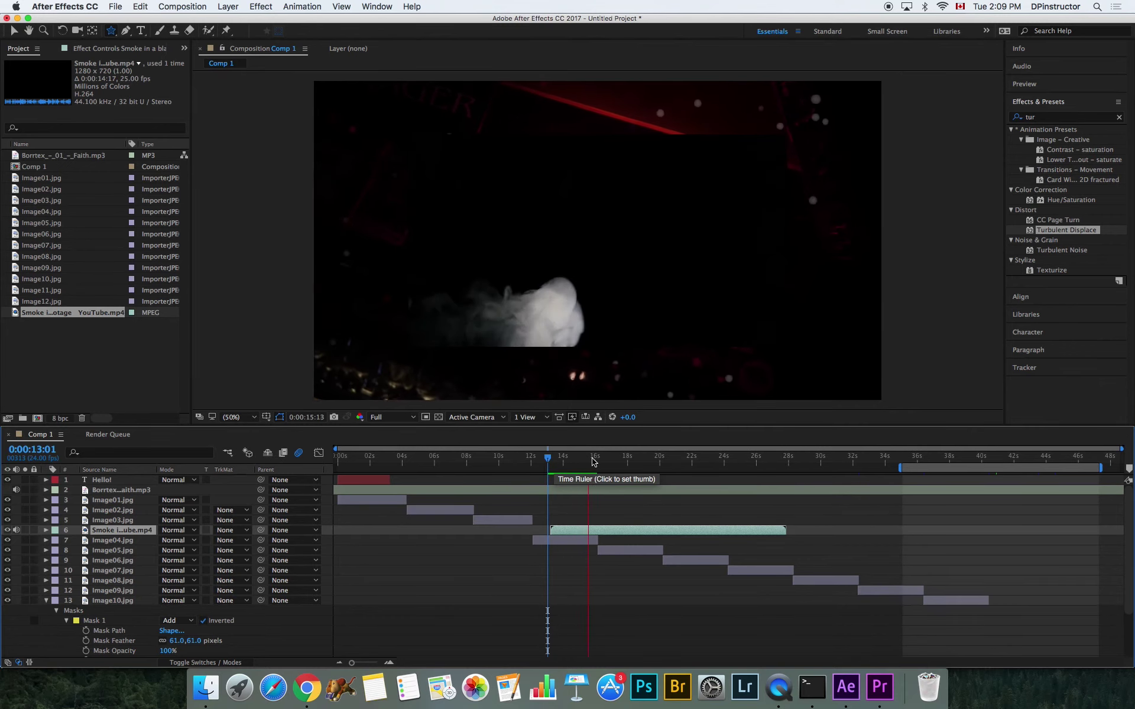
key(space)
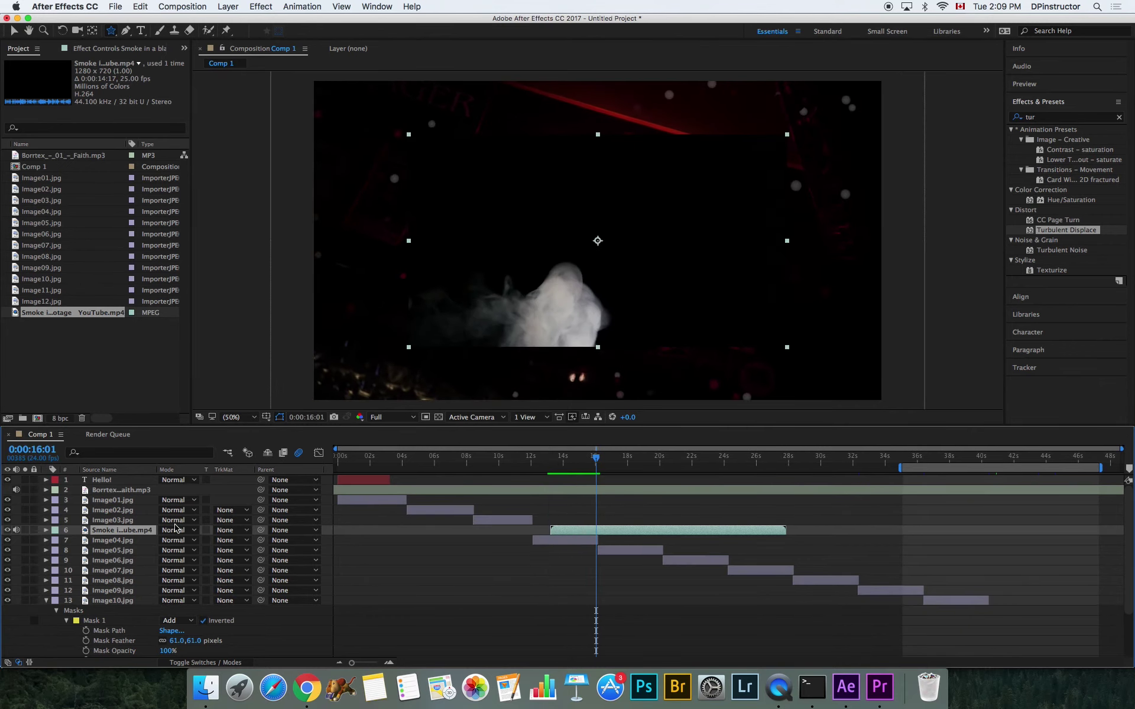
Scale the smoke layer up to 158%
key(s)
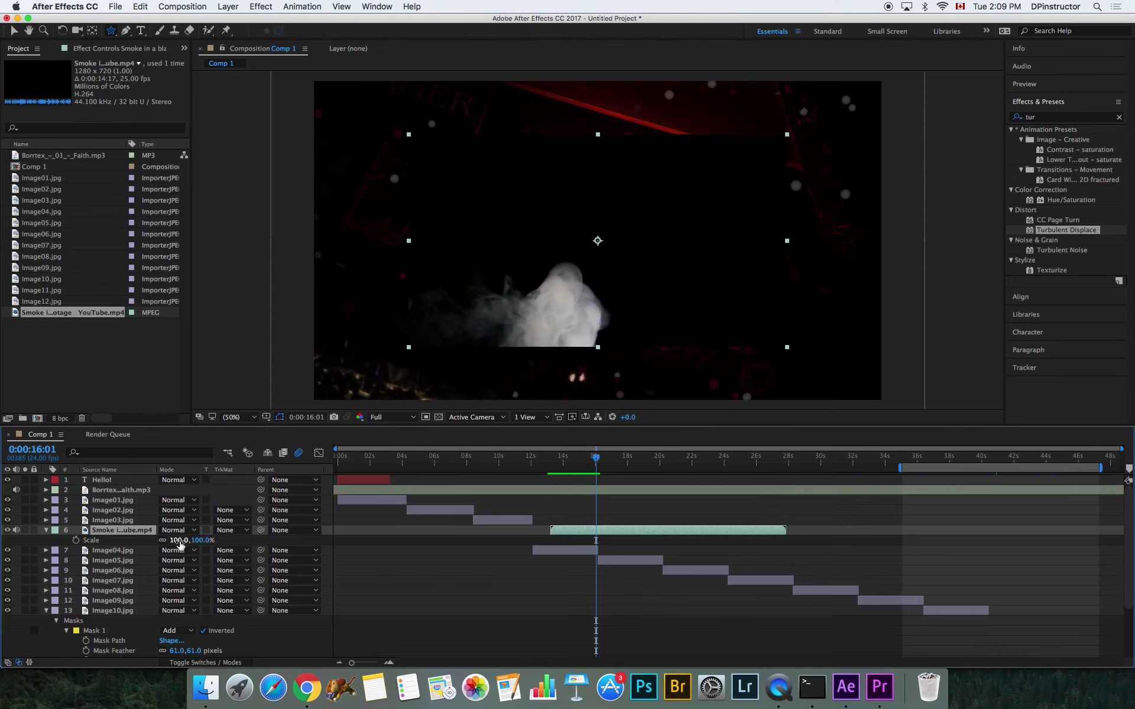
drag(188, 541, 228, 541)
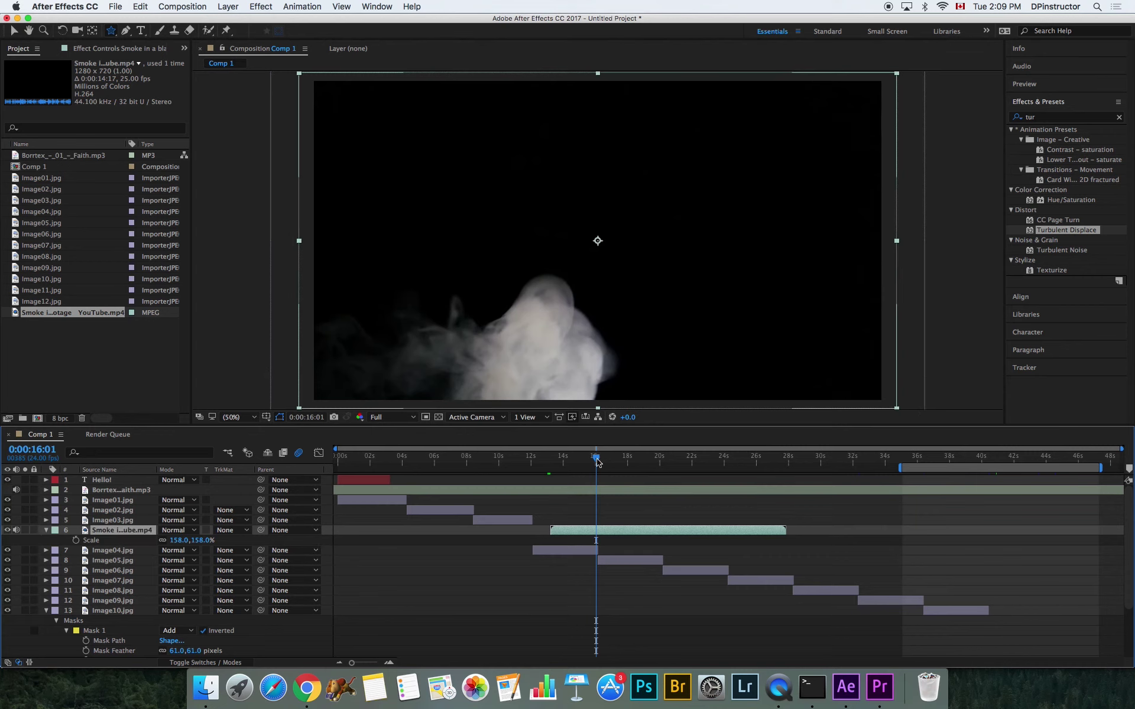
mouse_move(597, 462)
mouse_down()
mouse_move(751, 467)
mouse_move(576, 471)
mouse_up()
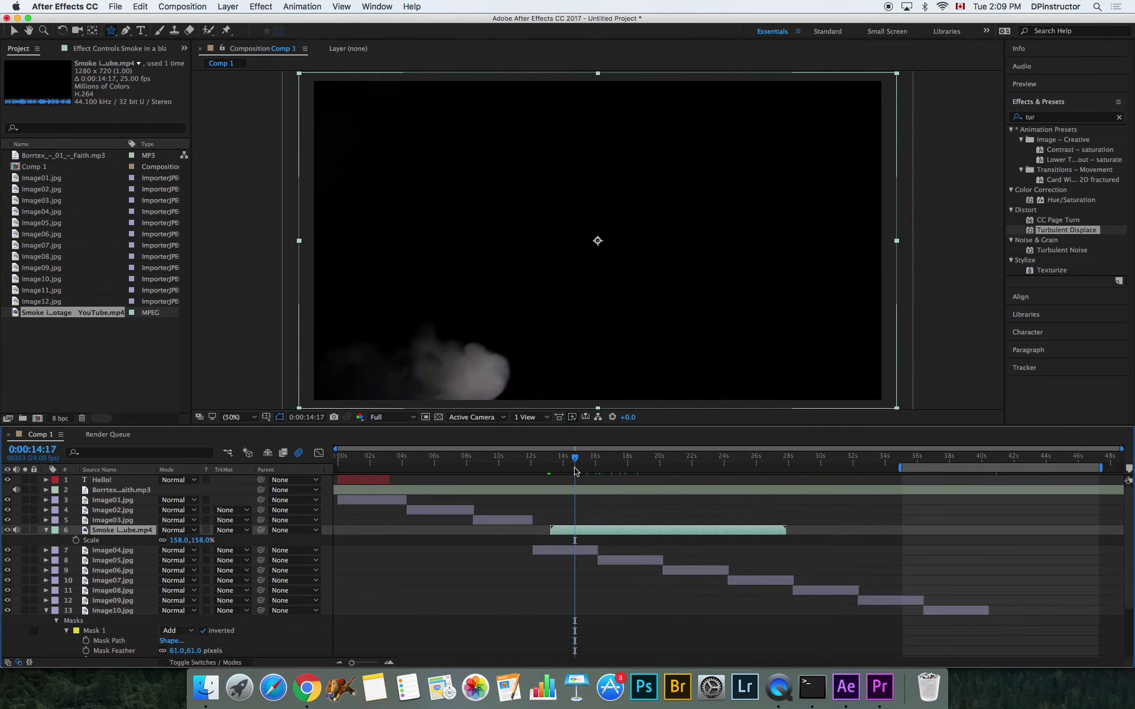
click(177, 530)
click(130, 534)
click(213, 664)
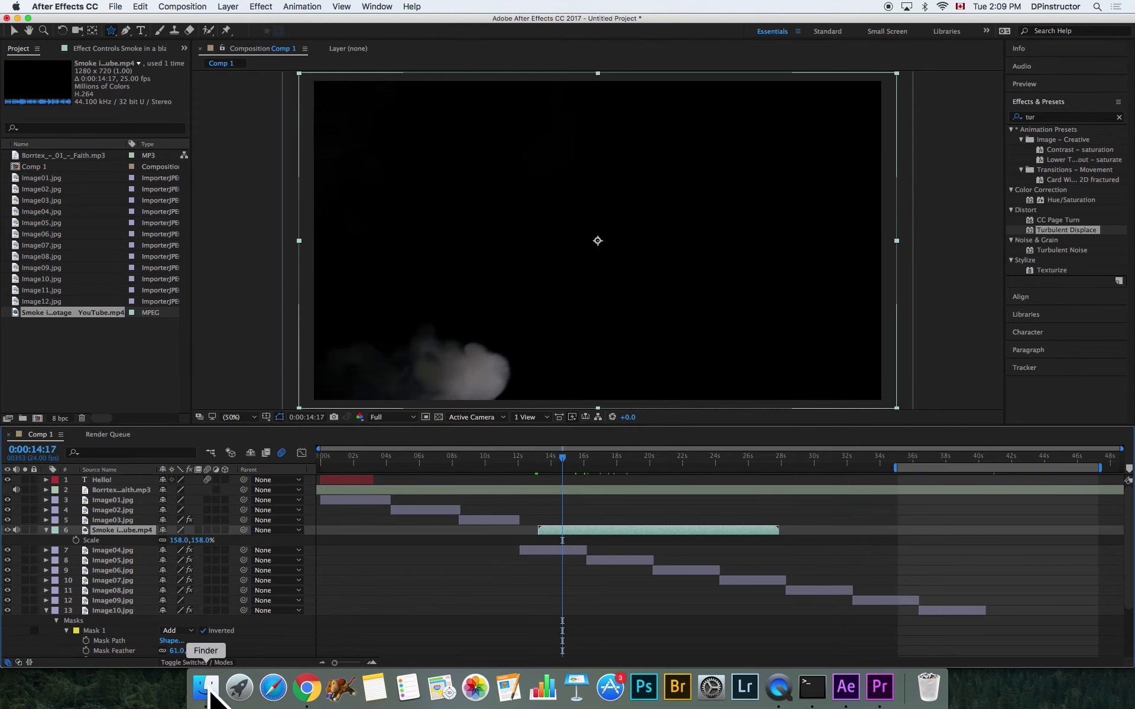
click(200, 665)
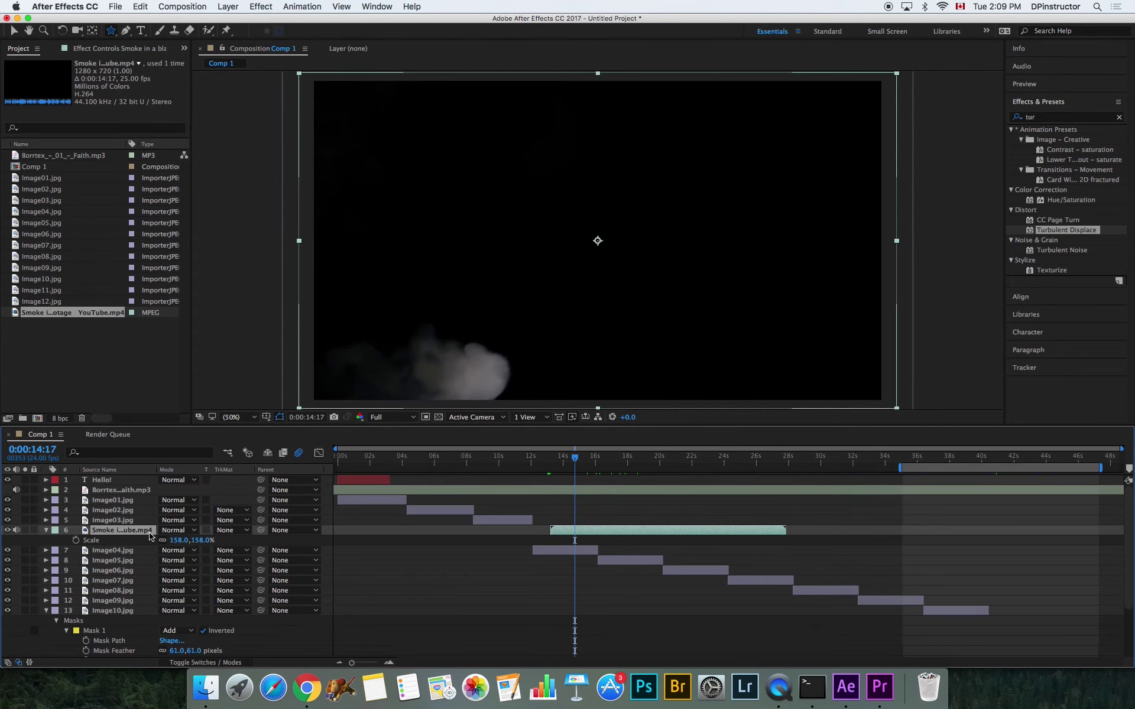
Try Screen, then set the smoke layer to Add mode and preview it over the neon image
click(179, 532)
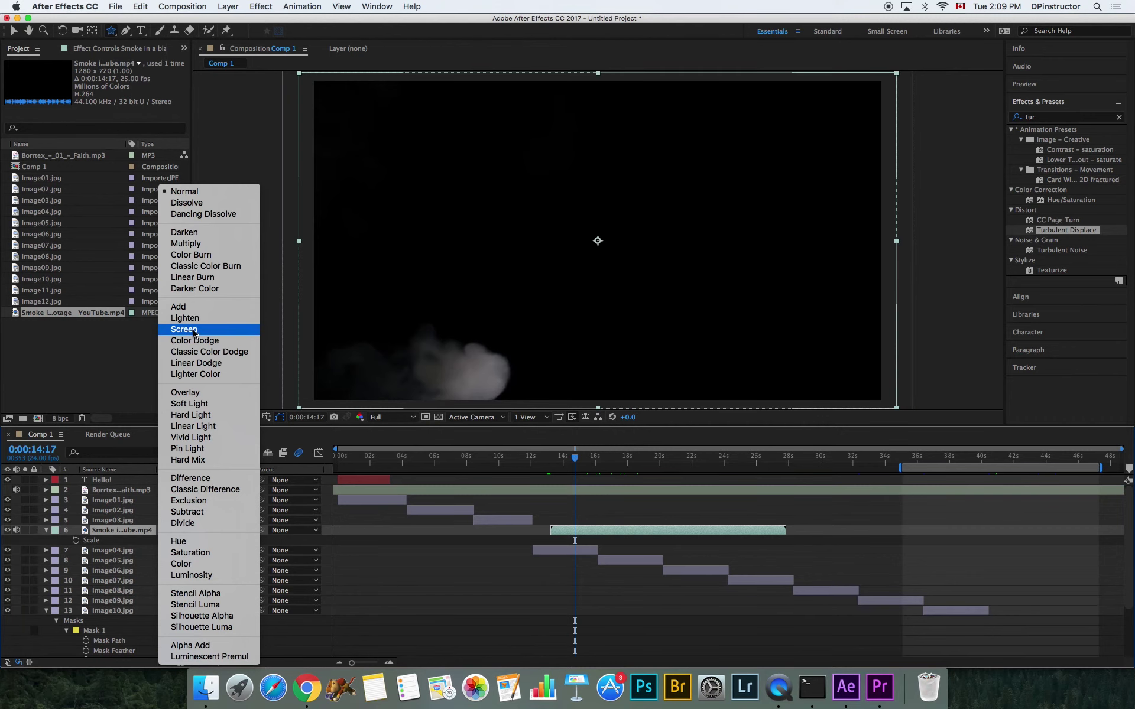
click(192, 329)
click(175, 530)
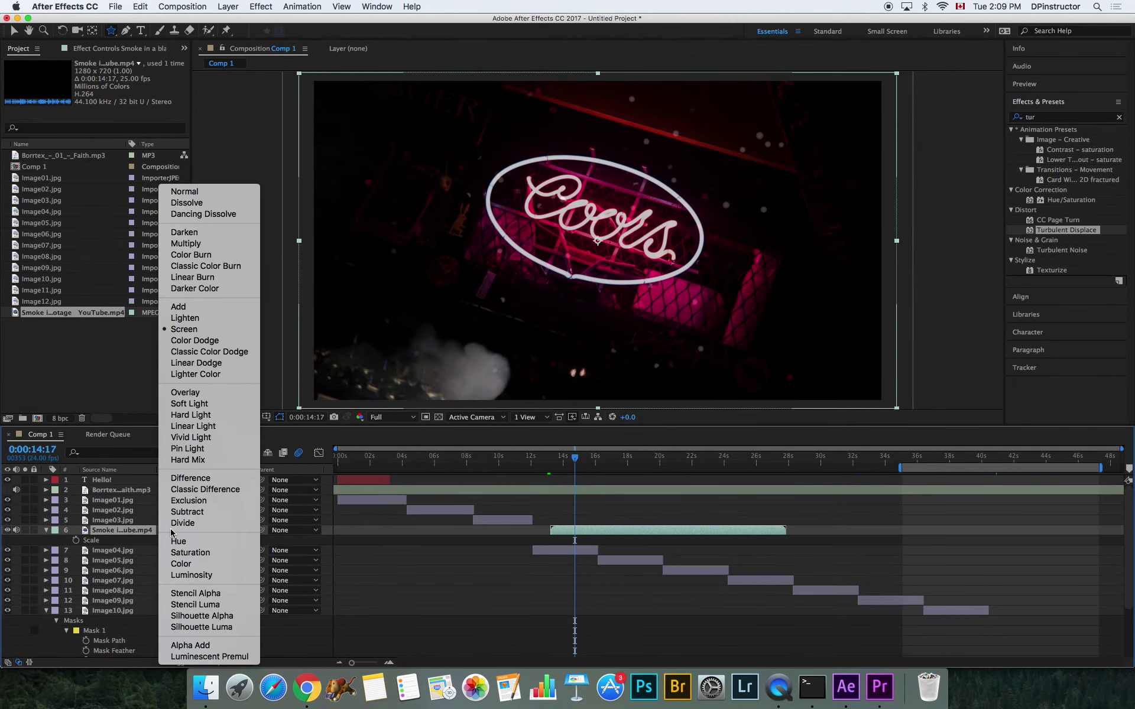
click(183, 308)
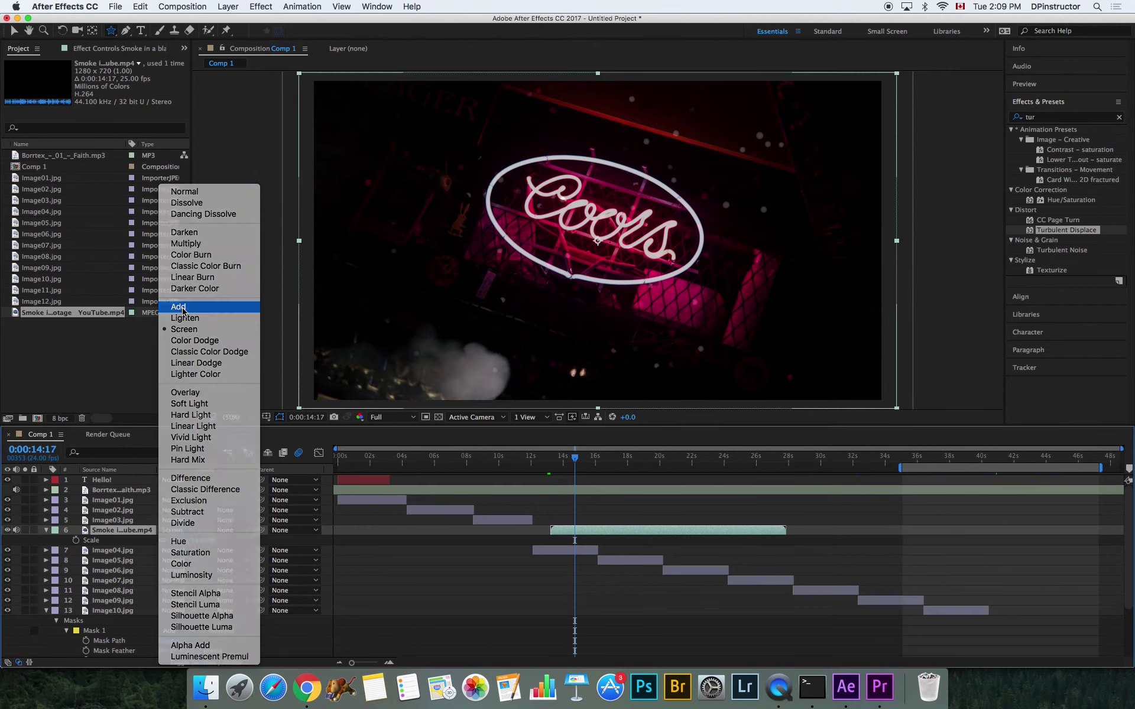
drag(574, 457, 542, 457)
key(space)
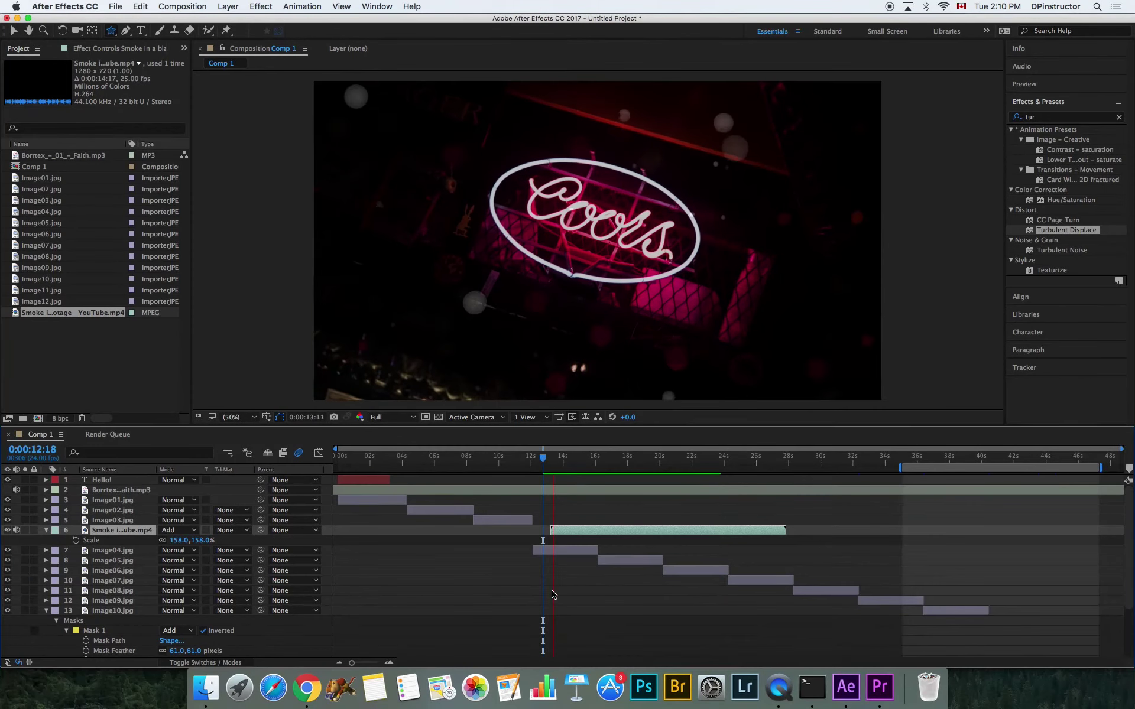
key(space)
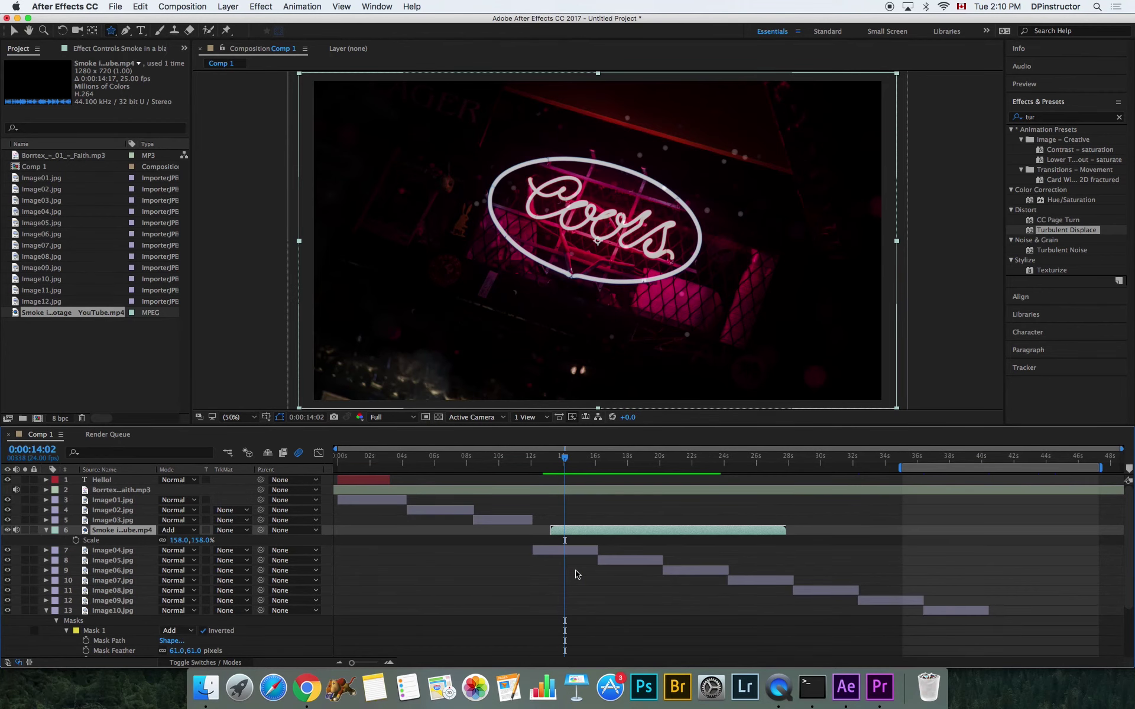
Clear the 'tur' search in Effects & Presets and look over the panel menu
click(1043, 117)
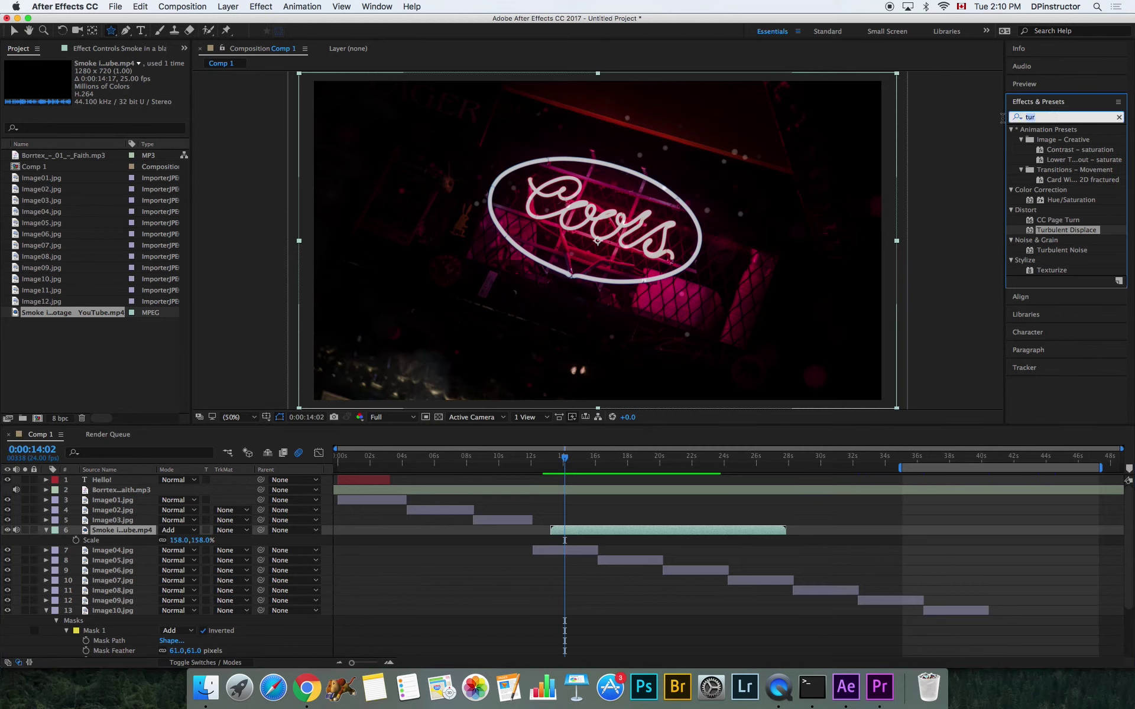
key(BackSpace)
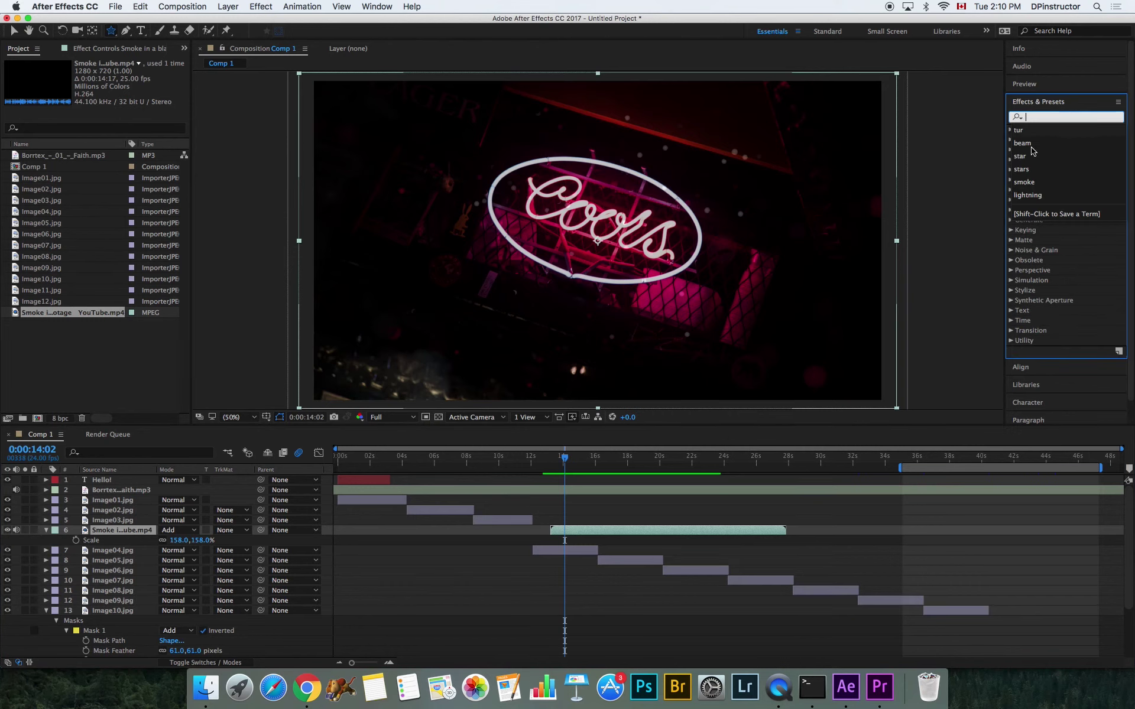
click(1102, 317)
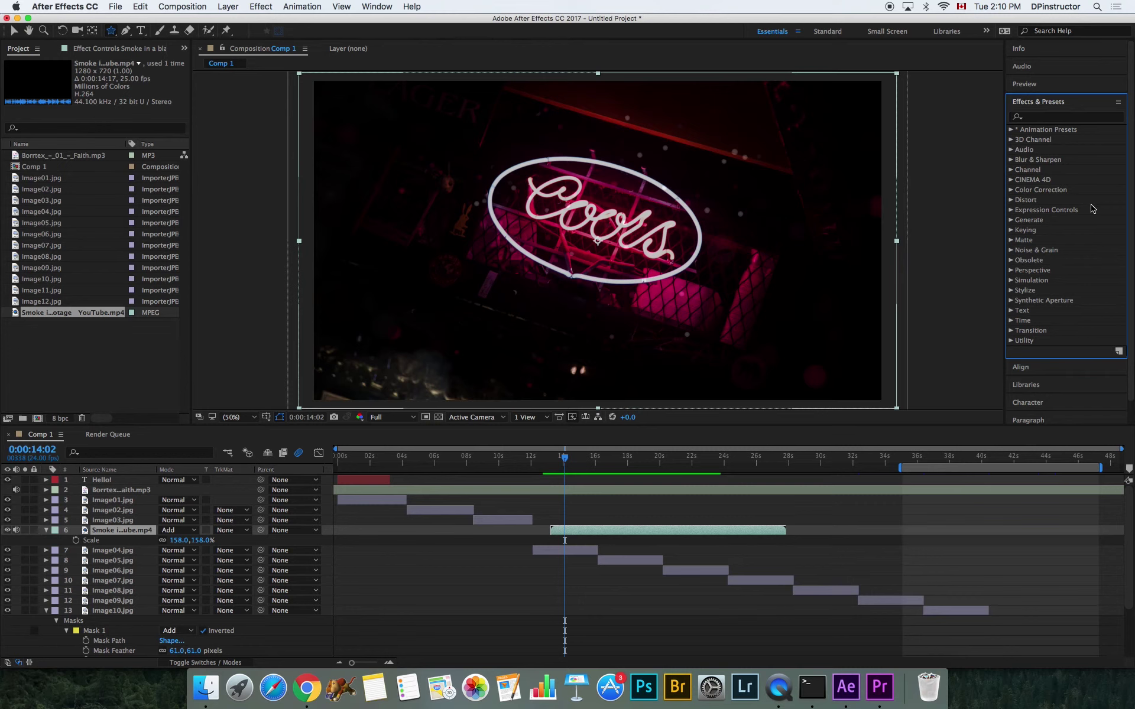
click(1116, 102)
click(1116, 103)
click(1117, 104)
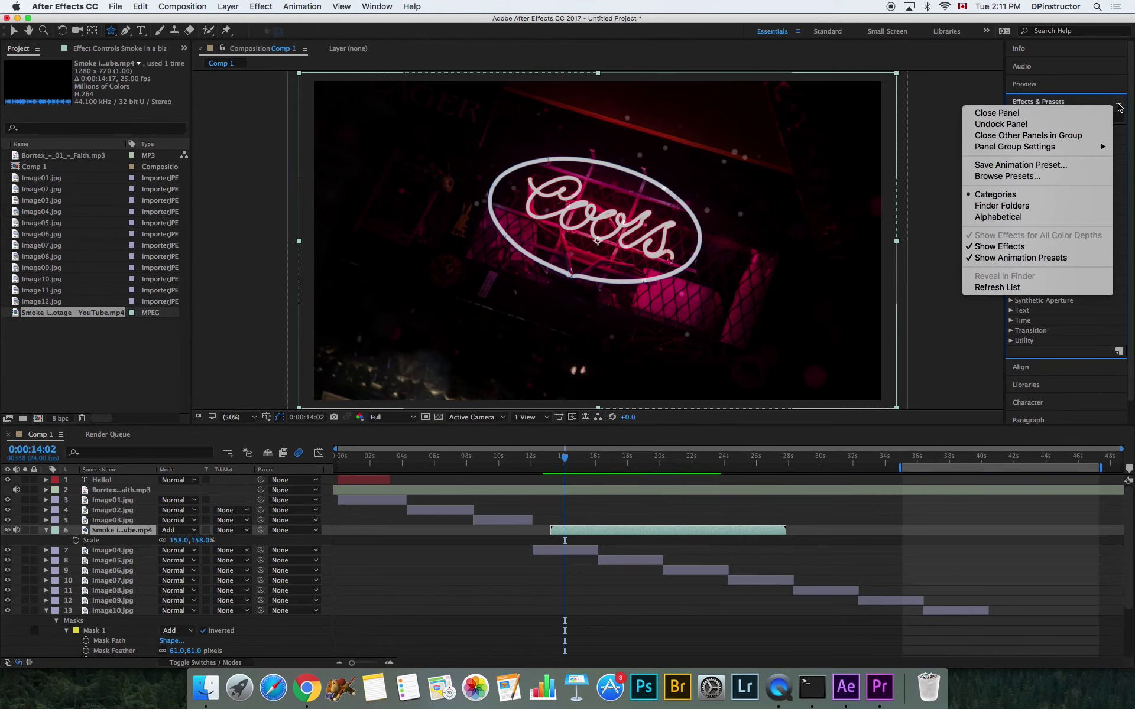
click(1016, 177)
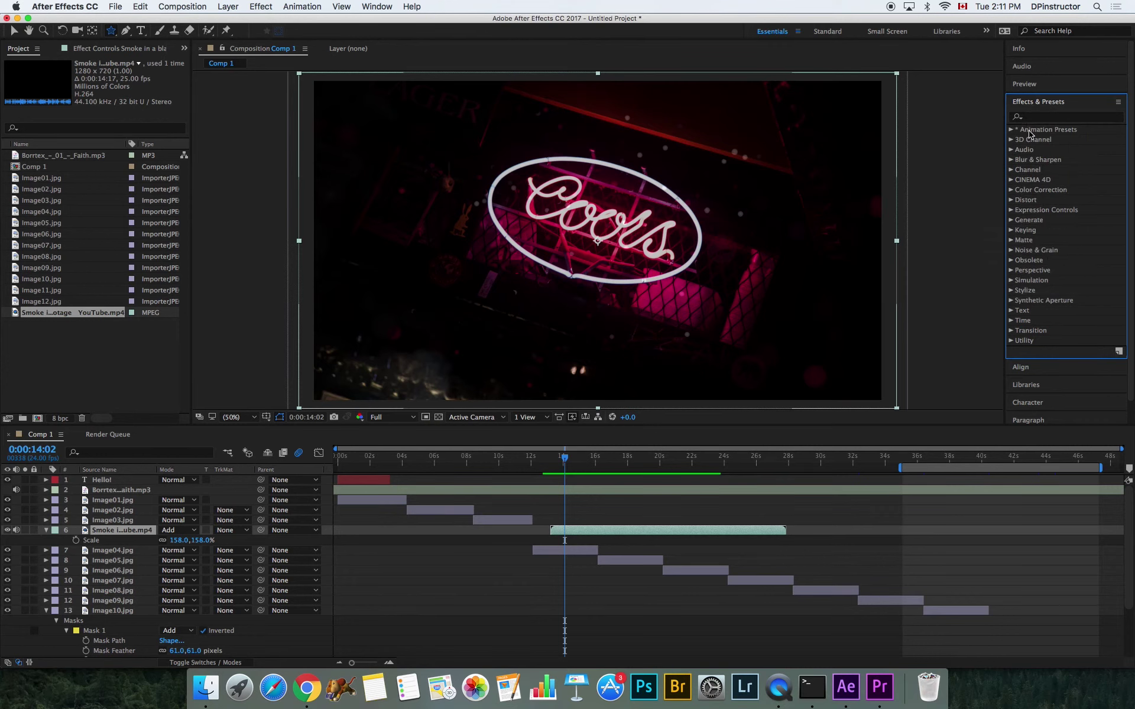
Expand and collapse Animation Presets, then choose Browse Presets to launch Bridge
click(1011, 130)
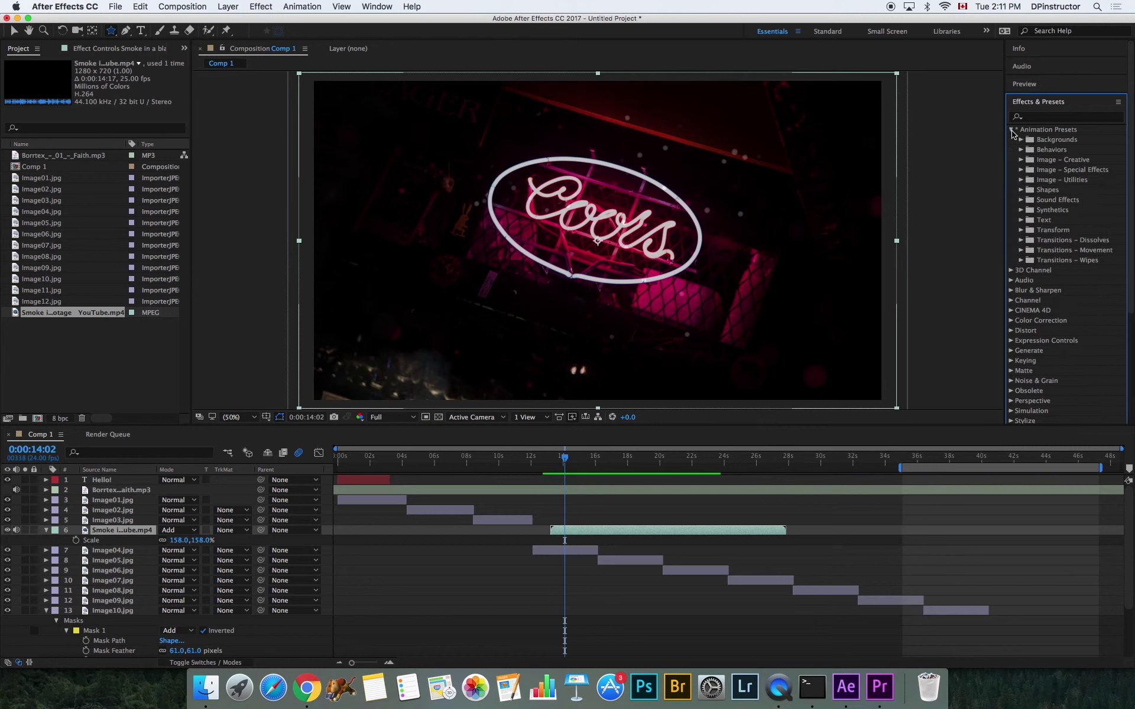
click(1011, 130)
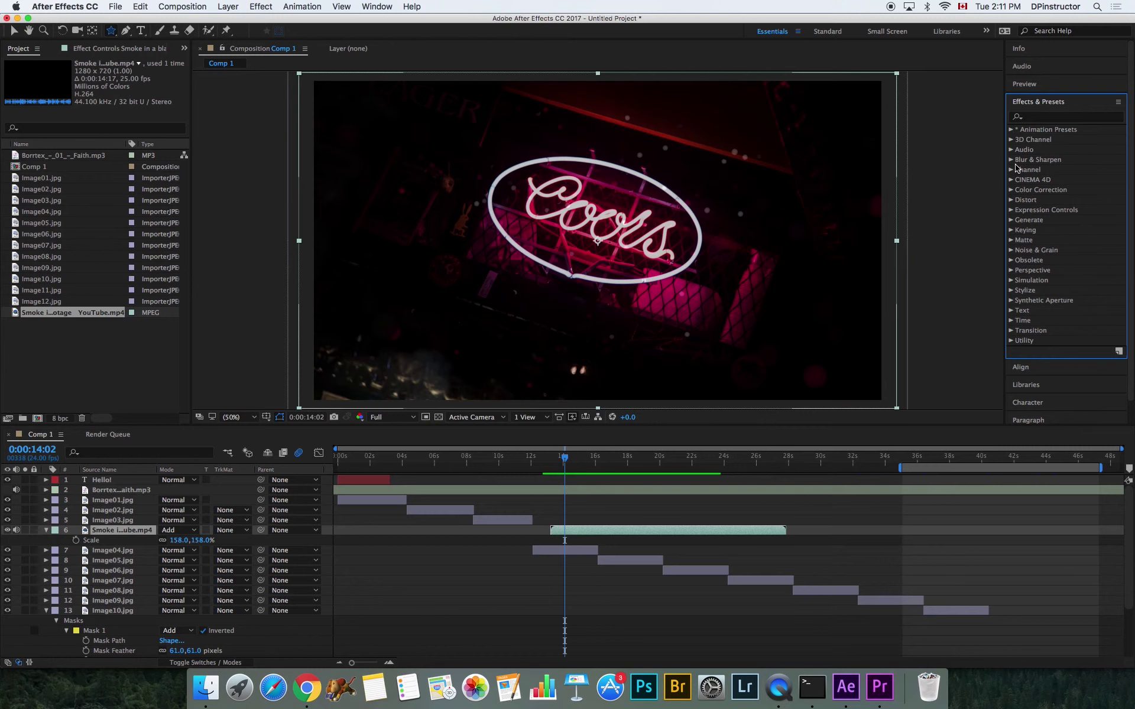
click(1011, 130)
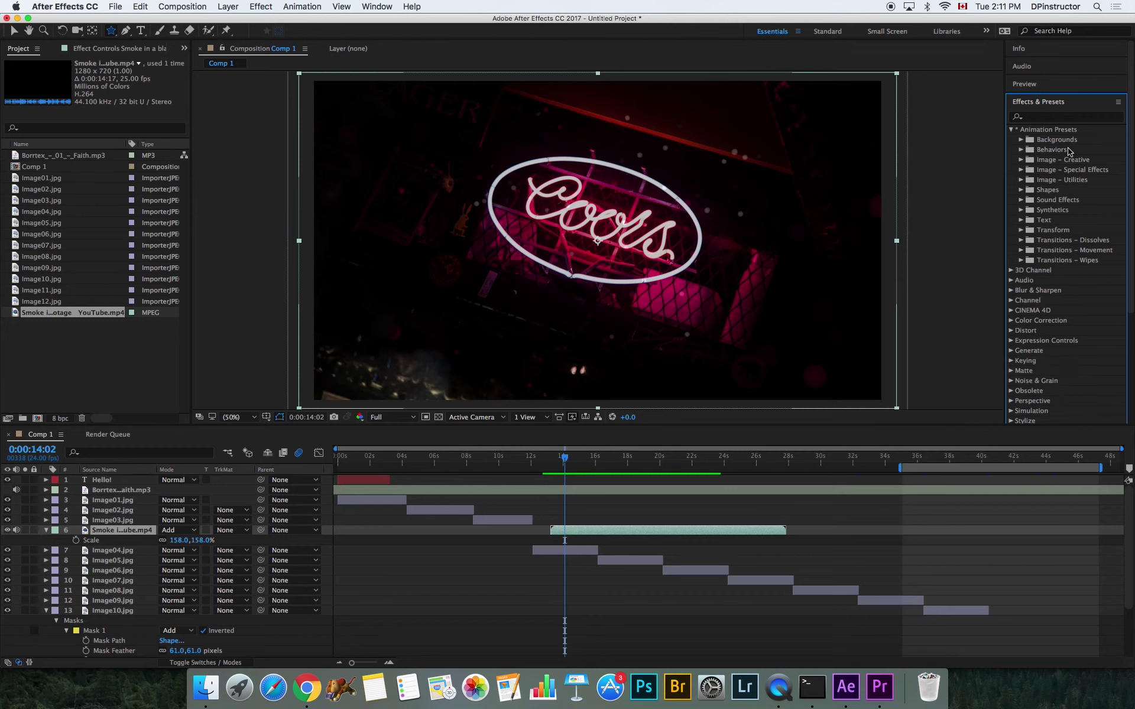
click(1011, 130)
click(1120, 103)
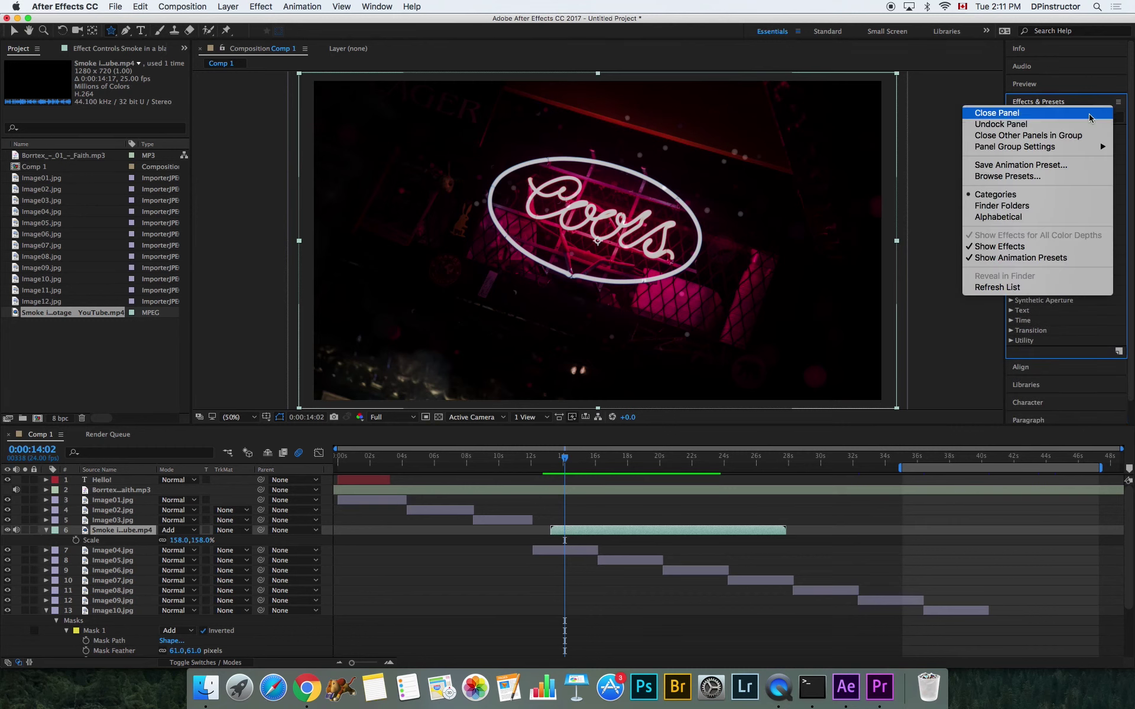
click(998, 177)
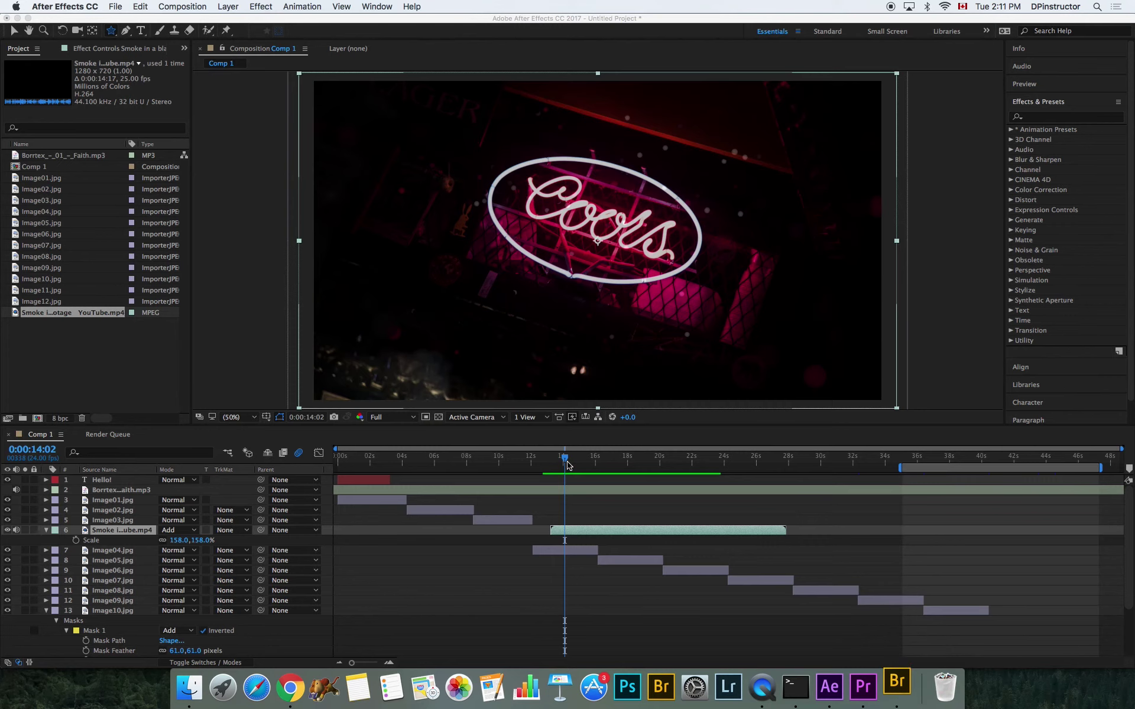
Return the composition to its start and dismiss both Bridge startup script errors
click(339, 458)
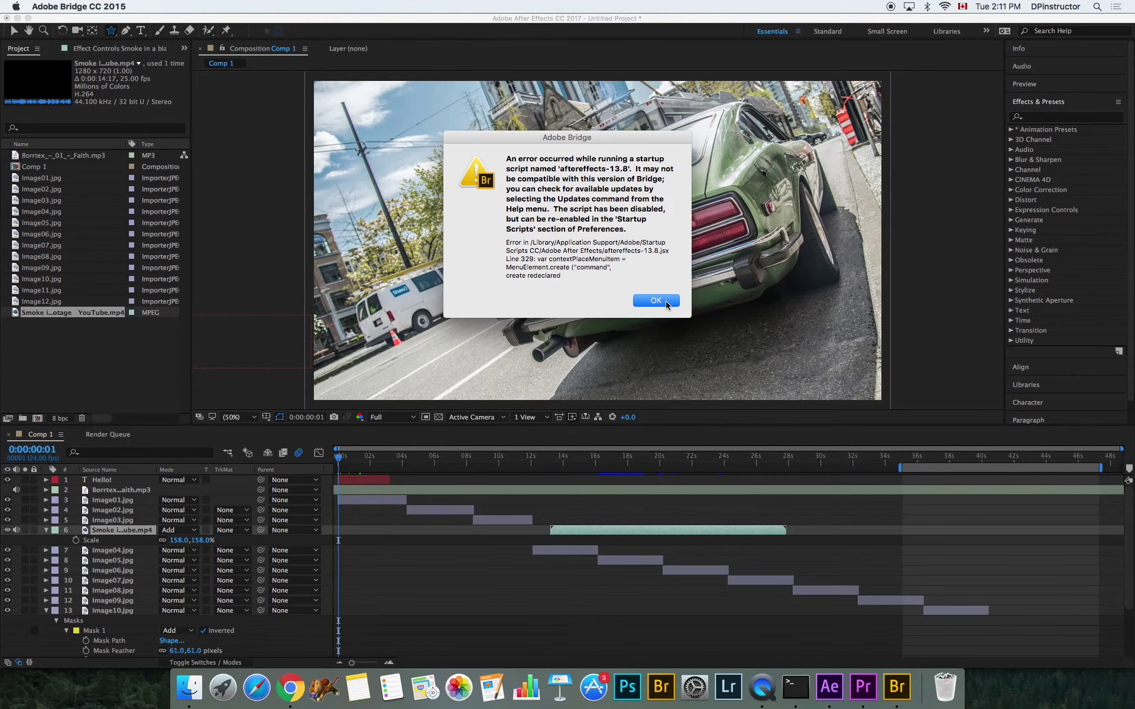
click(666, 304)
click(558, 350)
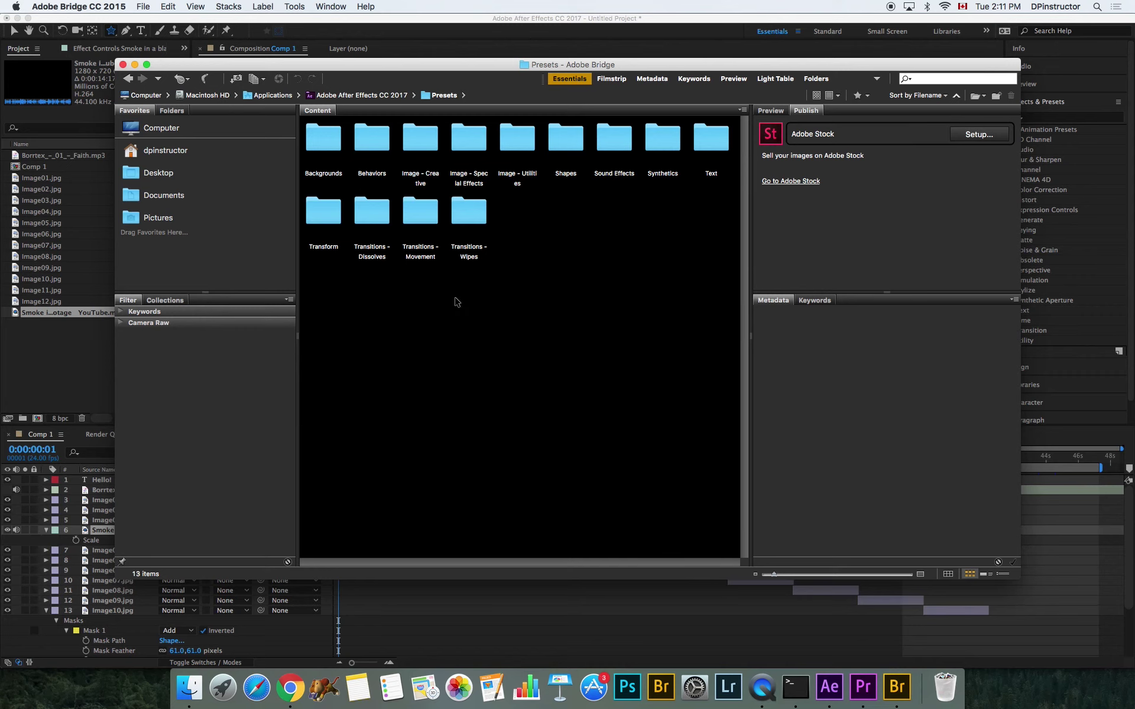
Preview the Behaviors presets Scale Bounce and Rotate Over Time, then return to After Effects
double_click(374, 144)
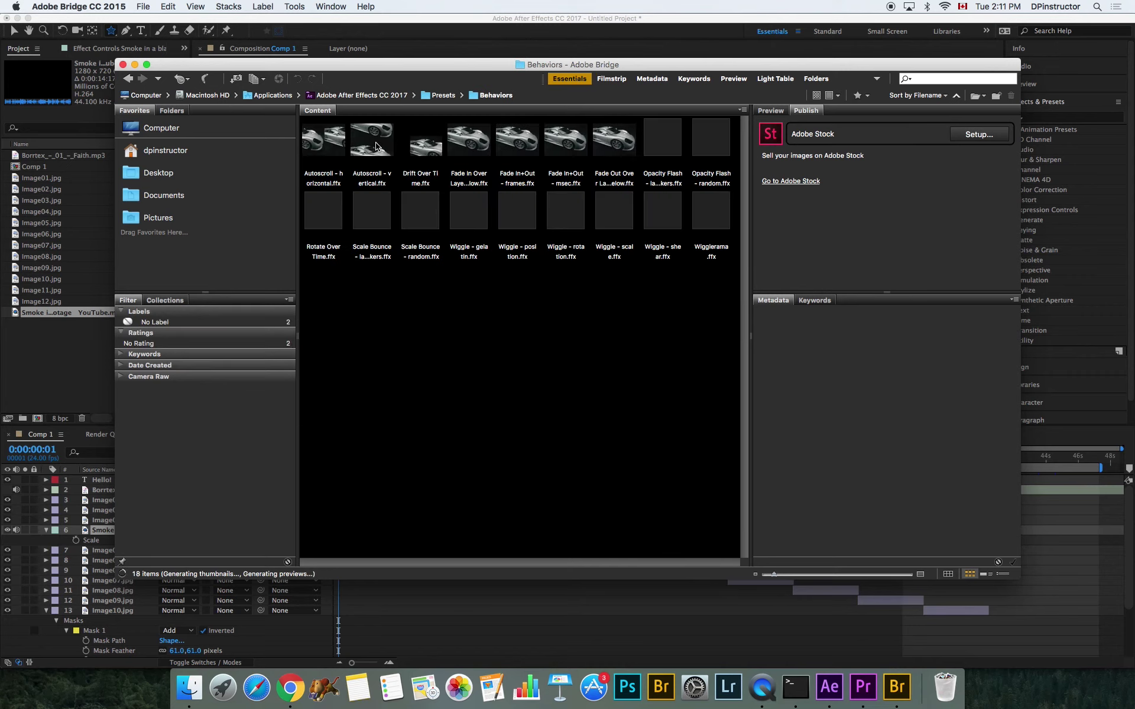
click(378, 225)
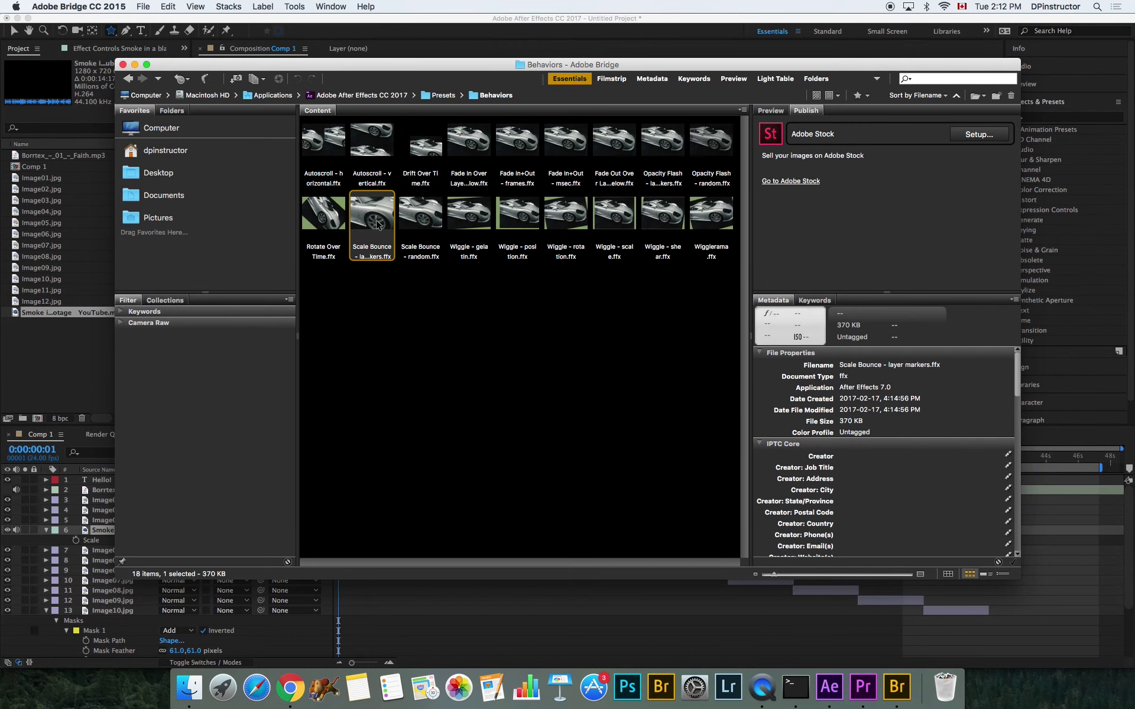
click(771, 112)
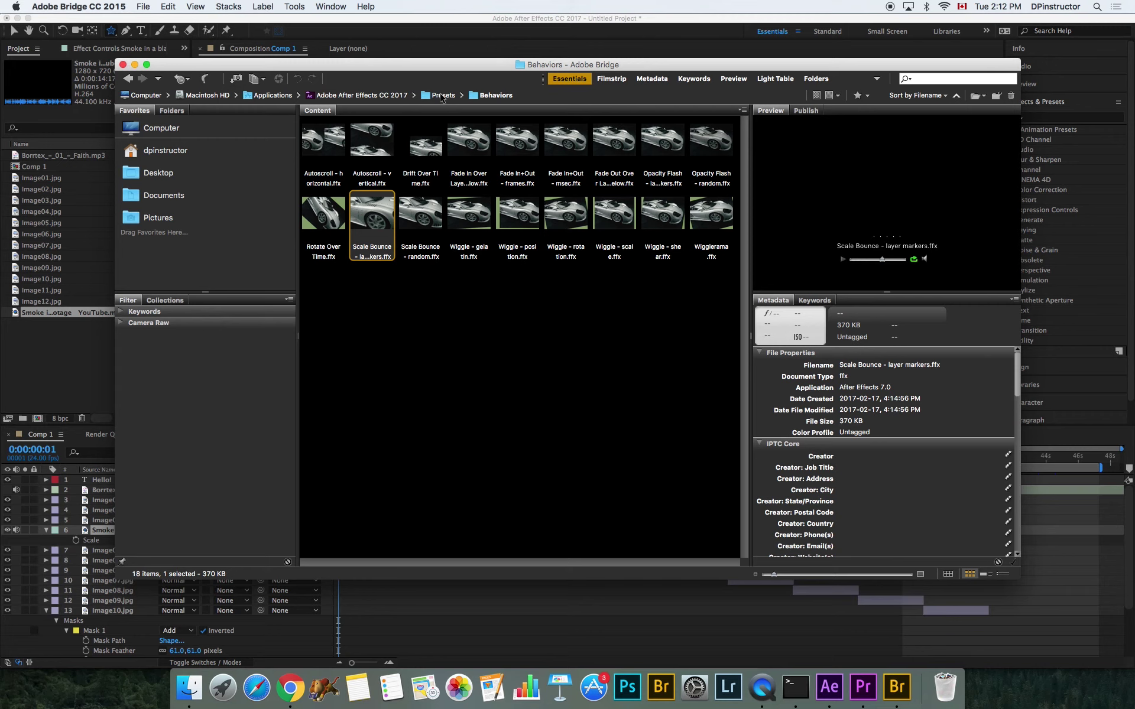
key(Left)
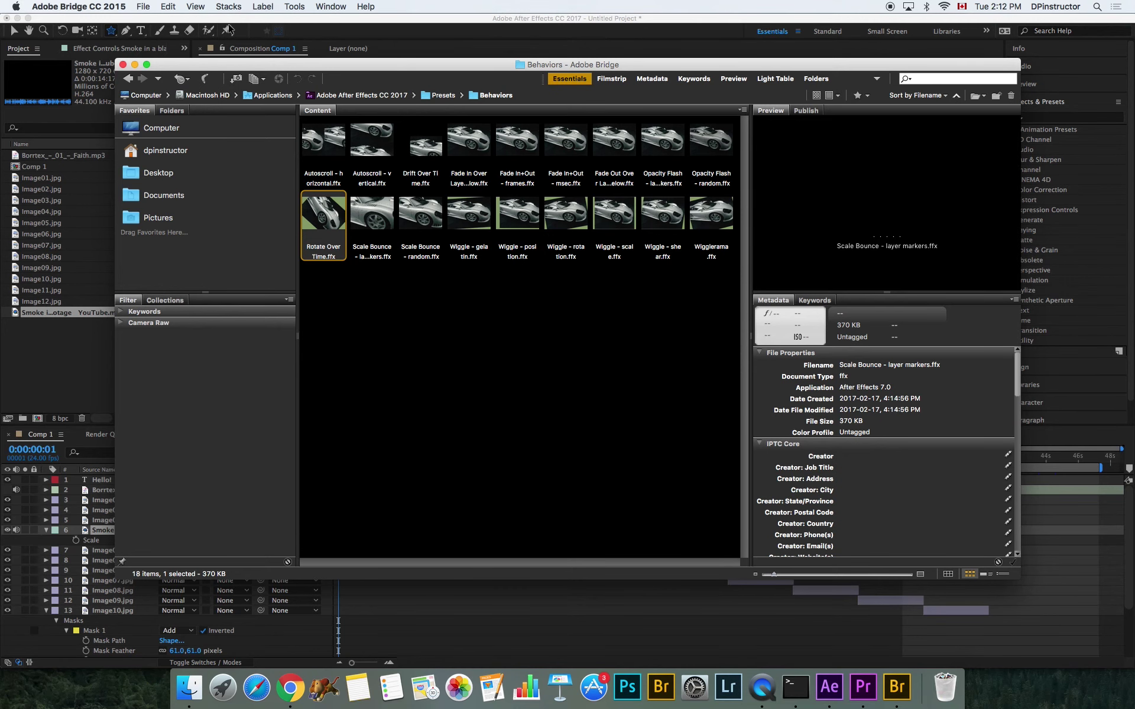
click(480, 23)
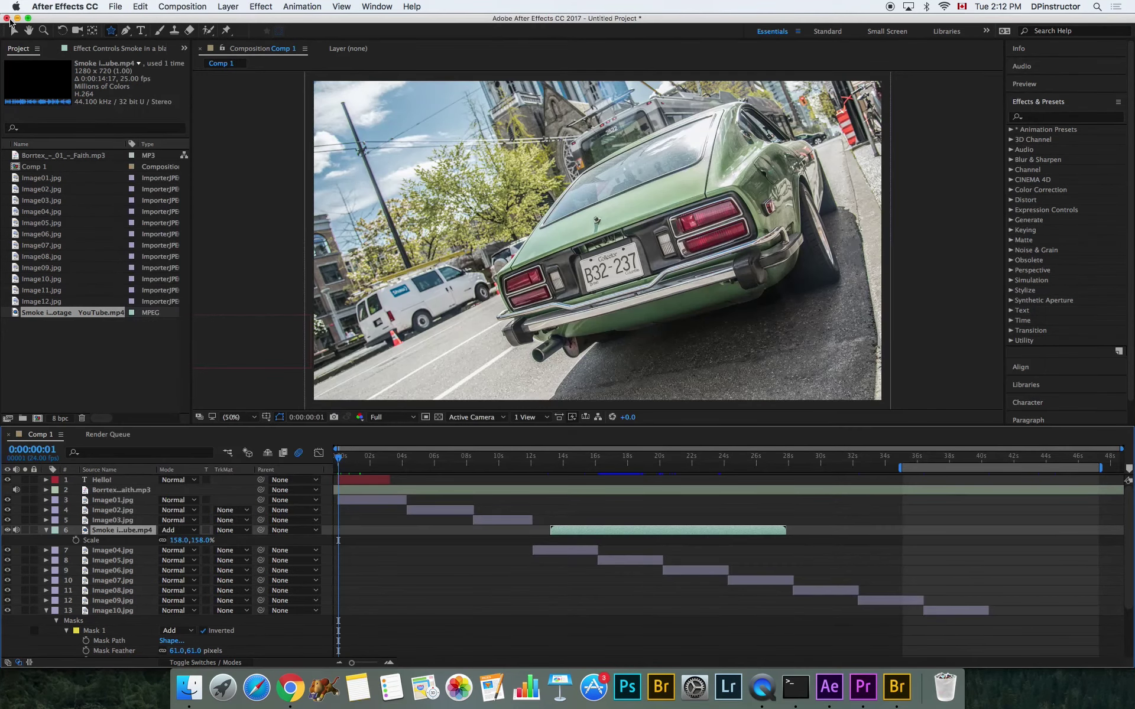
Add Comp 1 to the Render Queue
click(115, 6)
mouse_move(141, 193)
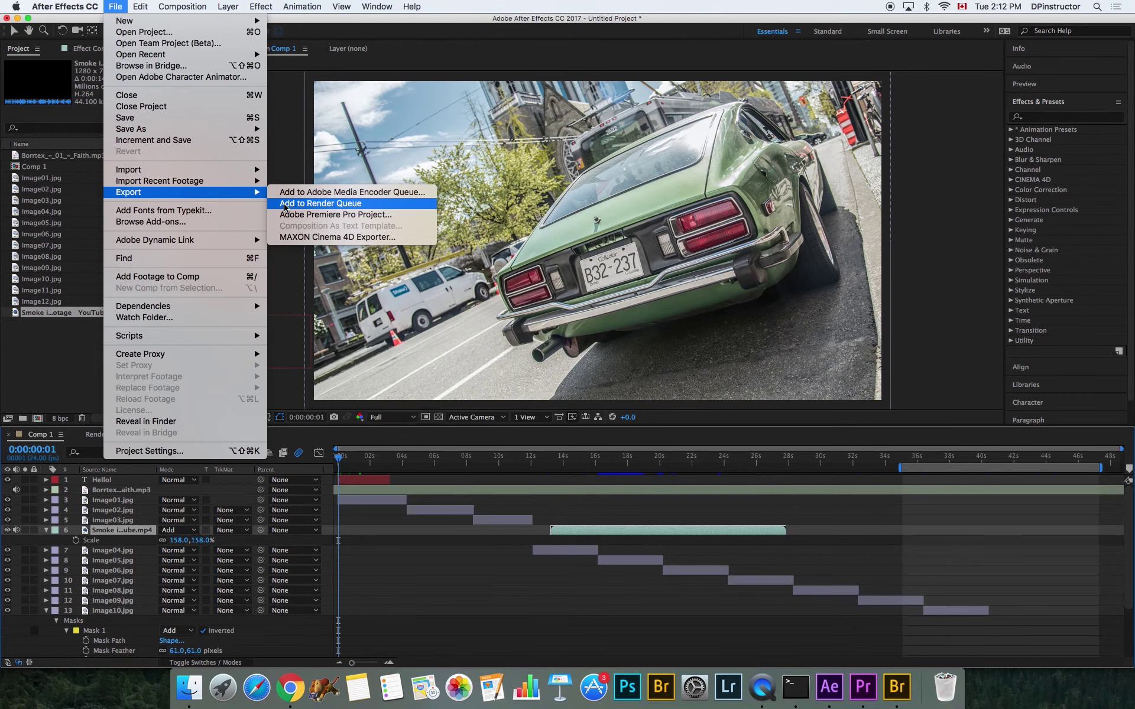
click(340, 204)
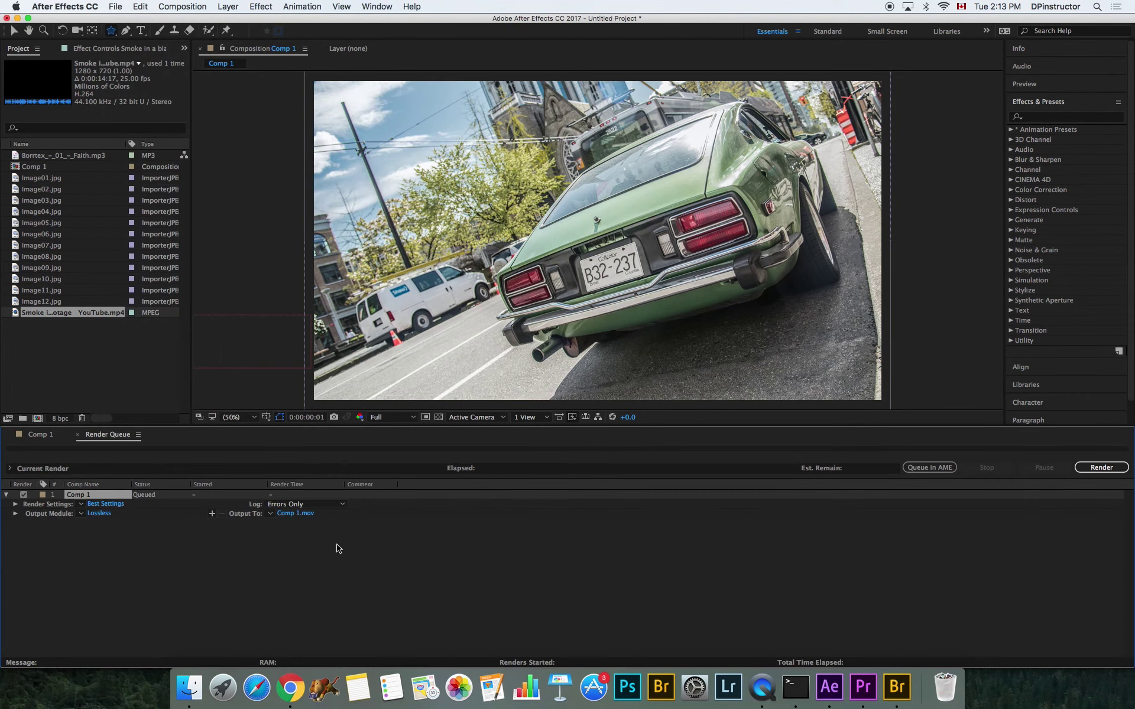
Set the render Time Span to Custom, from 0:00:00:00 to 0:00:08:13
click(107, 505)
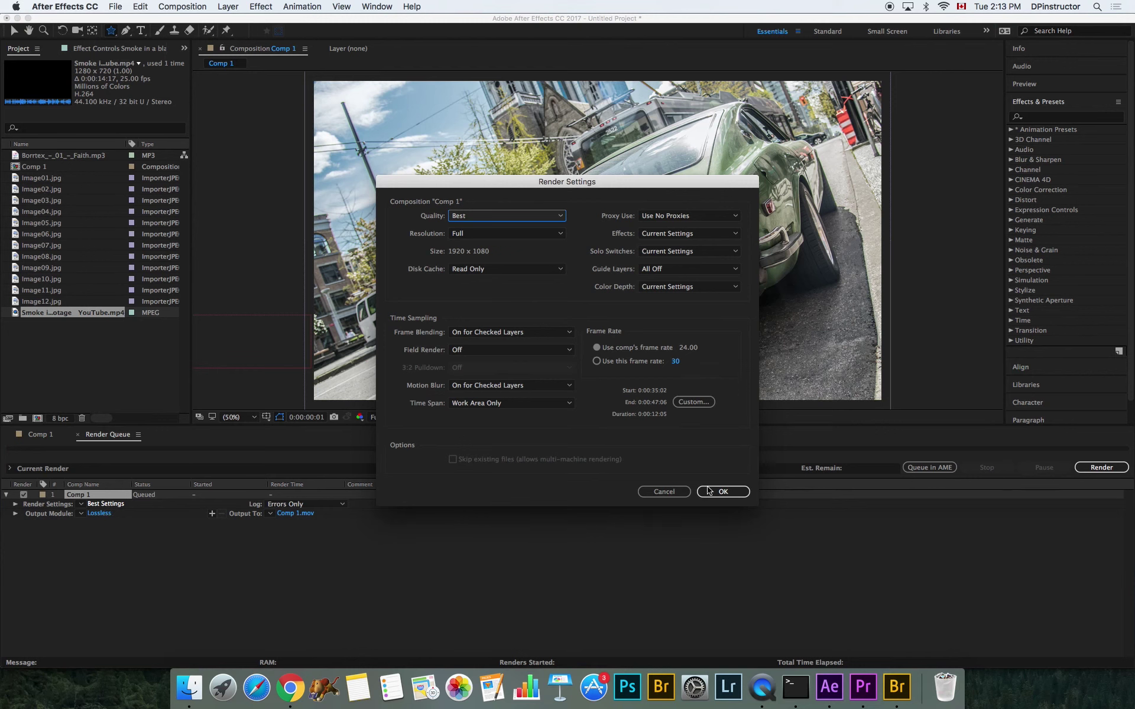
click(669, 495)
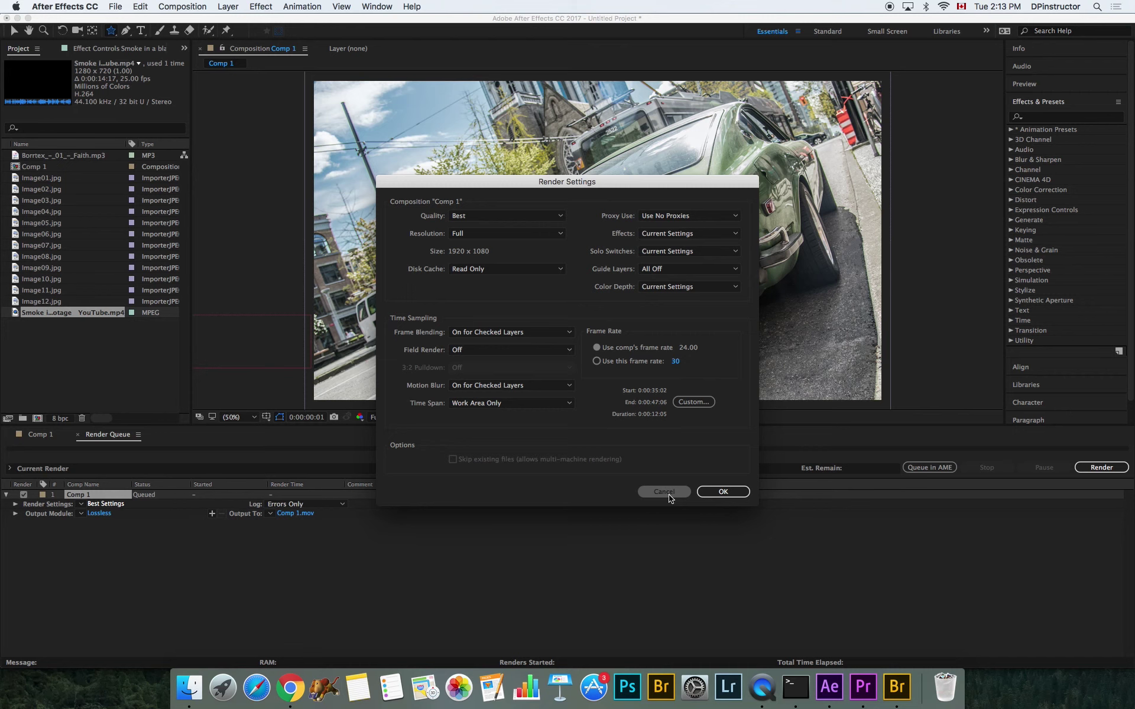
click(510, 406)
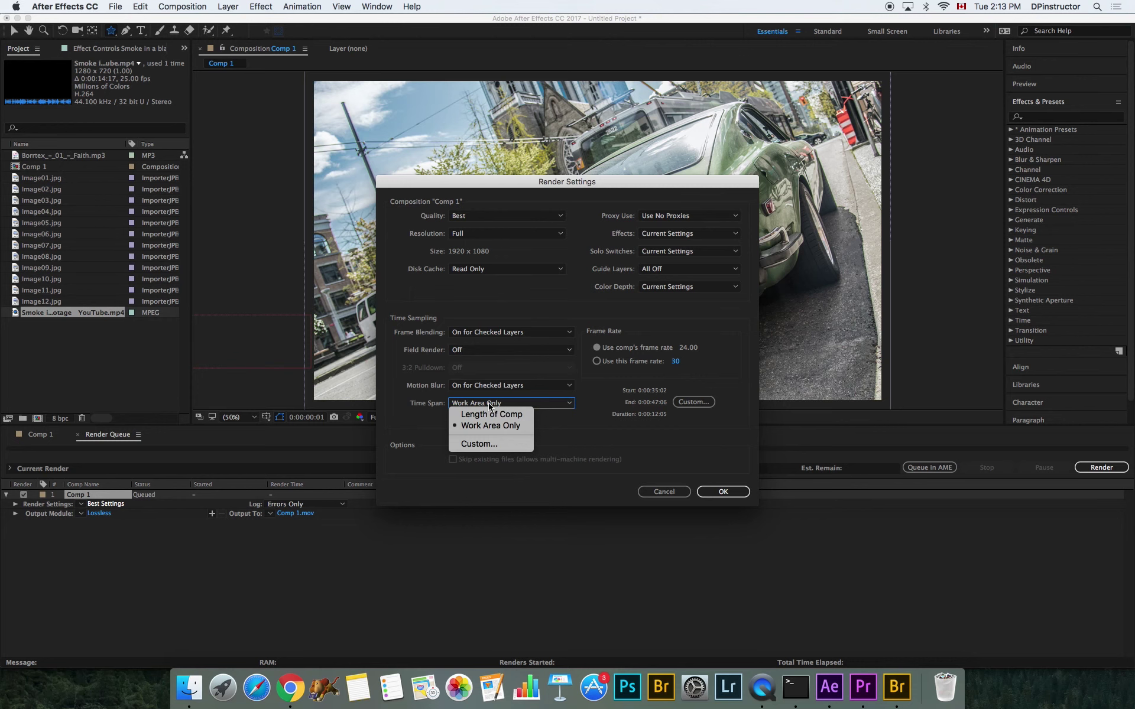
click(479, 444)
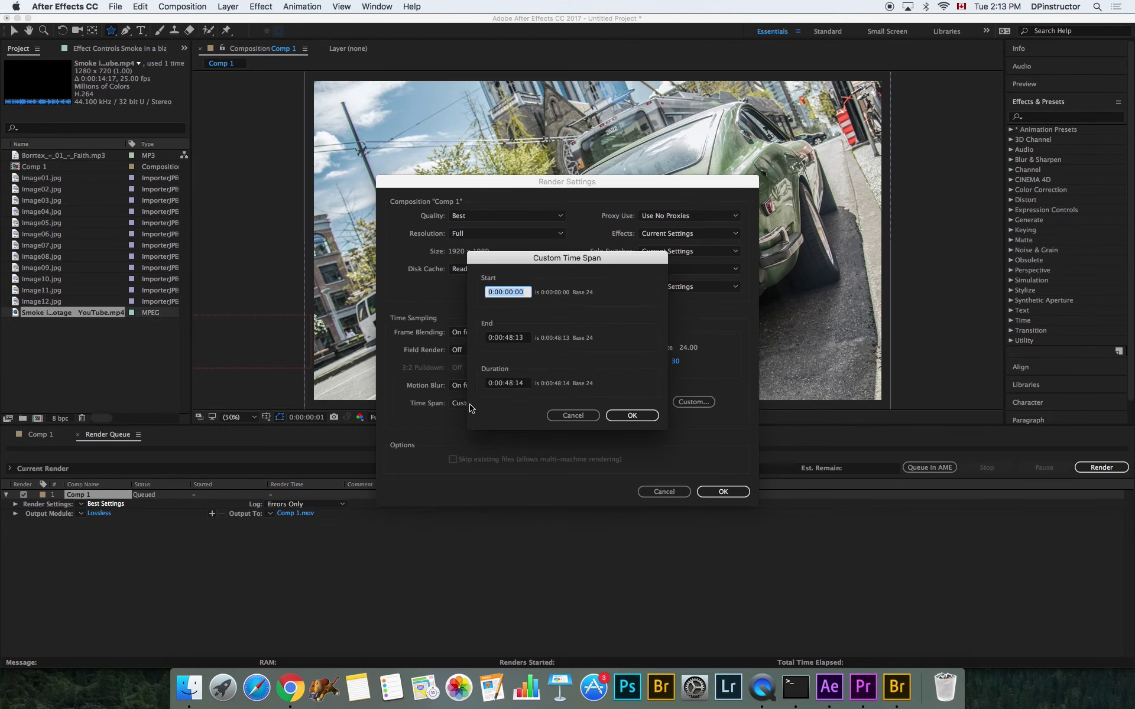
click(508, 338)
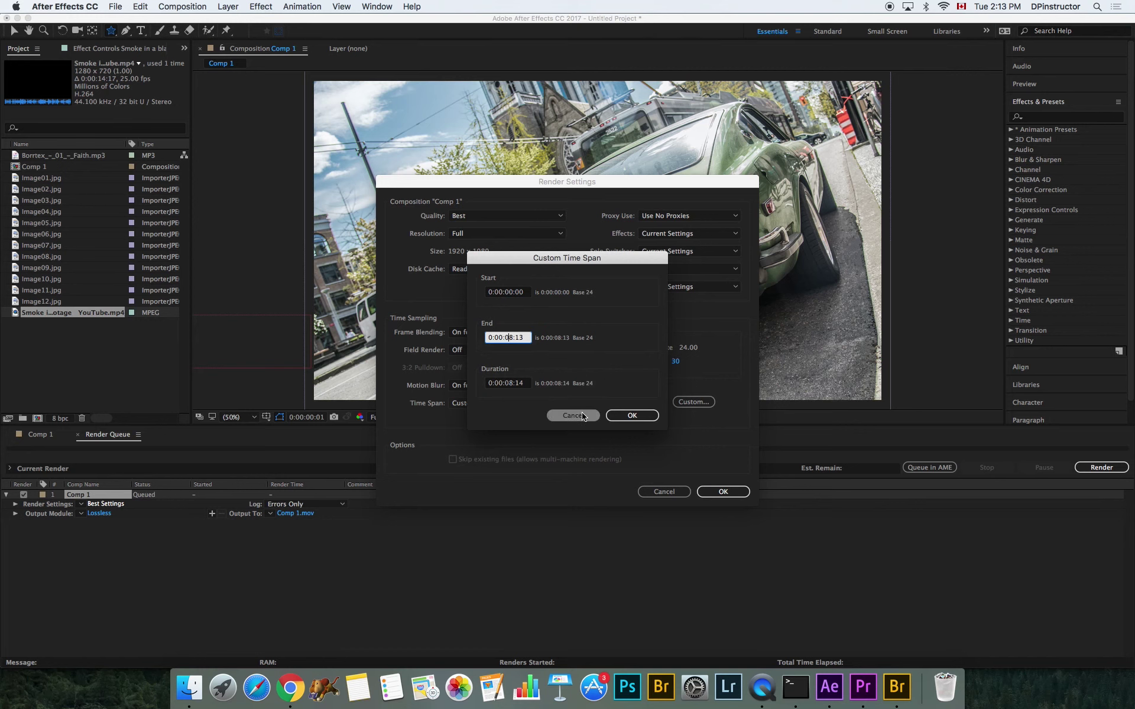
click(636, 418)
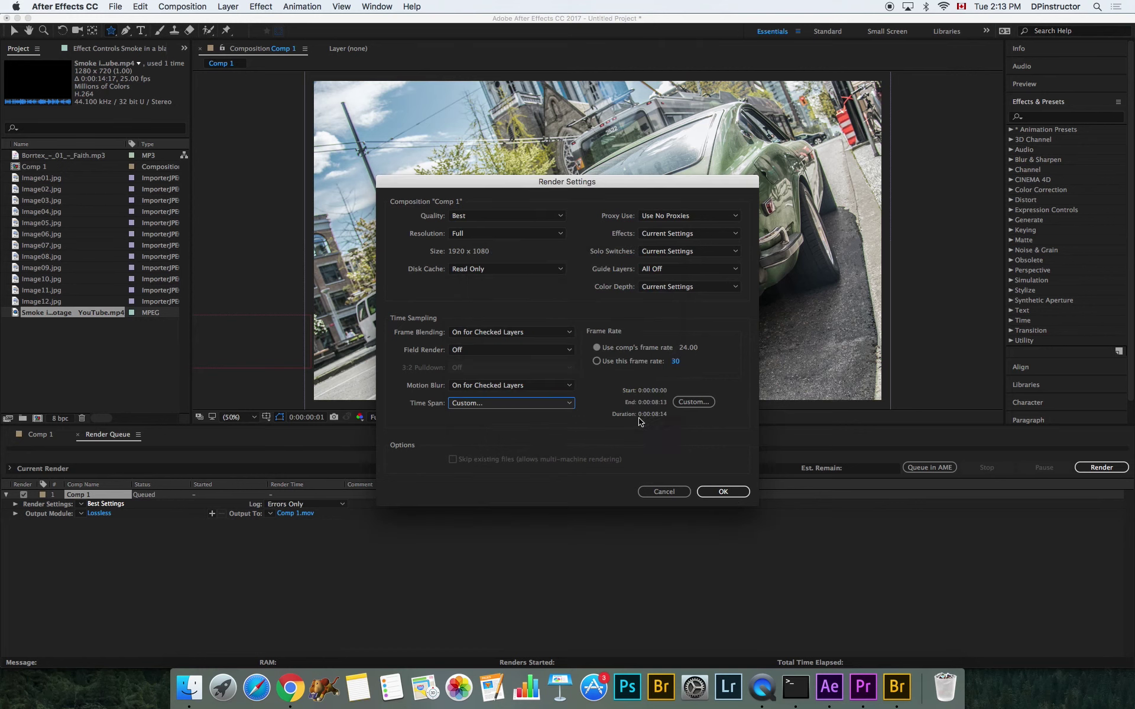
click(732, 498)
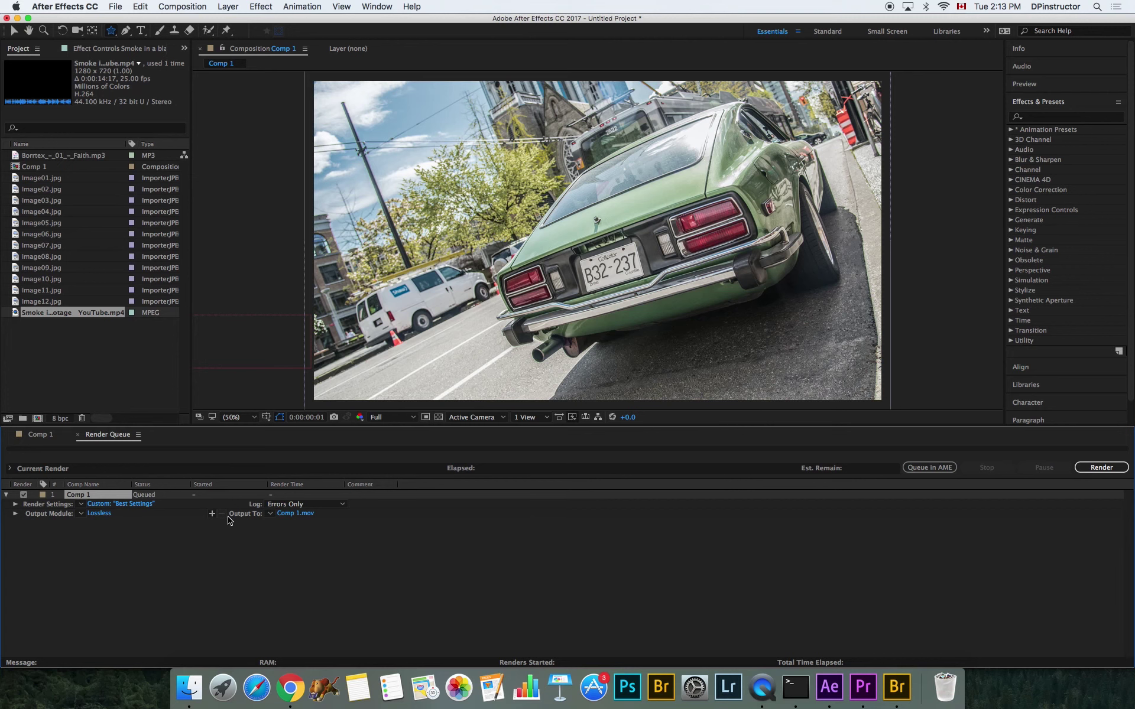
Name the render output AmazingSlidein10seconds.mov in QuickTime format and save it
click(300, 515)
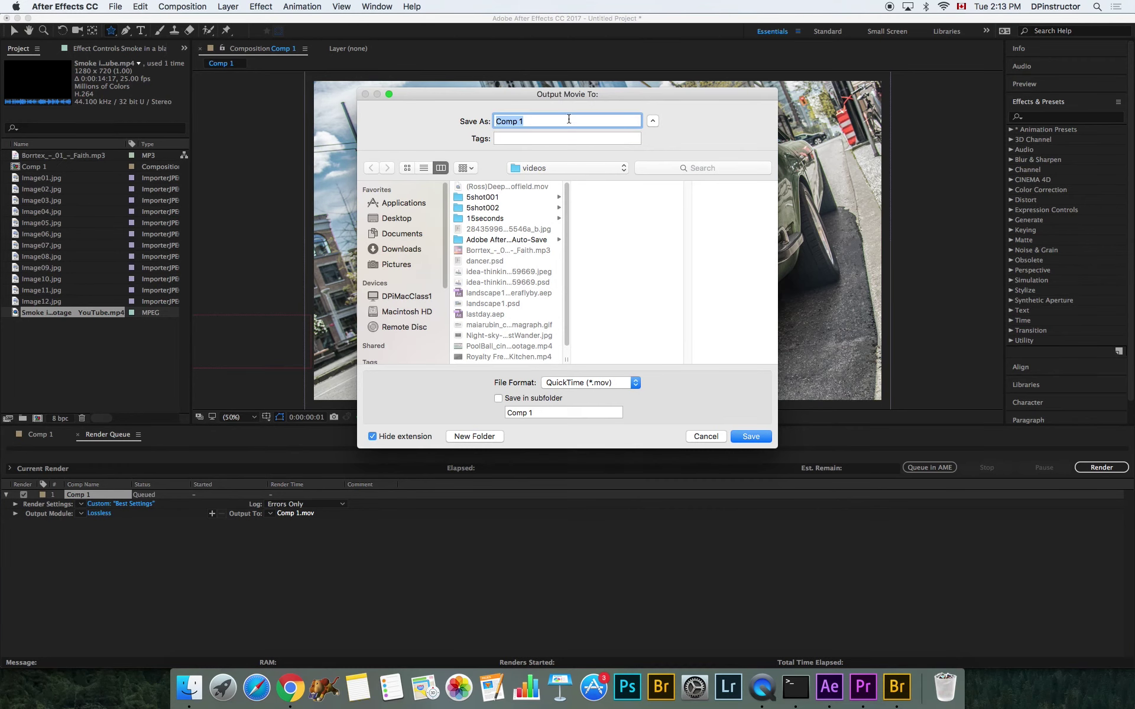
text(Ama)
key(BackSpace)
click(596, 382)
click(597, 387)
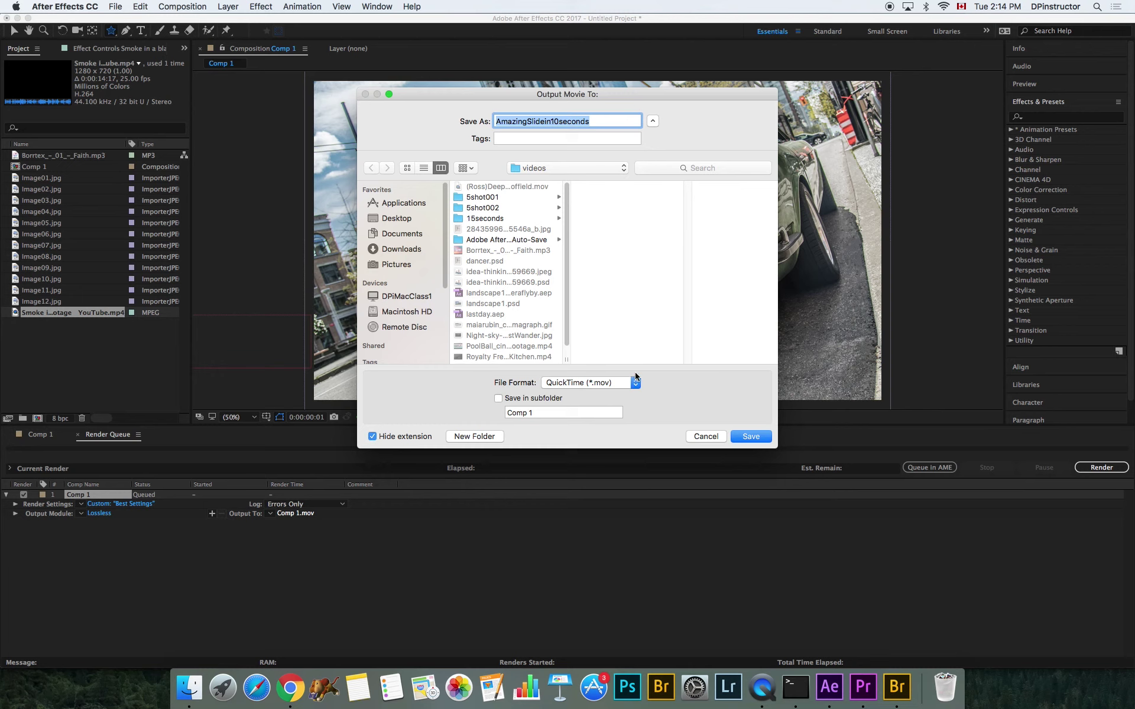
click(750, 437)
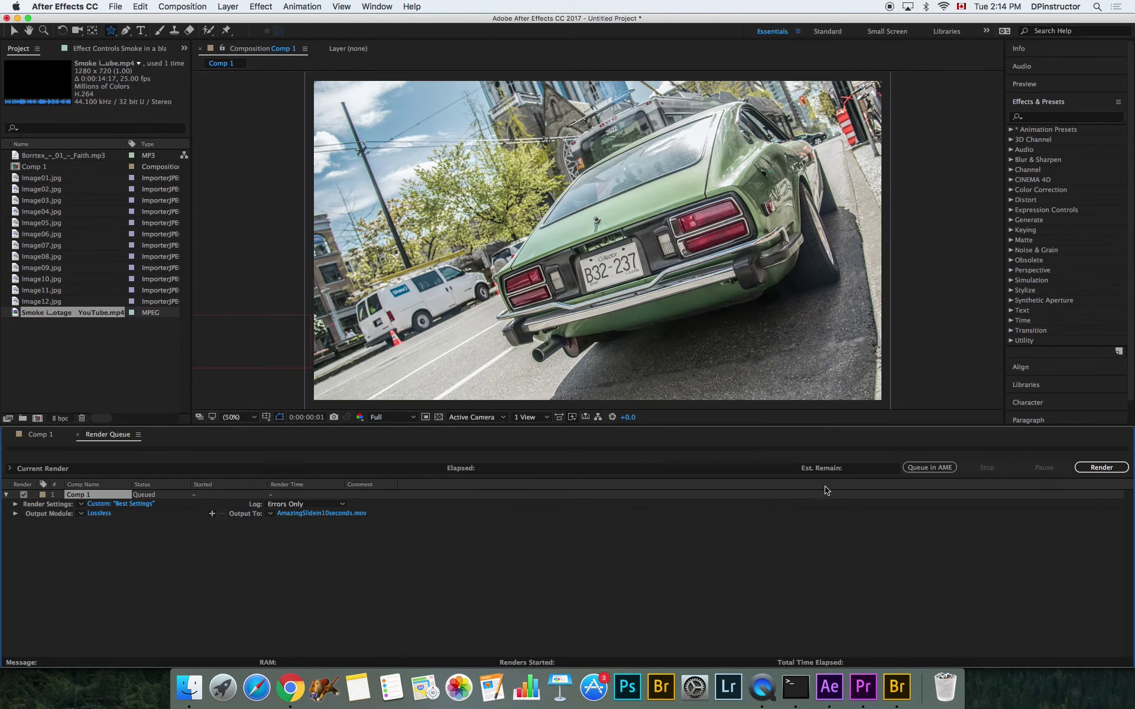
Render Comp 1 to the lossless MOV, then switch to Premiere Pro
click(1111, 468)
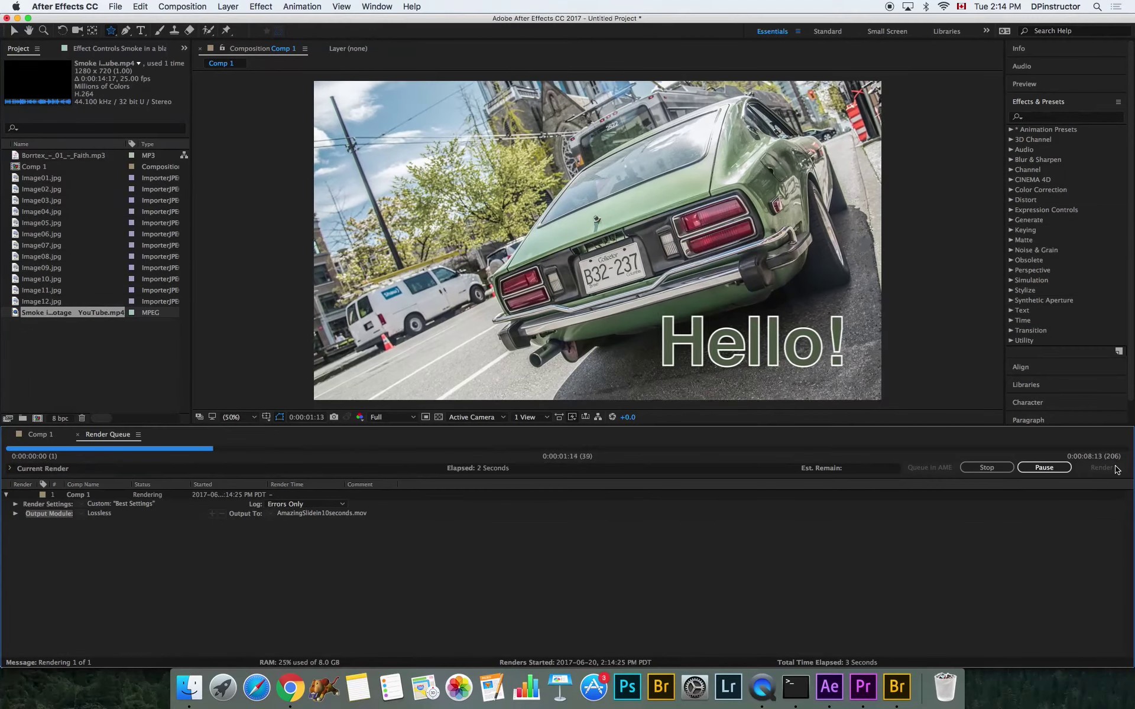
key(super+space)
text(adobe)
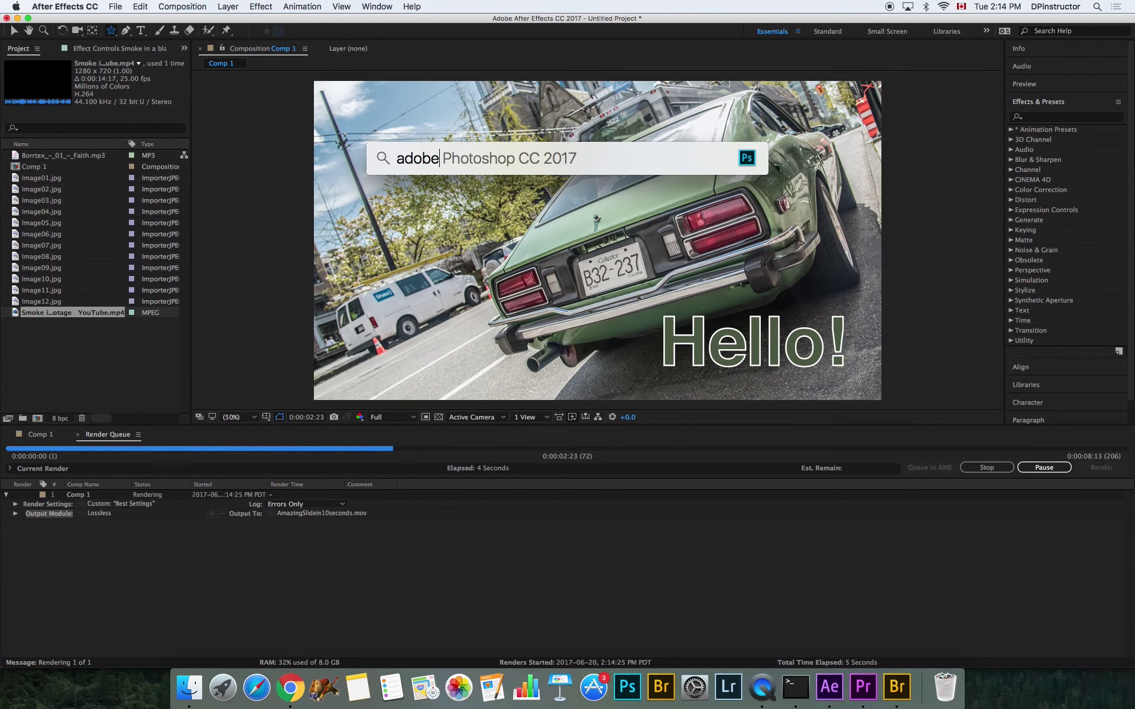
text( media)
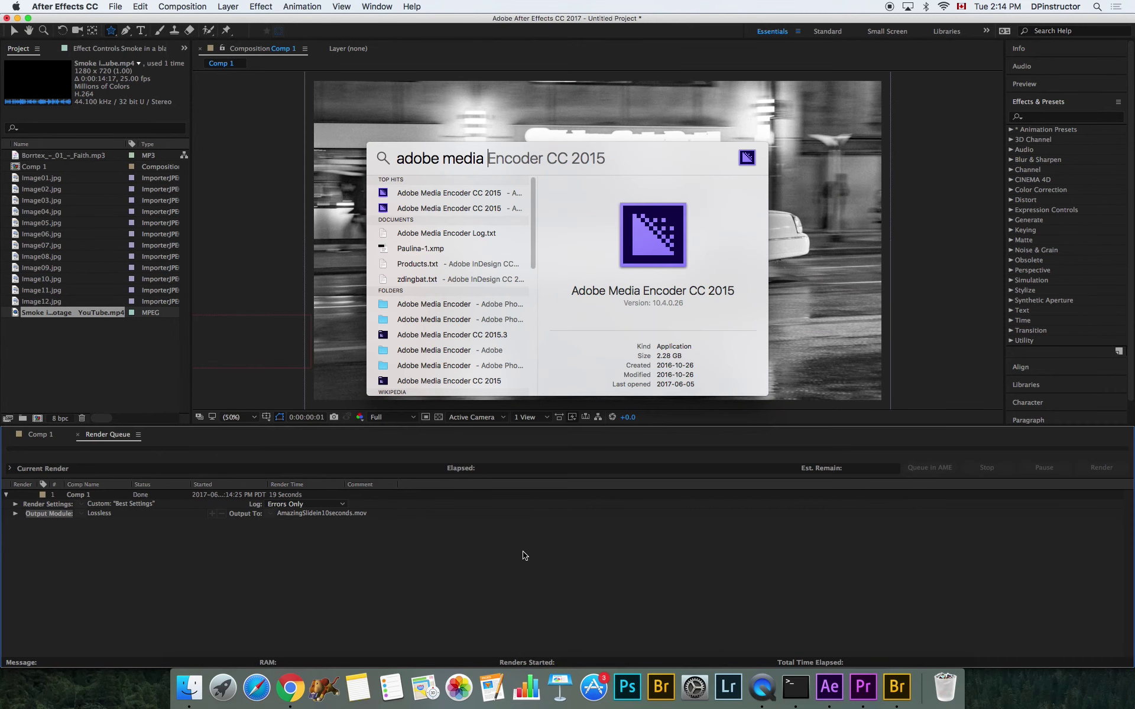
key(Return)
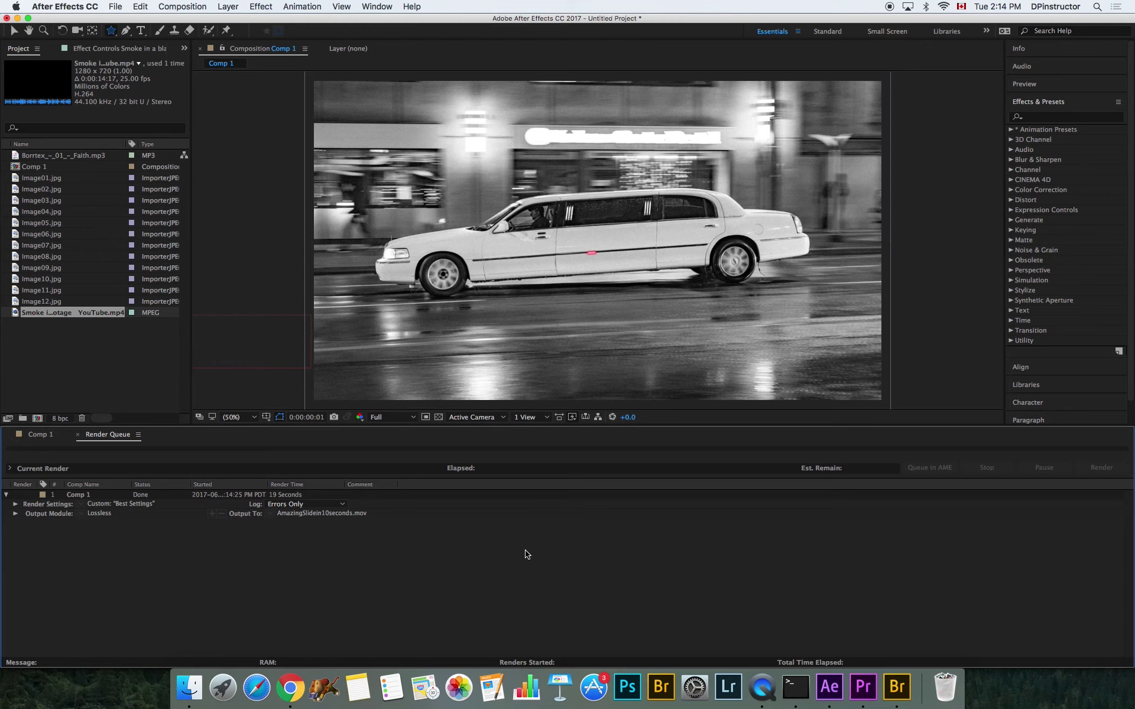
click(867, 695)
Delete the previous clip from the Premiere Pro project
click(88, 497)
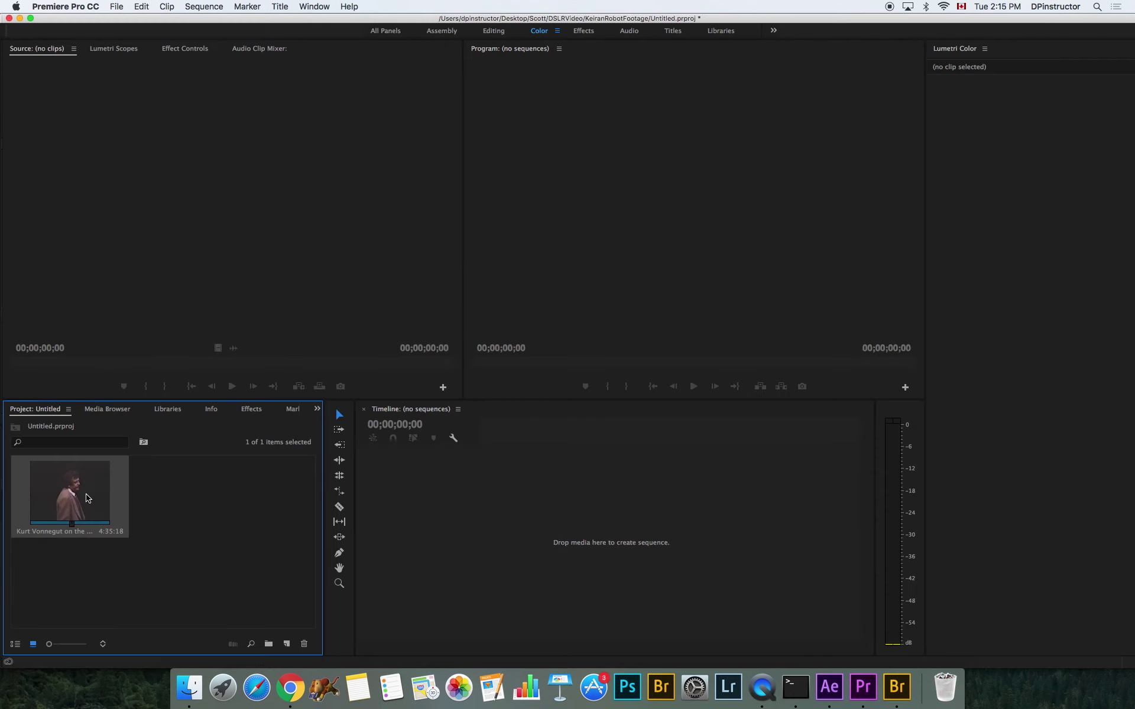
key(Delete)
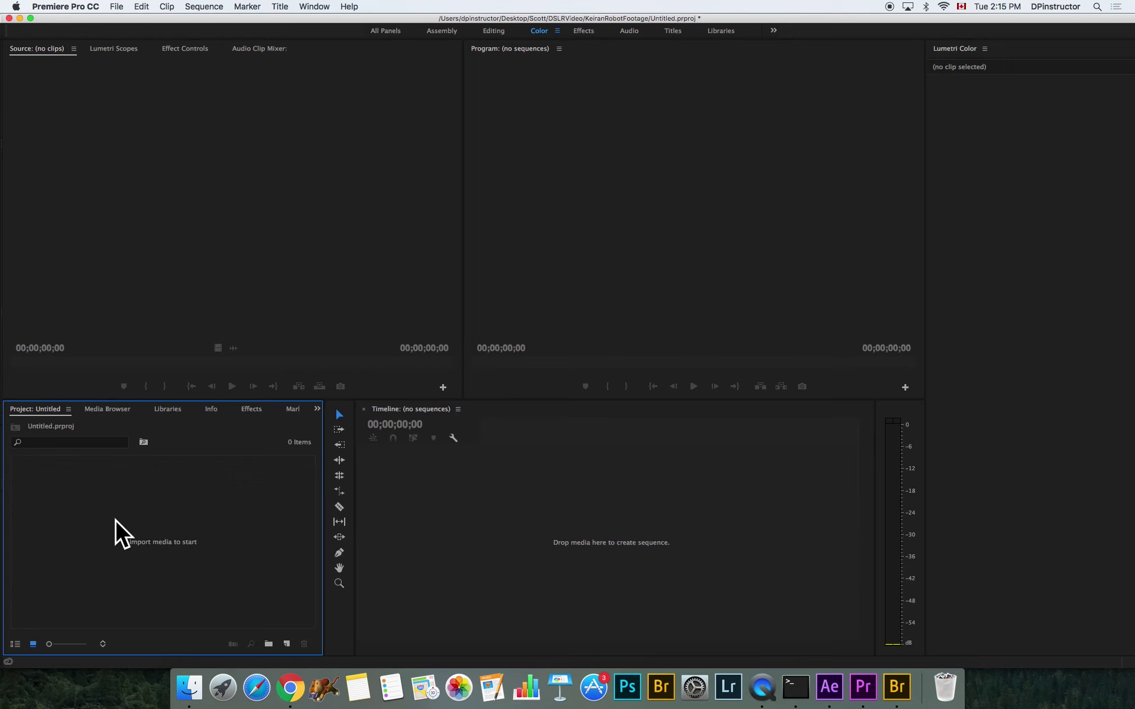
click(121, 7)
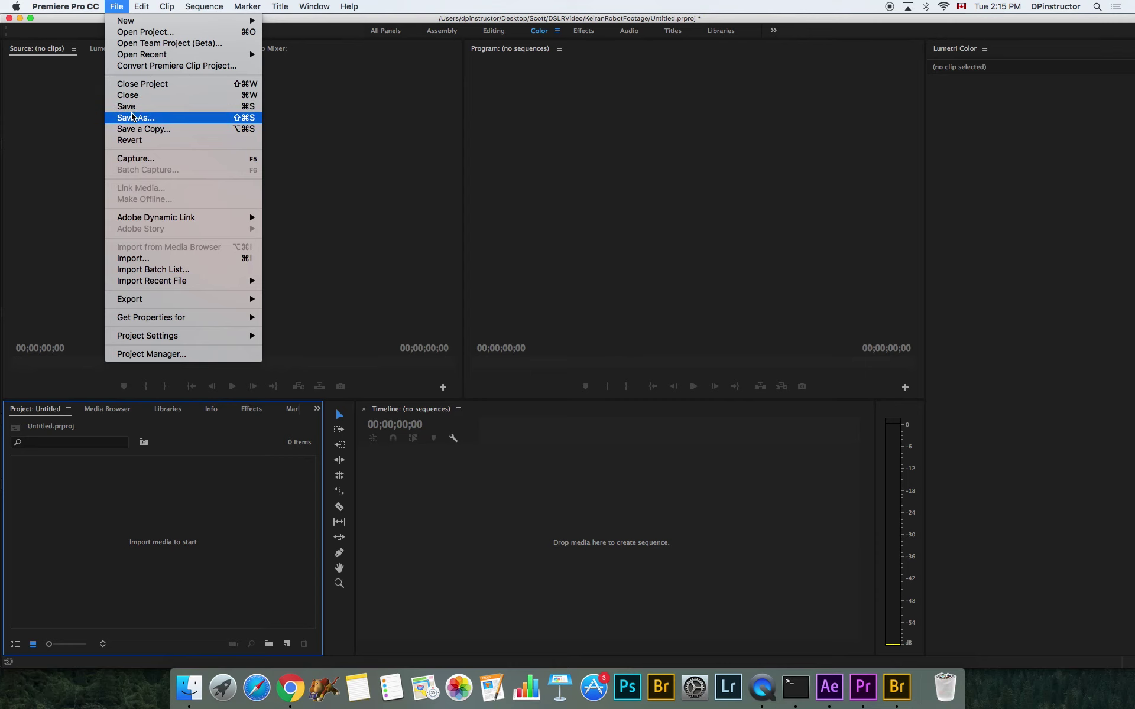
click(43, 126)
click(116, 7)
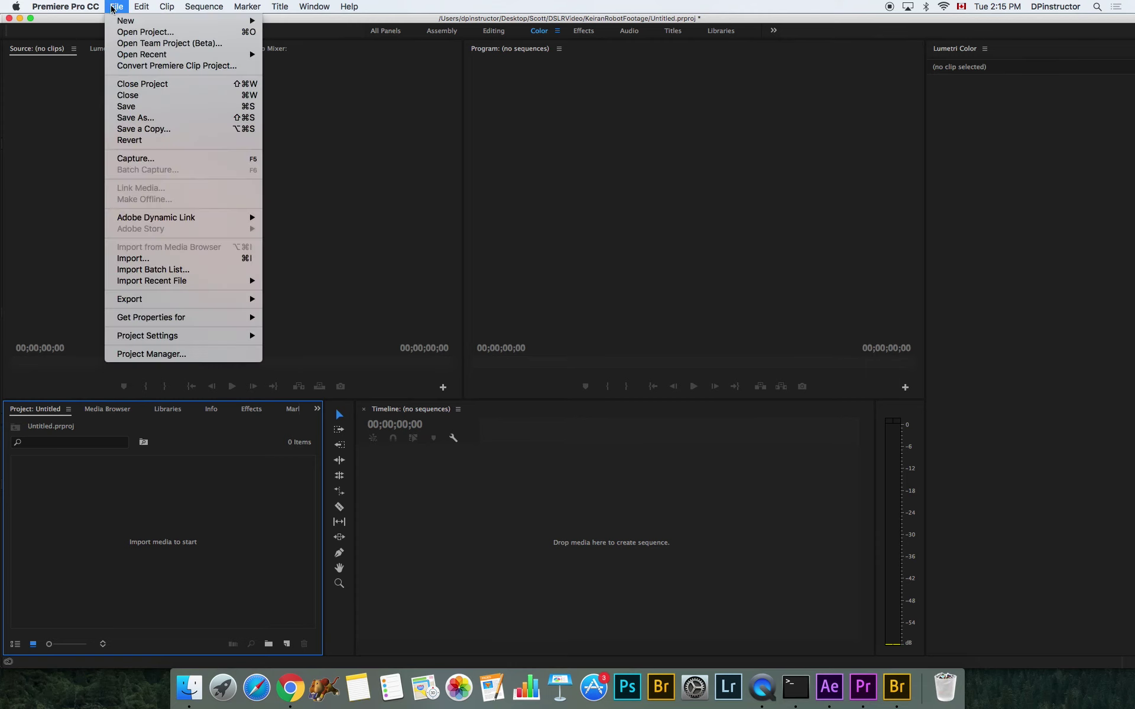
mouse_move(124, 23)
Import AmazingSlidein10seconds.mov from Scott's videos folder
click(139, 263)
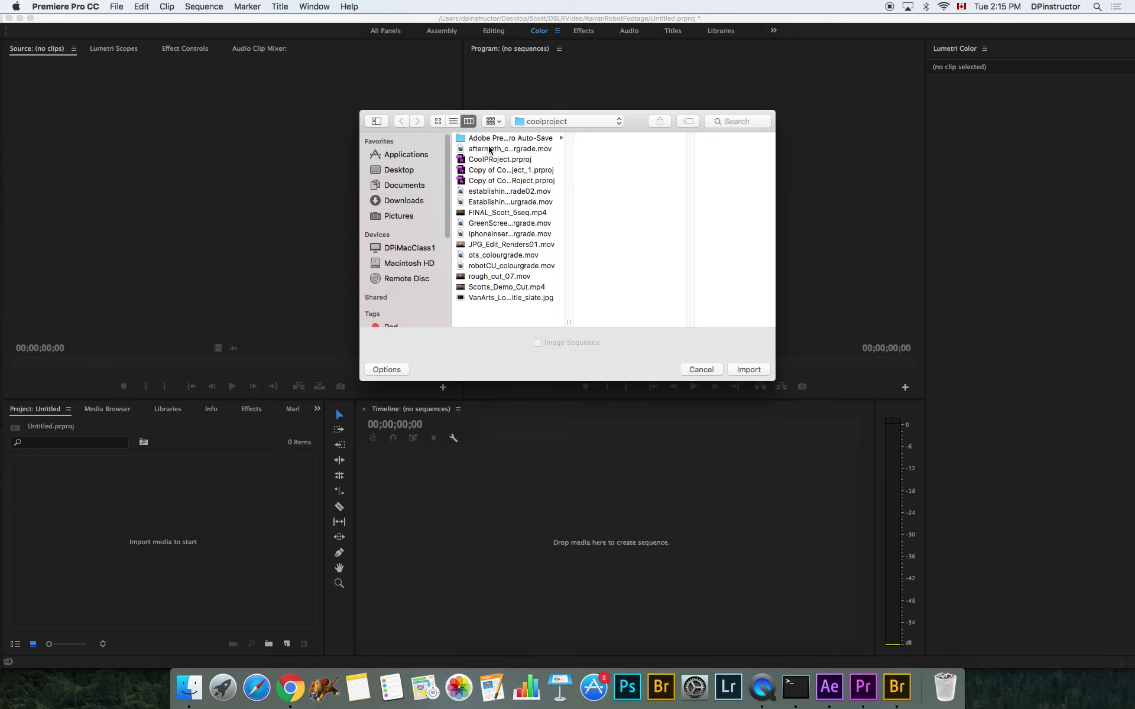
click(609, 123)
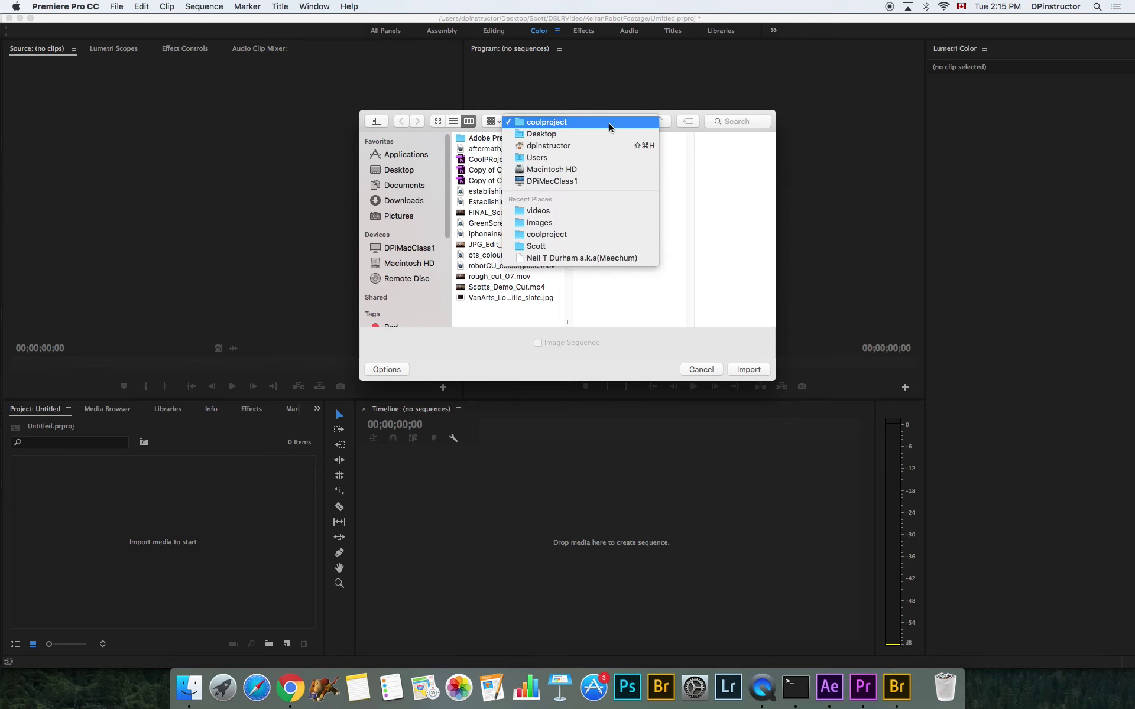
click(570, 246)
scroll(486, 312, down, 10)
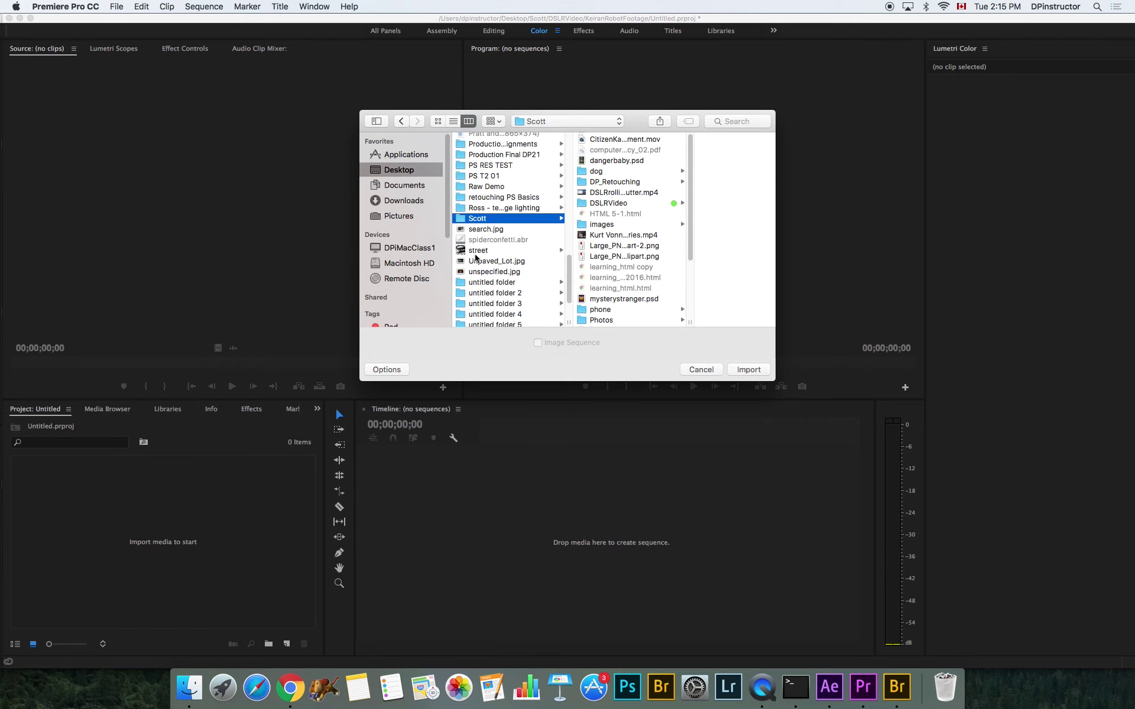
scroll(593, 270, down, 5)
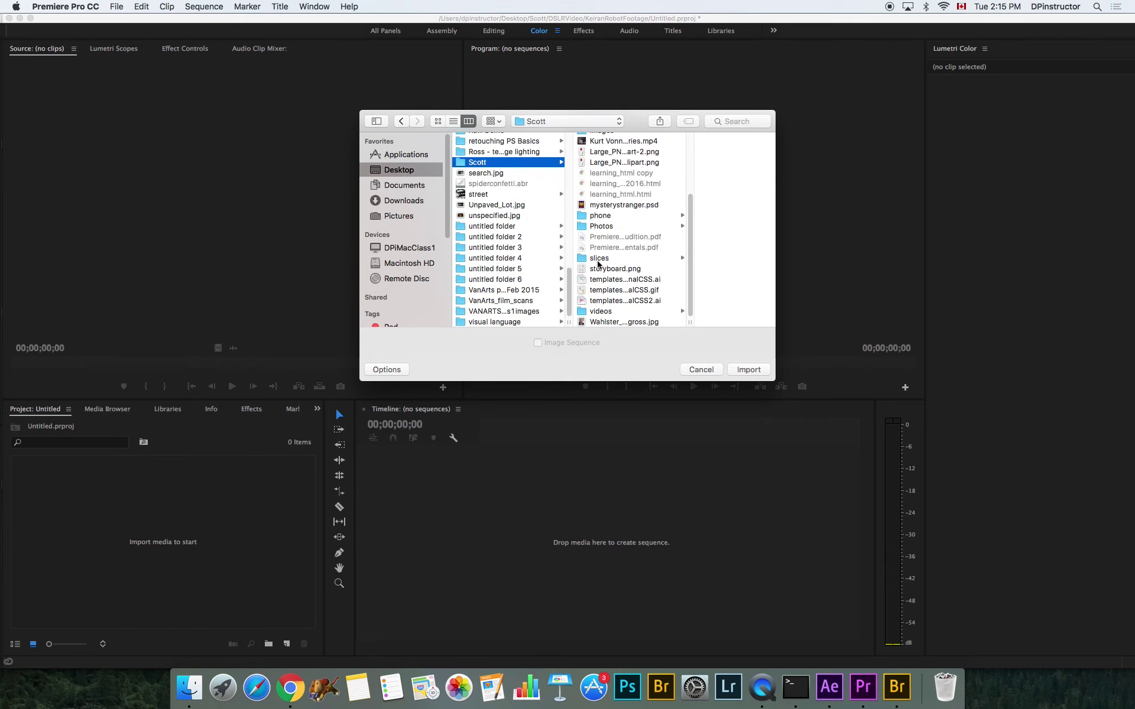
click(602, 311)
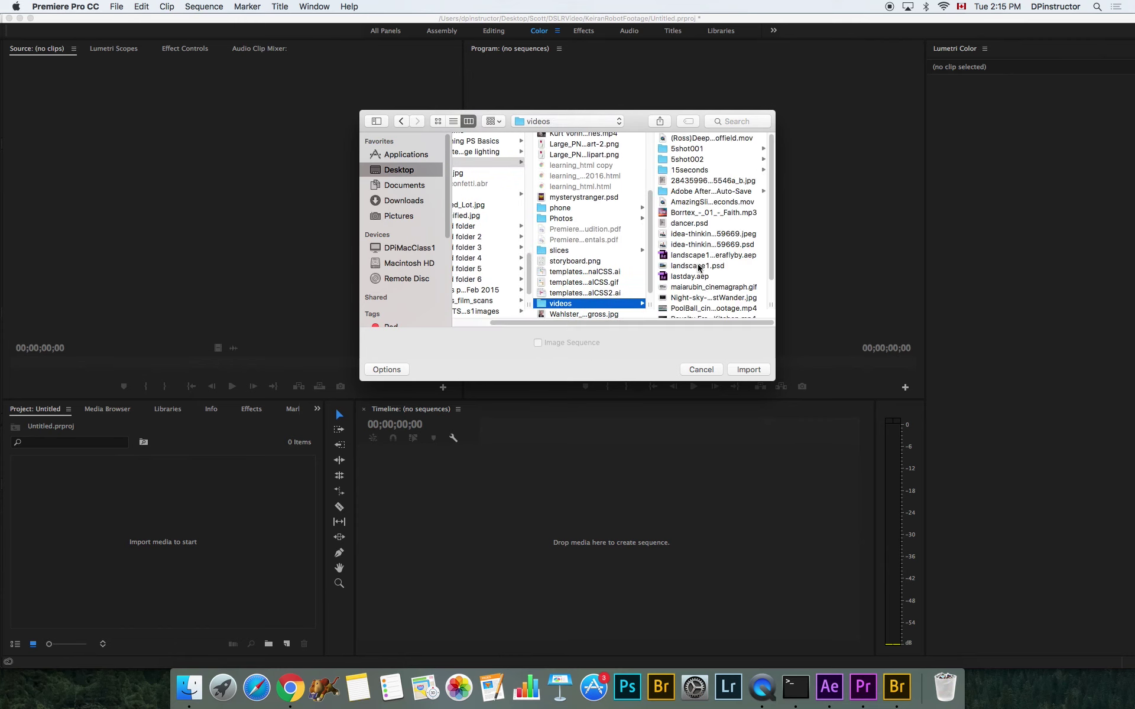
click(705, 202)
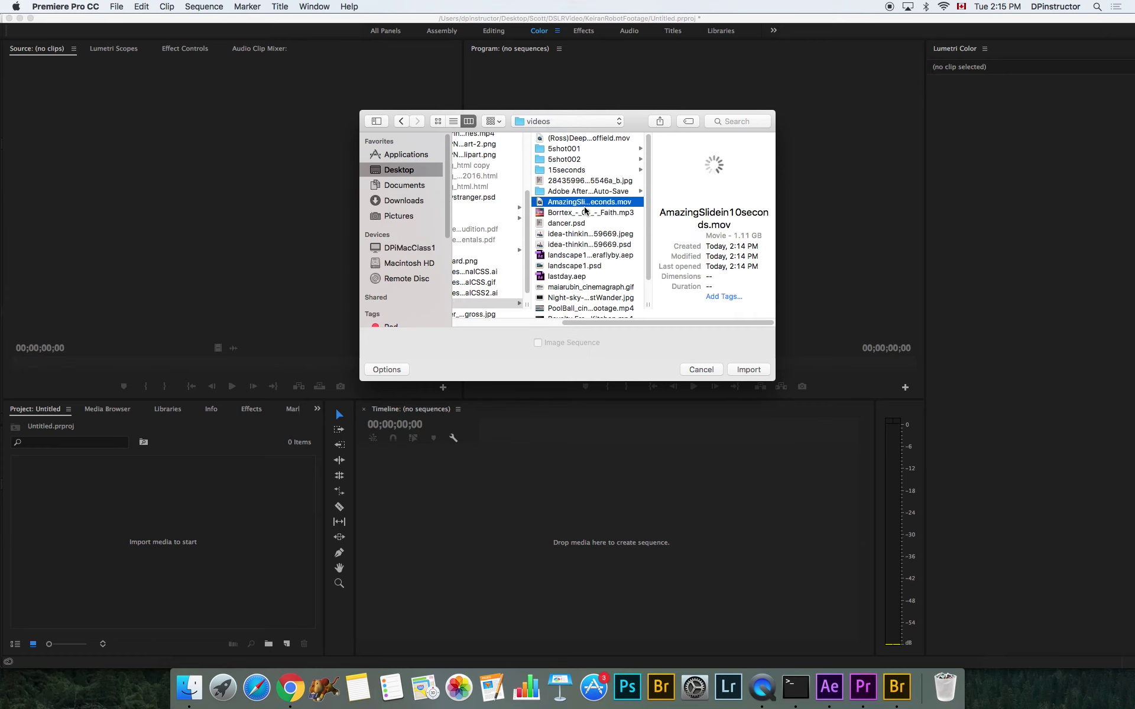
click(746, 373)
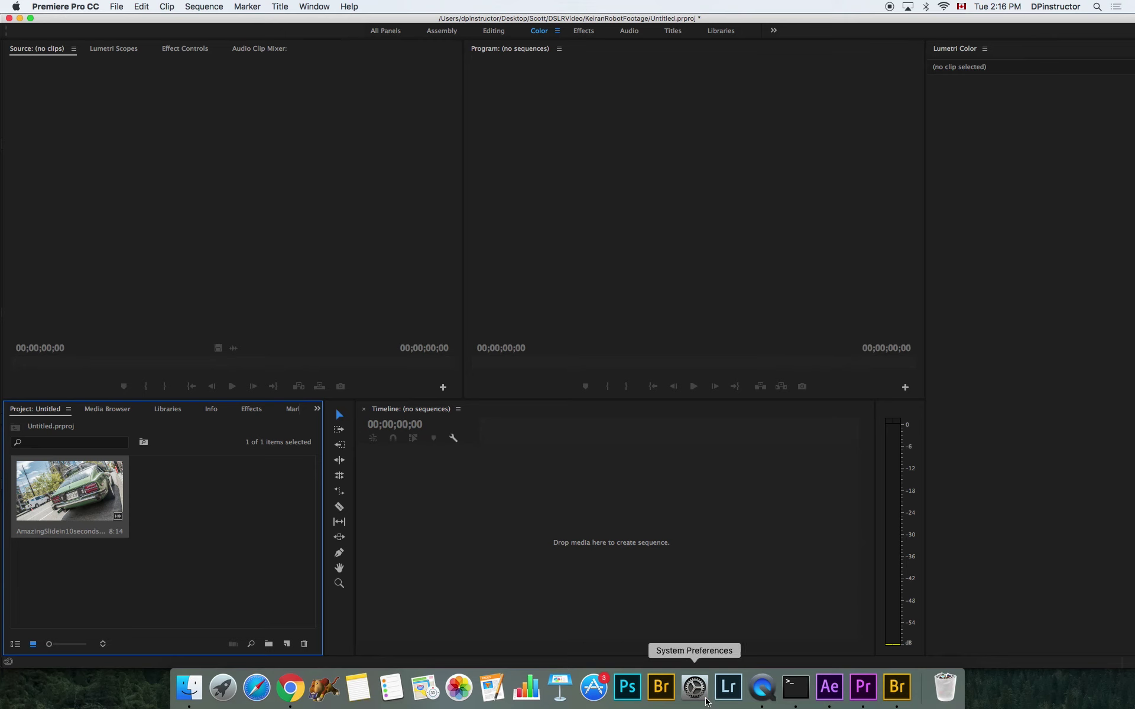
Open the clip's Export Media settings, keeping the format at H.264
click(762, 693)
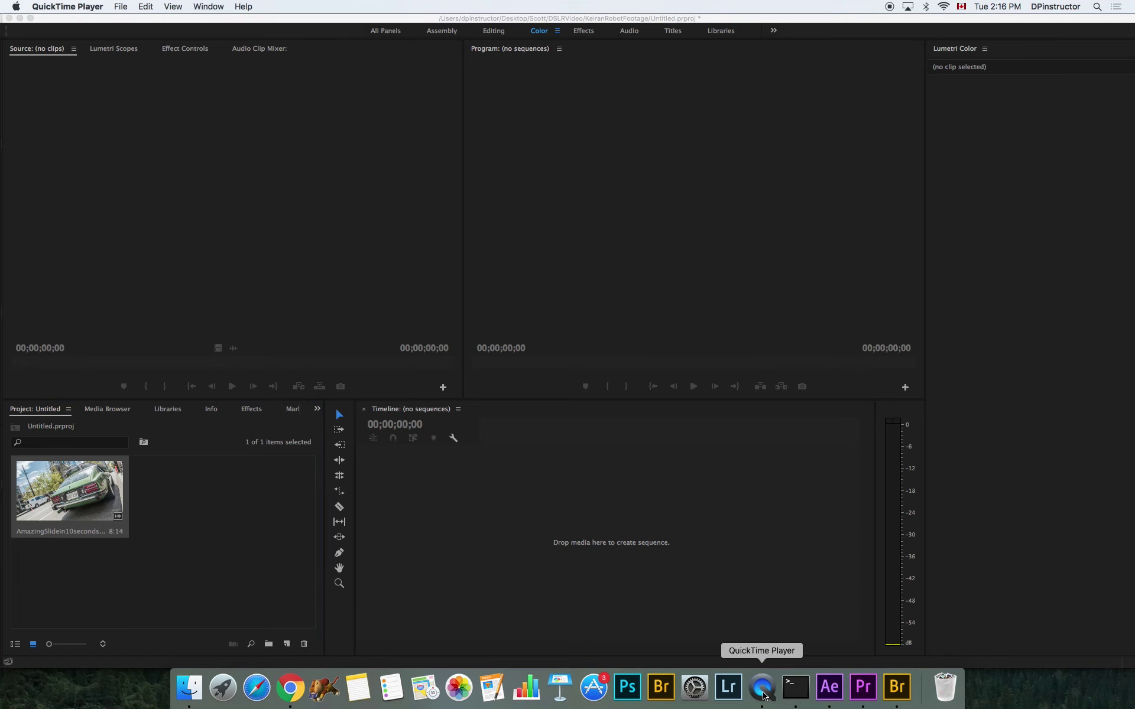
key(super+Tab)
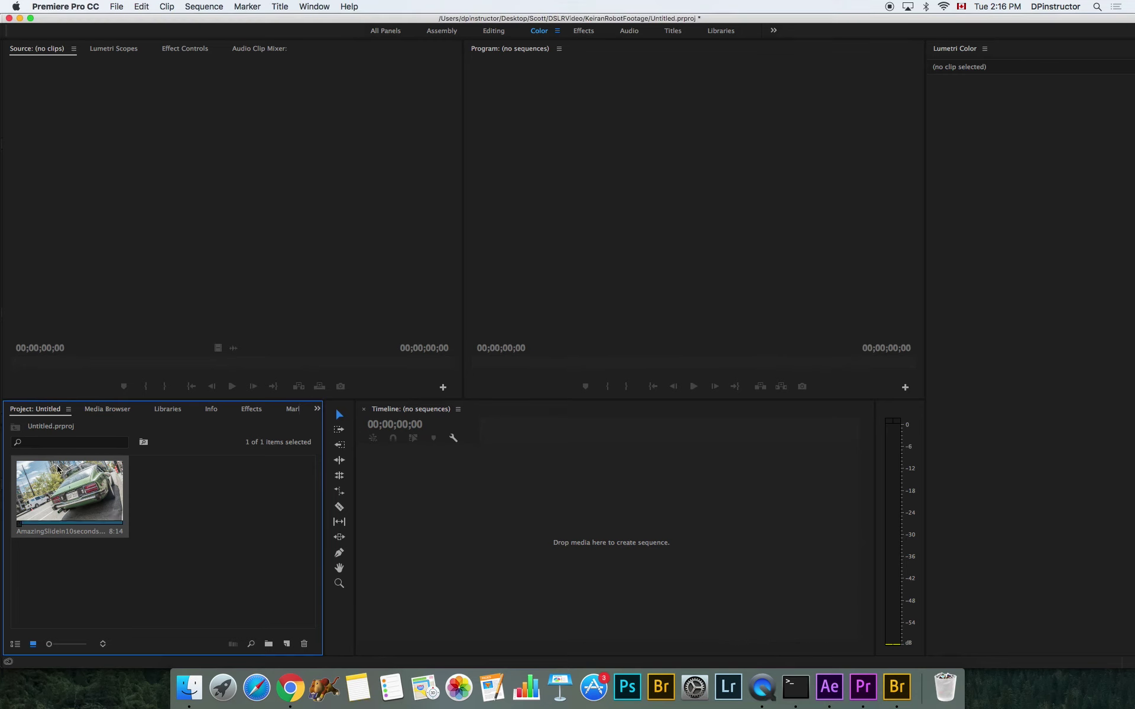
click(117, 7)
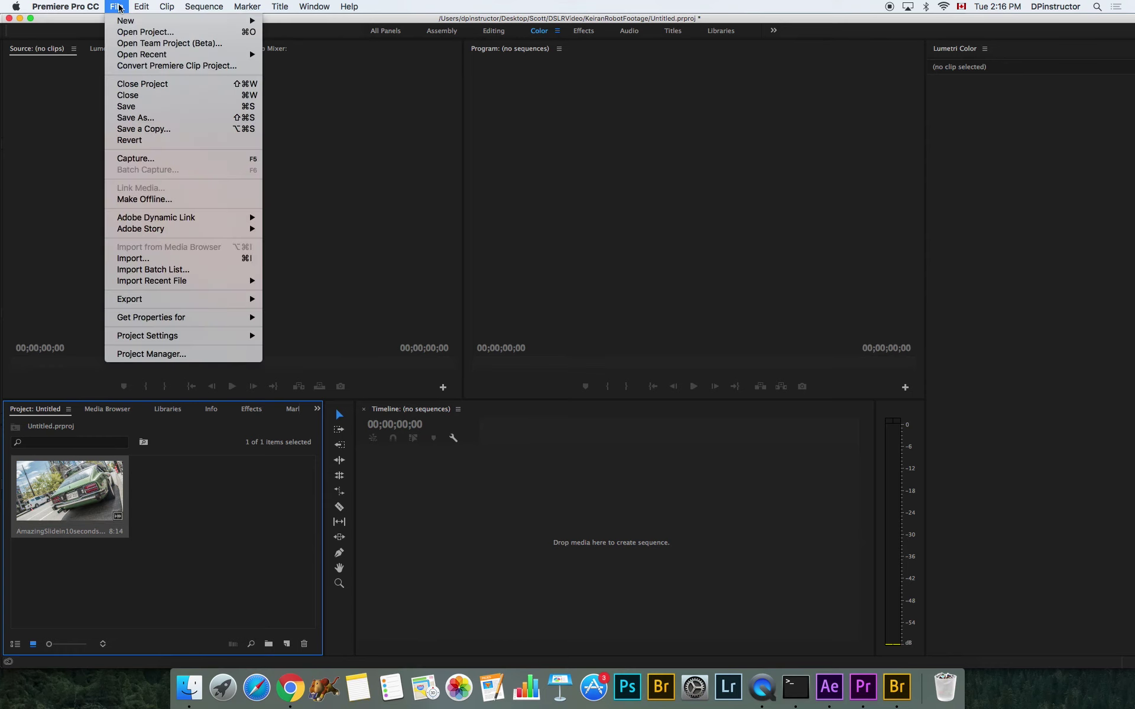
click(234, 532)
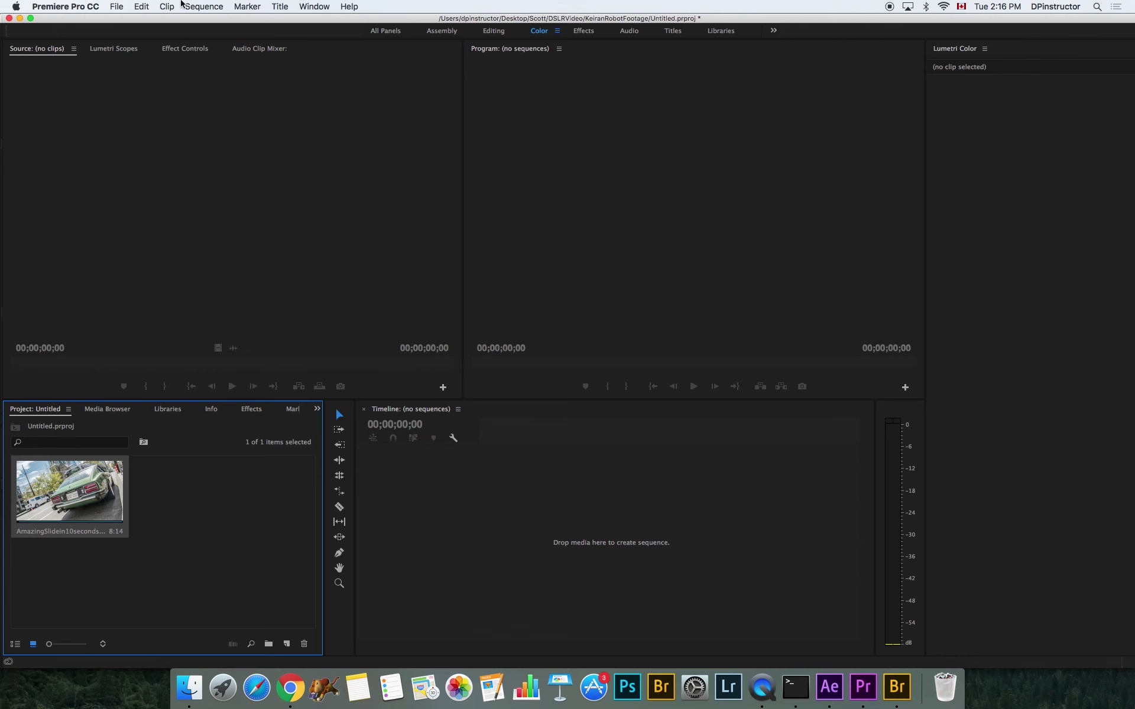
click(114, 6)
mouse_move(146, 301)
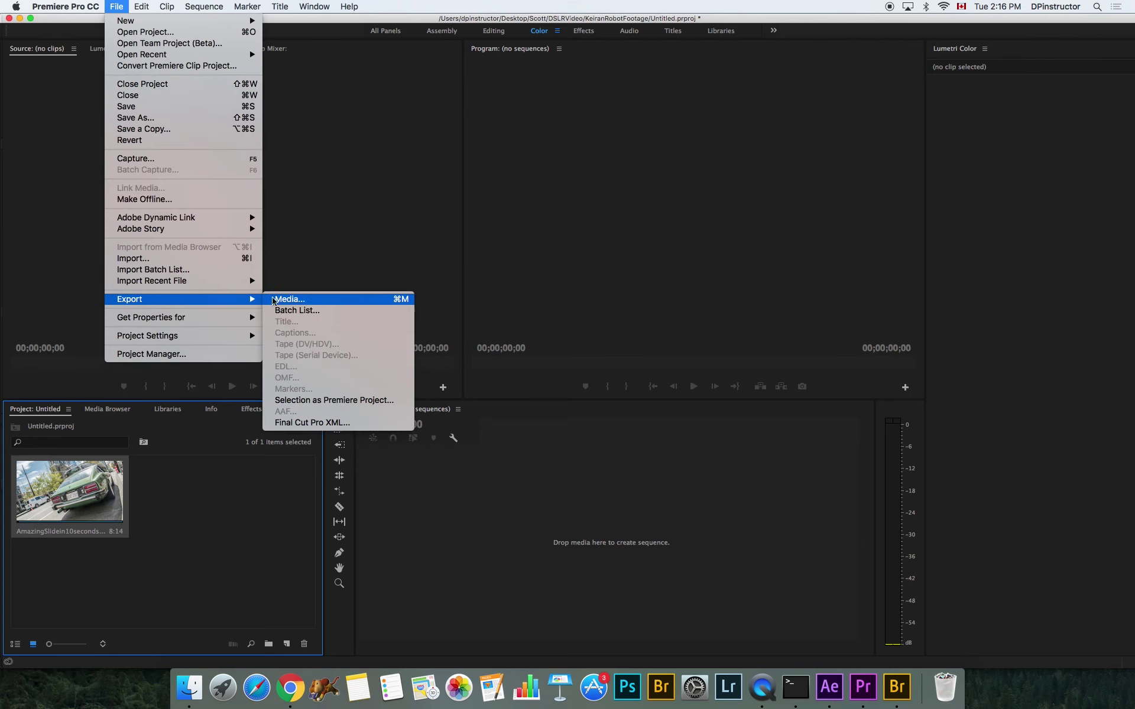
click(311, 302)
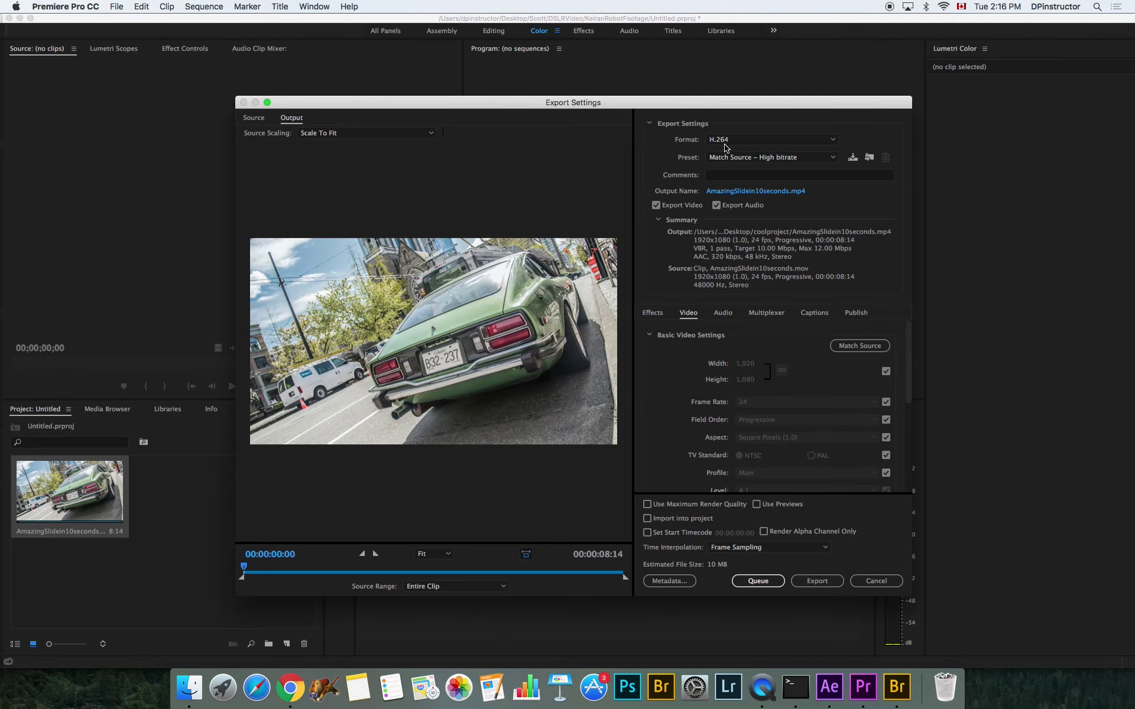
click(724, 143)
click(713, 142)
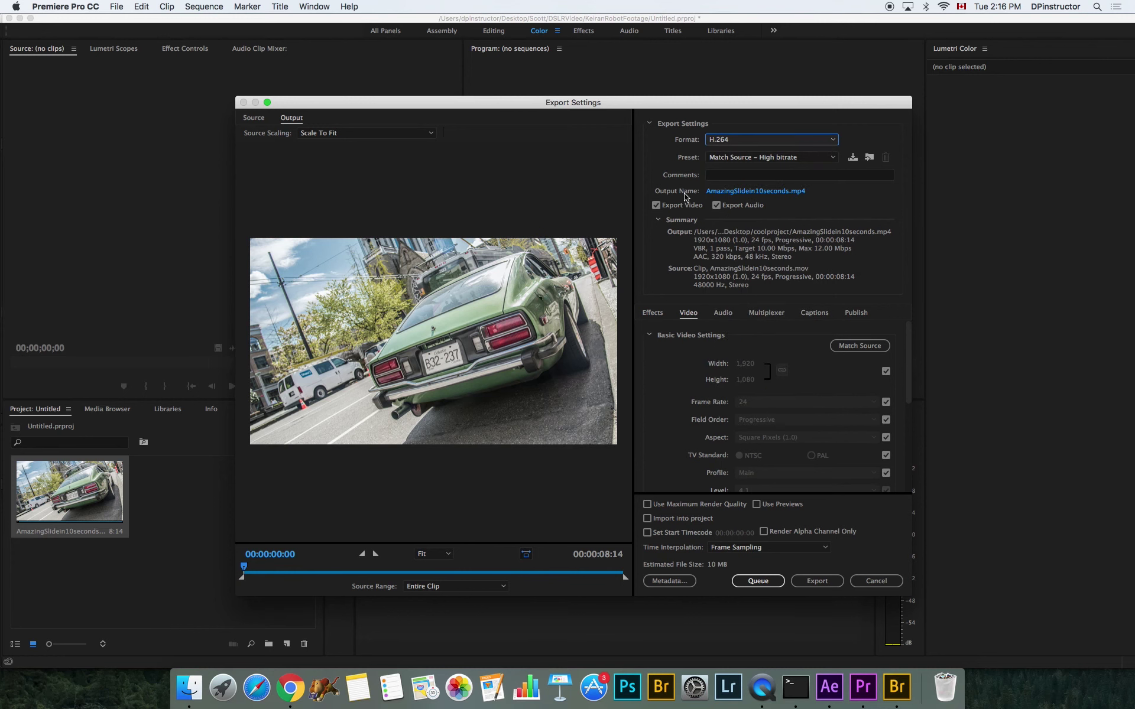
Save the output as AmazingSlidein10seconds.mp4 in Scott/videos and start encoding
click(761, 191)
click(426, 203)
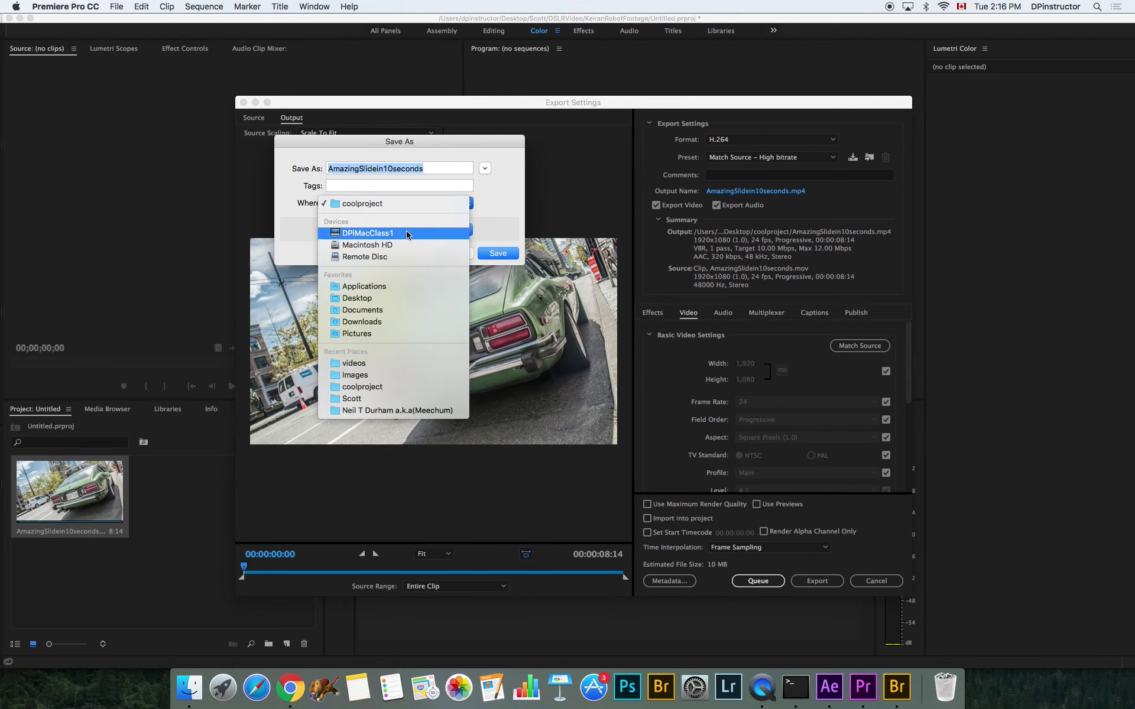
click(413, 398)
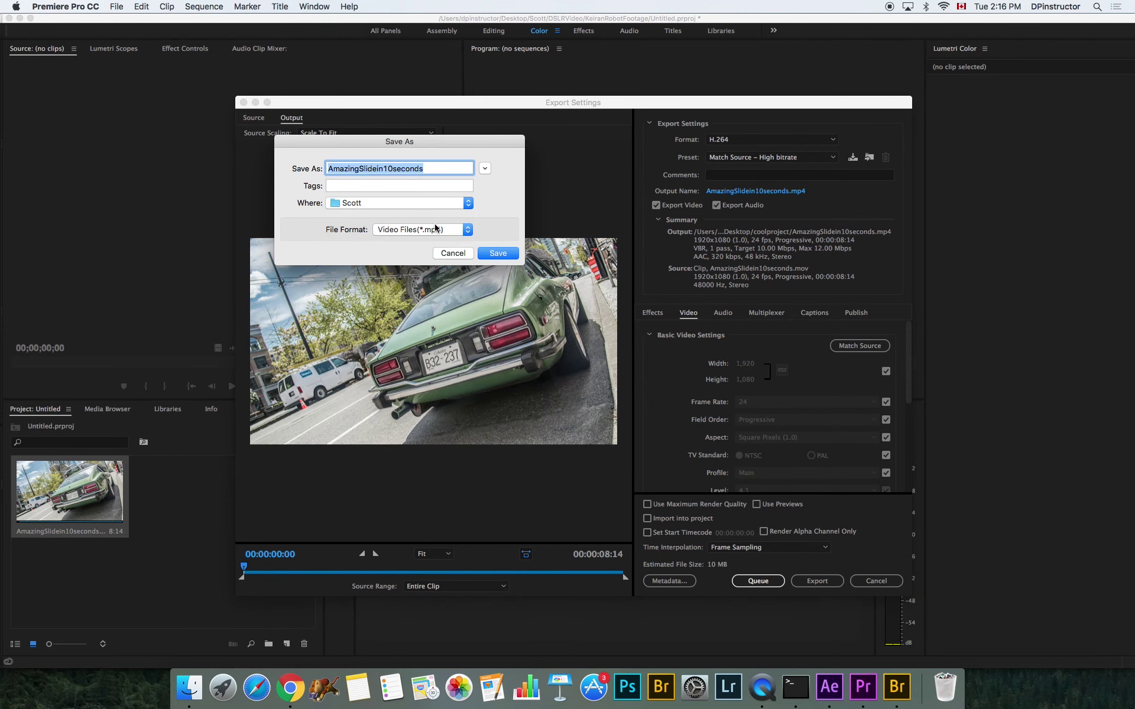
click(485, 169)
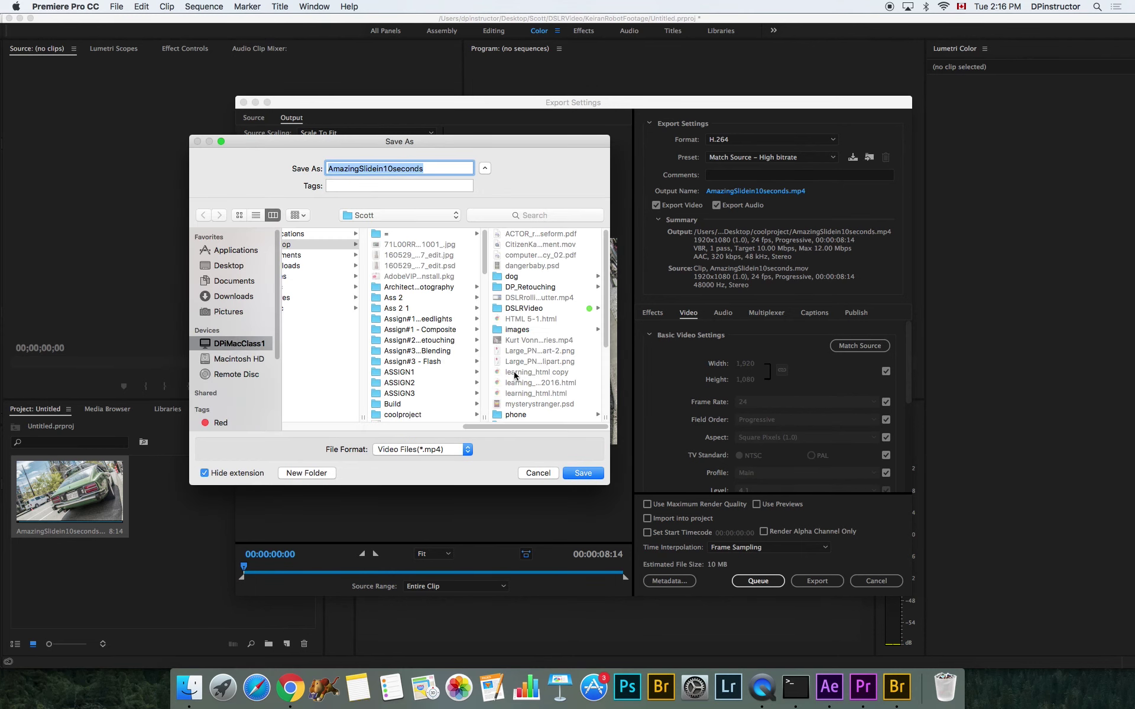
scroll(518, 372, down, 5)
click(520, 408)
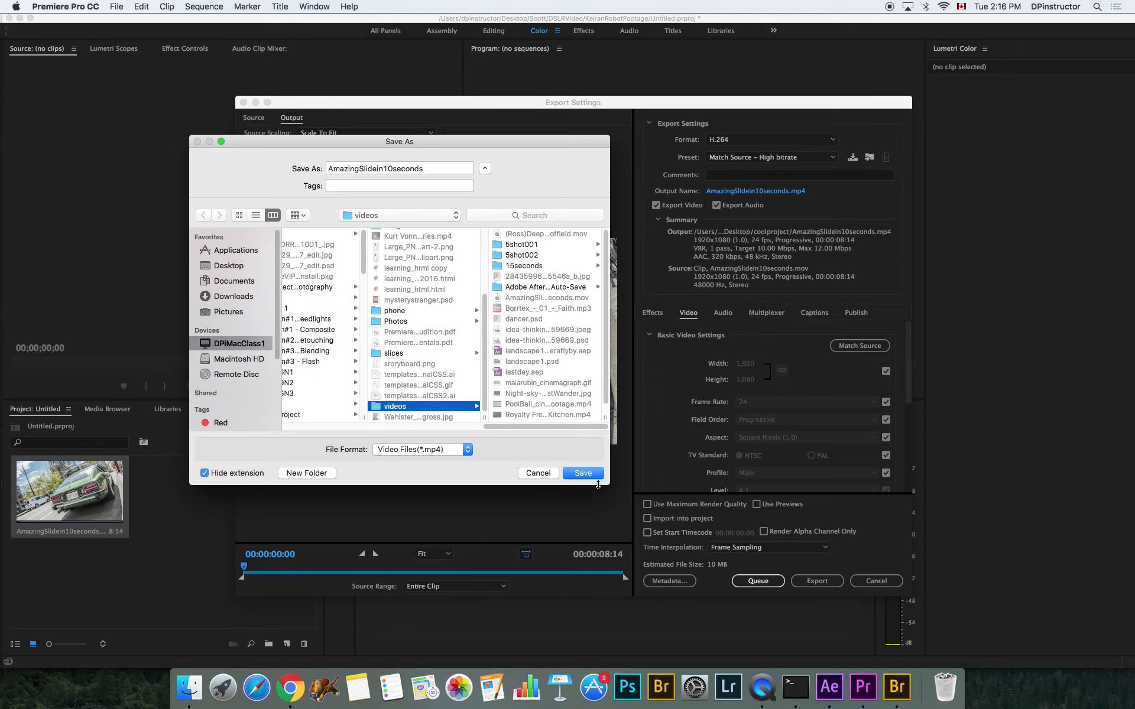
click(583, 473)
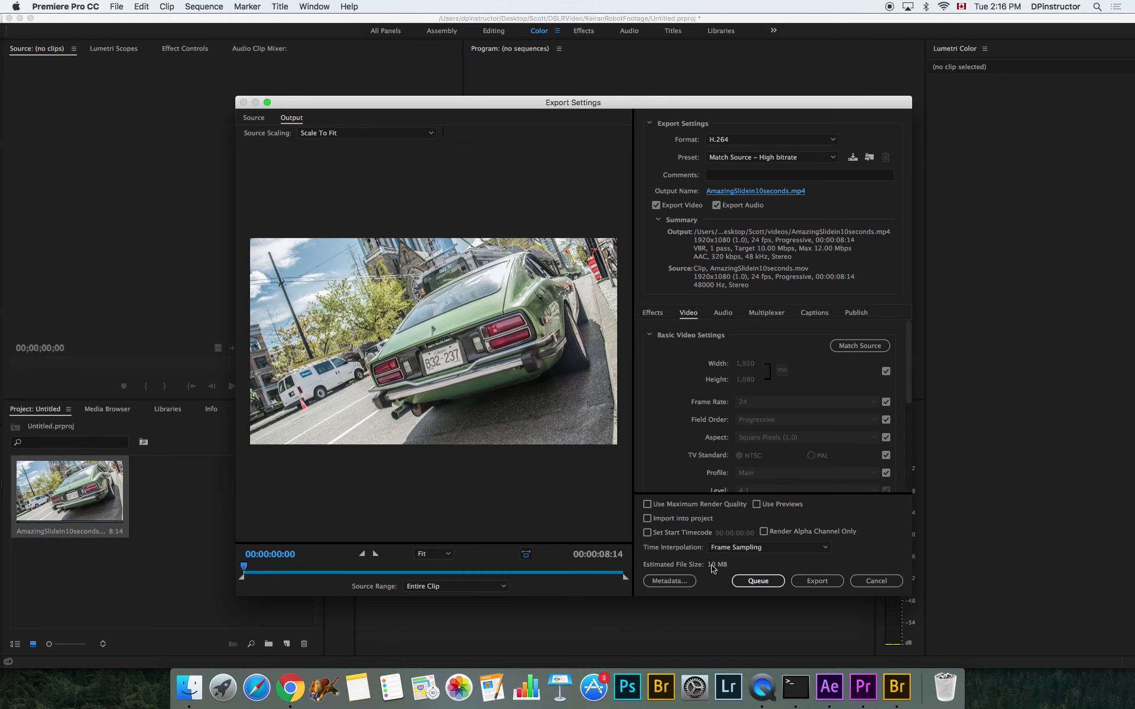
click(817, 582)
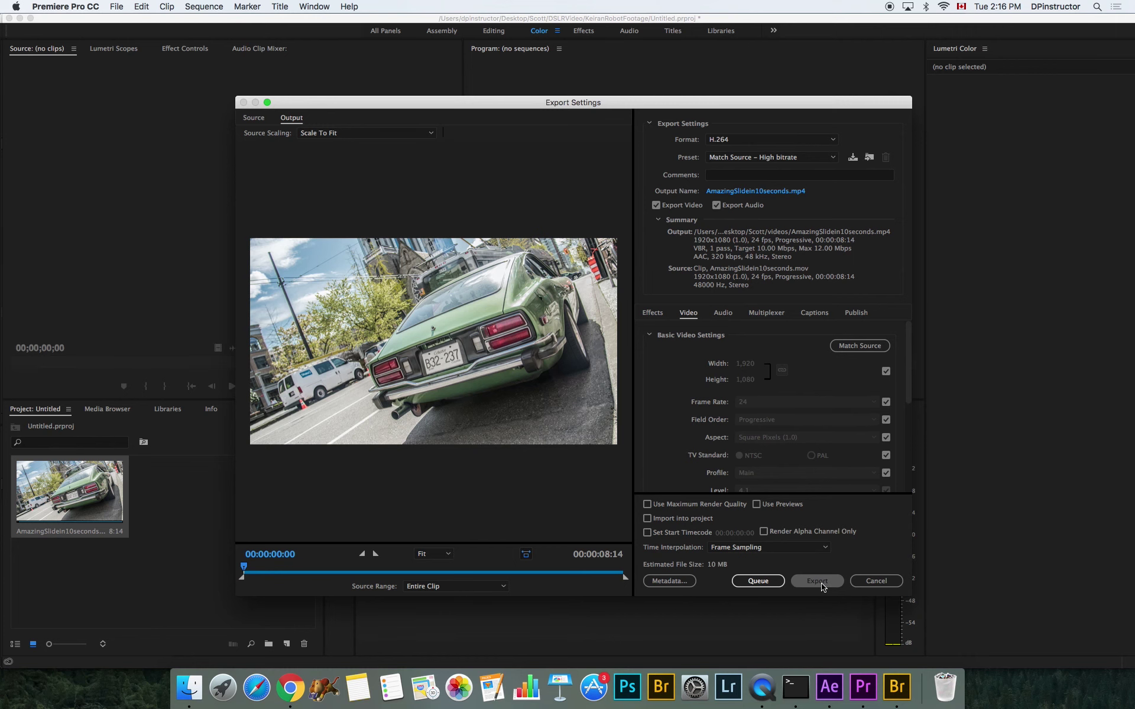
Compare the 12.6 MB AmazingSlidein10seconds.mp4 with the 1.11 GB MOV in Scott's videos folder
click(195, 697)
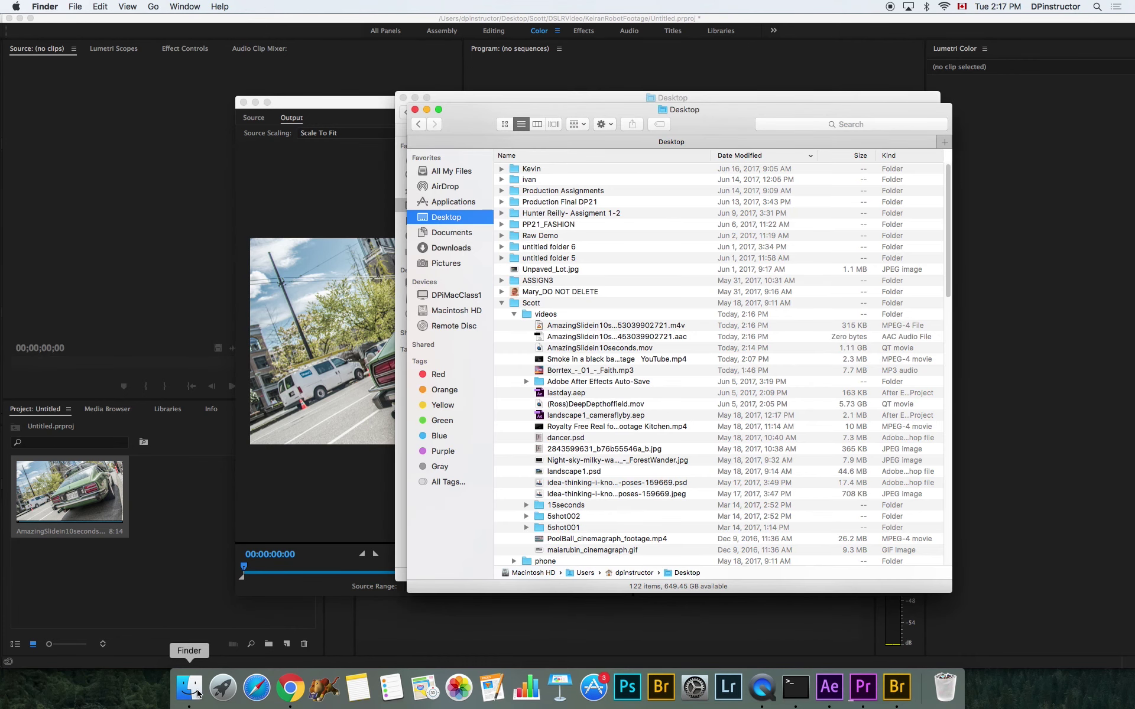
click(537, 316)
scroll(626, 433, down, 5)
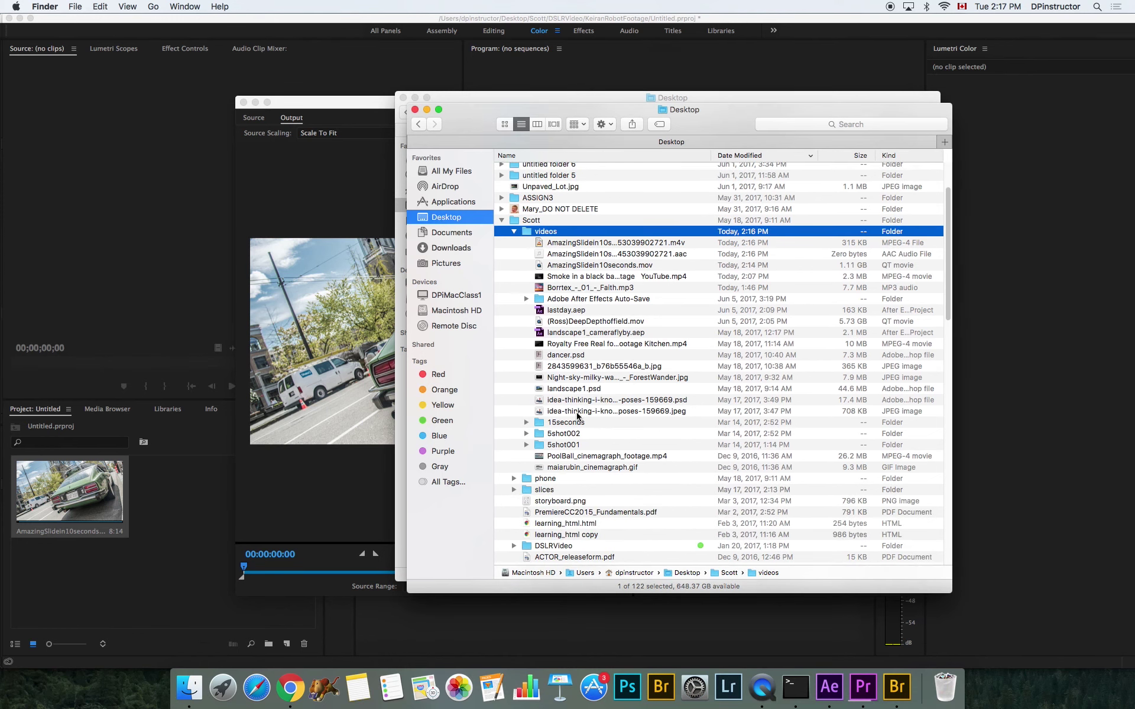
click(329, 512)
click(373, 525)
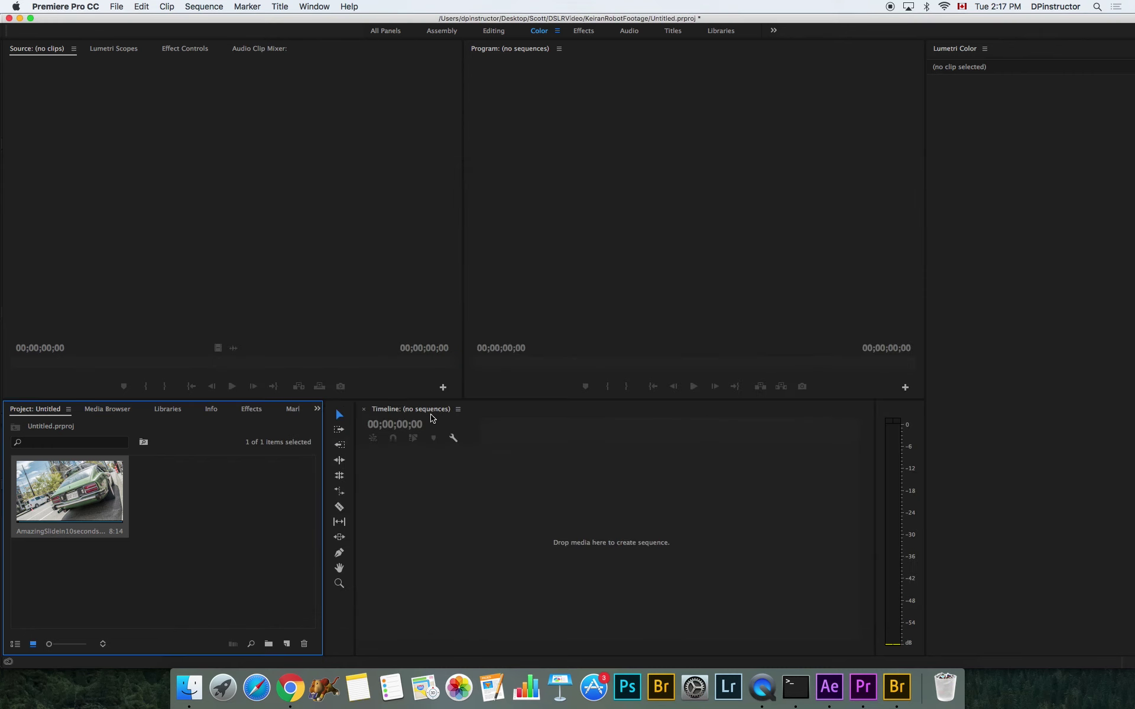
click(190, 687)
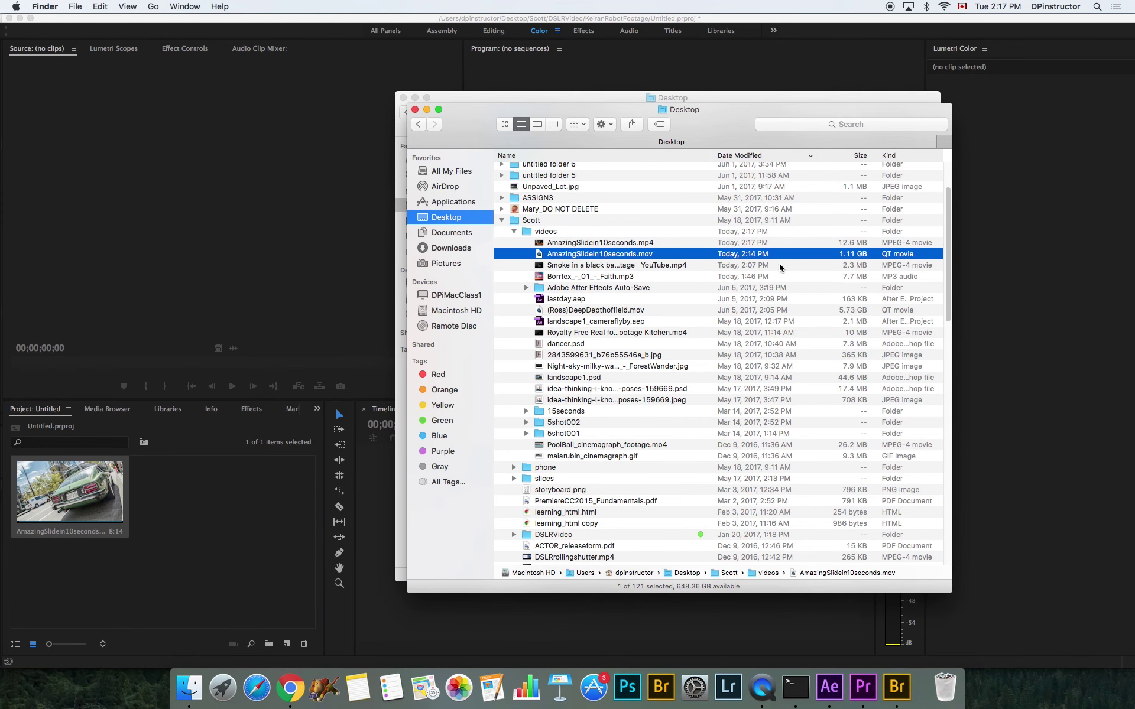
click(640, 245)
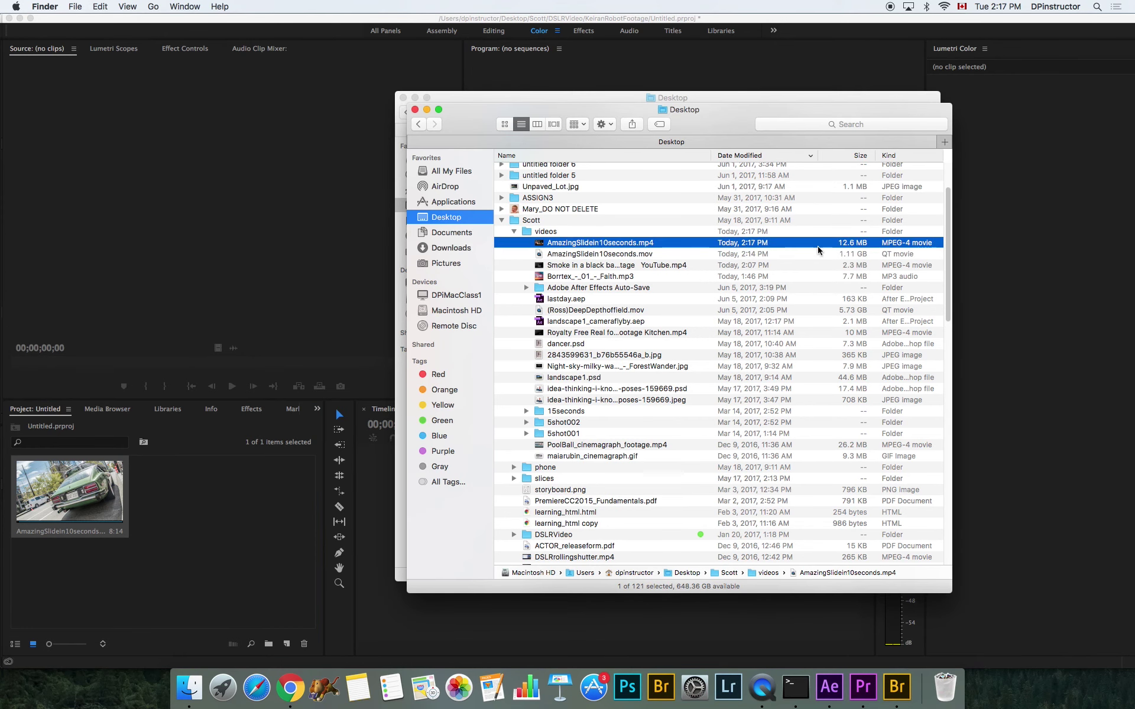
click(855, 255)
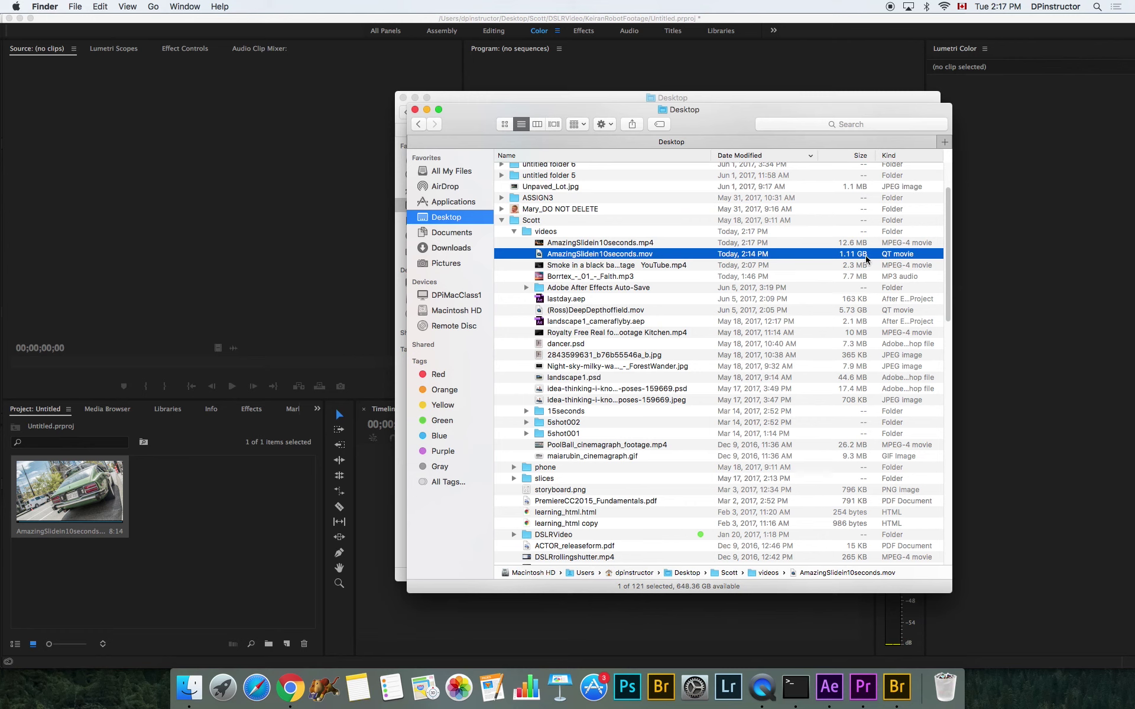
click(851, 245)
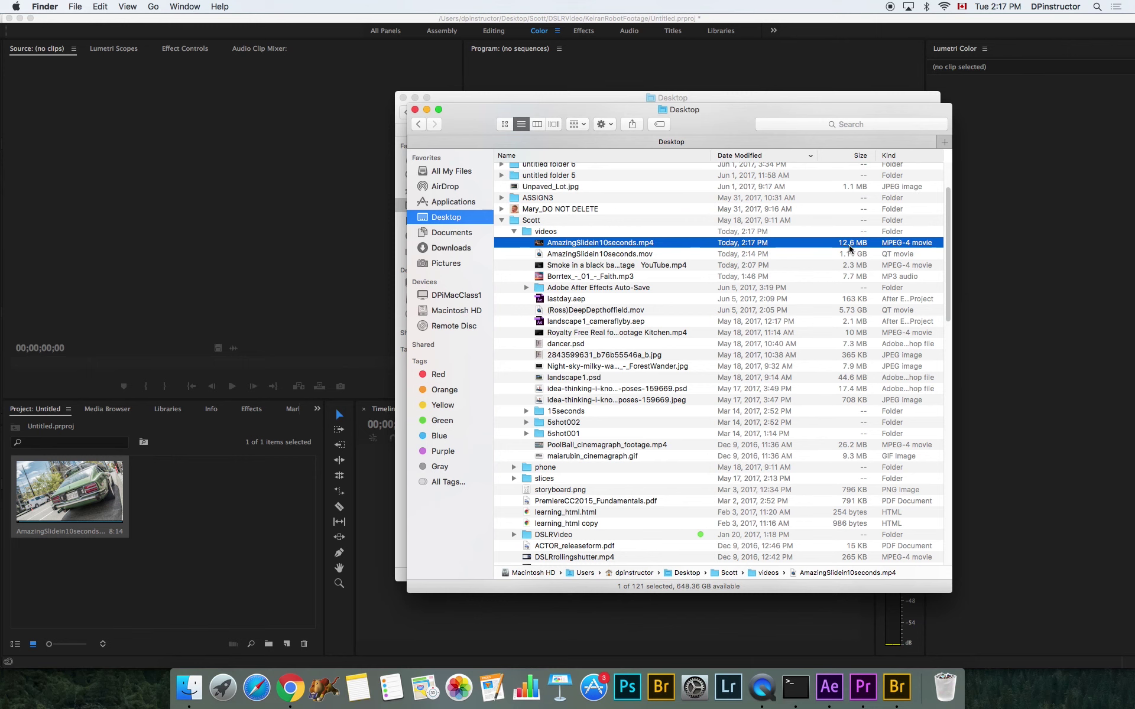
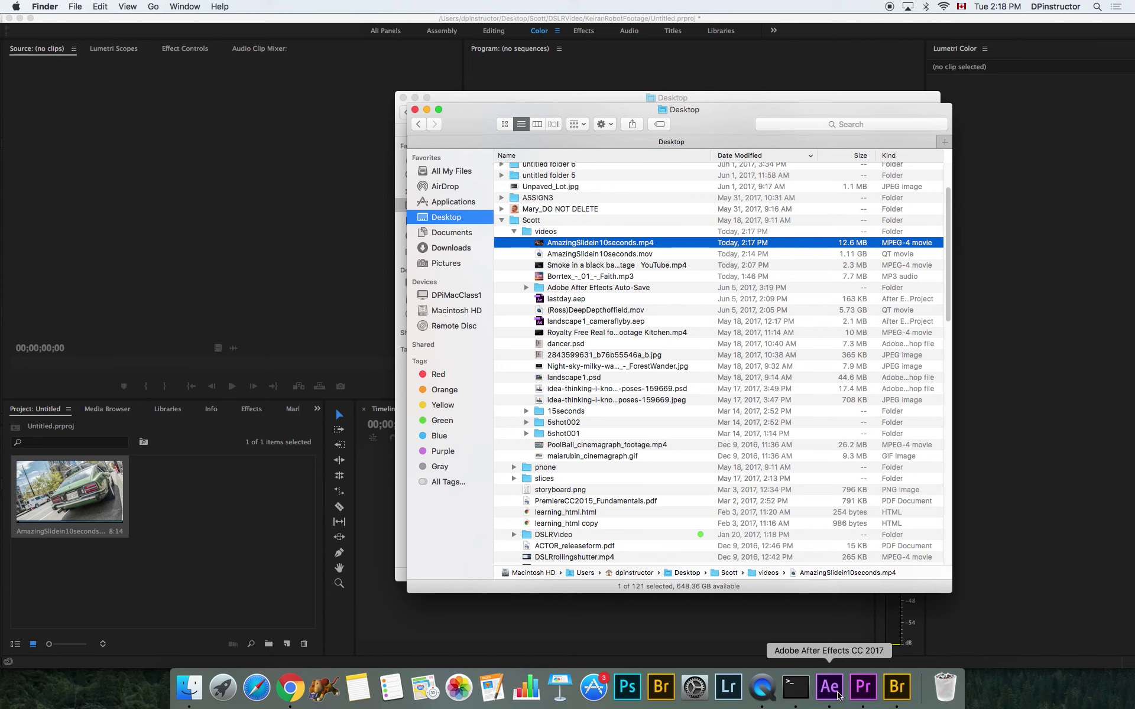
Load the David Hockney Joiners YouTube video in a new Chrome tab and pause it at 0:00
click(294, 692)
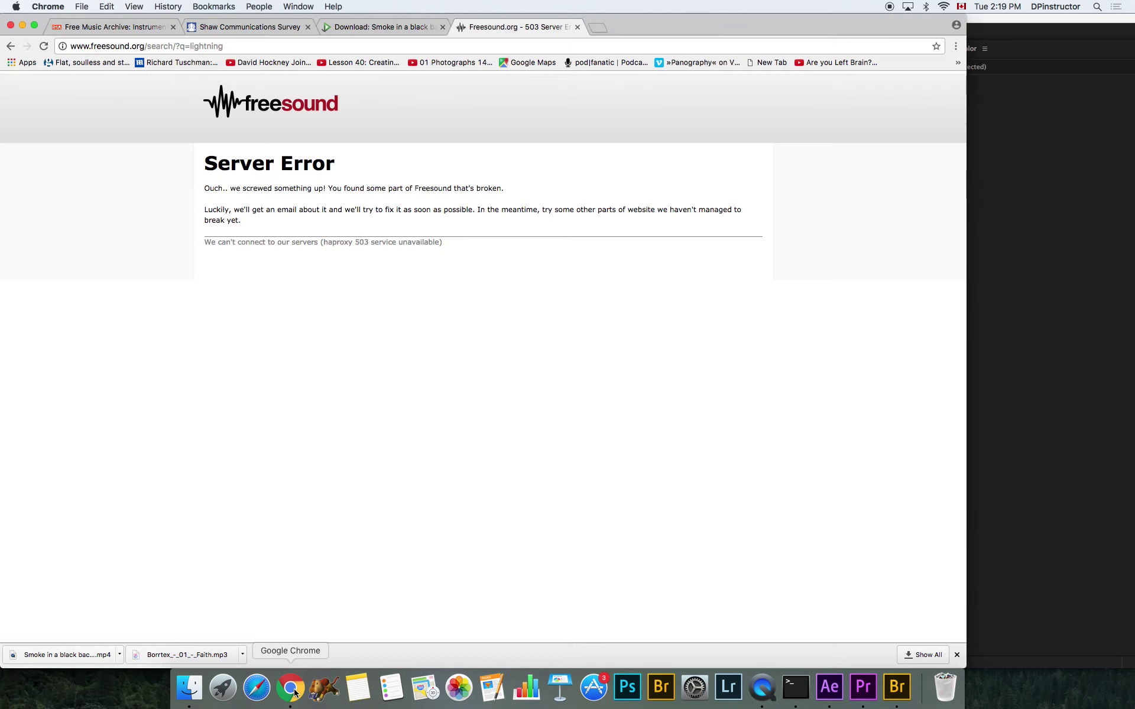
click(103, 29)
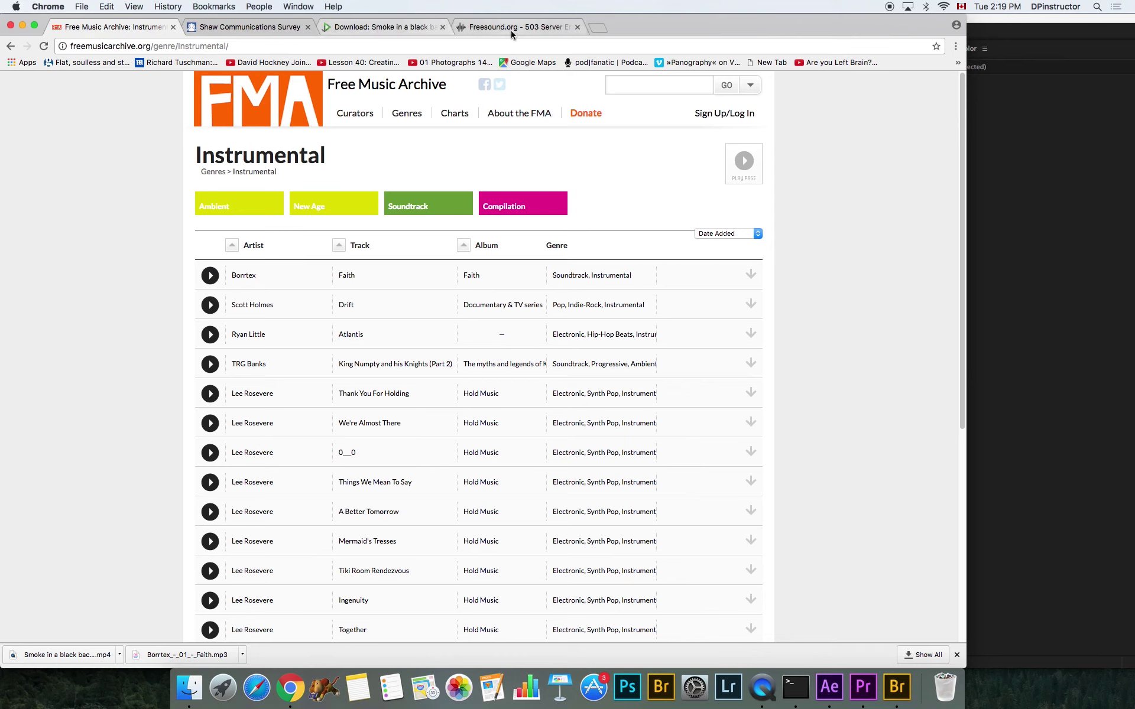
click(597, 27)
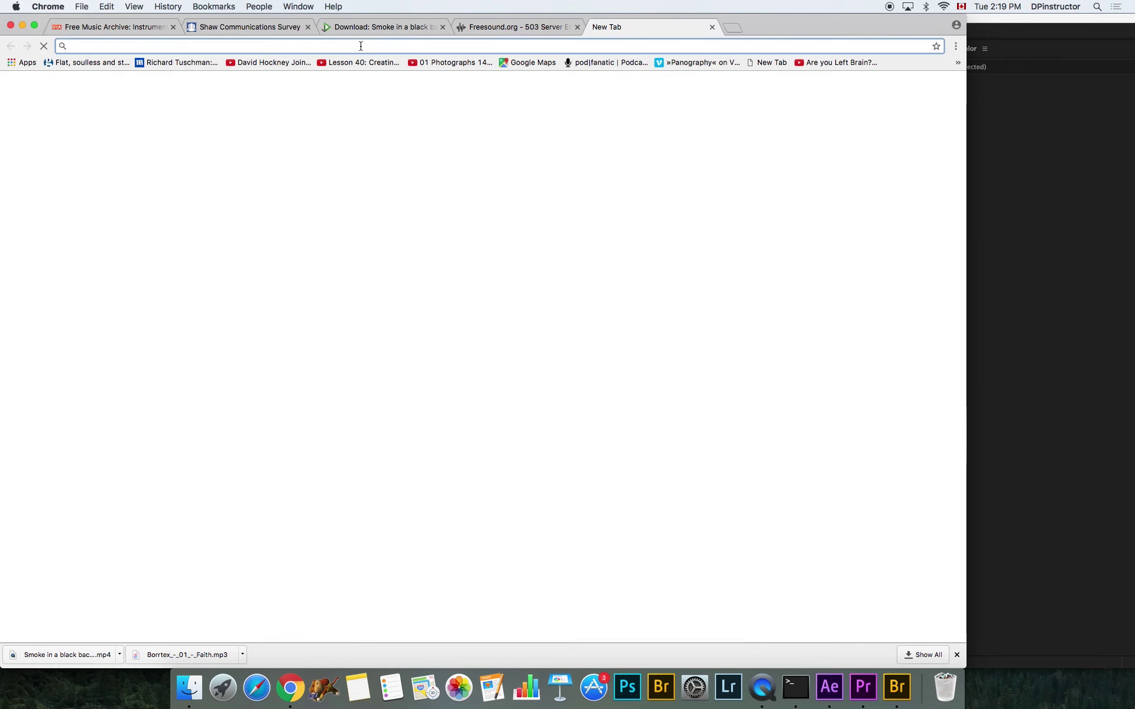
text(youtube.com/watch?v=cGtraVb_0vY)
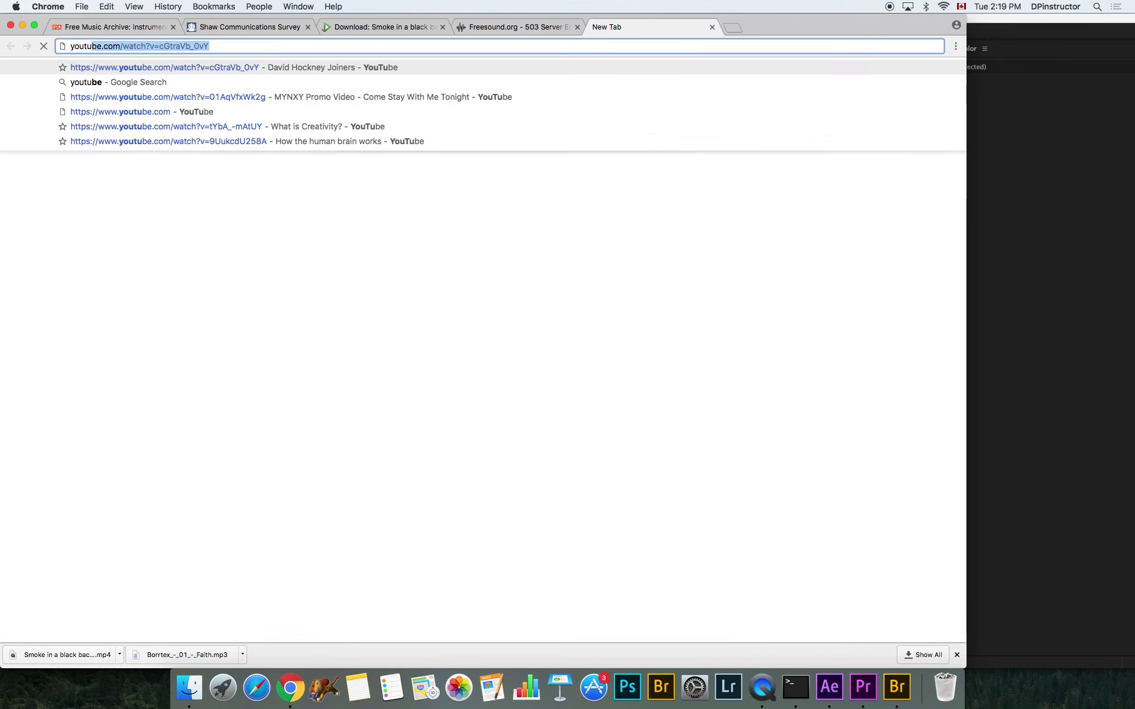
key(Return)
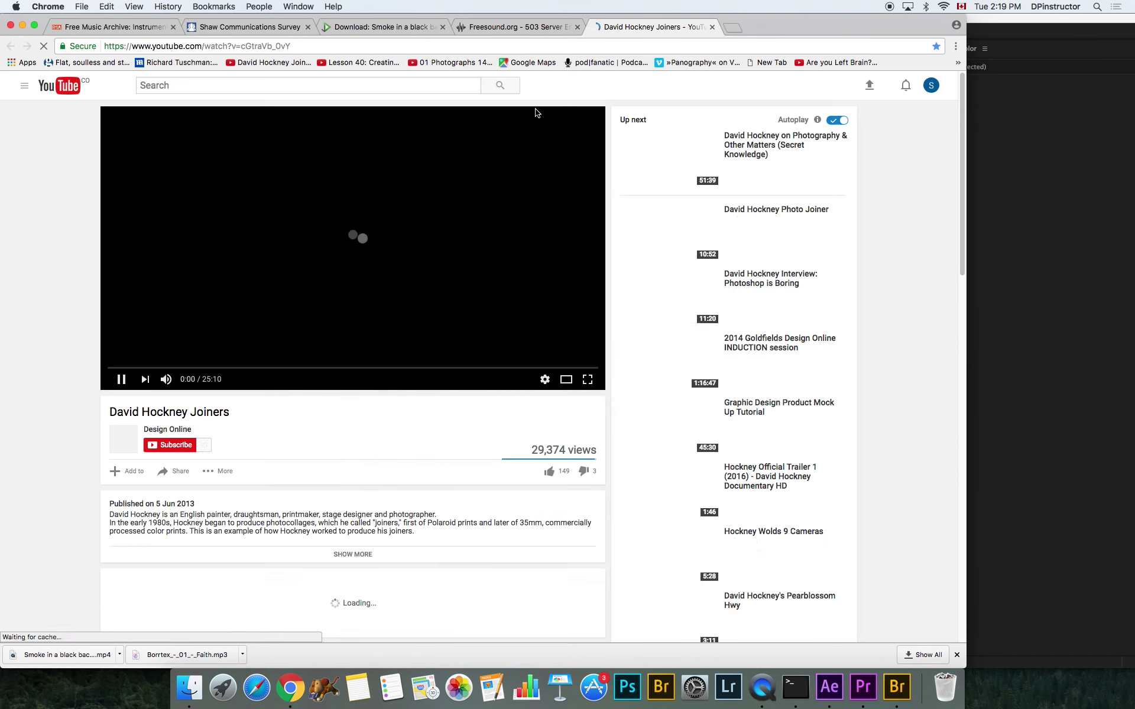
click(122, 381)
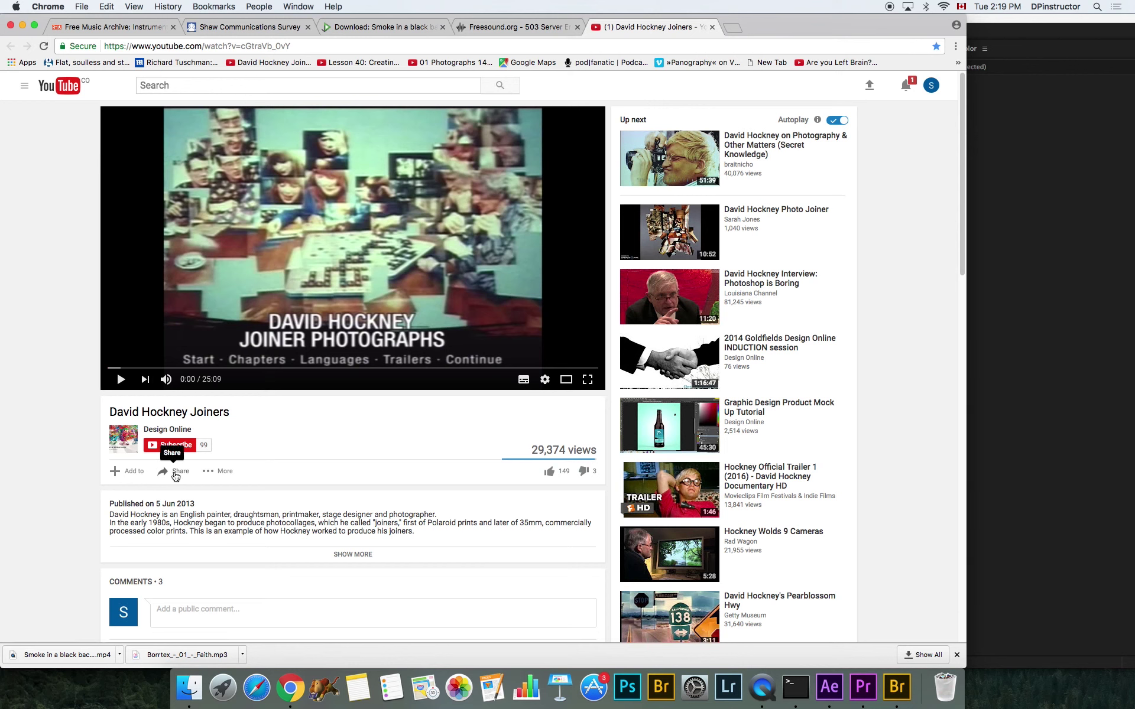
Copy the video's 560×315 iframe embed code from YouTube's Share > Embed panel
click(175, 473)
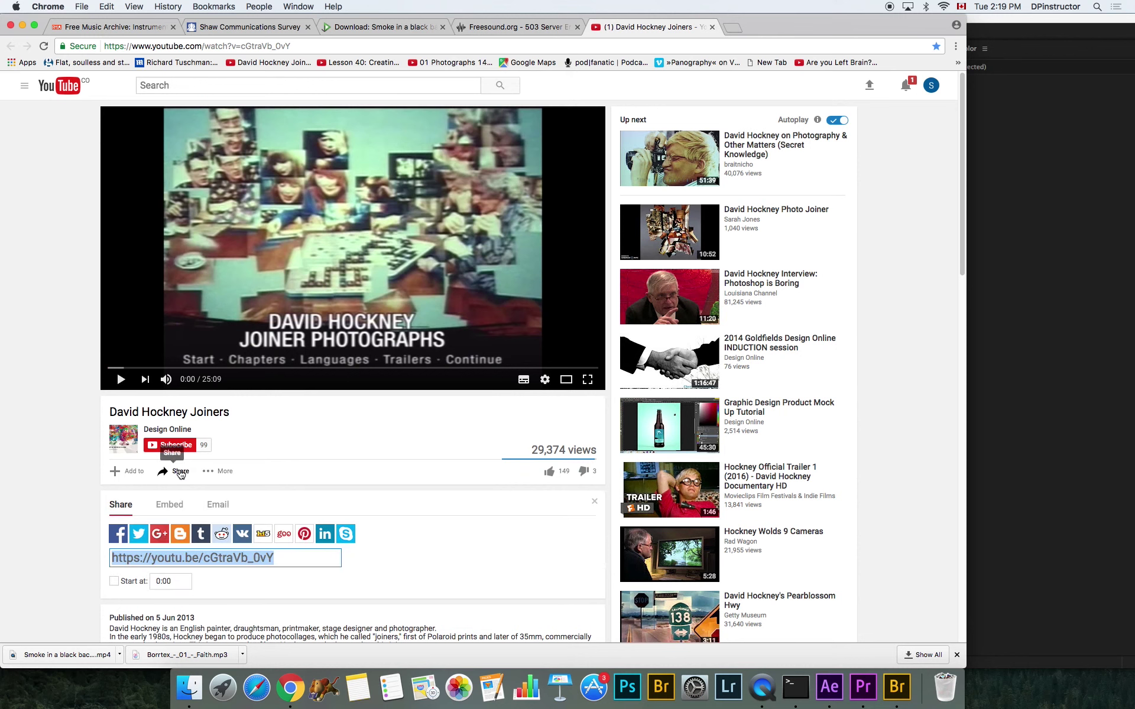
click(123, 554)
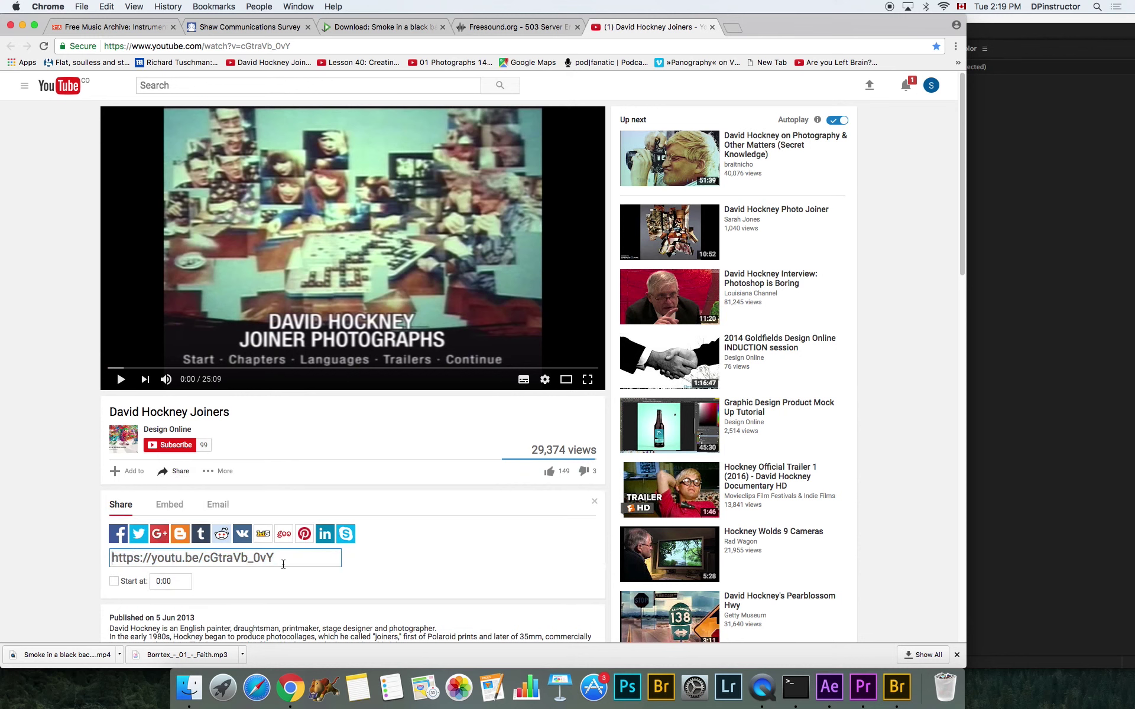
click(122, 554)
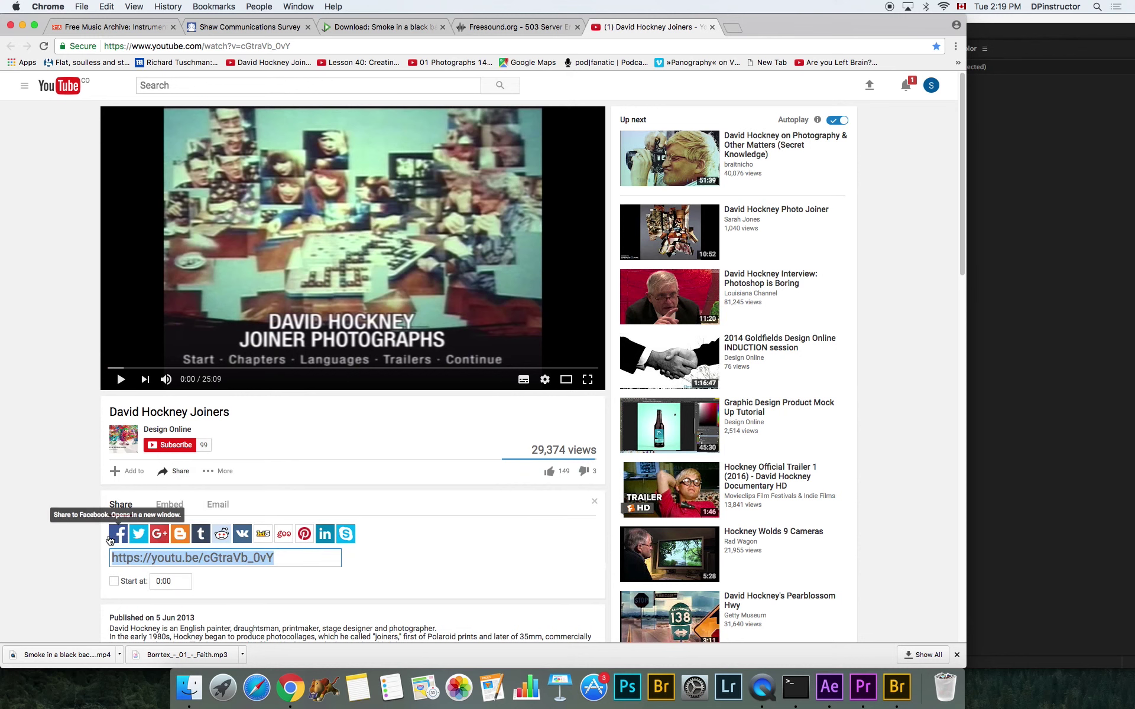
click(169, 507)
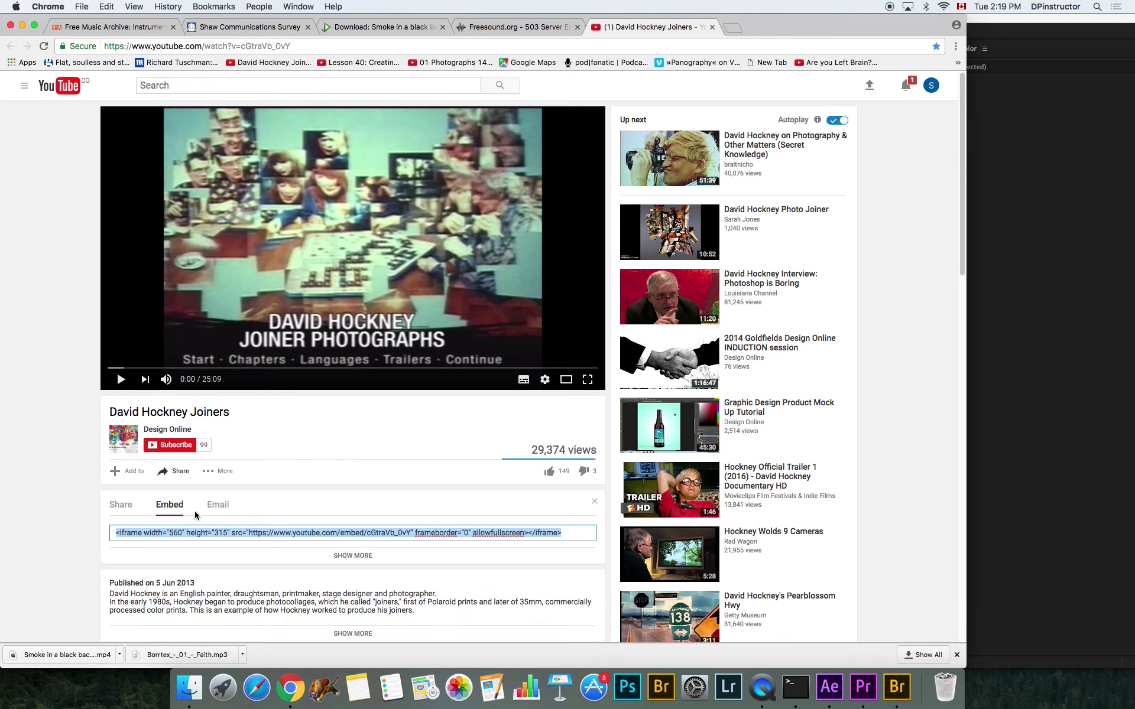
scroll(246, 451, down, 5)
right_click(288, 320)
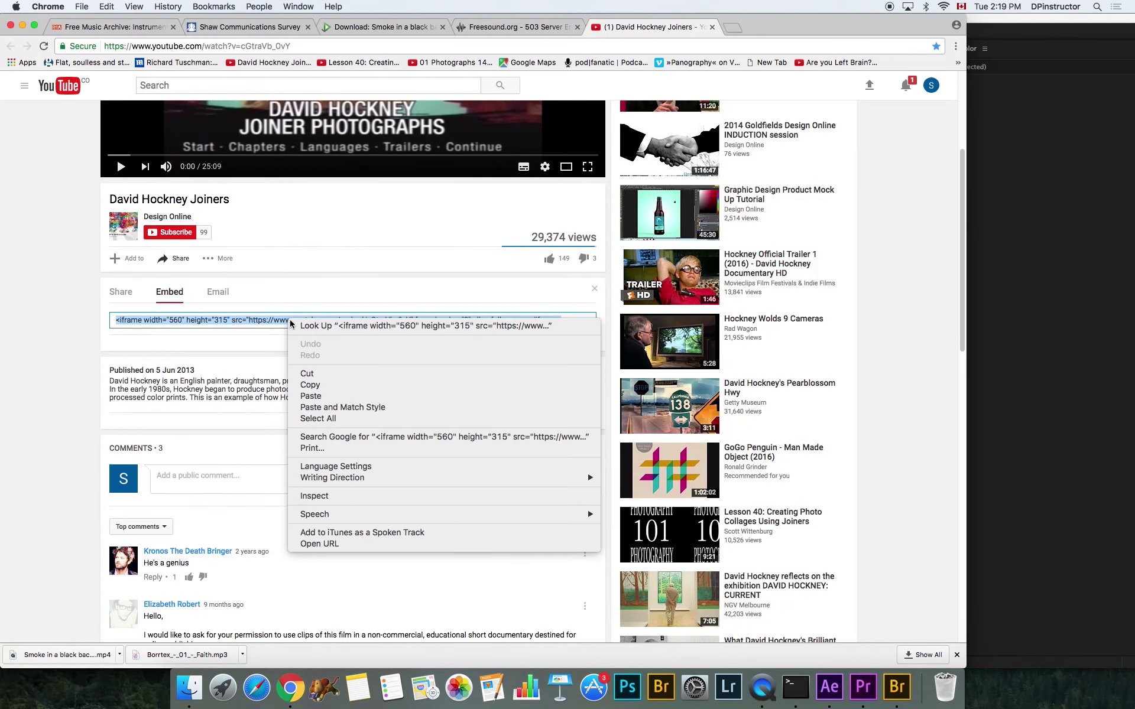
click(313, 386)
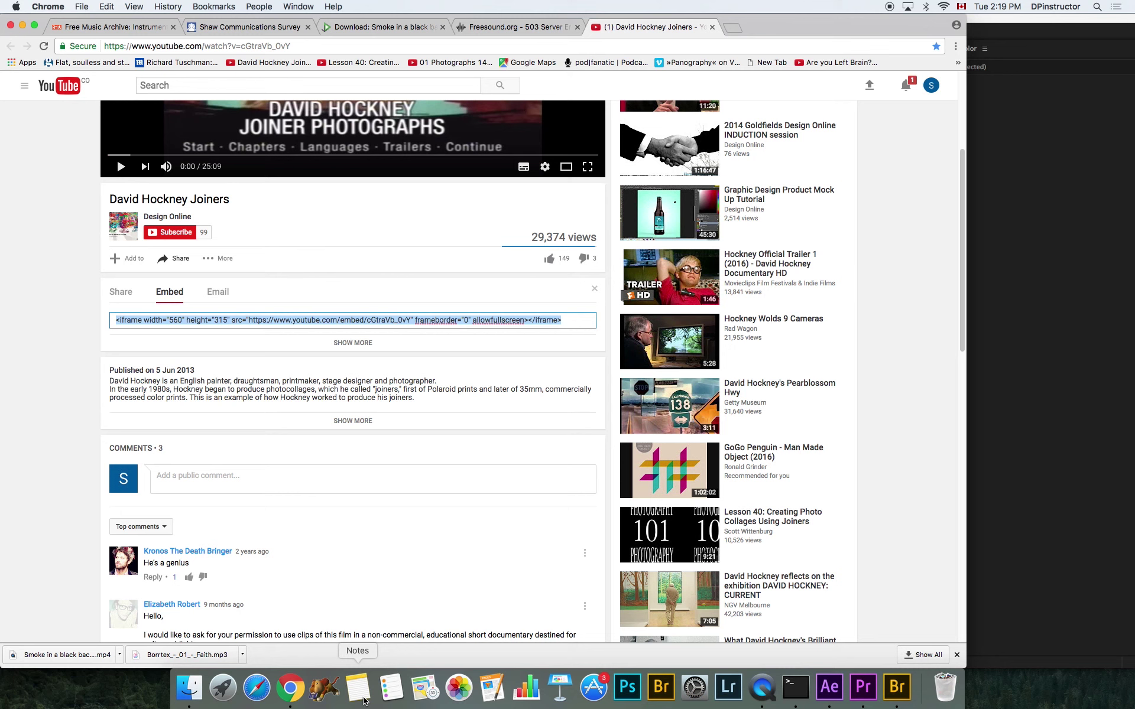
Launch TextEdit from Spotlight and minimize the Chrome and Premiere Pro windows
key(super+space)
text(text)
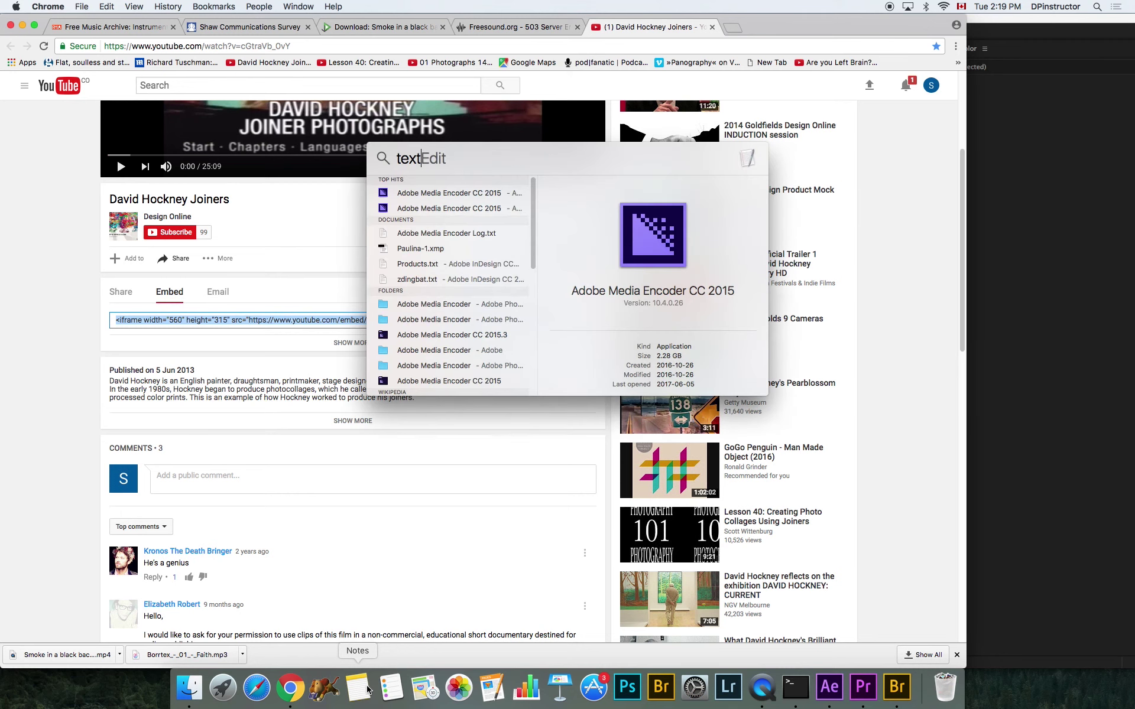
text(ed)
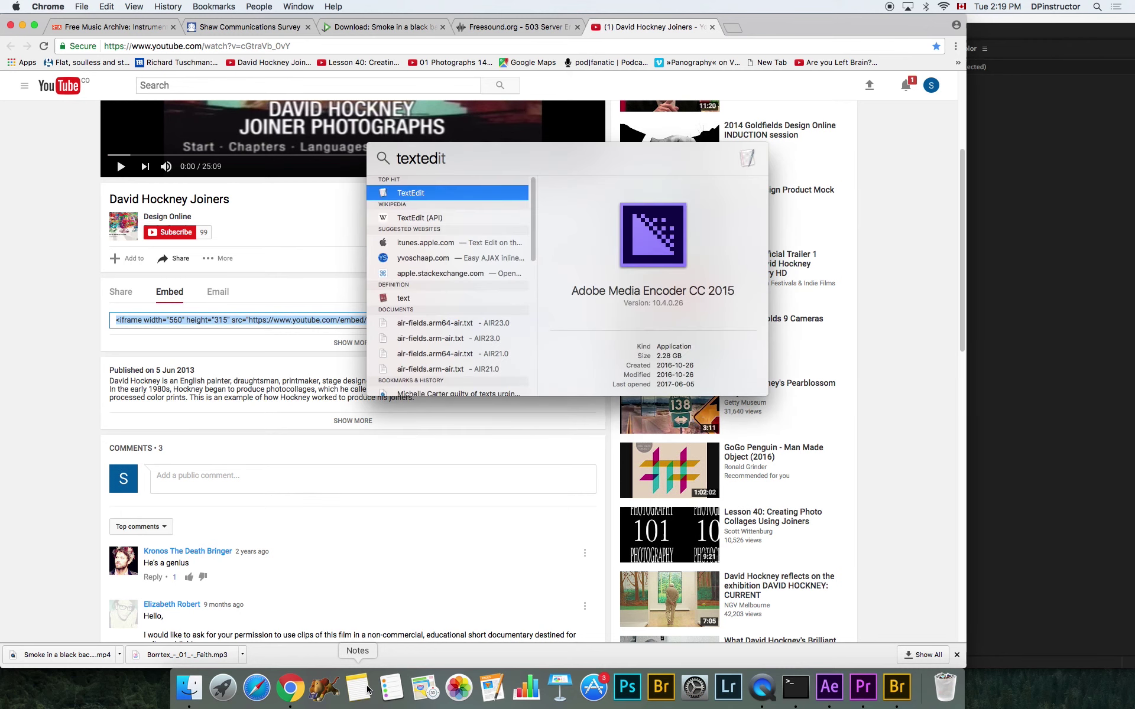
click(385, 195)
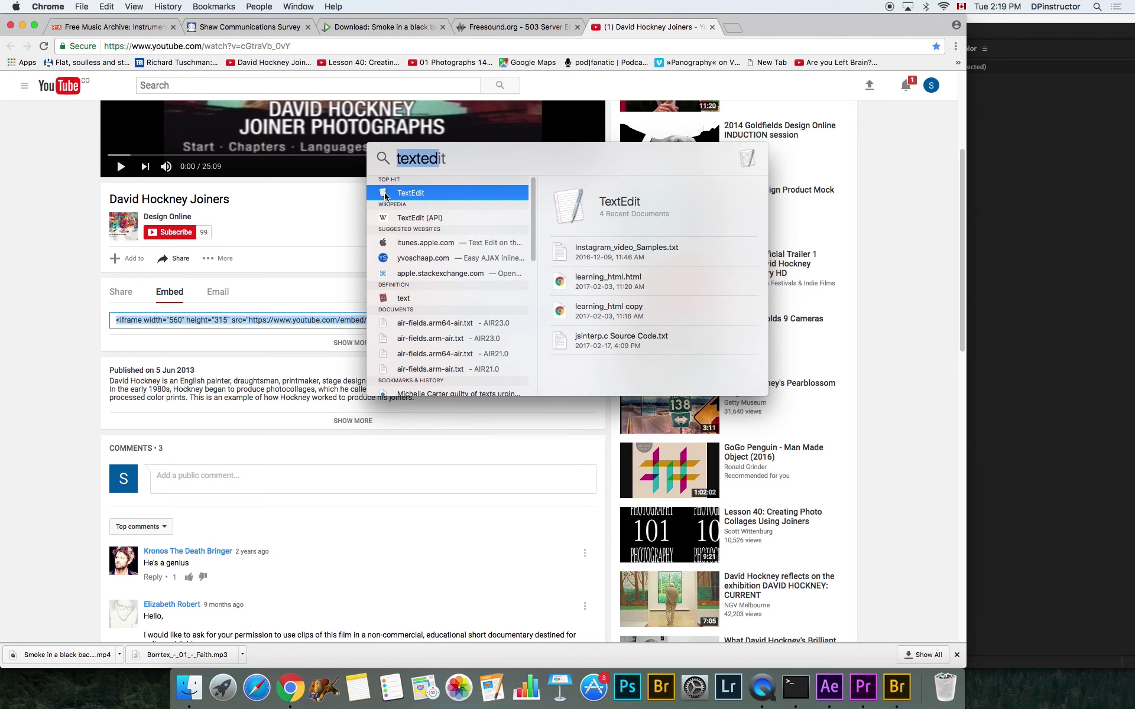
key(Return)
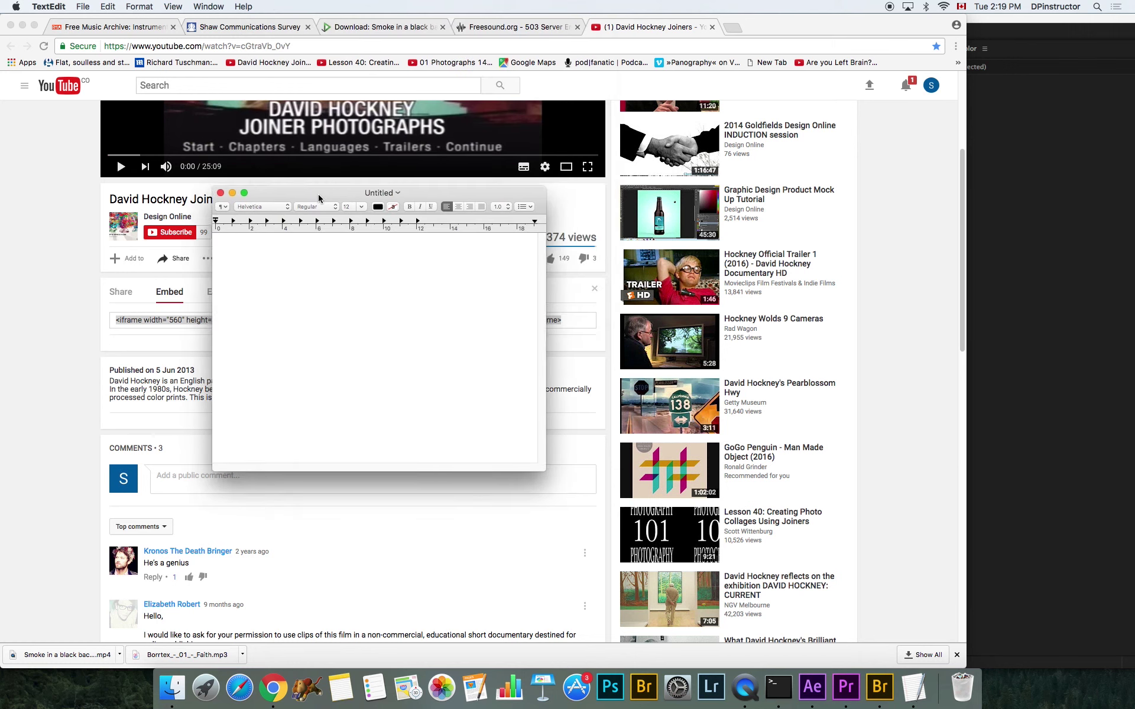
click(22, 25)
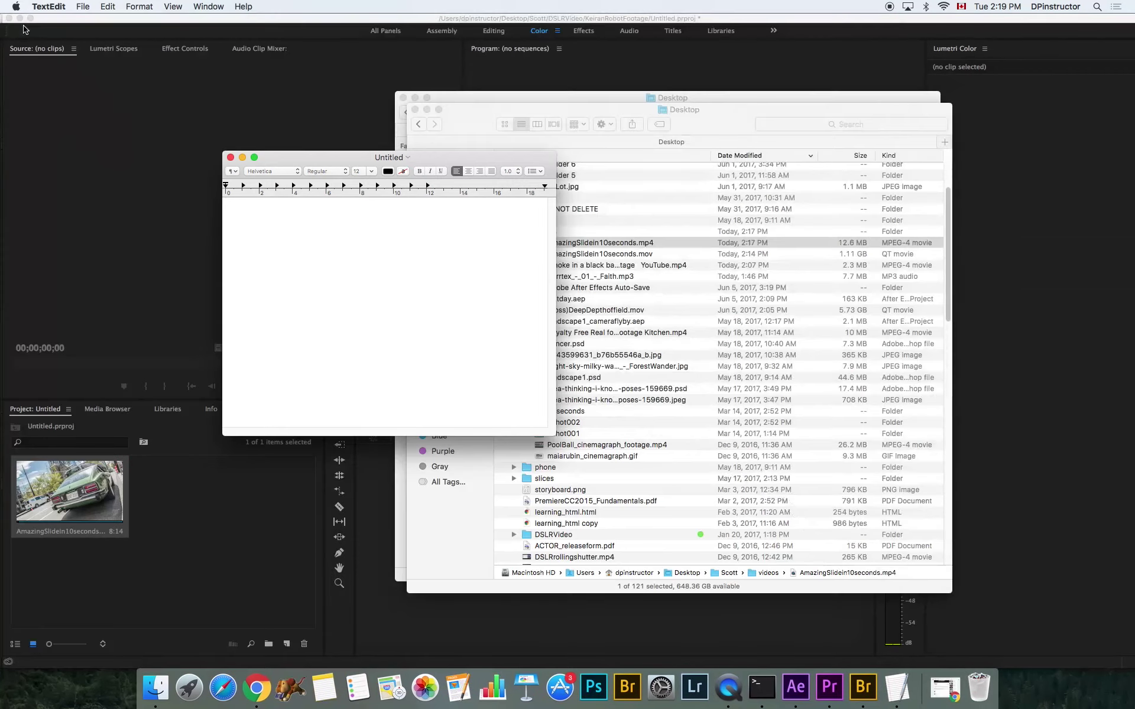
click(23, 21)
click(20, 18)
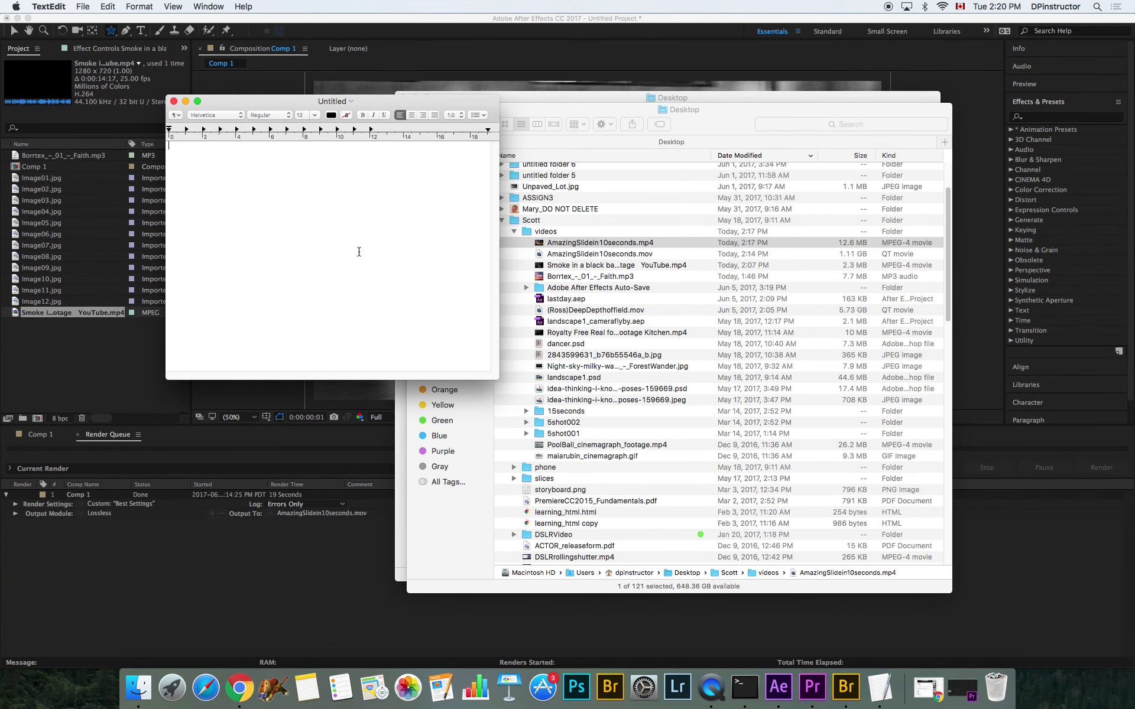
Make the document plain text and start saving it with no .txt extension added
click(132, 7)
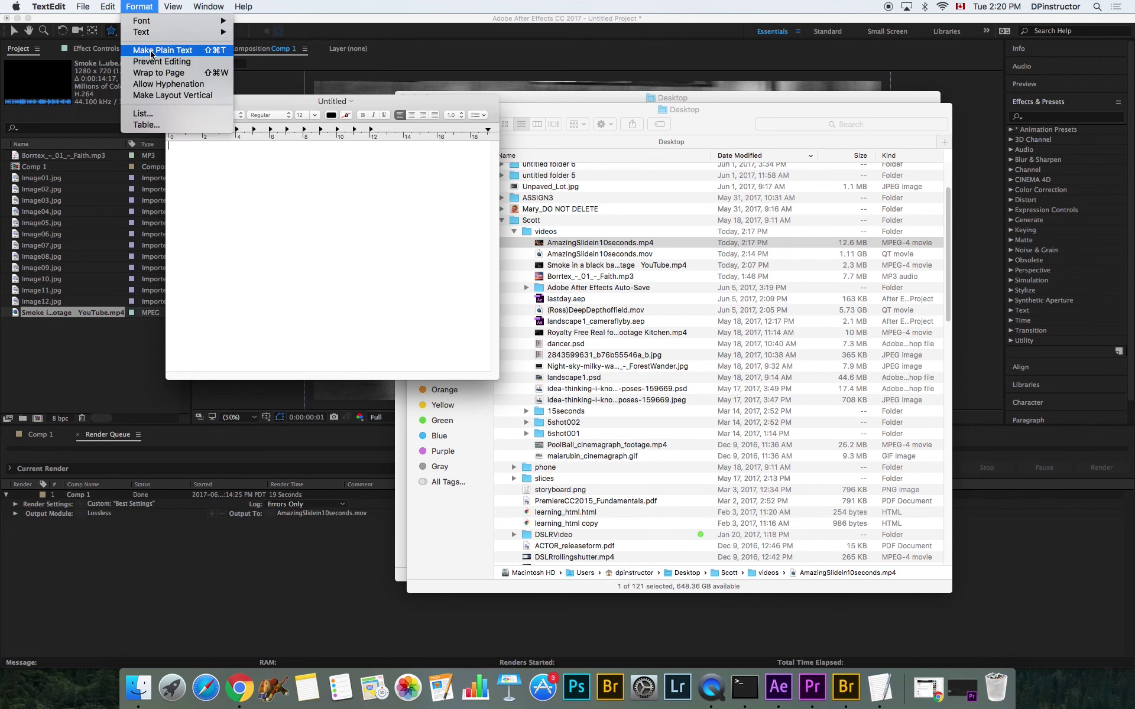
click(169, 52)
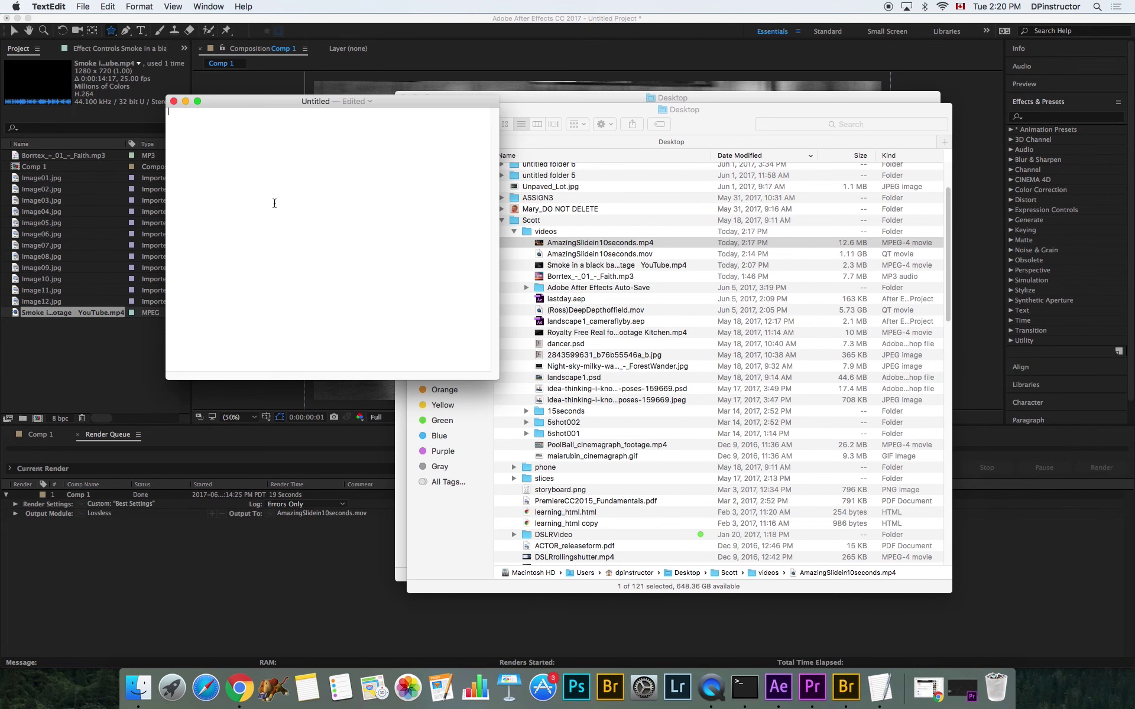
click(82, 6)
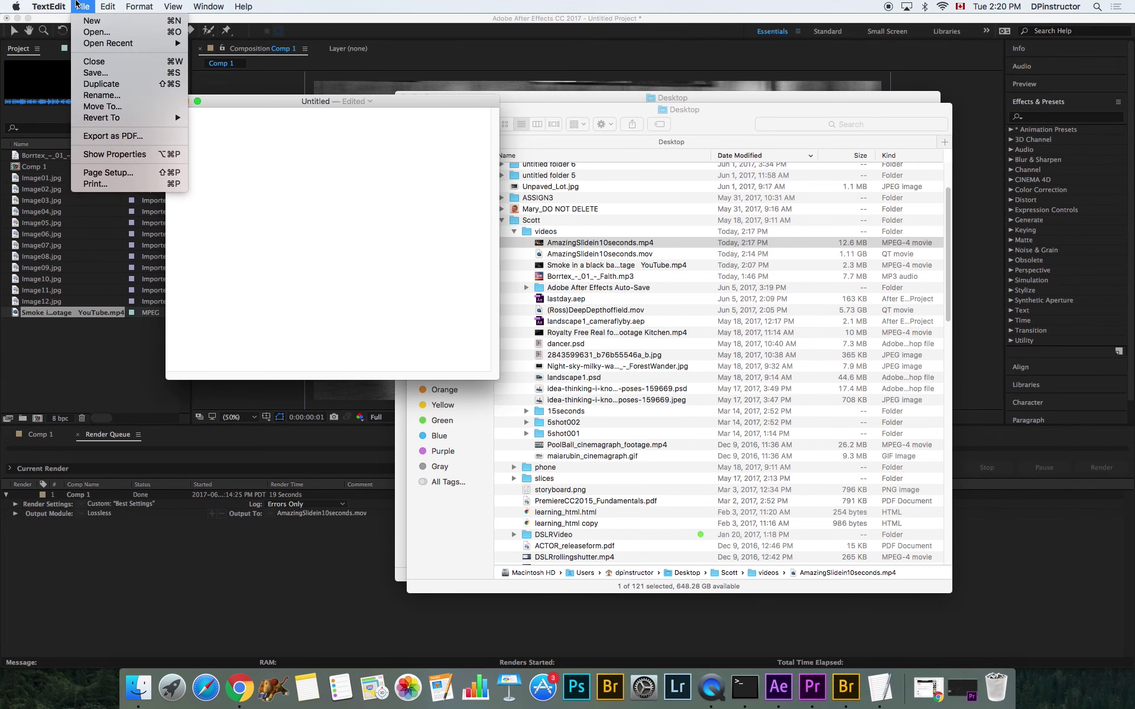
click(95, 74)
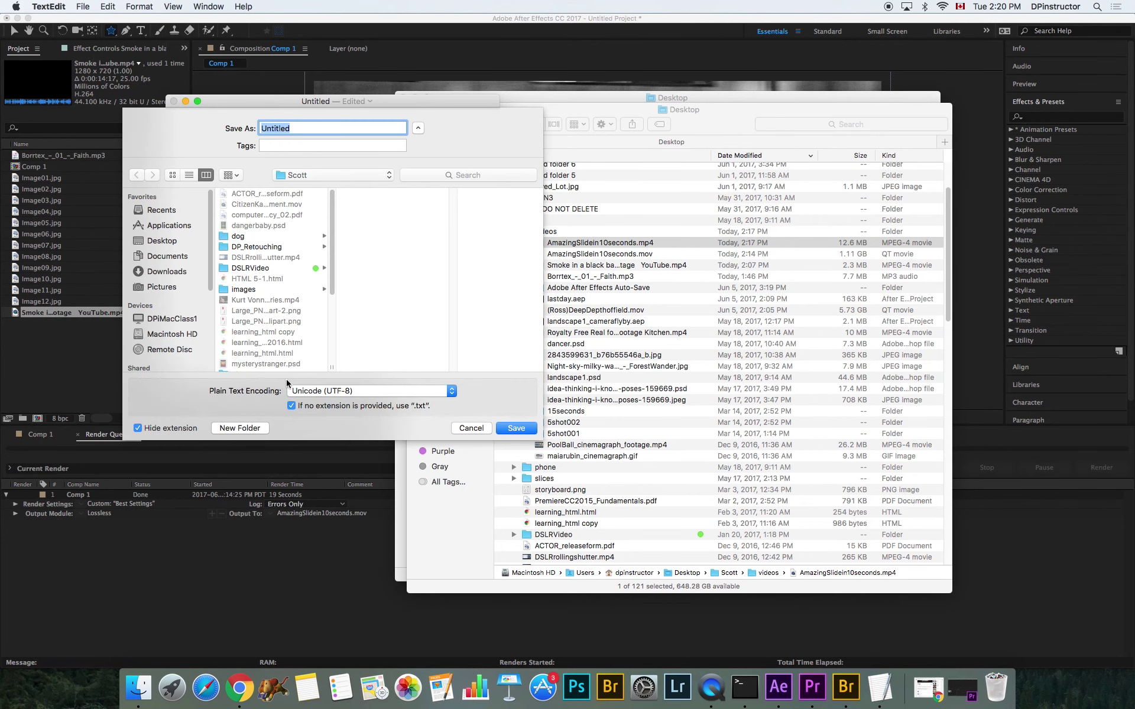
click(148, 432)
click(292, 405)
Name the file test.html and save it in the Scott folder
click(316, 130)
key(BackSpace)
key(BackSpace)
text(html)
double_click(285, 126)
text(test)
click(515, 432)
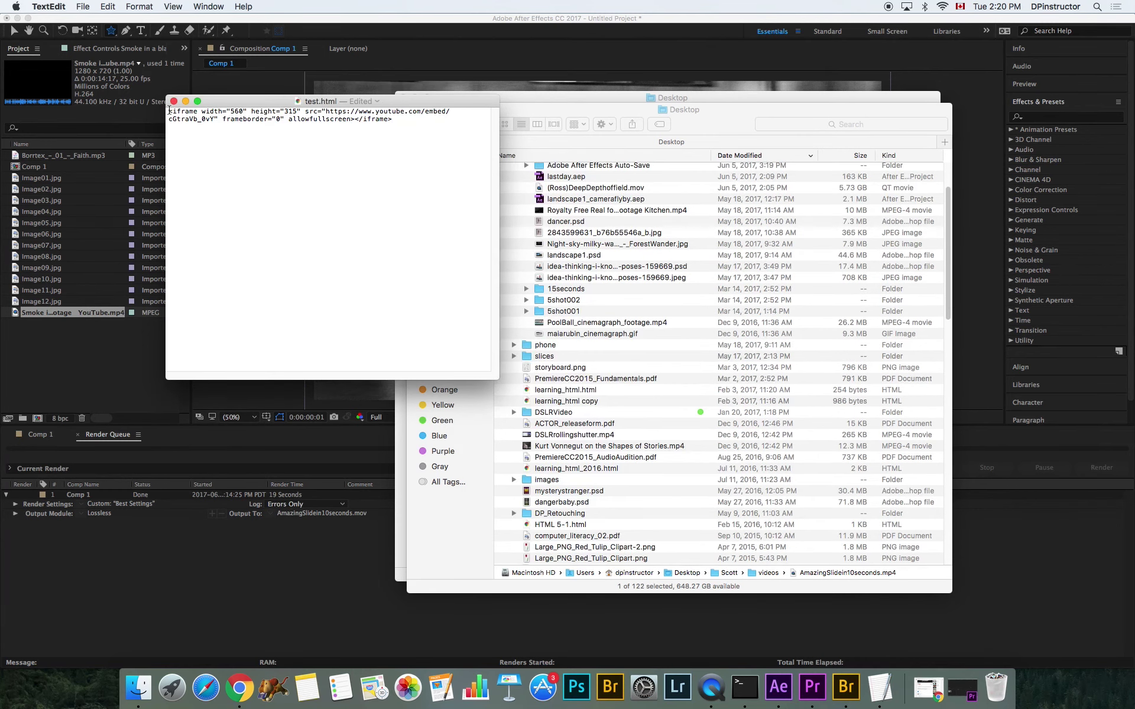
Add <html>, <head></head> and <body> above the iframe and closing tags below it, then save
key(Return)
key(Up)
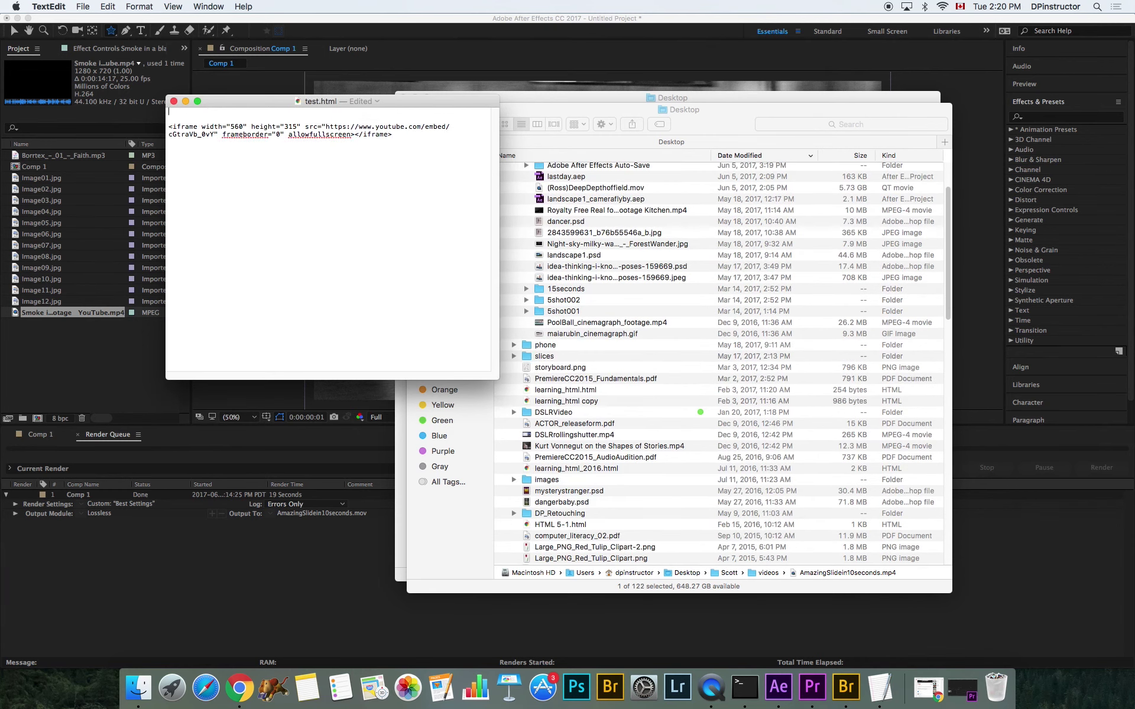
text(<html> <)
text(head>)
key(Return)
text(</head>)
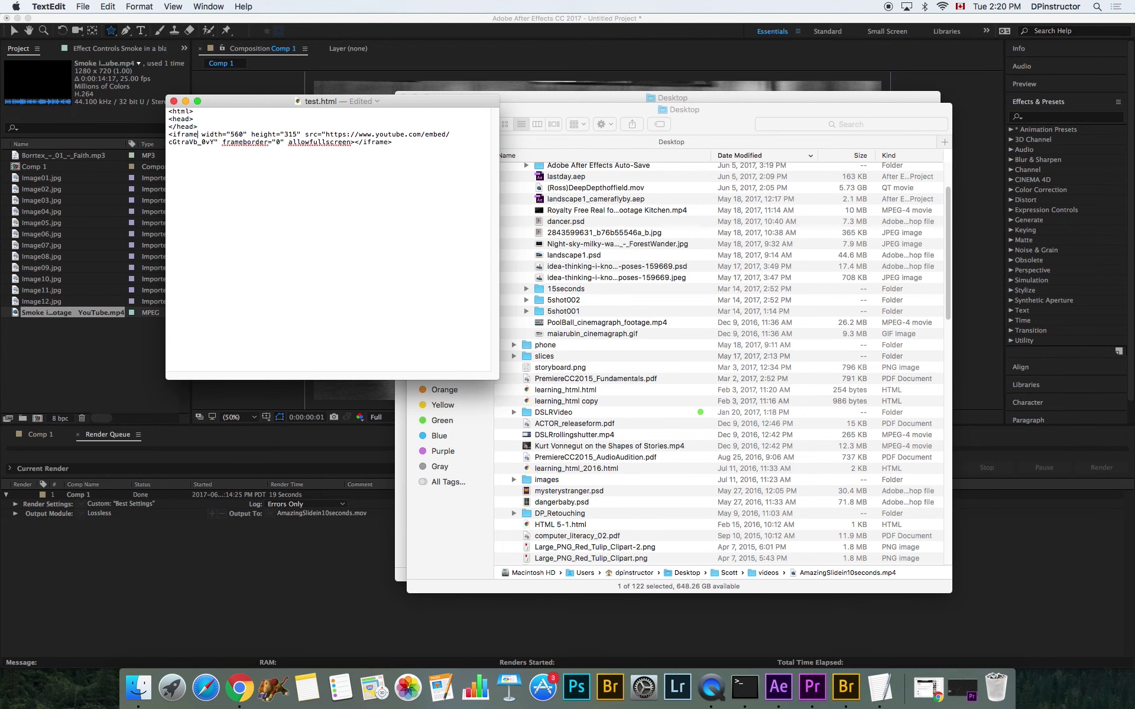
key(Return)
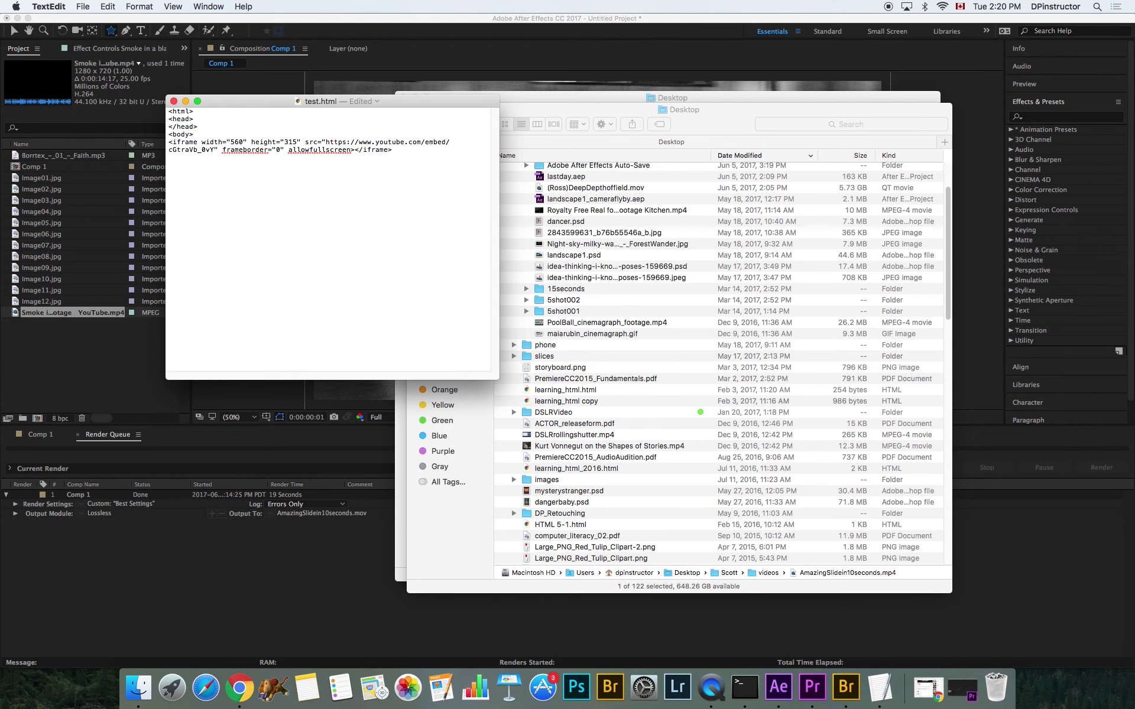
text(<bo)
text(/)
click(197, 165)
text(<html>)
key(super+s)
Open test.html from the Scott folder in Chrome to preview the embedded YouTube player
click(609, 226)
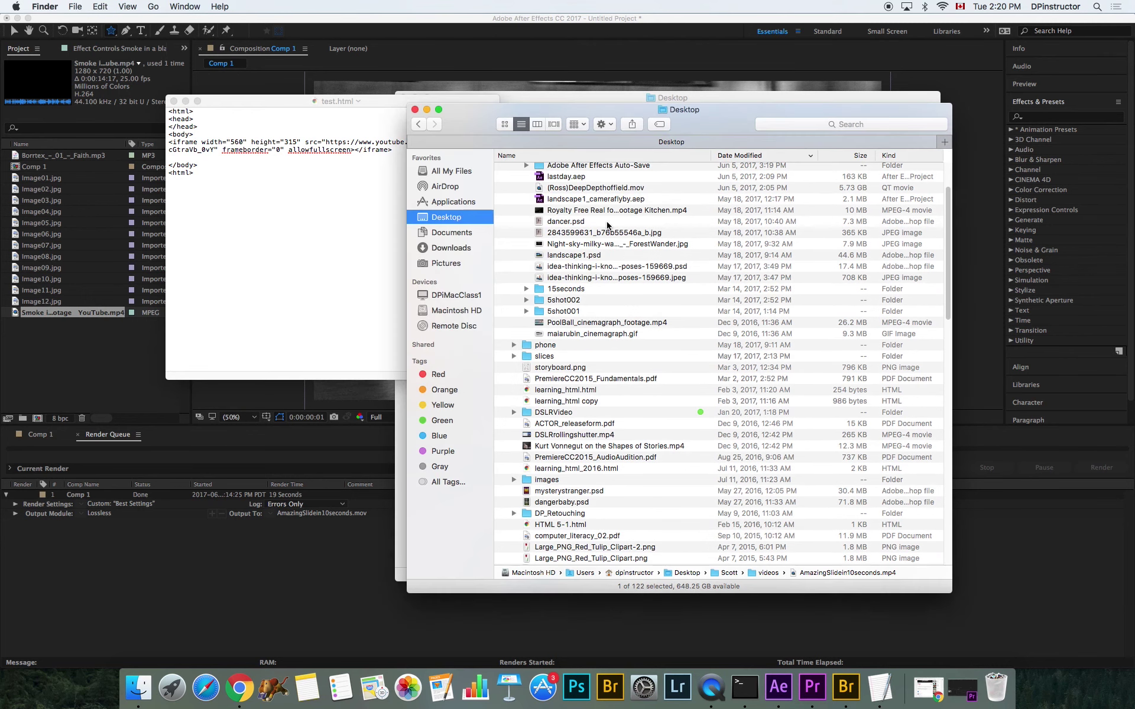
click(514, 191)
click(526, 182)
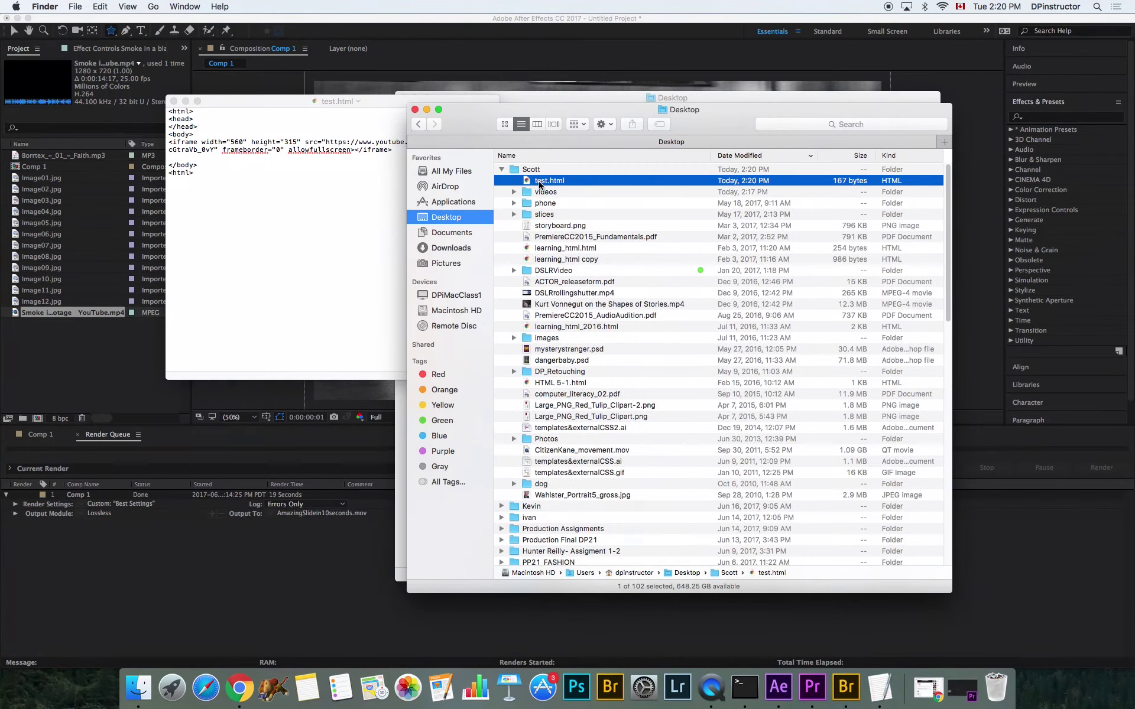
double_click(527, 182)
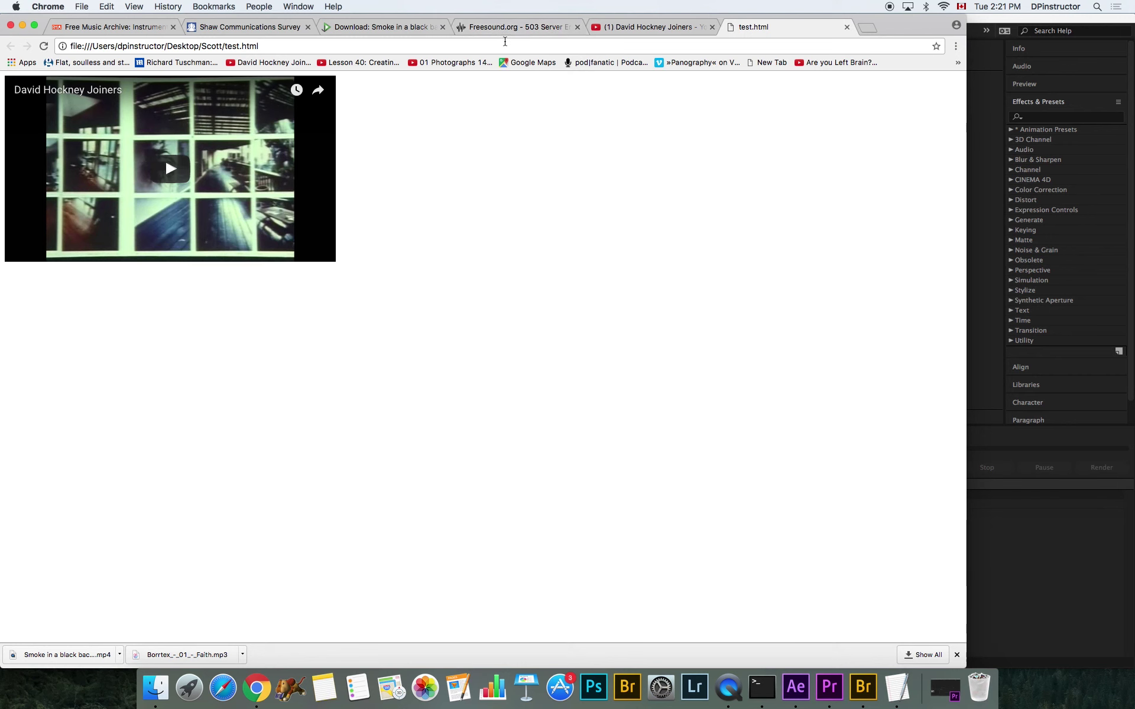
In the YouTube Embed options, uncheck video title and player actions, player controls, and suggested videos
click(643, 31)
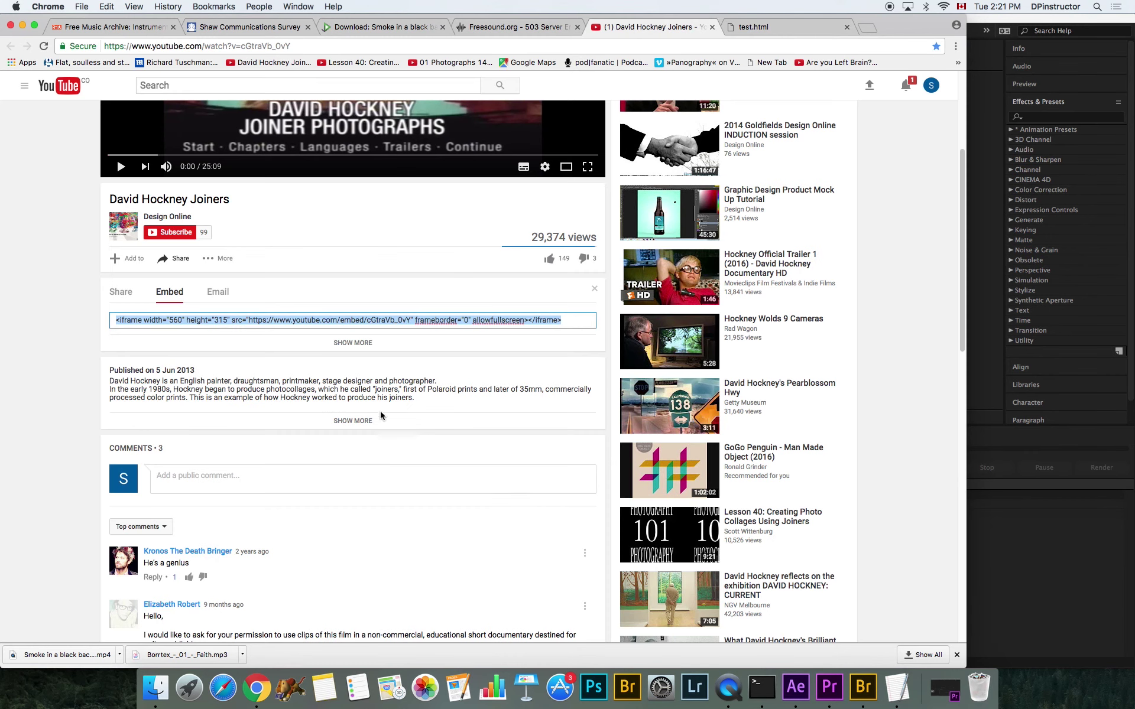
scroll(342, 348, down, 5)
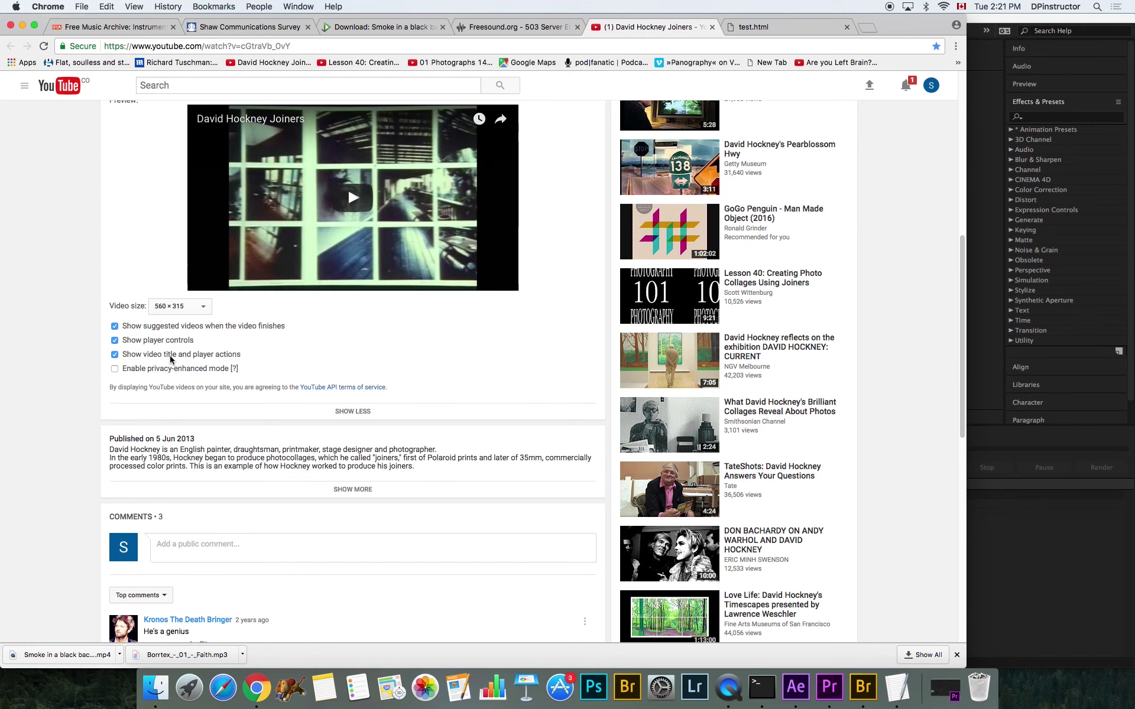
click(139, 357)
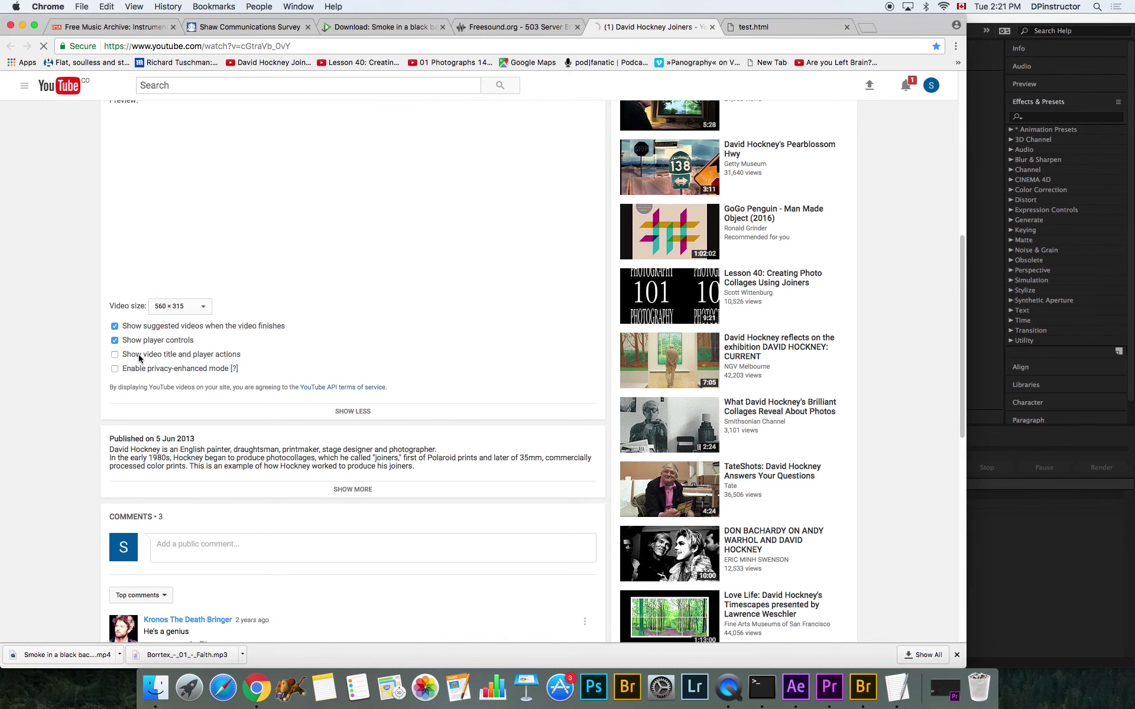
click(143, 341)
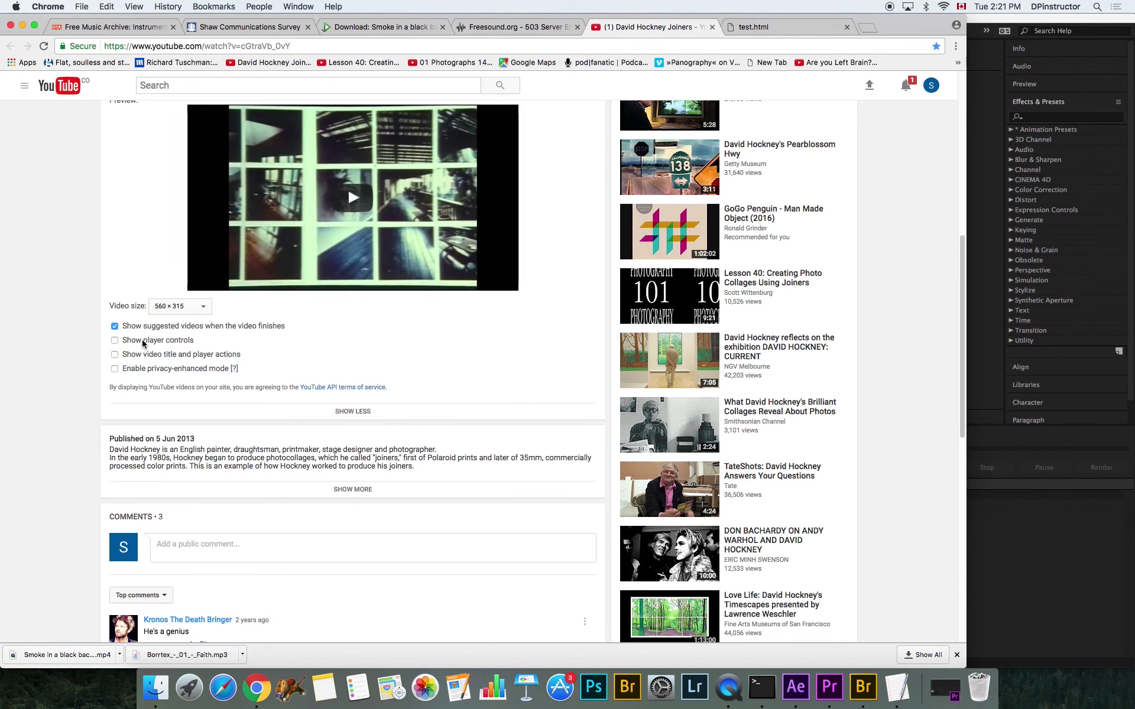
click(141, 330)
scroll(166, 367, up, 3)
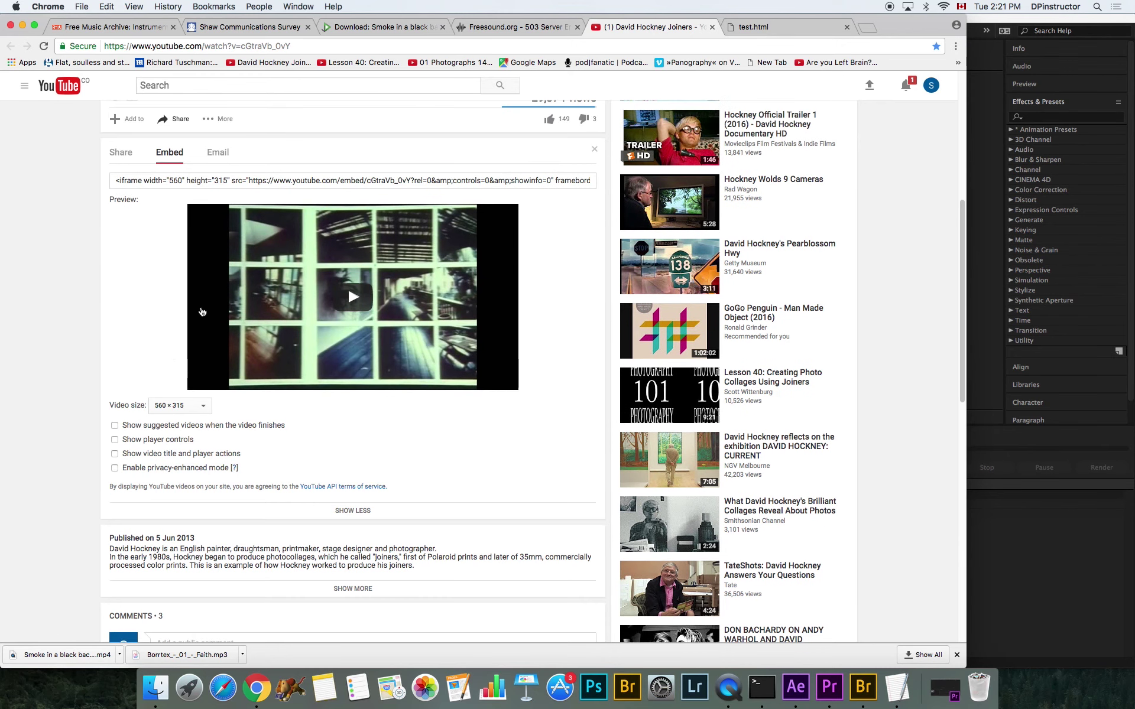
click(258, 186)
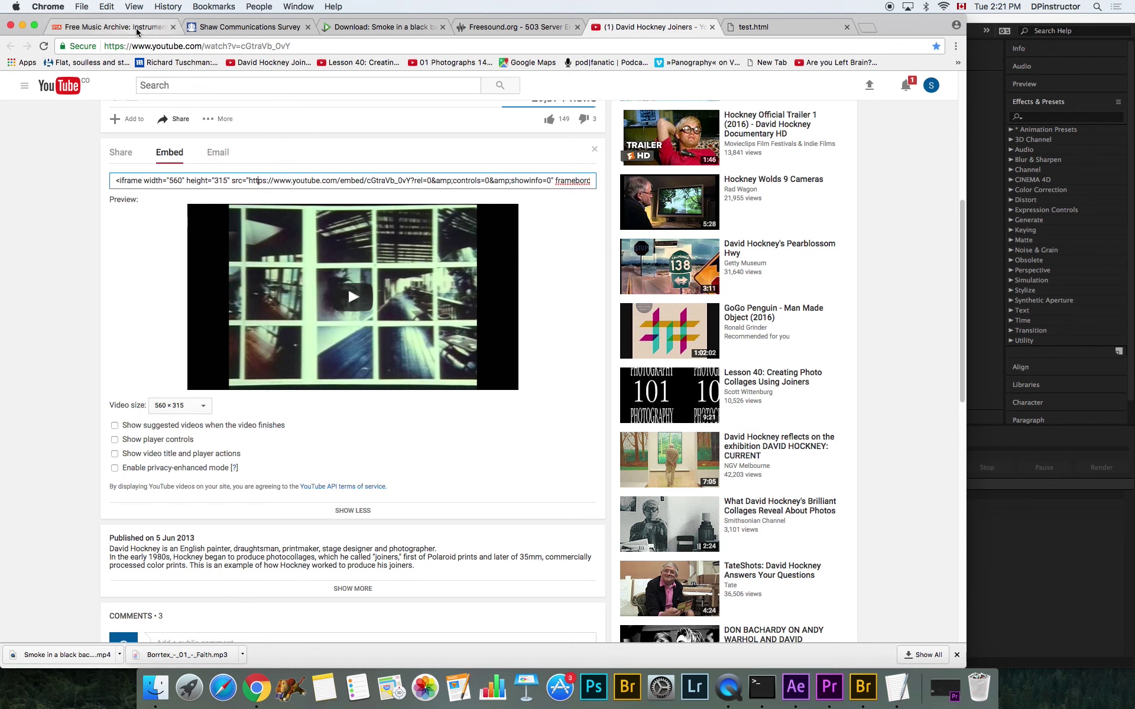
click(250, 46)
Search 'vimeo brehdren', open the Brehdren Future Boxes video and show its embed code
text(vimeo)
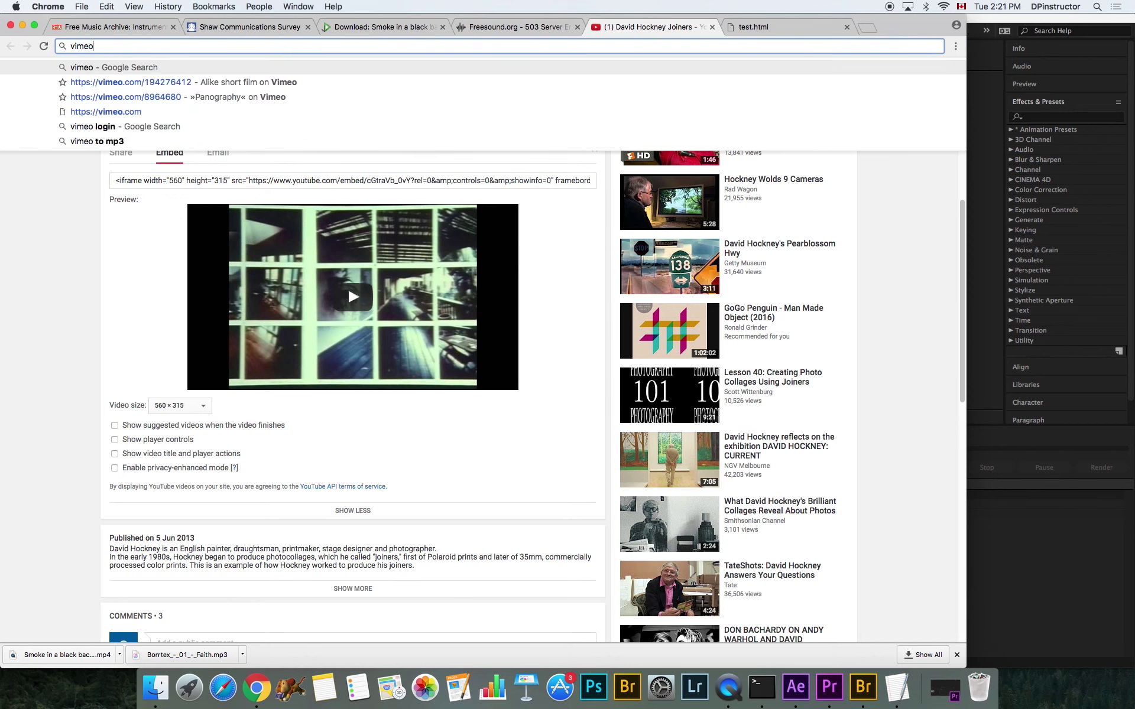
text( brehdren)
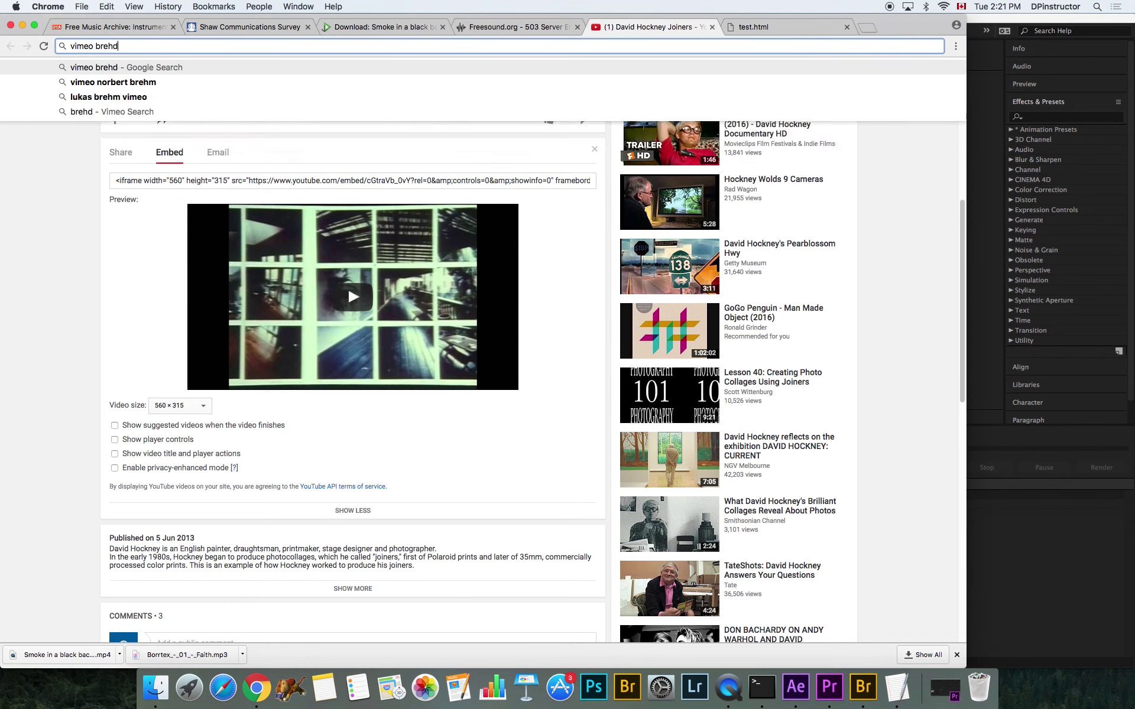
key(Return)
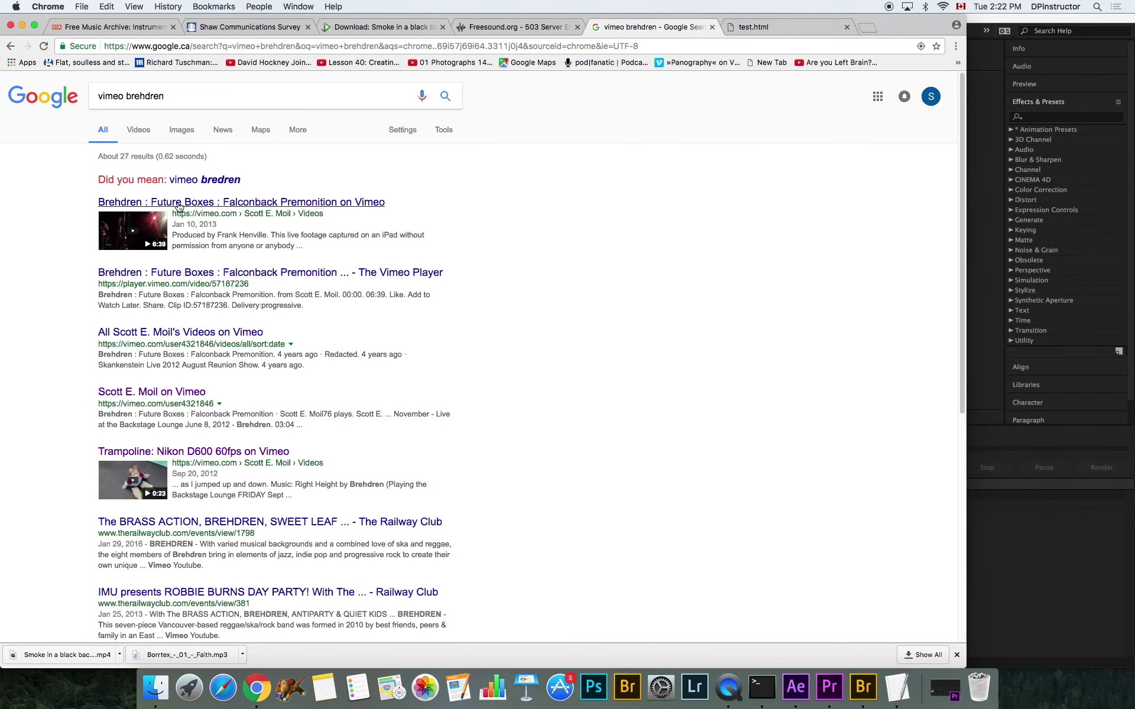
click(179, 203)
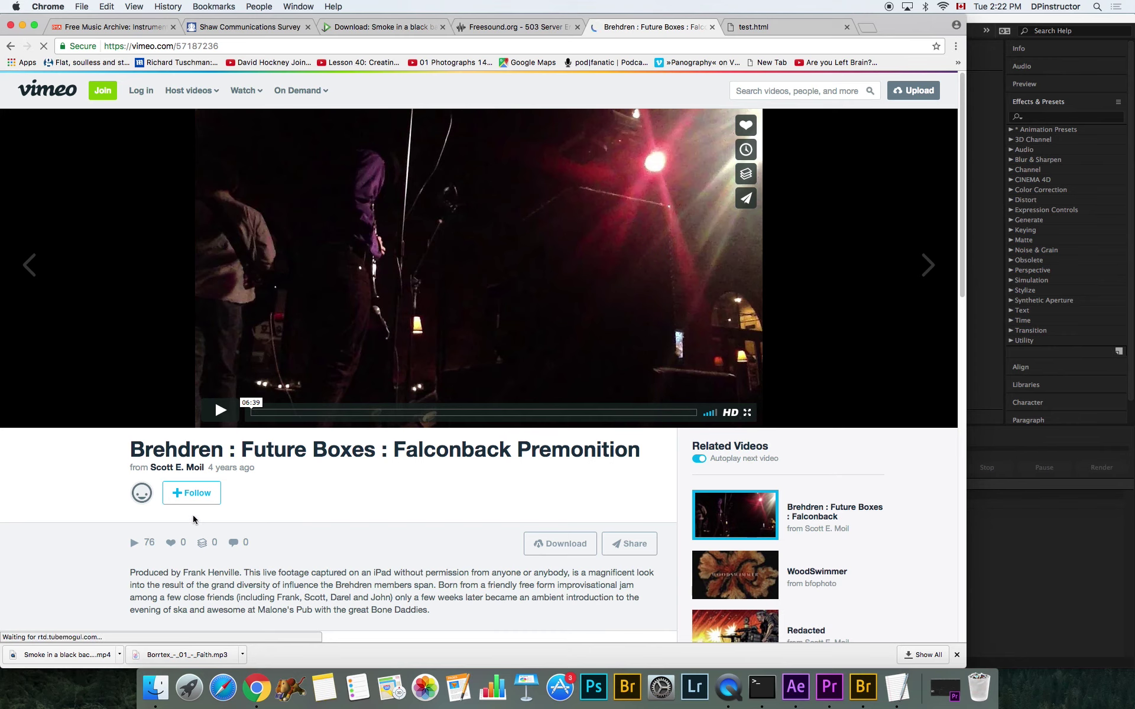
scroll(636, 438, down, 3)
click(635, 438)
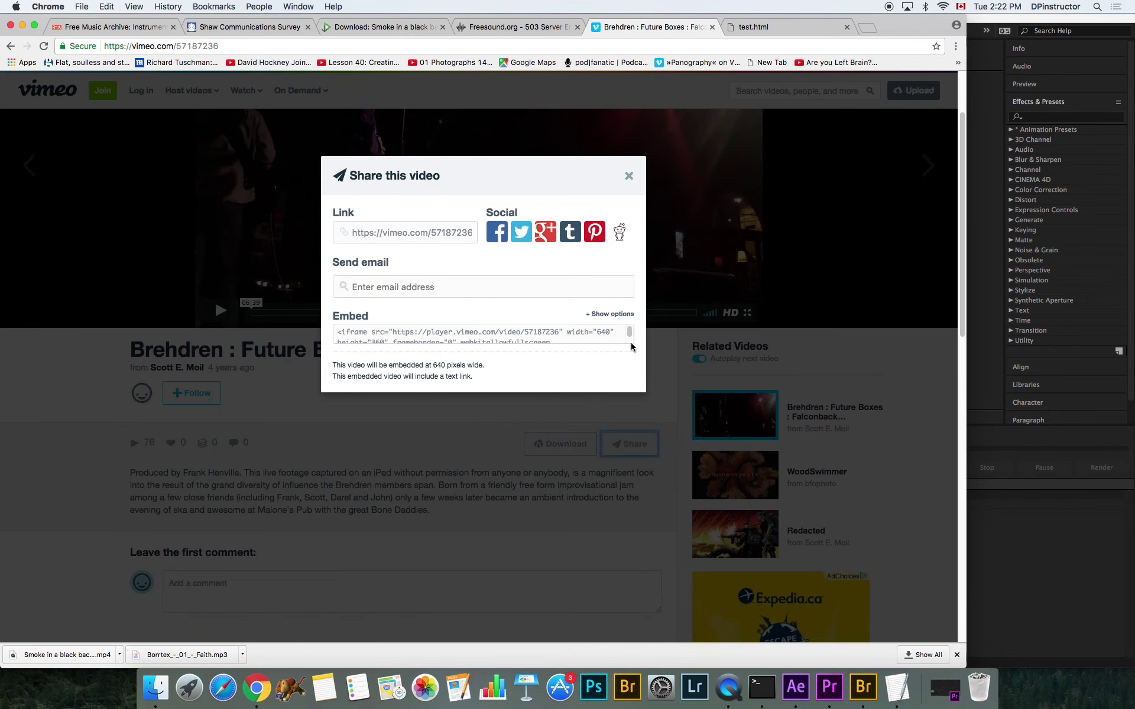
click(630, 341)
click(448, 341)
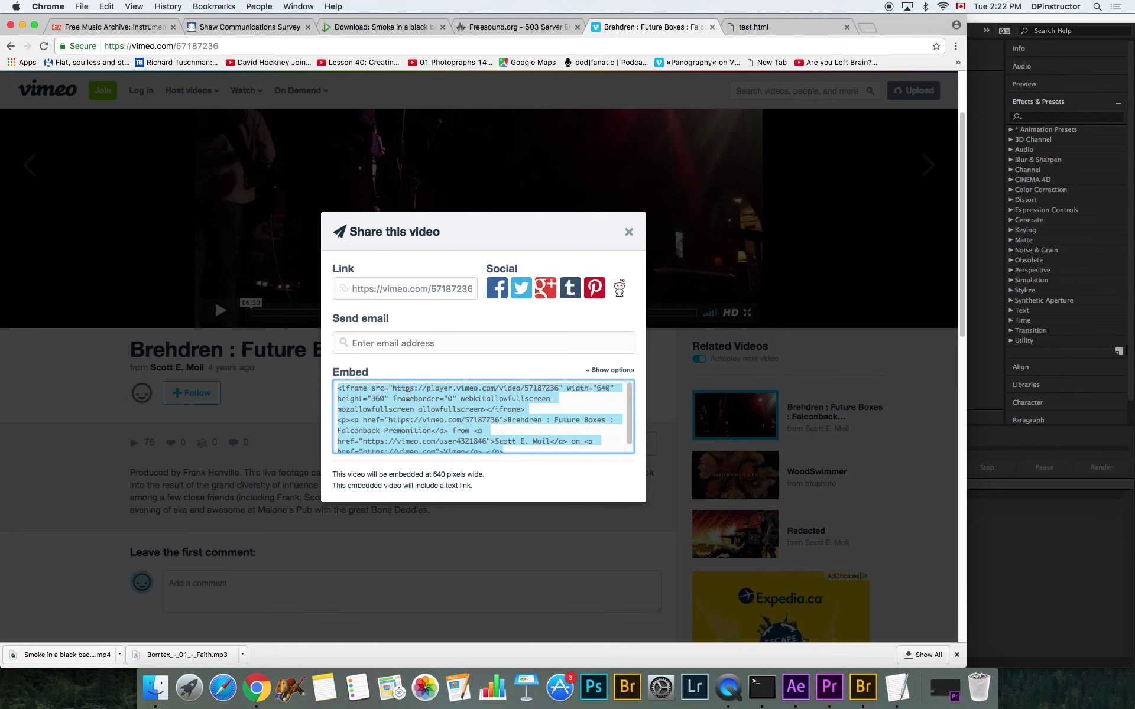
Turn on autoplay and loop, drop the text link, and hide portrait, title and byline
click(609, 370)
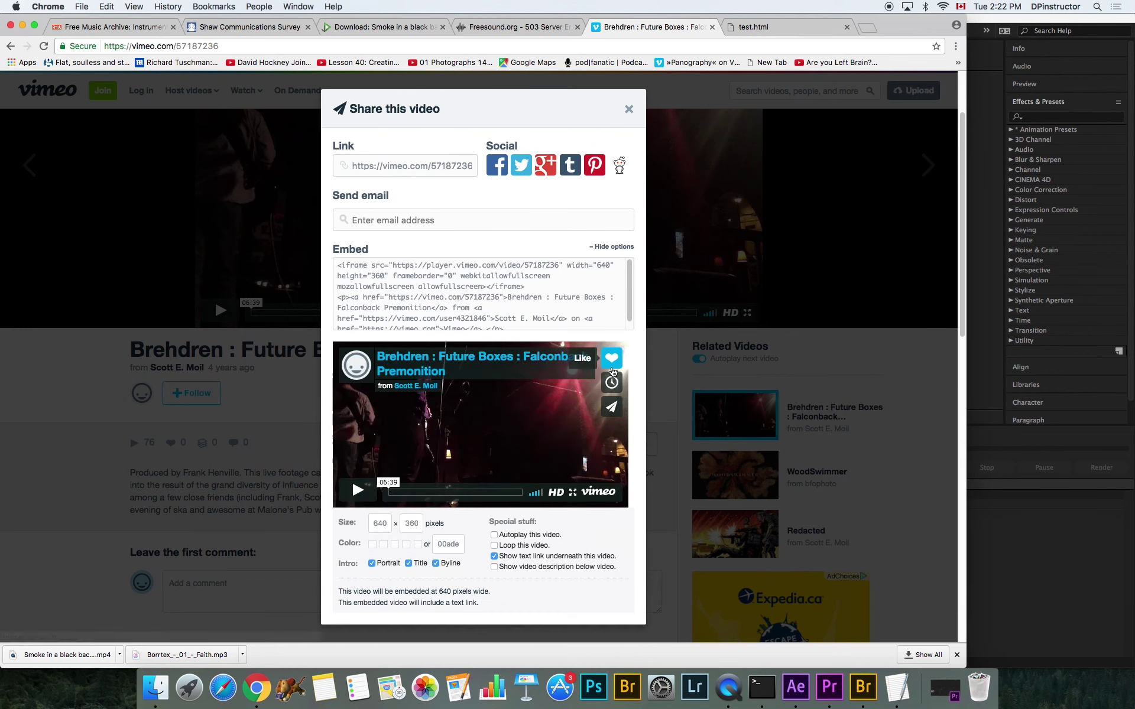
scroll(525, 437, down, 3)
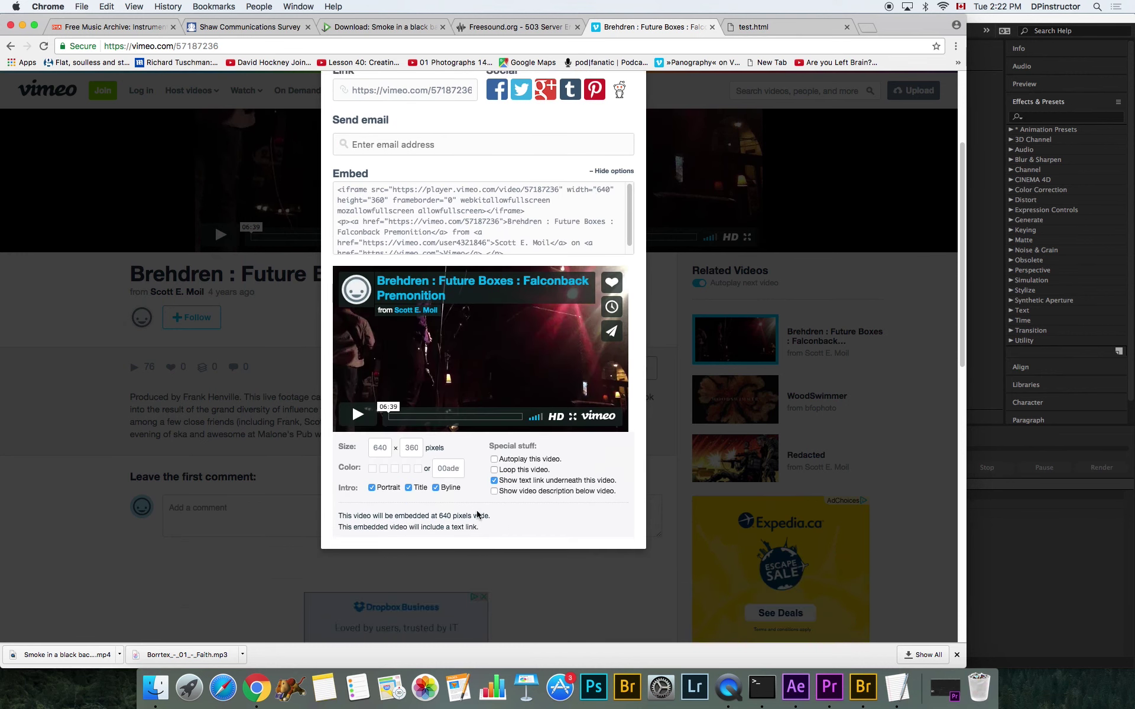
click(526, 457)
click(523, 467)
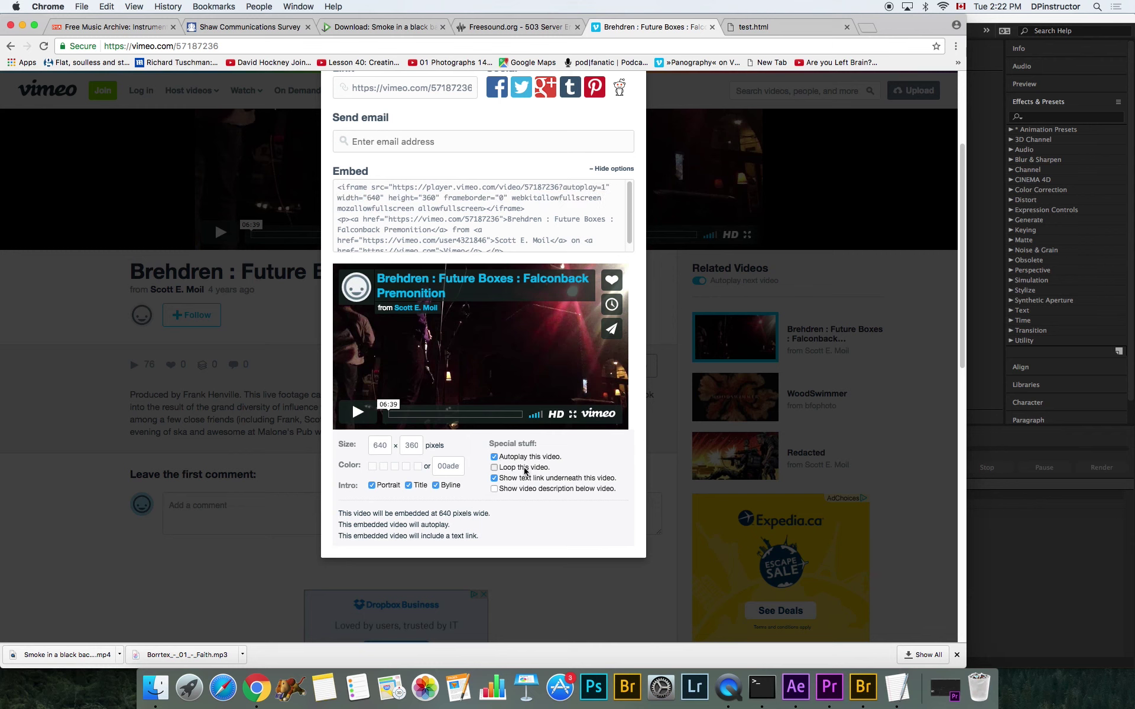
click(522, 478)
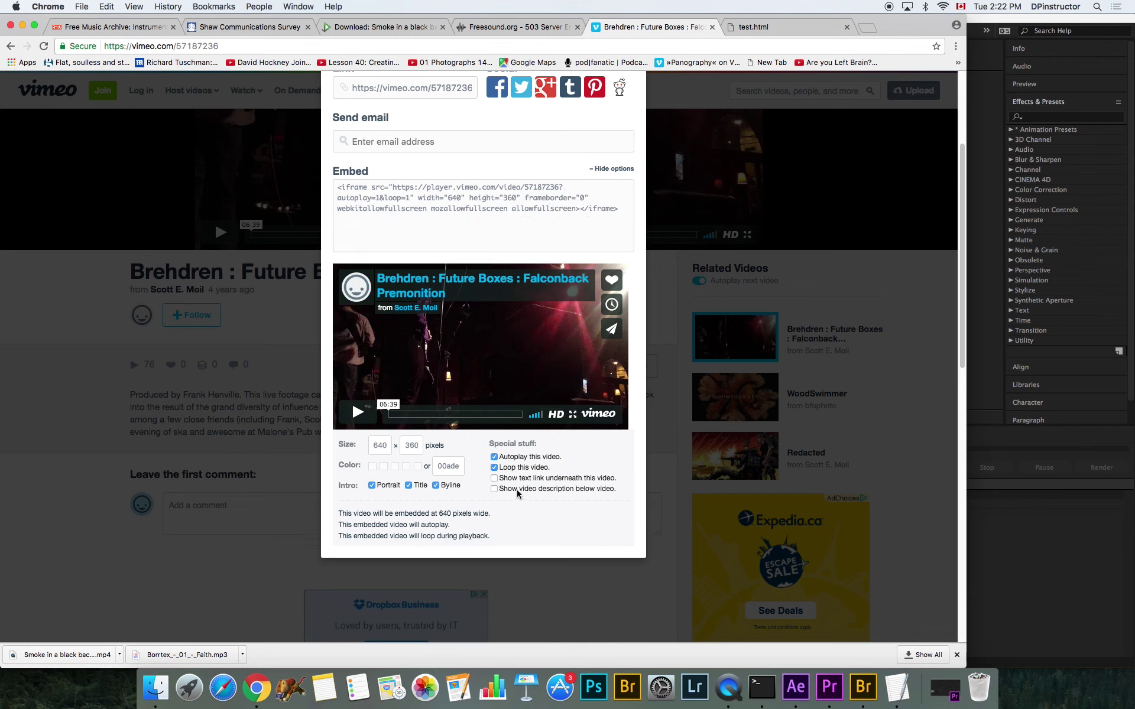
click(390, 485)
click(410, 486)
click(440, 487)
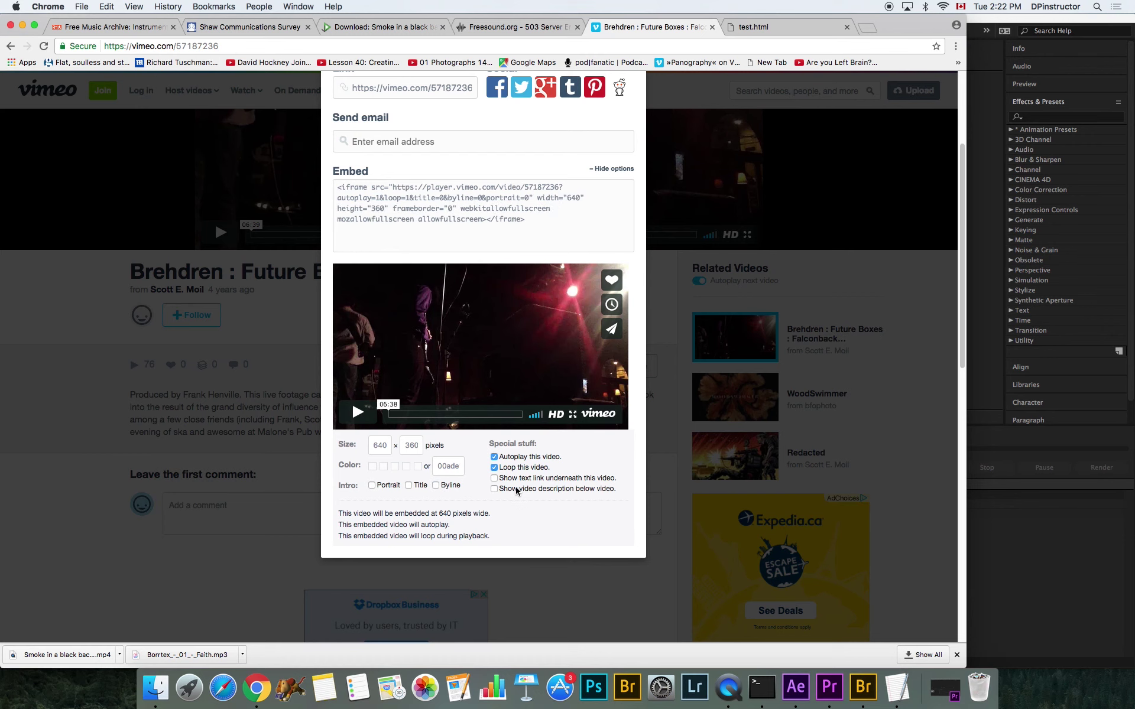
Select the entire Vimeo iframe embed code
scroll(508, 494, down, 4)
scroll(491, 502, up, 2)
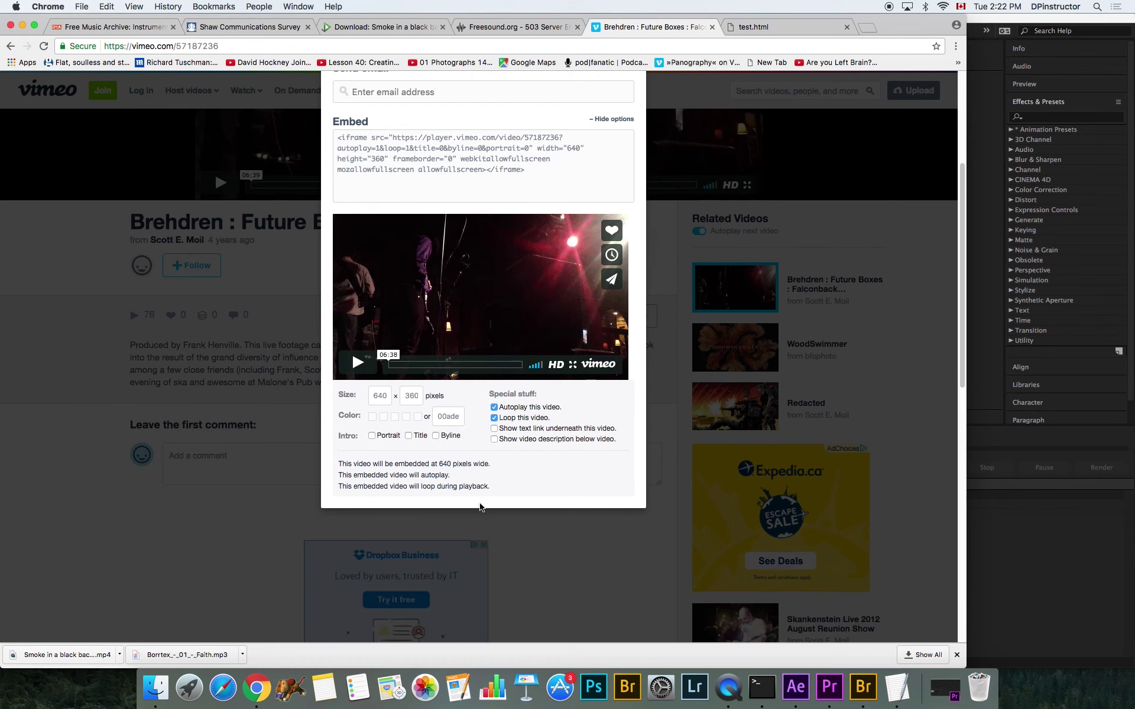
scroll(480, 506, up, 1)
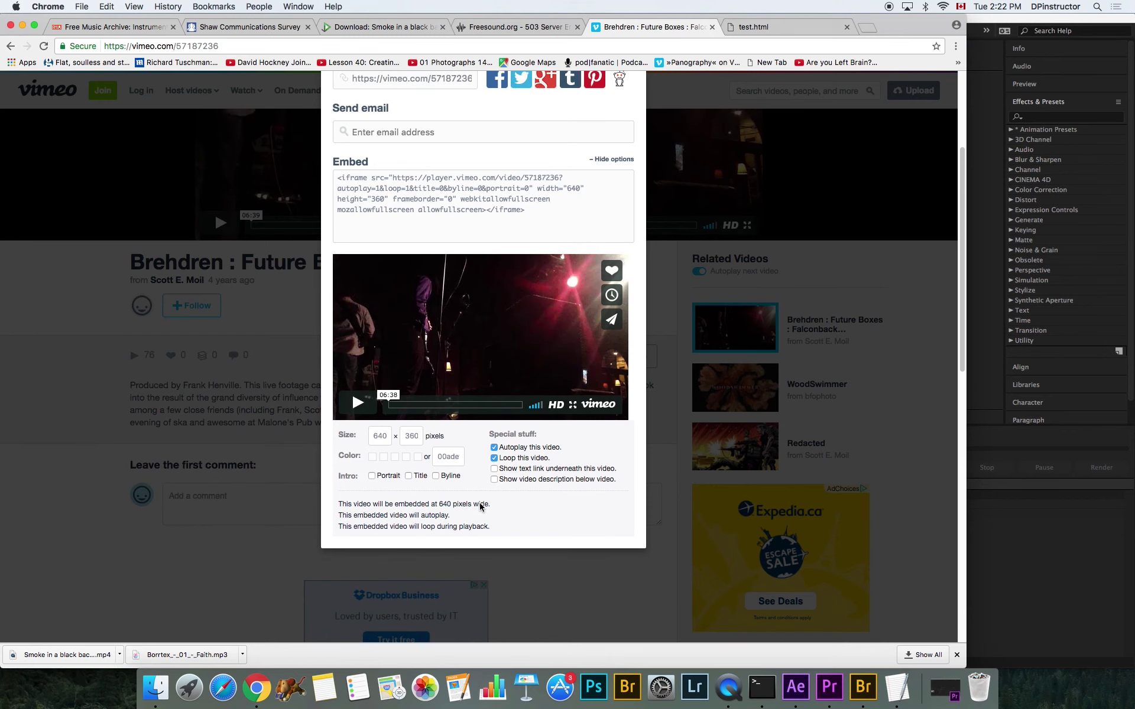
scroll(480, 506, up, 1)
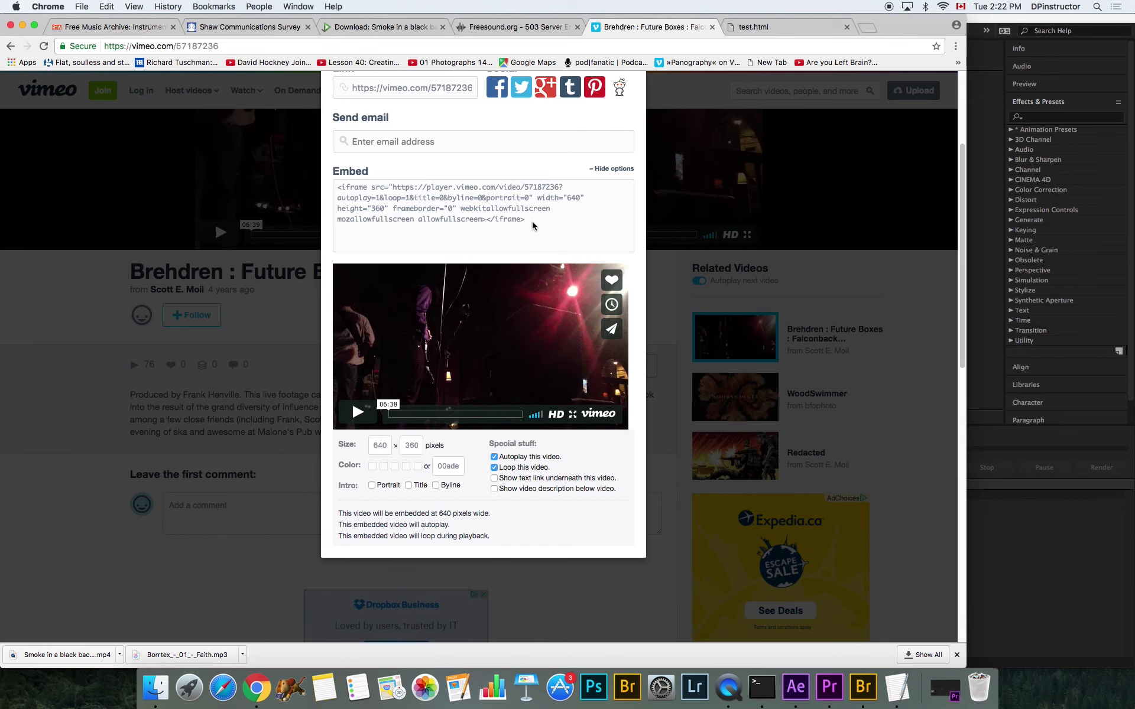
drag(532, 225, 335, 175)
key(super+c)
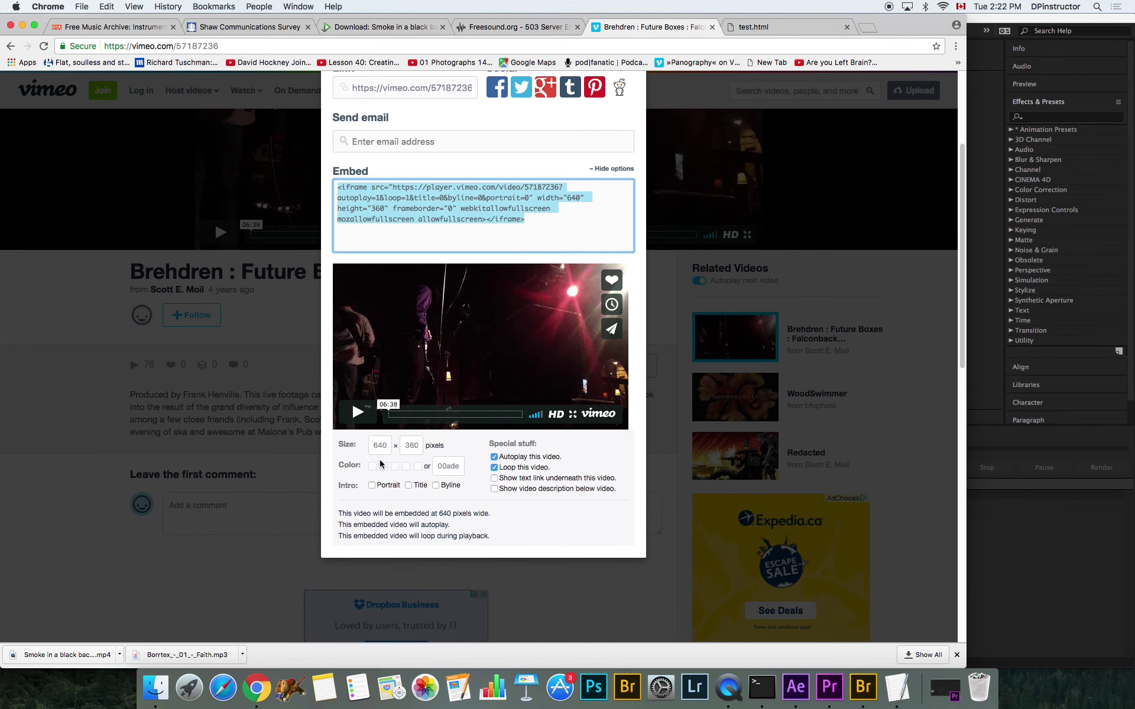
Paste the Vimeo embed code below the YouTube iframe in test.html
click(896, 687)
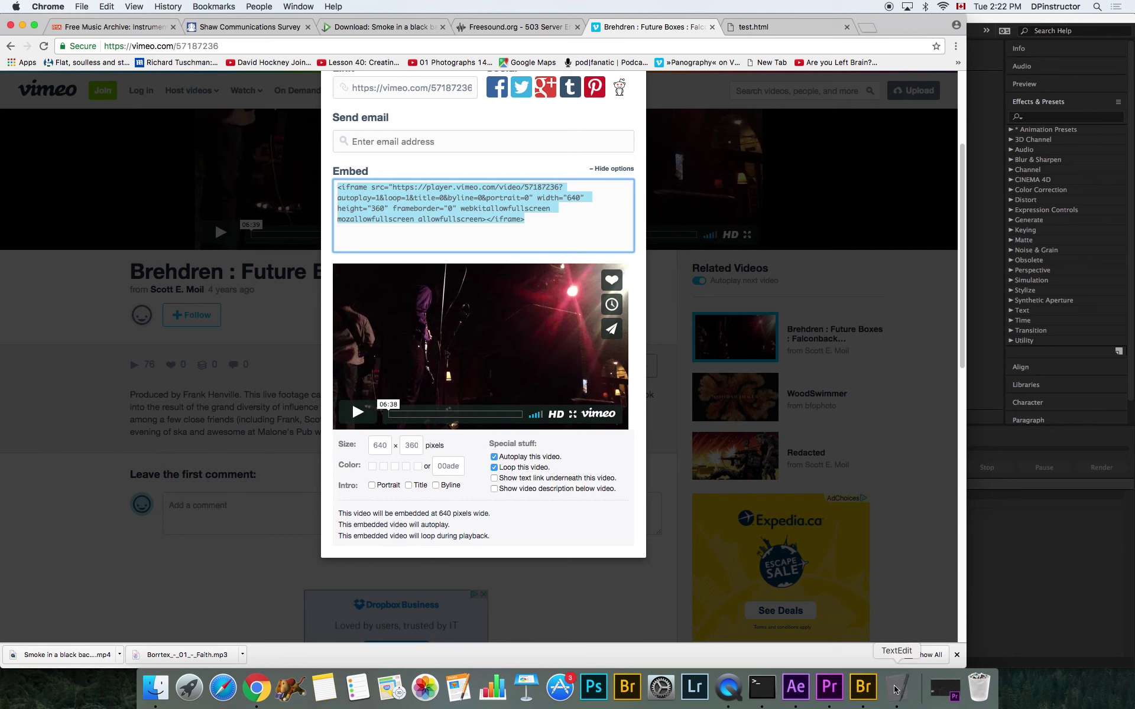
key(Return)
key(Return)
key(Return)
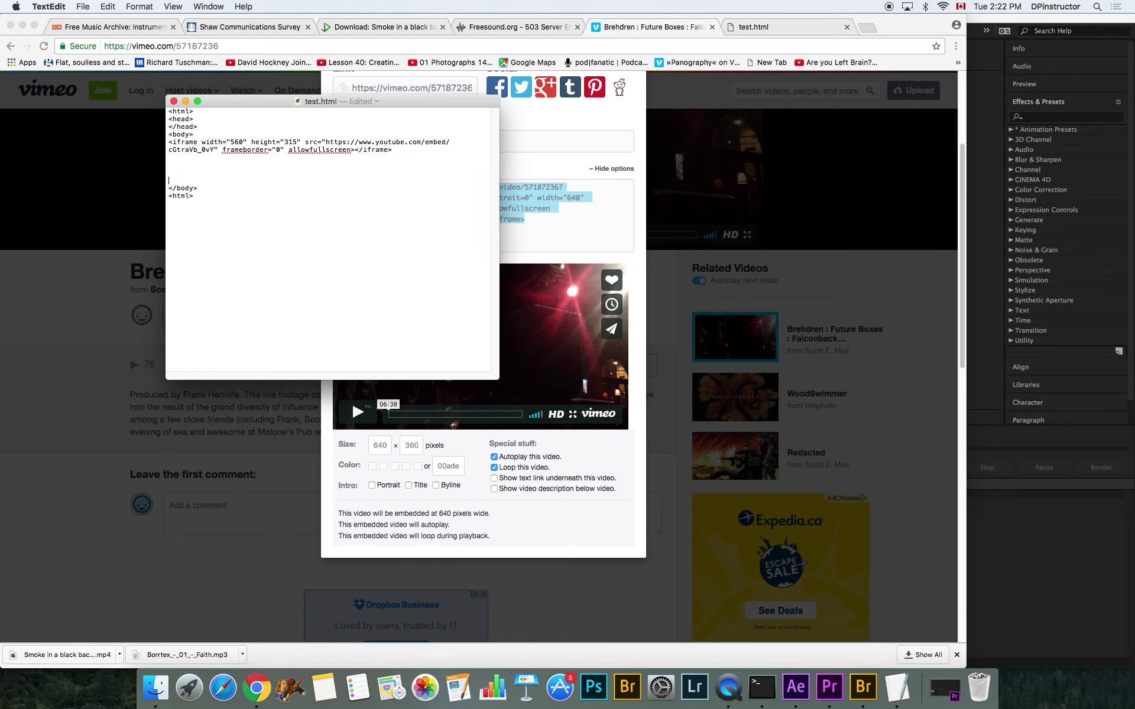
key(super+v)
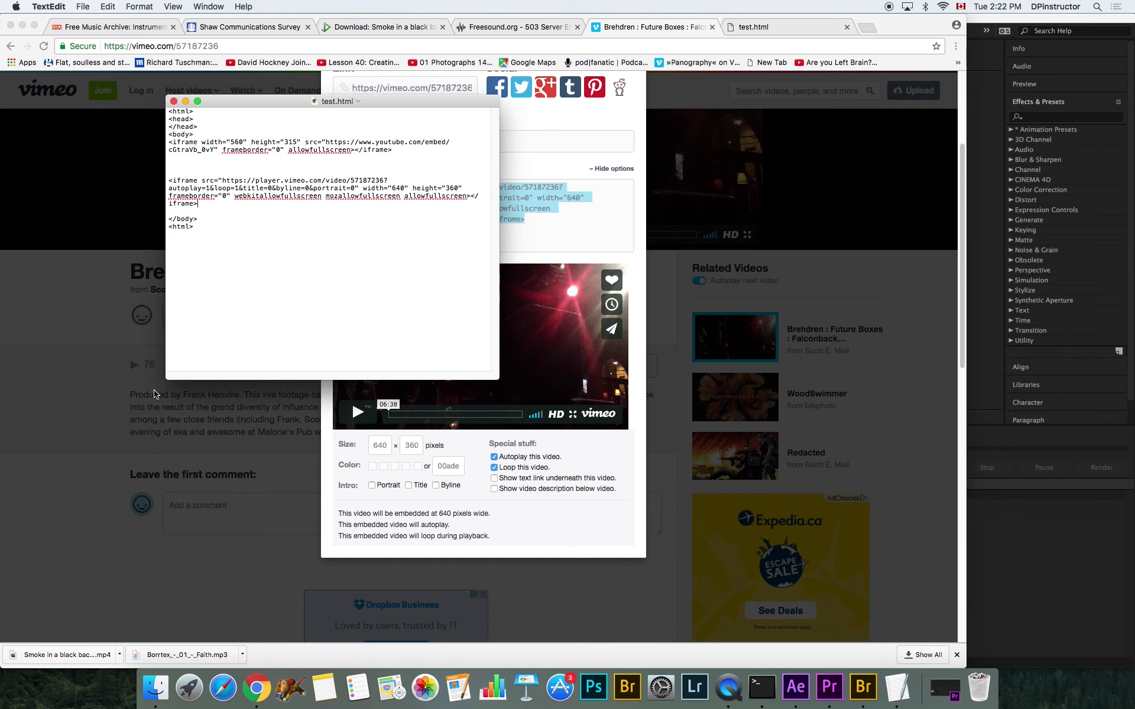
Reload test.html in Chrome and pause the autoplaying Vimeo video
click(256, 687)
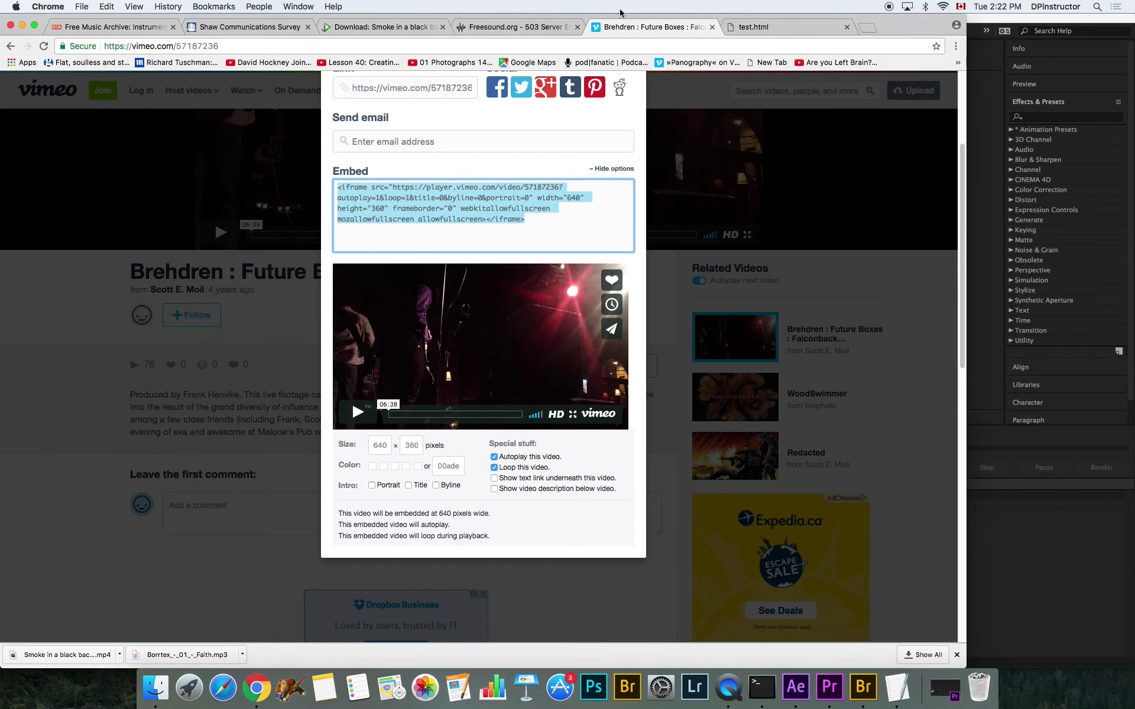
click(797, 29)
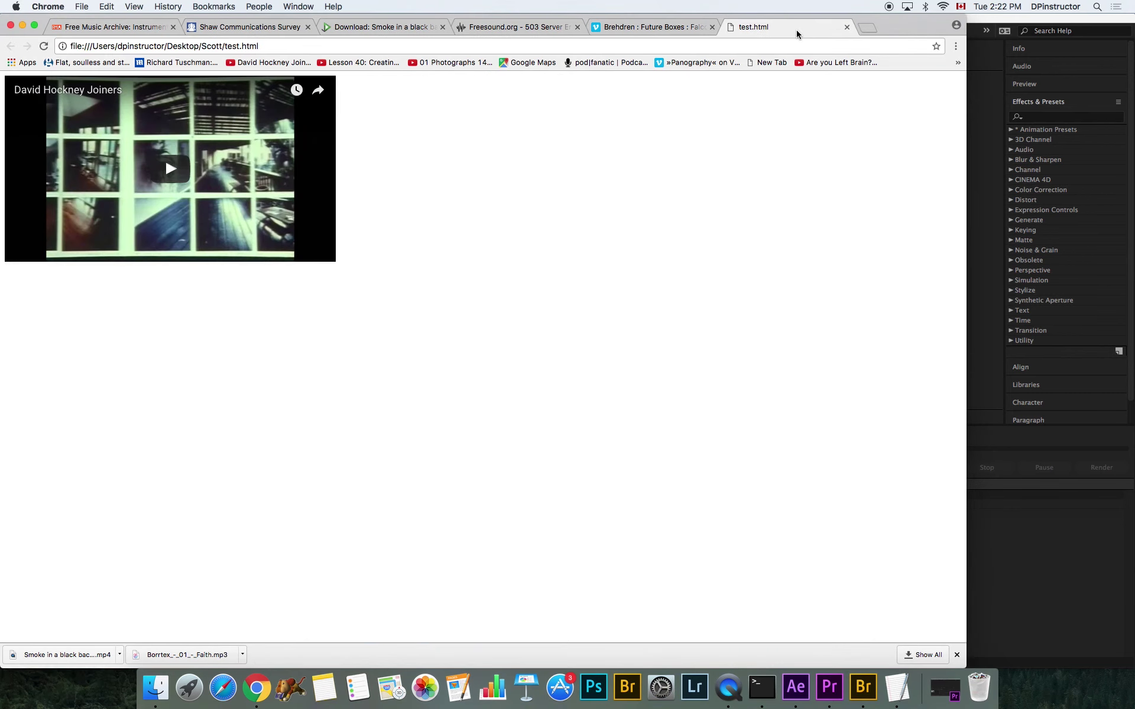
click(43, 46)
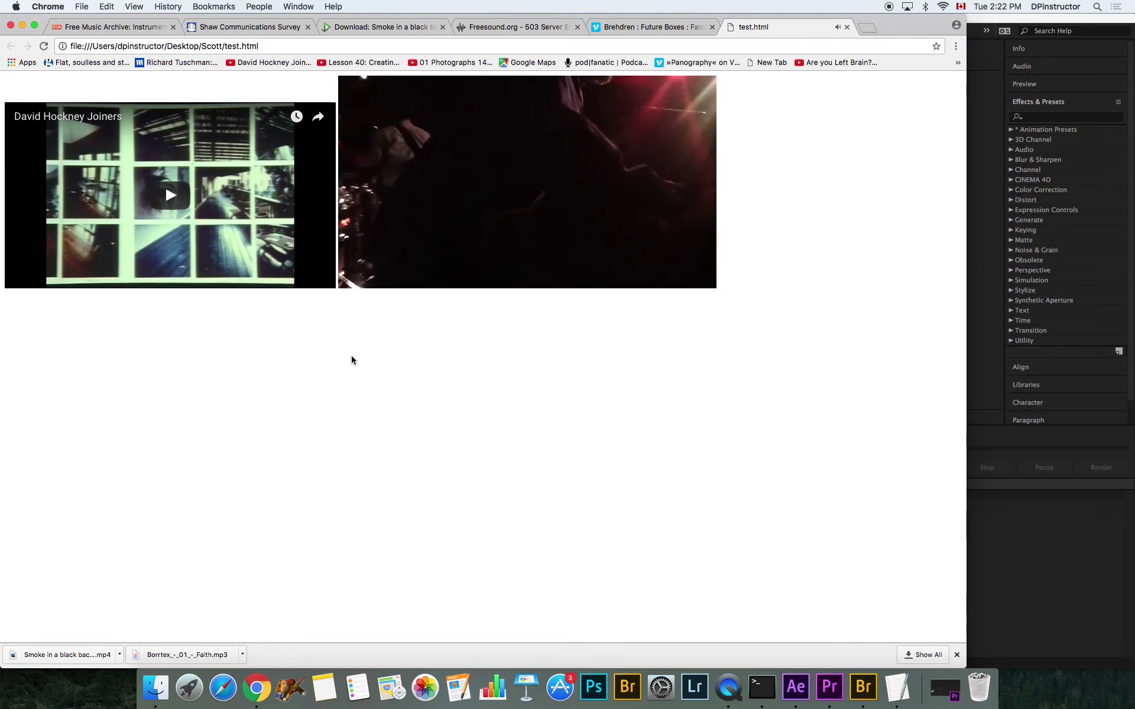
click(365, 274)
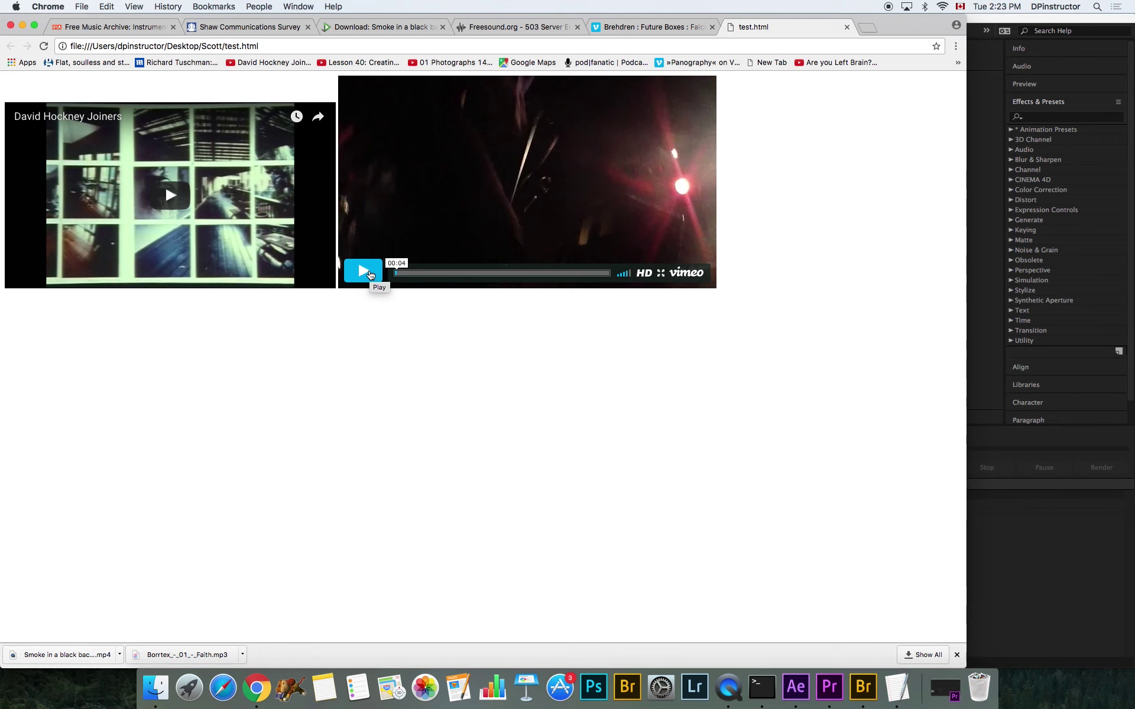
Search Google for w3 and open the W3Schools HTML Tag Reference
key(cmd+t)
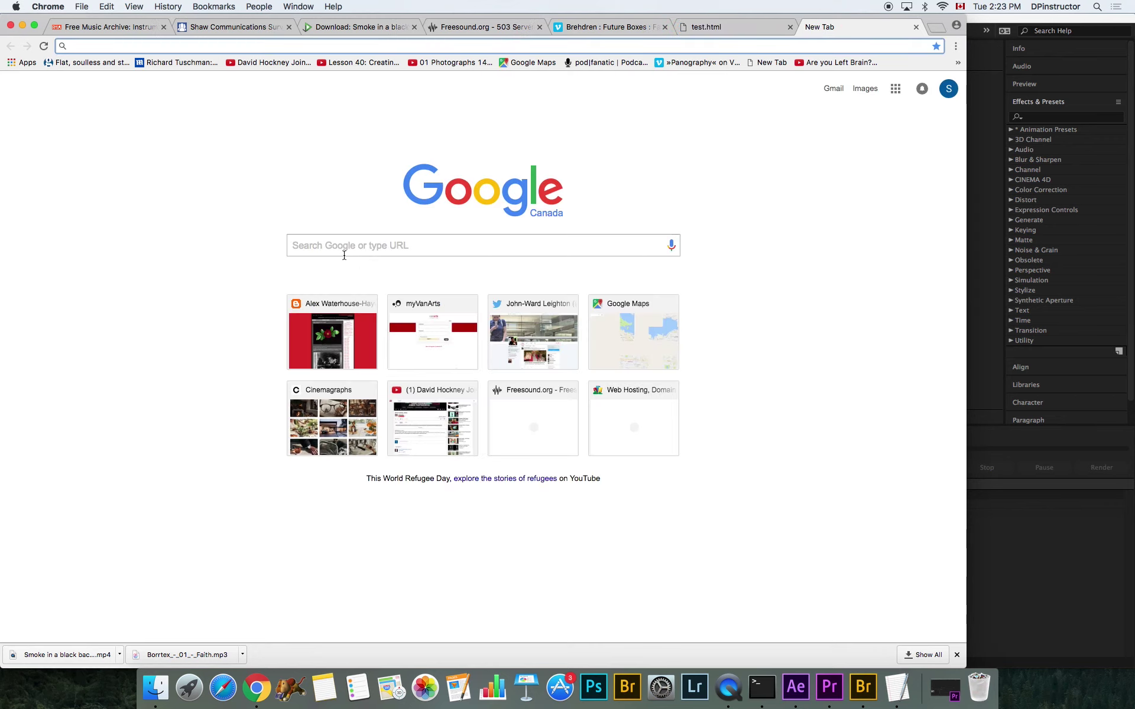
text(w3)
key(Return)
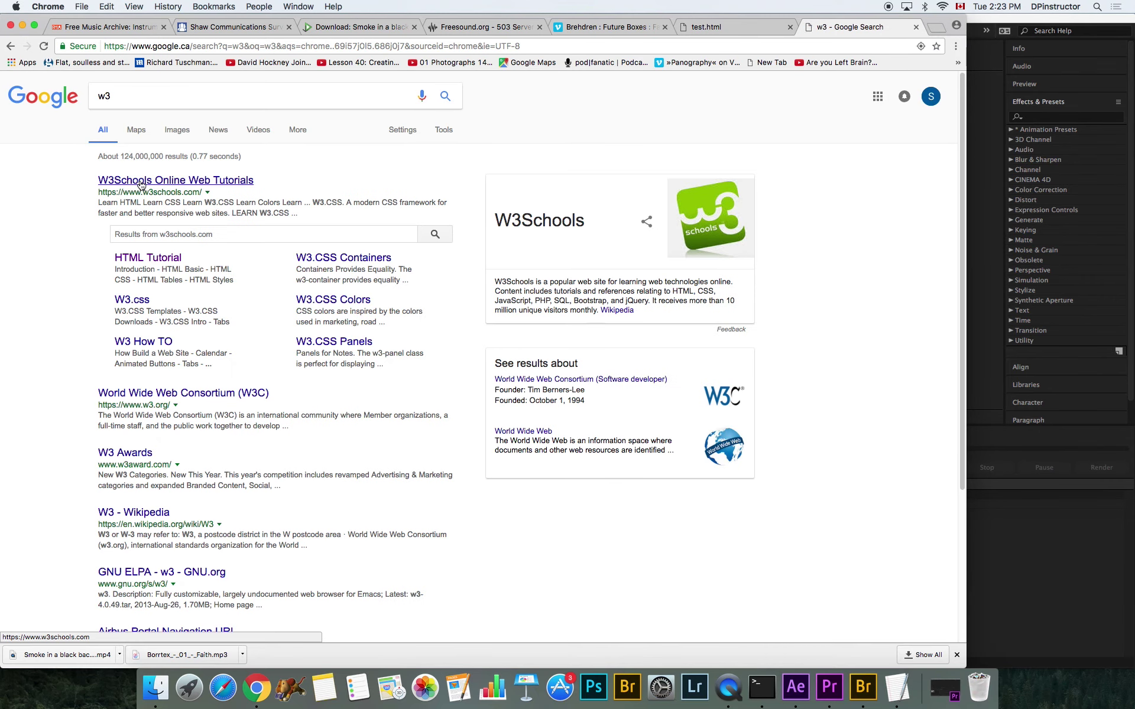
click(141, 180)
click(260, 159)
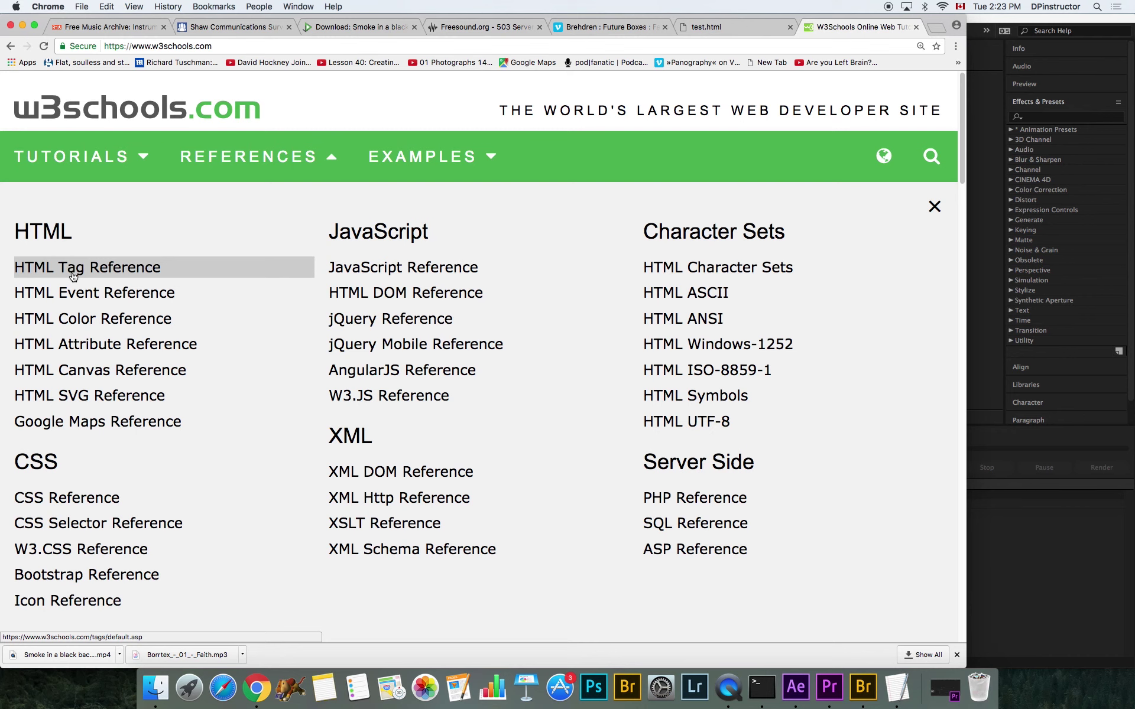
click(72, 277)
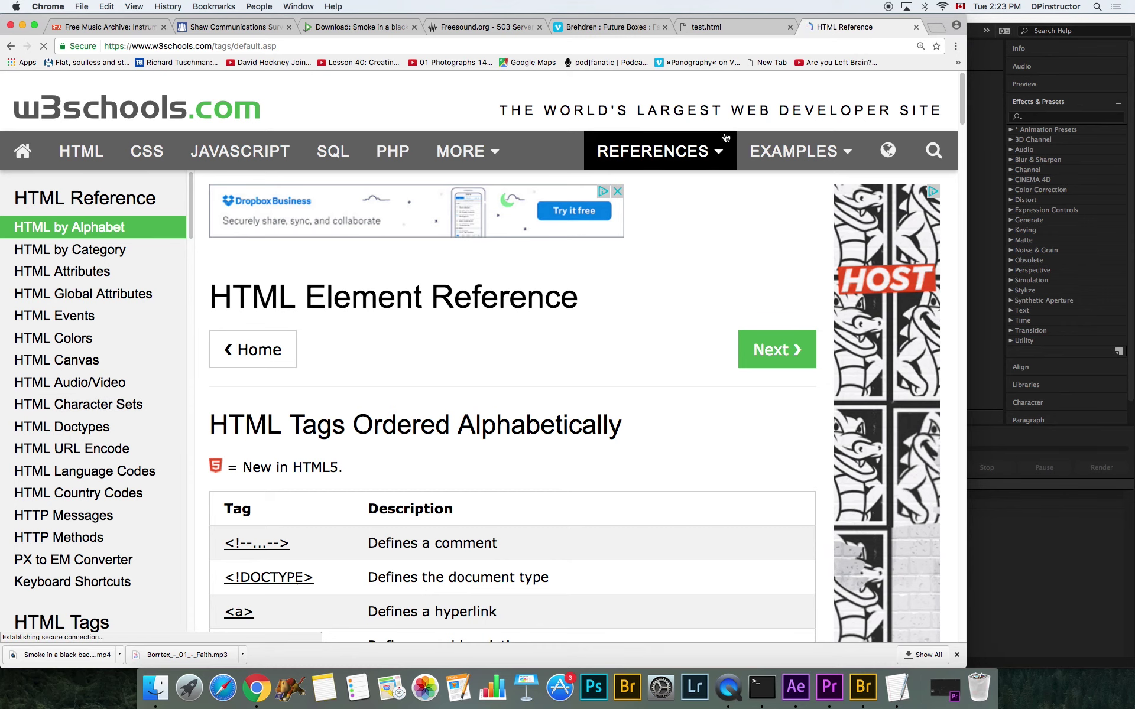
Open and read the W3Schools reference page for the HTML <video> tag
click(718, 155)
click(97, 260)
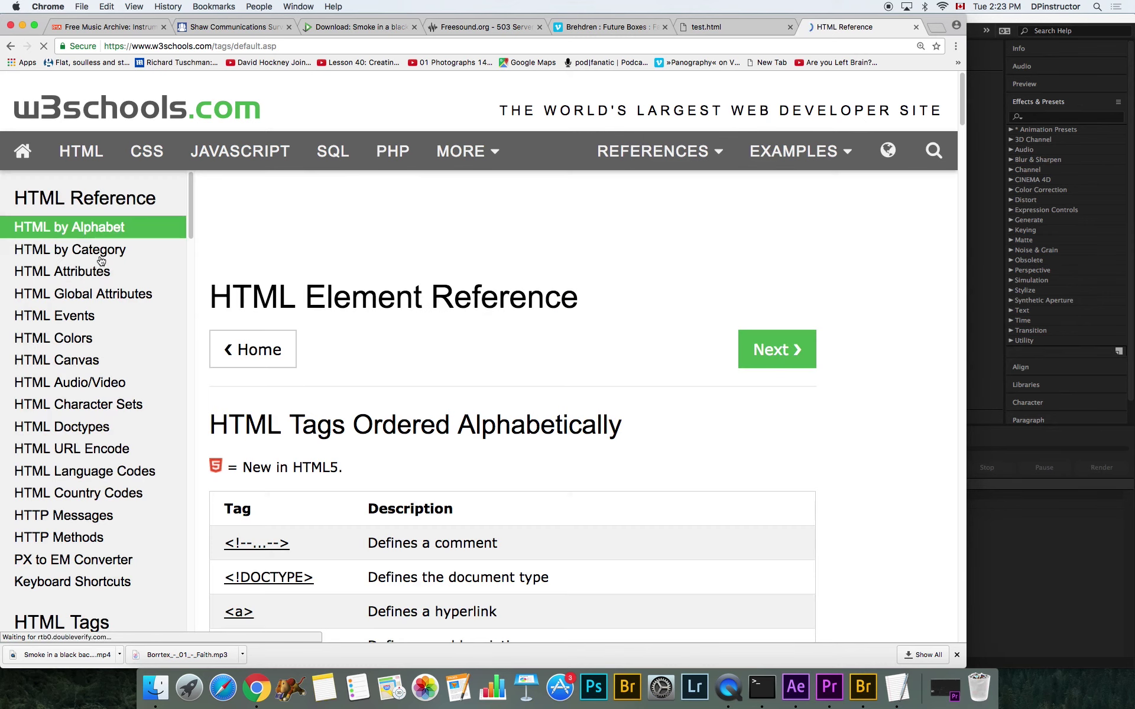
scroll(96, 304, down, 20)
scroll(98, 306, down, 15)
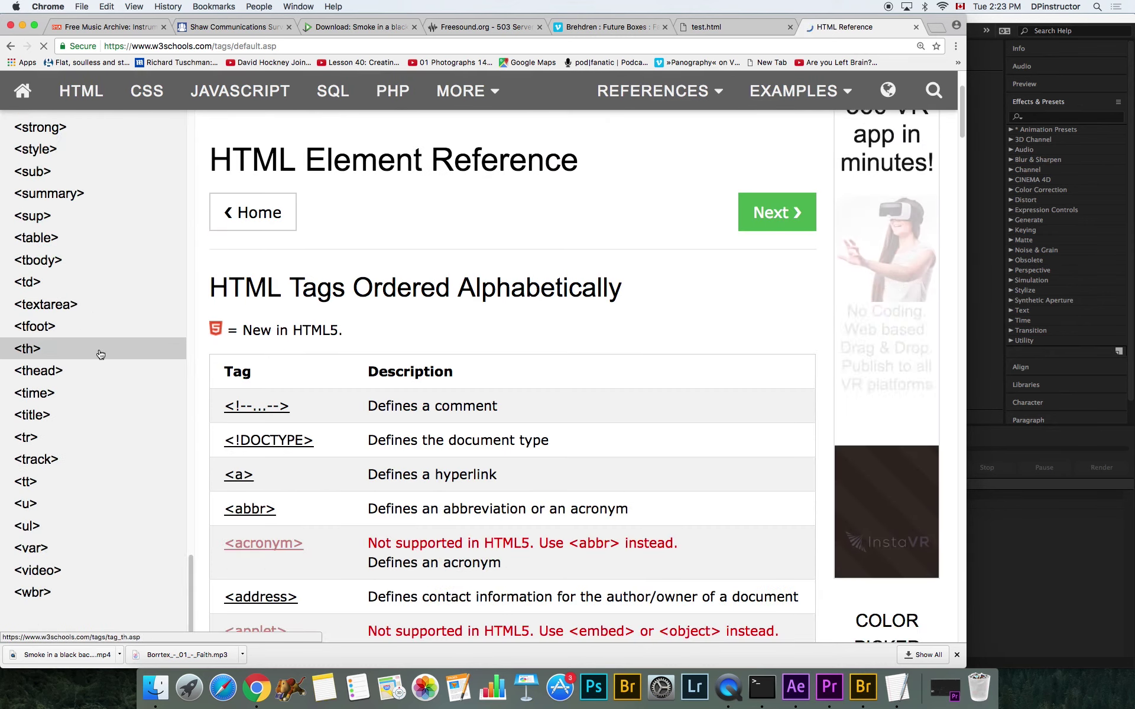
click(51, 572)
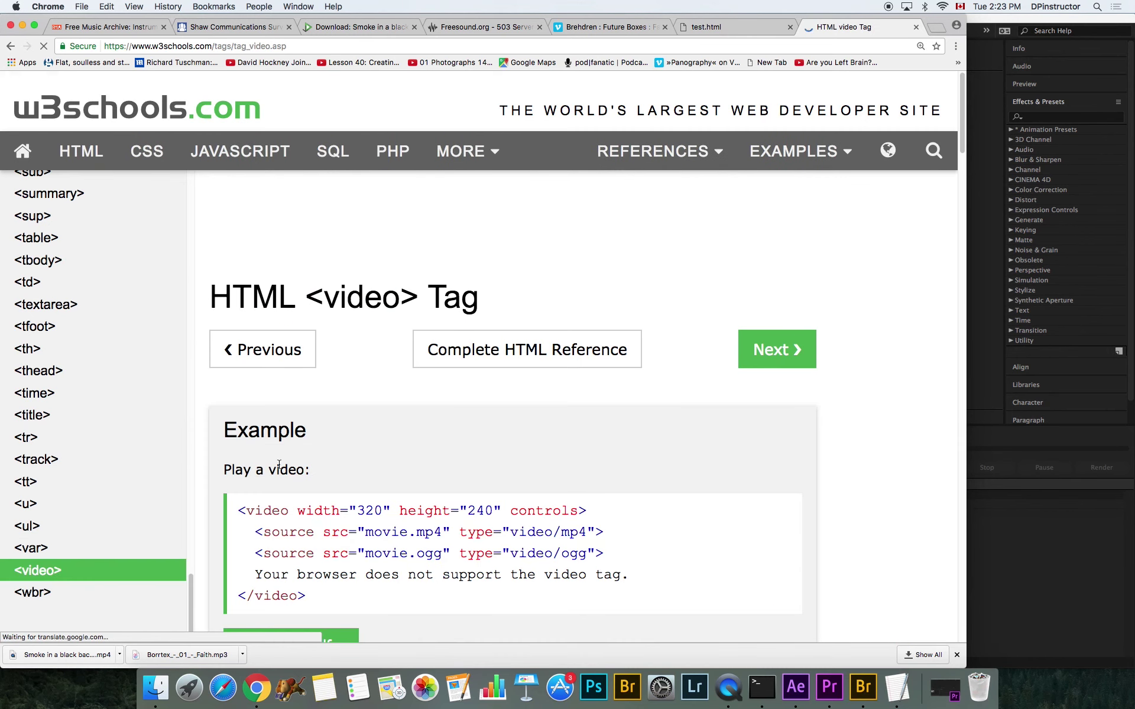
scroll(664, 349, down, 3)
scroll(727, 346, down, 1)
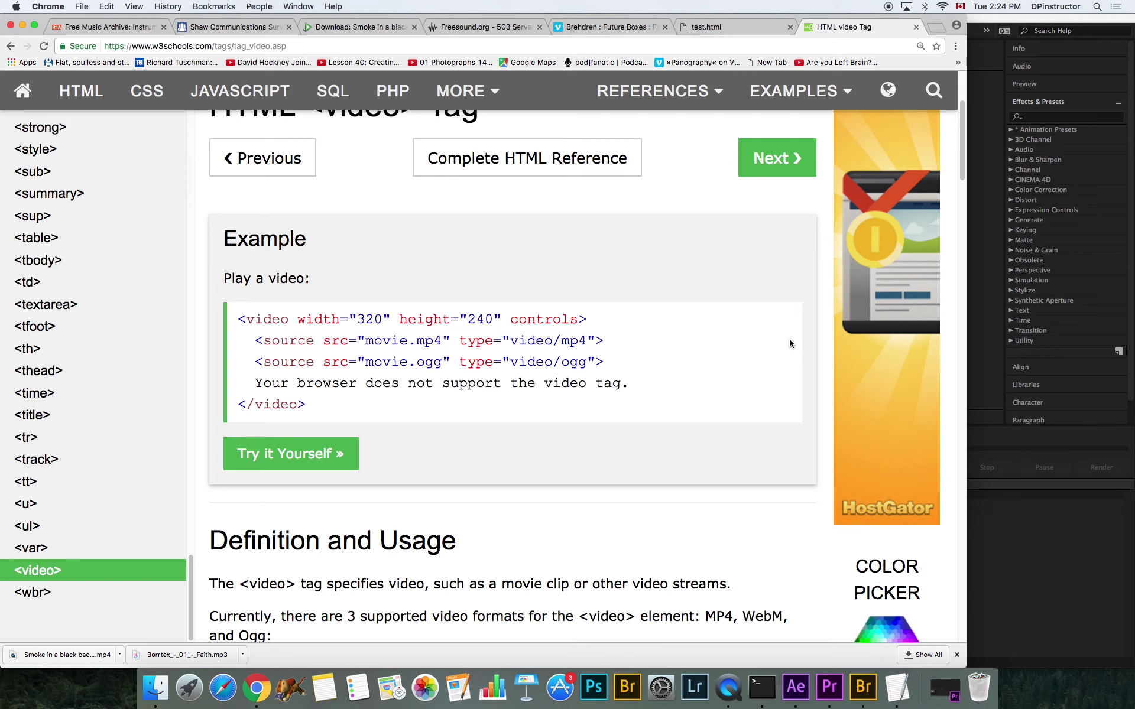
Return to test.html, then bring up After Effects' Comp 1 timeline and play a preview
click(728, 32)
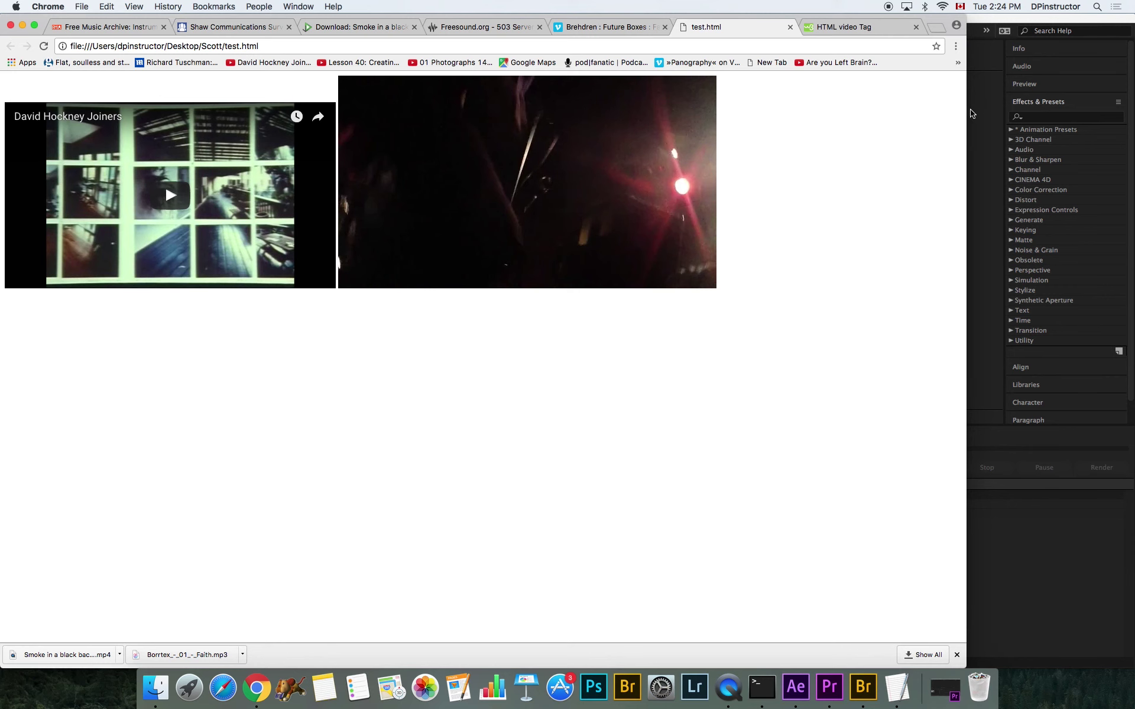
click(1000, 120)
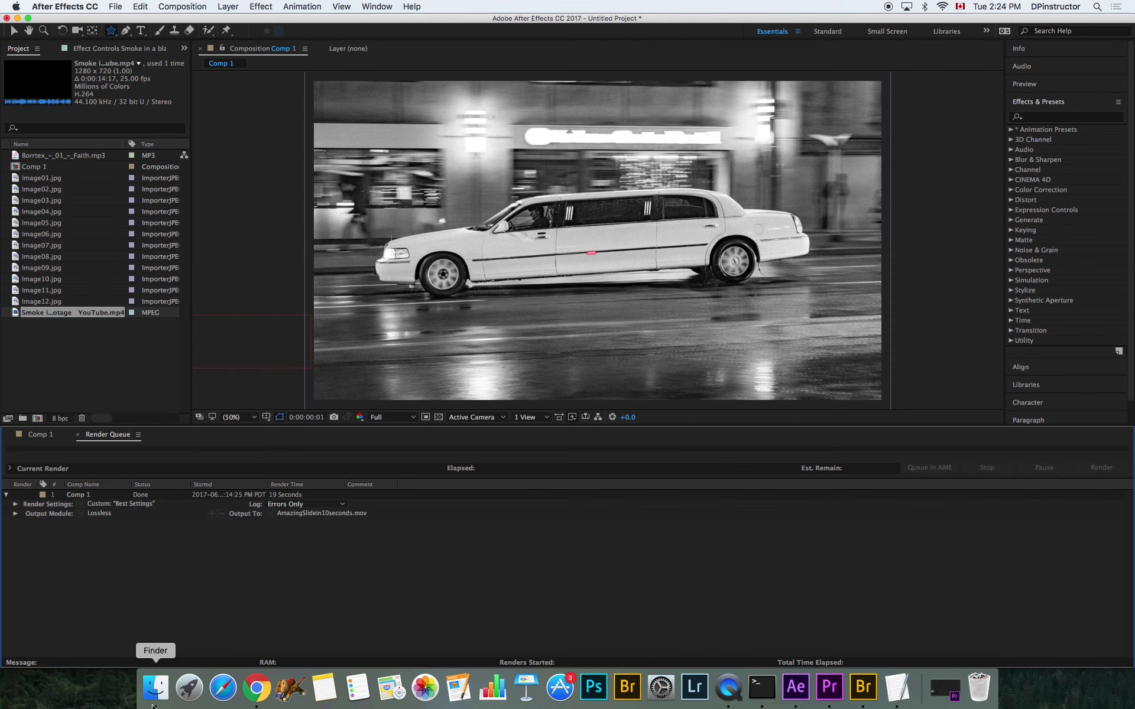
key(backslash)
key(space)
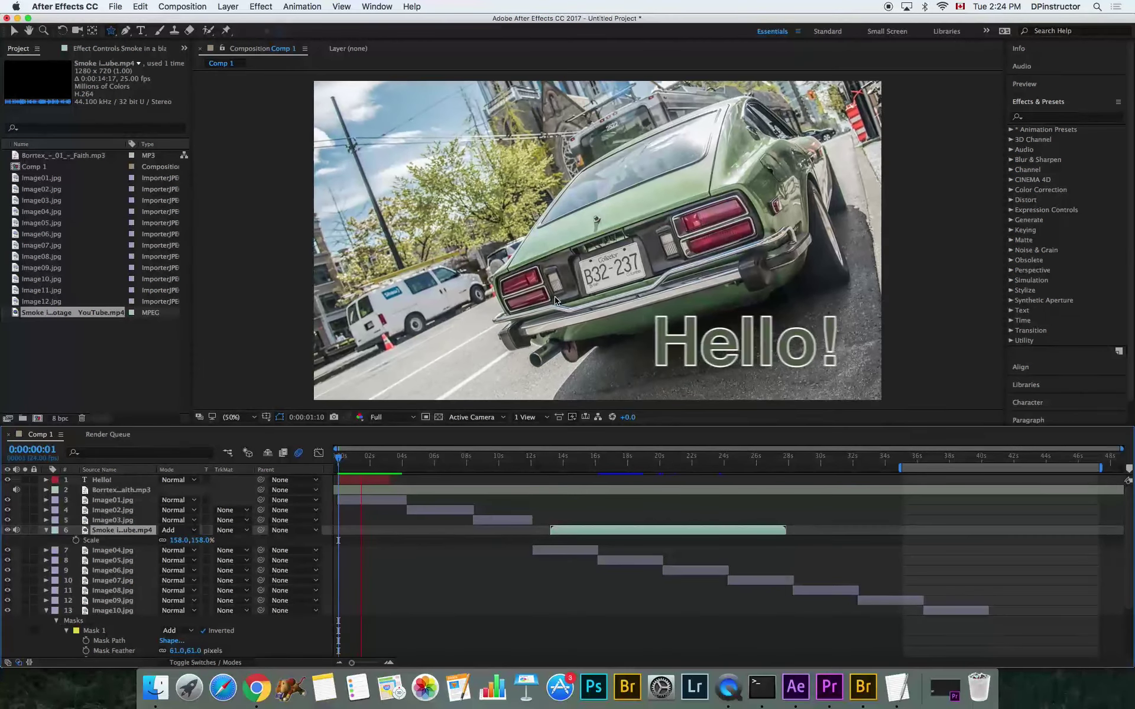